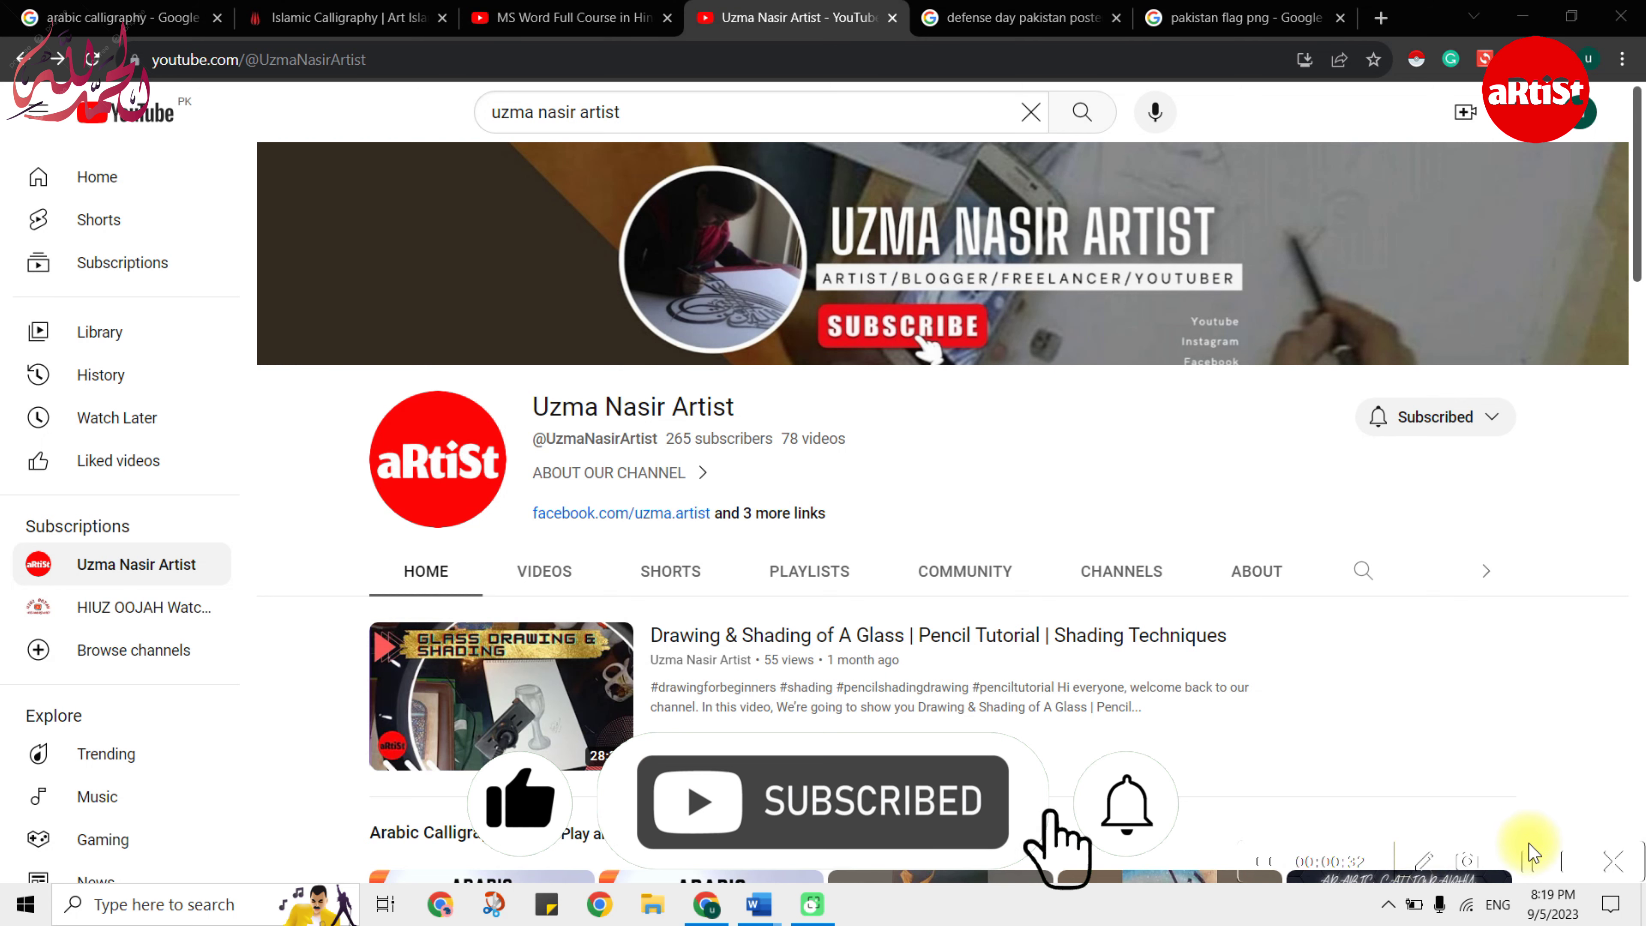
- Review Chrome's 'defense day pakistan poster' image results, then return to blank Document2 in Word
{"action": "left_click", "coordinate": [950, 9]}
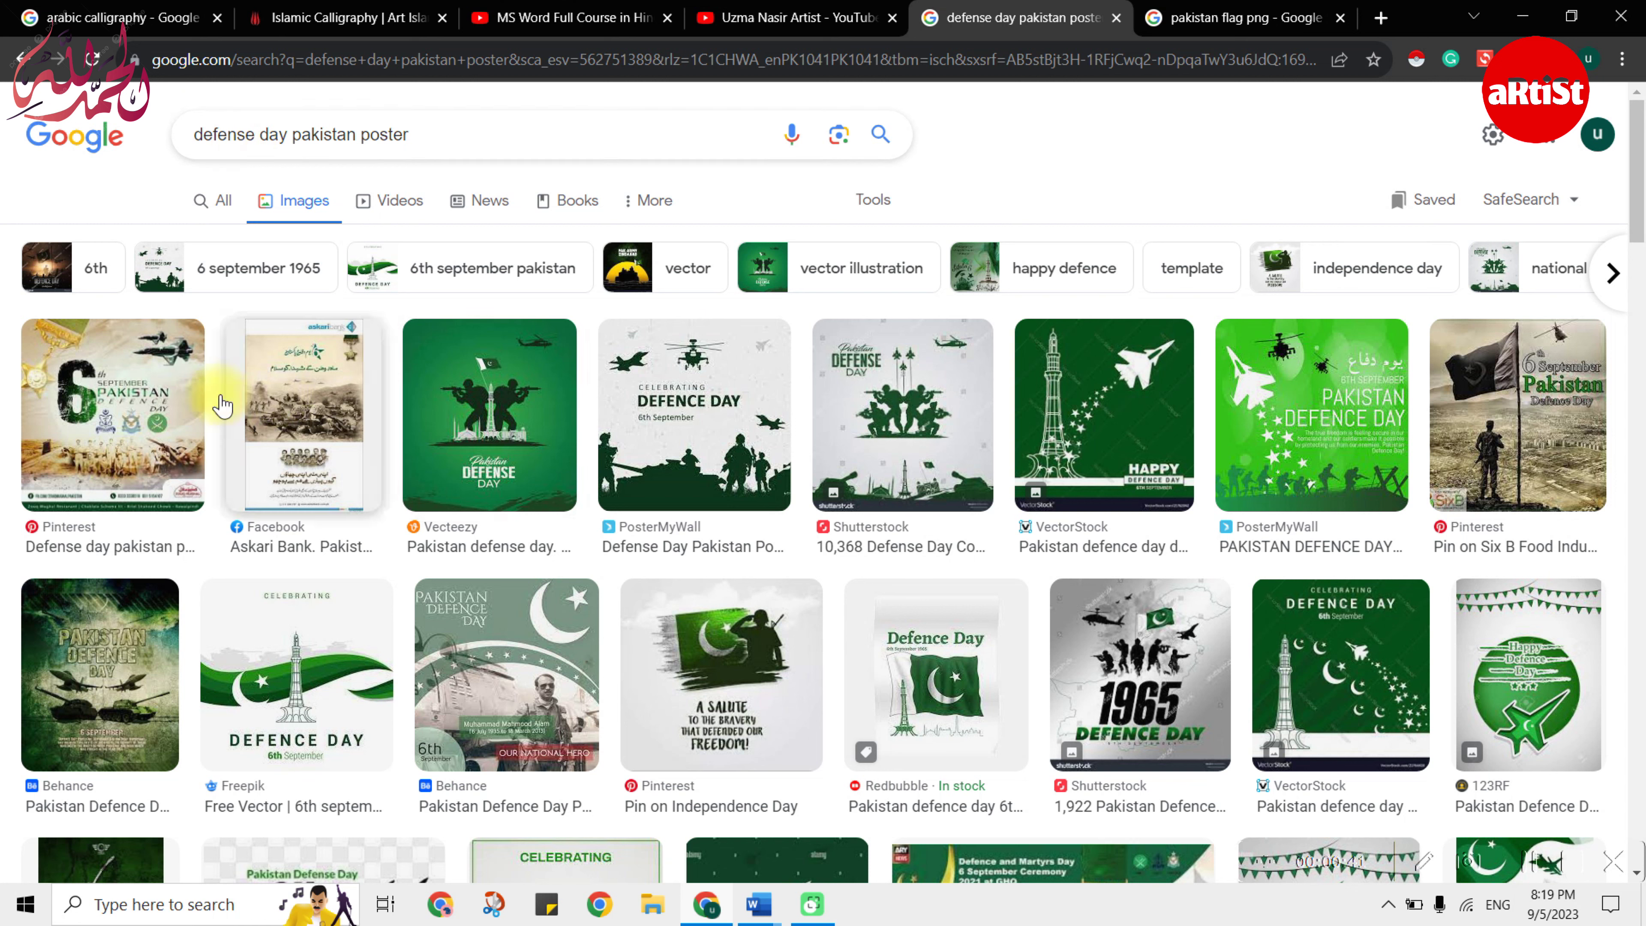
{"action": "left_click", "coordinate": [758, 904]}
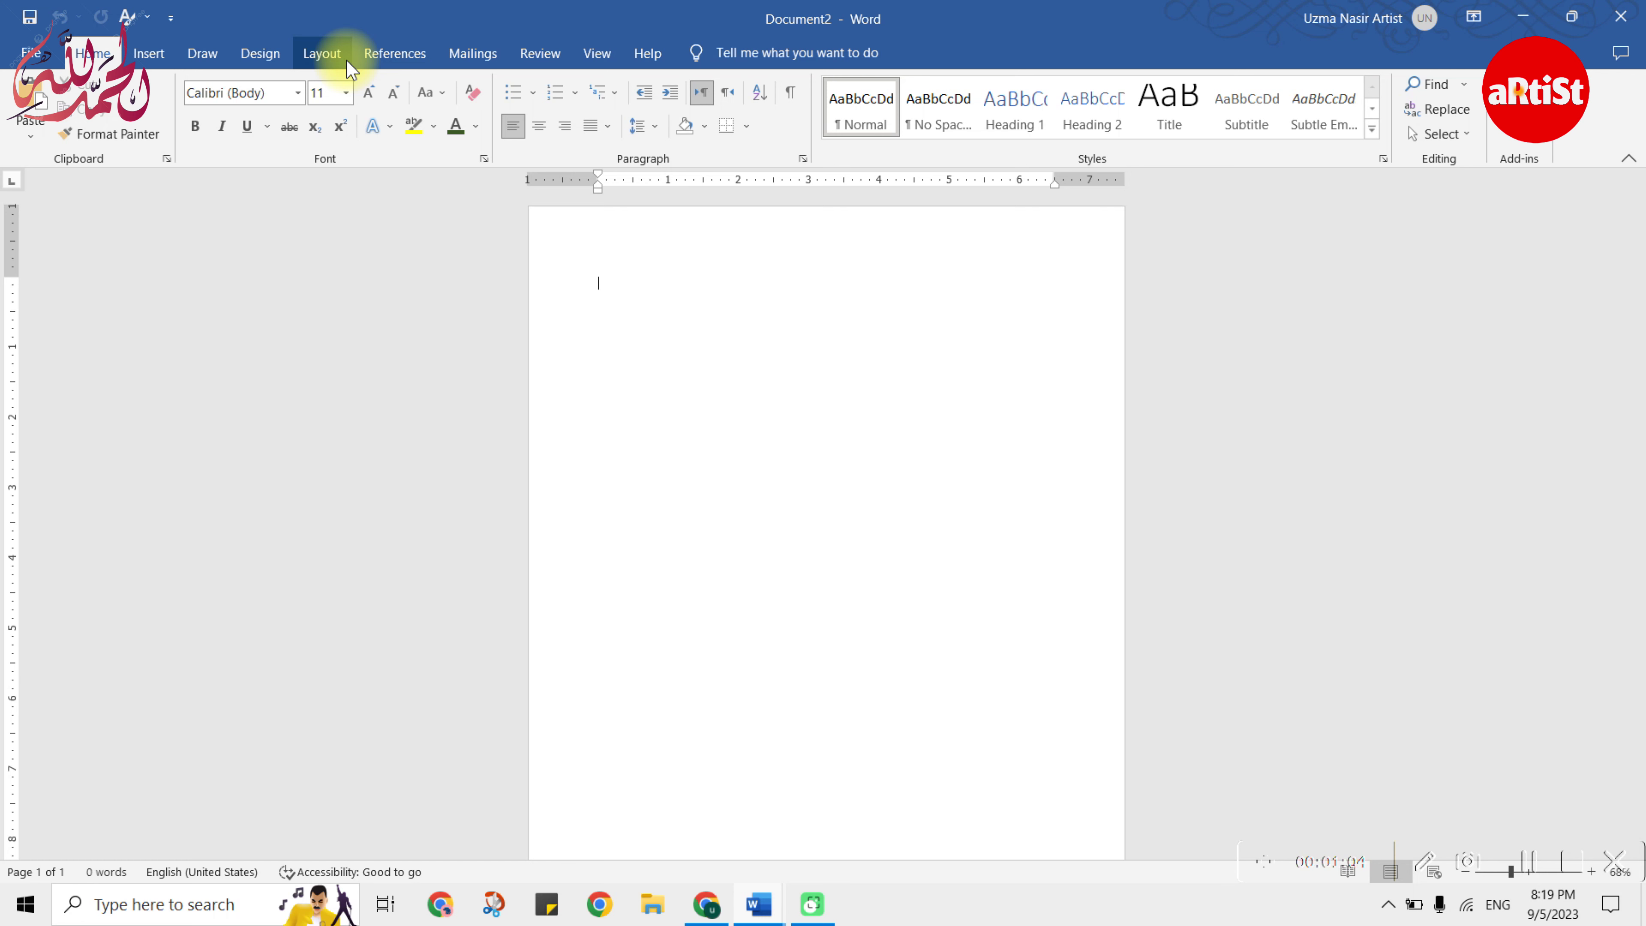
- Give the page Narrow margins, Landscape orientation and A4 paper size, then return to Chrome
{"action": "left_click", "coordinate": [321, 53]}
{"action": "left_click", "coordinate": [31, 116]}
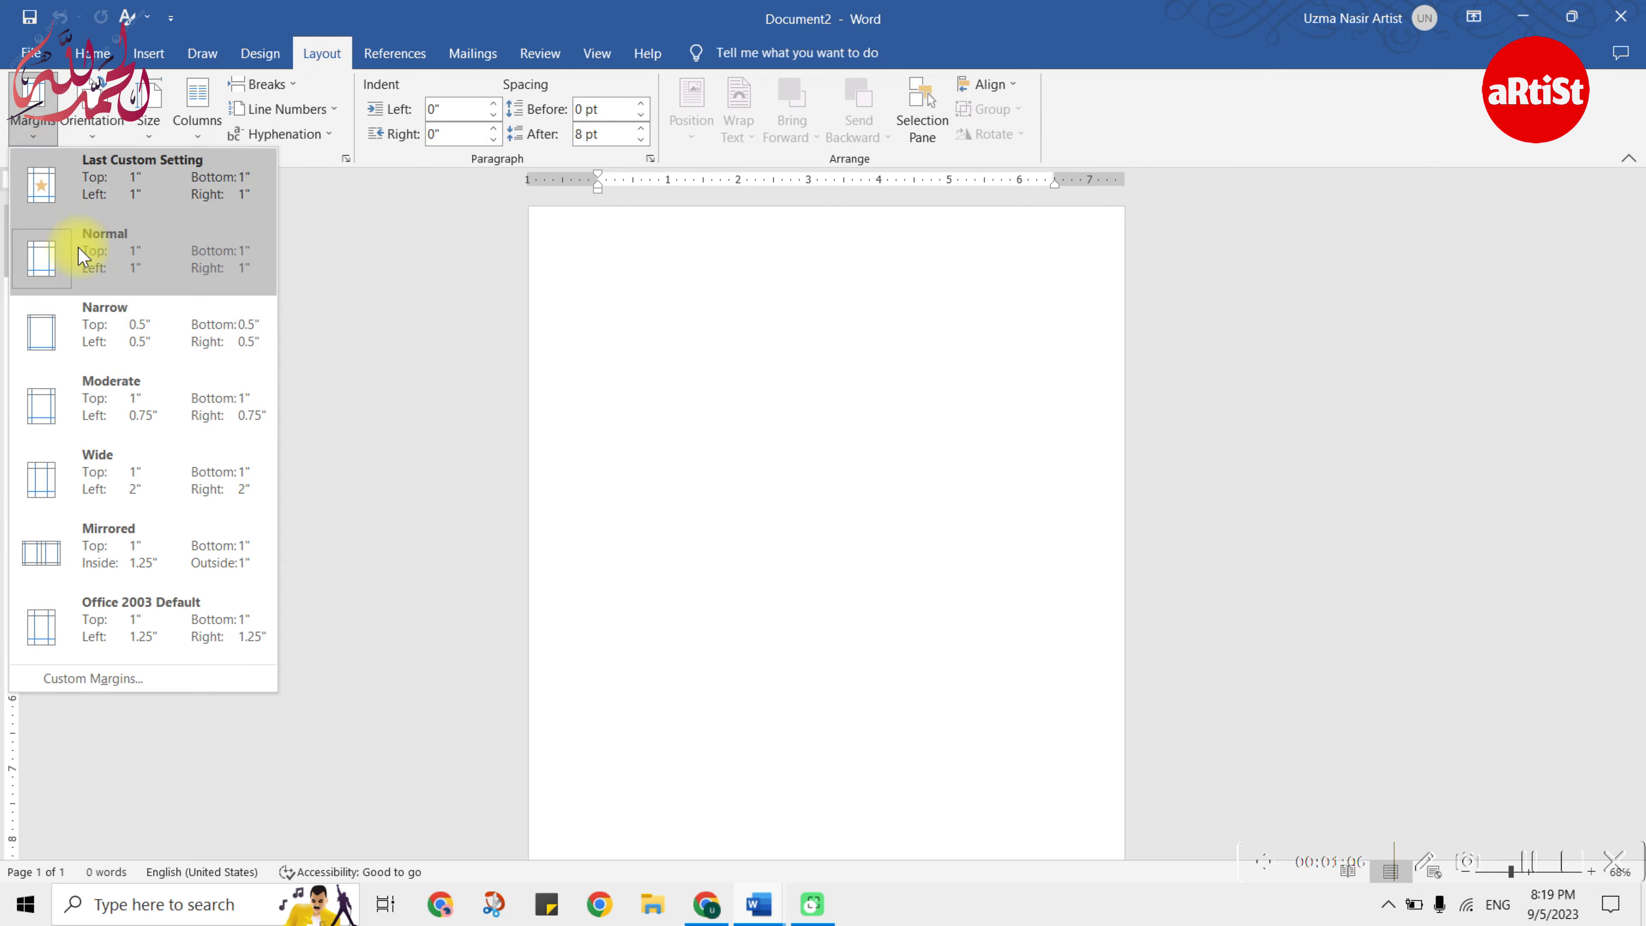
{"action": "left_click", "coordinate": [86, 323]}
{"action": "left_click", "coordinate": [93, 120]}
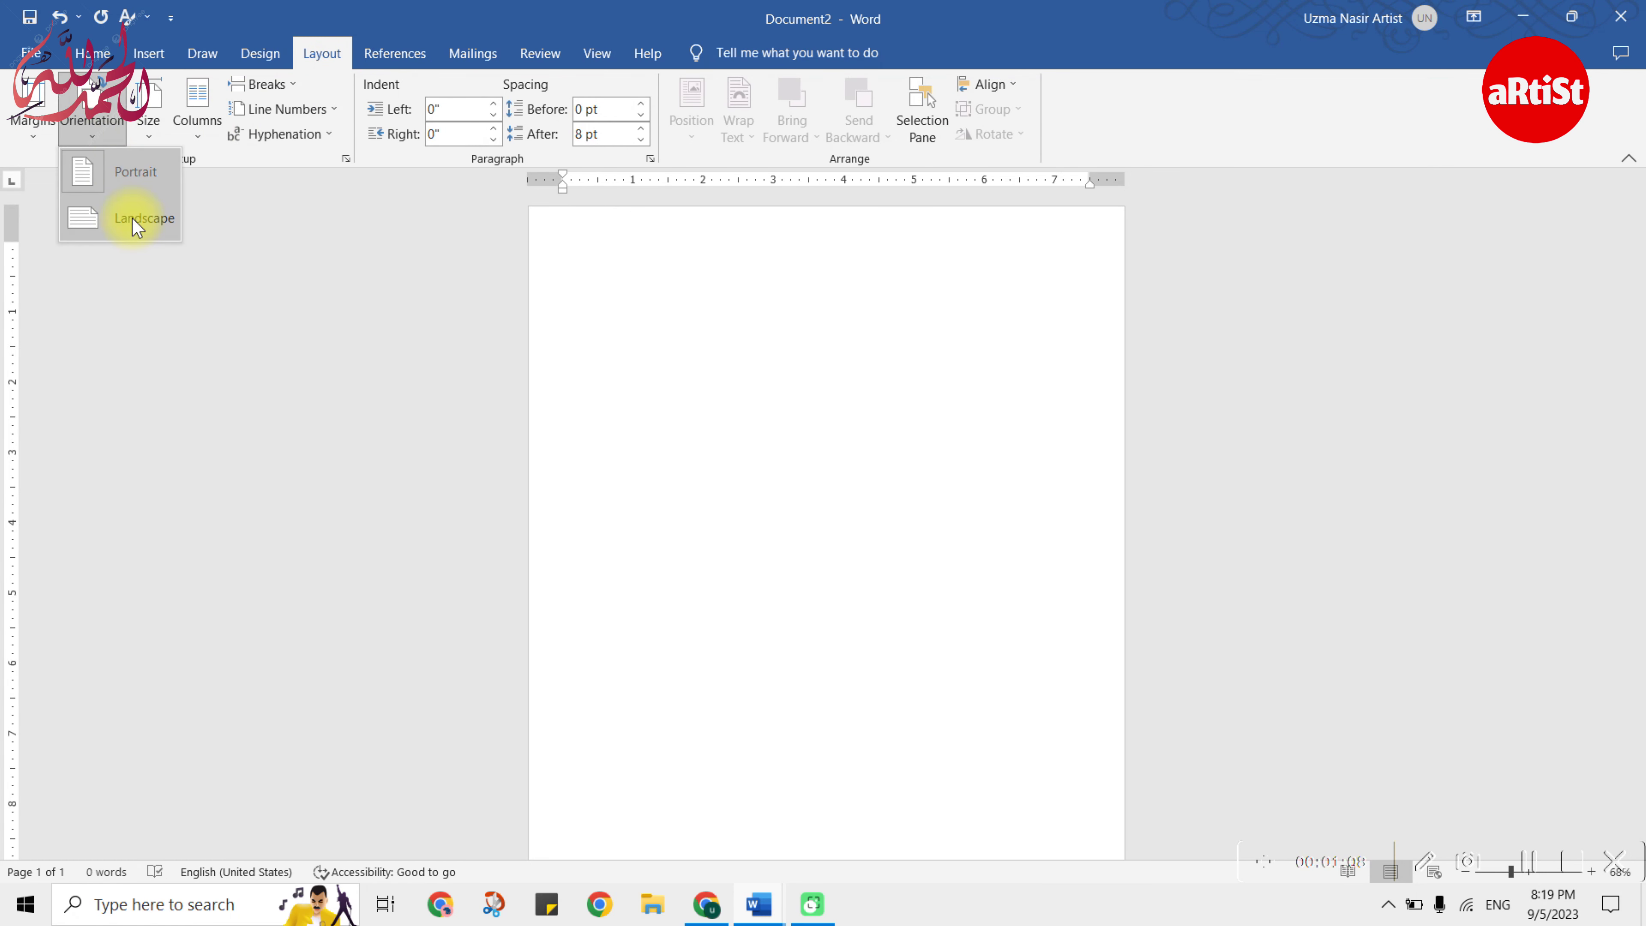
{"action": "left_click", "coordinate": [132, 217]}
{"action": "left_click", "coordinate": [148, 120]}
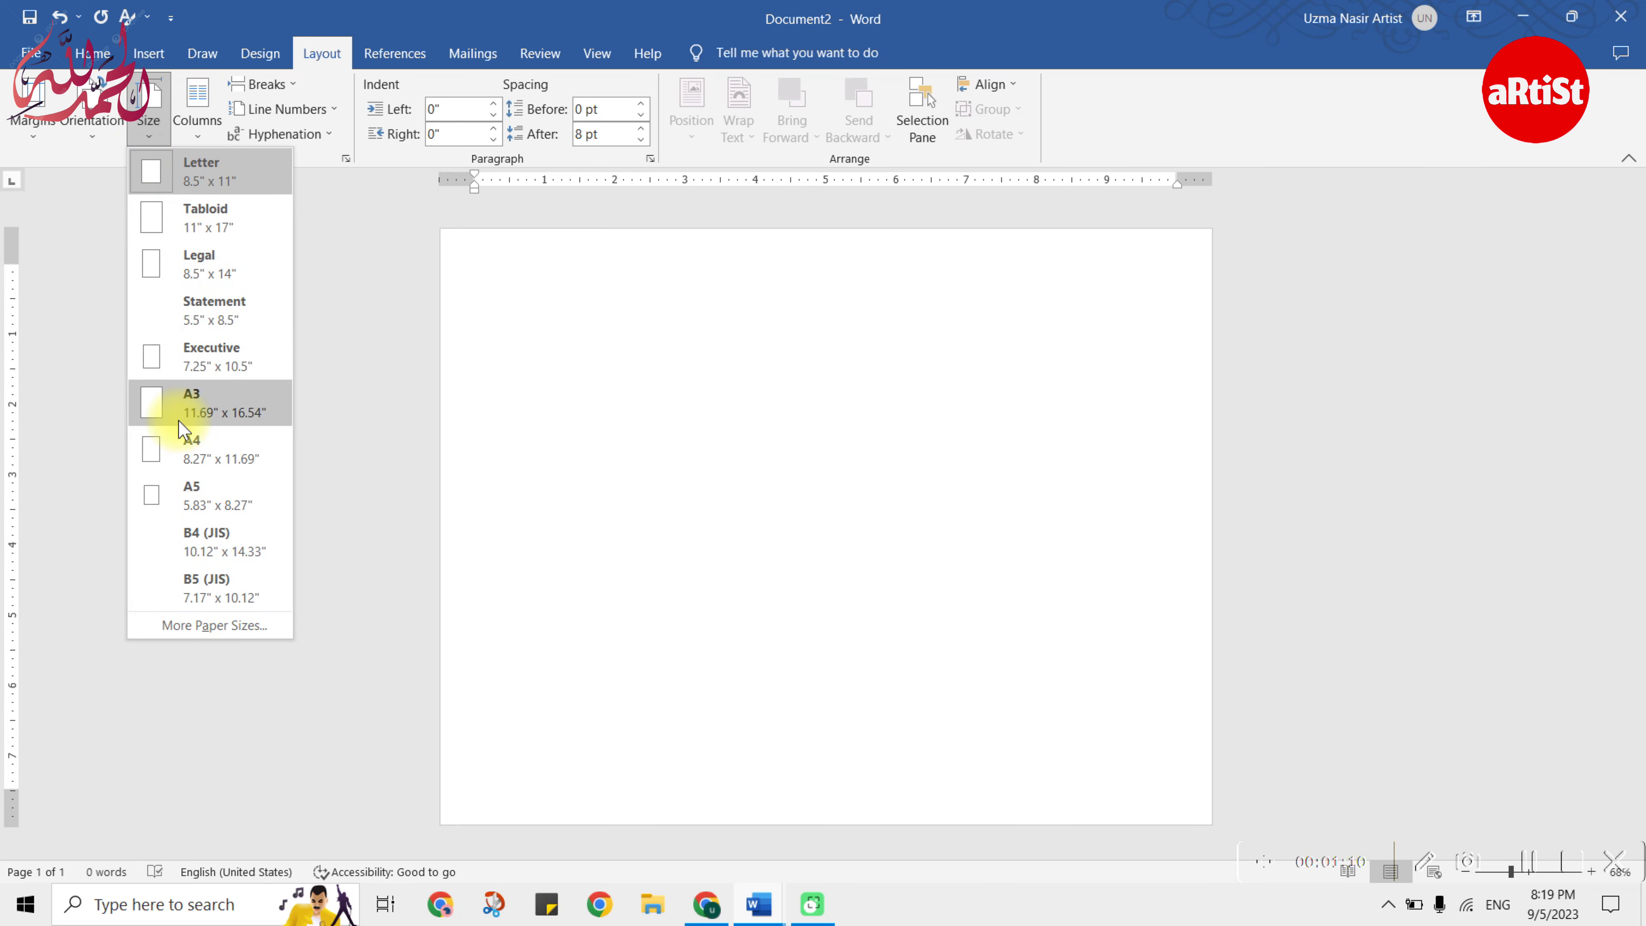
{"action": "left_click", "coordinate": [179, 456]}
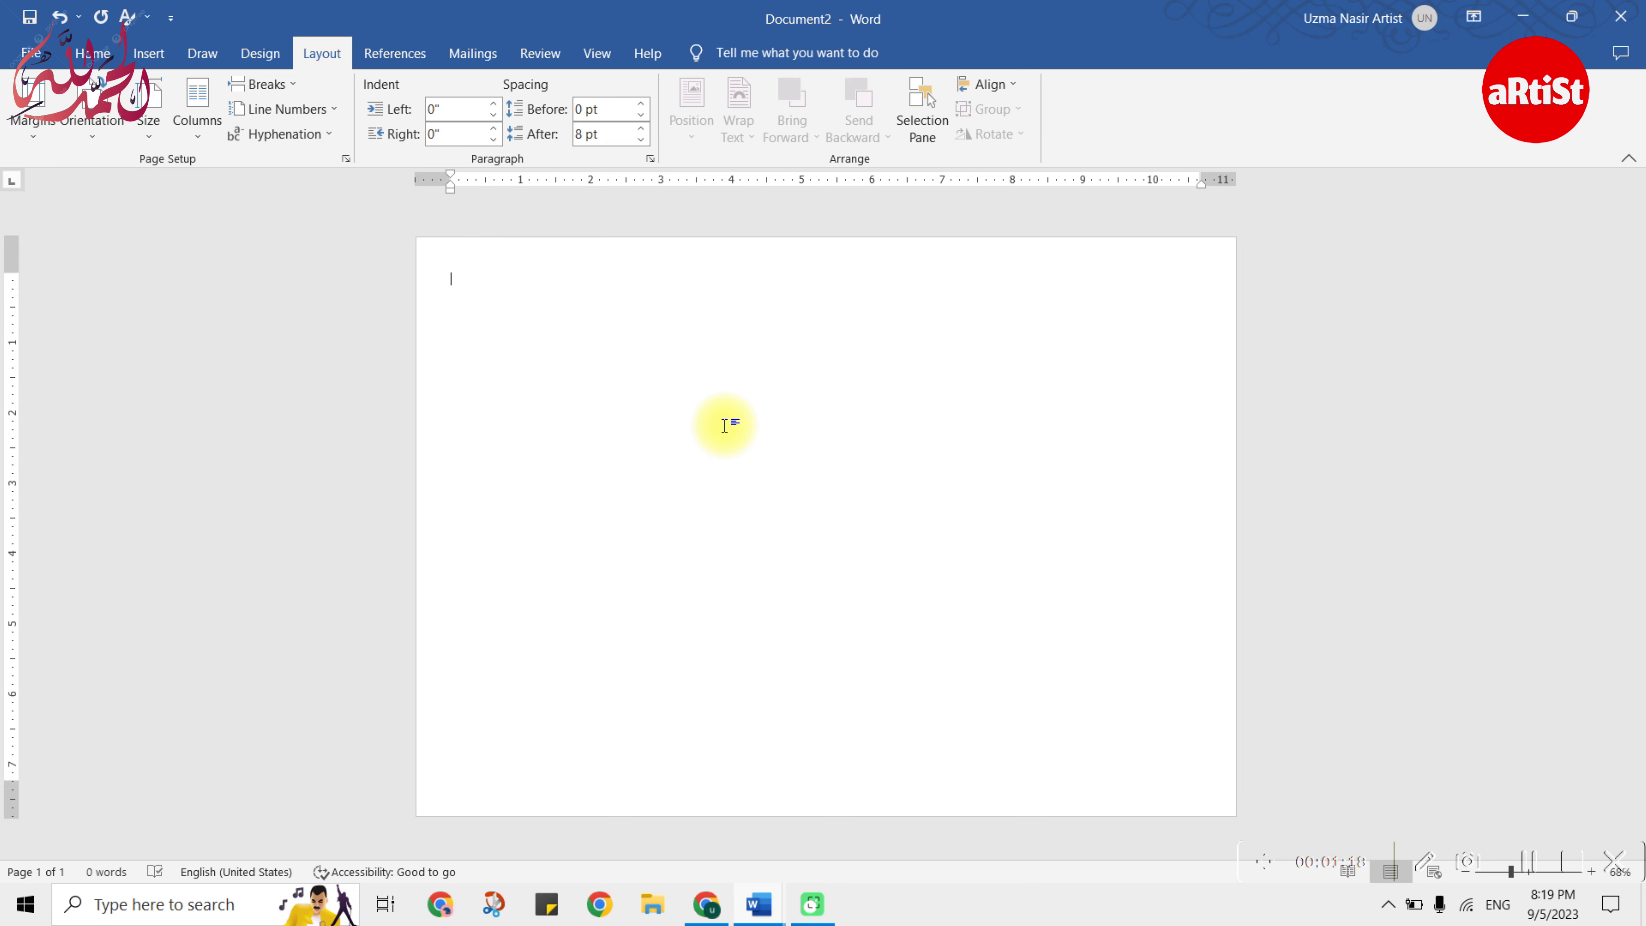
{"action": "key", "text": "alt+Tab"}
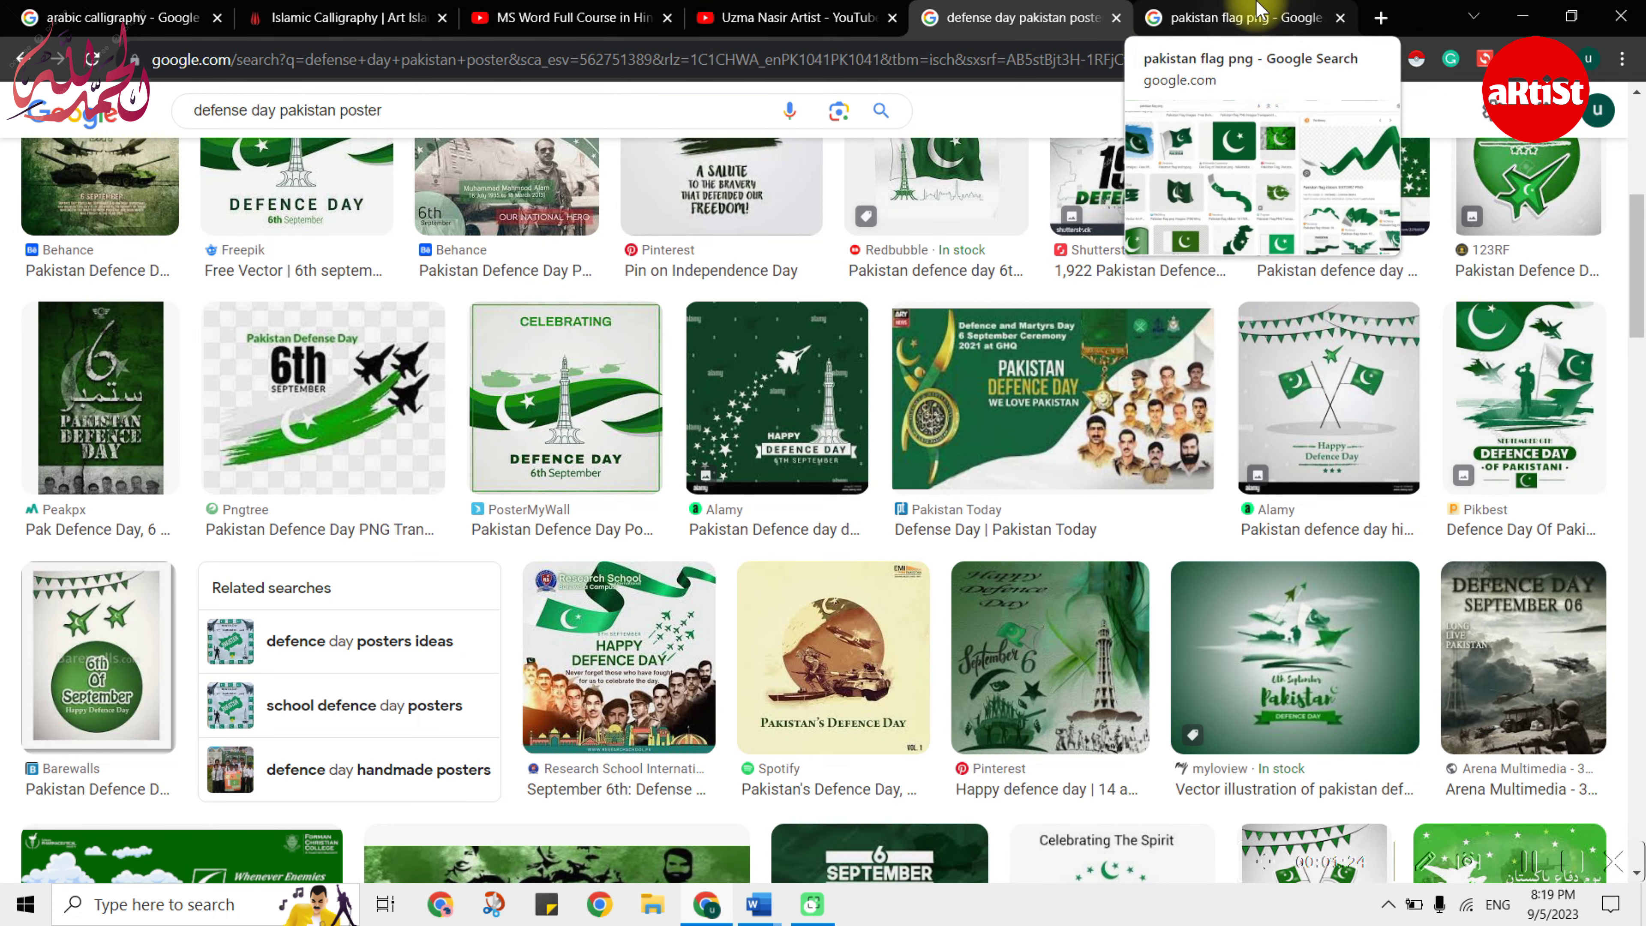
- Look over the 'pakistan flag png' image results in Chrome, then go back to Word
{"action": "left_click", "coordinate": [1280, 14]}
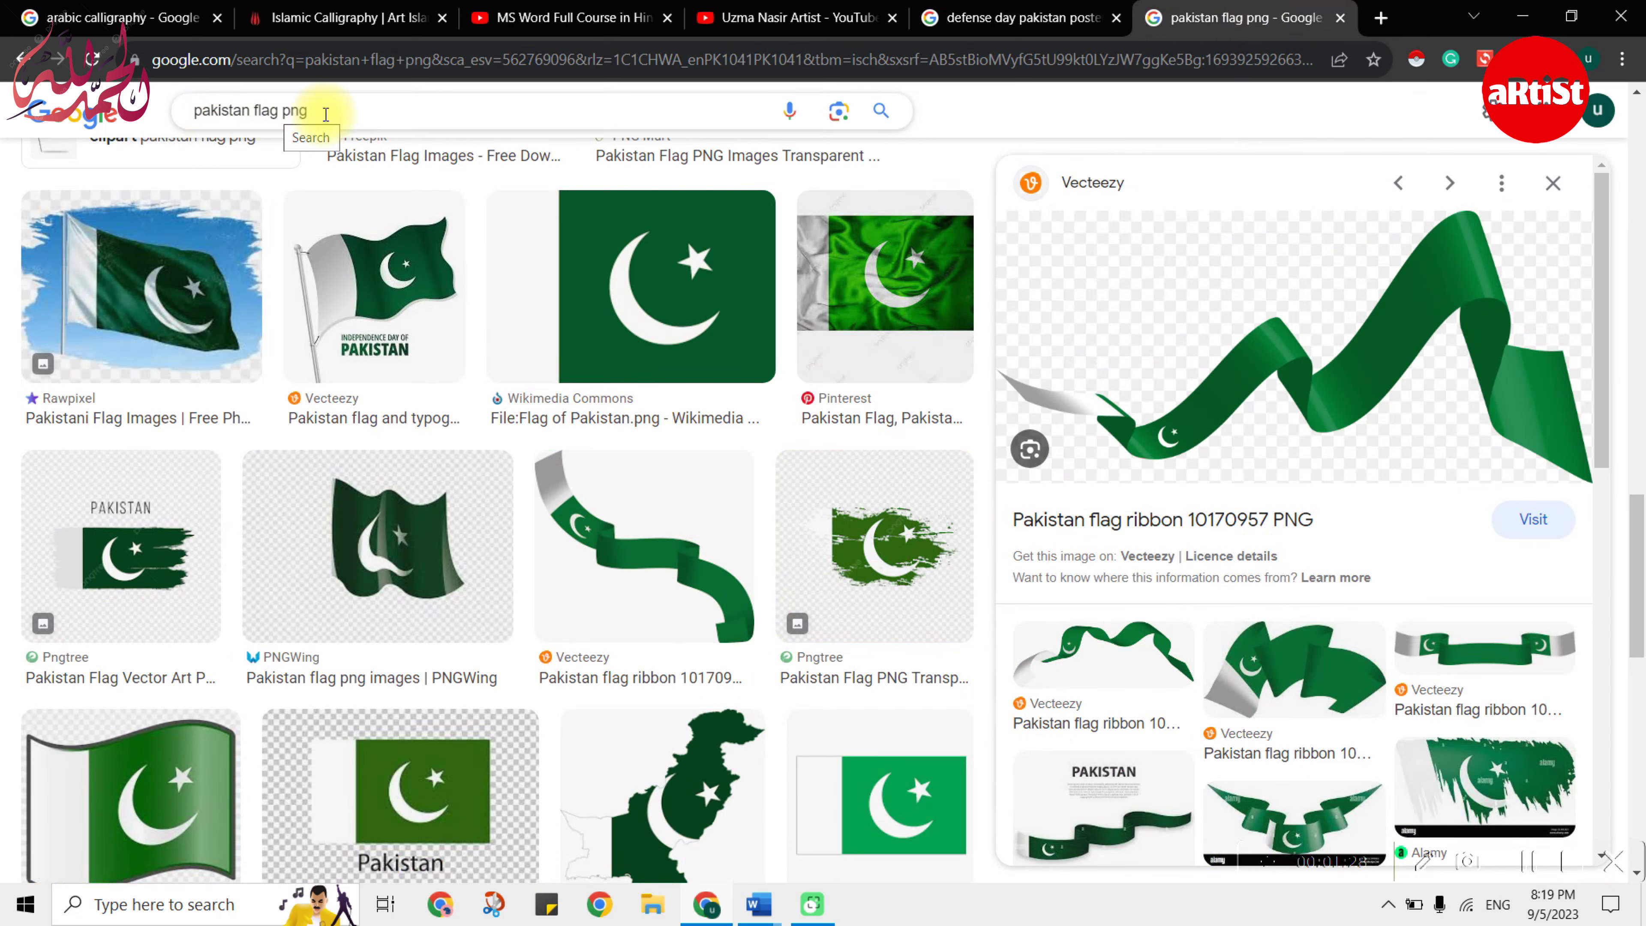
{"action": "double_click", "coordinate": [290, 115]}
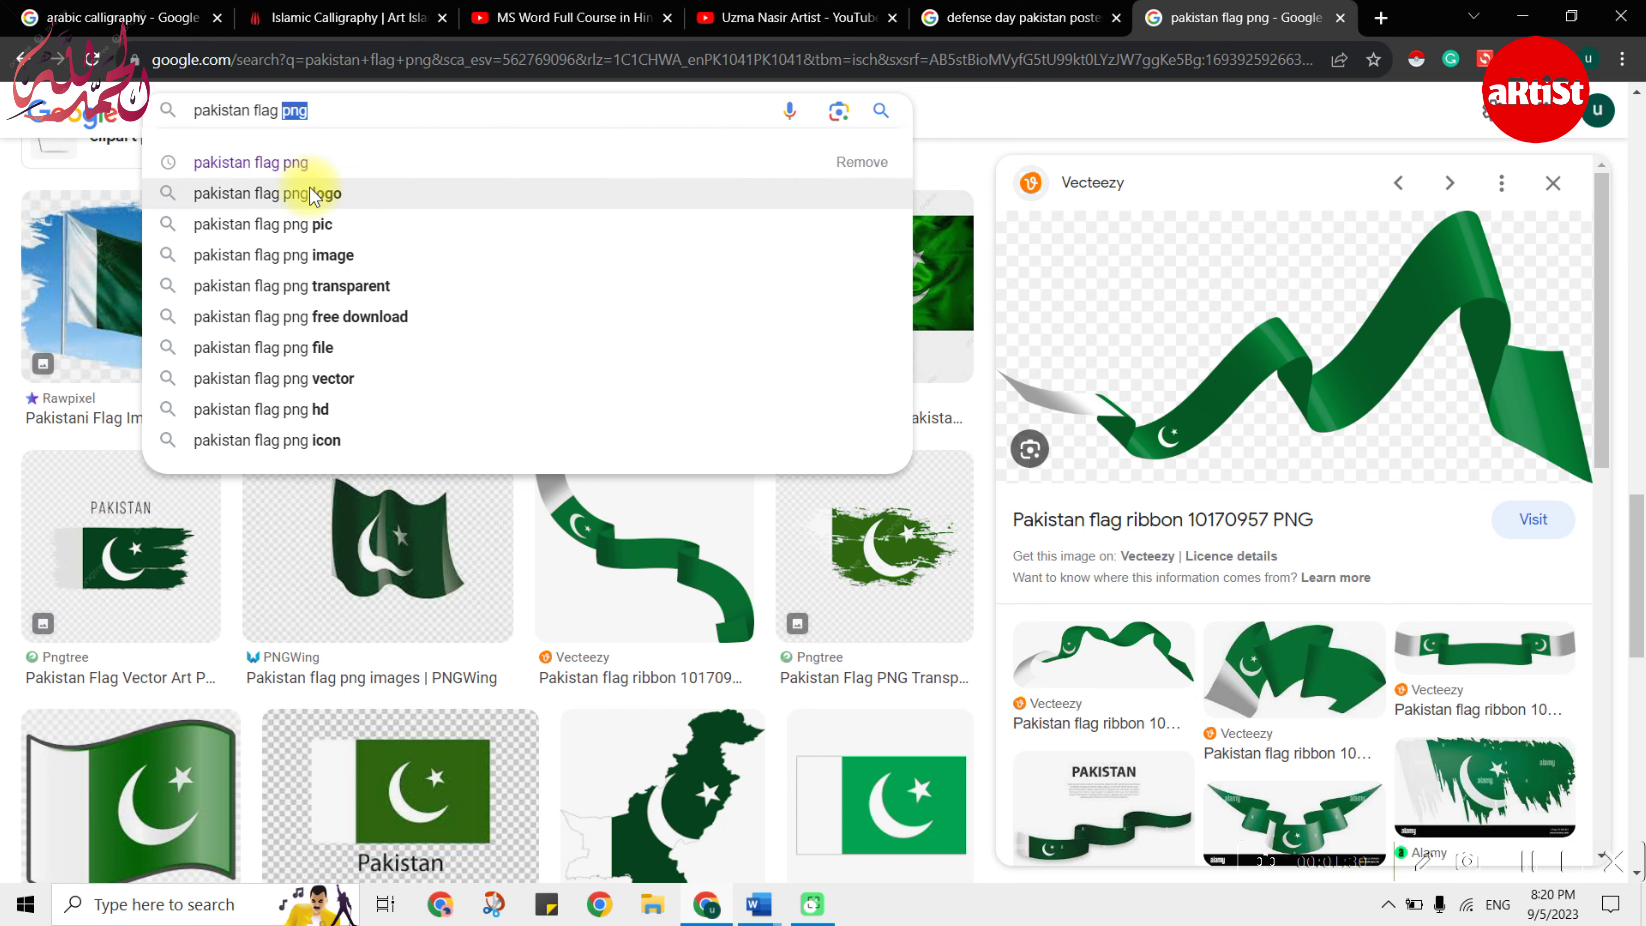
{"action": "left_click", "coordinate": [1009, 104]}
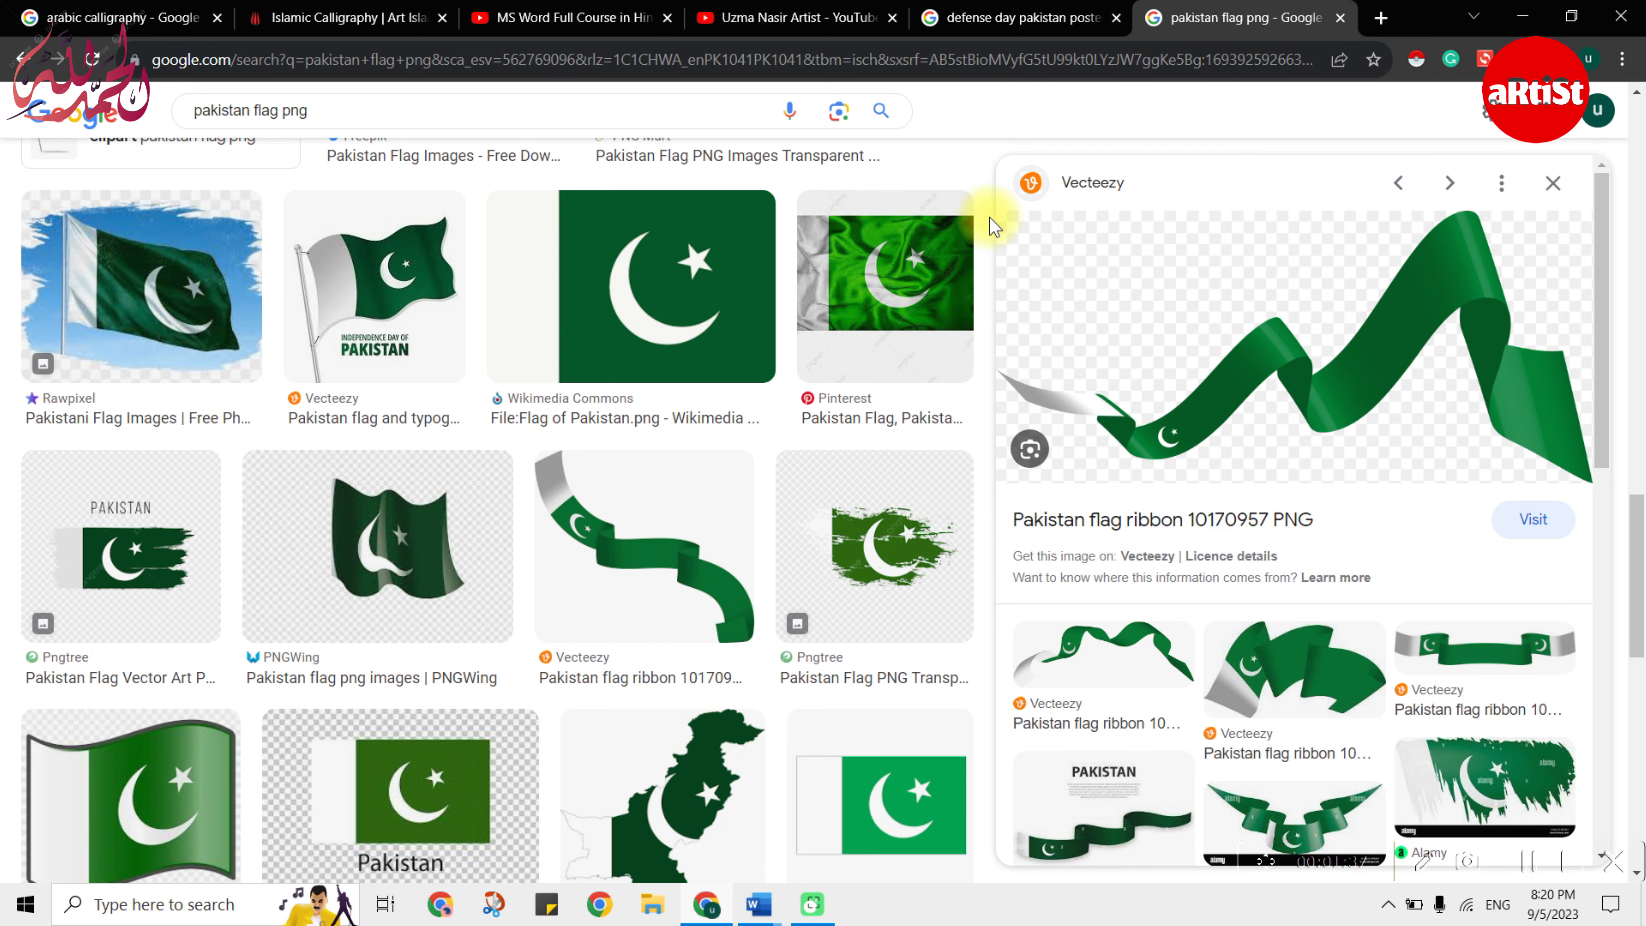
{"action": "key", "text": "alt+Tab"}
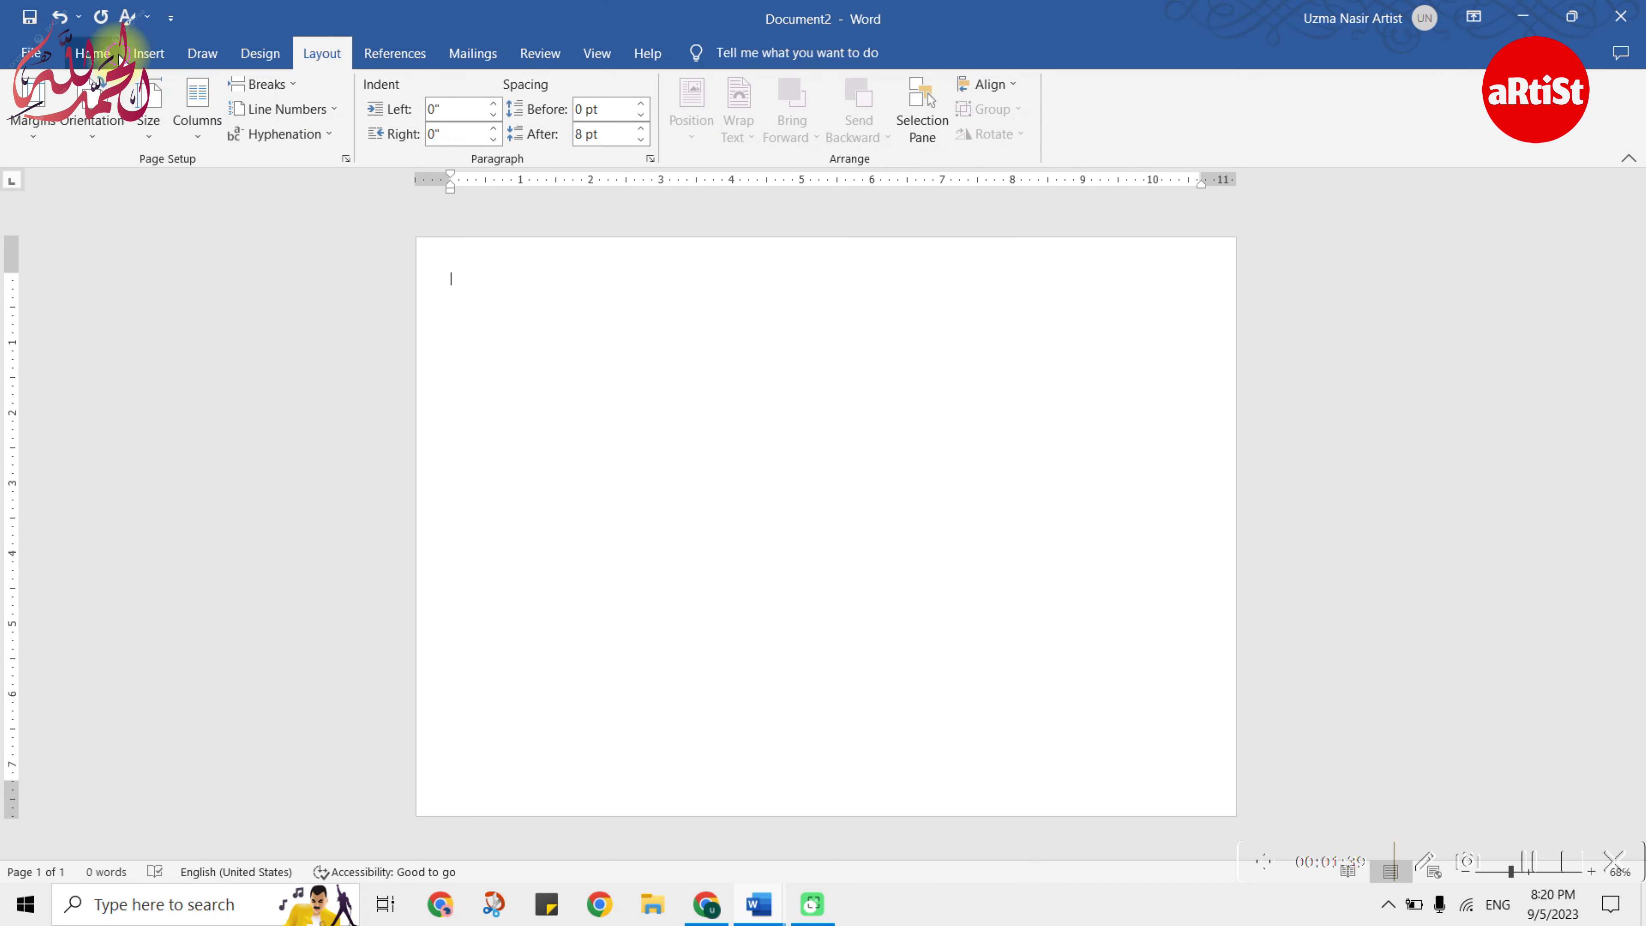
- Draw a rectangle spanning the full width of the page's upper part
{"action": "left_click", "coordinate": [94, 53]}
{"action": "left_click", "coordinate": [148, 53]}
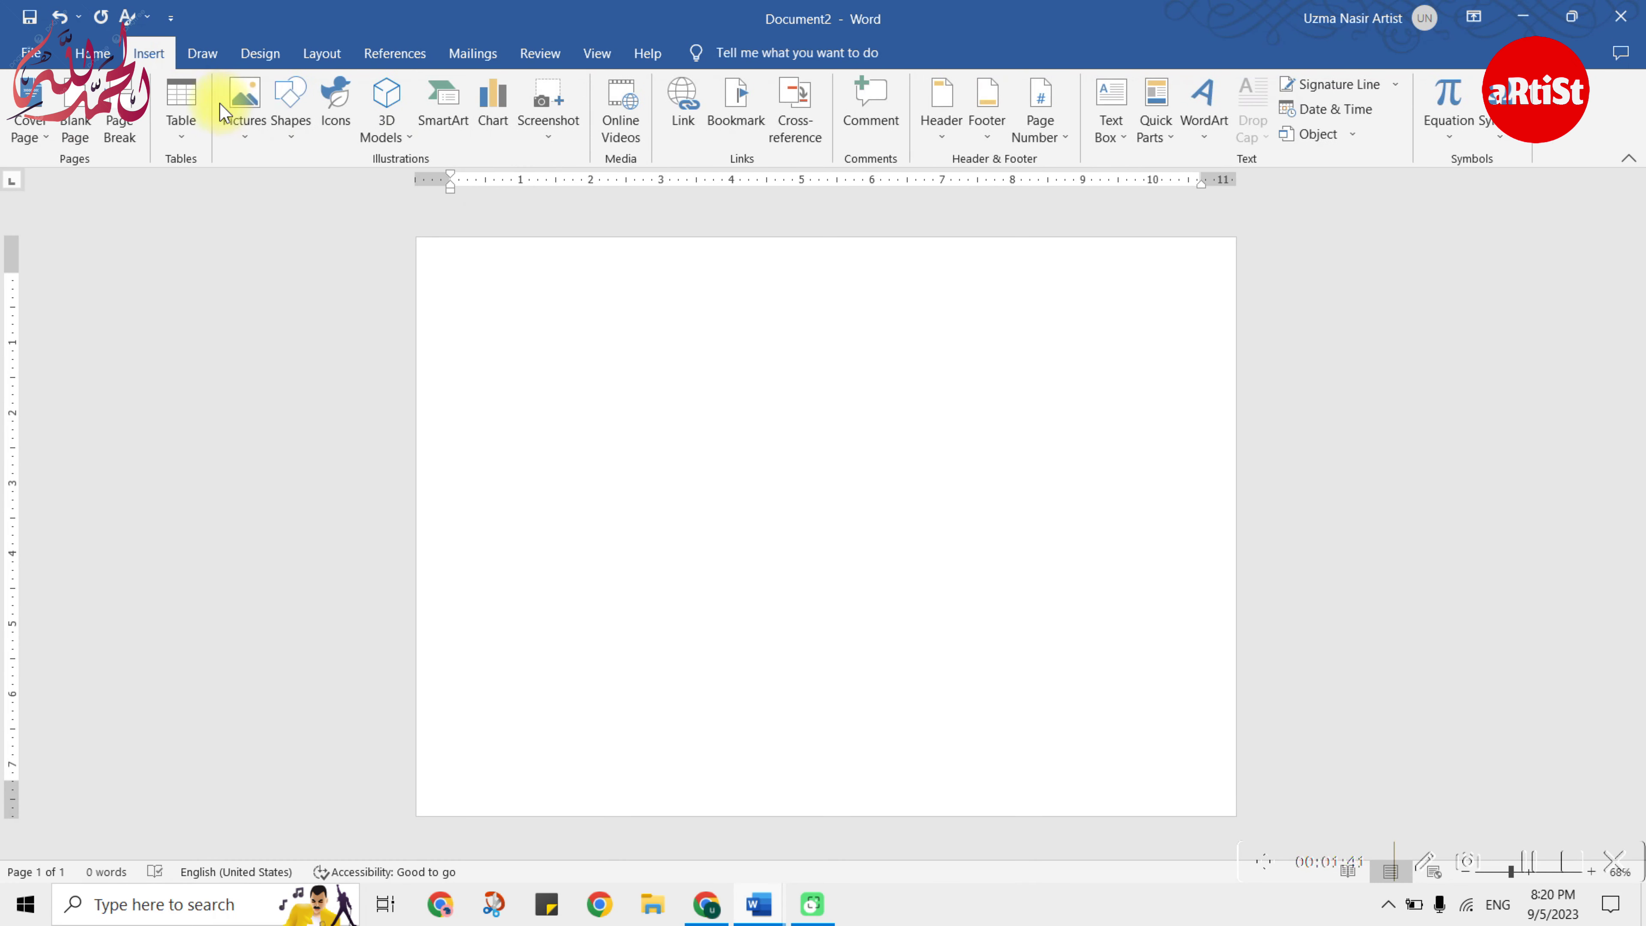
{"action": "left_click", "coordinate": [291, 107]}
{"action": "left_click", "coordinate": [348, 183]}
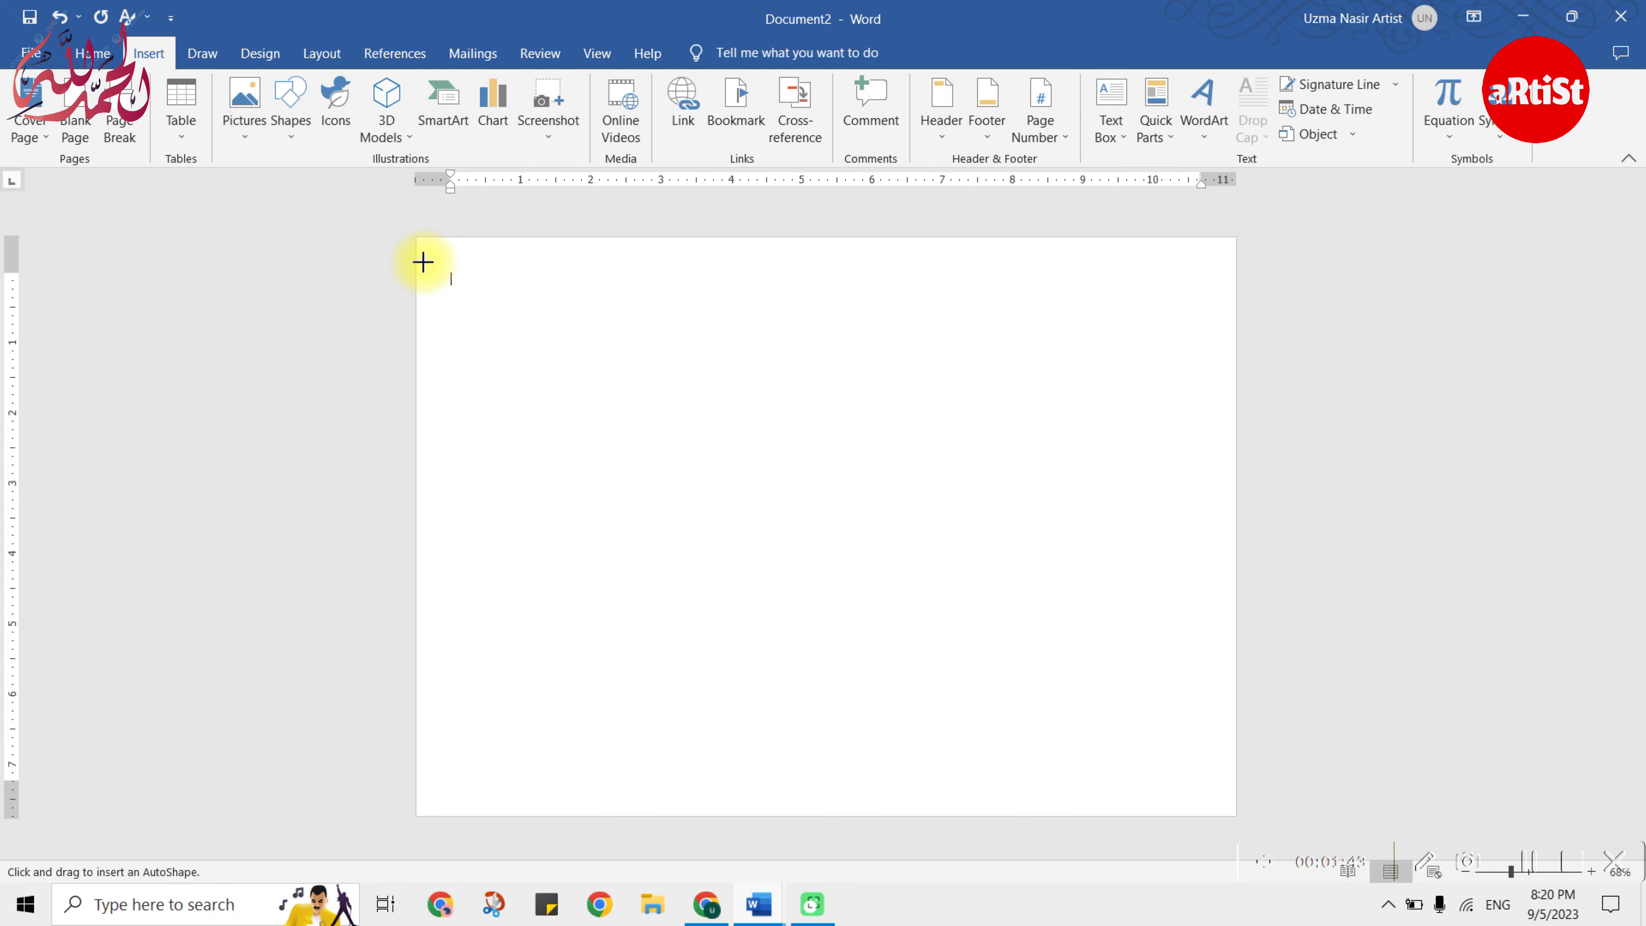
{"action": "left_click_drag", "start_coordinate": [418, 238], "coordinate": [1233, 624]}
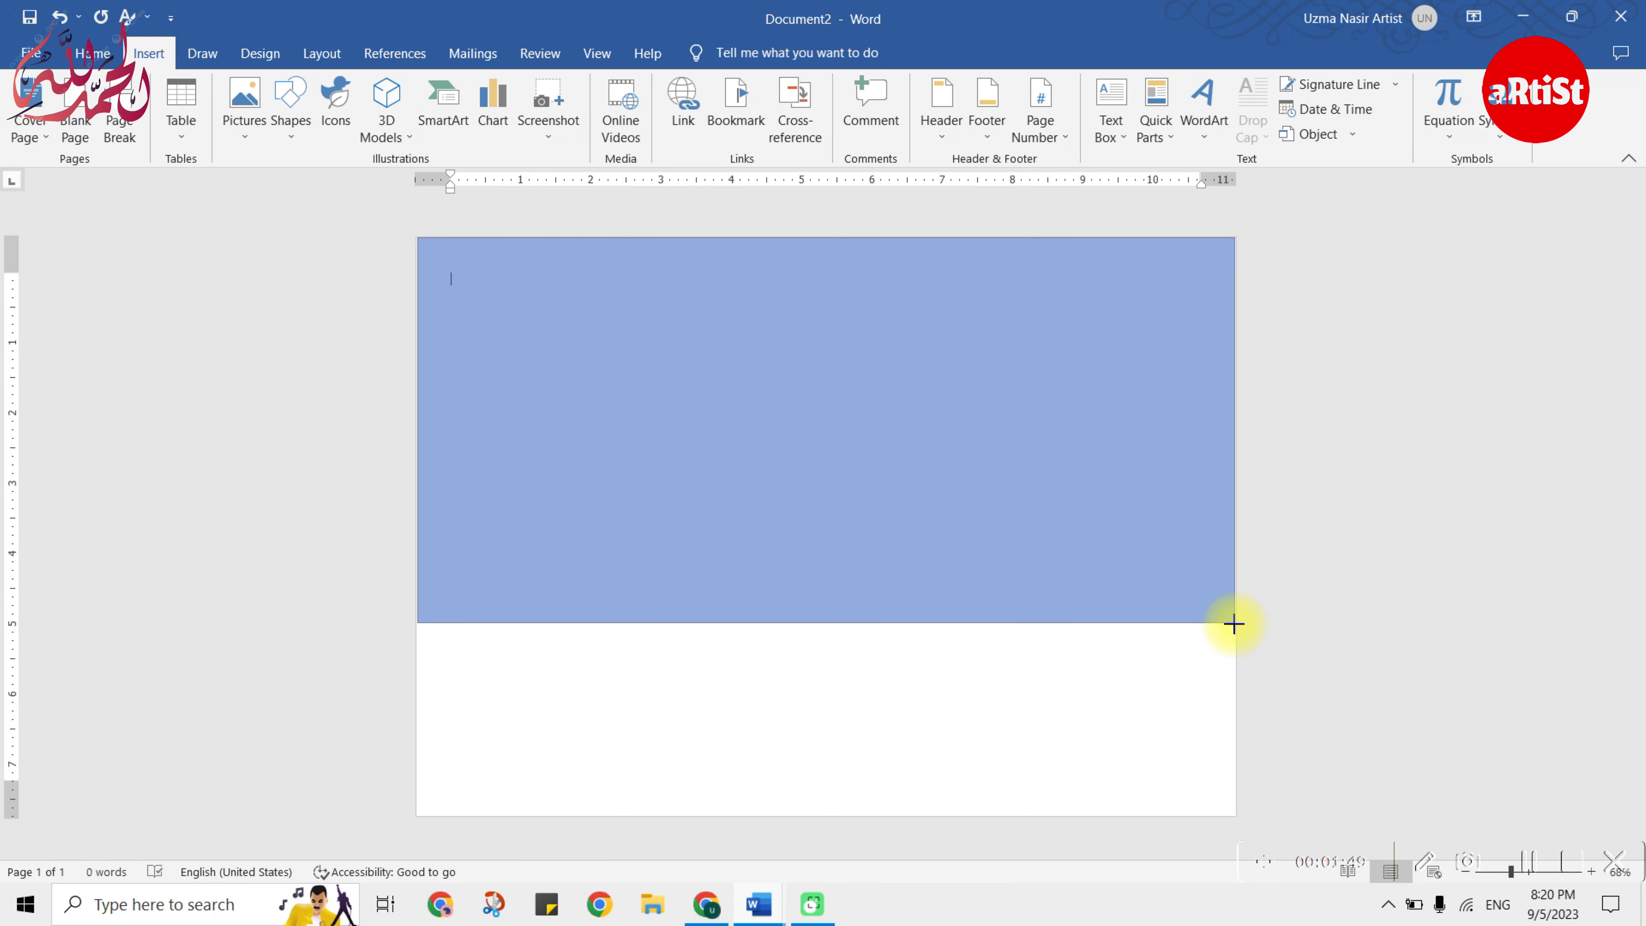
{"action": "left_click_drag", "start_coordinate": [1233, 624], "coordinate": [1233, 624]}
- Give the rectangle a green outline and a dark green fill
{"action": "left_click", "coordinate": [547, 133]}
{"action": "left_click", "coordinate": [551, 109]}
{"action": "left_click", "coordinate": [551, 109]}
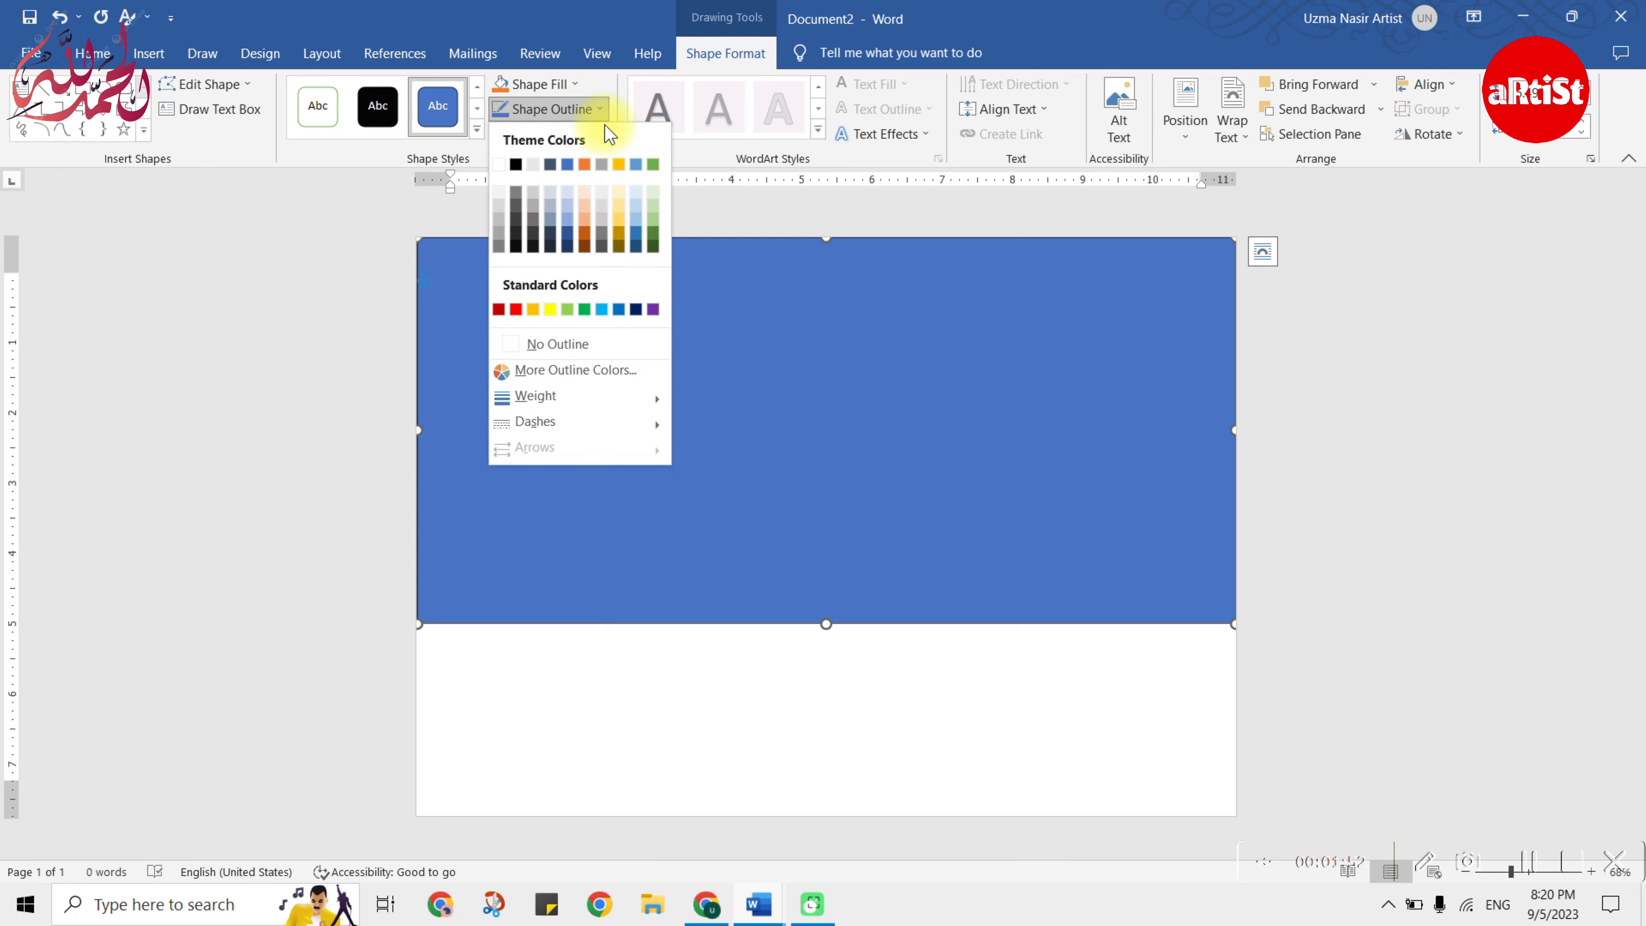
{"action": "left_click", "coordinate": [661, 250]}
{"action": "left_click", "coordinate": [534, 84]}
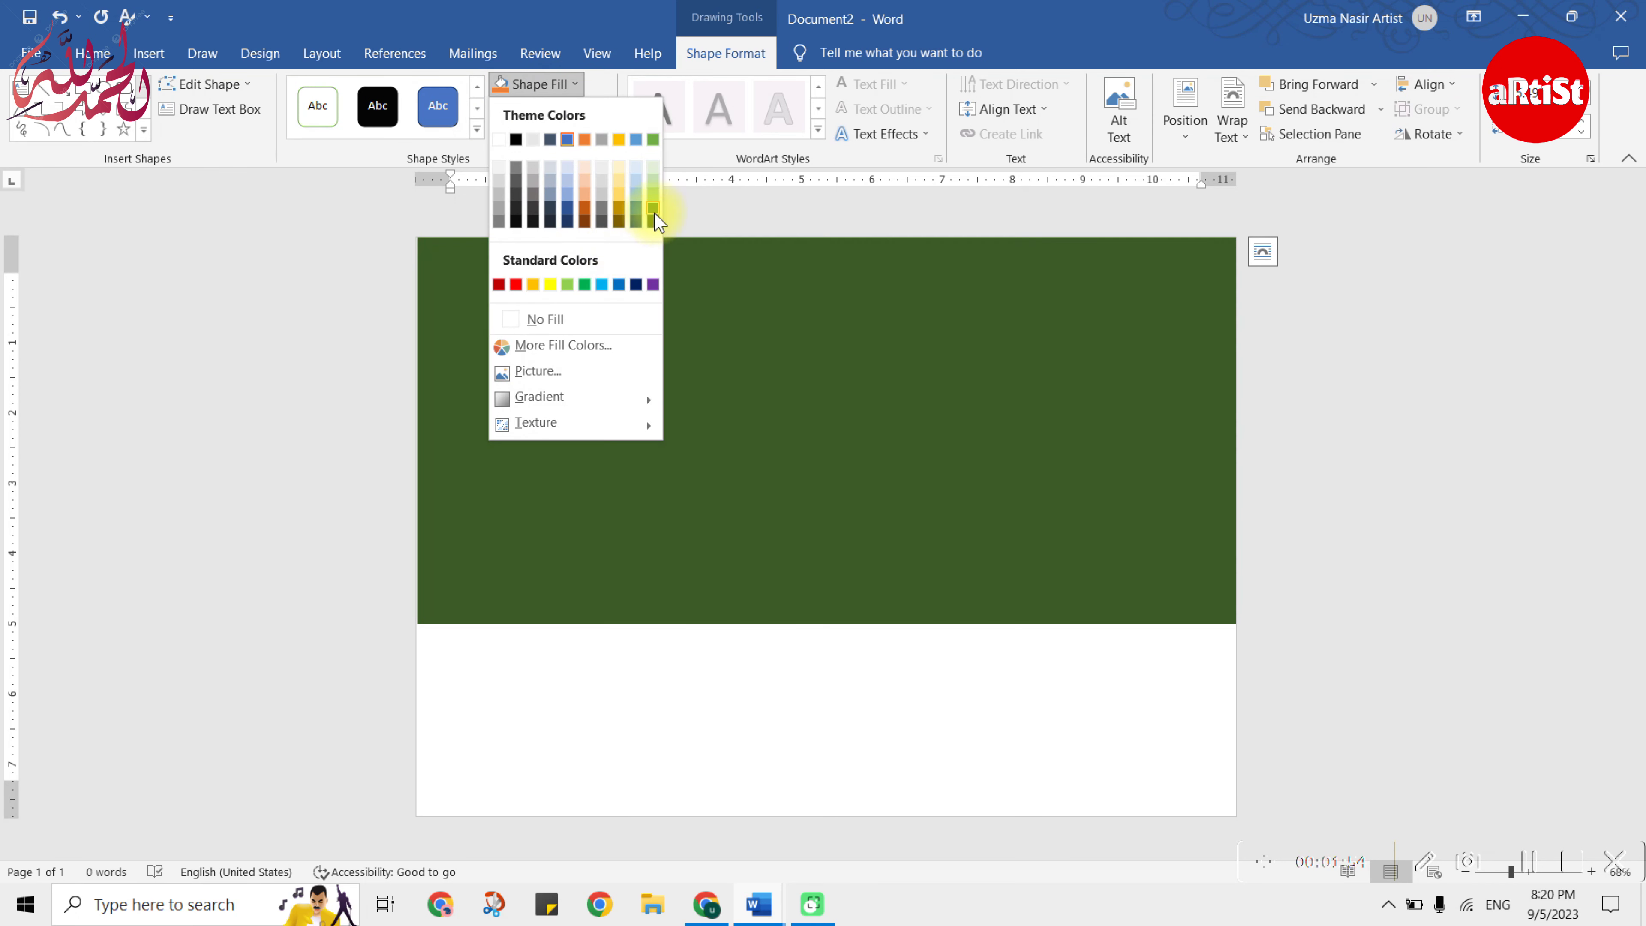
{"action": "left_click", "coordinate": [653, 221]}
{"action": "left_click", "coordinate": [210, 86]}
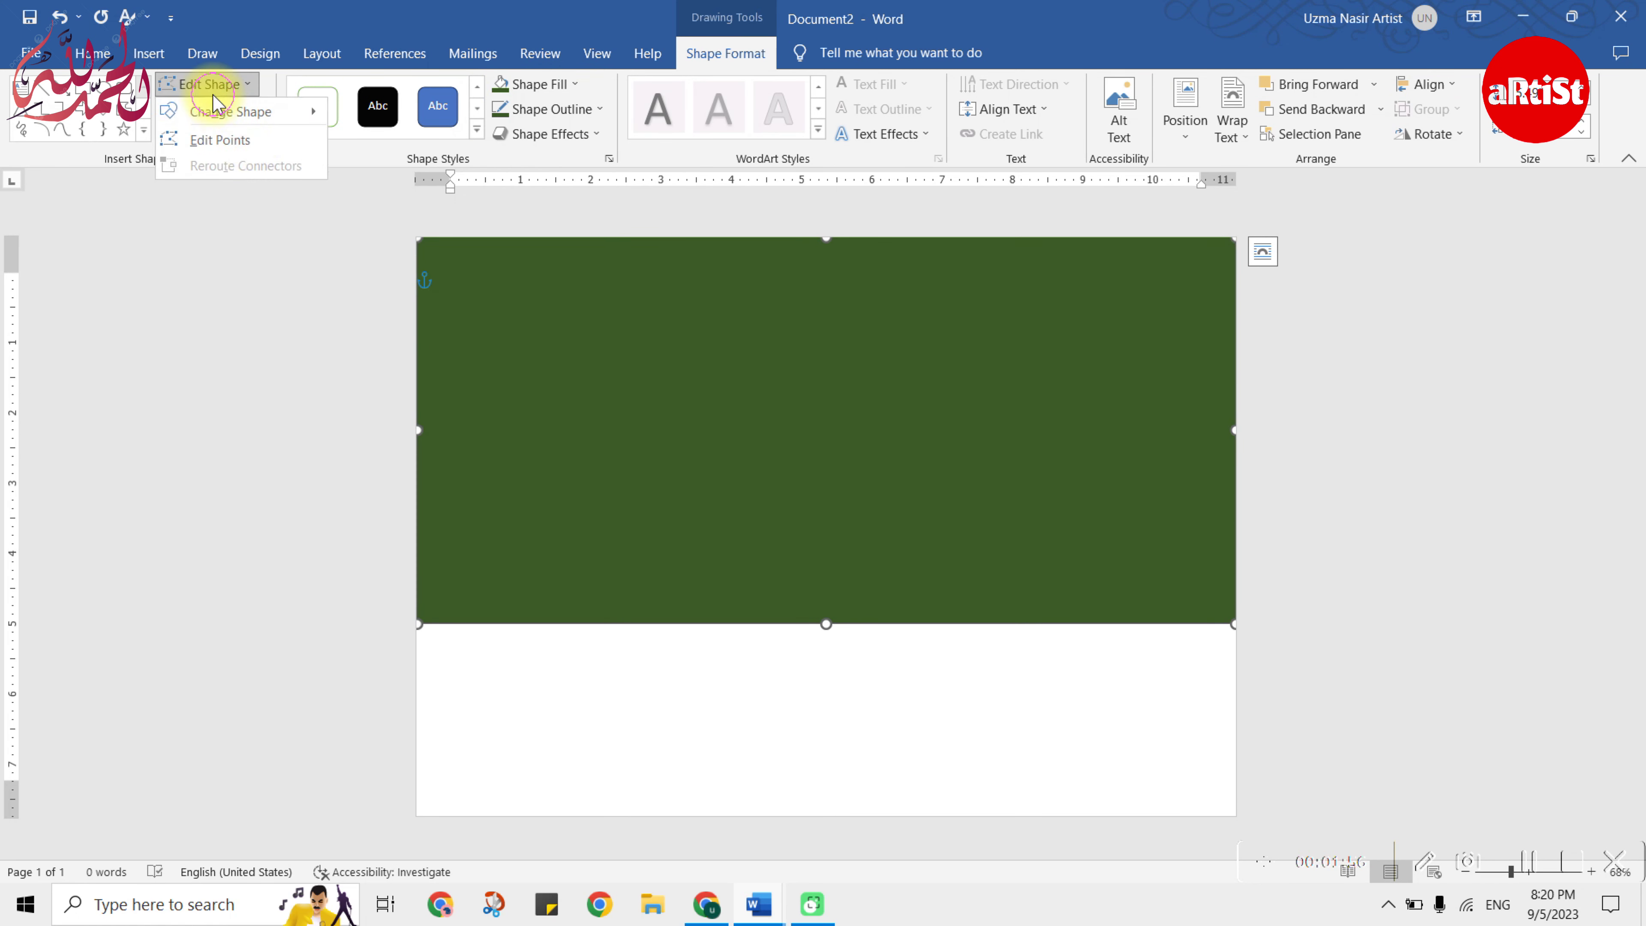
- Edit the rectangle's points to bend its bottom edge into an S-shaped wave
{"action": "left_click", "coordinate": [255, 151]}
{"action": "left_click_drag", "start_coordinate": [1233, 623], "coordinate": [1125, 469]}
{"action": "right_click", "coordinate": [1125, 469]}
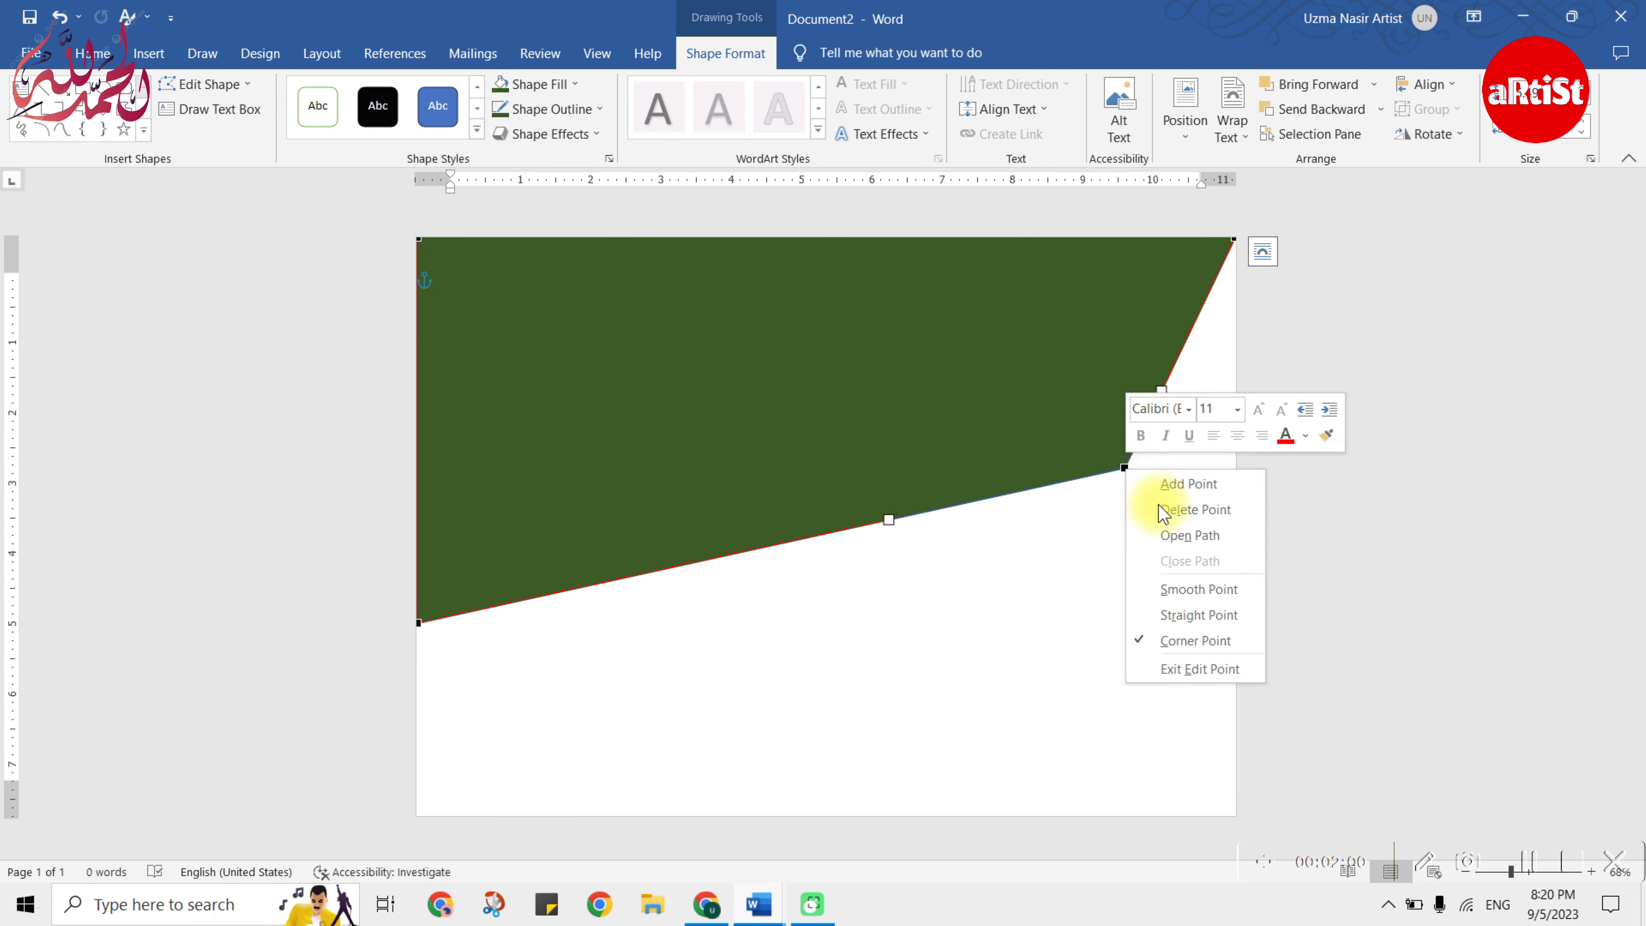
{"action": "left_click", "coordinate": [1195, 583]}
{"action": "left_click_drag", "start_coordinate": [989, 530], "coordinate": [993, 436]}
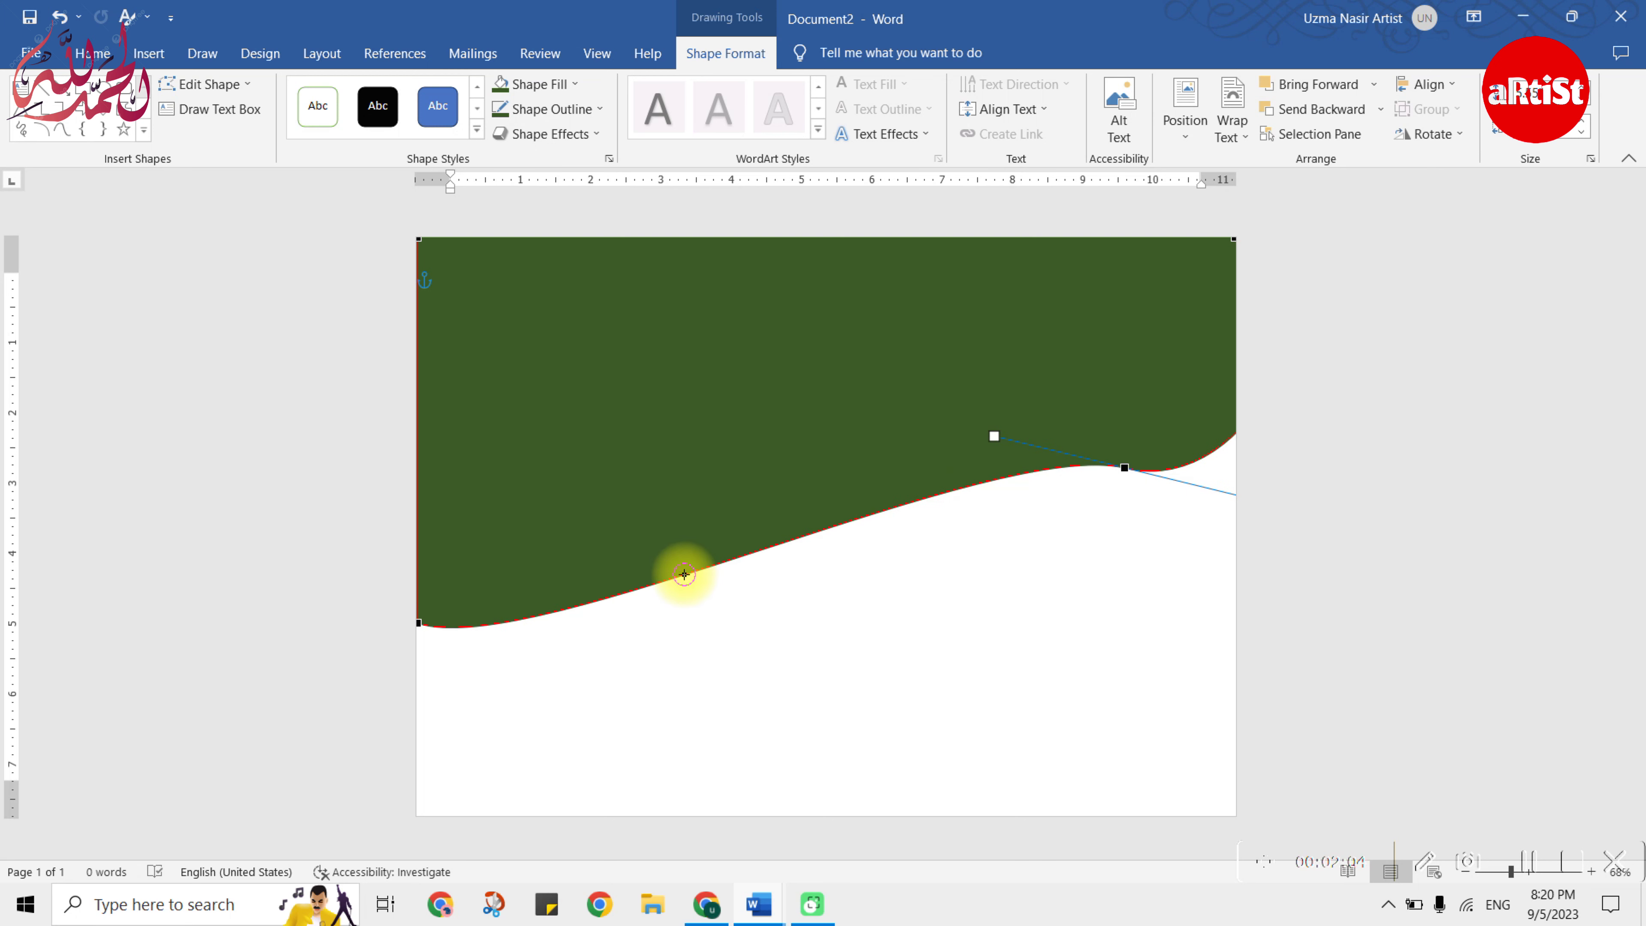
{"action": "left_click_drag", "start_coordinate": [684, 574], "coordinate": [679, 471]}
{"action": "left_click", "coordinate": [801, 453]}
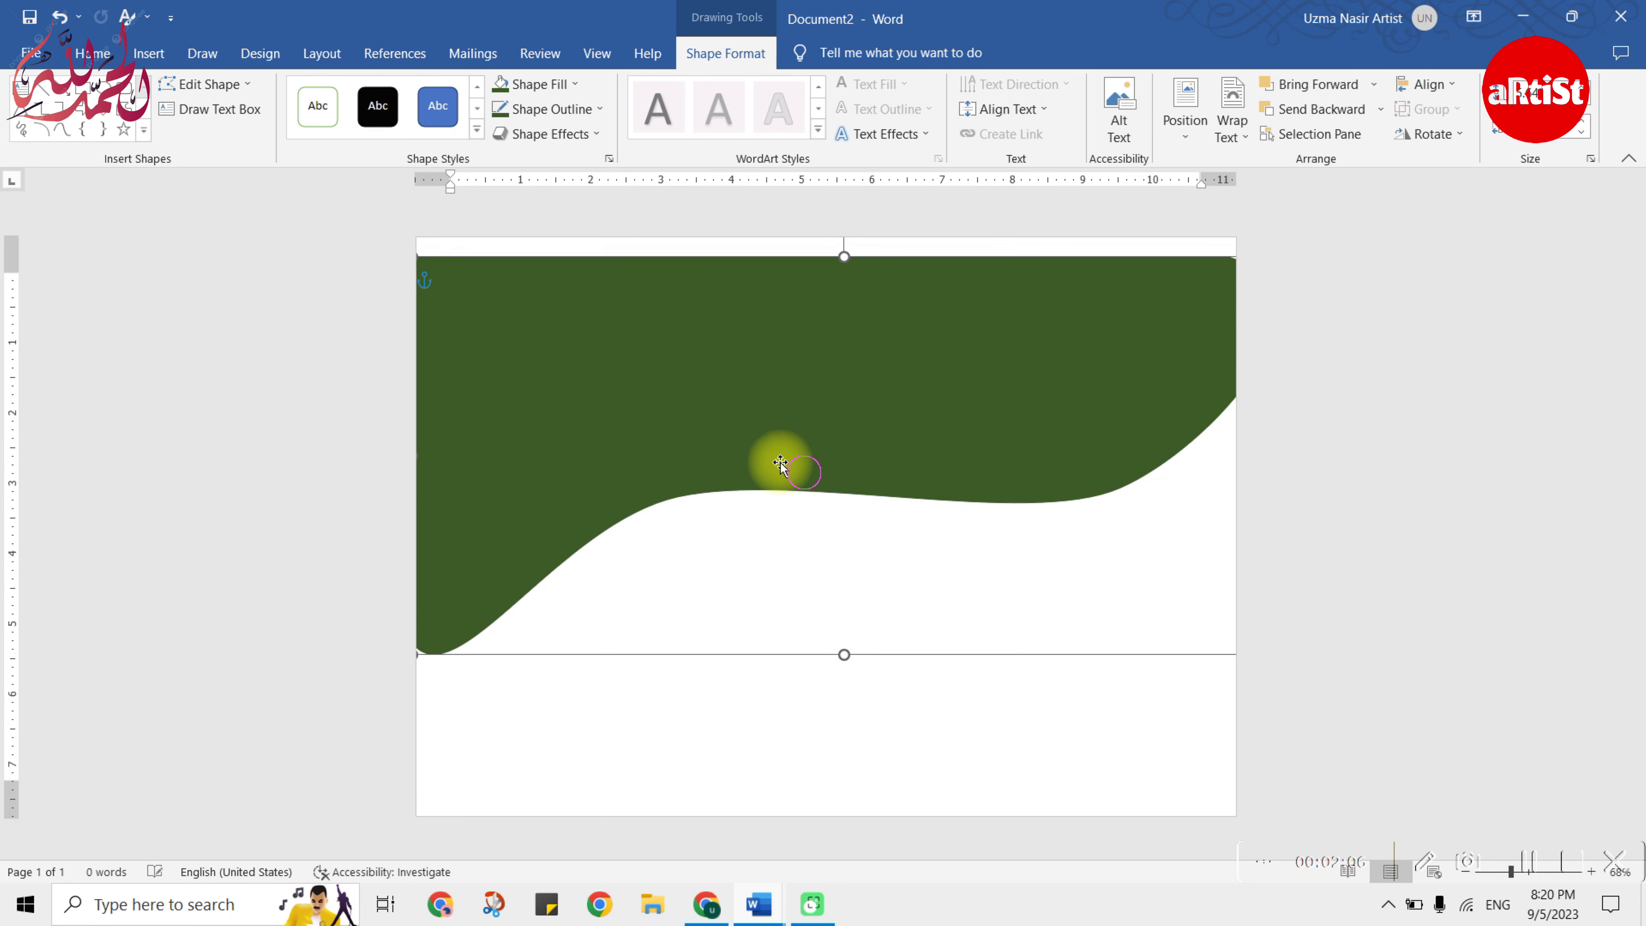
- Add and adjust more points to refine the bumps and dips along the wave
{"action": "left_click", "coordinate": [207, 84]}
{"action": "left_click", "coordinate": [219, 139]}
{"action": "left_click_drag", "start_coordinate": [802, 483], "coordinate": [800, 504]}
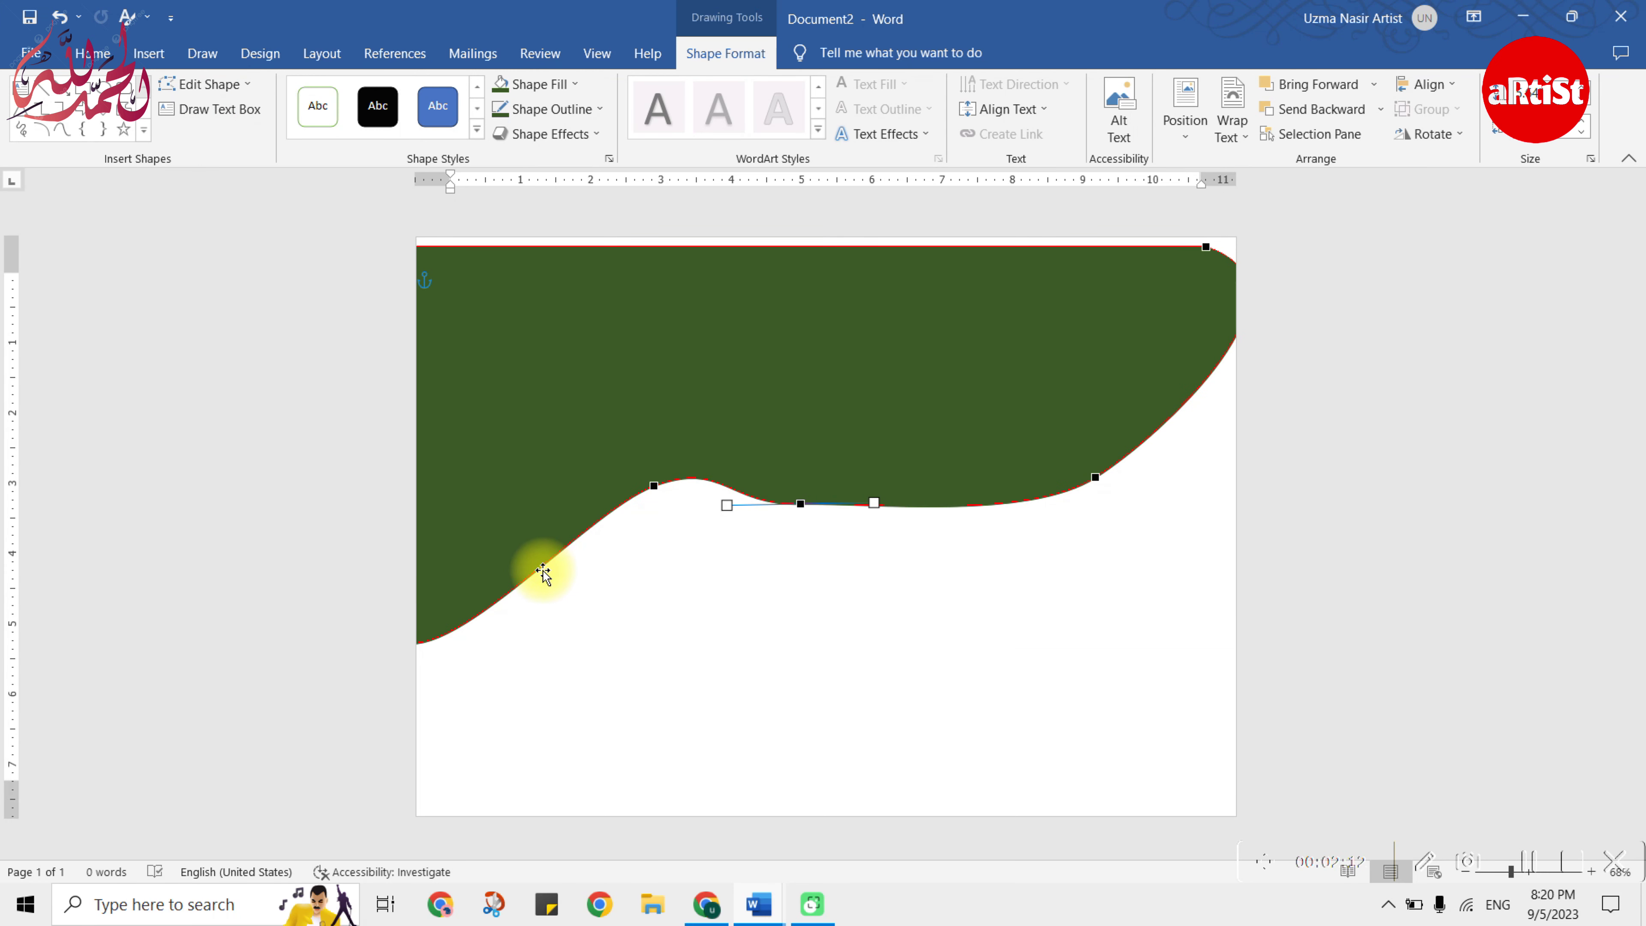
{"action": "left_click_drag", "start_coordinate": [543, 570], "coordinate": [514, 521]}
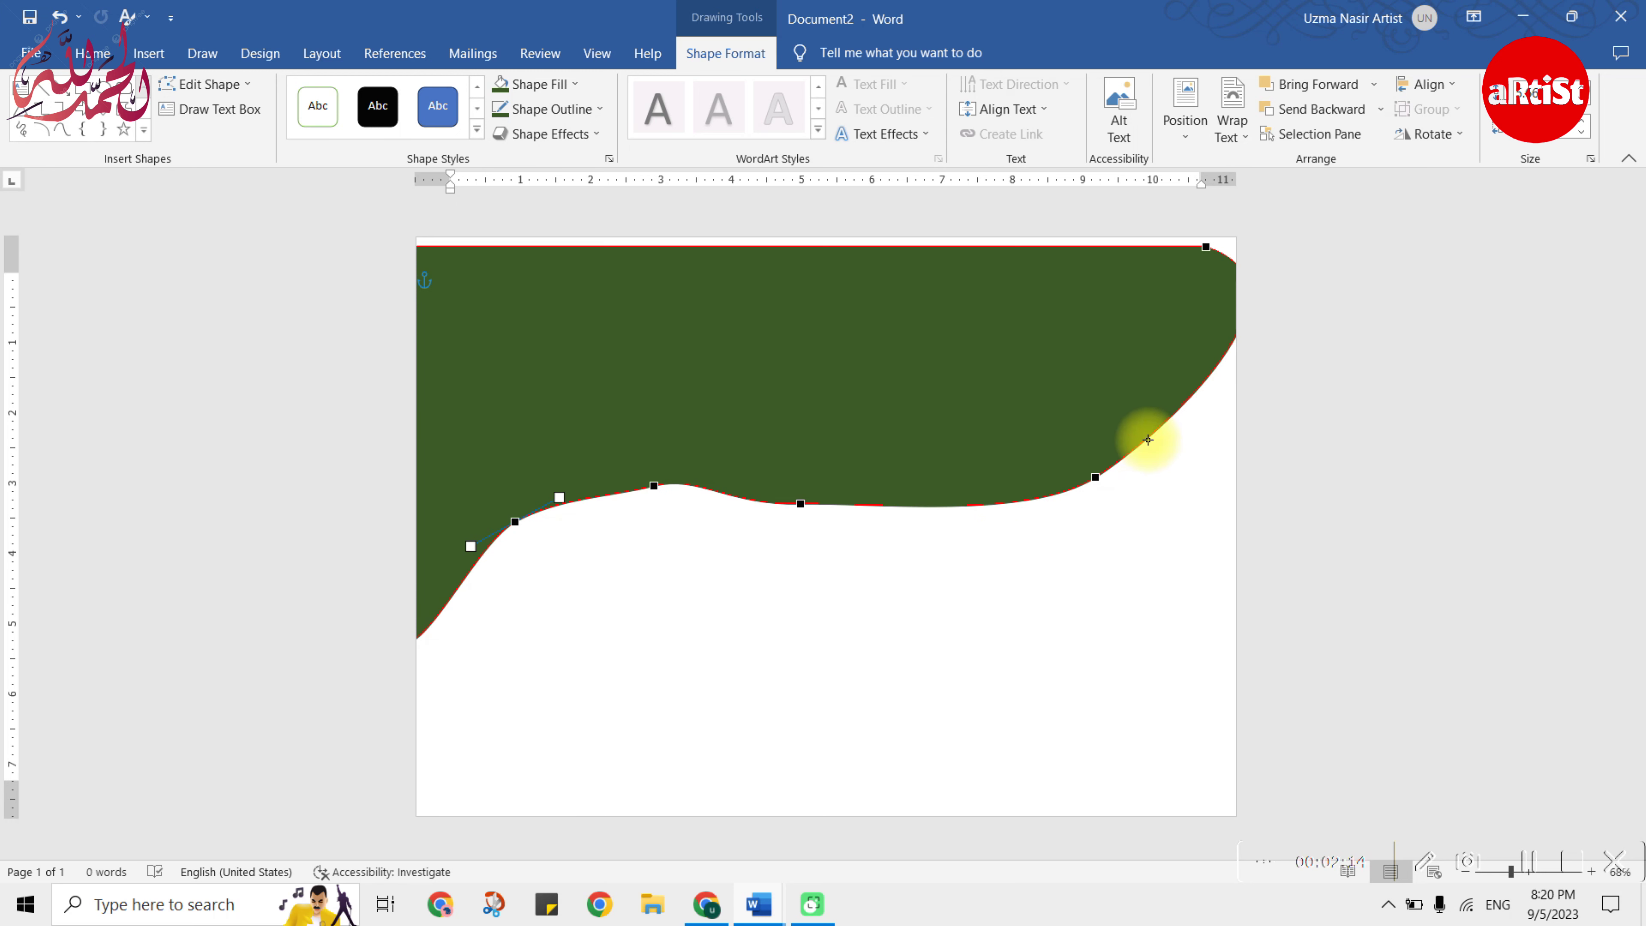
{"action": "left_click_drag", "start_coordinate": [1166, 407], "coordinate": [1154, 393]}
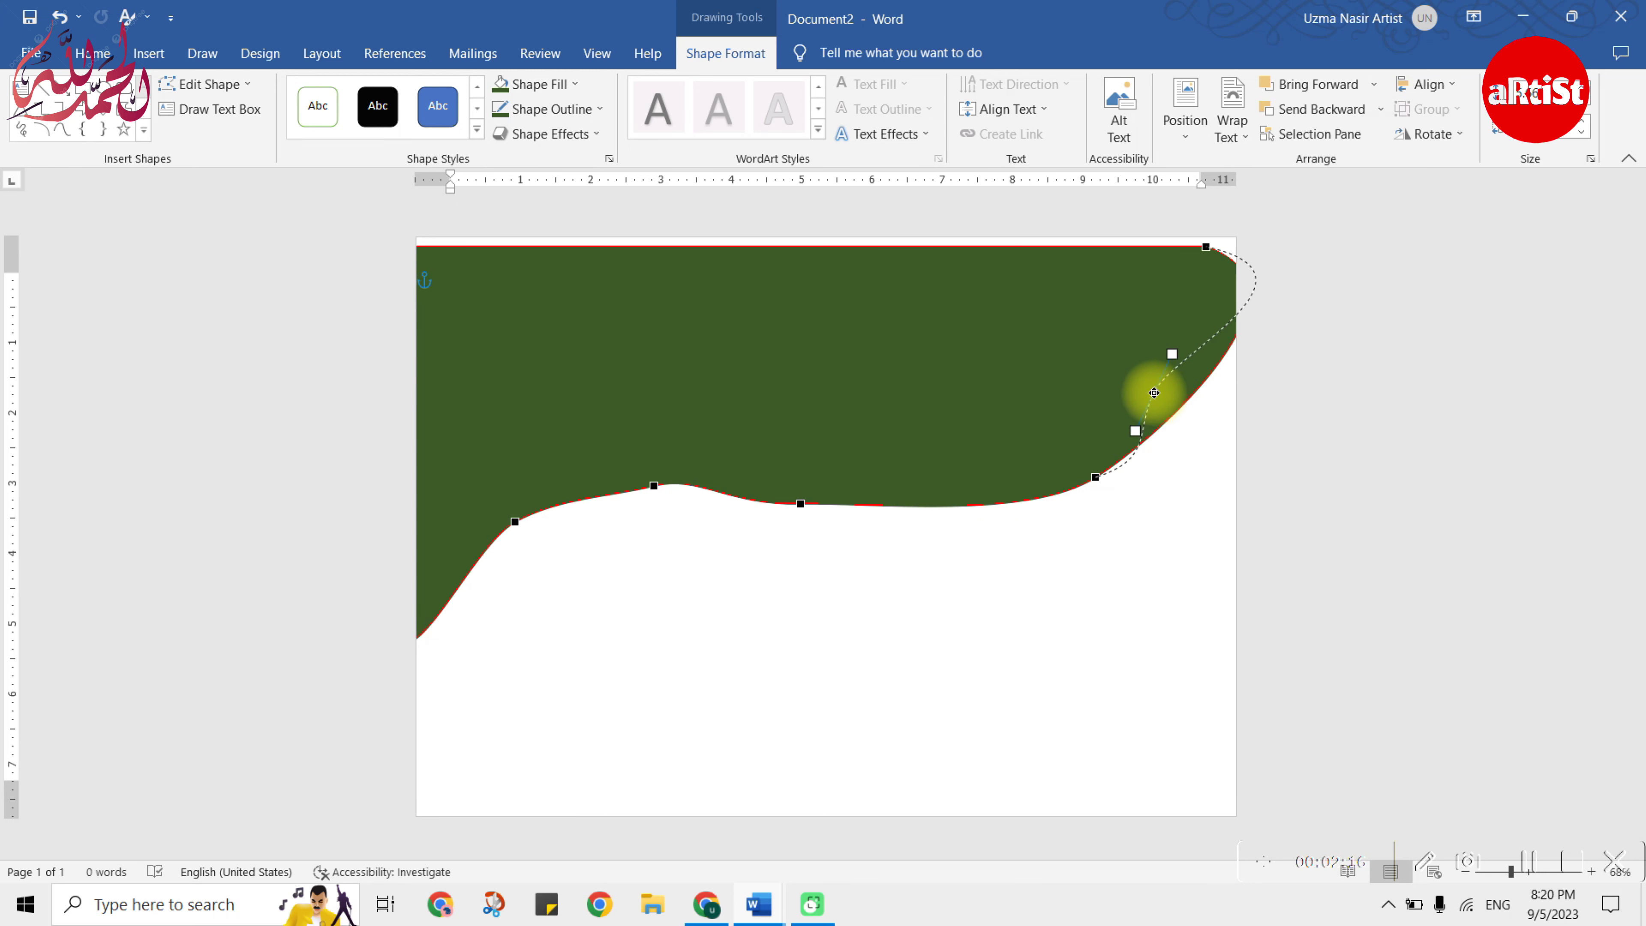
{"action": "left_click", "coordinate": [801, 503]}
{"action": "left_click_drag", "start_coordinate": [723, 503], "coordinate": [764, 441]}
{"action": "left_click", "coordinate": [653, 484]}
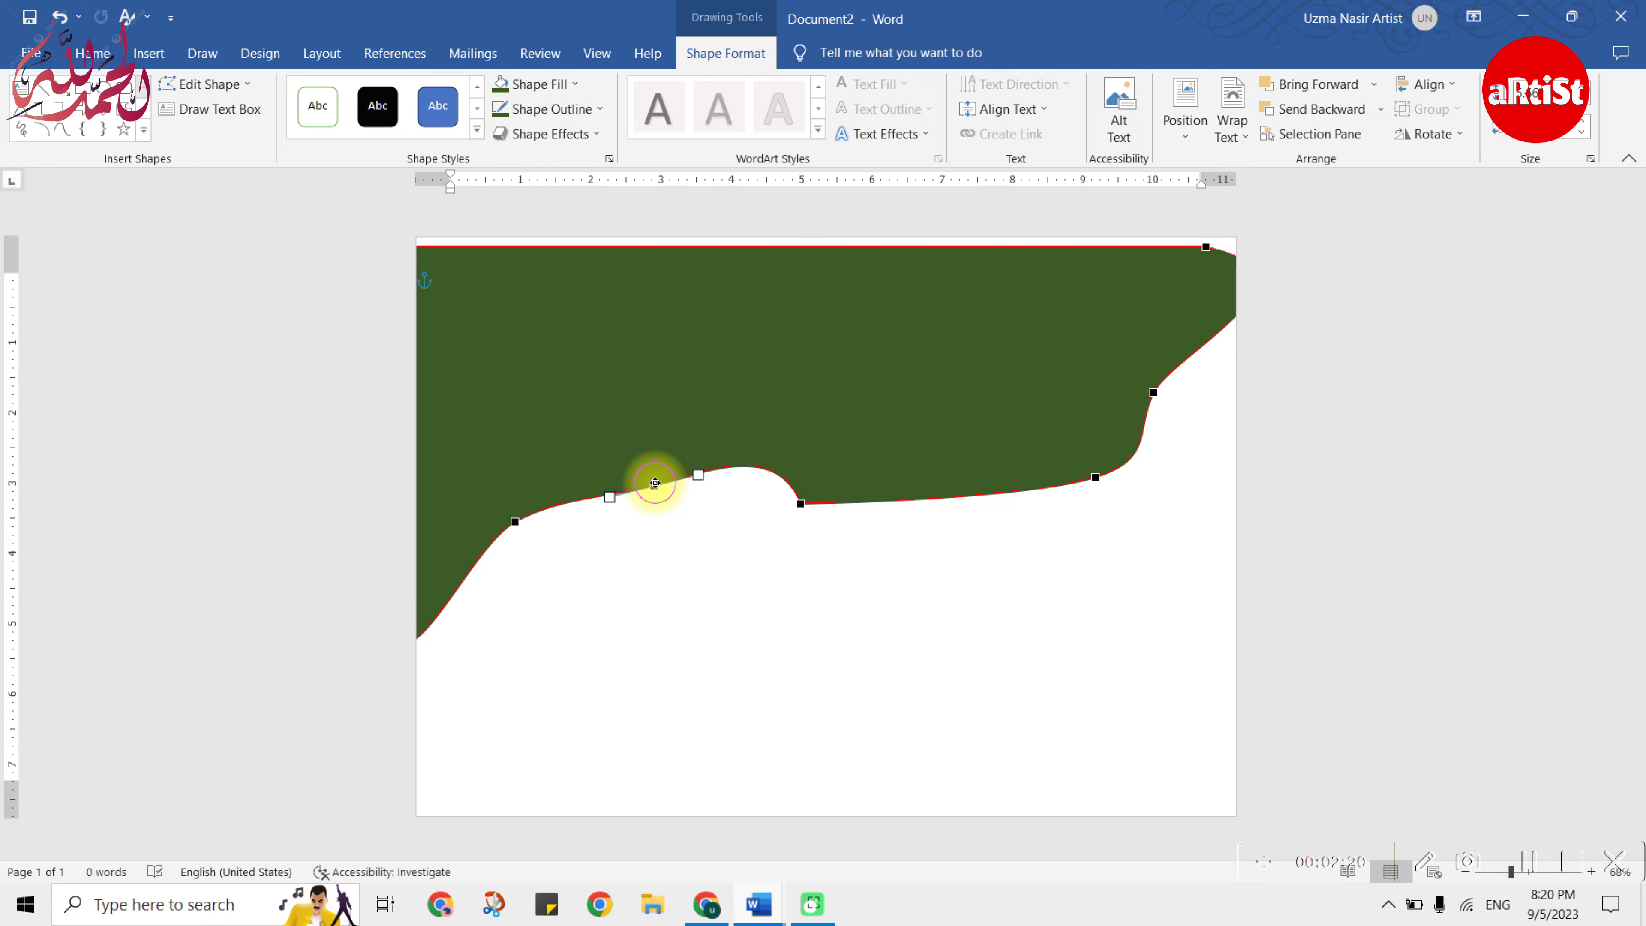
{"action": "left_click_drag", "start_coordinate": [609, 497], "coordinate": [659, 543]}
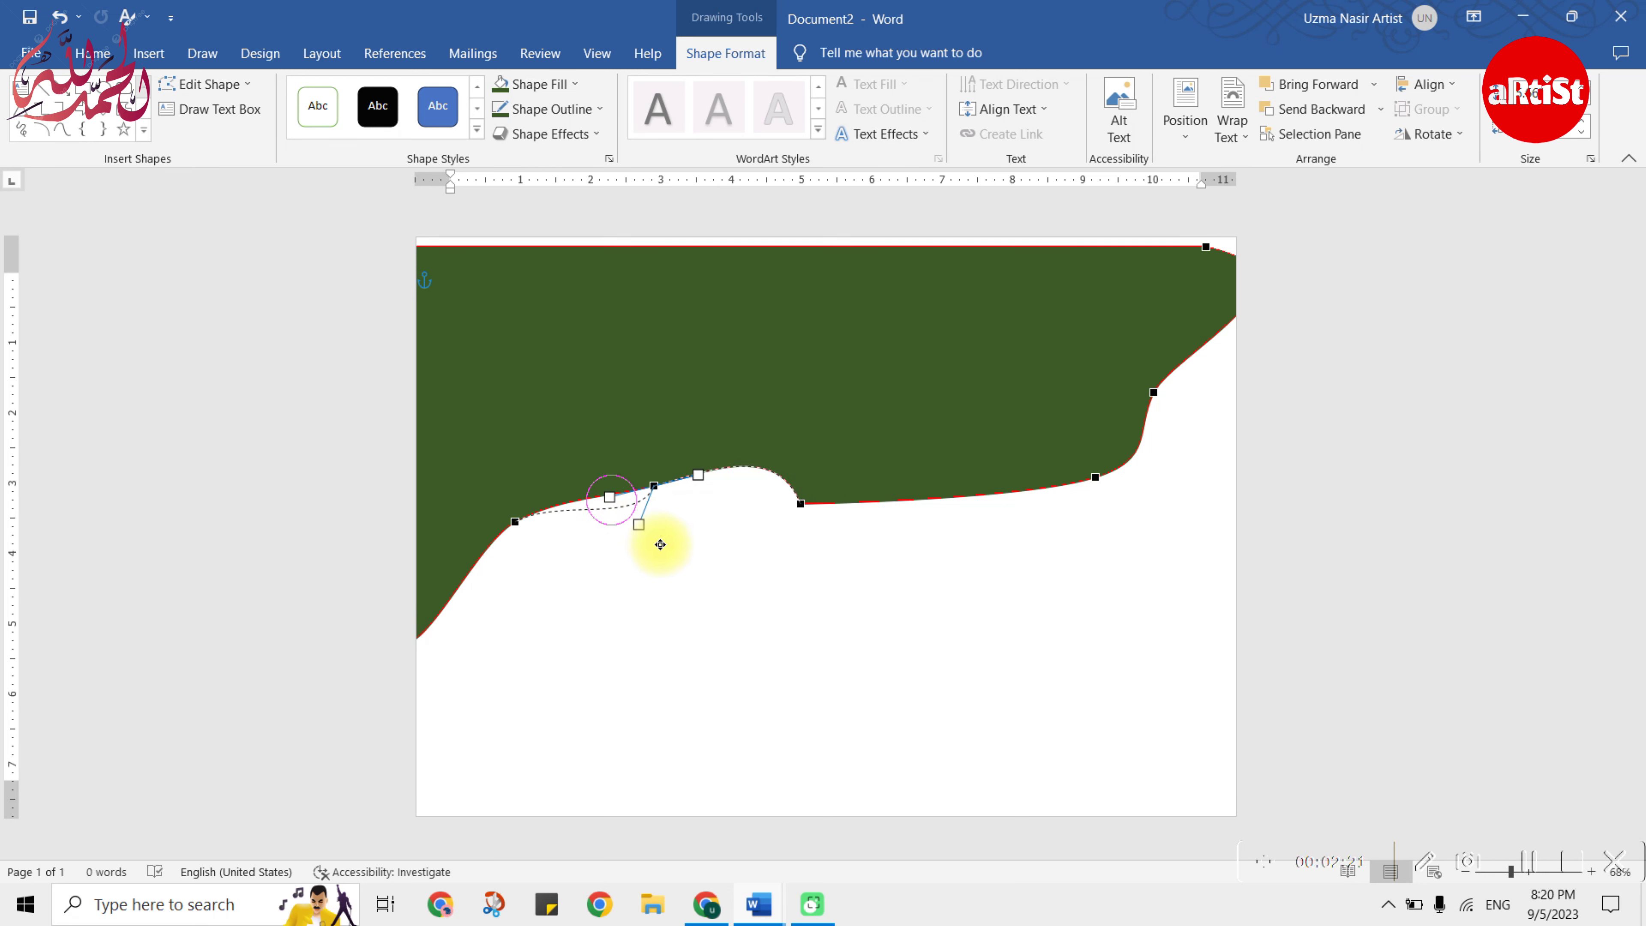
{"action": "left_click", "coordinate": [1094, 478]}
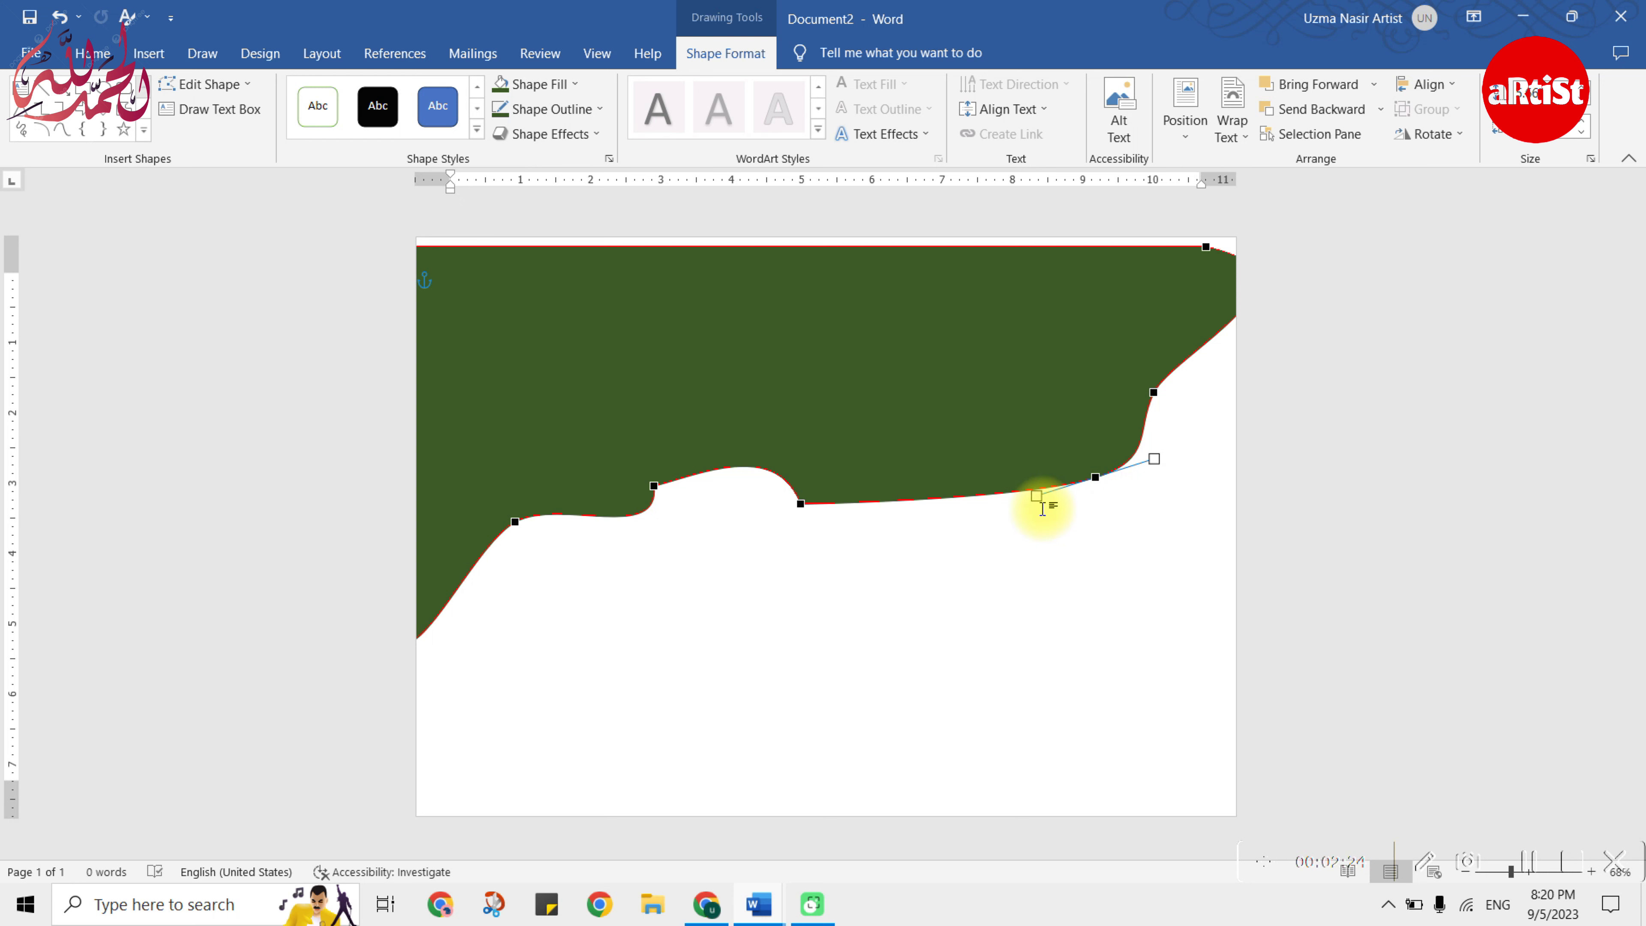
{"action": "left_click_drag", "start_coordinate": [1154, 458], "coordinate": [1168, 357]}
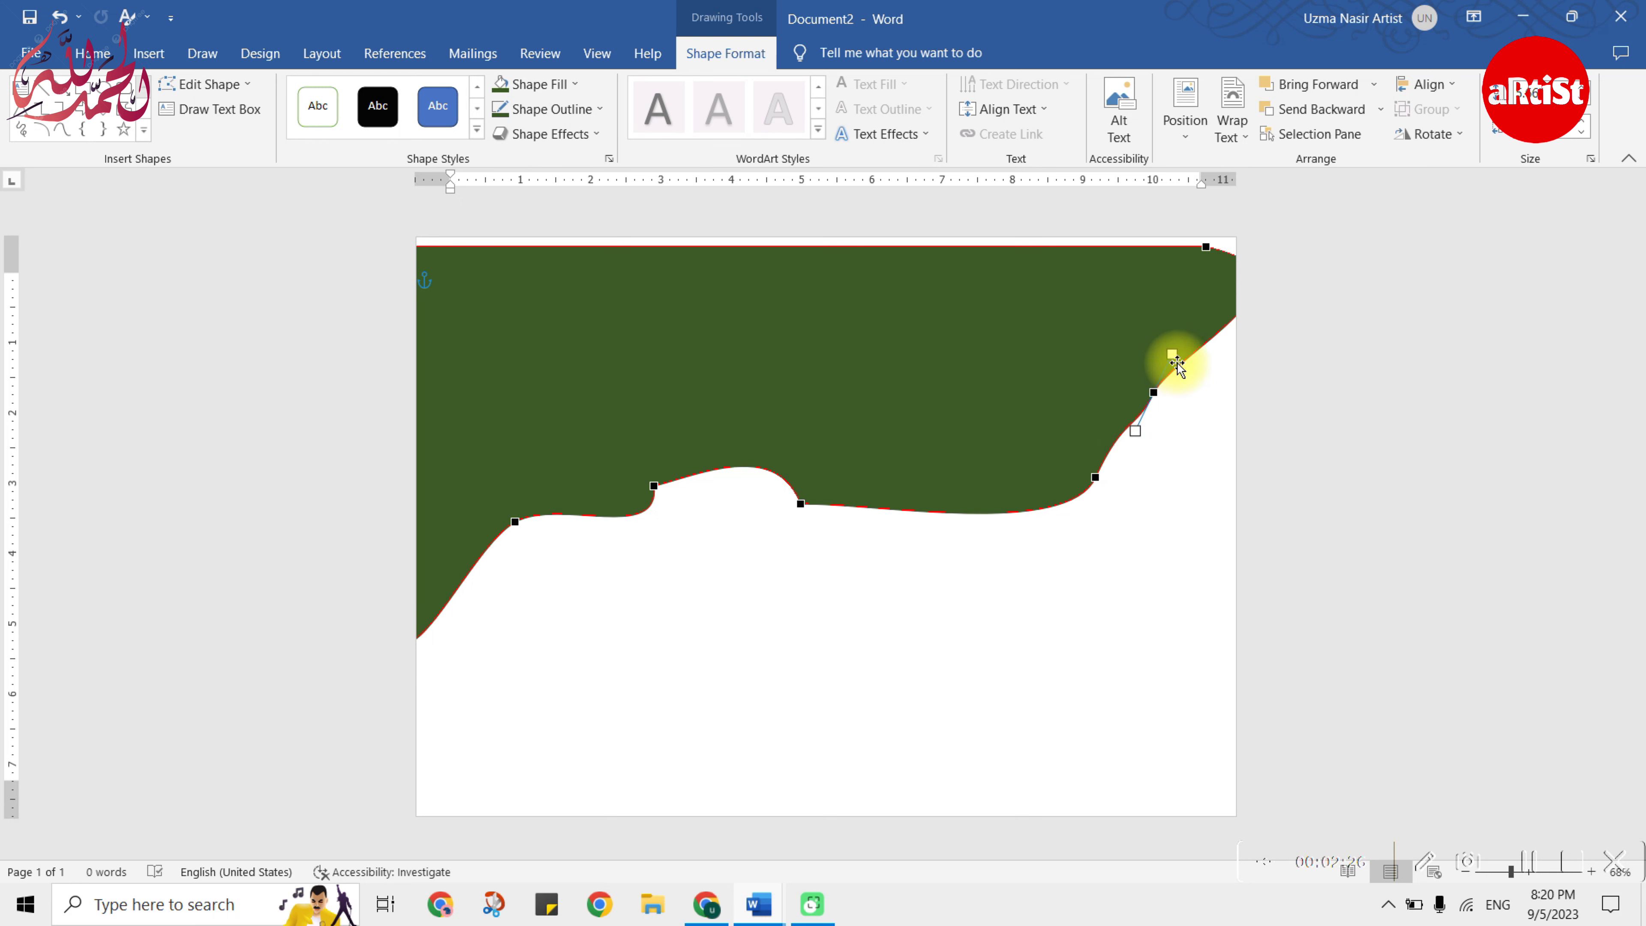
{"action": "left_click", "coordinate": [762, 506]}
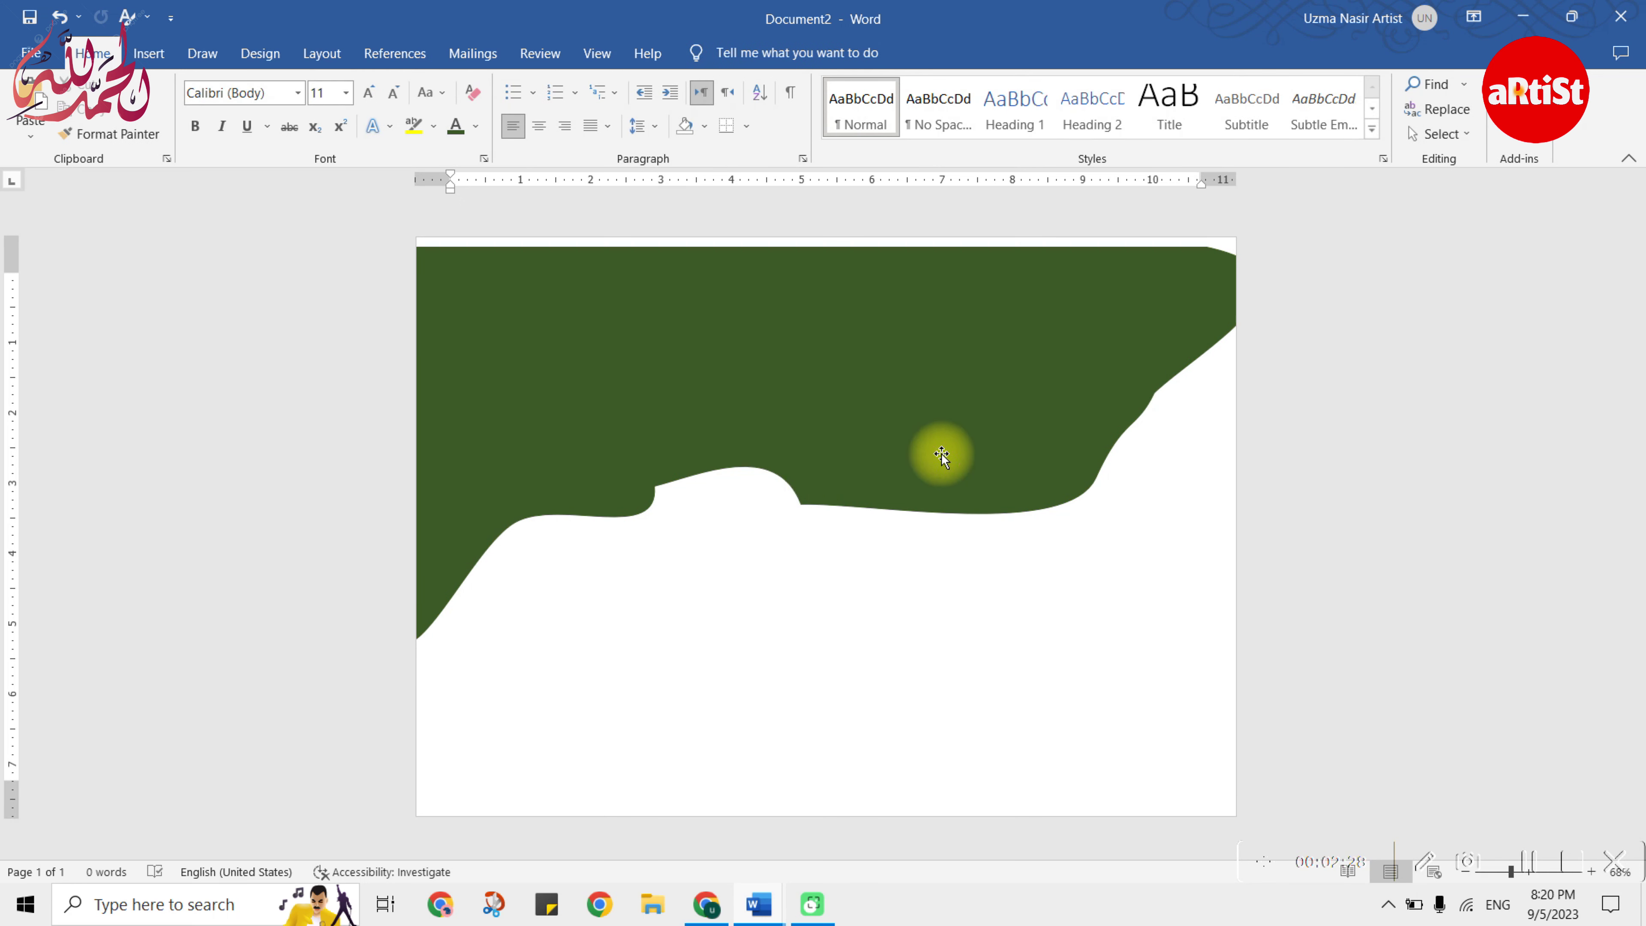
- Move the green wave up and right, enlarge it down-left, and deselect it
{"action": "left_click_drag", "start_coordinate": [955, 441], "coordinate": [938, 429]}
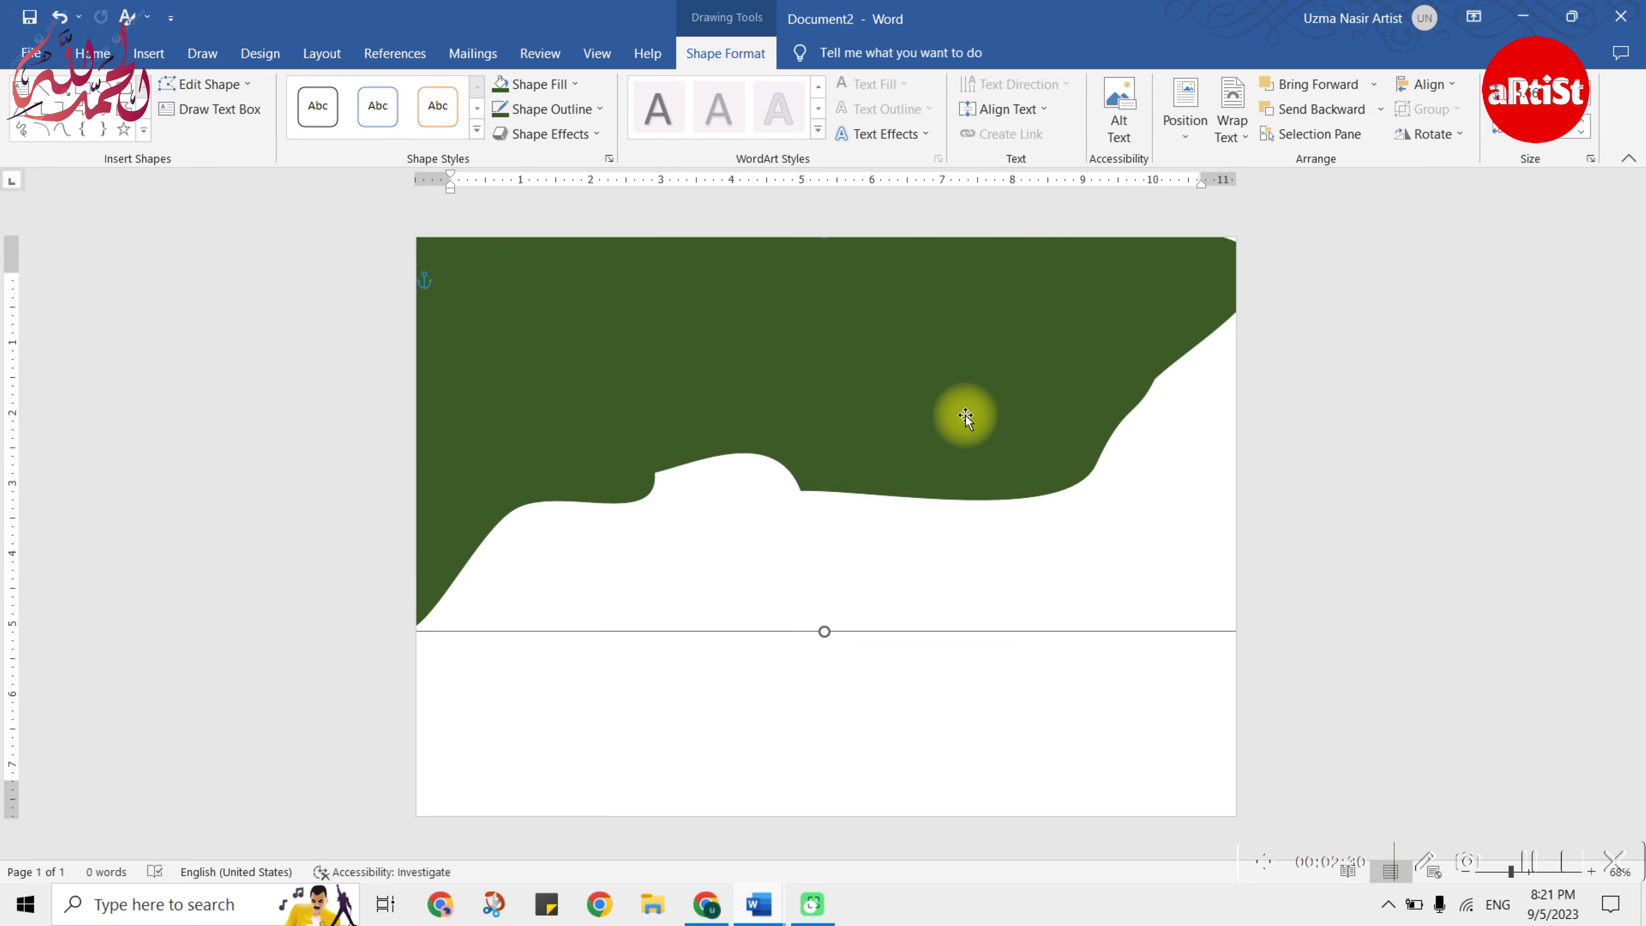
{"action": "left_click_drag", "start_coordinate": [937, 429], "coordinate": [978, 418]}
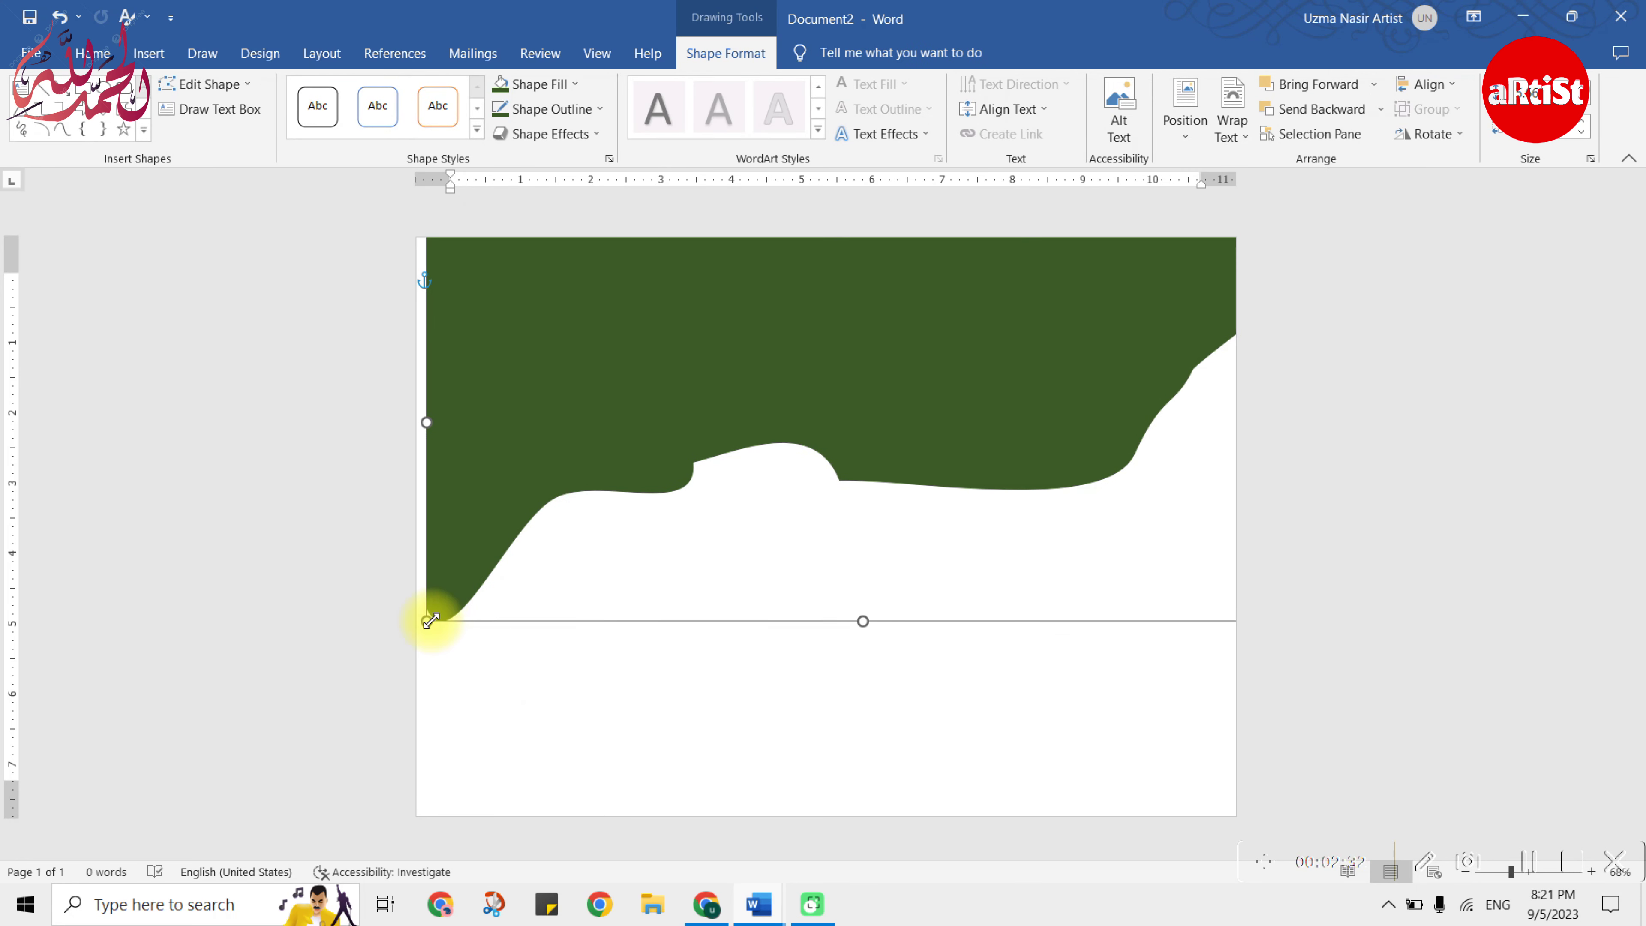
{"action": "left_click_drag", "start_coordinate": [426, 621], "coordinate": [391, 656]}
{"action": "key", "text": "Escape"}
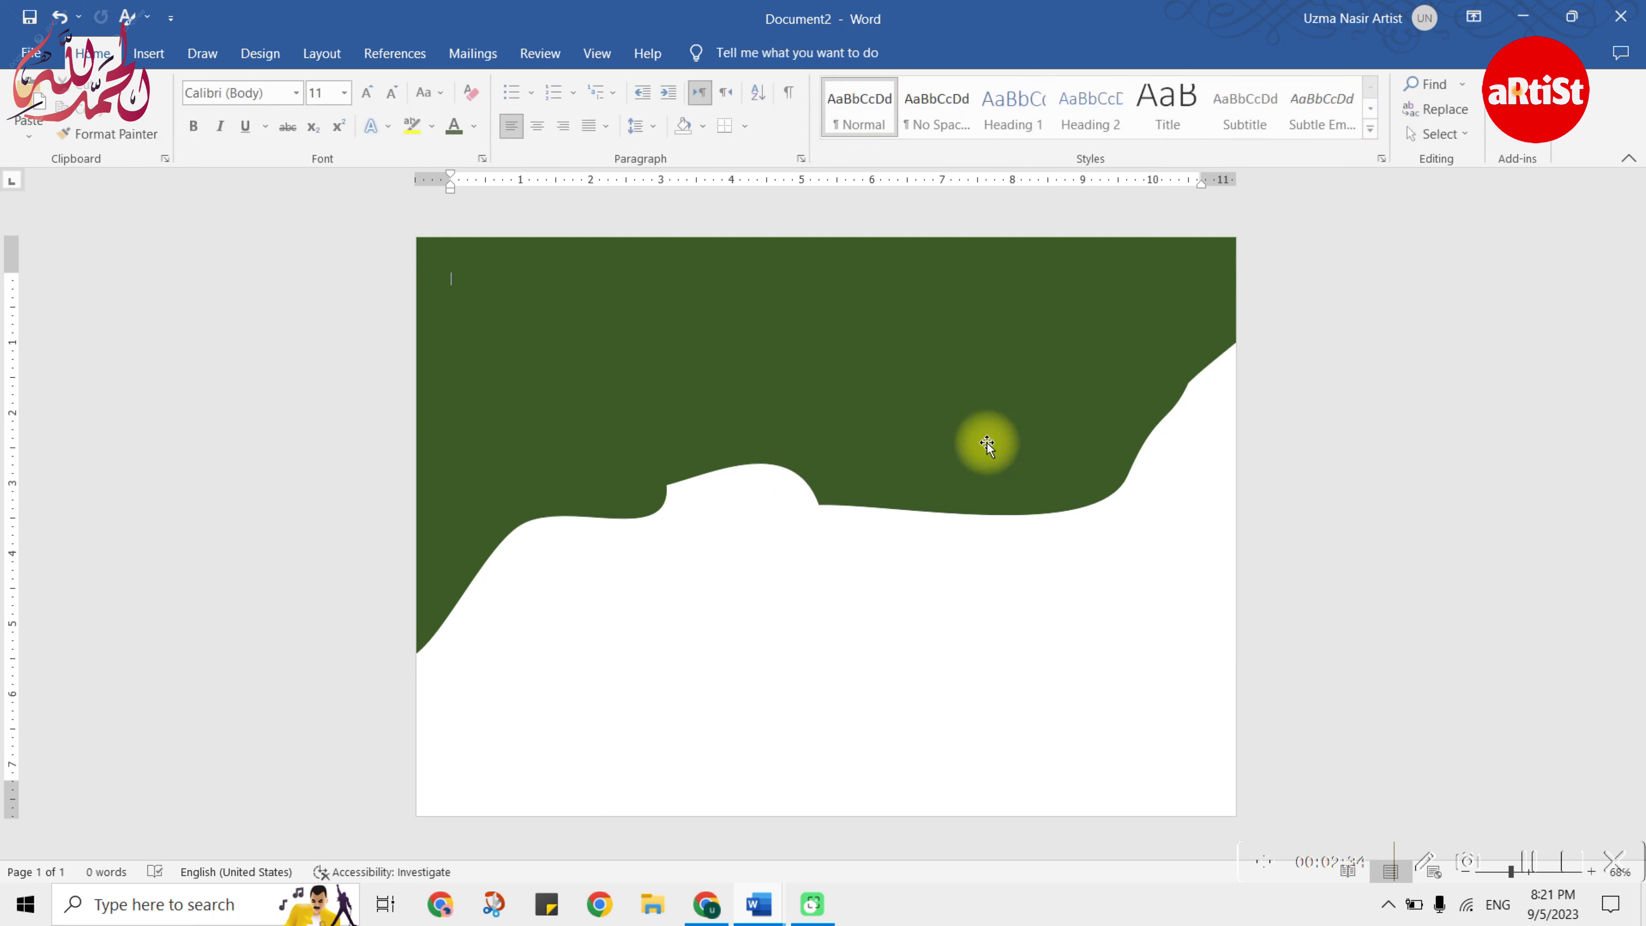
- Open Format Shape for the wave and switch its fill to Gradient fill
{"action": "left_click", "coordinate": [852, 424]}
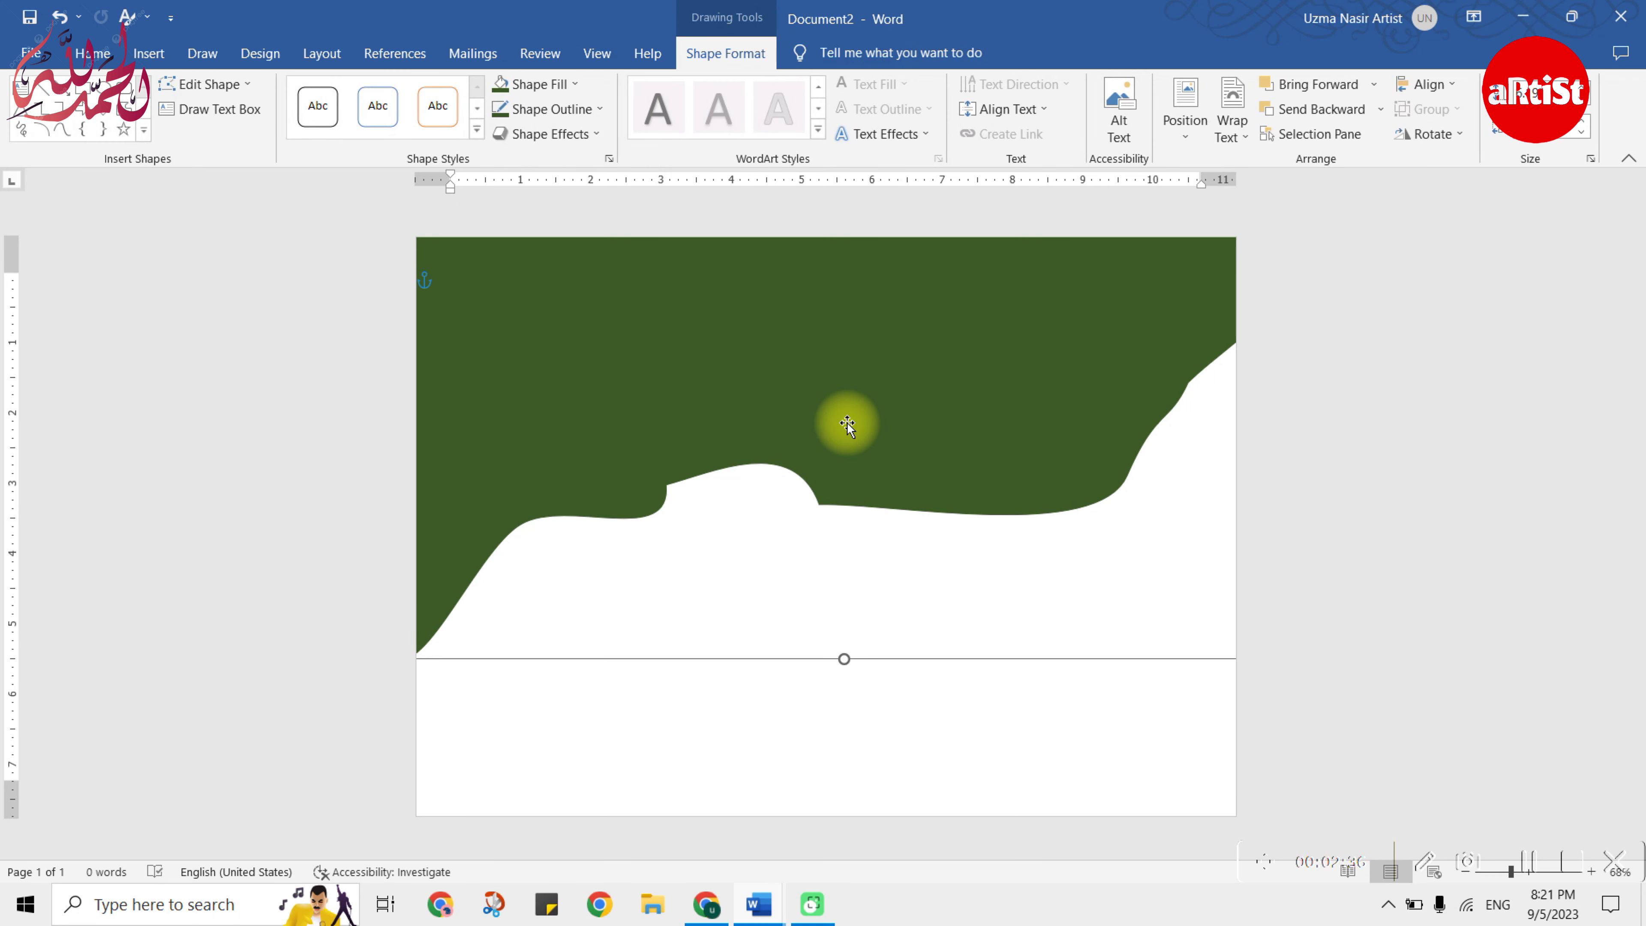
{"action": "left_click", "coordinate": [553, 134]}
{"action": "mouse_move", "coordinate": [557, 173]}
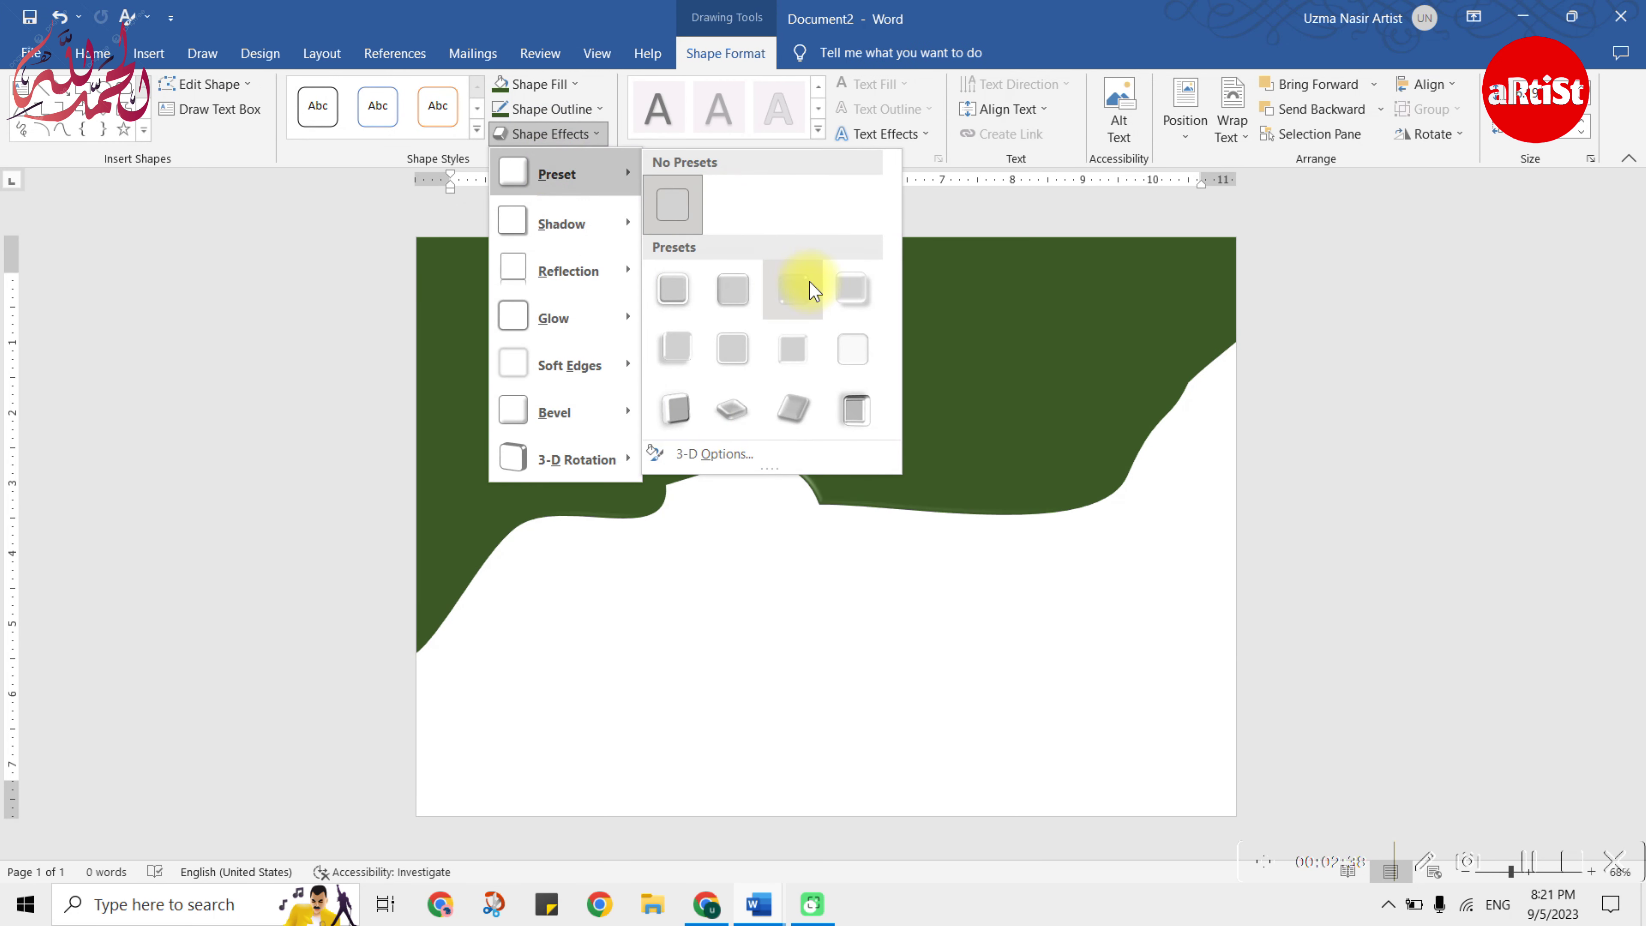
{"action": "left_click", "coordinate": [1065, 397]}
{"action": "right_click", "coordinate": [1066, 400]}
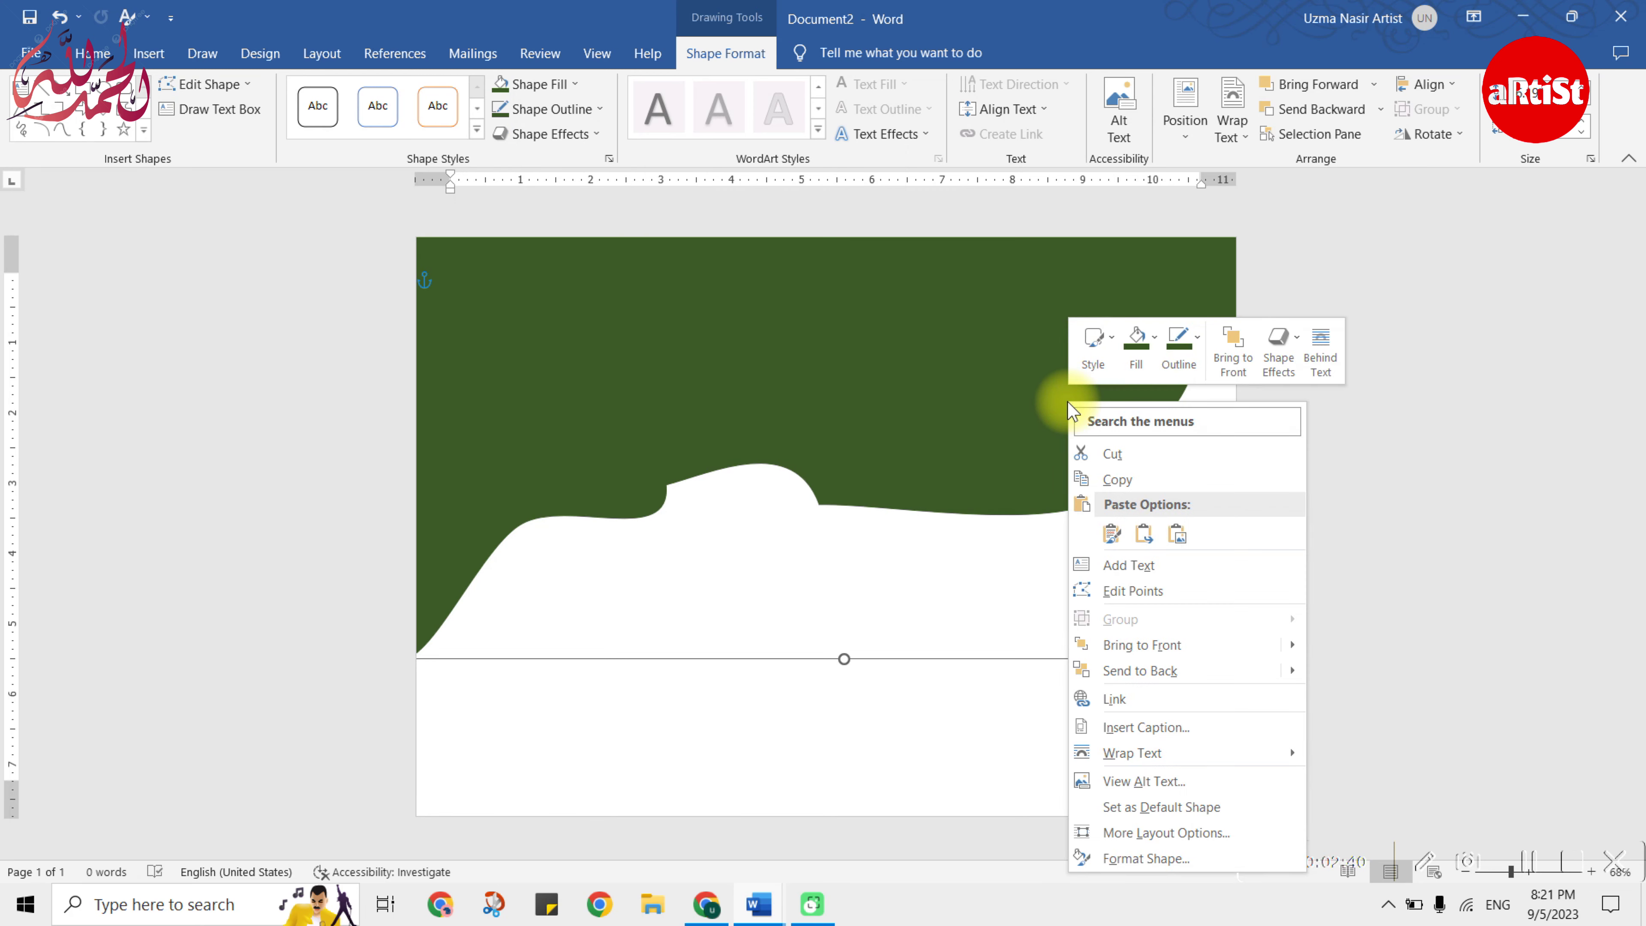
{"action": "left_click", "coordinate": [1168, 858]}
{"action": "left_click", "coordinate": [1362, 282]}
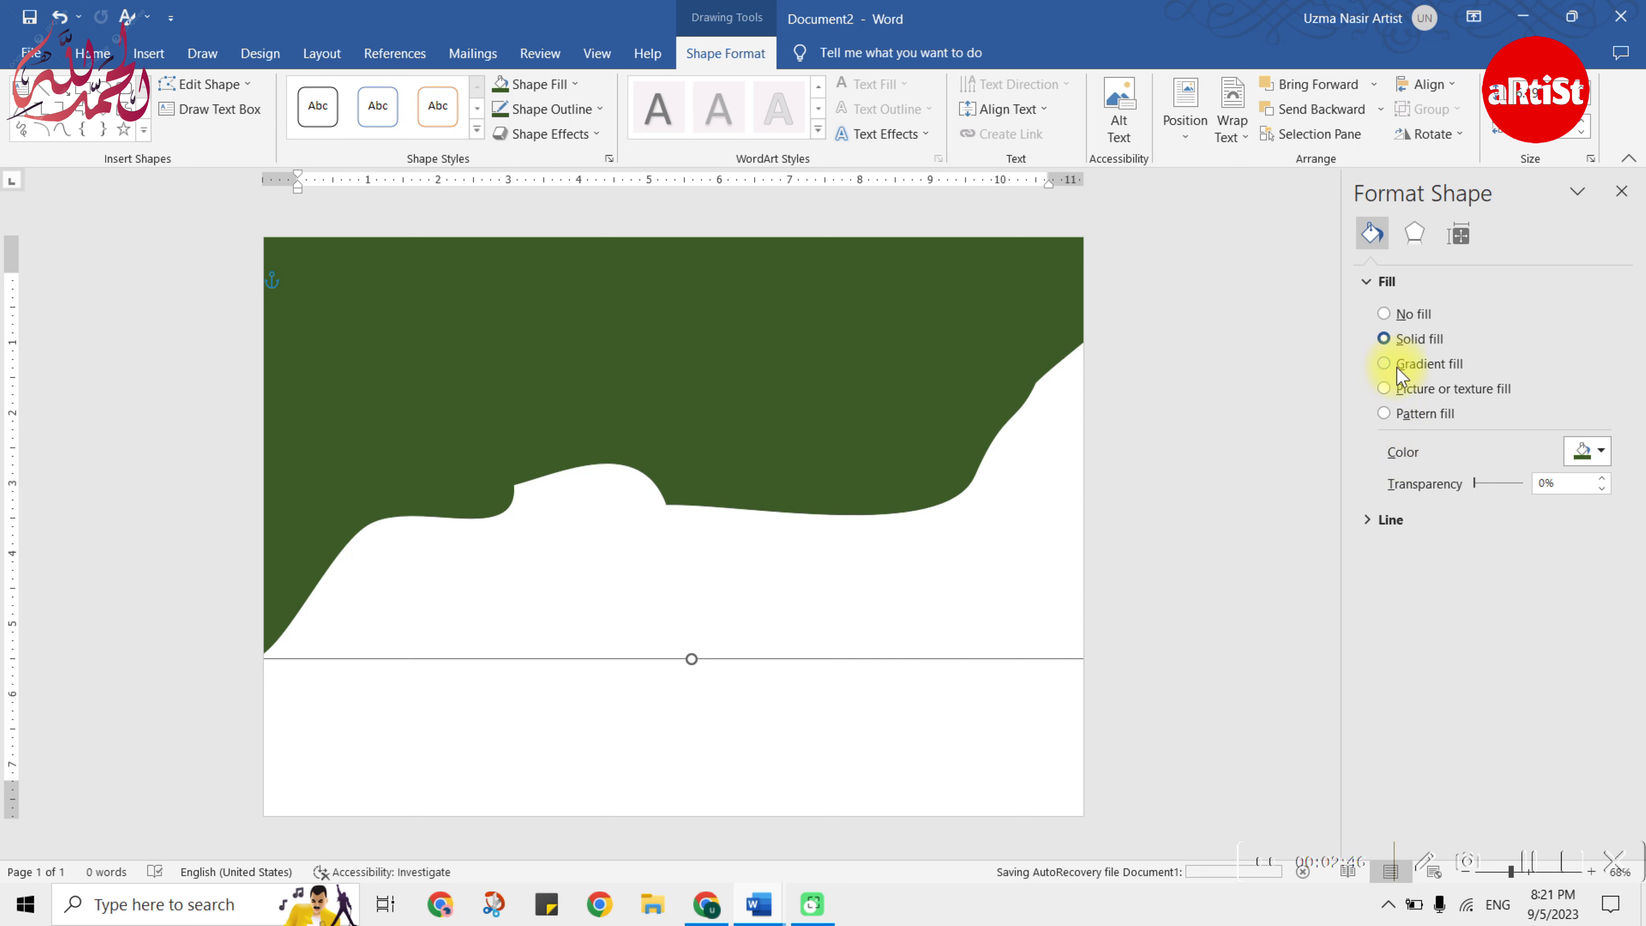
{"action": "left_click", "coordinate": [1389, 366]}
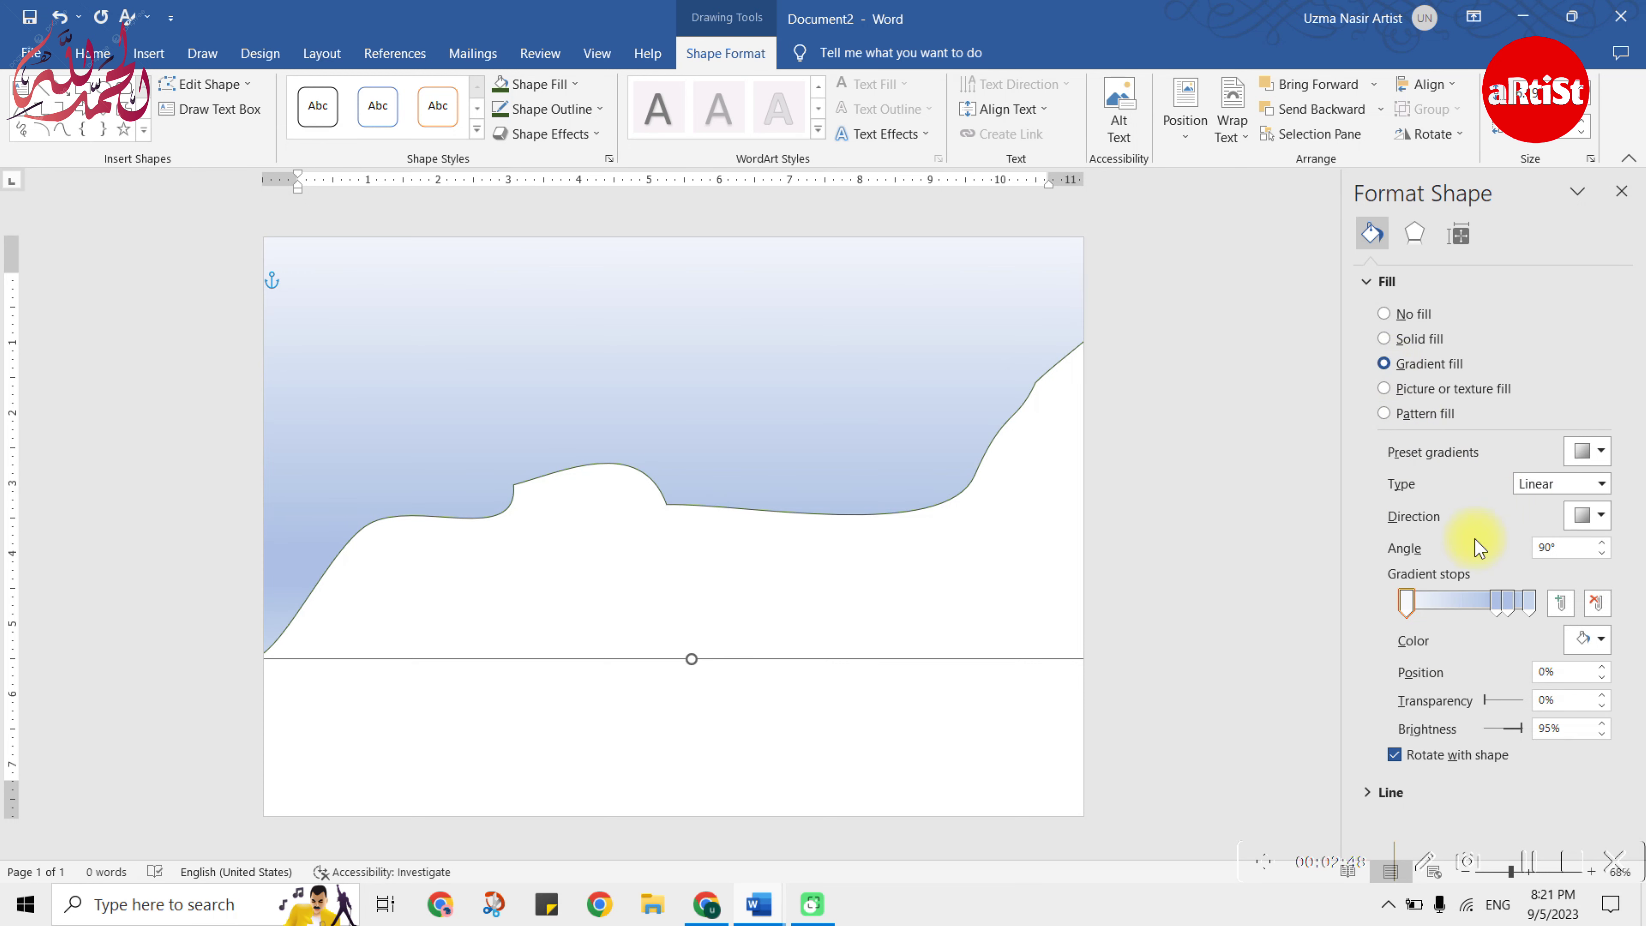
- Remove the extra middle gradient stops and set the shape outline to No Outline
{"action": "left_click", "coordinate": [1507, 606]}
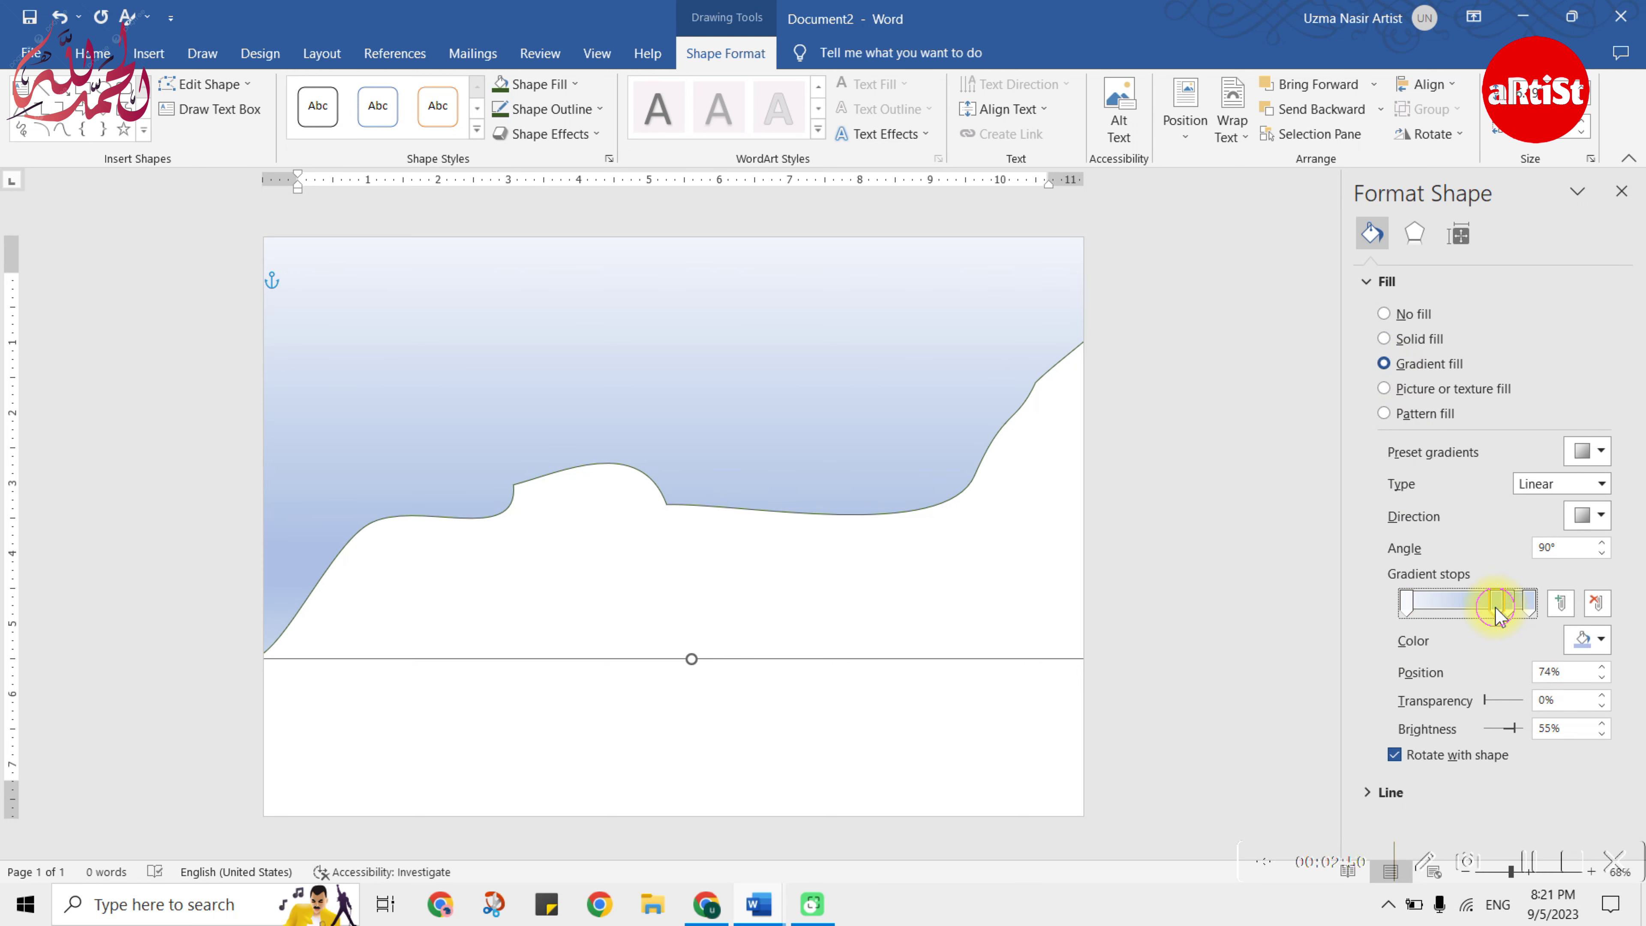
{"action": "left_click", "coordinate": [1595, 604]}
{"action": "left_click", "coordinate": [1523, 603]}
{"action": "left_click", "coordinate": [1595, 604]}
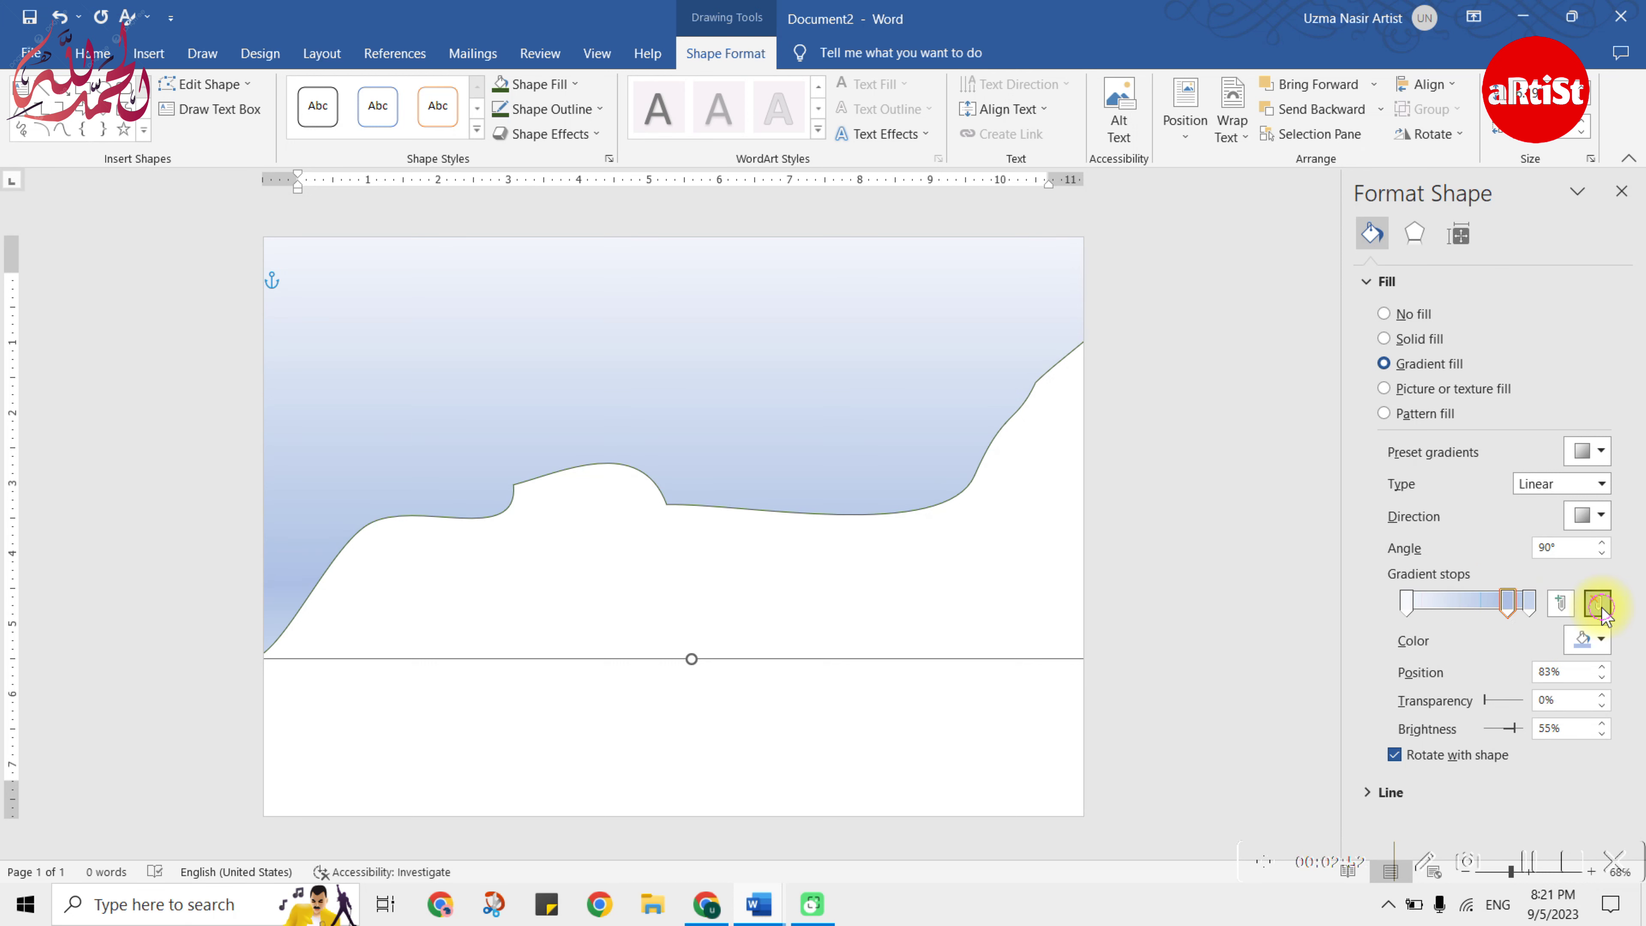
{"action": "left_click", "coordinate": [1531, 604]}
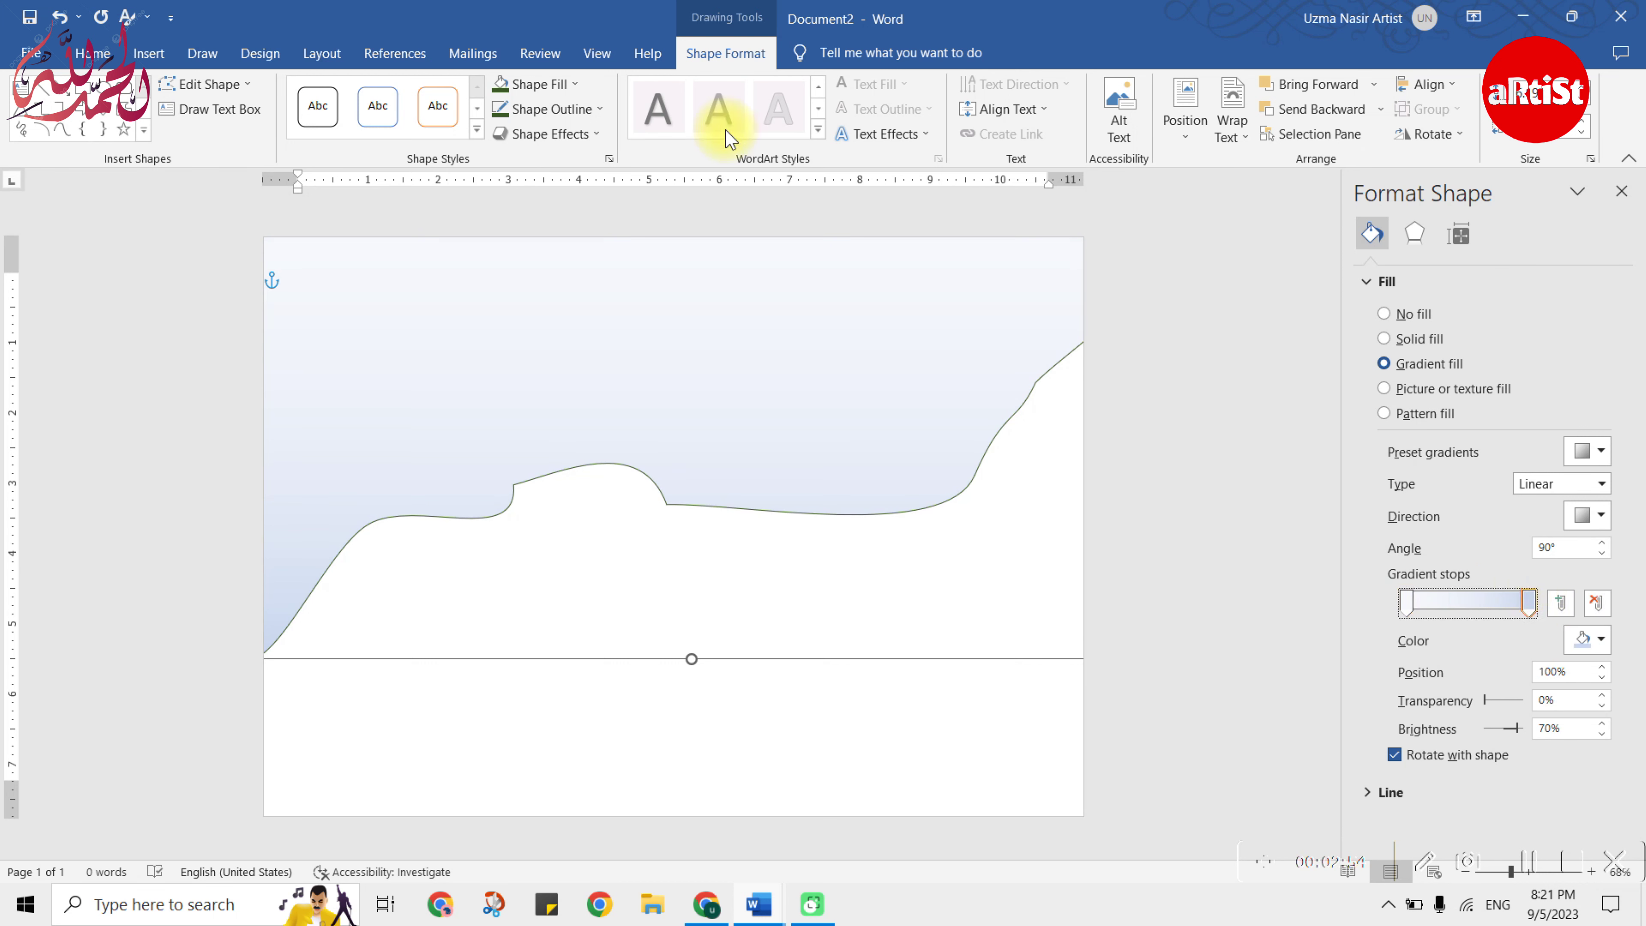
{"action": "left_click", "coordinate": [550, 109]}
{"action": "left_click", "coordinate": [558, 341]}
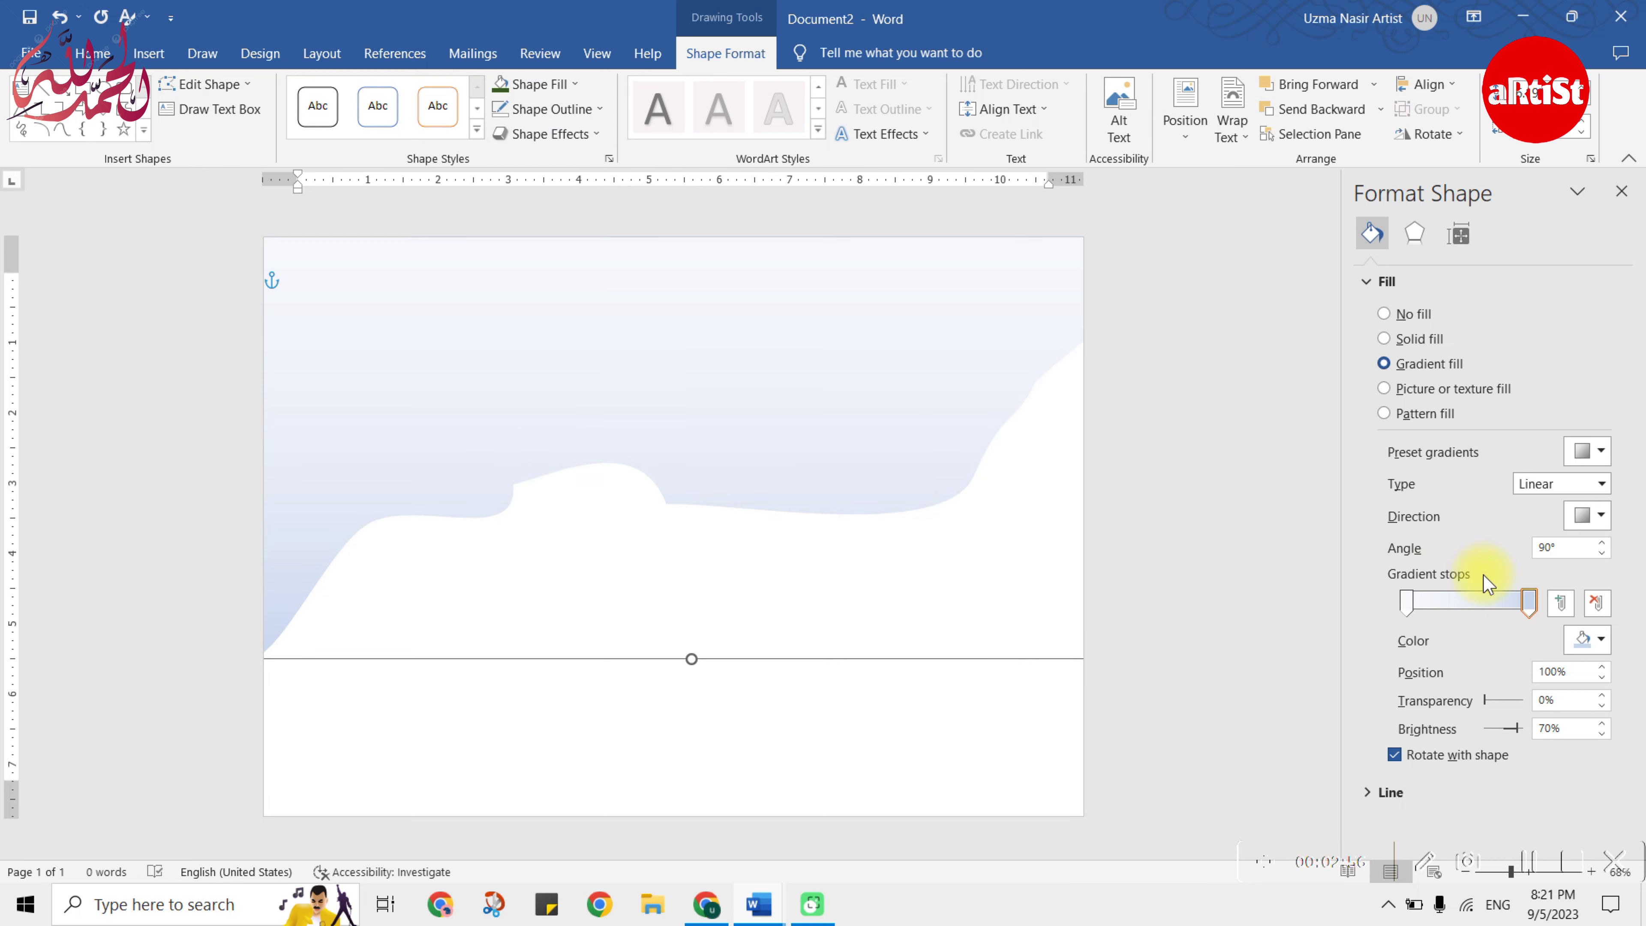
- Color the gradient stops light green to green, adding a dark green stop at 49%
{"action": "left_click", "coordinate": [1591, 639]}
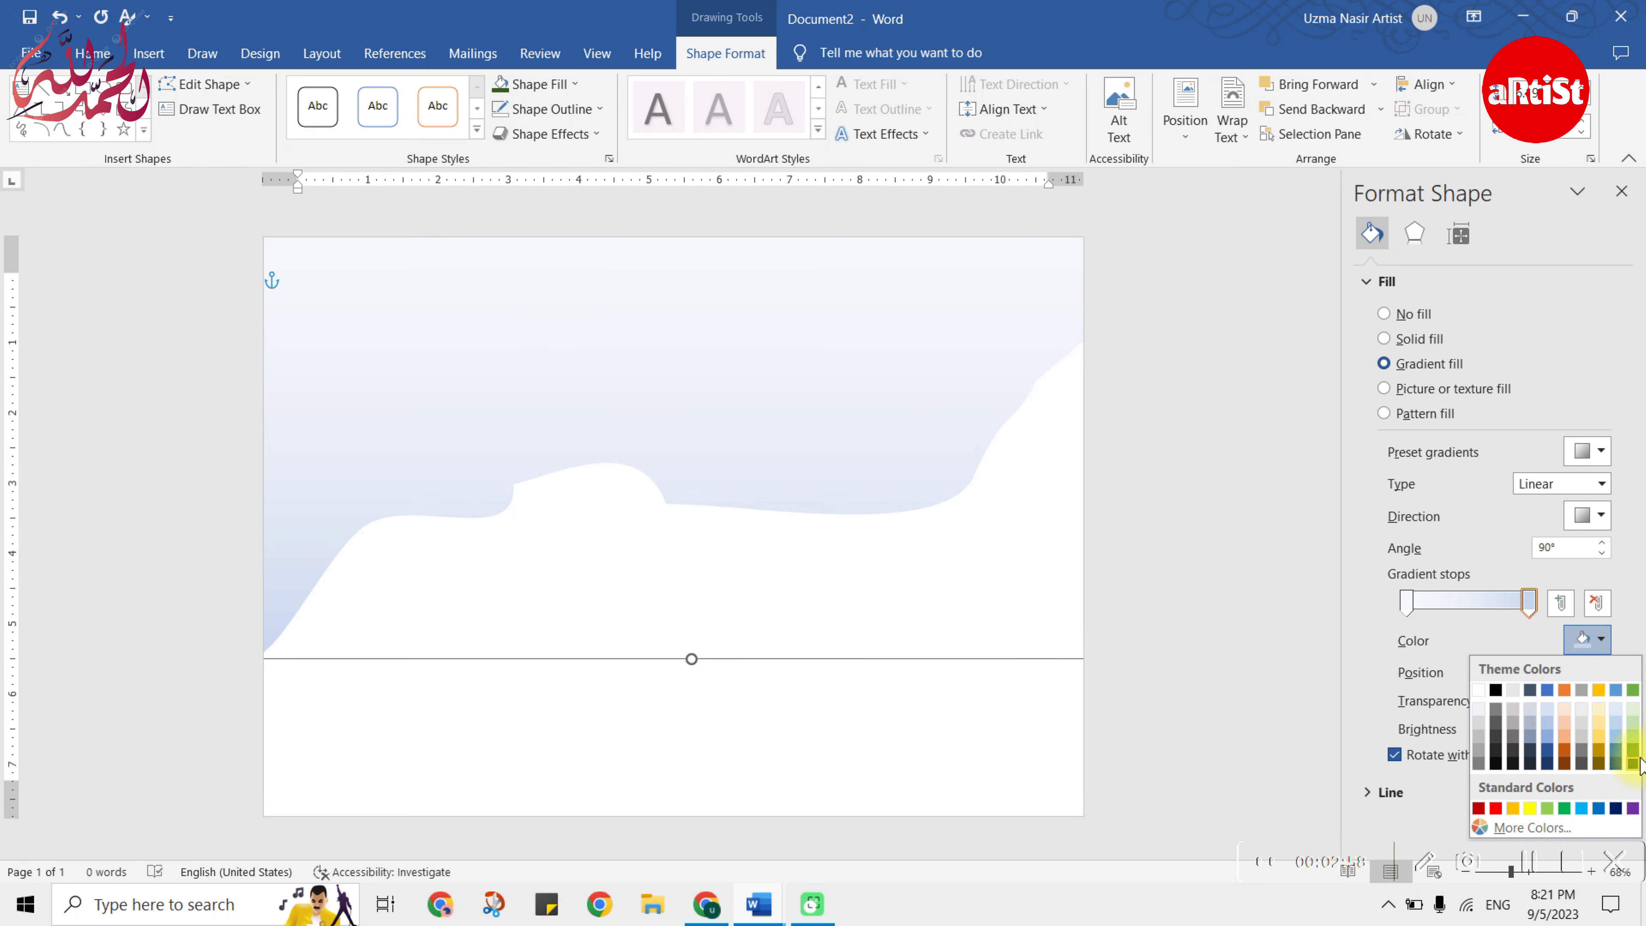
{"action": "left_click", "coordinate": [1632, 764]}
{"action": "left_click", "coordinate": [1406, 603]}
{"action": "left_click", "coordinate": [1588, 639]}
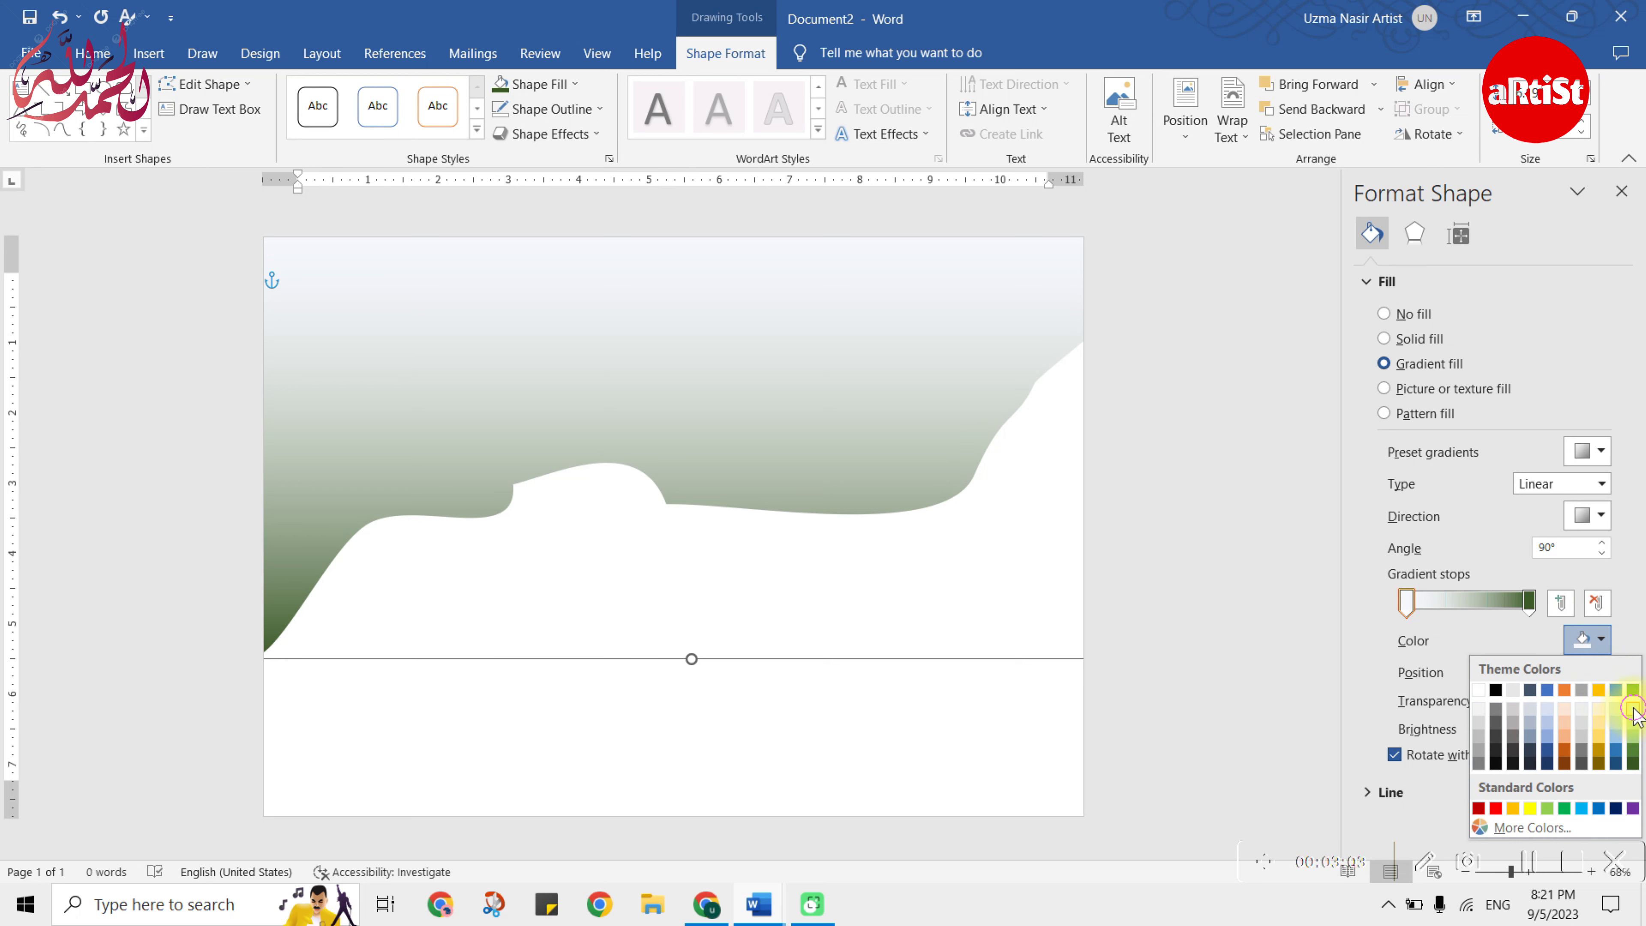
{"action": "left_click", "coordinate": [1632, 709]}
{"action": "left_click", "coordinate": [1528, 601]}
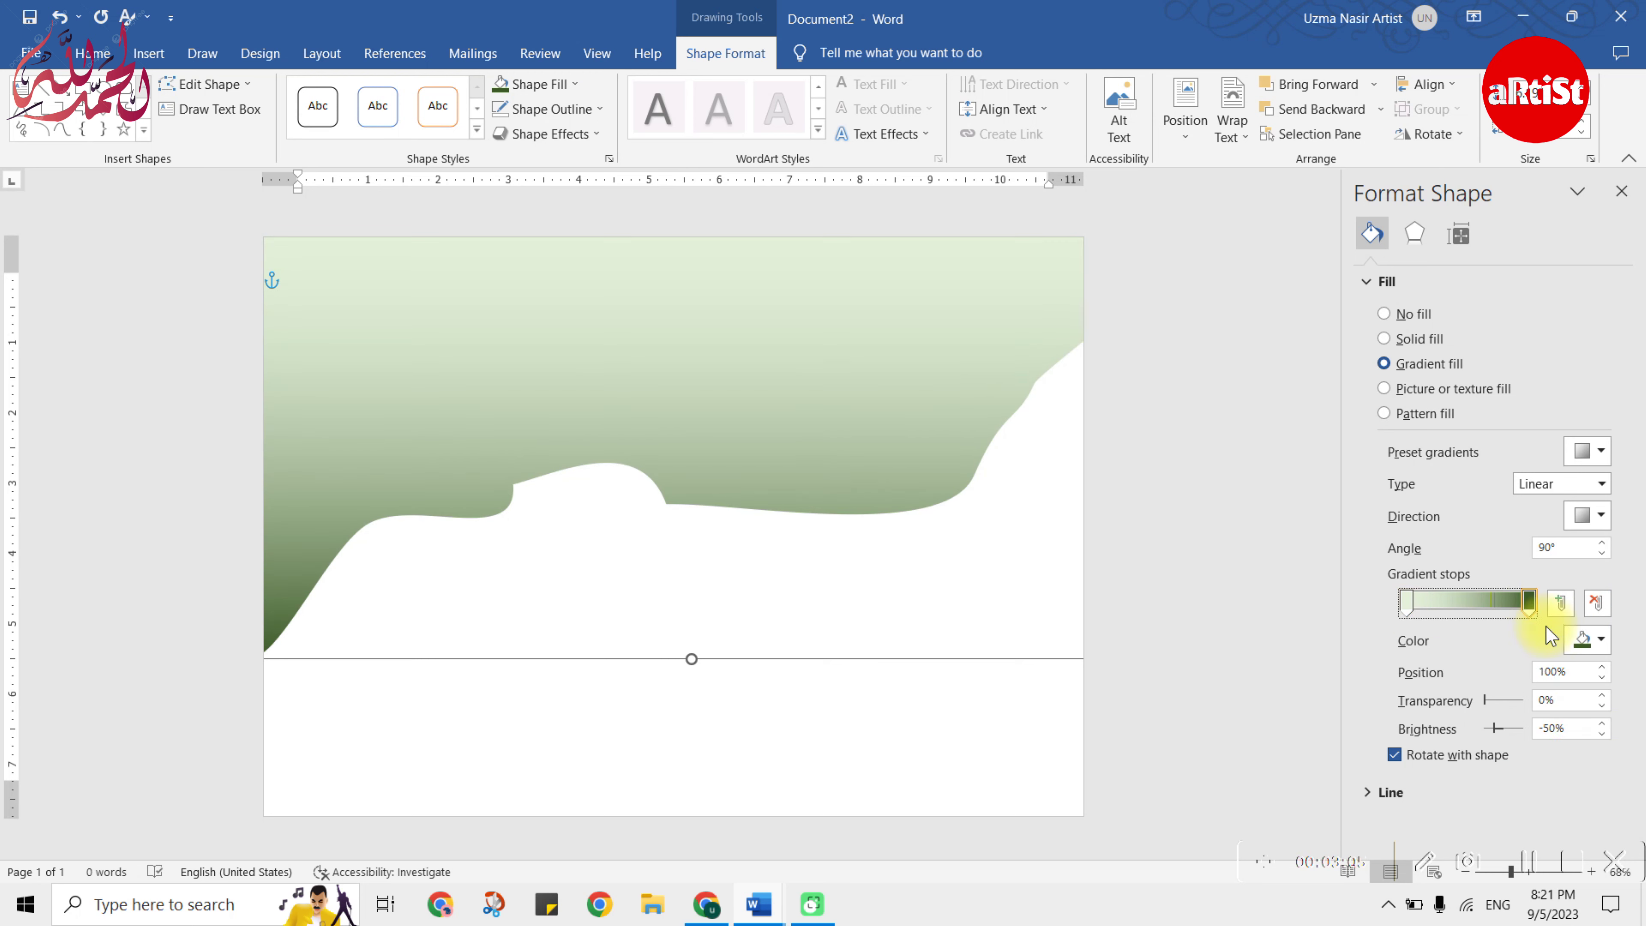
{"action": "left_click", "coordinate": [1589, 639]}
{"action": "left_click", "coordinate": [1632, 749]}
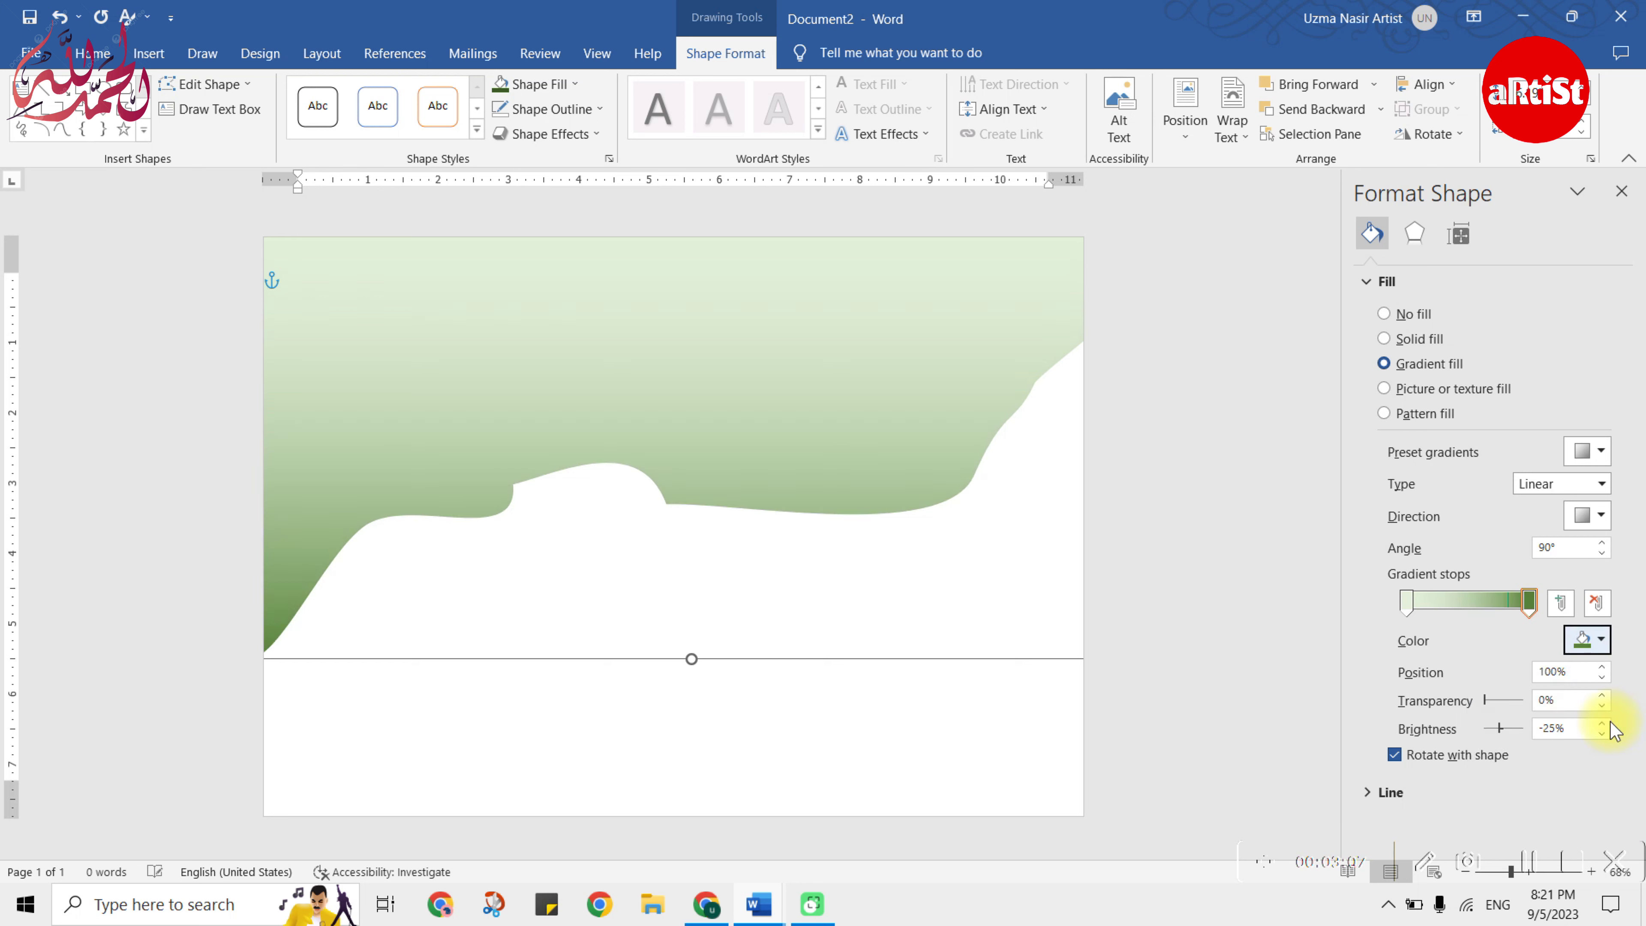
{"action": "left_click", "coordinate": [1491, 603]}
{"action": "left_click", "coordinate": [1588, 639]}
{"action": "left_click", "coordinate": [1629, 762]}
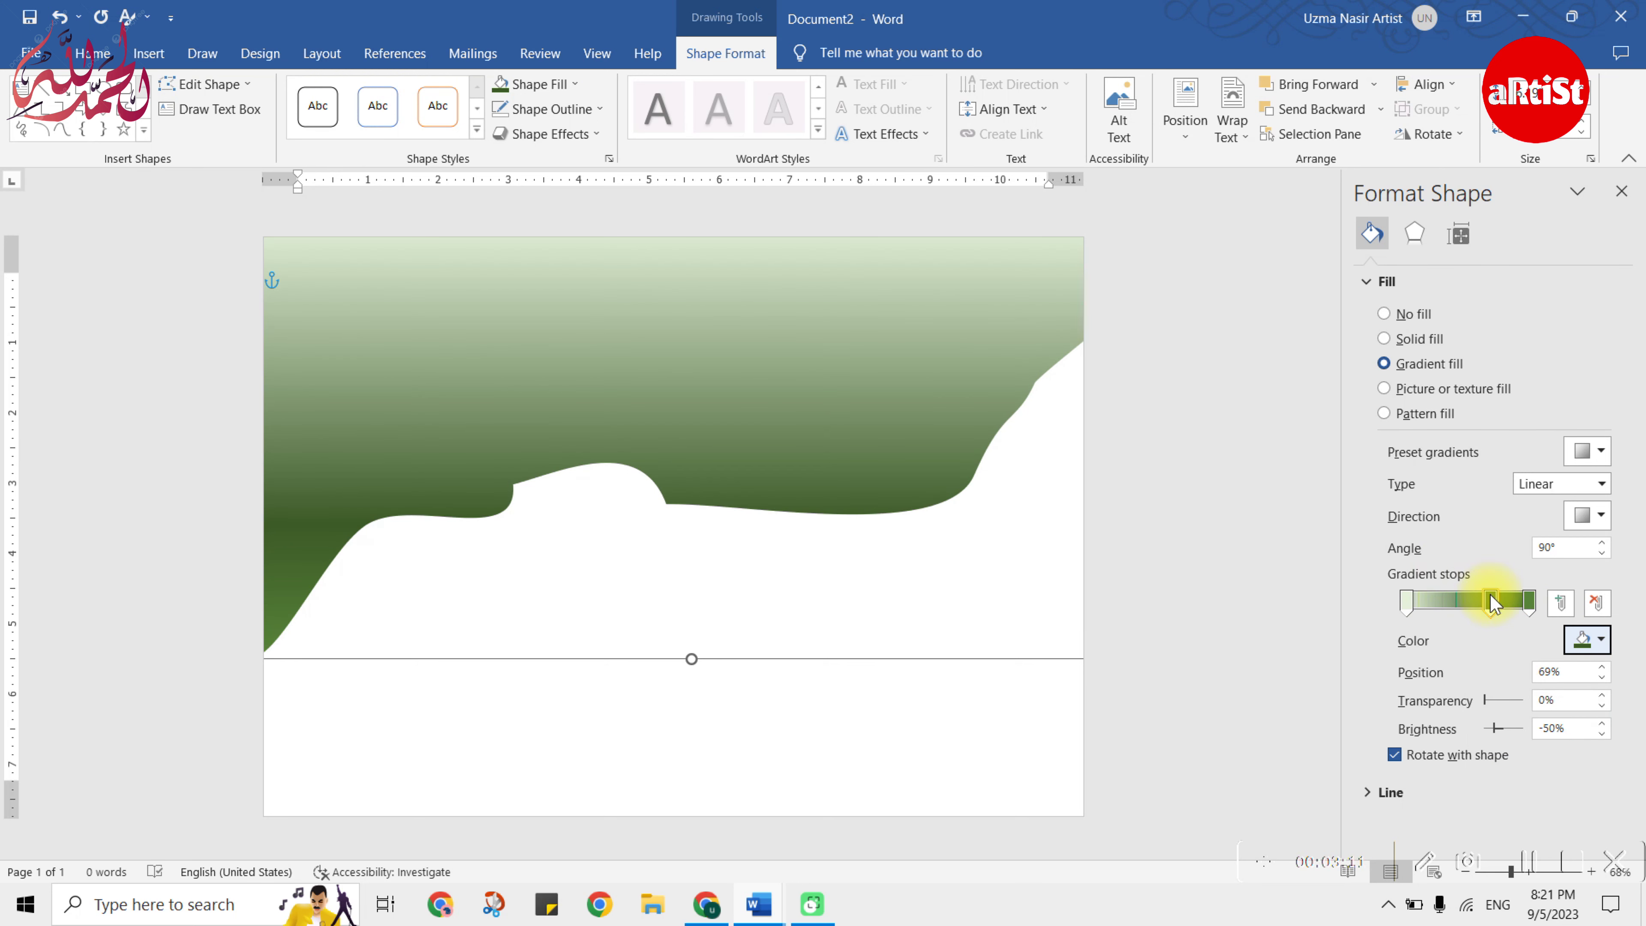
{"action": "left_click_drag", "start_coordinate": [1490, 601], "coordinate": [1465, 603]}
- Make the gradient Radial and apply a darker, flatter green preset gradient
{"action": "left_click", "coordinate": [1584, 515]}
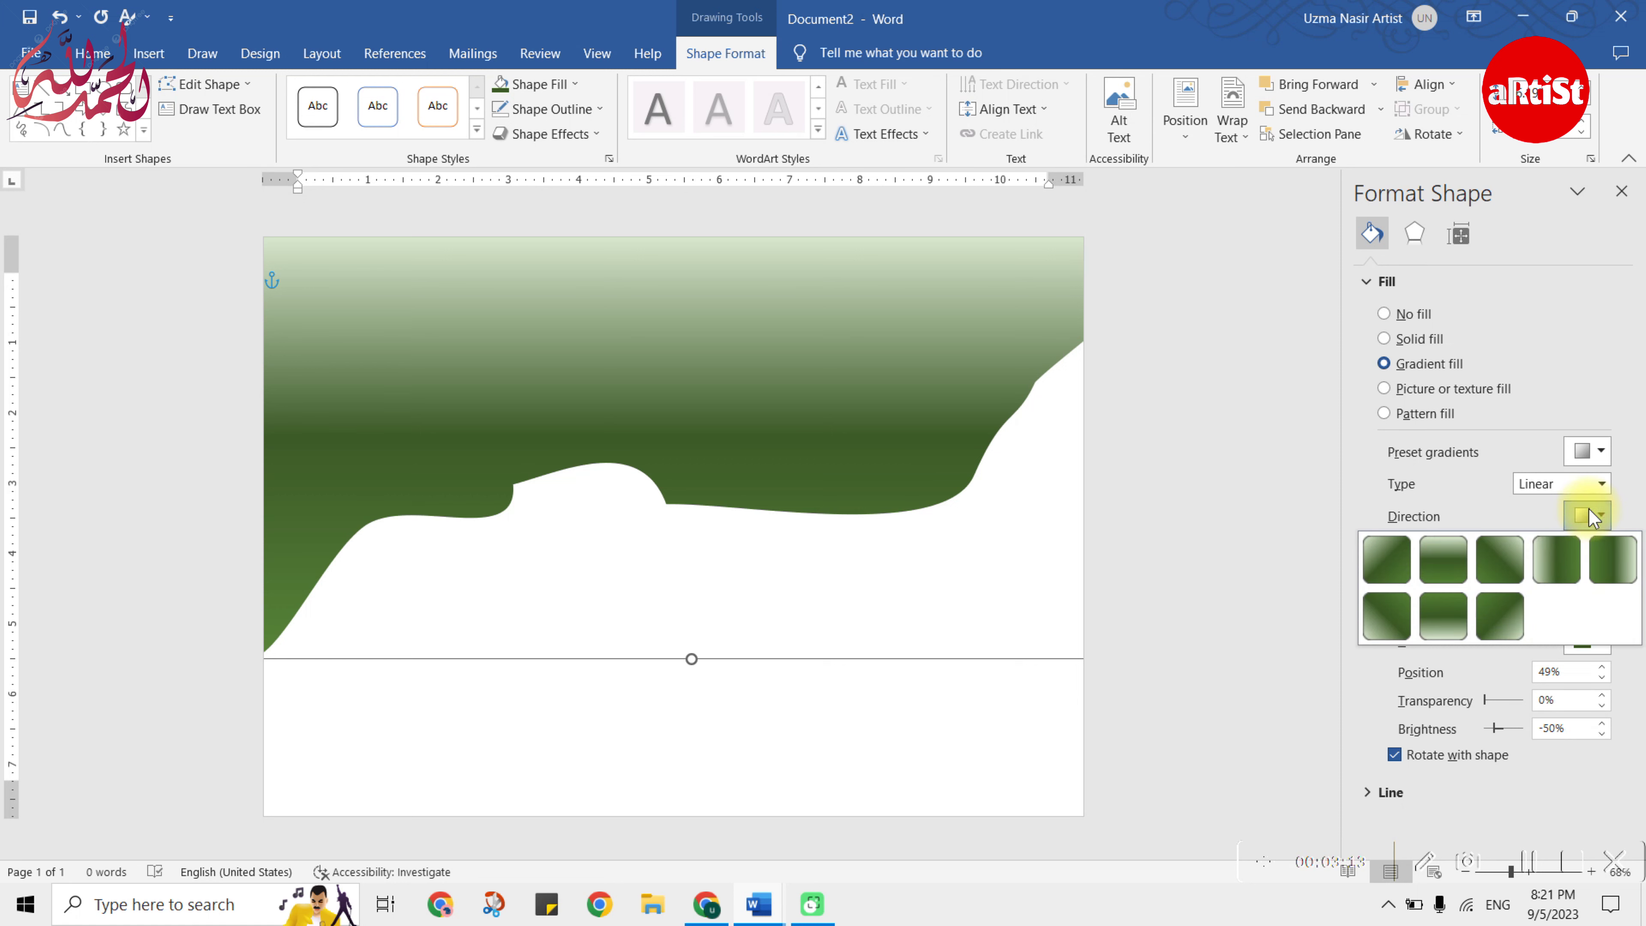
{"action": "left_click", "coordinate": [1597, 505]}
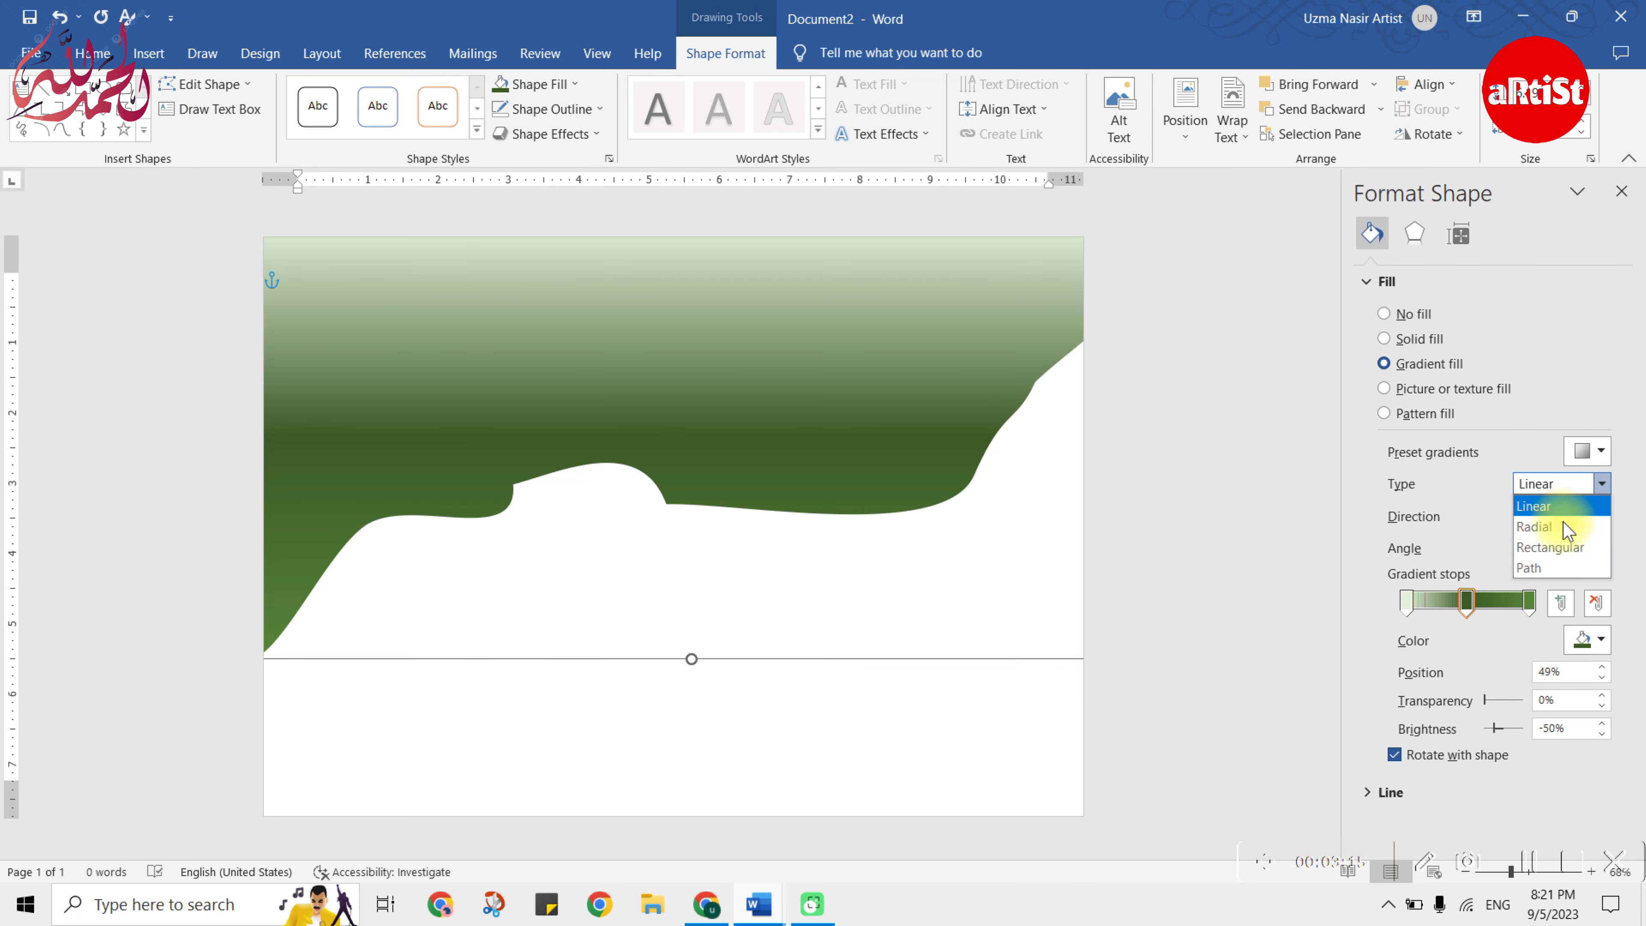
{"action": "left_click", "coordinate": [1567, 526]}
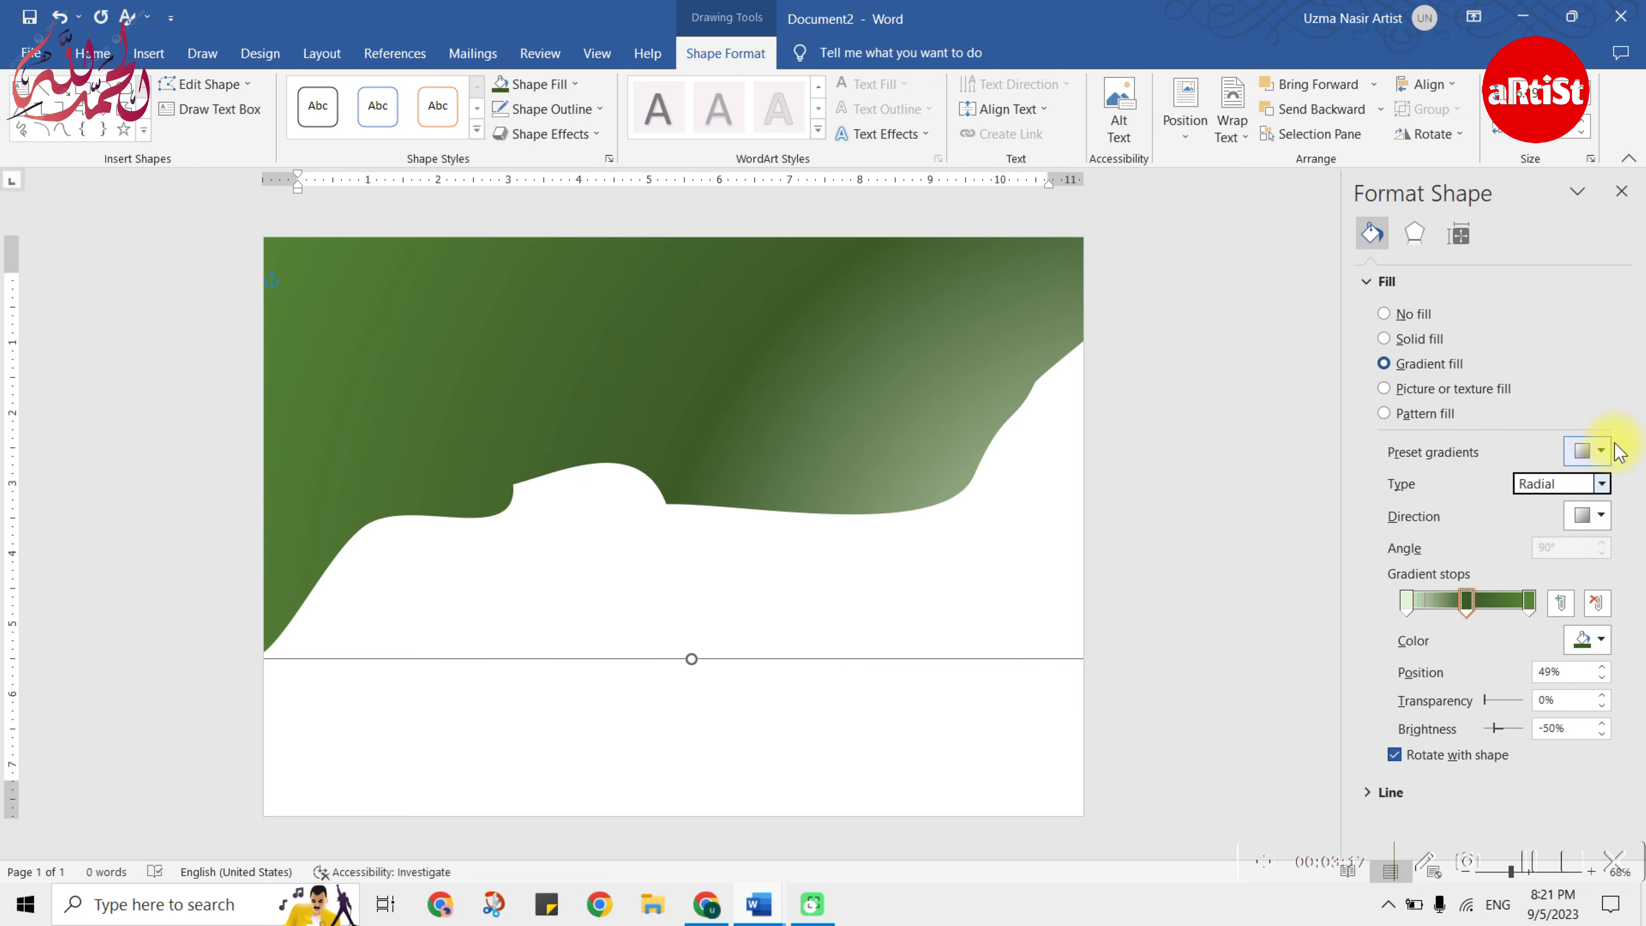
{"action": "left_click", "coordinate": [1590, 450]}
{"action": "left_click", "coordinate": [1615, 673]}
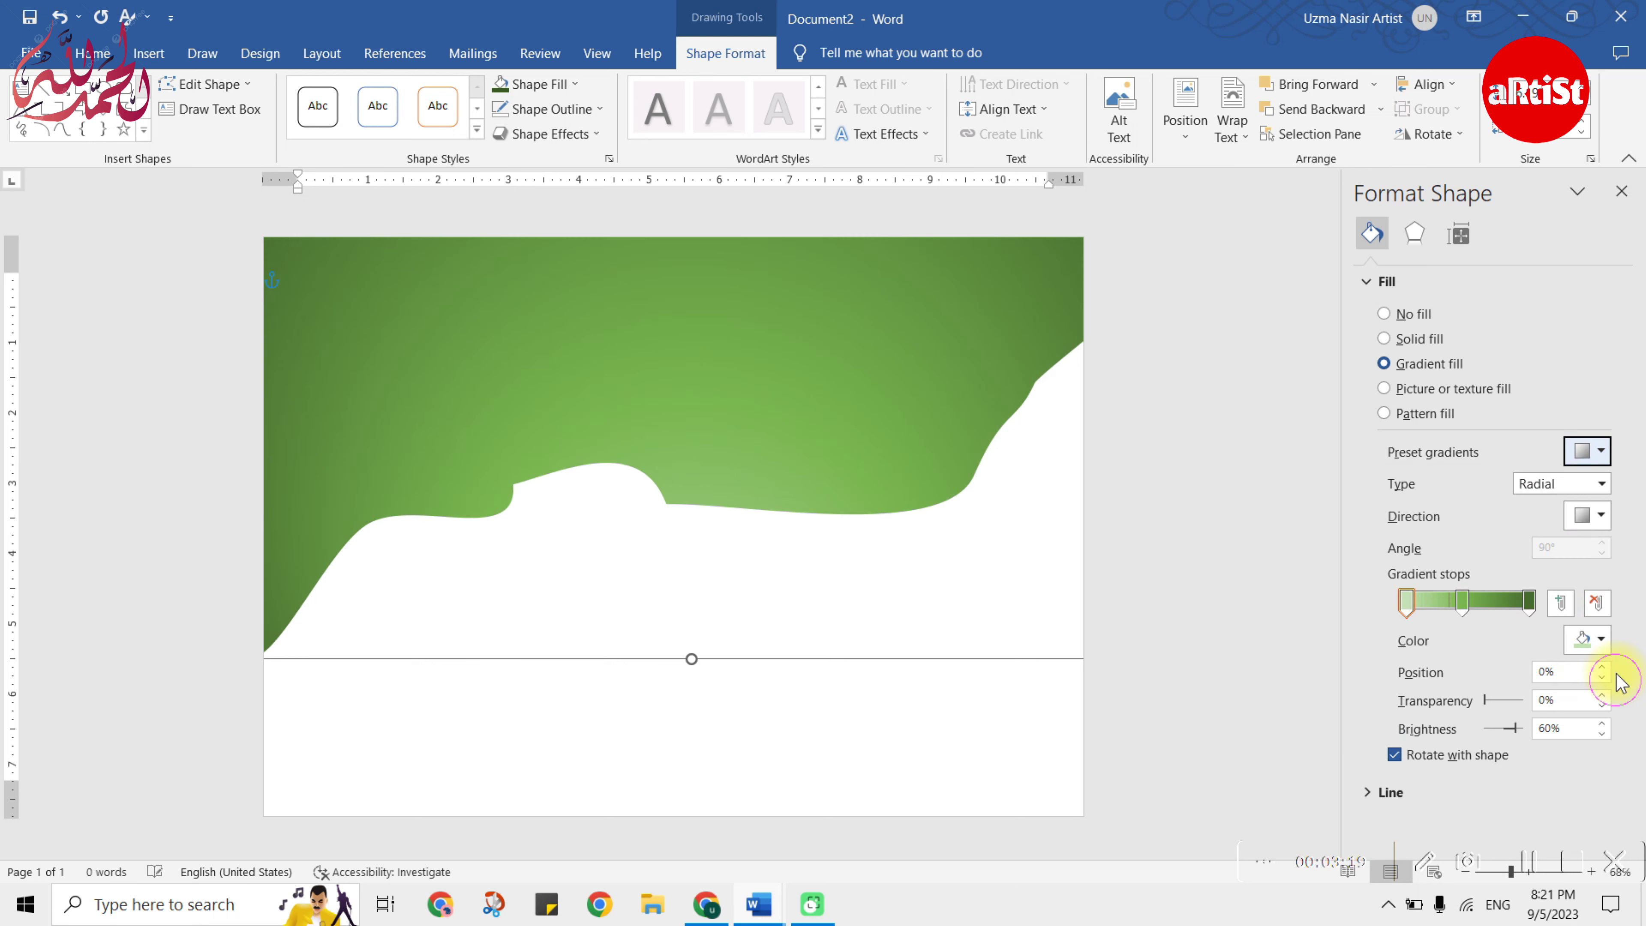
{"action": "left_click", "coordinate": [1598, 462]}
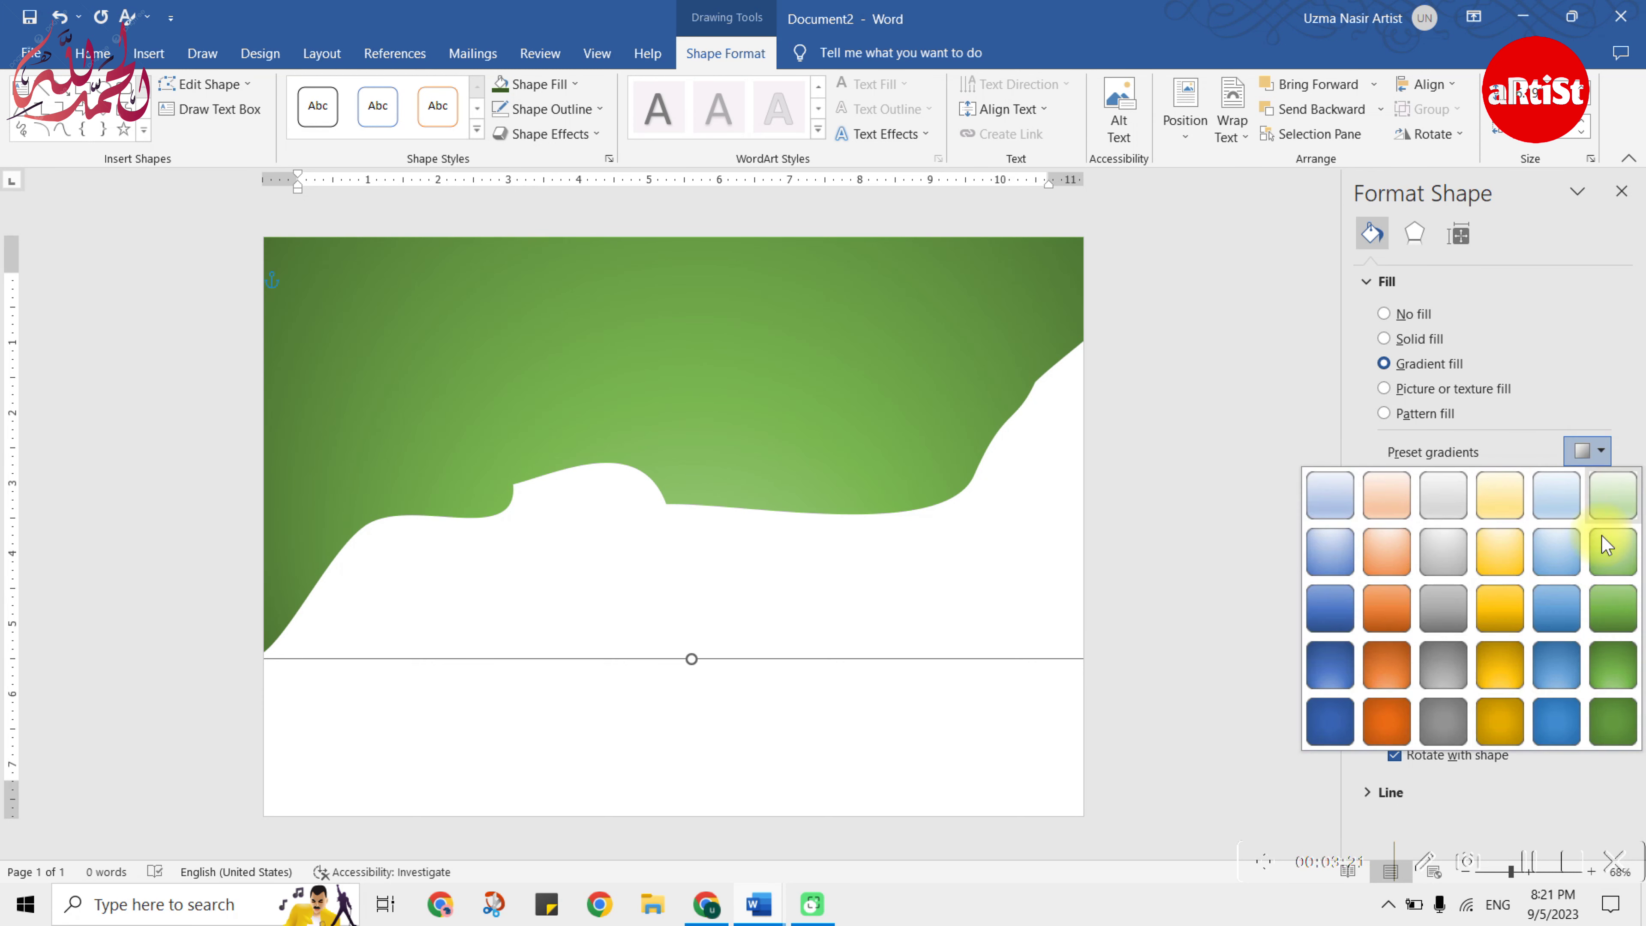
{"action": "left_click", "coordinate": [1606, 663]}
{"action": "left_click", "coordinate": [1600, 450]}
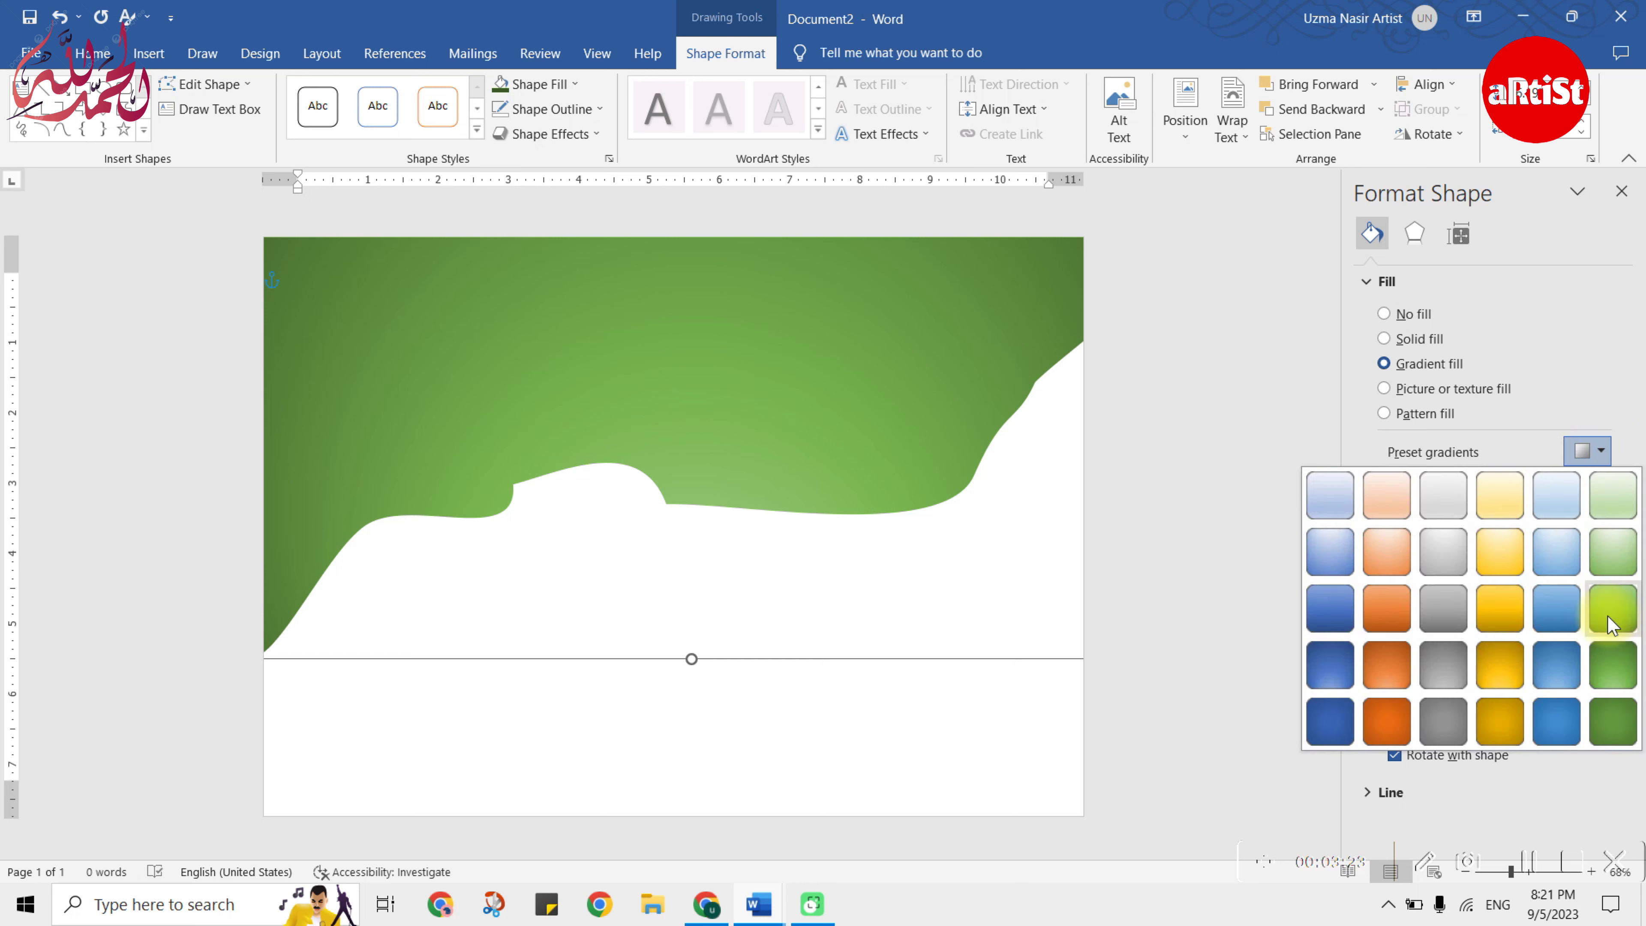
{"action": "left_click", "coordinate": [1600, 719]}
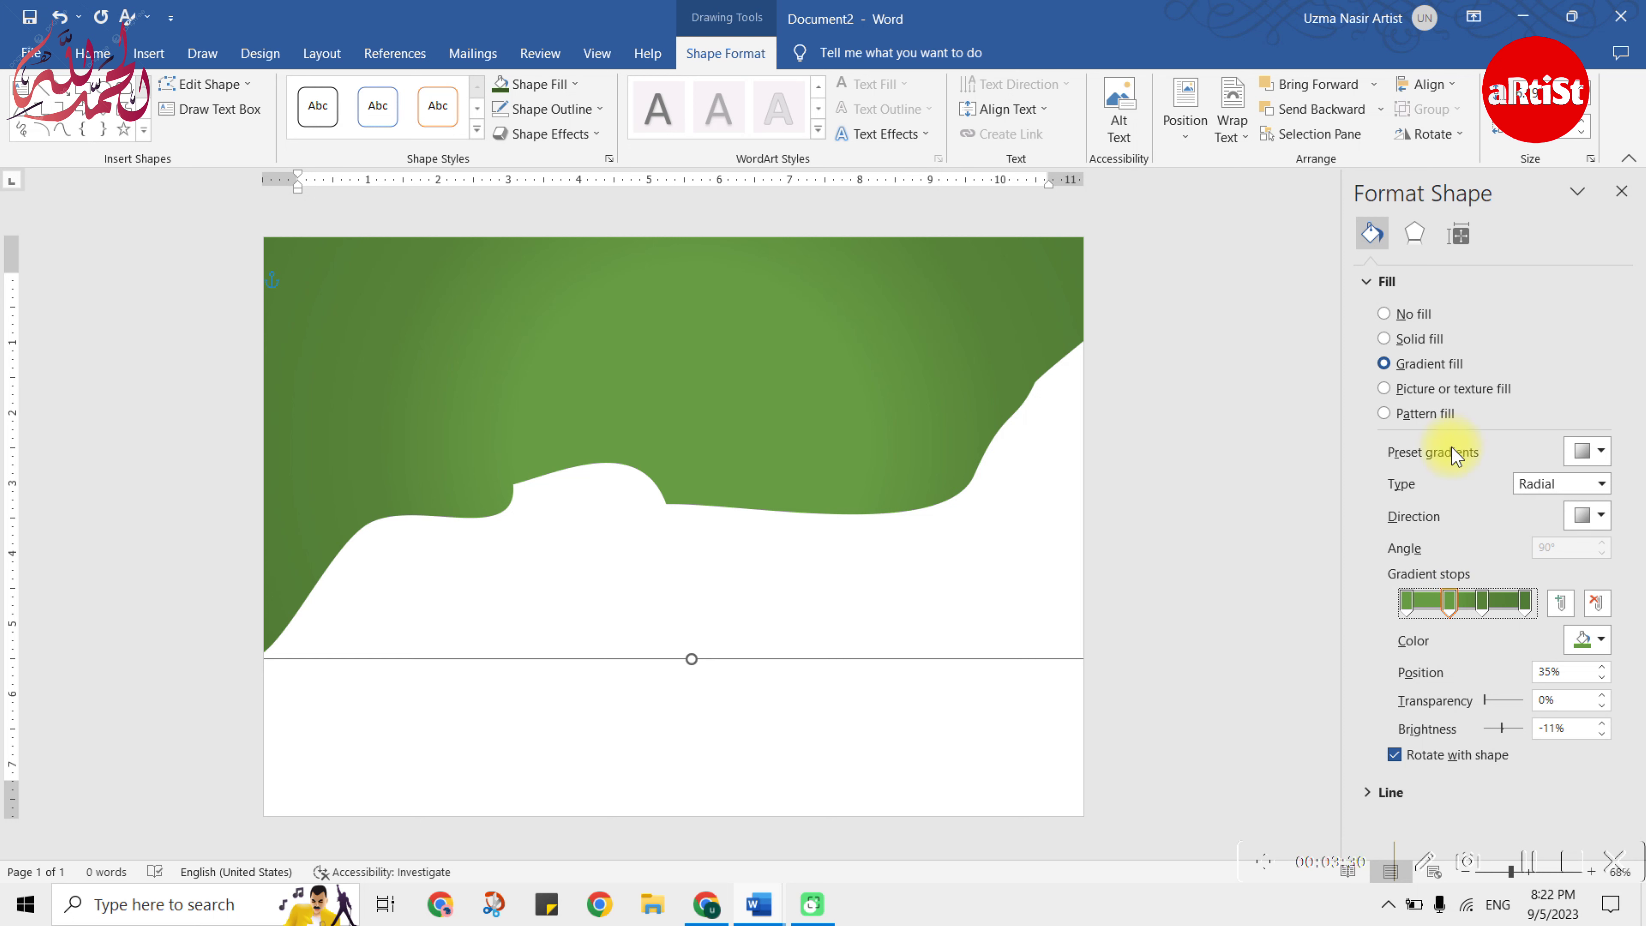
{"action": "left_click", "coordinate": [1216, 543]}
{"action": "left_click", "coordinate": [706, 904]}
- Search Google Images for 'defence day army pcituresng'
{"action": "type", "text": "def"}
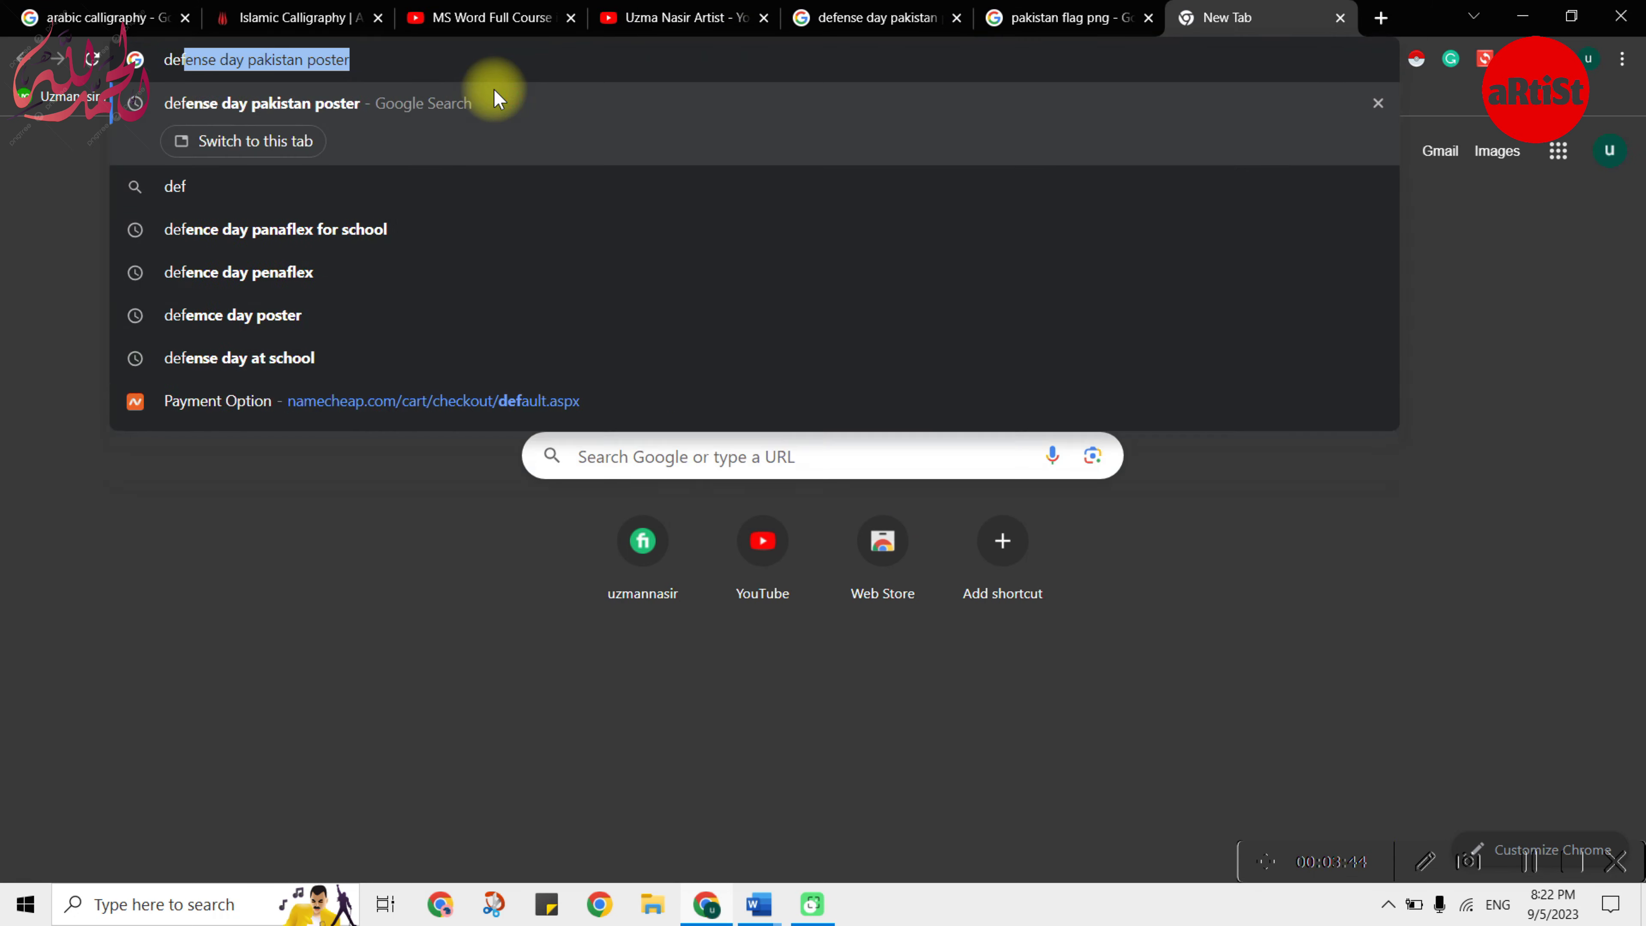
{"action": "type", "text": "ence "}
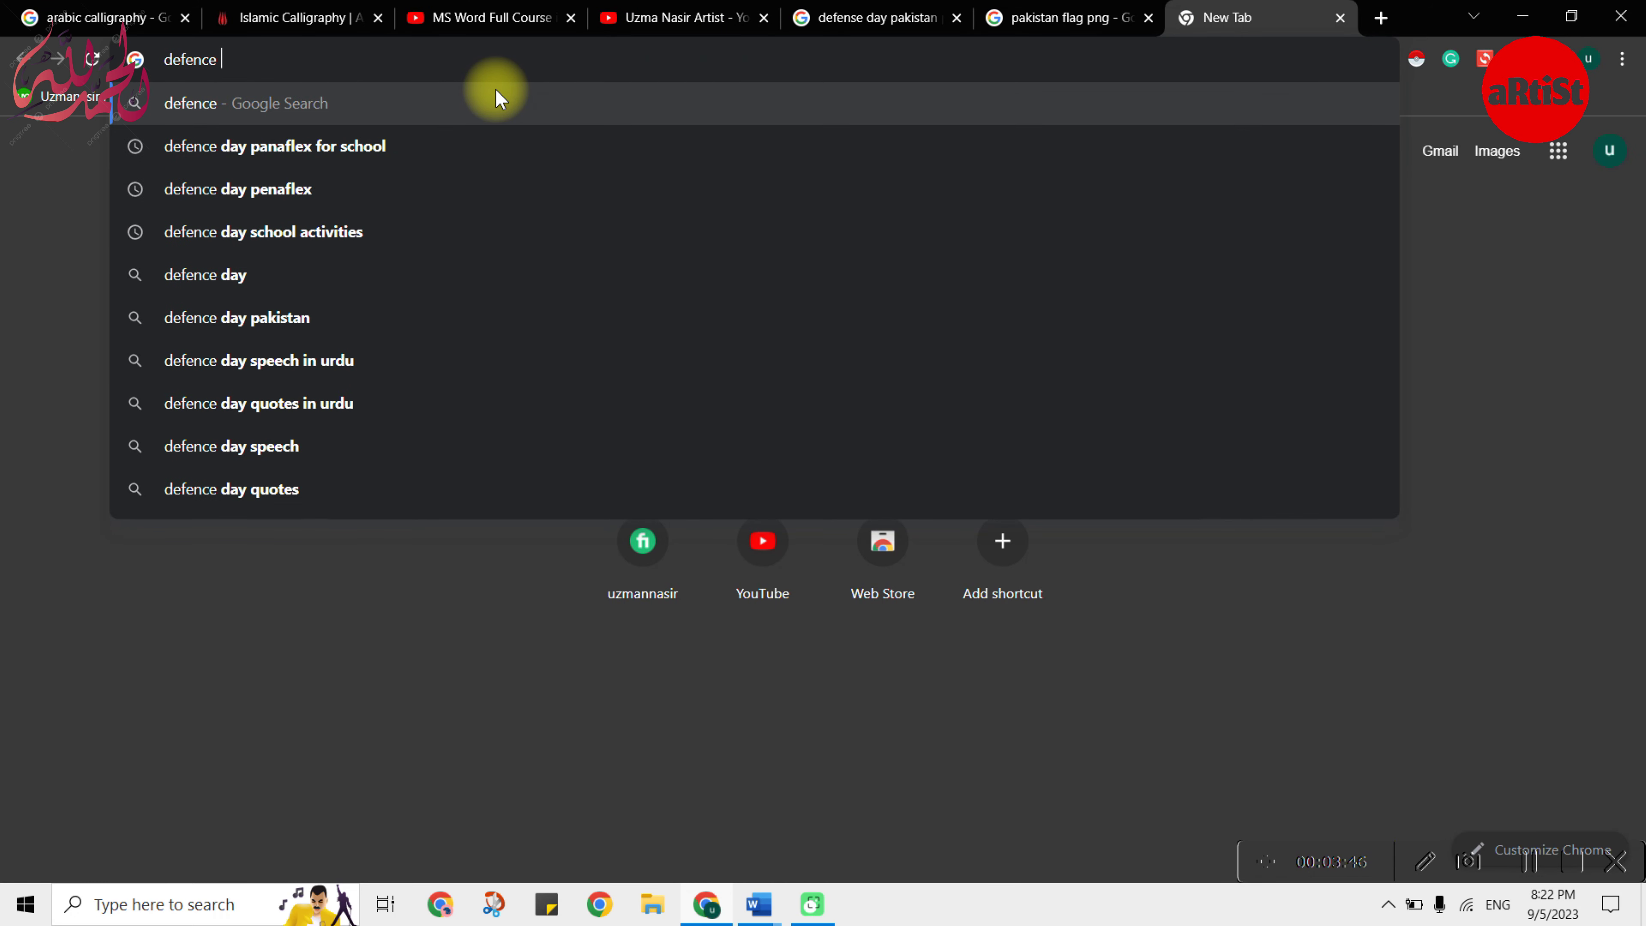
{"action": "type", "text": "day"}
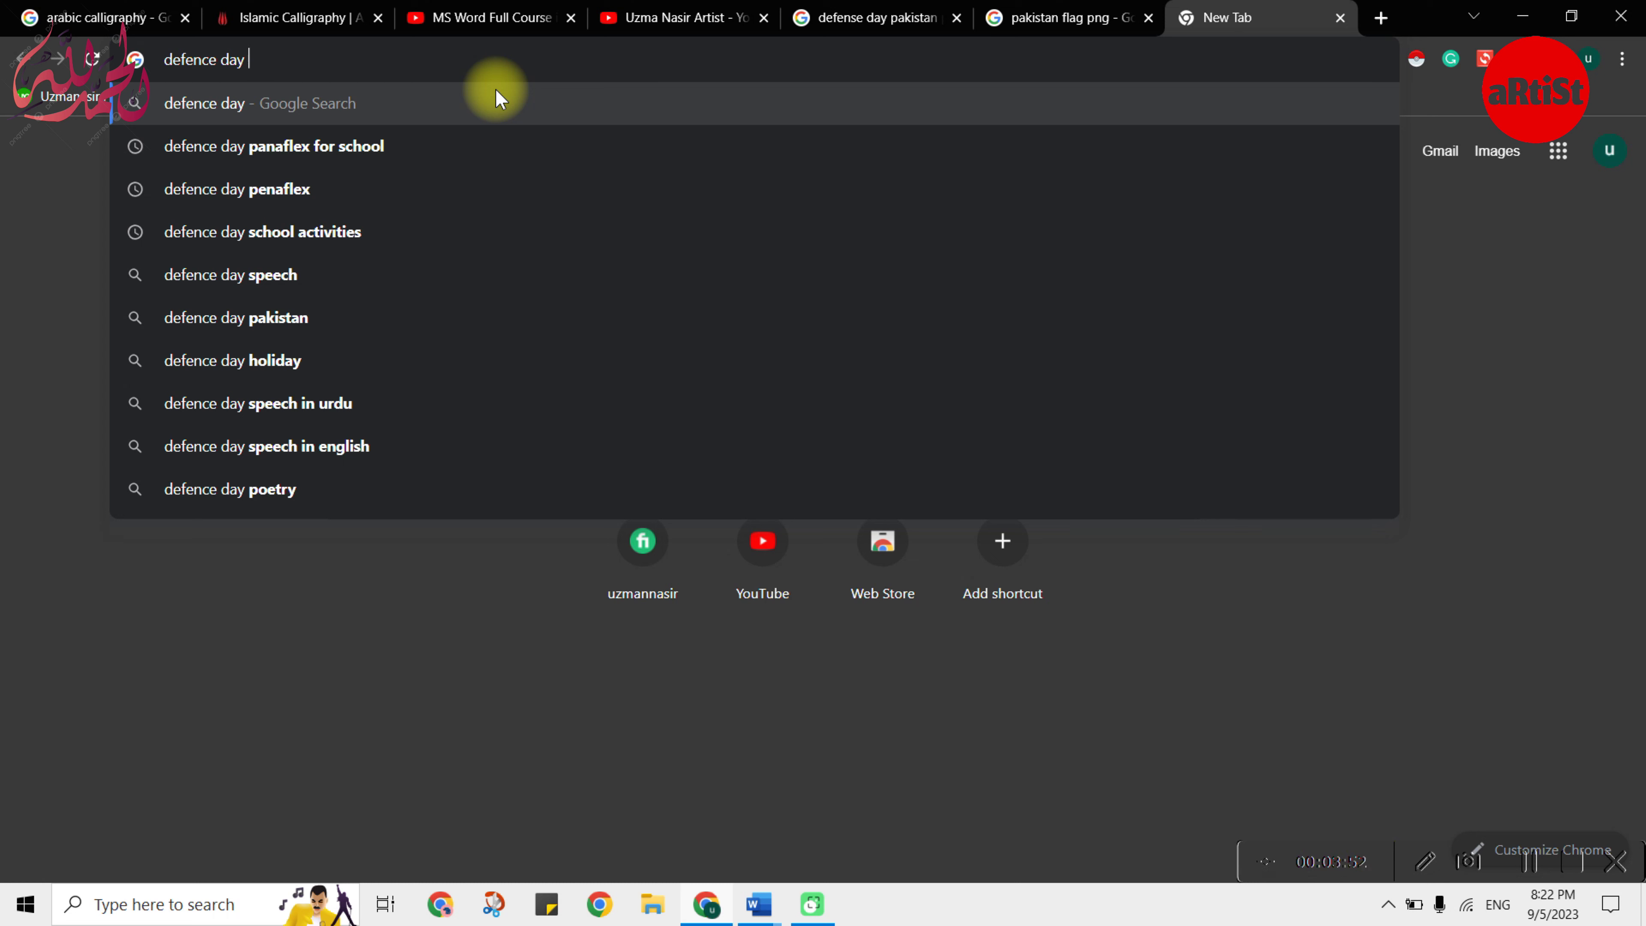
{"action": "type", "text": "army pcitures"}
{"action": "type", "text": " pn"}
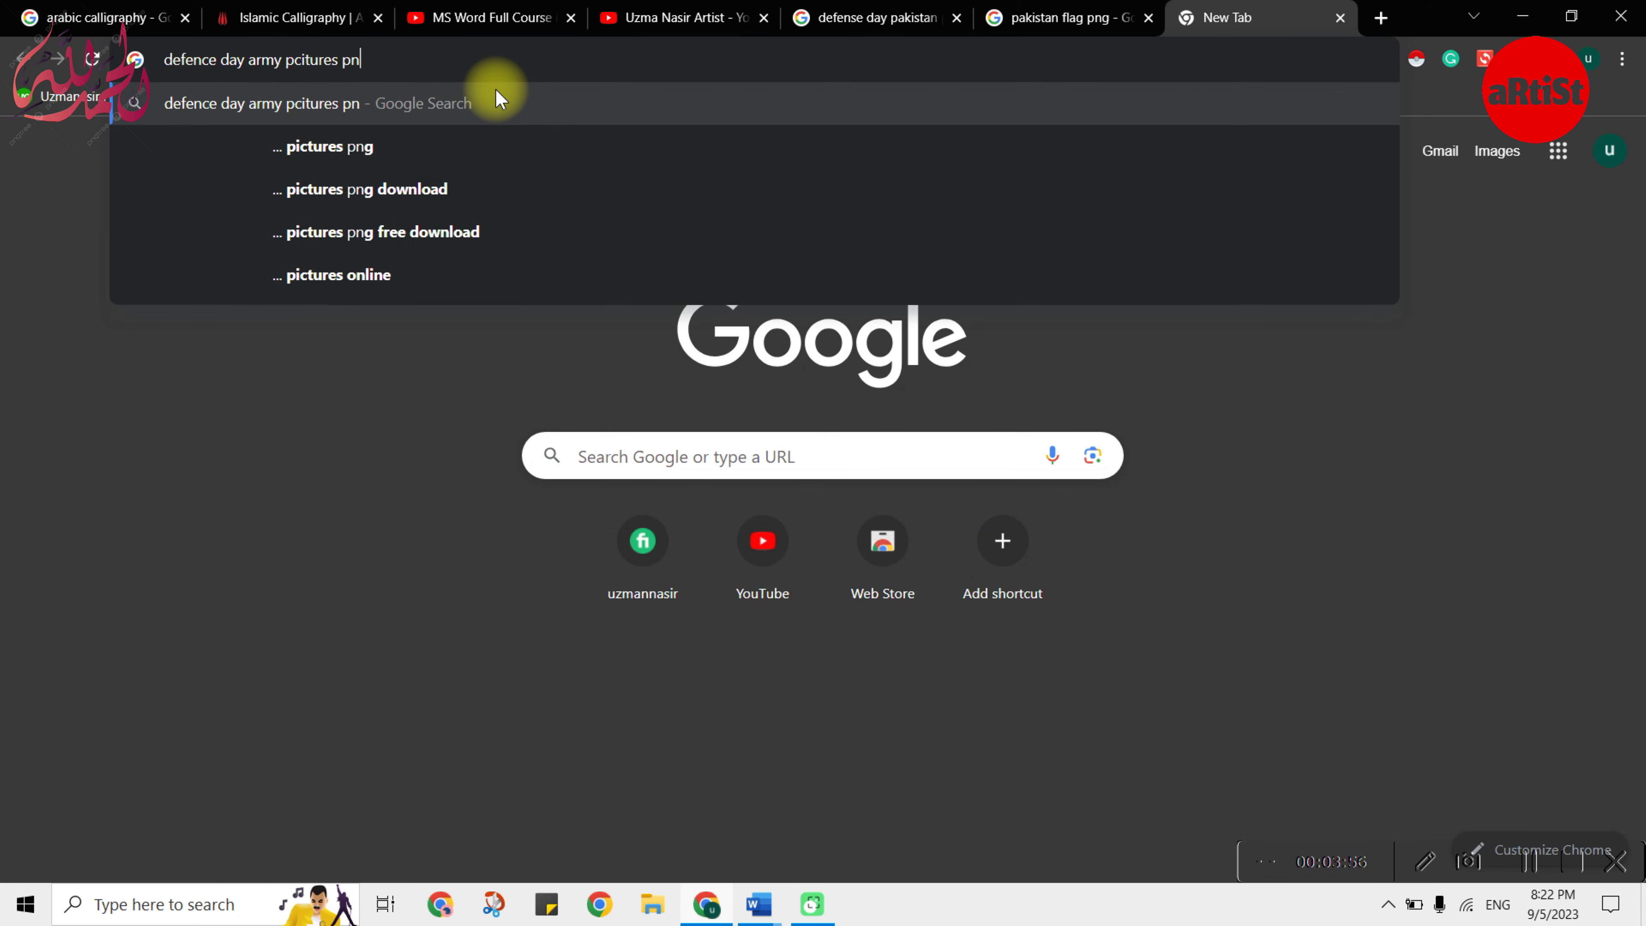
{"action": "type", "text": "g"}
{"action": "key", "text": "Return"}
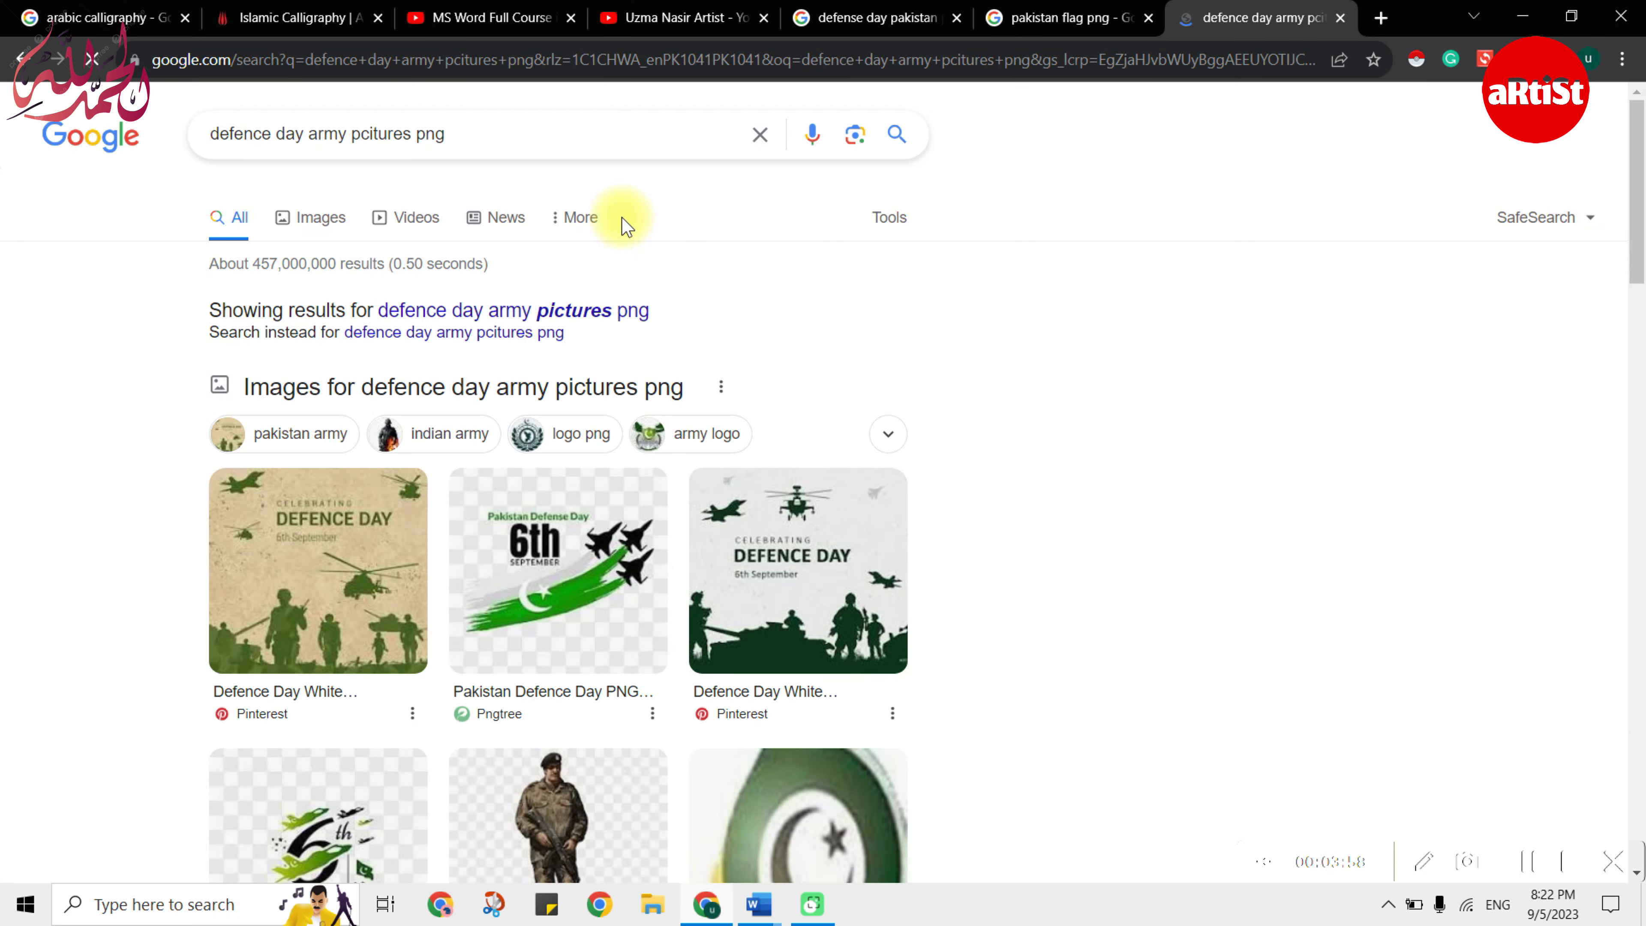
{"action": "left_click", "coordinate": [320, 217]}
- Copy the Adobe Stock silhouette image of soldiers with helicopters
{"action": "left_click", "coordinate": [1361, 622]}
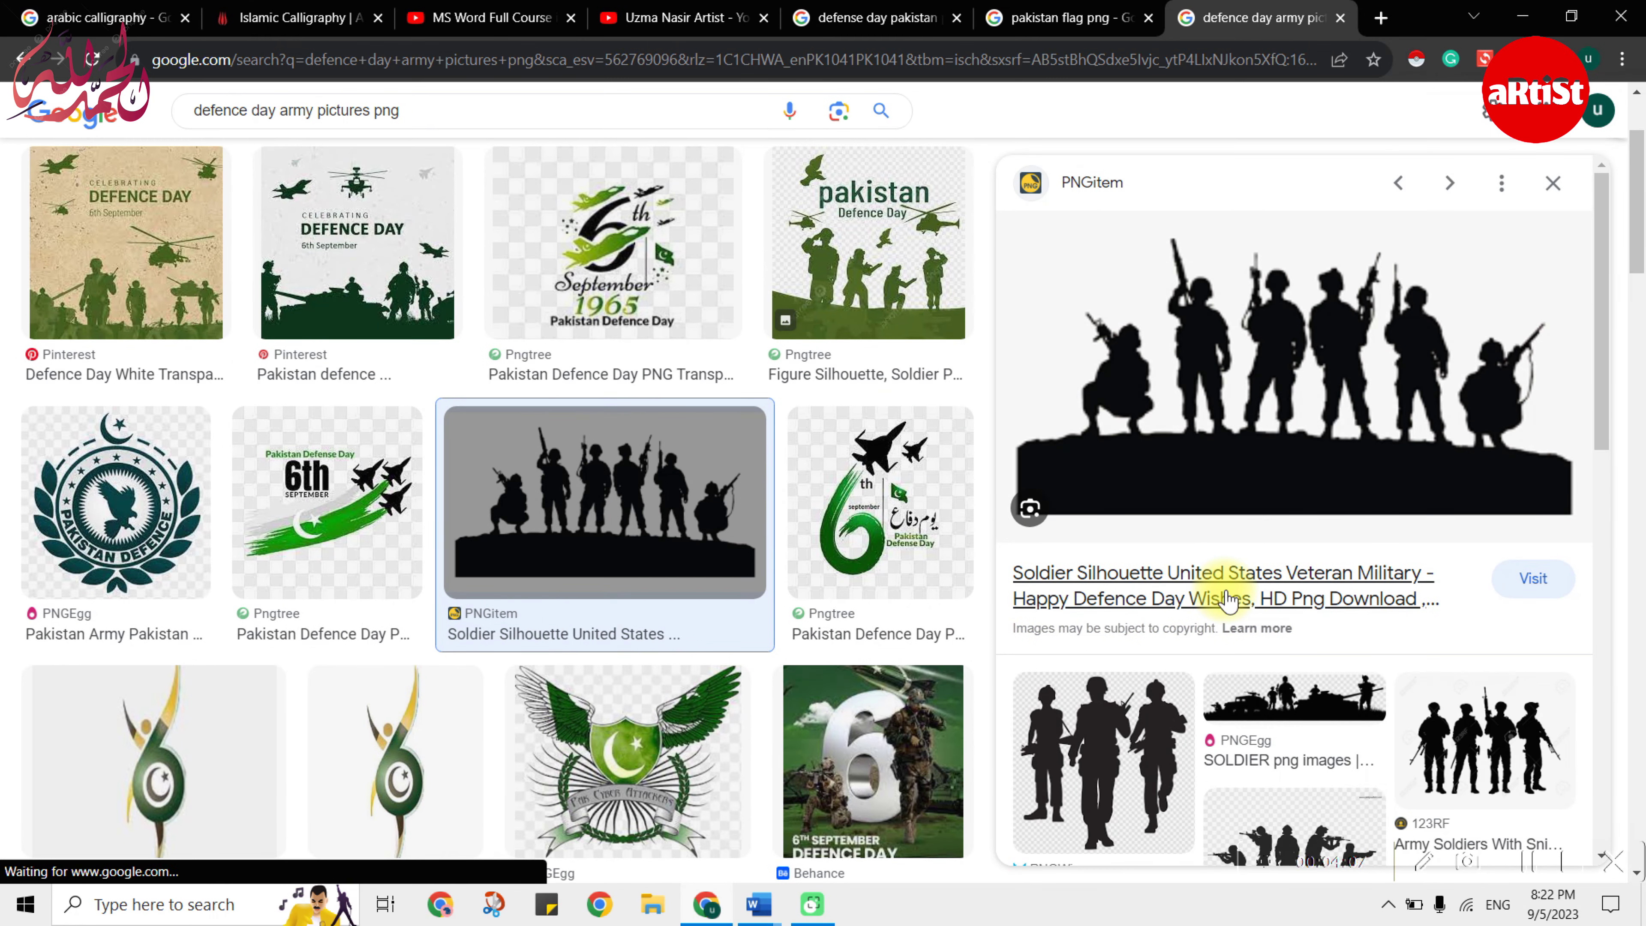
{"action": "scroll", "coordinate": [1227, 599], "scroll_direction": "down", "scroll_amount": 5}
{"action": "scroll", "coordinate": [1224, 600], "scroll_direction": "down", "scroll_amount": 2}
{"action": "scroll", "coordinate": [1221, 601], "scroll_direction": "down", "scroll_amount": 2}
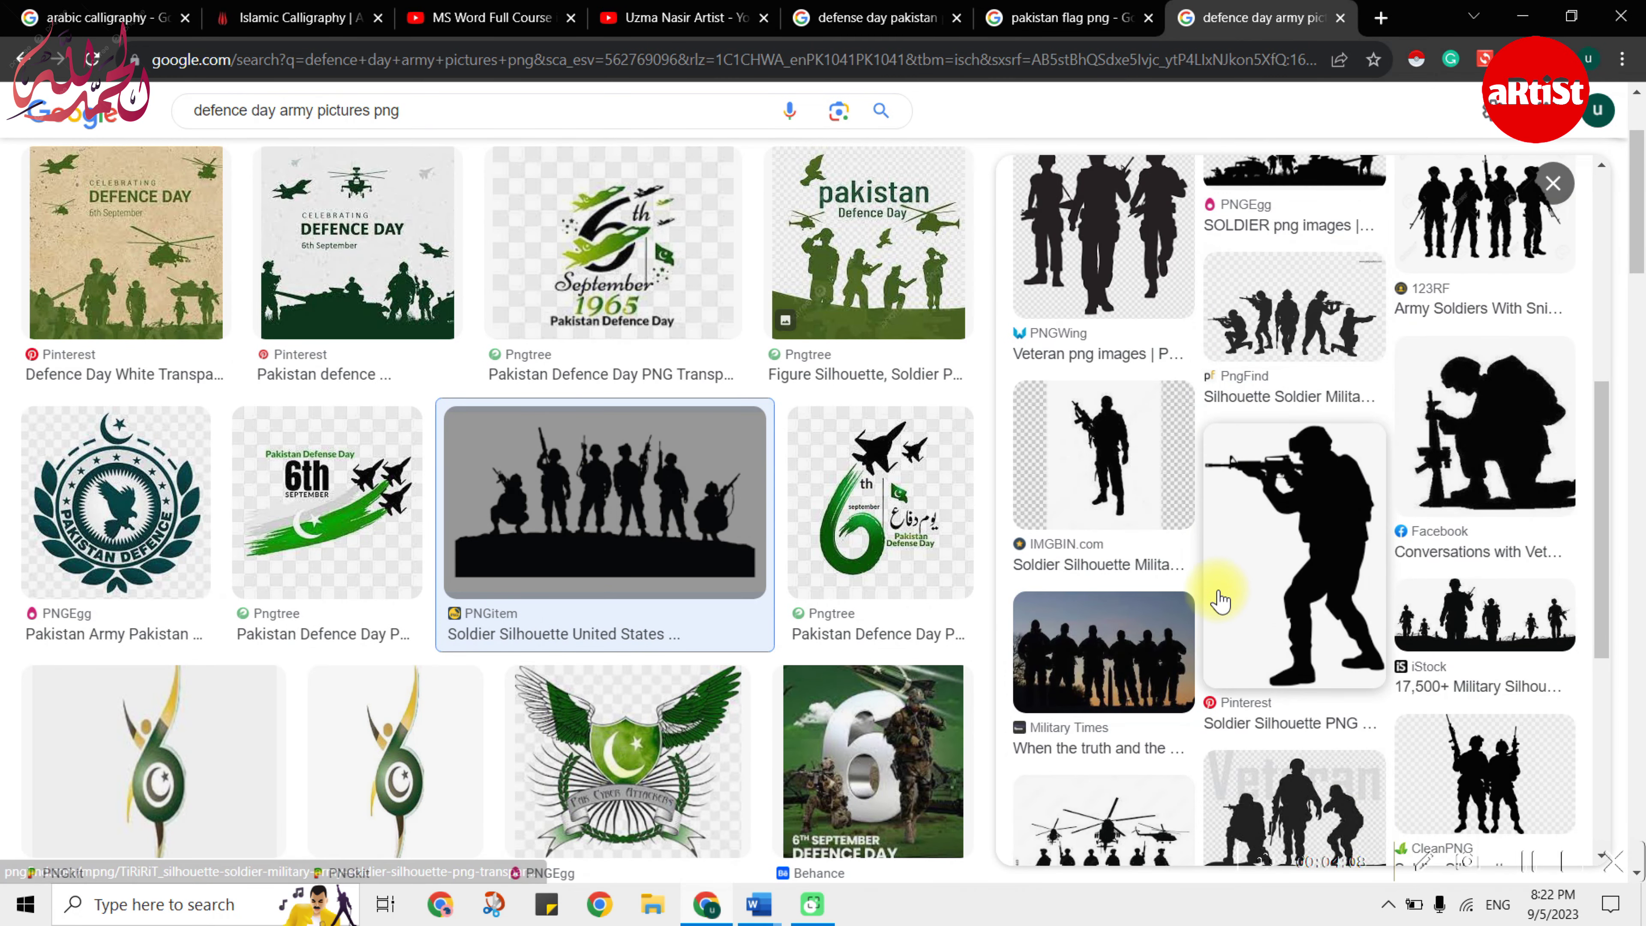
{"action": "scroll", "coordinate": [1231, 583], "scroll_direction": "down", "scroll_amount": 3}
{"action": "scroll", "coordinate": [1231, 571], "scroll_direction": "down", "scroll_amount": 1}
{"action": "left_click", "coordinate": [1160, 441]}
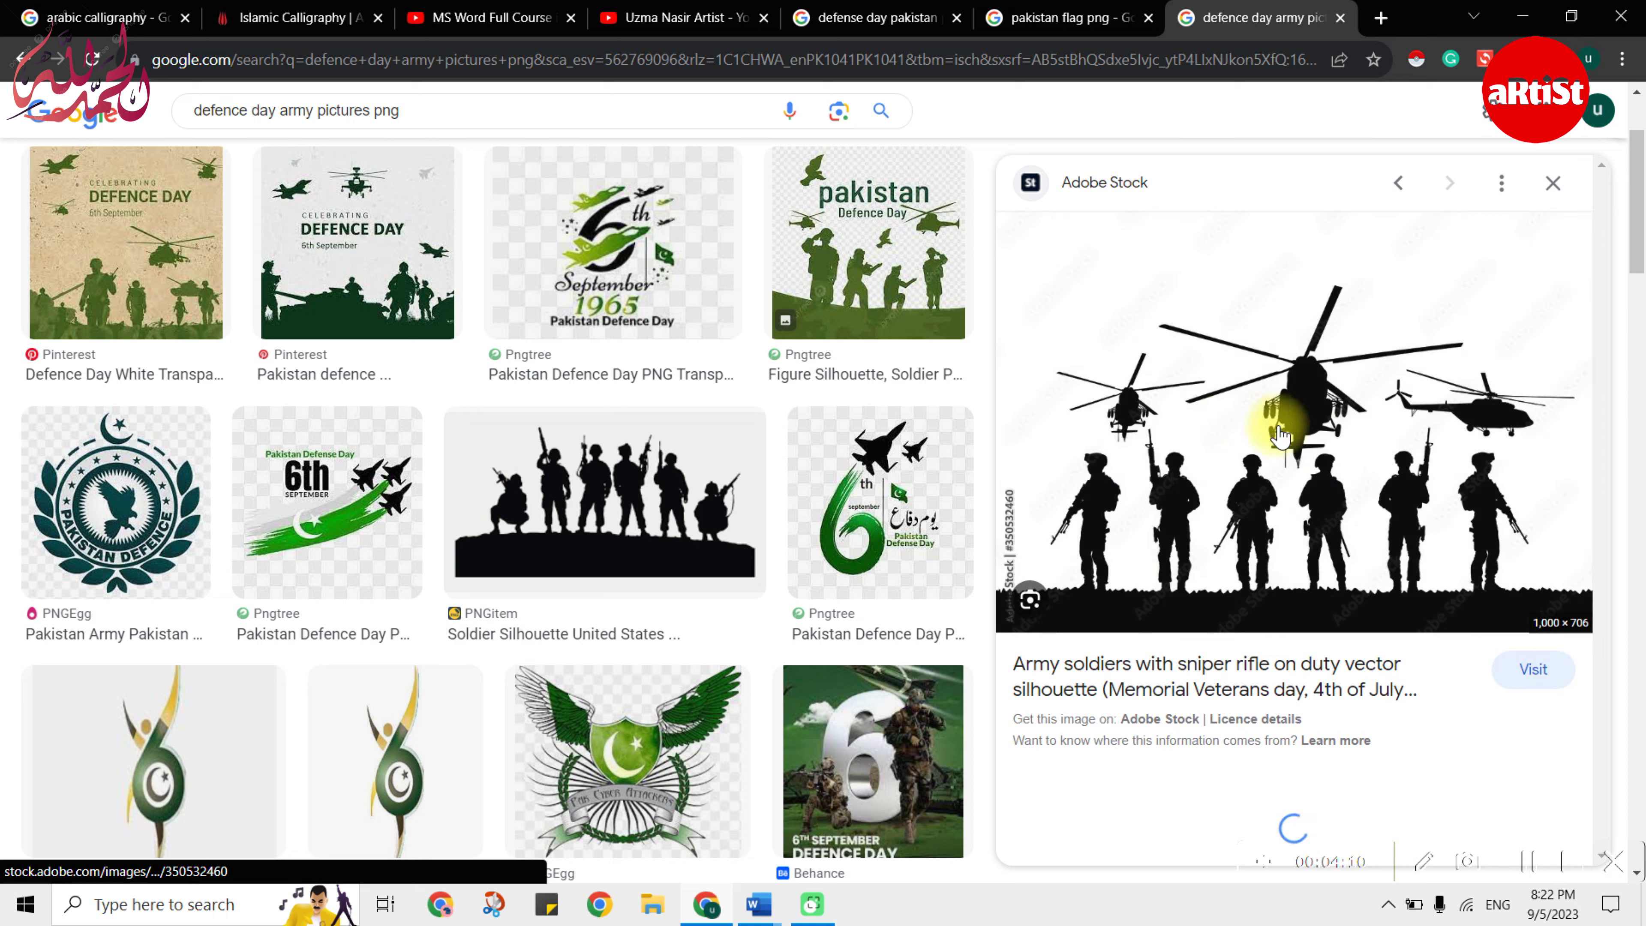
{"action": "scroll", "coordinate": [1192, 462], "scroll_direction": "down", "scroll_amount": 3}
{"action": "scroll", "coordinate": [1205, 461], "scroll_direction": "down", "scroll_amount": 5}
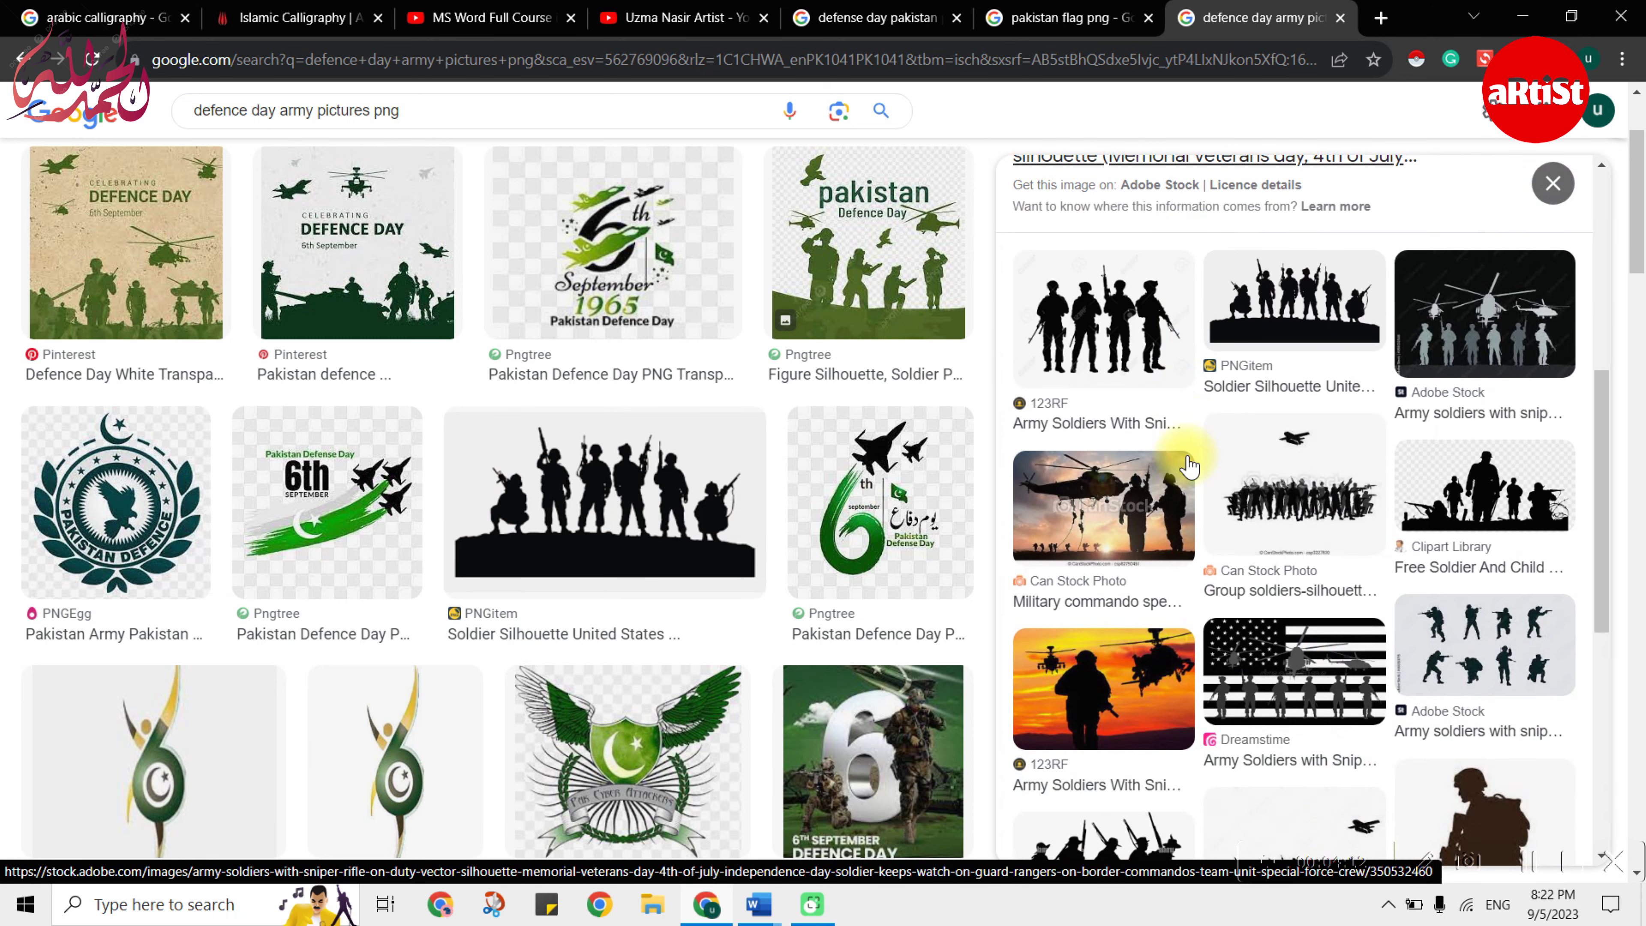
{"action": "scroll", "coordinate": [1315, 499], "scroll_direction": "down", "scroll_amount": 5}
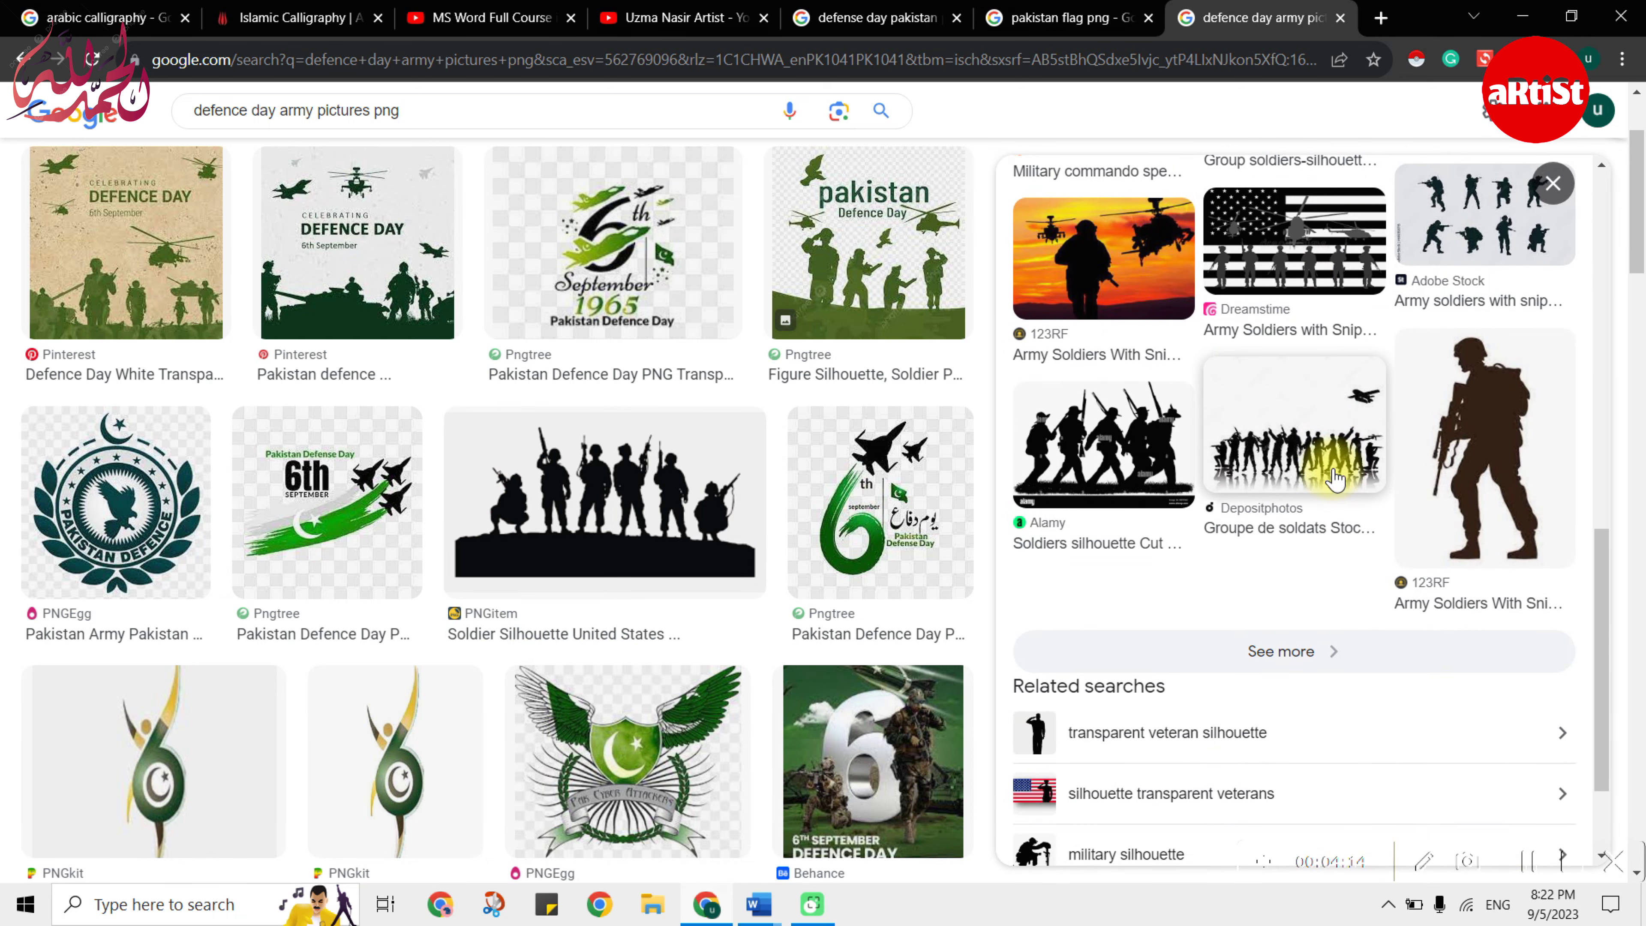
{"action": "scroll", "coordinate": [1326, 452], "scroll_direction": "up", "scroll_amount": 10}
{"action": "right_click", "coordinate": [1251, 363]}
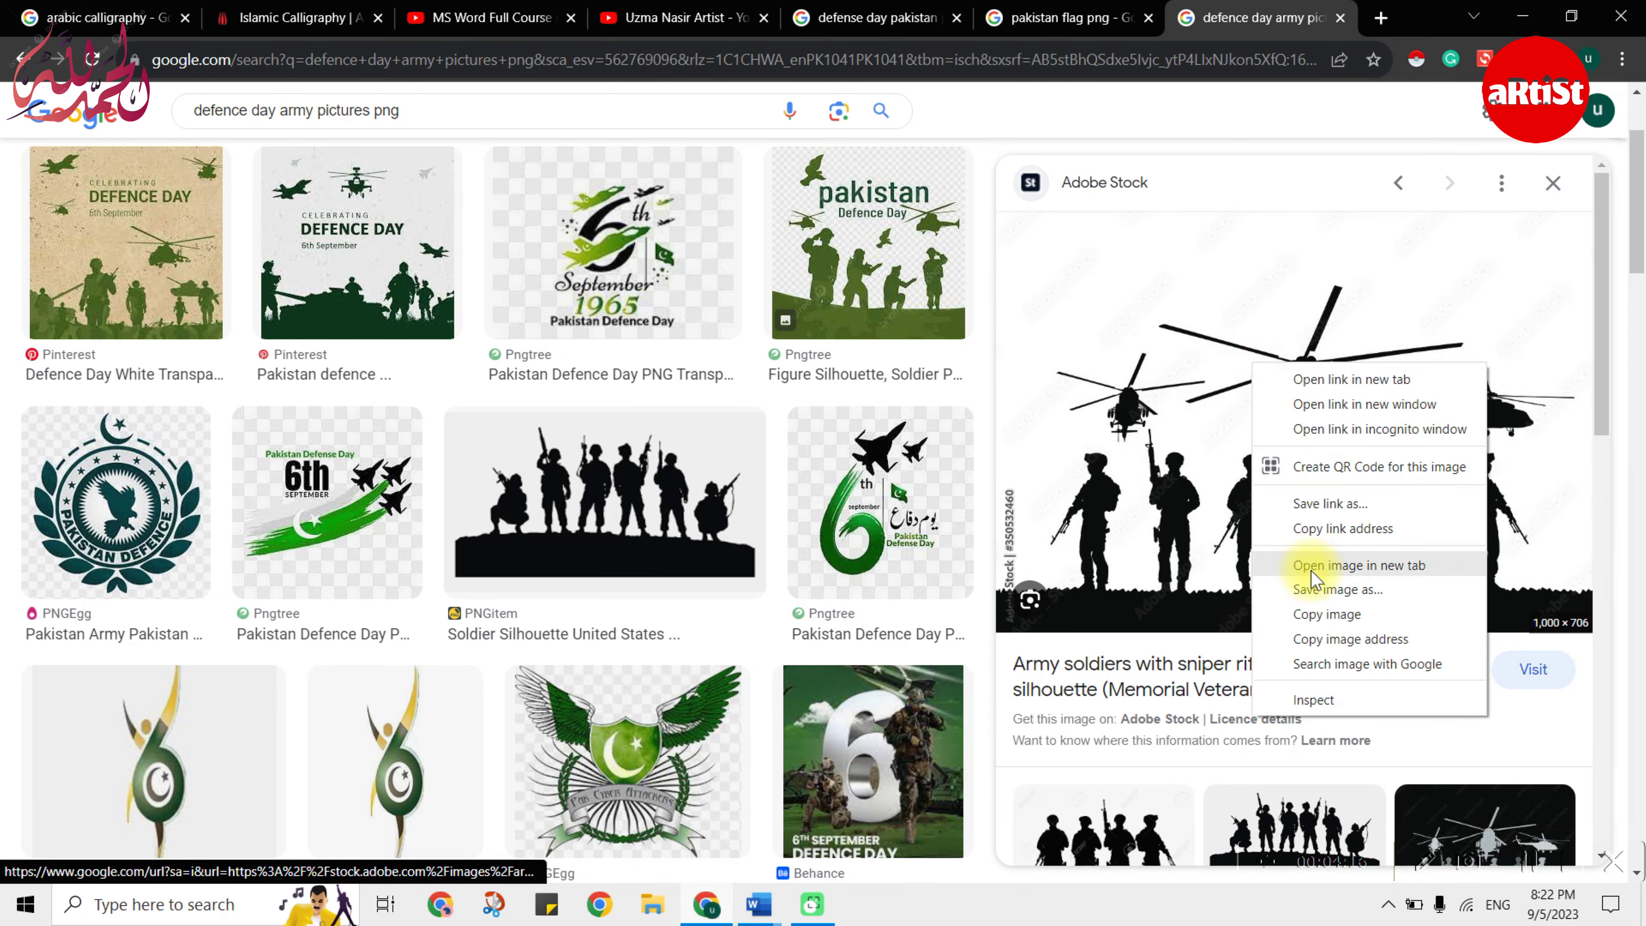
{"action": "left_click", "coordinate": [1312, 613]}
{"action": "key", "text": "alt+Tab"}
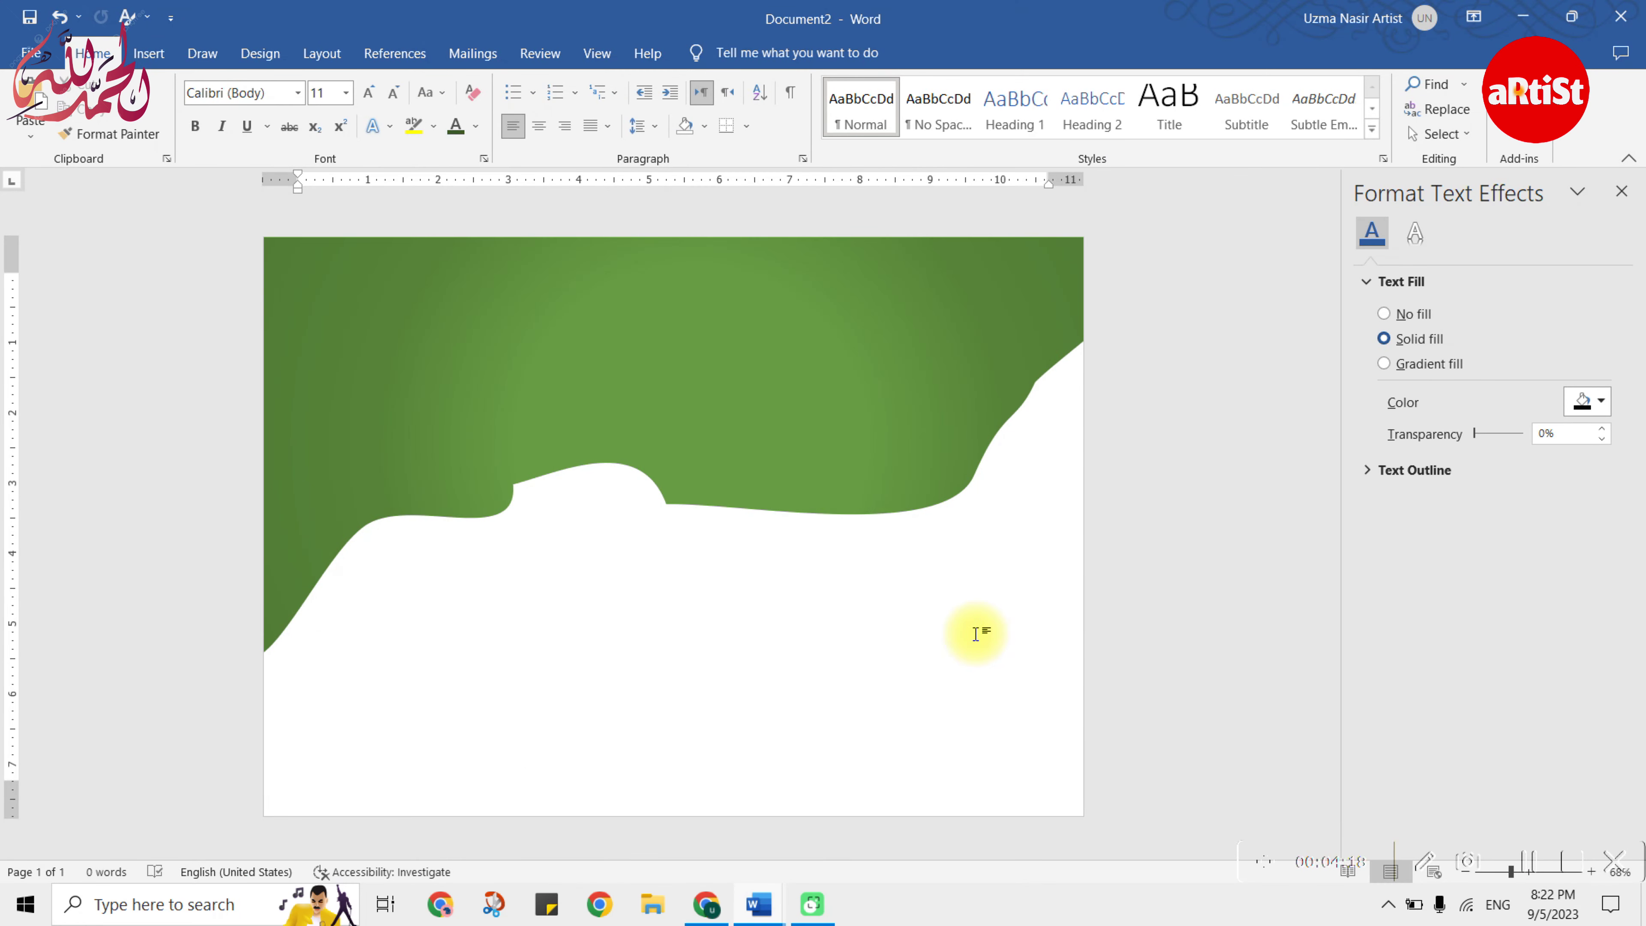
- Paste the silhouette, set it In Front of Text, and crop off its left watermark strip
{"action": "key", "text": "ctrl+v"}
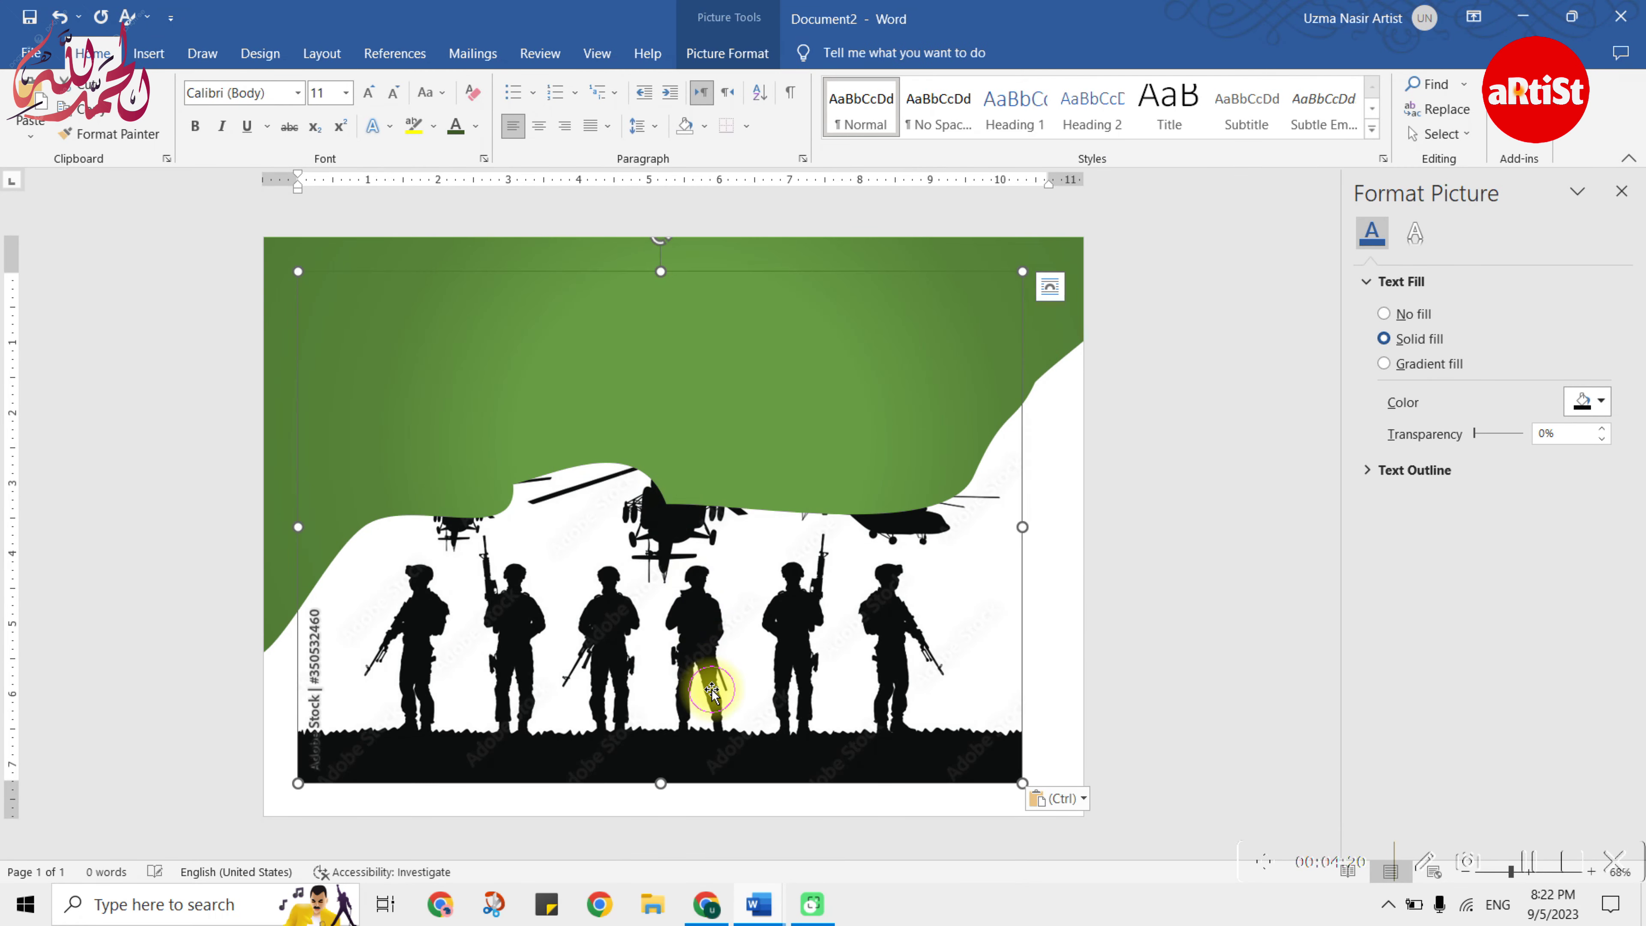
{"action": "left_click", "coordinate": [1128, 123]}
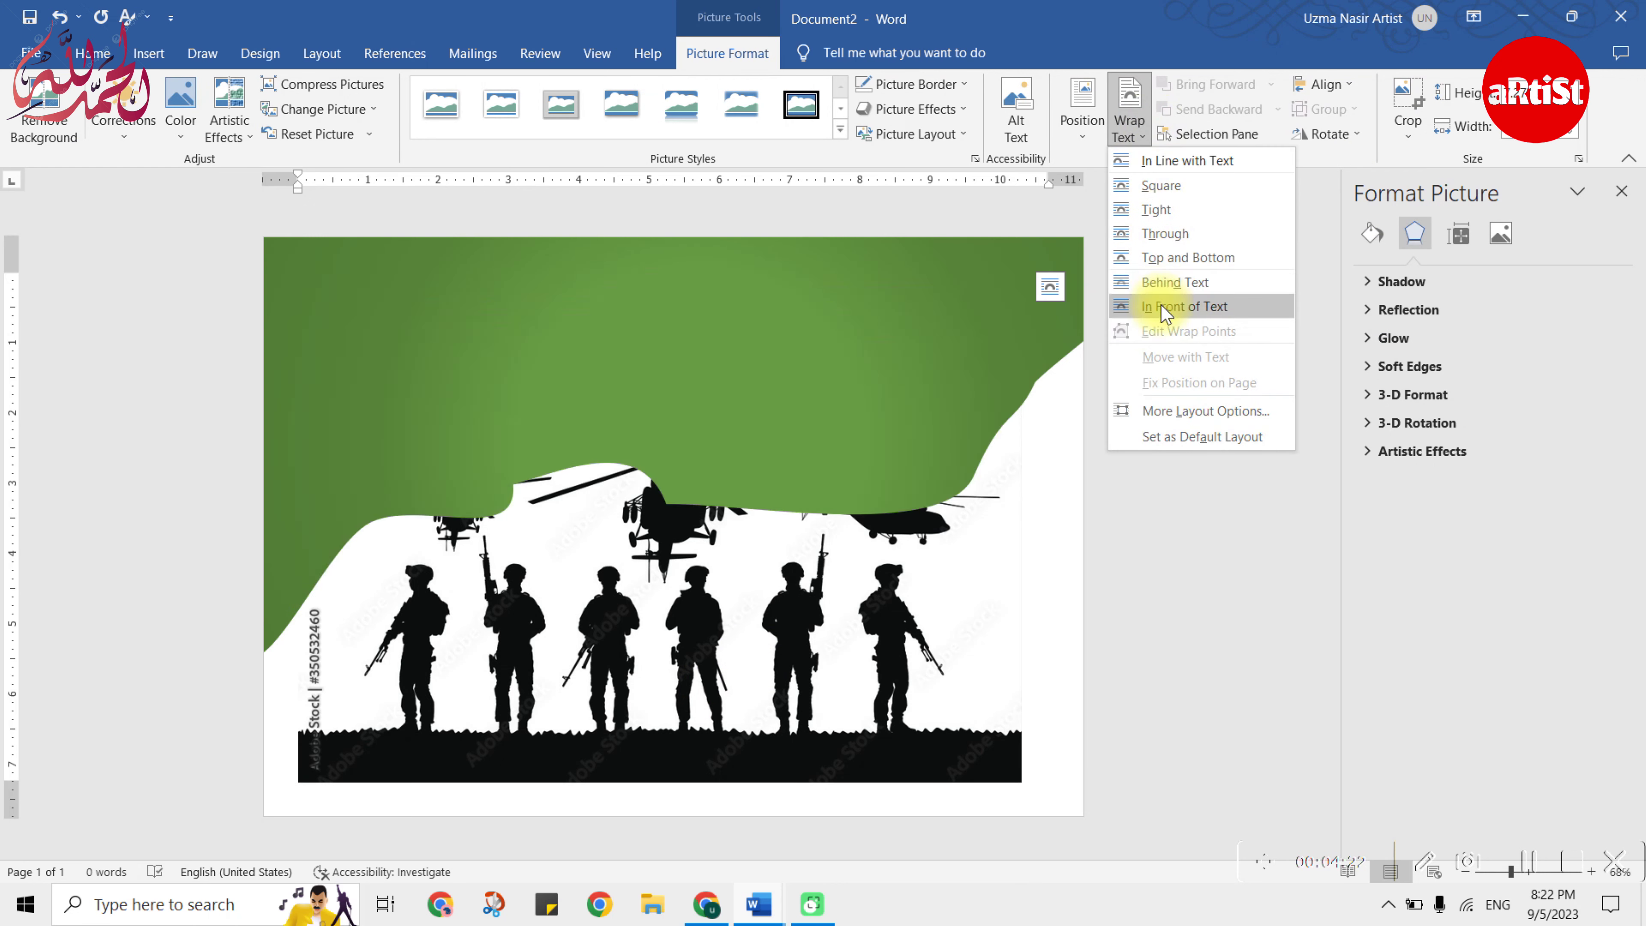
{"action": "left_click", "coordinate": [1160, 310]}
{"action": "left_click", "coordinate": [1408, 107]}
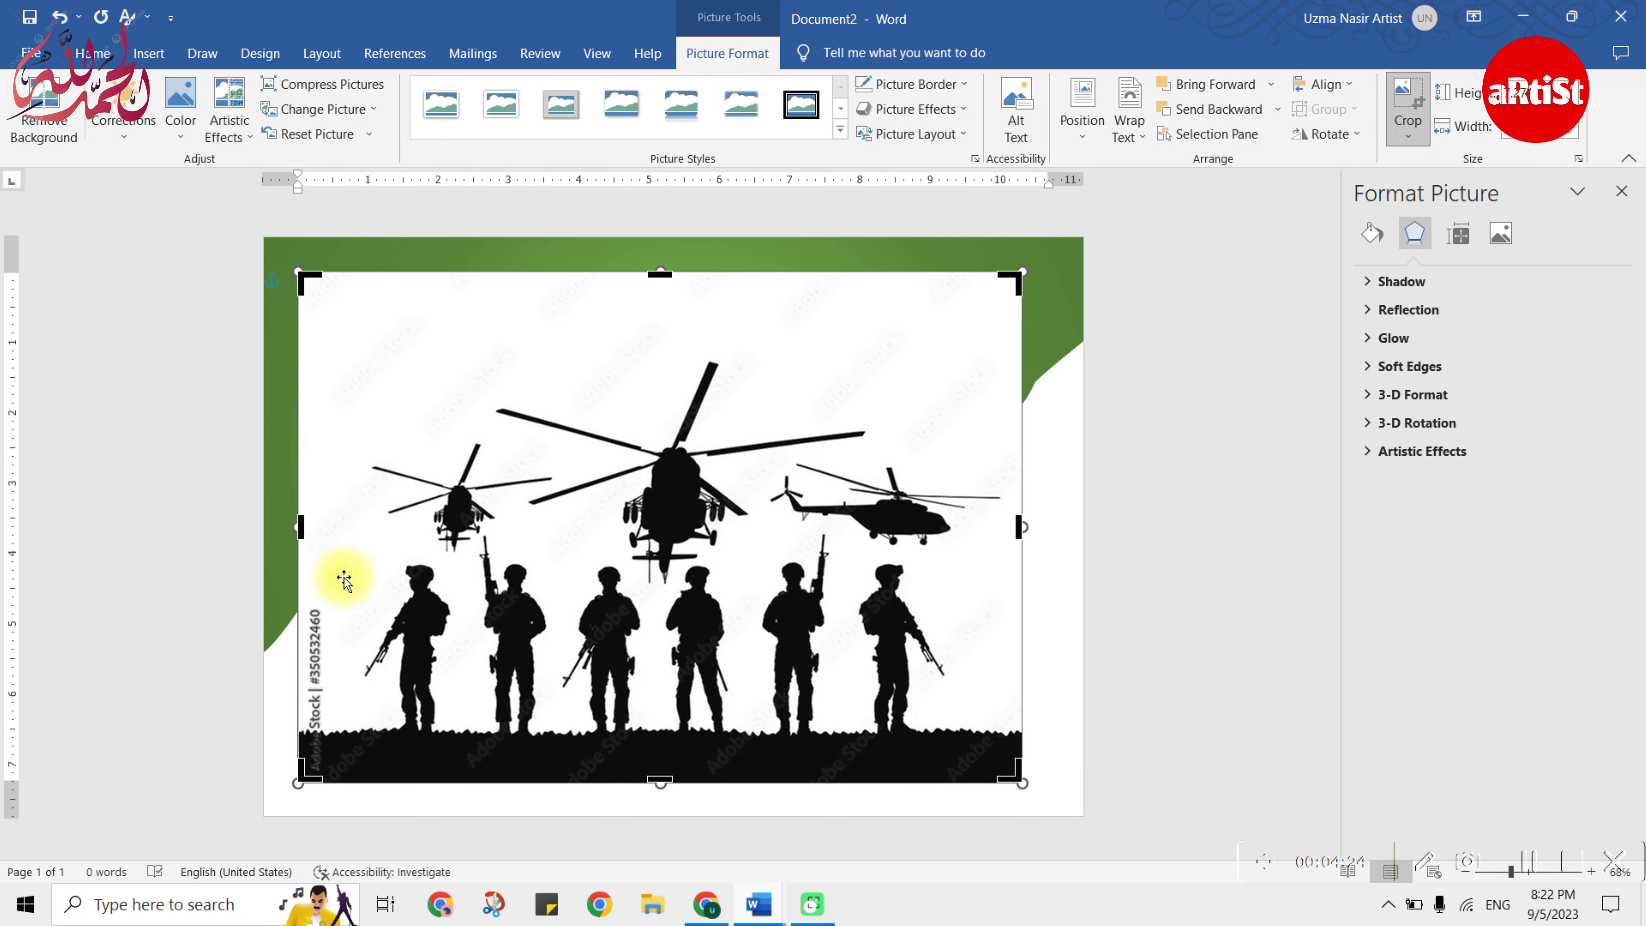
{"action": "left_click_drag", "start_coordinate": [301, 523], "coordinate": [326, 525]}
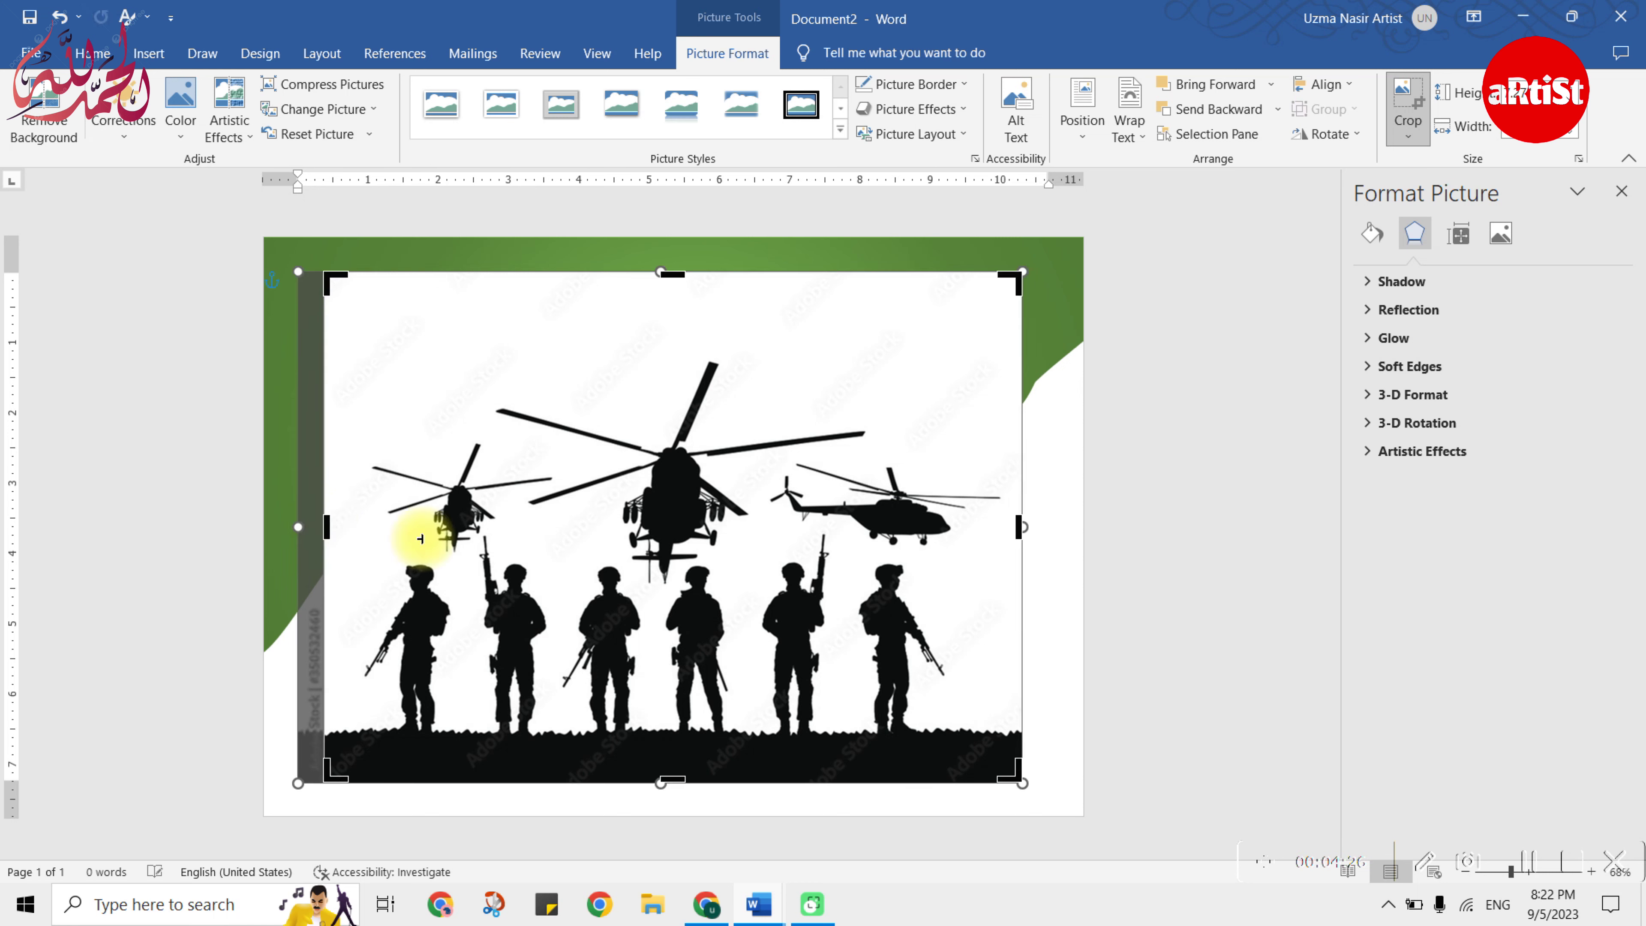
{"action": "left_click", "coordinate": [1186, 610]}
{"action": "left_click", "coordinate": [815, 643]}
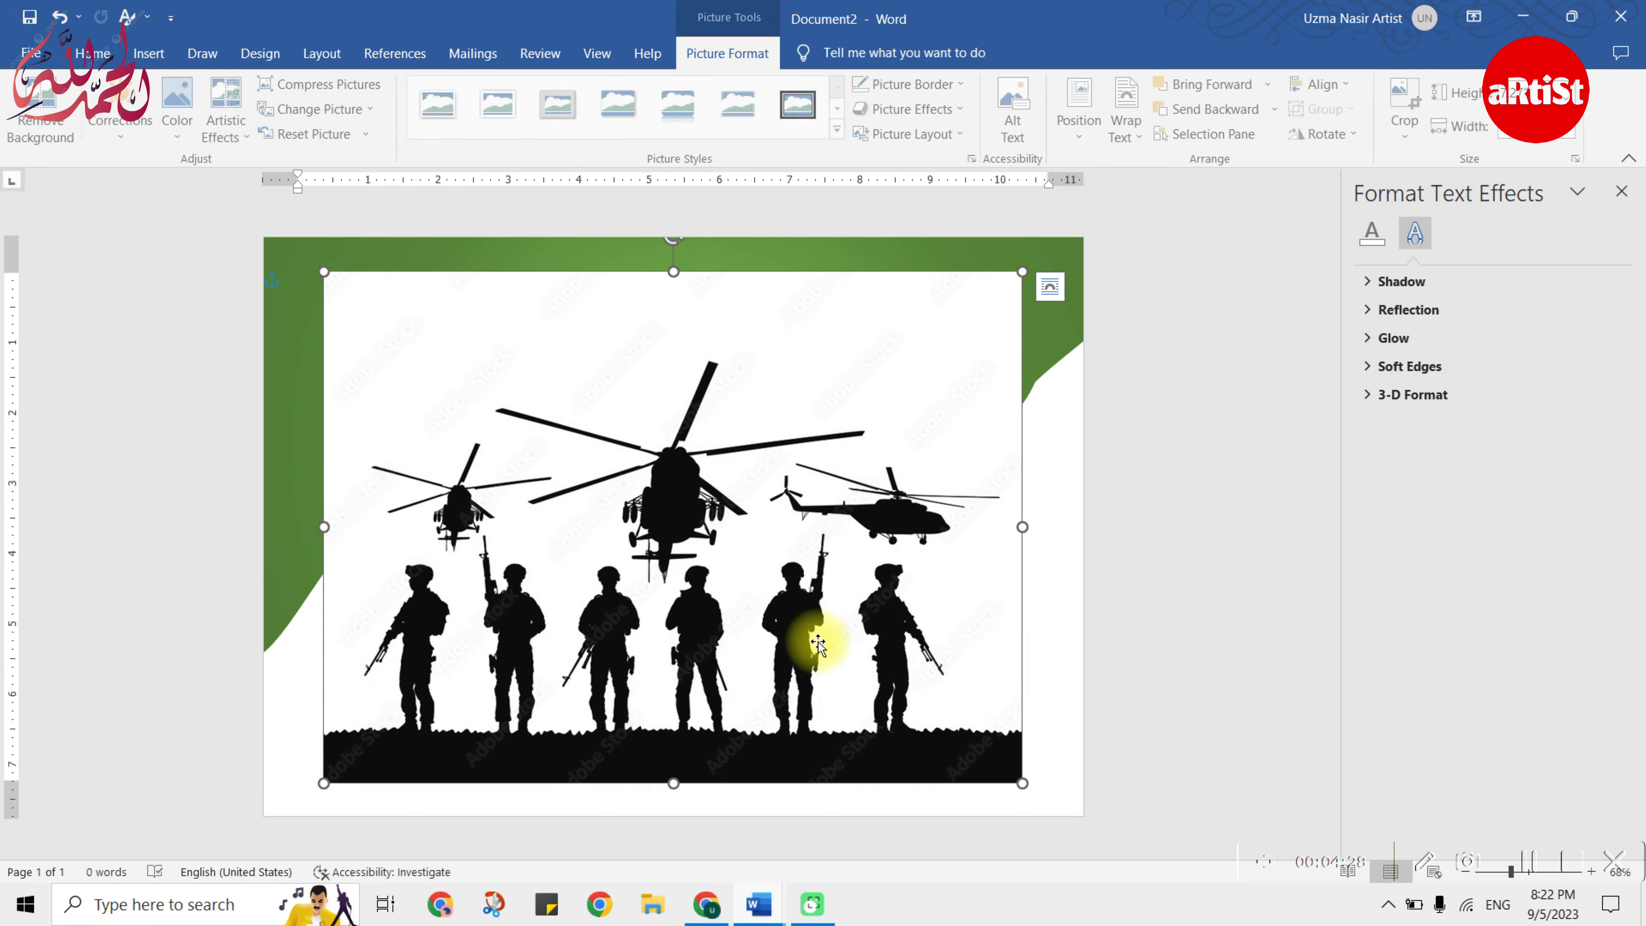
- In Remove Background, mark both helicopters and all six soldiers as areas to keep
{"action": "left_click", "coordinate": [44, 120]}
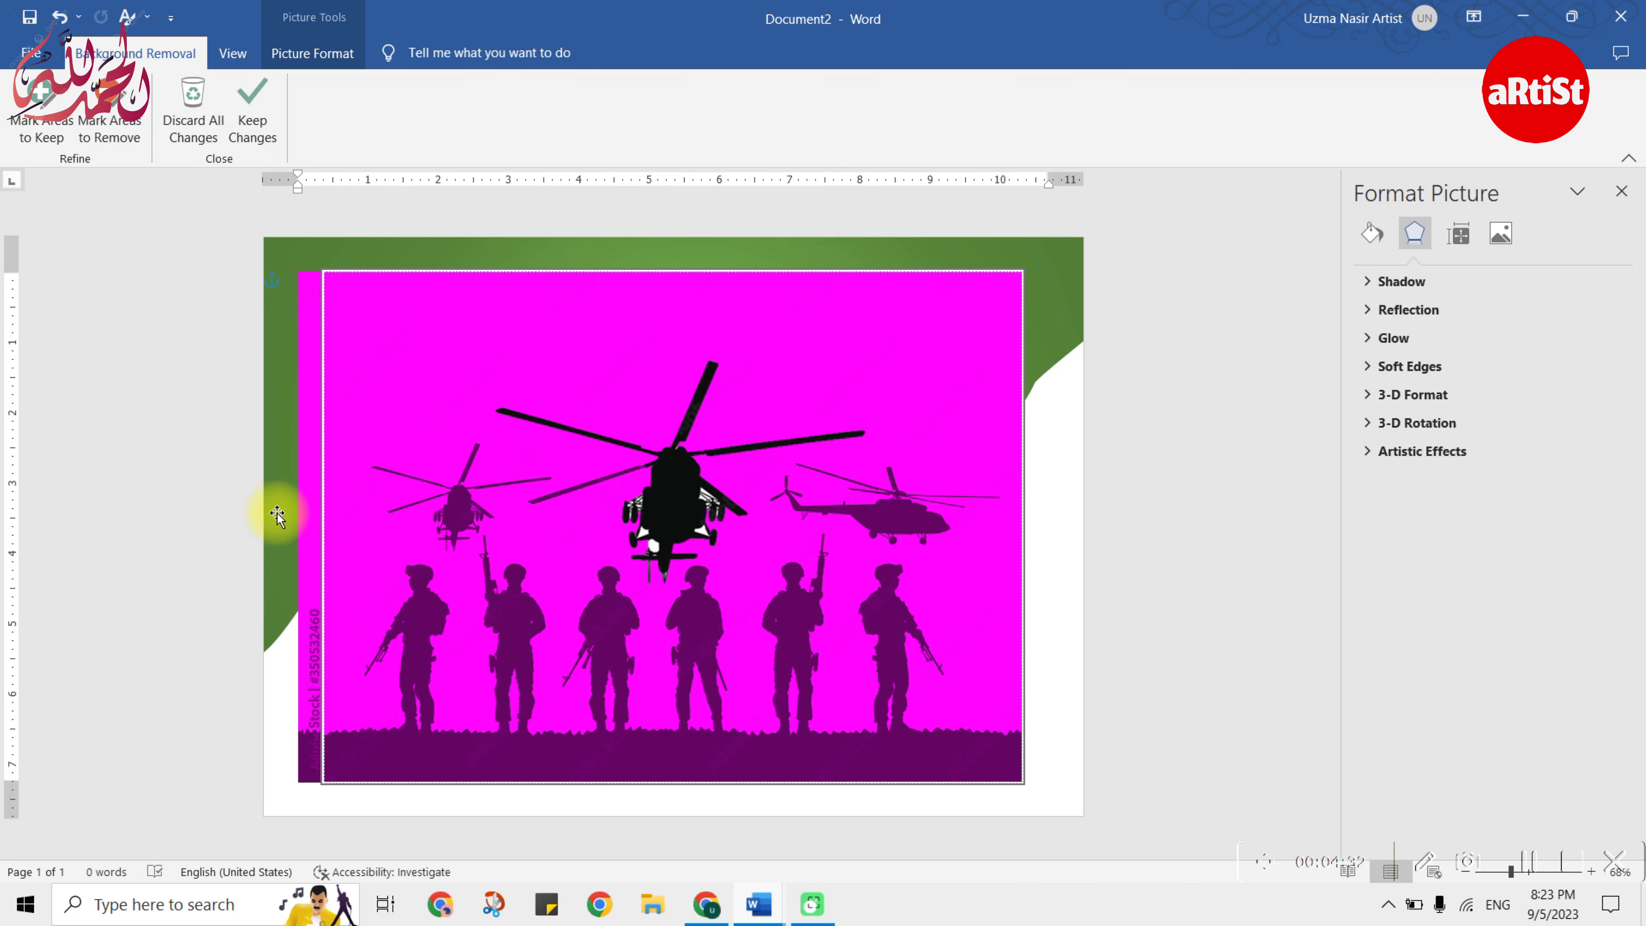
{"action": "left_click", "coordinate": [42, 110]}
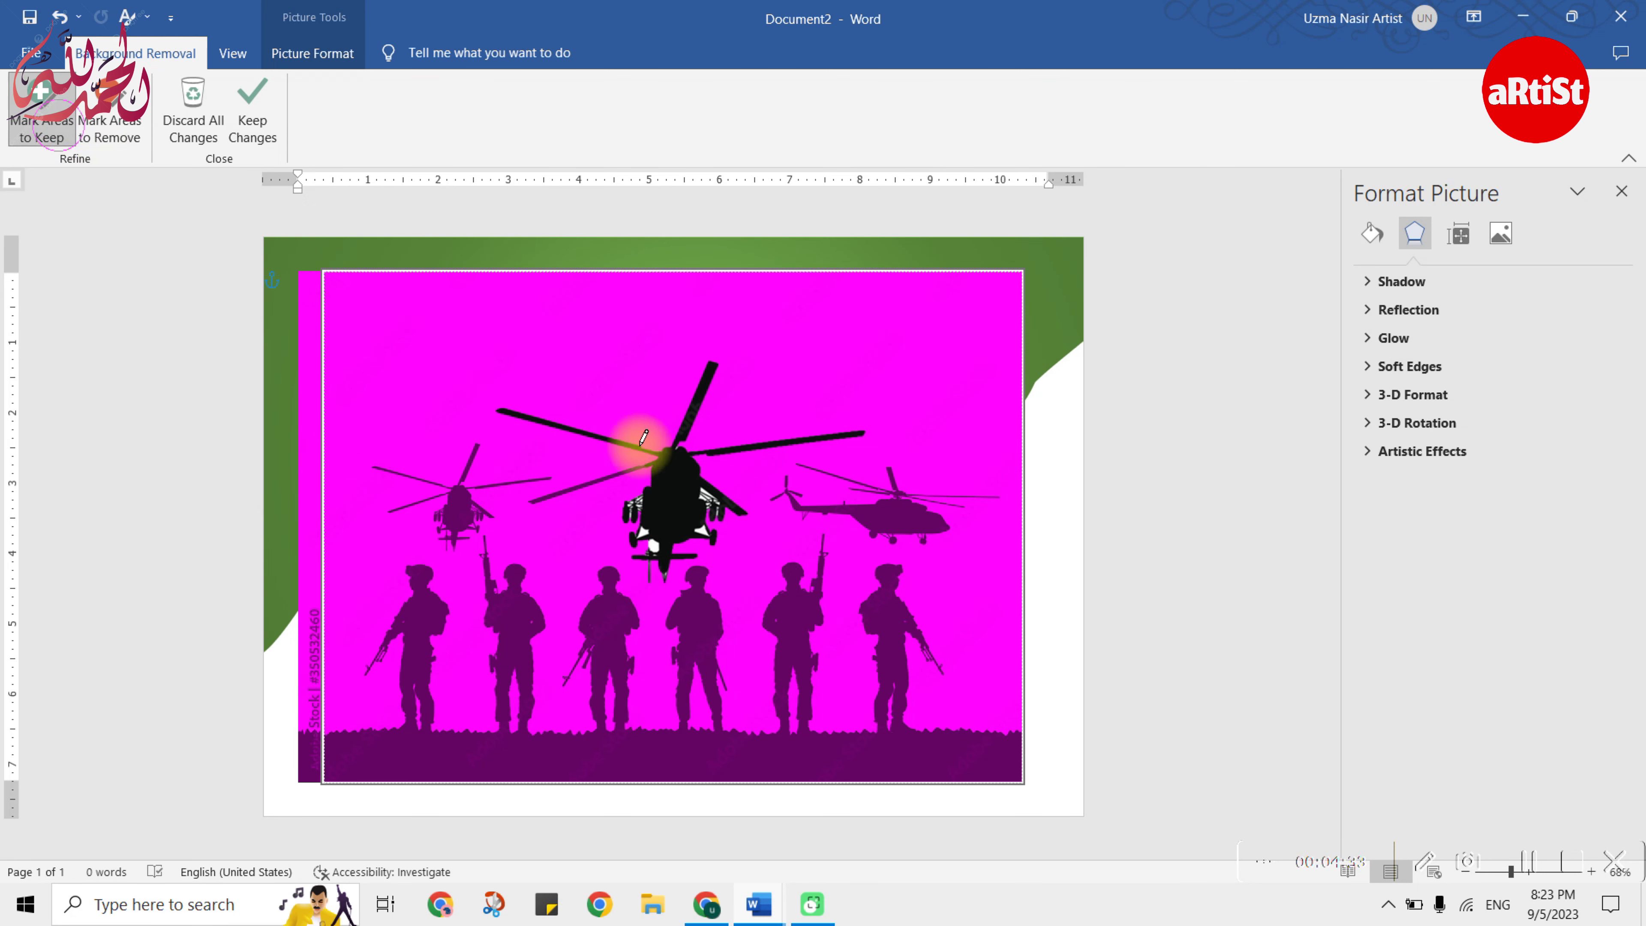
{"action": "left_click", "coordinate": [462, 516]}
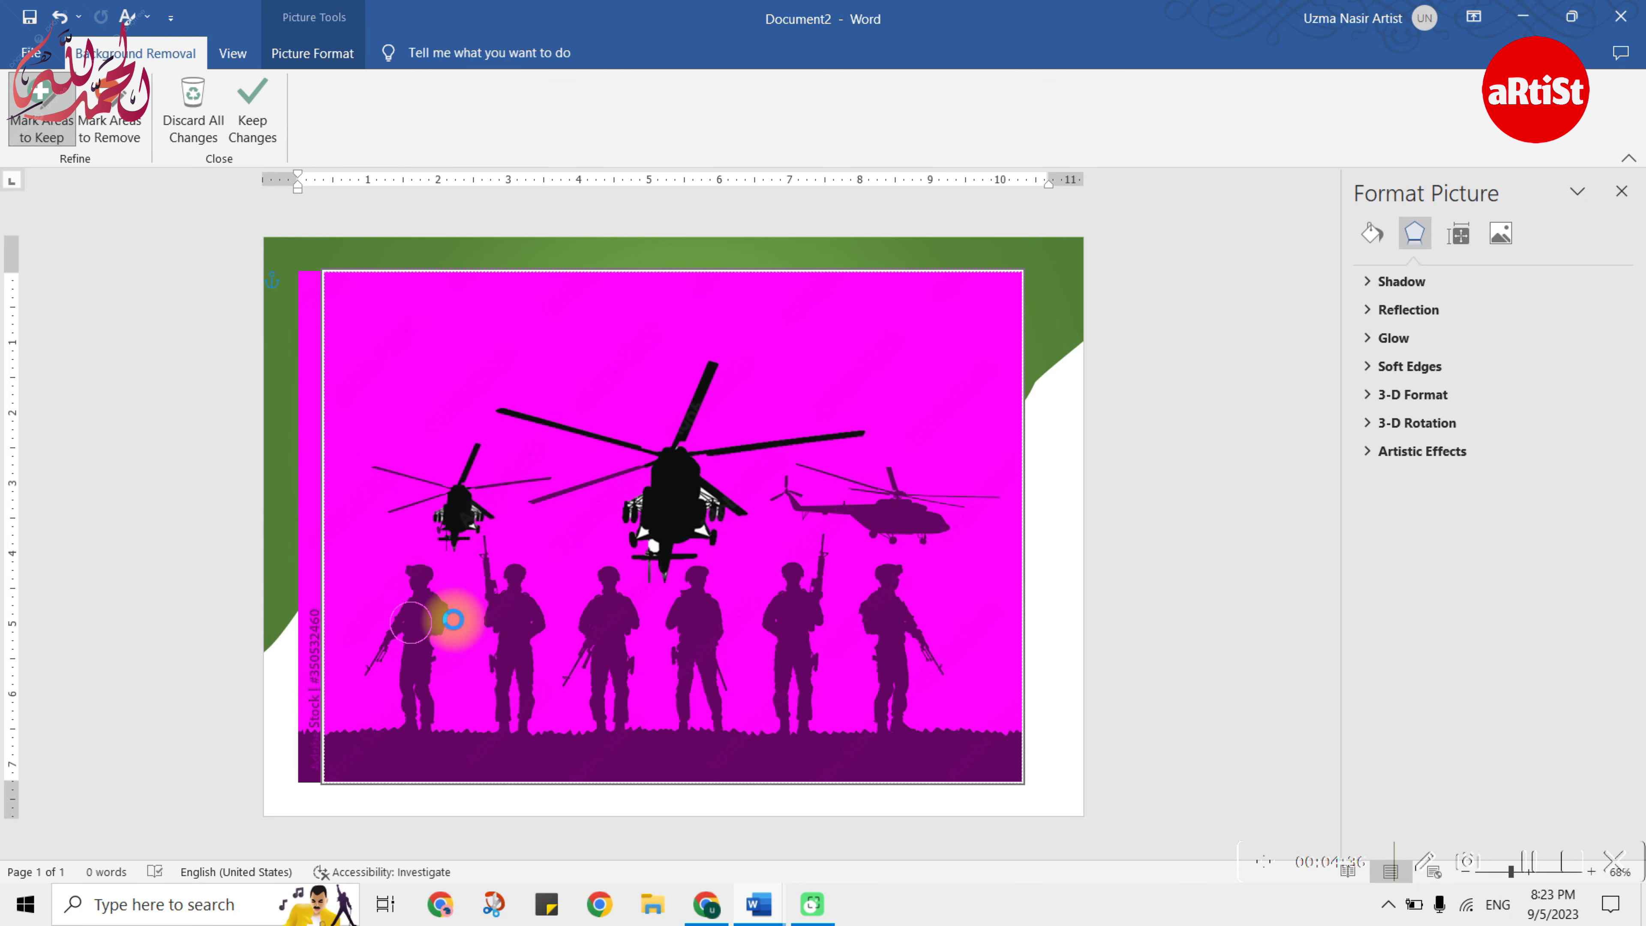
{"action": "left_click", "coordinate": [423, 607]}
{"action": "left_click", "coordinate": [514, 606]}
{"action": "left_click", "coordinate": [606, 625]}
{"action": "left_click", "coordinate": [709, 632]}
{"action": "left_click", "coordinate": [797, 628]}
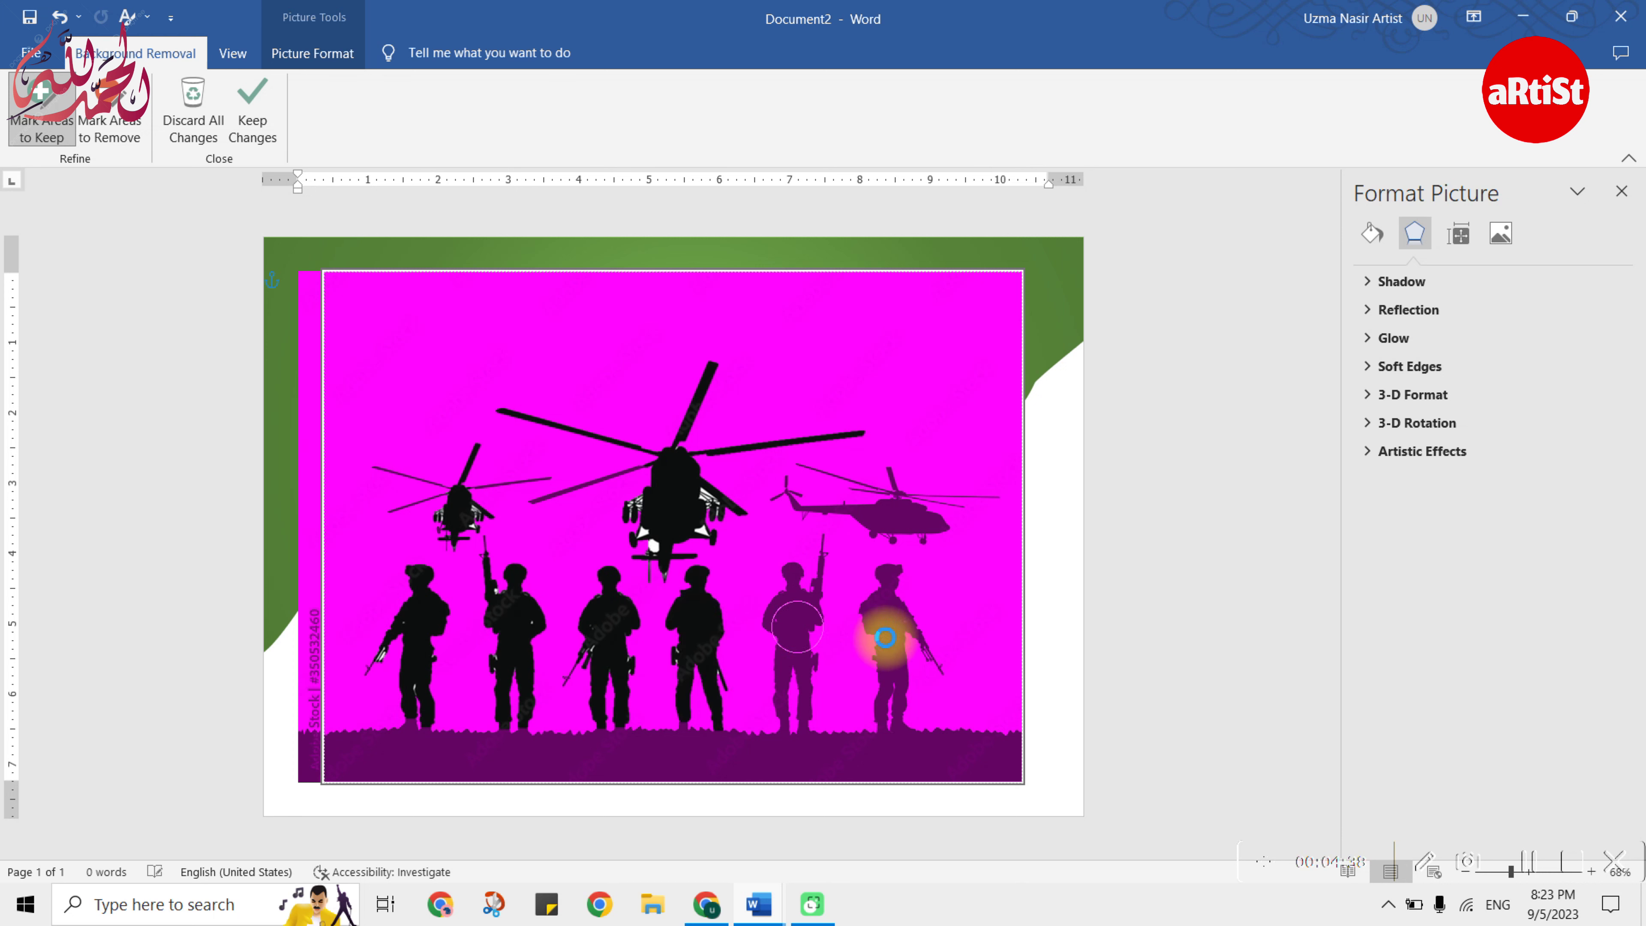
{"action": "left_click", "coordinate": [890, 632]}
{"action": "left_click", "coordinate": [901, 530]}
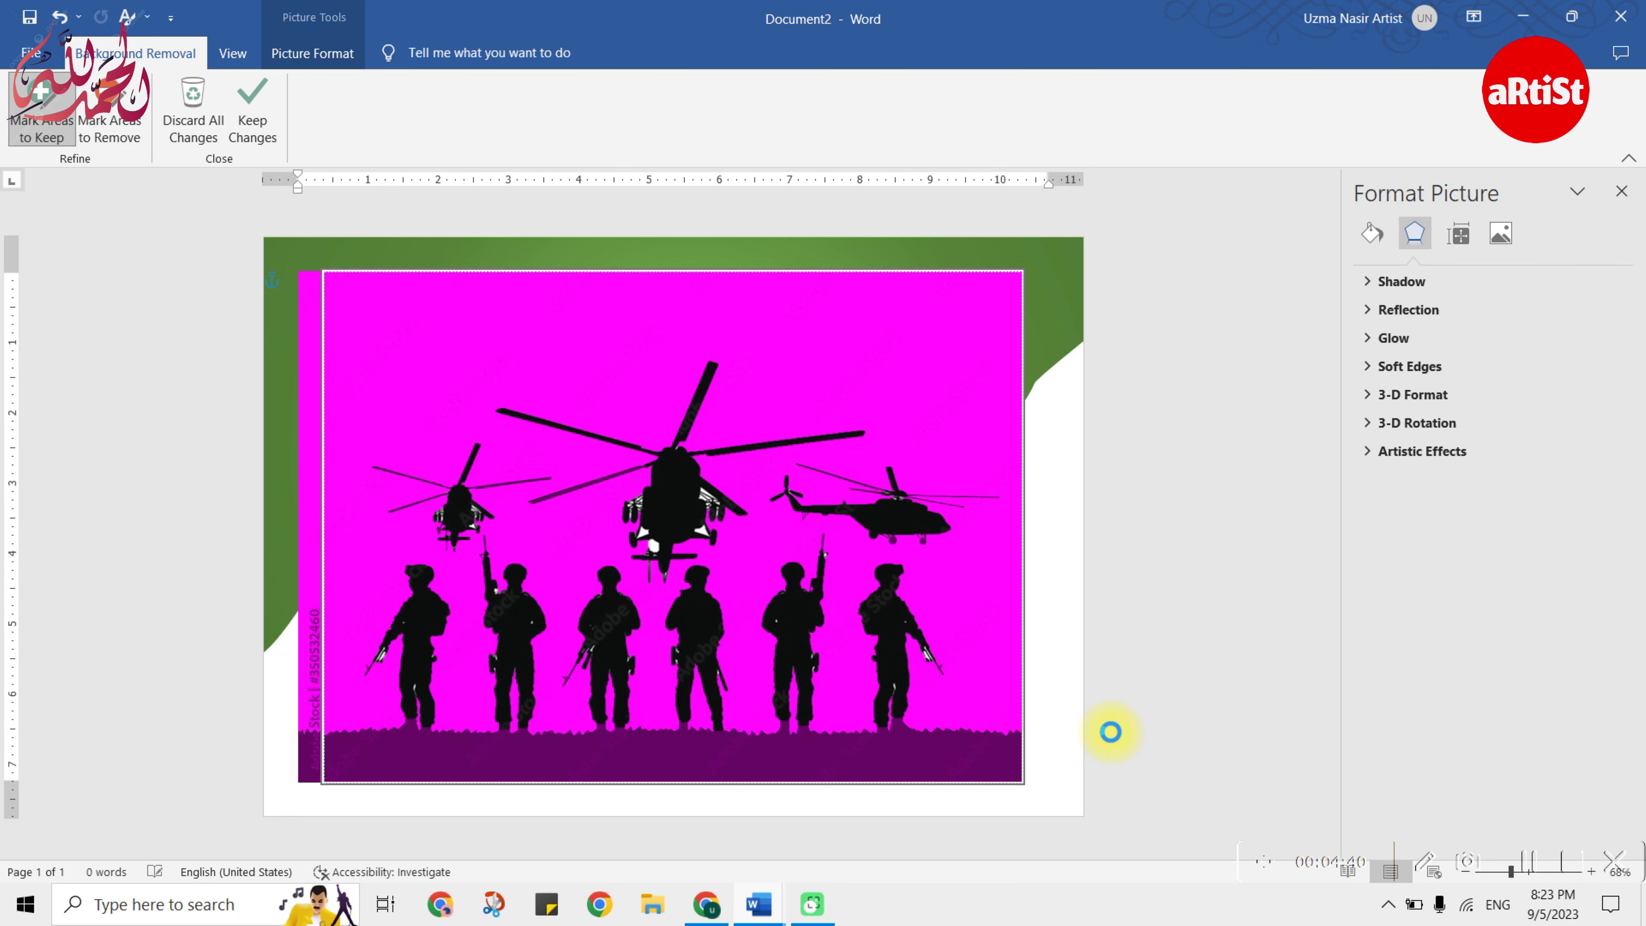
- Mark the ground strip as kept and apply the background removal
{"action": "left_click_drag", "start_coordinate": [403, 750], "coordinate": [878, 752]}
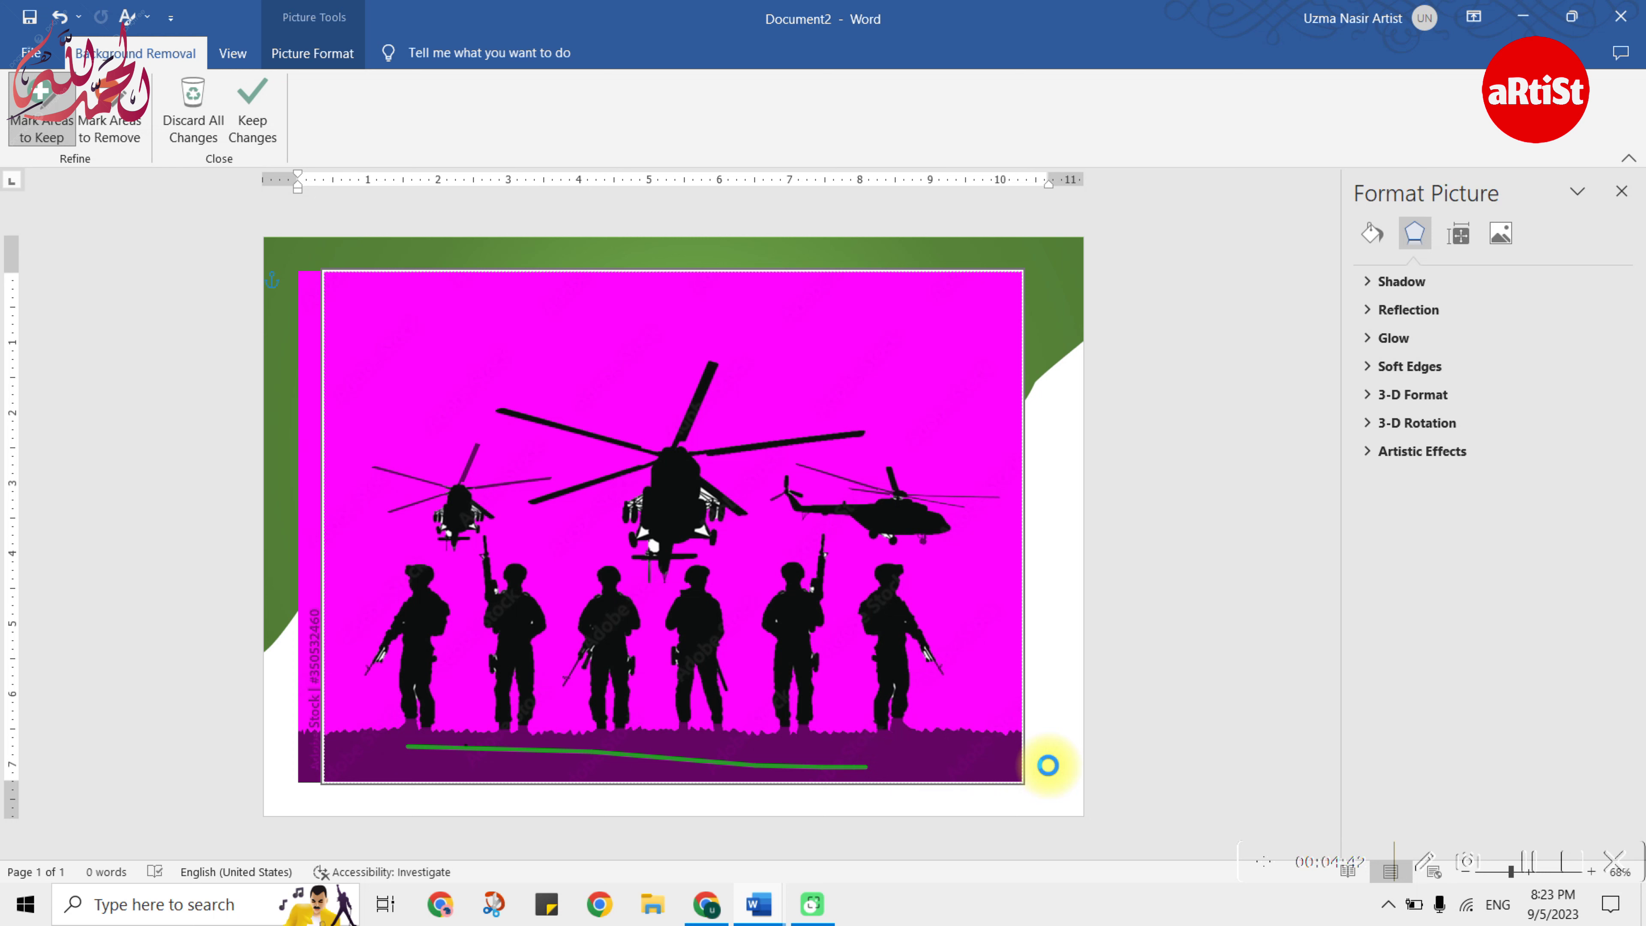
{"action": "left_click_drag", "start_coordinate": [451, 756], "coordinate": [333, 756]}
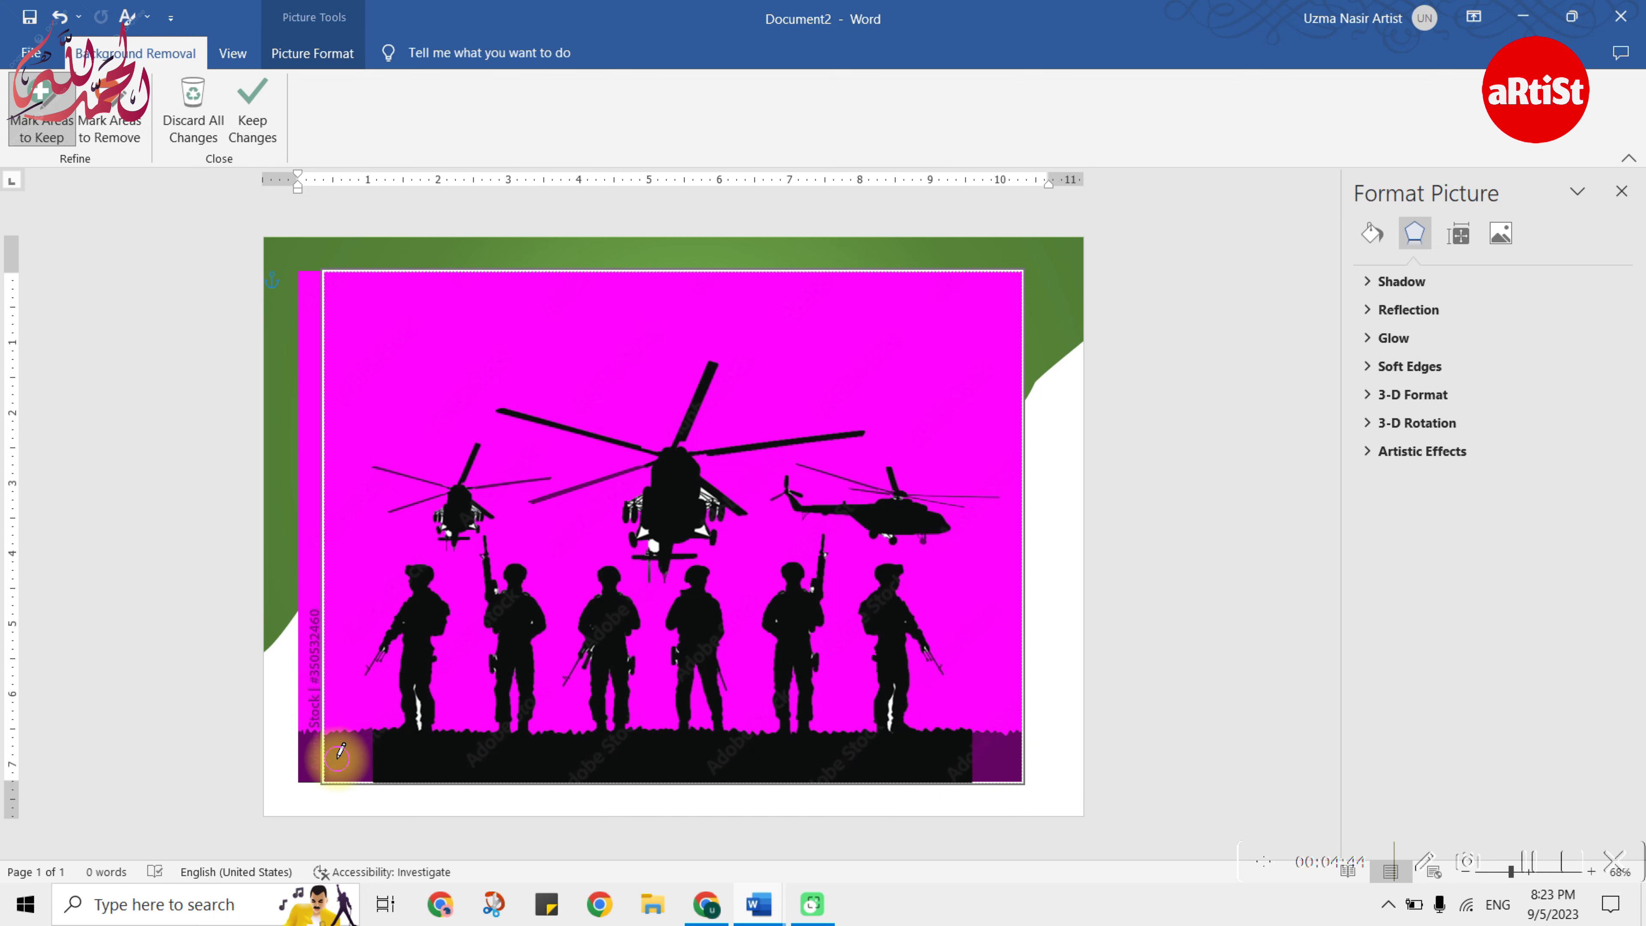
{"action": "left_click", "coordinate": [995, 736]}
{"action": "left_click", "coordinate": [252, 103]}
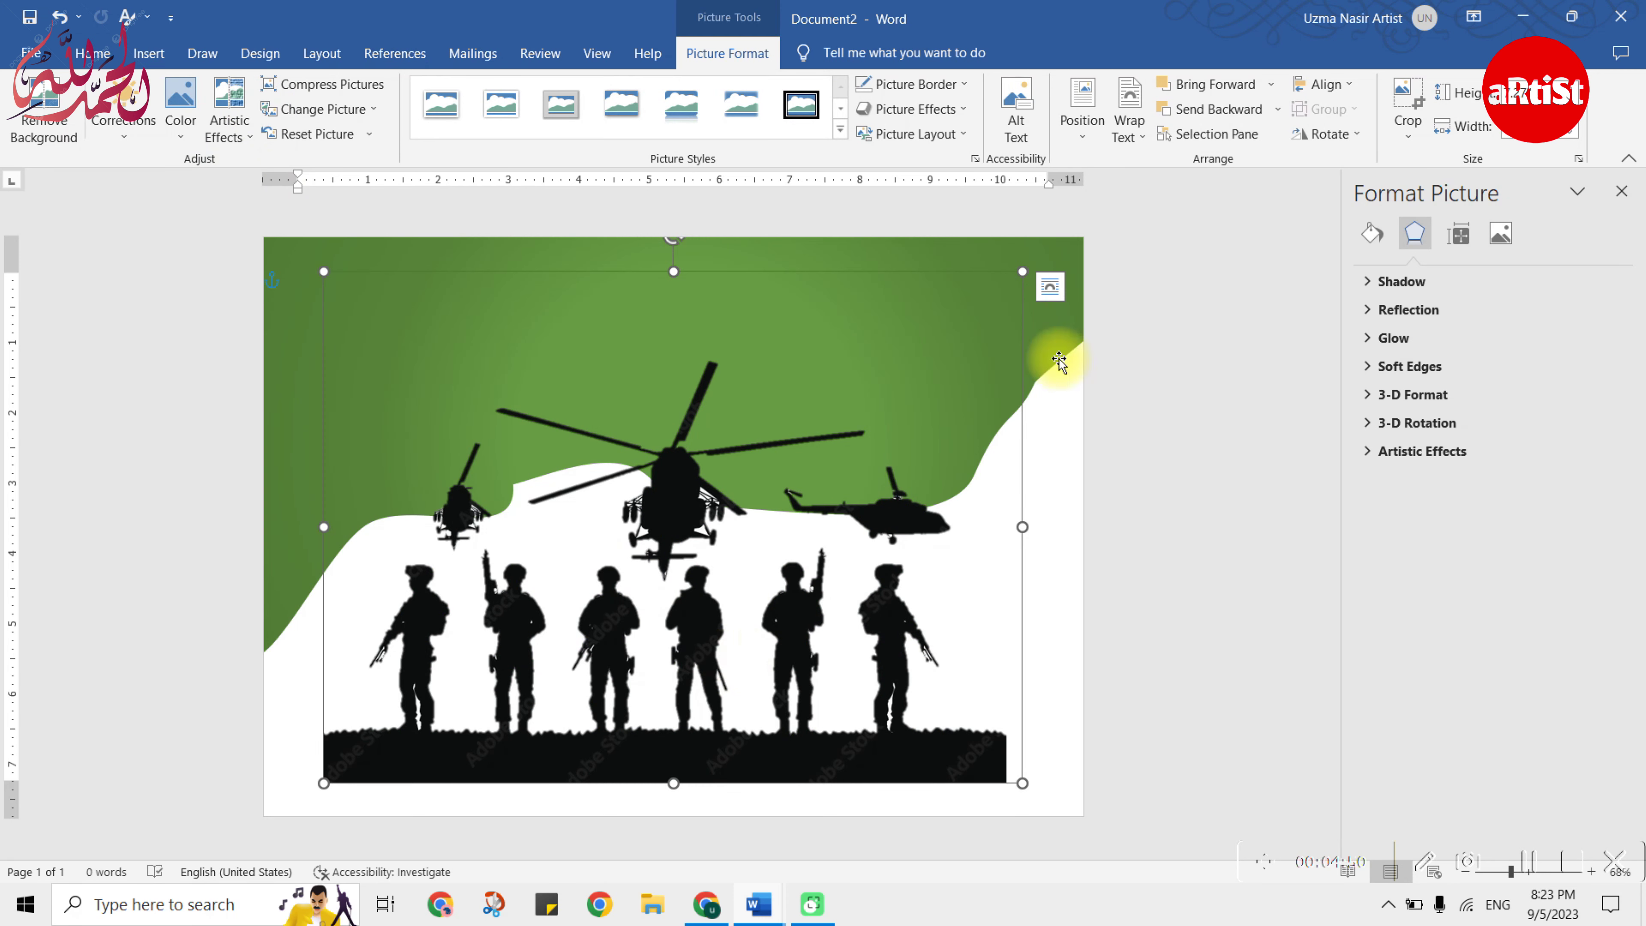
- Set the silhouettes Behind Text, resize them, and place them at the page's bottom-left corner
{"action": "left_click", "coordinate": [1142, 136]}
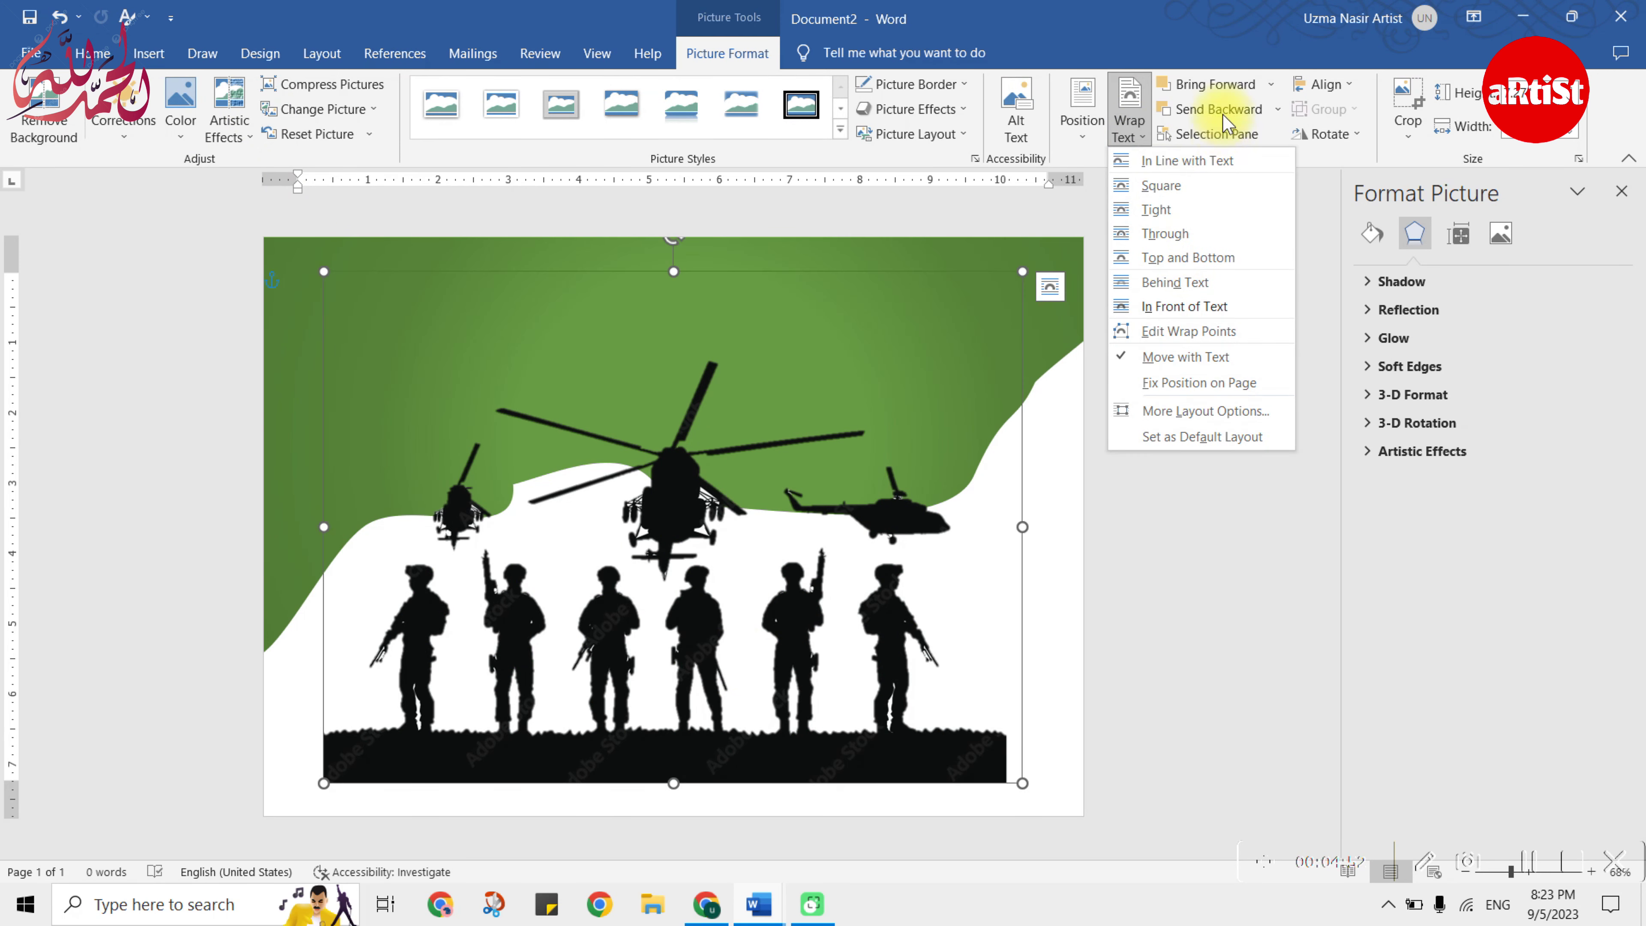
{"action": "left_click", "coordinate": [1182, 292]}
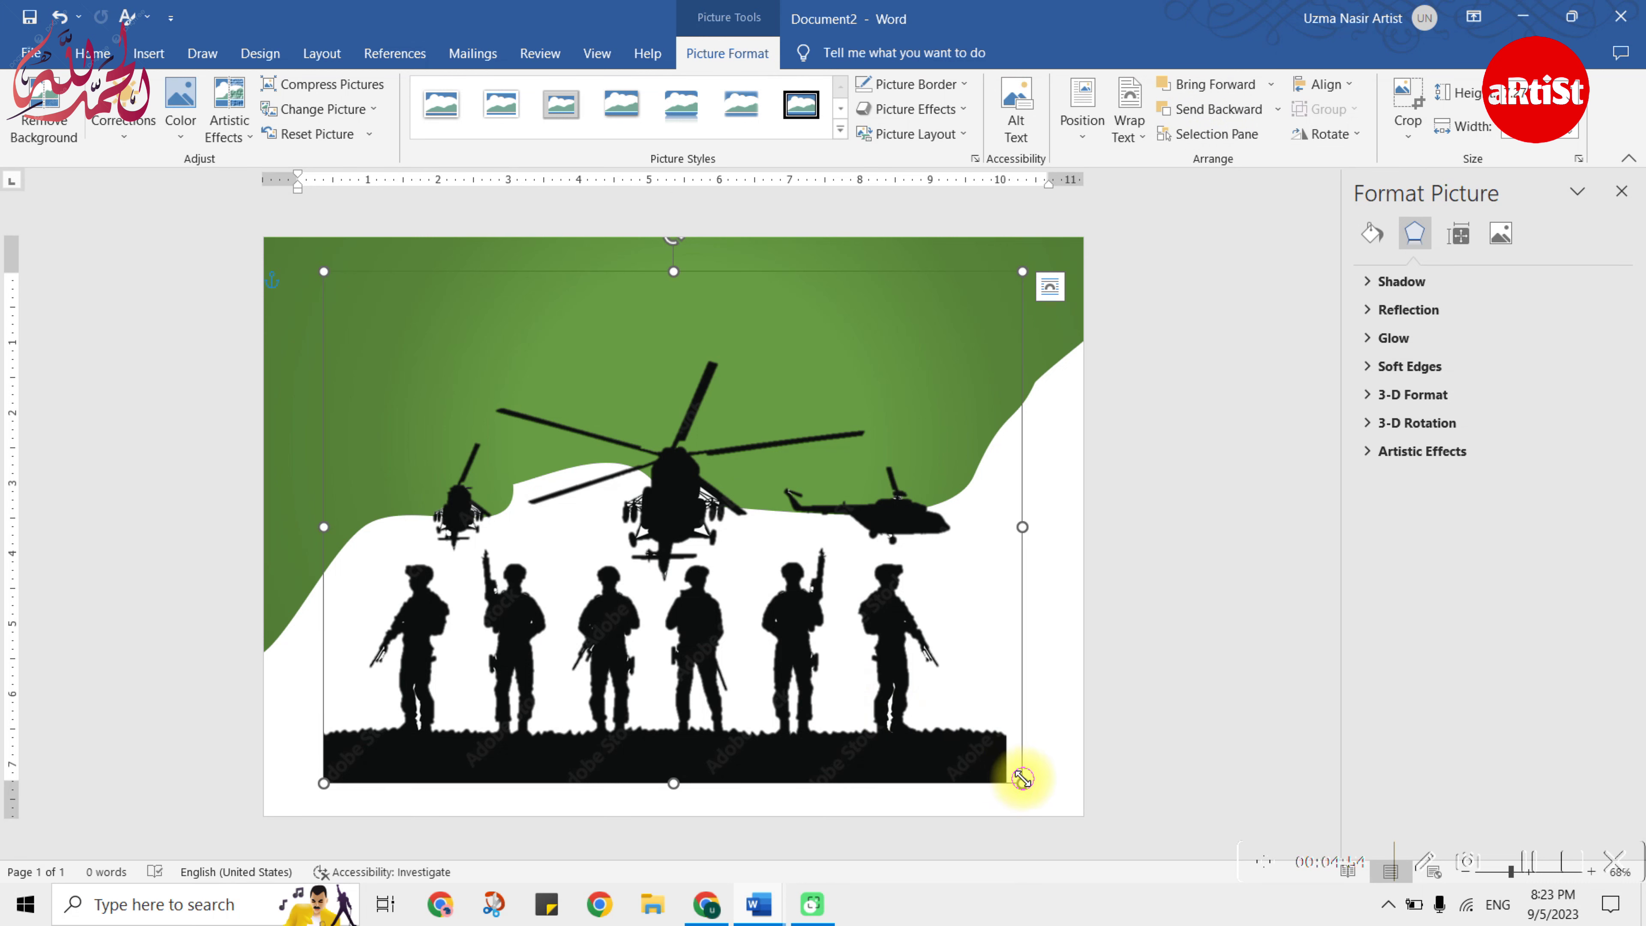
{"action": "left_click_drag", "start_coordinate": [1023, 777], "coordinate": [1089, 809]}
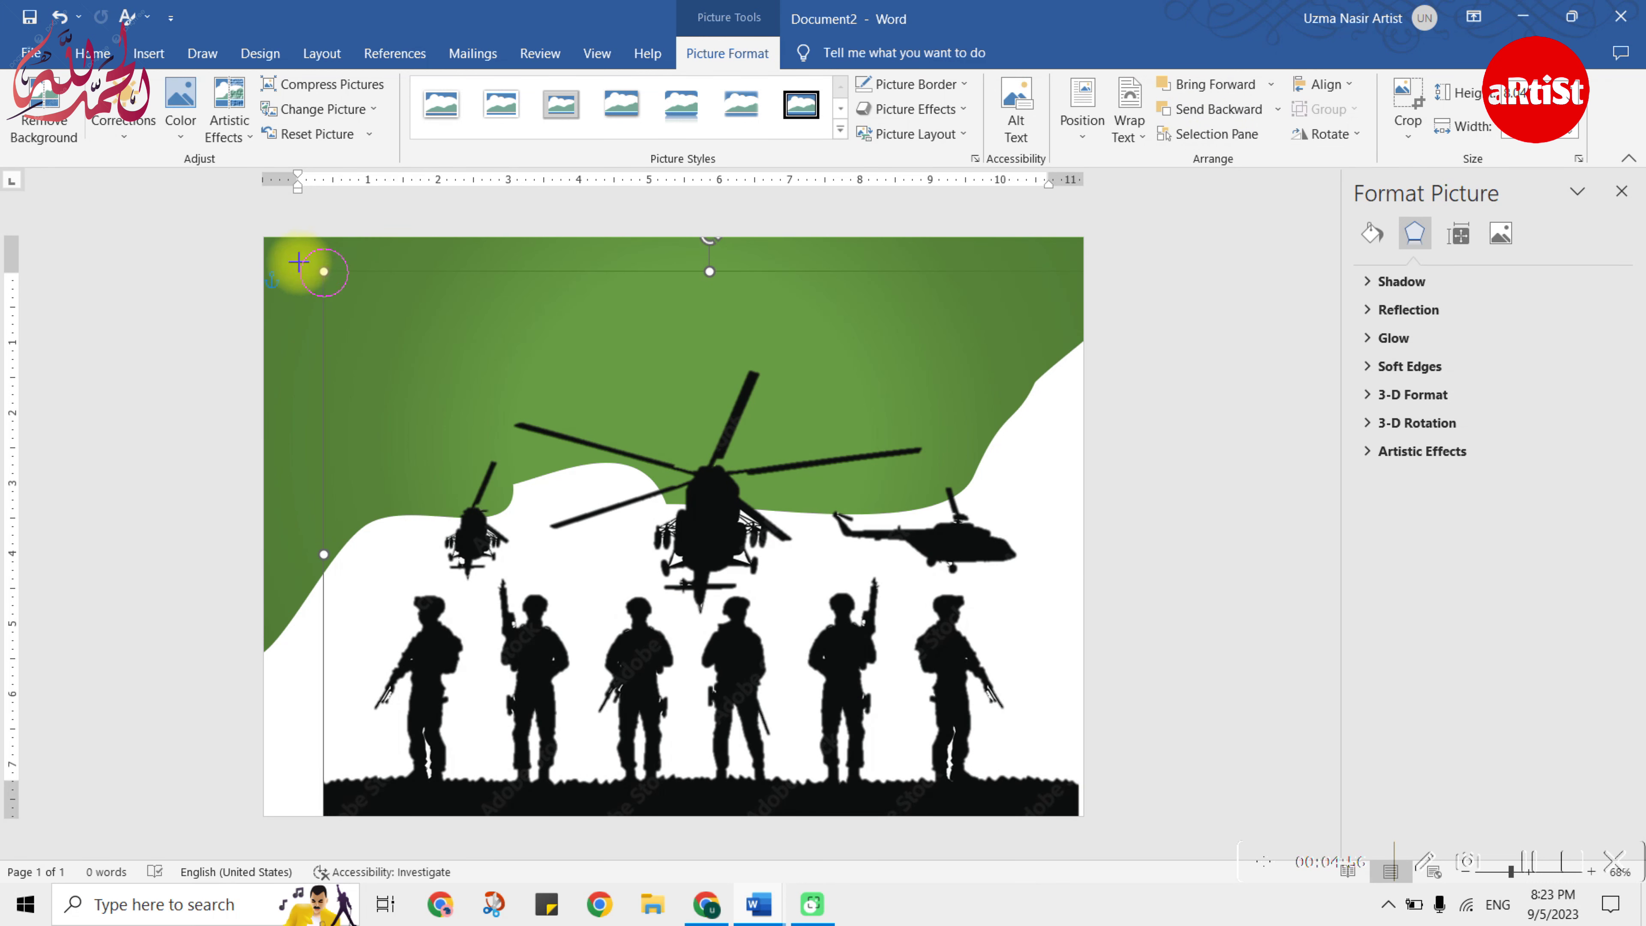
{"action": "left_click_drag", "start_coordinate": [313, 268], "coordinate": [213, 239]}
{"action": "left_click_drag", "start_coordinate": [625, 617], "coordinate": [815, 626]}
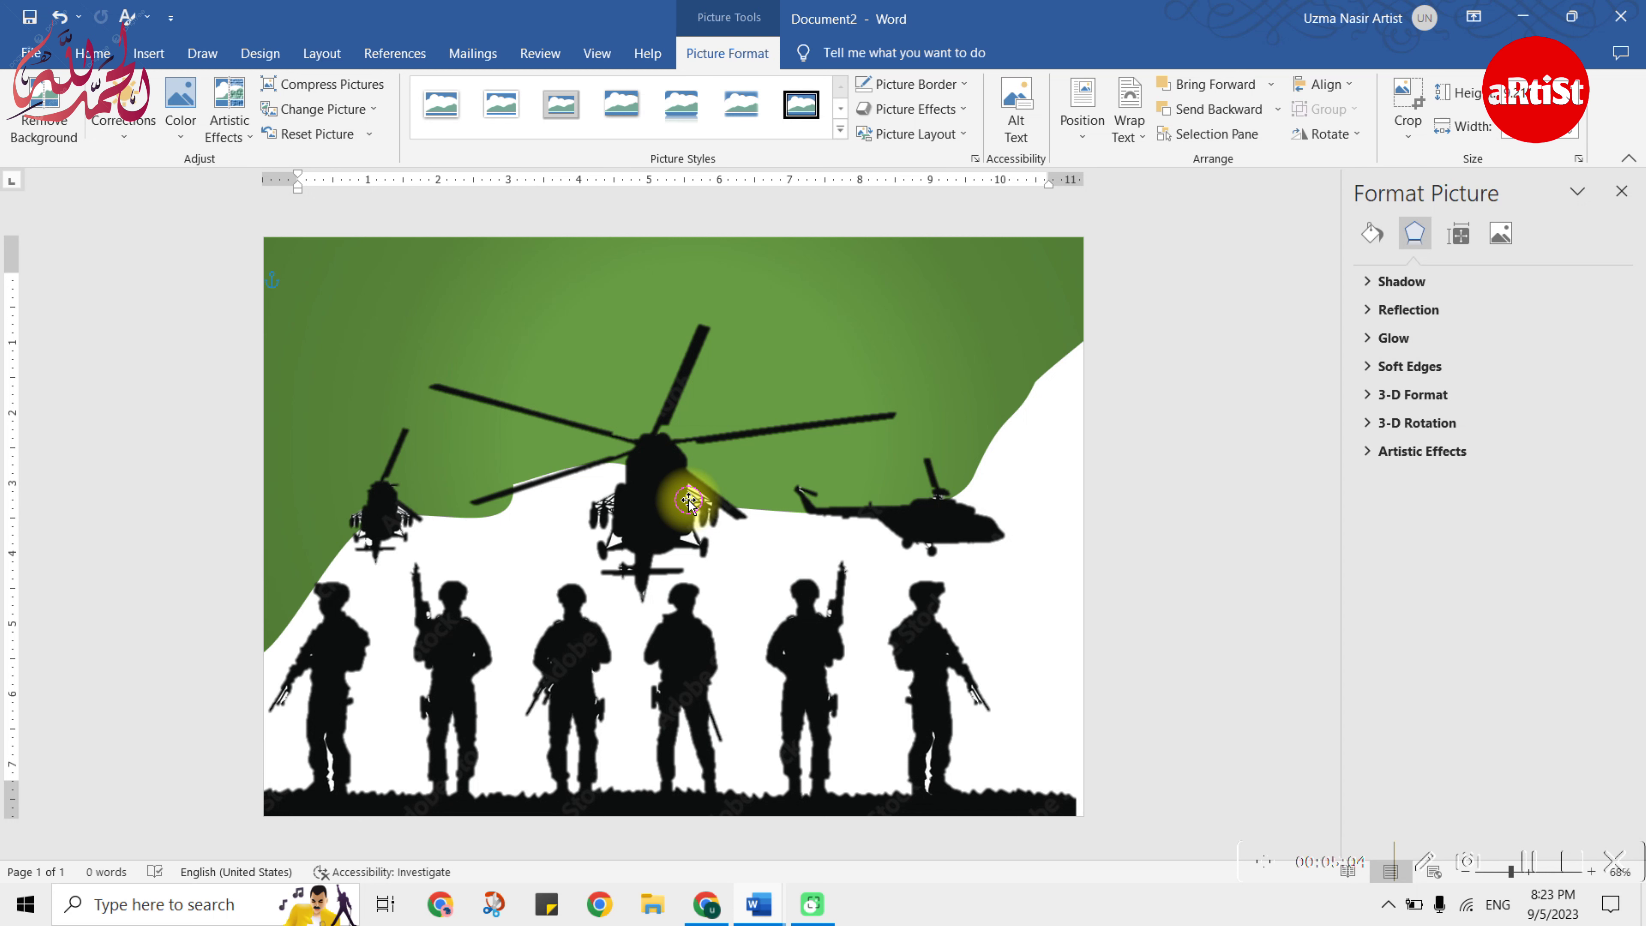
{"action": "left_click_drag", "start_coordinate": [688, 502], "coordinate": [751, 535]}
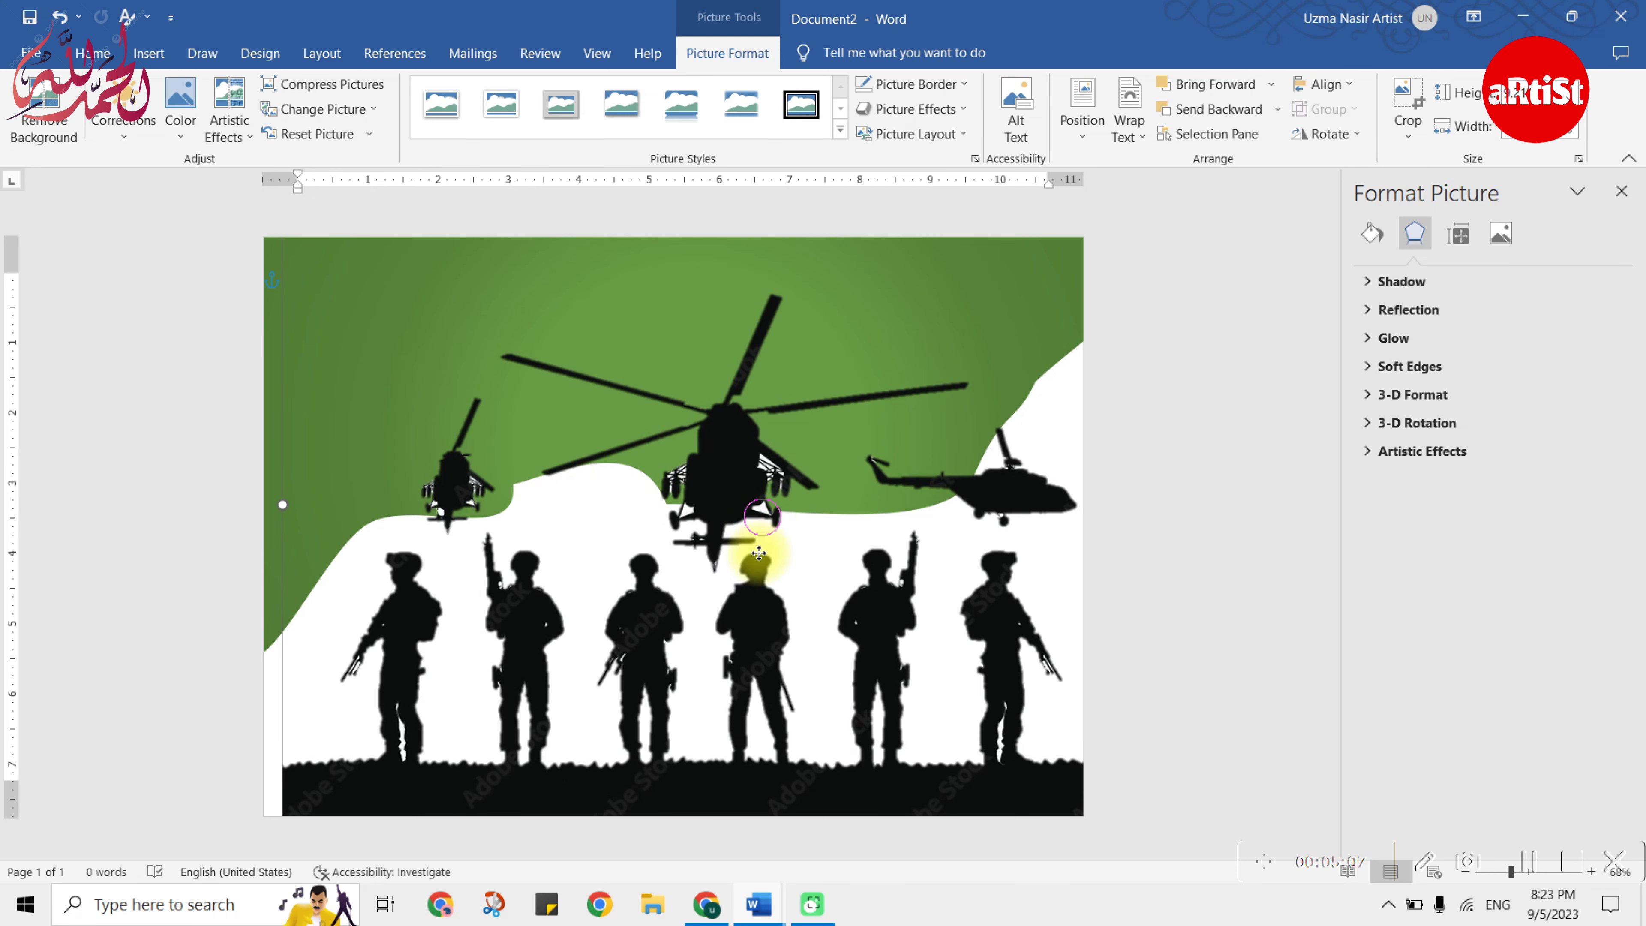
{"action": "mouse_move", "coordinate": [271, 249]}
{"action": "left_mouse_down"}
{"action": "mouse_move", "coordinate": [504, 644]}
{"action": "mouse_move", "coordinate": [483, 616]}
{"action": "left_mouse_up"}
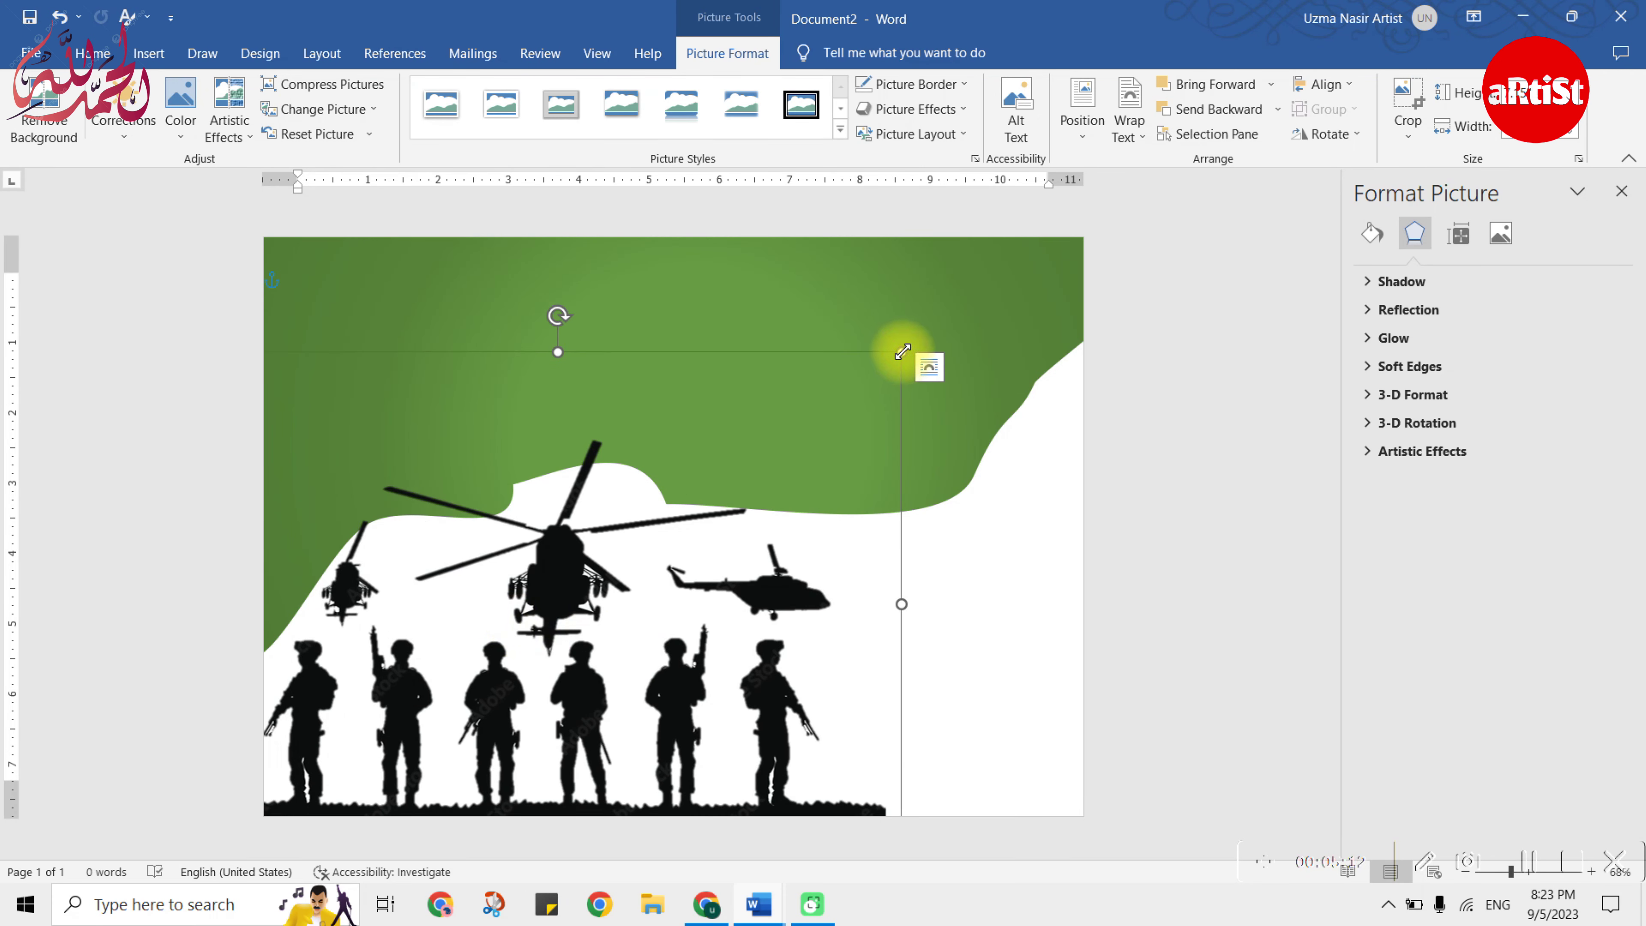
{"action": "left_click_drag", "start_coordinate": [902, 352], "coordinate": [883, 356]}
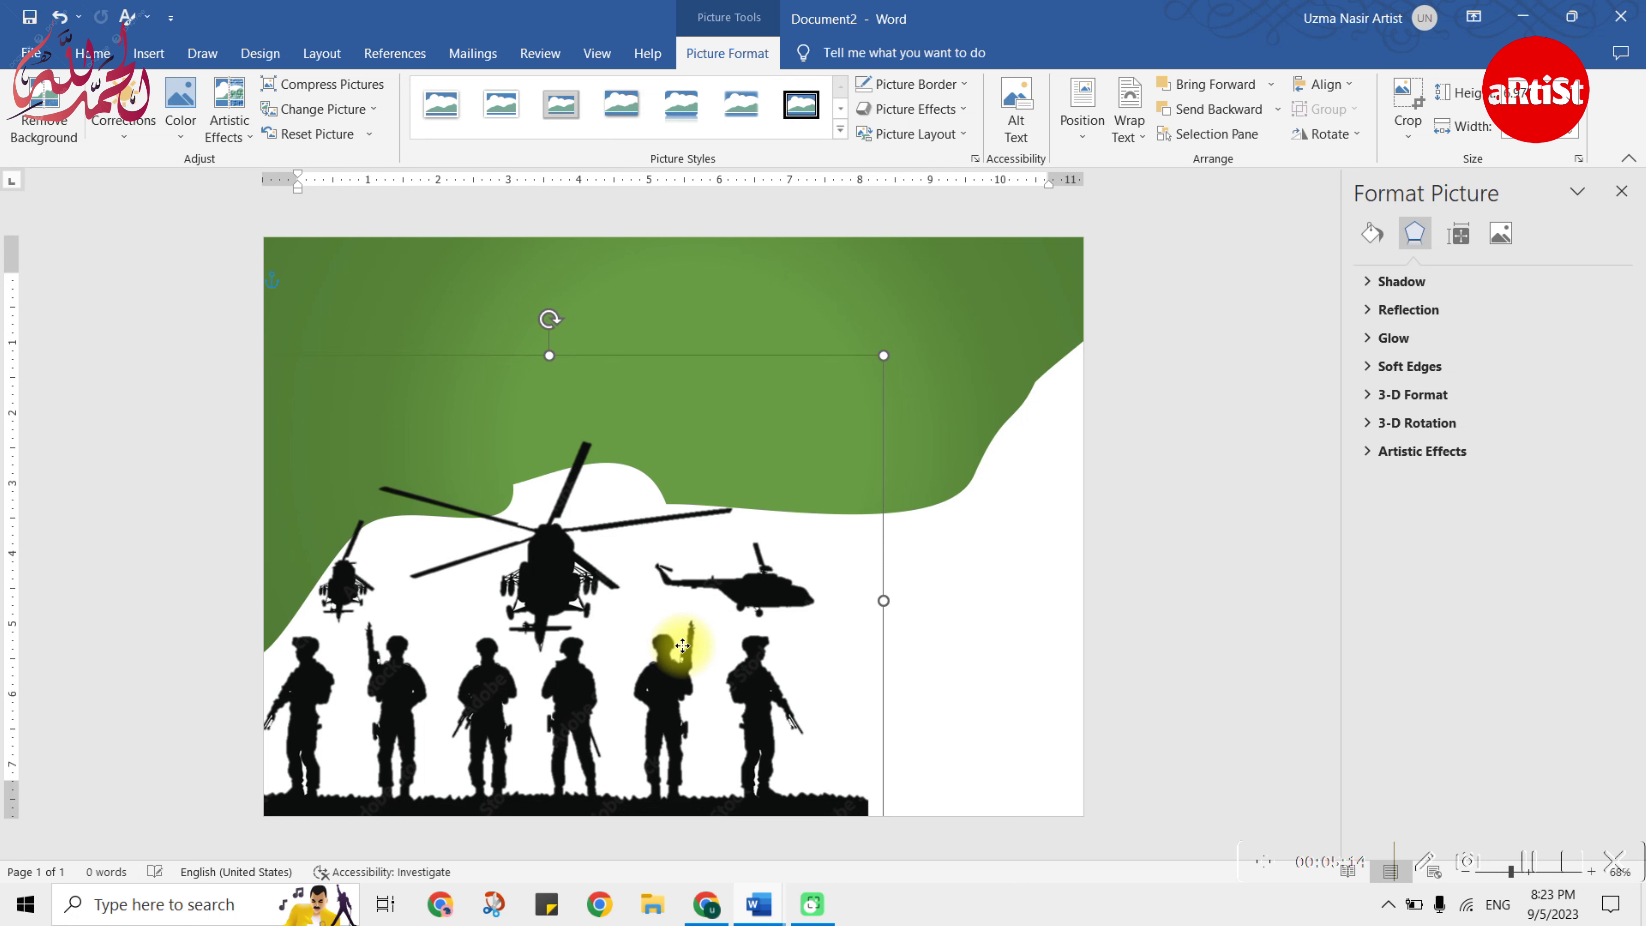
{"action": "left_click", "coordinate": [1223, 541]}
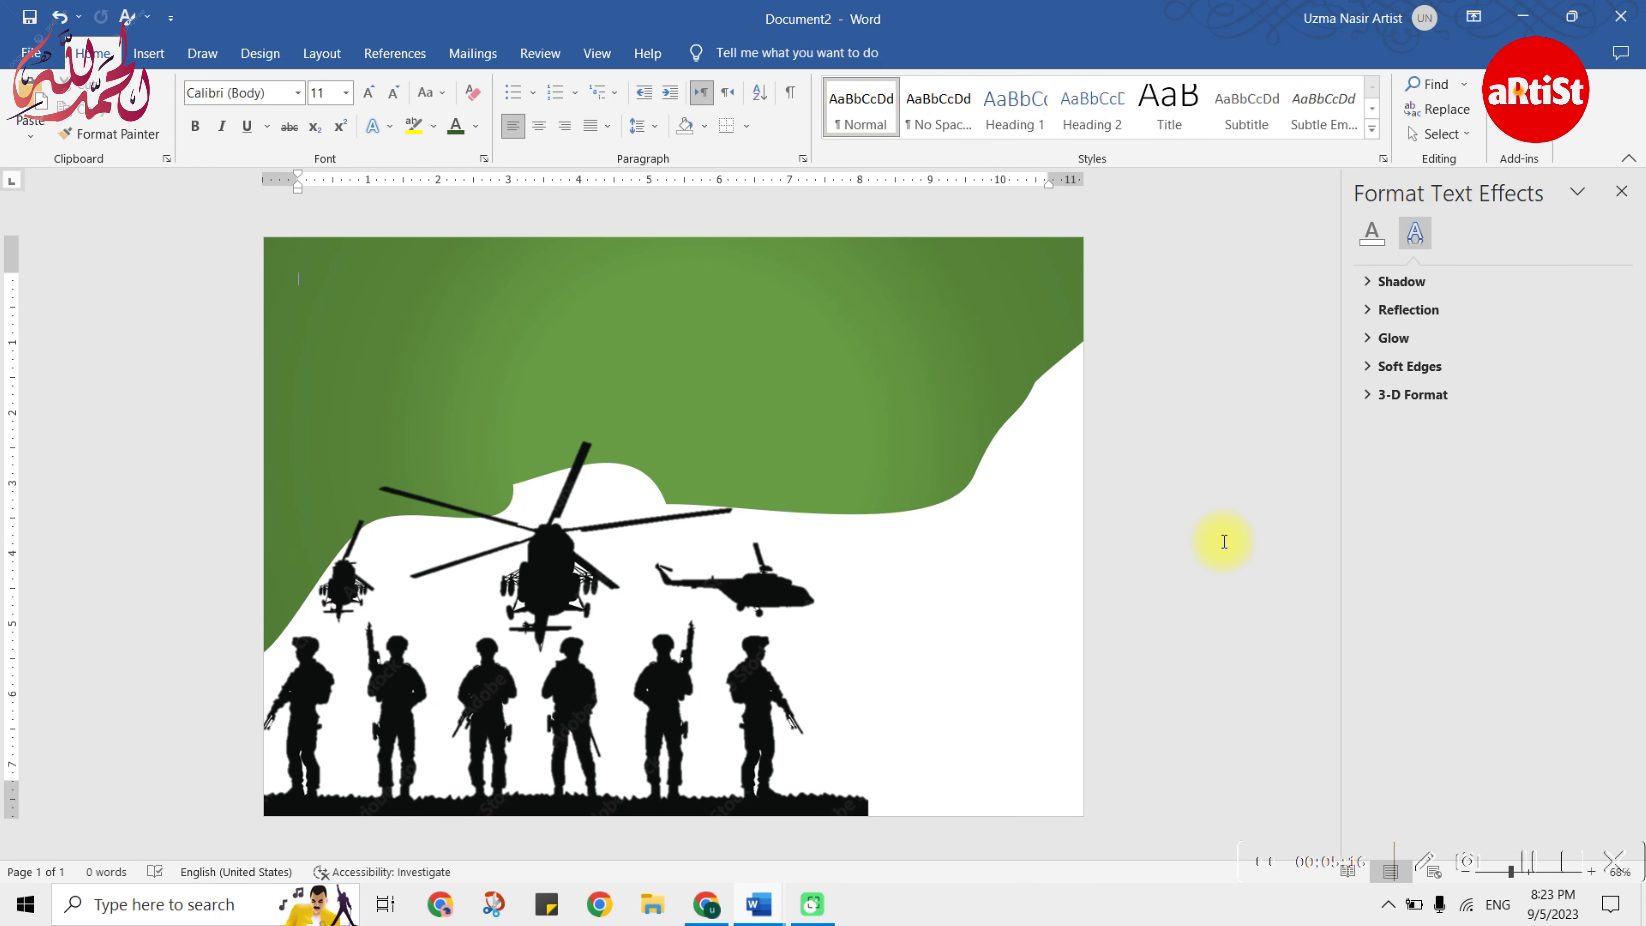
- Draw a rectangle strip along the bottom-right page edge and fill it black
{"action": "left_click", "coordinate": [148, 55]}
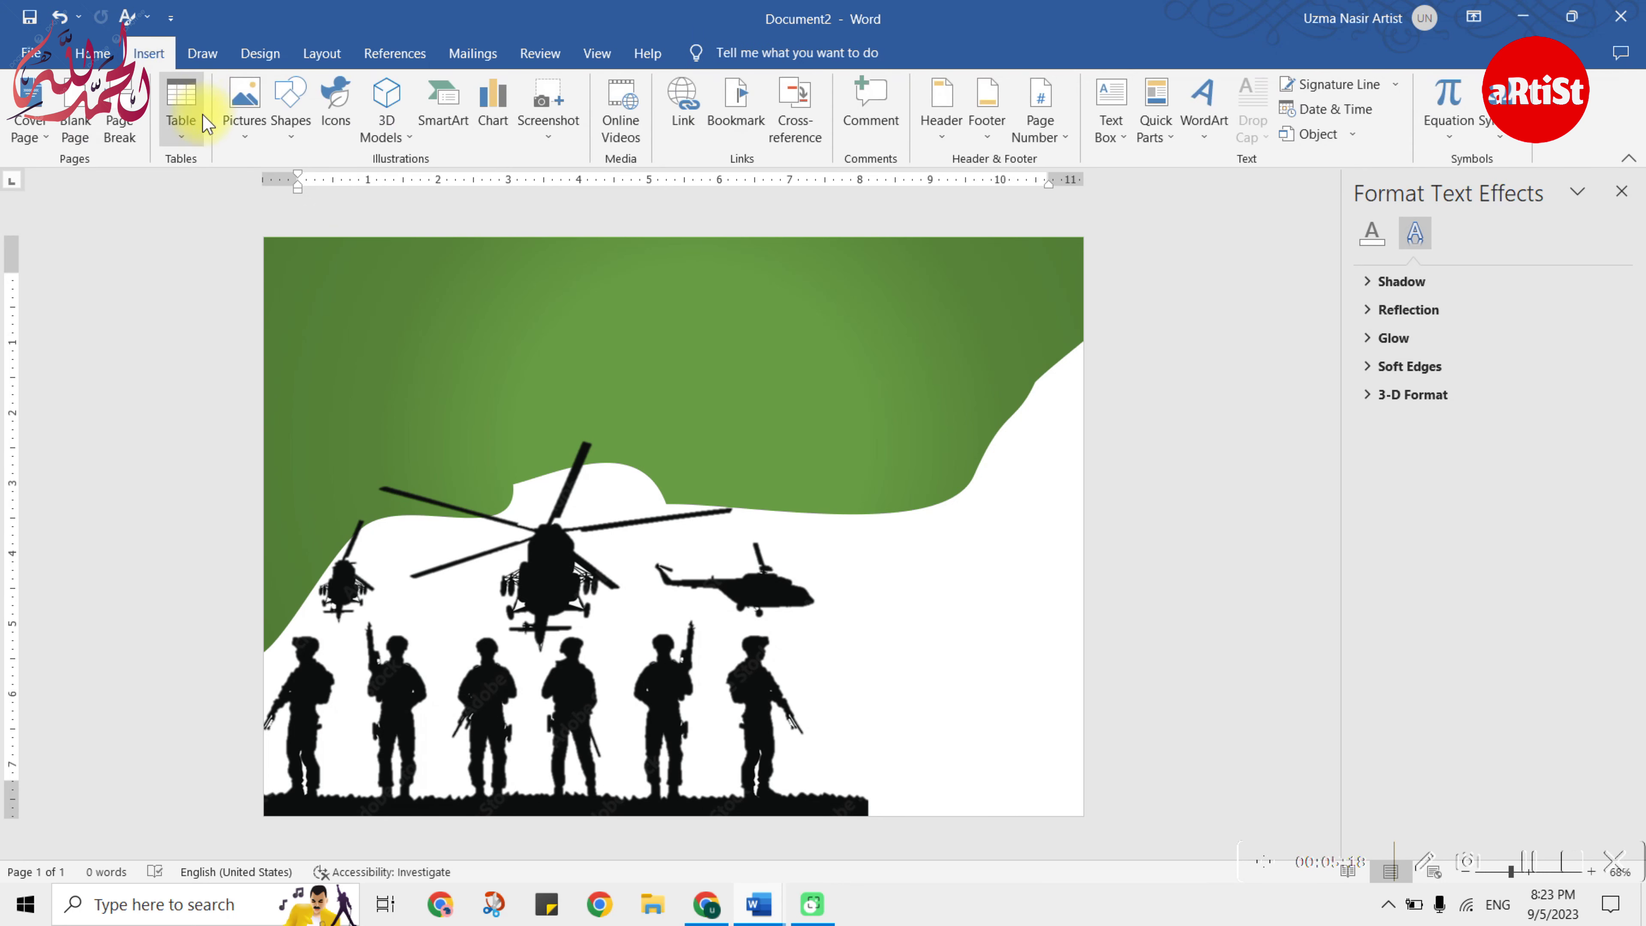
{"action": "left_click", "coordinate": [280, 126]}
{"action": "left_click", "coordinate": [338, 182]}
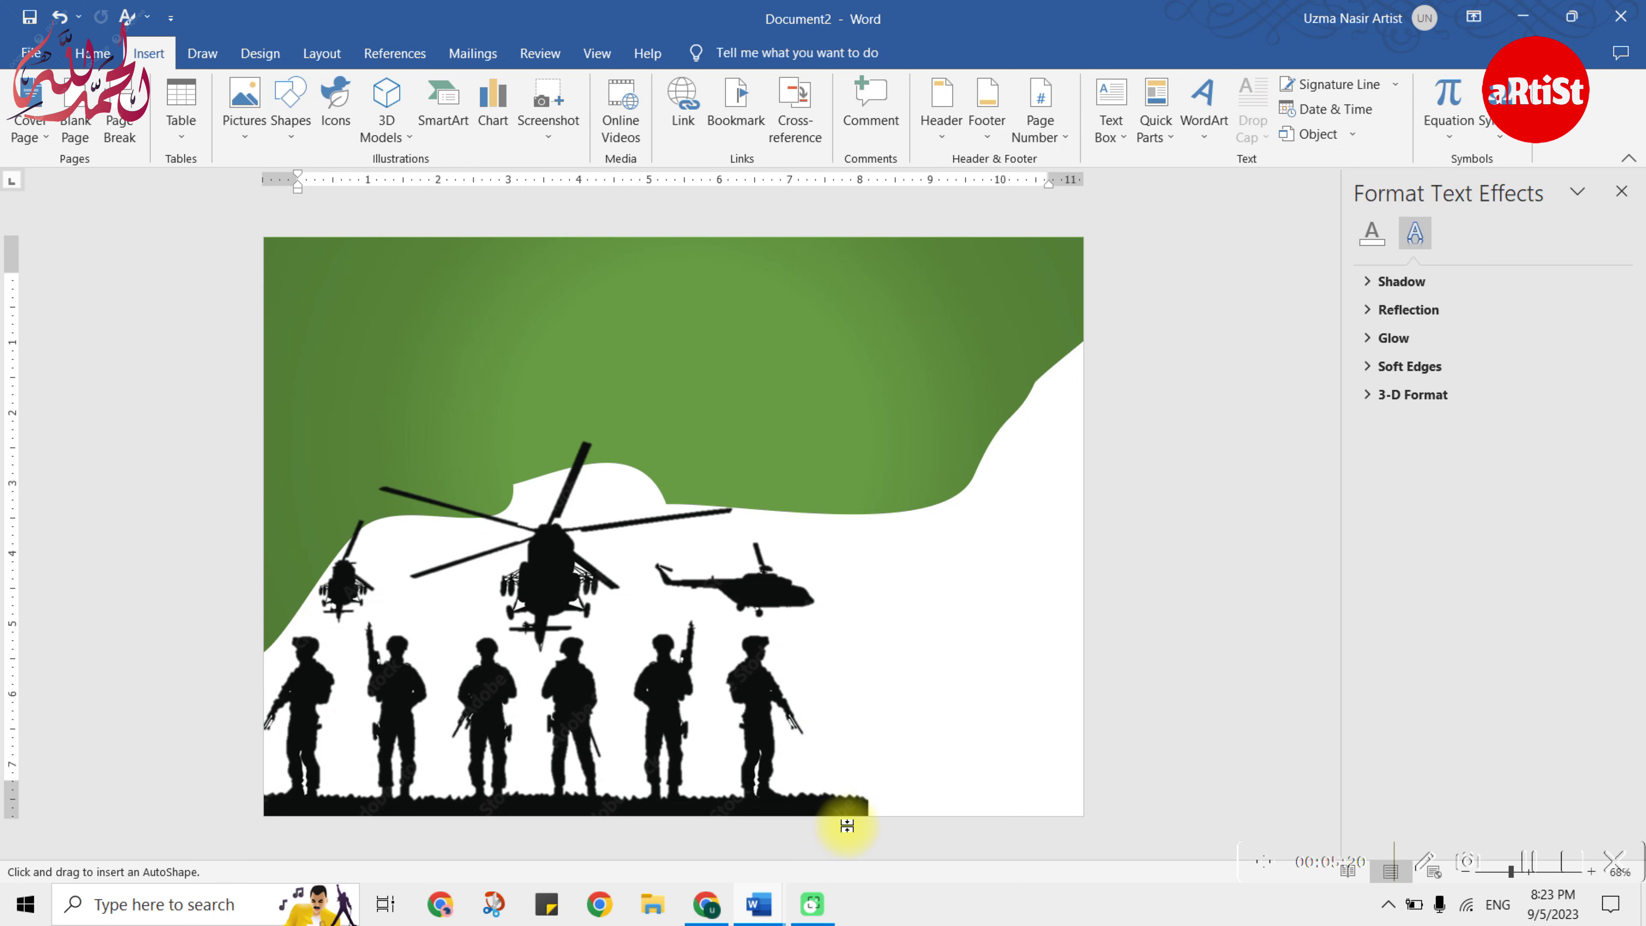
{"action": "left_click_drag", "start_coordinate": [844, 802], "coordinate": [1113, 826]}
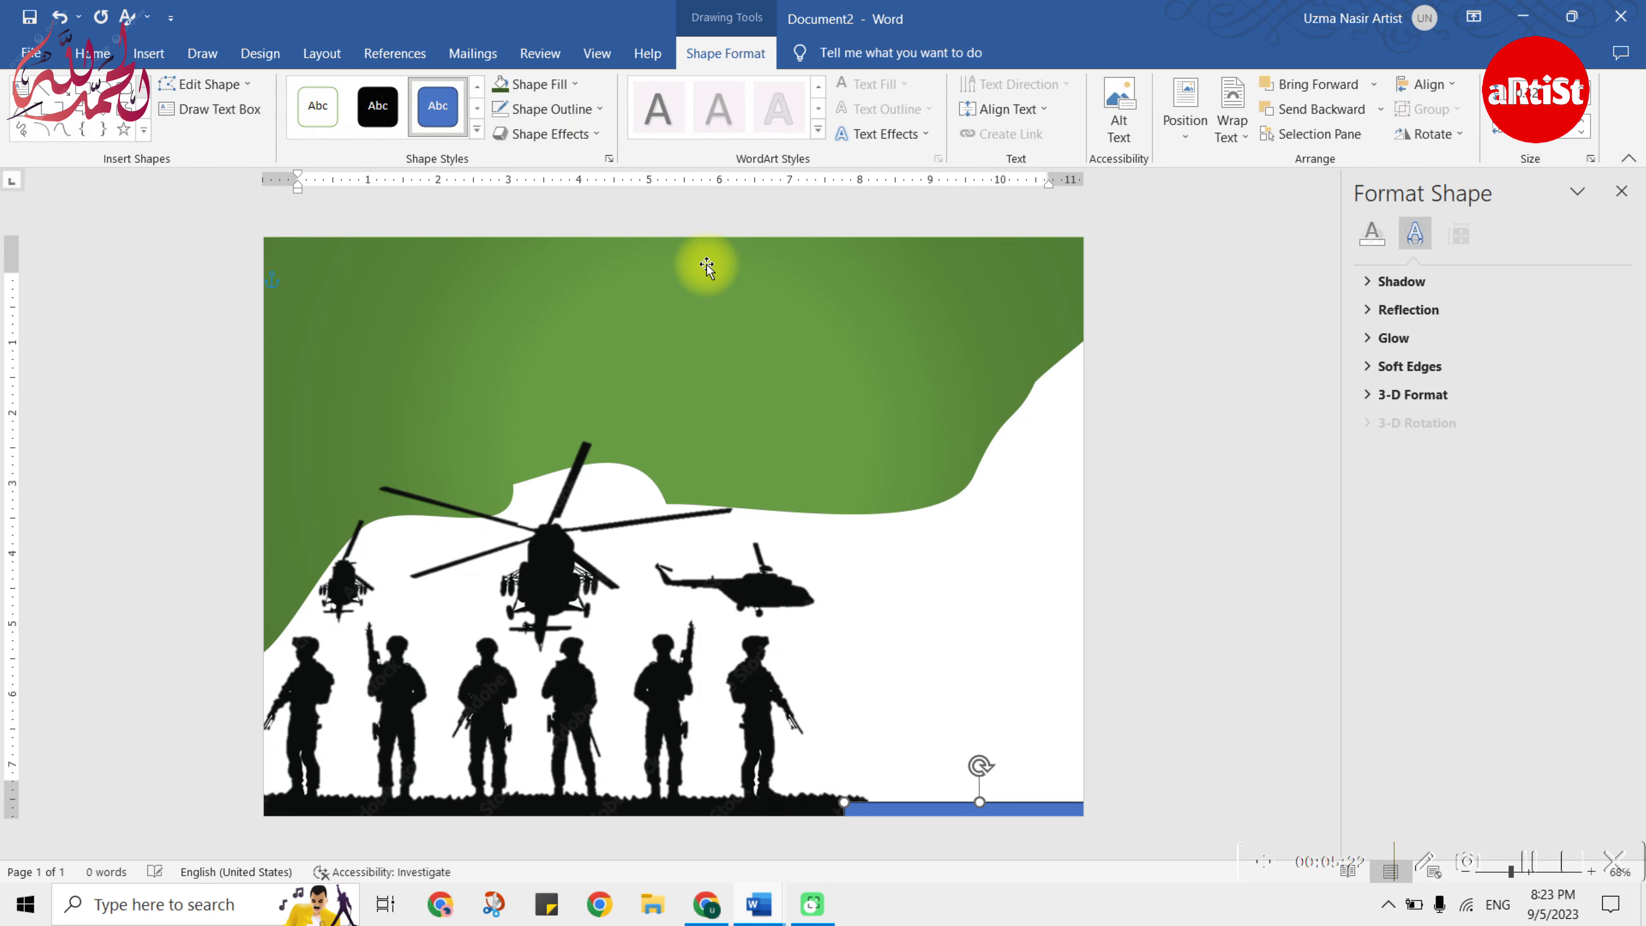
{"action": "left_click", "coordinate": [532, 84]}
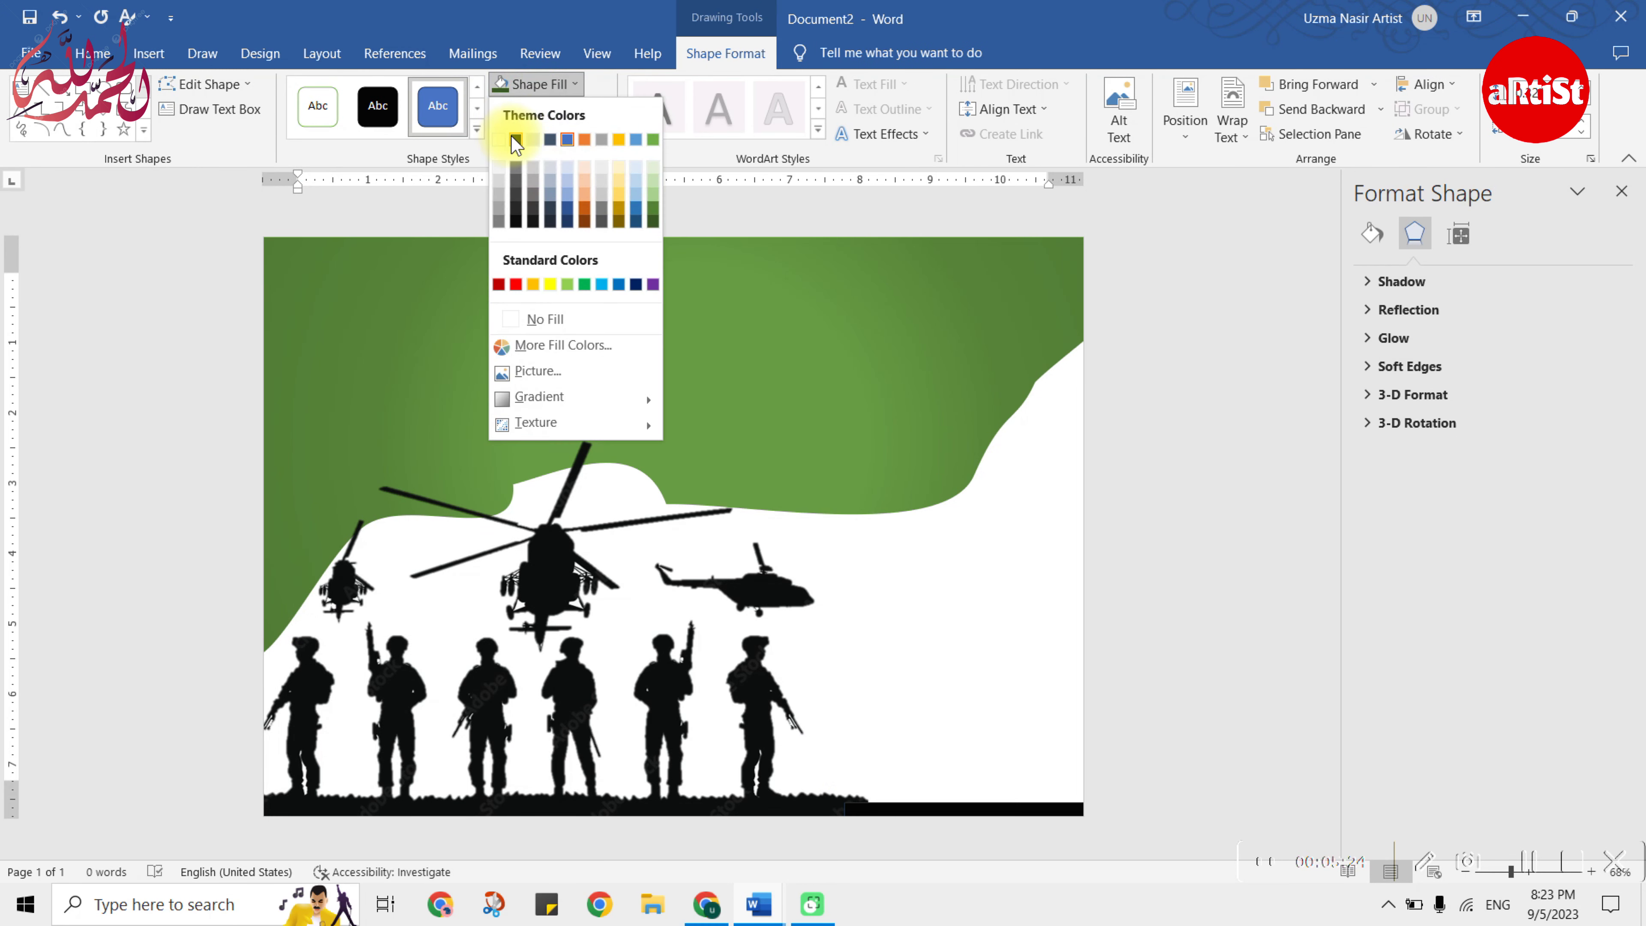
{"action": "left_click", "coordinate": [512, 137]}
- Set the black bar's outline so it shows no visible border
{"action": "left_click", "coordinate": [1185, 730]}
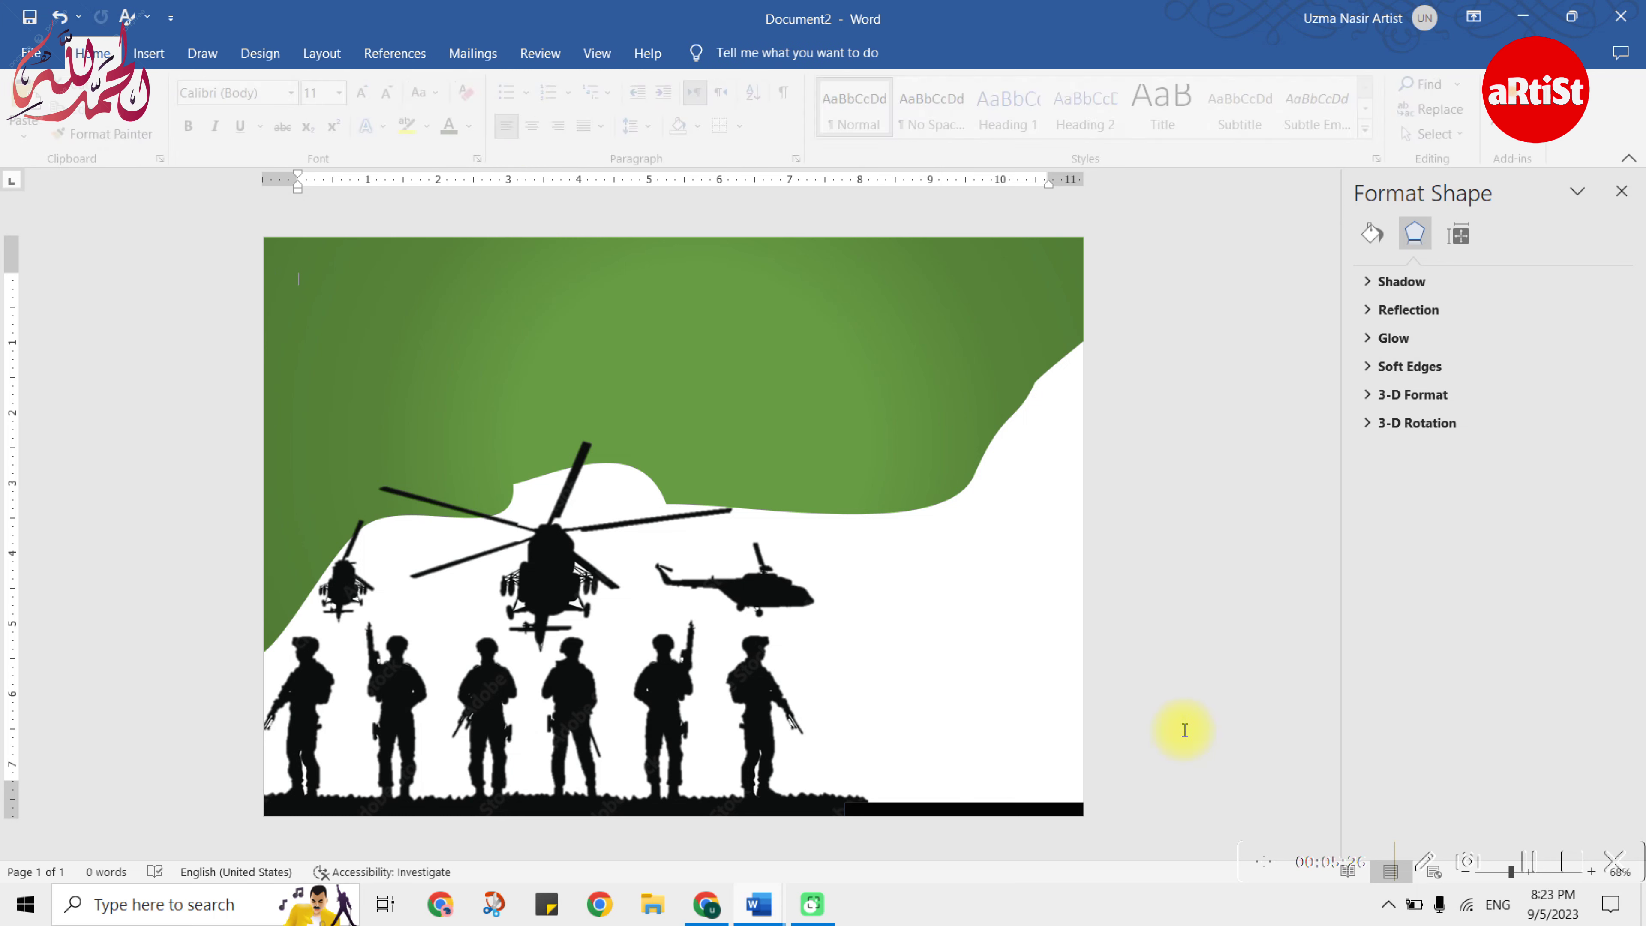
{"action": "left_click", "coordinate": [893, 807]}
{"action": "left_click", "coordinate": [725, 54]}
{"action": "left_click", "coordinate": [550, 108]}
{"action": "left_click", "coordinate": [557, 344]}
{"action": "left_click", "coordinate": [1099, 484]}
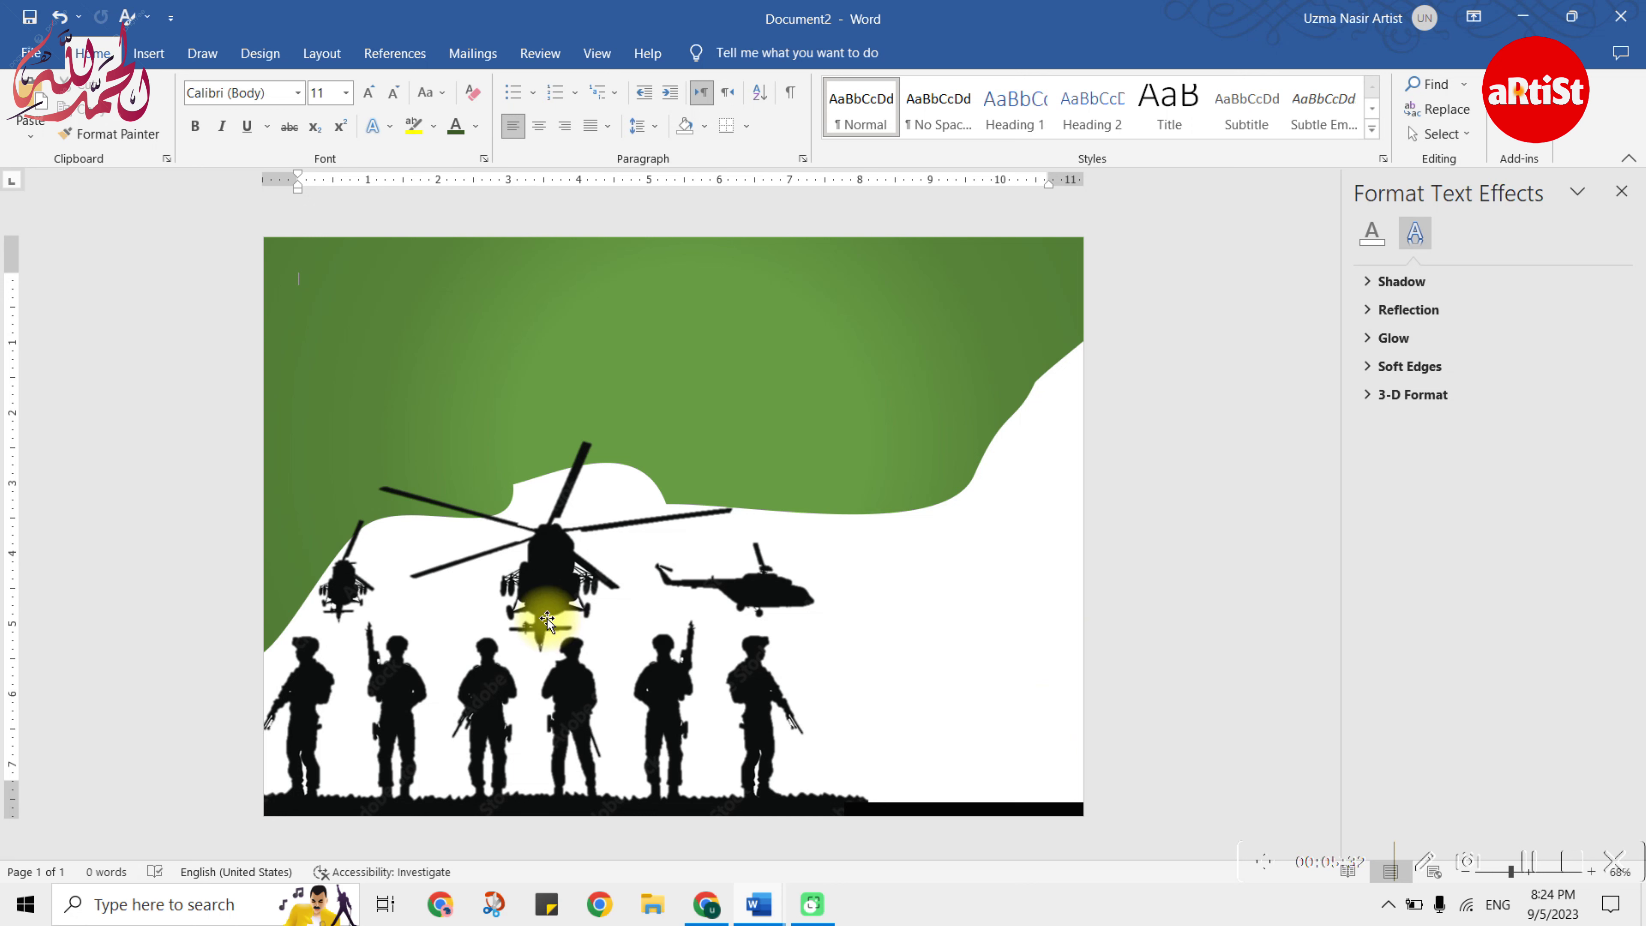
- Browse Chrome's image results and preview the 6th September PNGkit logo
{"action": "key", "text": "alt+Tab"}
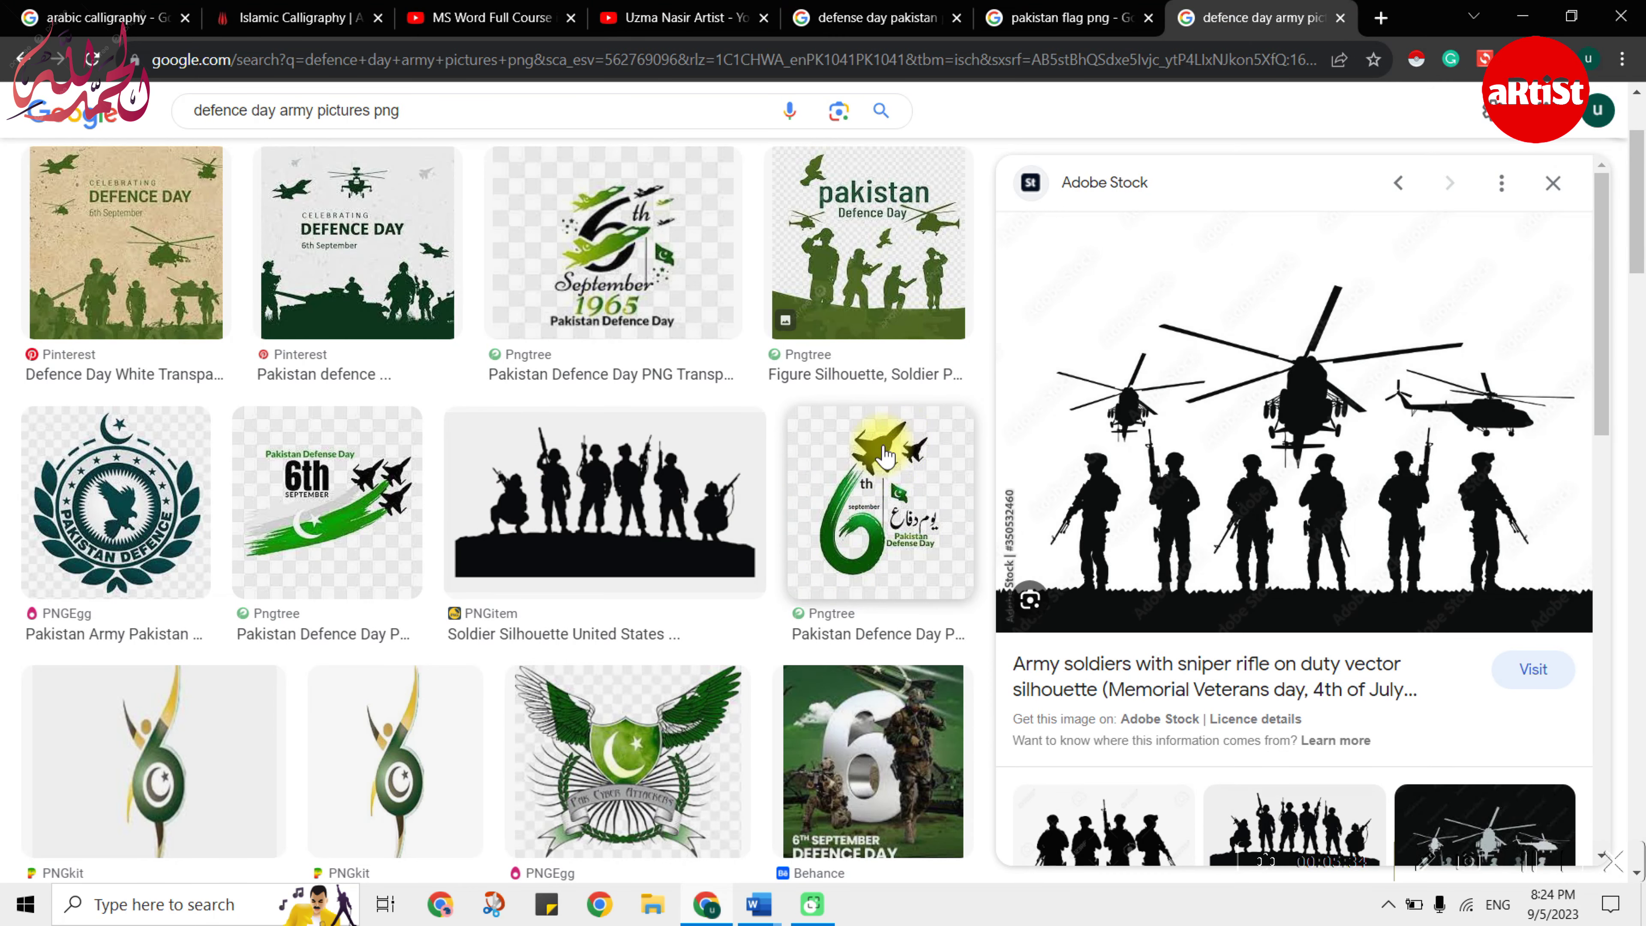
{"action": "scroll", "coordinate": [186, 591], "scroll_direction": "down", "scroll_amount": 3}
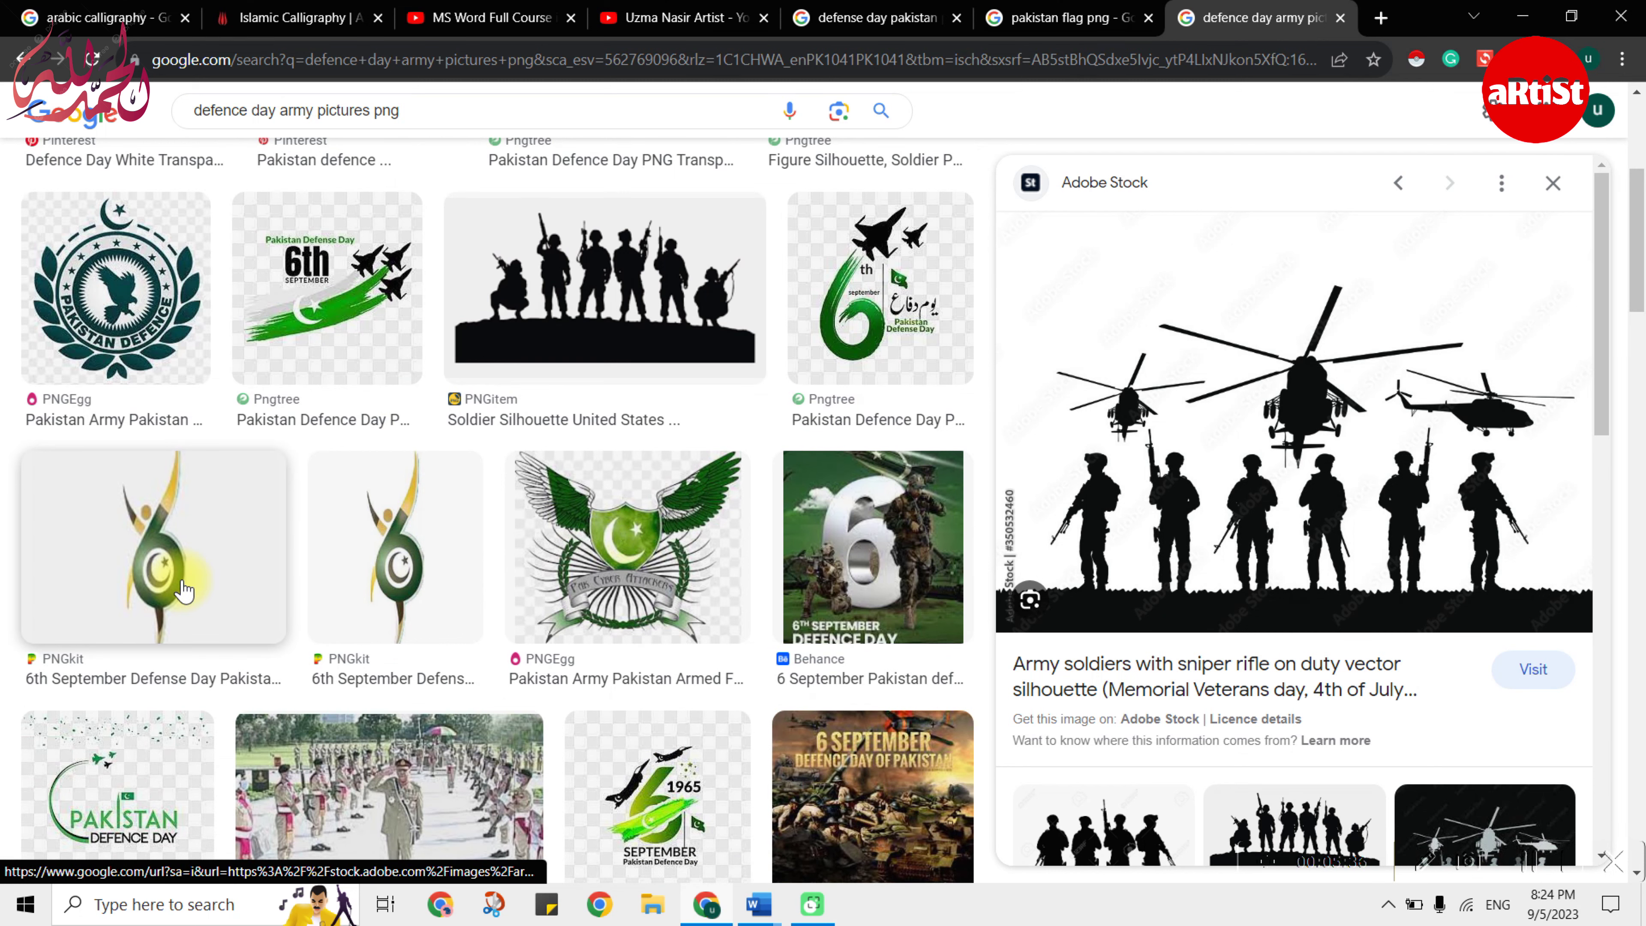
{"action": "left_click", "coordinate": [378, 545]}
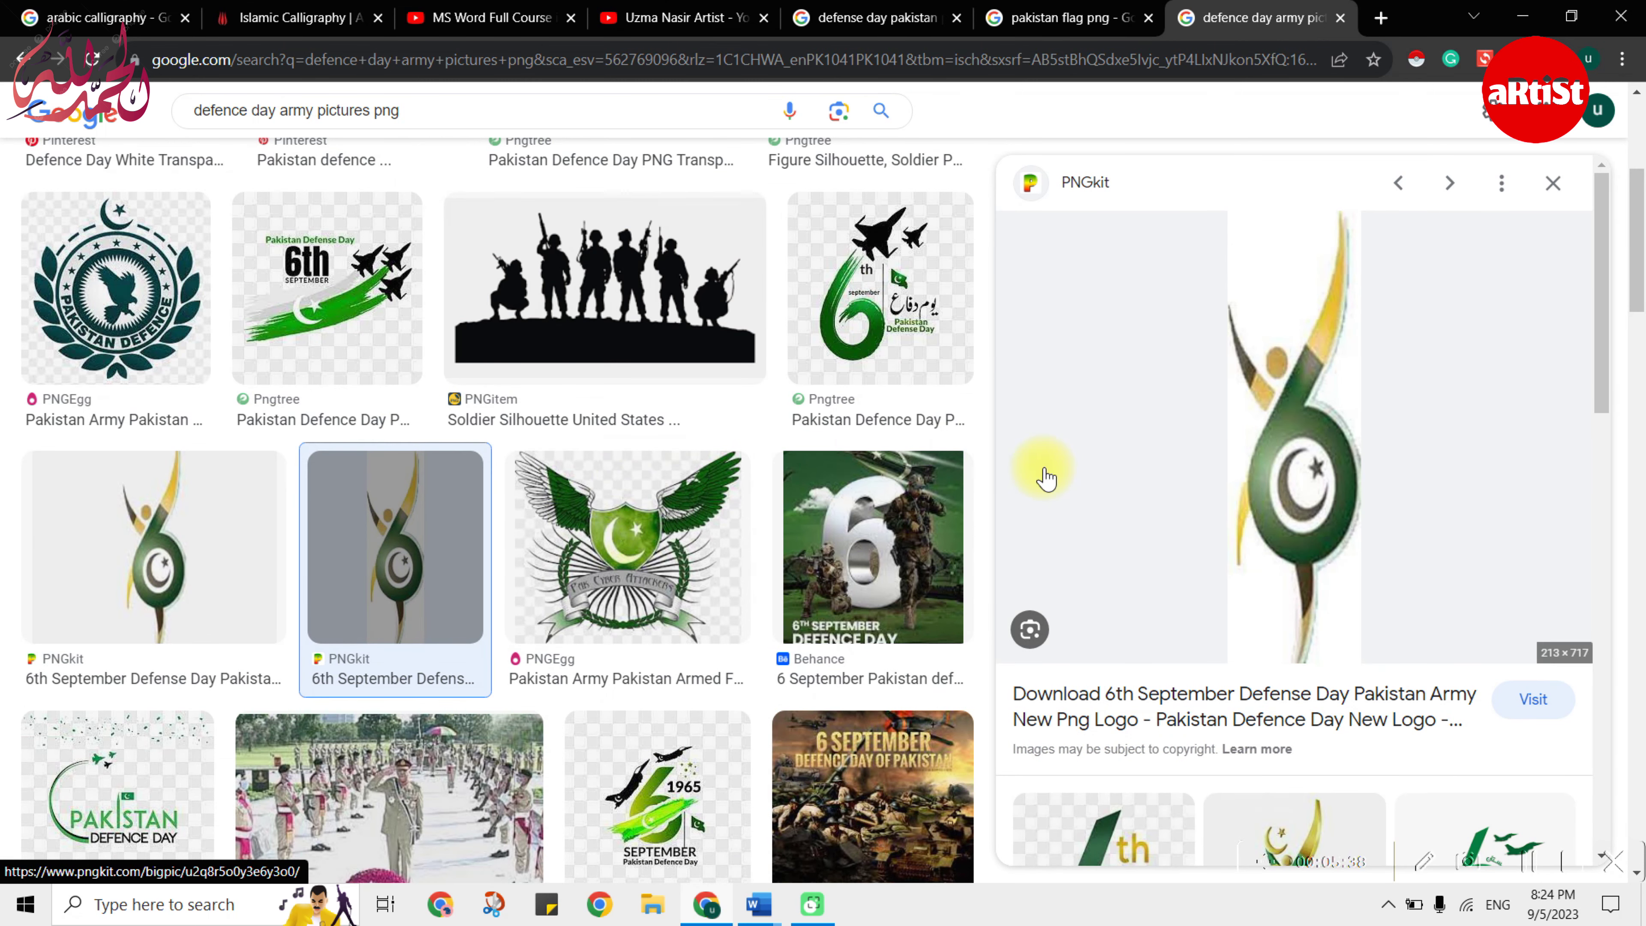
{"action": "scroll", "coordinate": [1046, 479], "scroll_direction": "down", "scroll_amount": 5}
{"action": "scroll", "coordinate": [1260, 473], "scroll_direction": "down", "scroll_amount": 2}
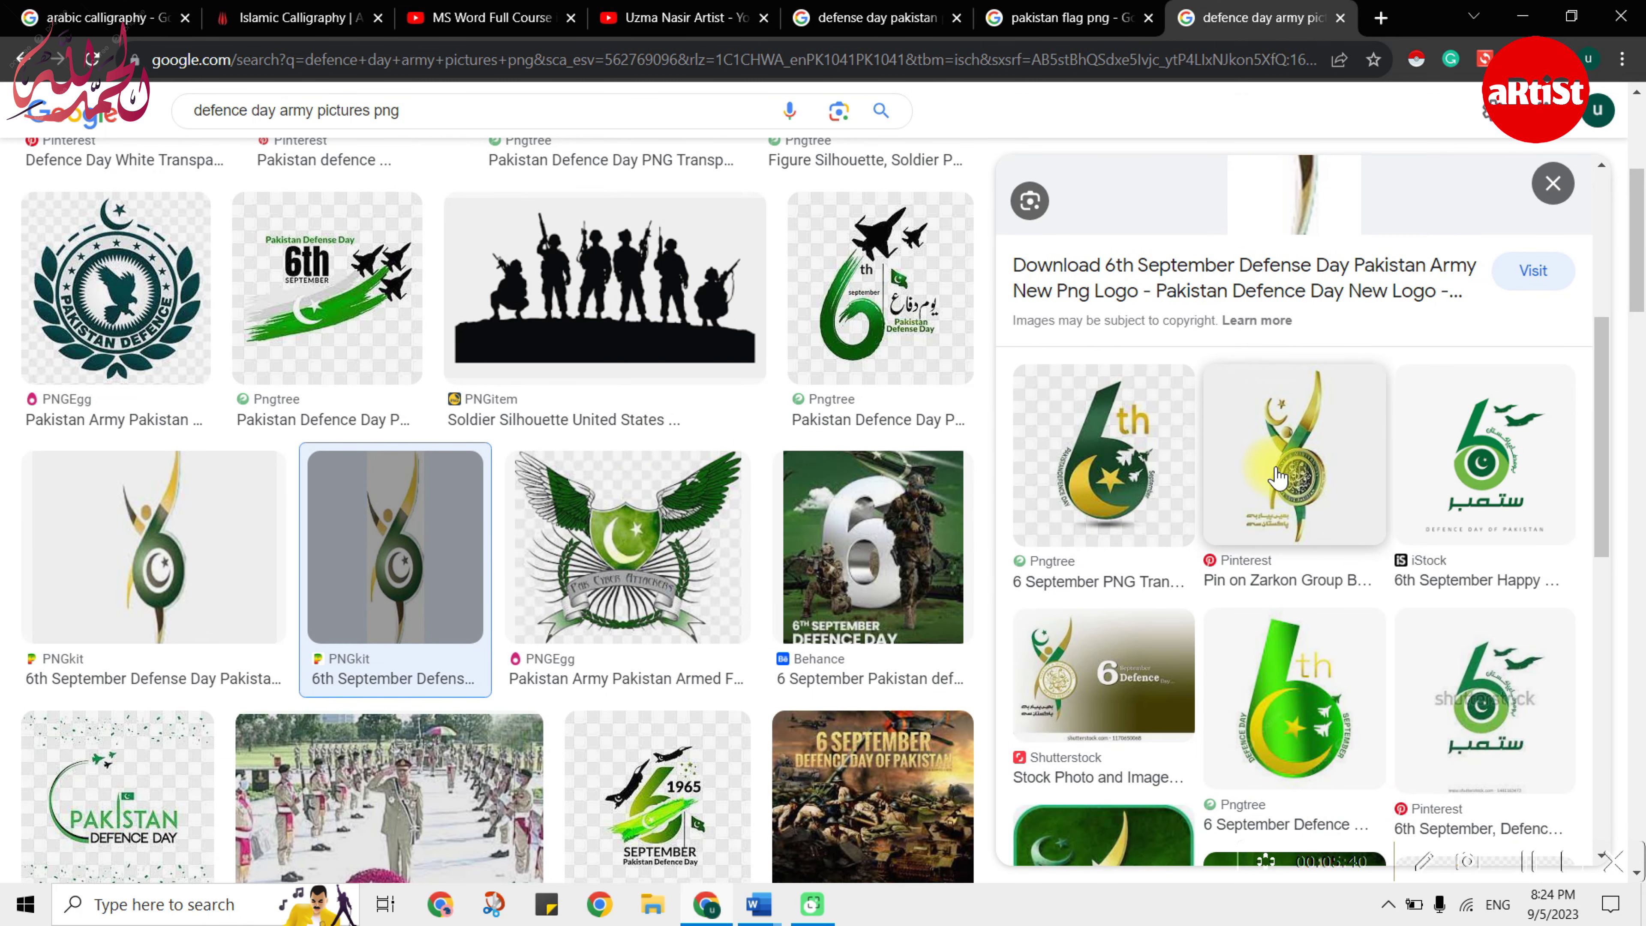
- Copy the Defence & Martyrs Day medal image from its Pinterest preview
{"action": "left_click", "coordinate": [1329, 443]}
{"action": "right_click", "coordinate": [1309, 383]}
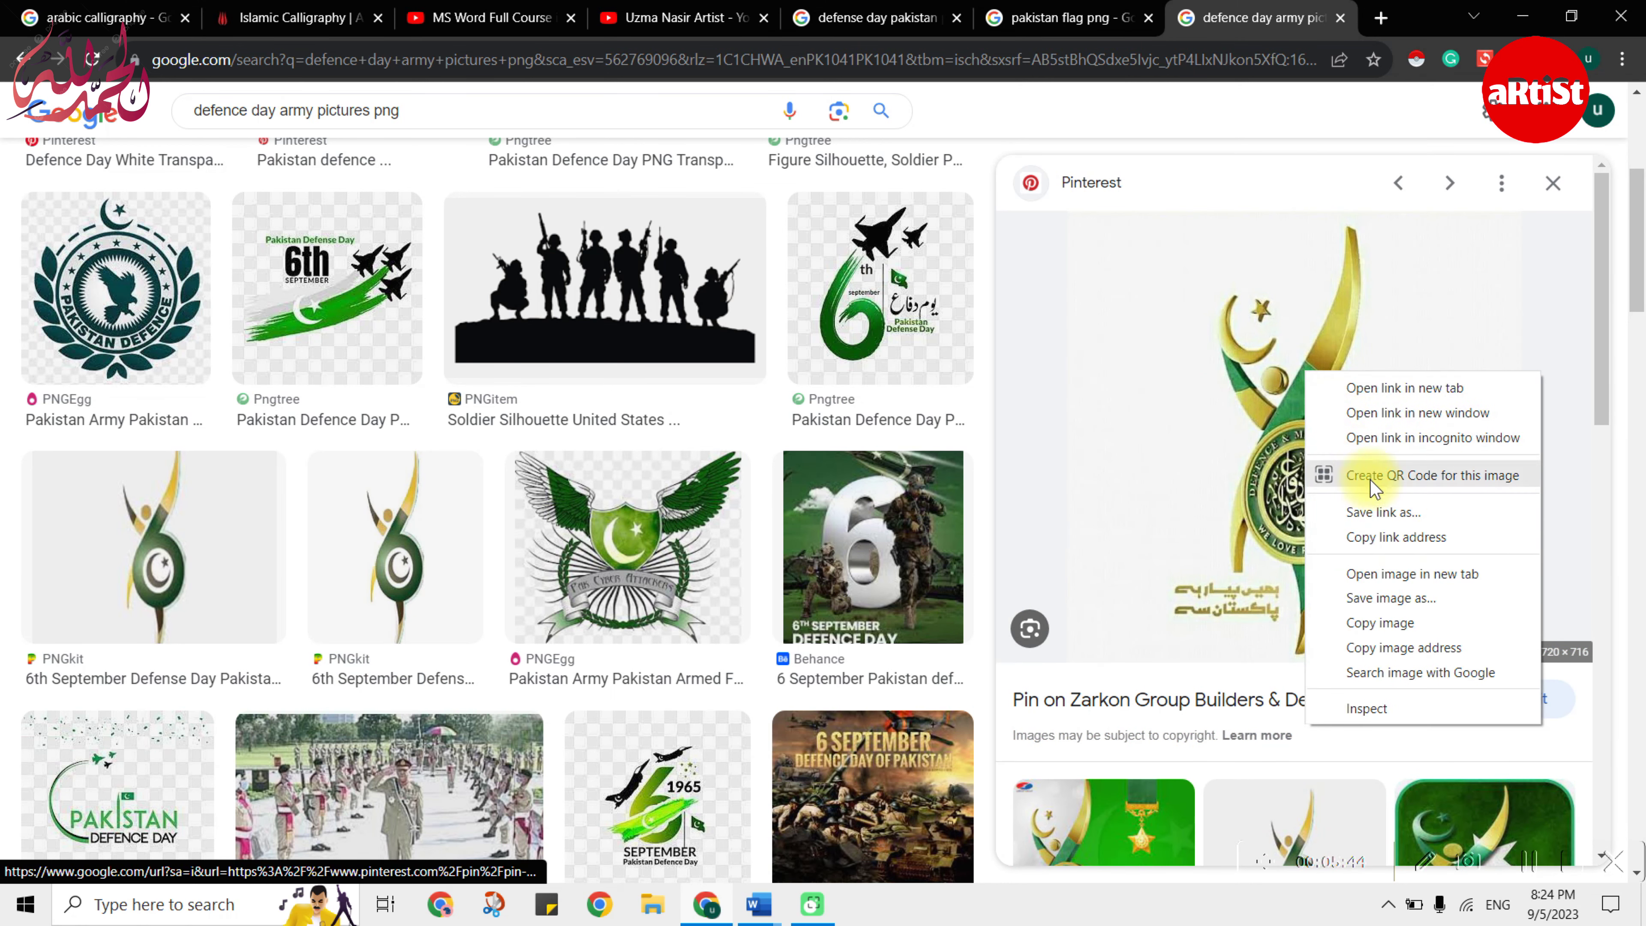
{"action": "left_click", "coordinate": [1386, 612]}
{"action": "key", "text": "alt+Tab"}
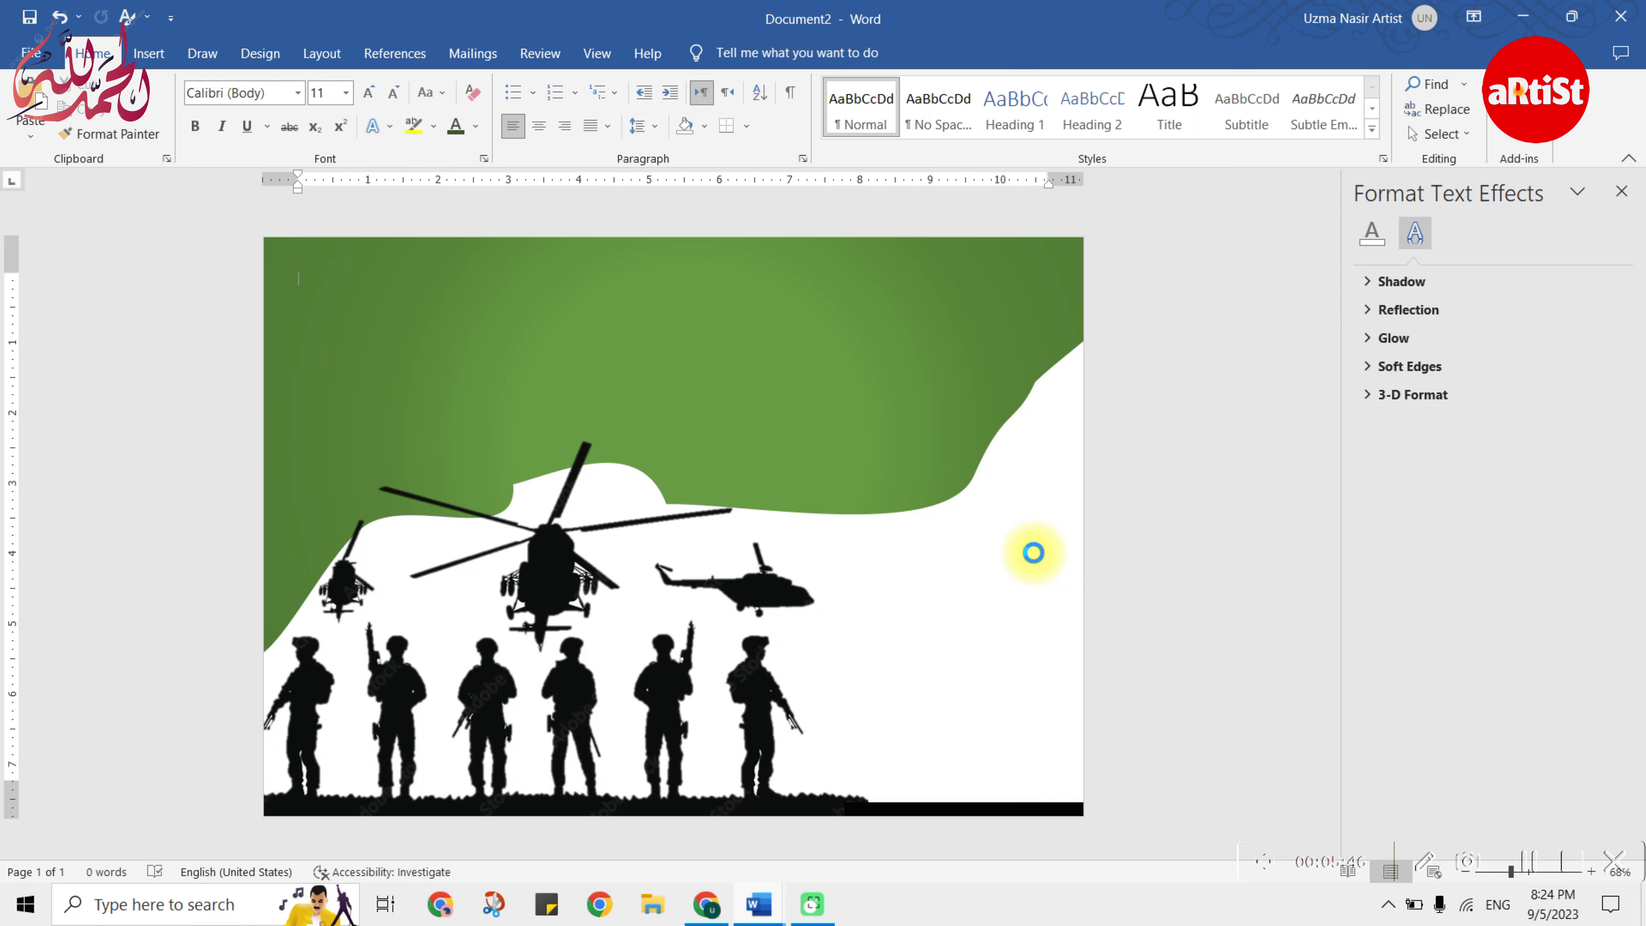
- Paste the medal image and make it float over the page, undoing an accidental move
{"action": "key", "text": "ctrl+v"}
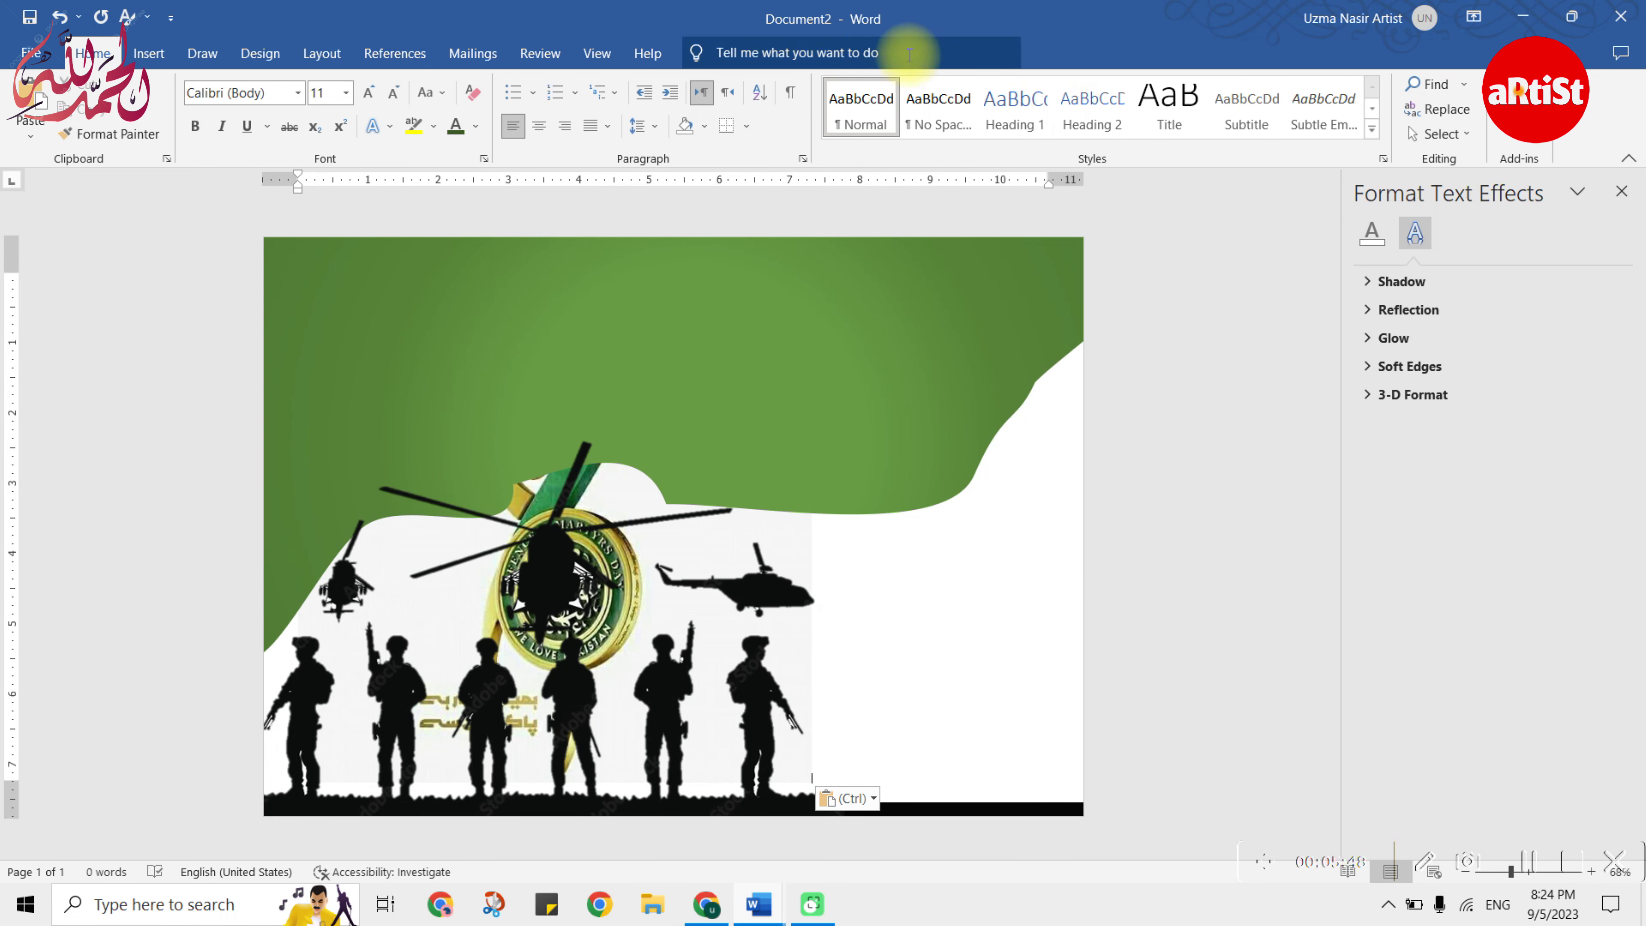
{"action": "left_click", "coordinate": [621, 488]}
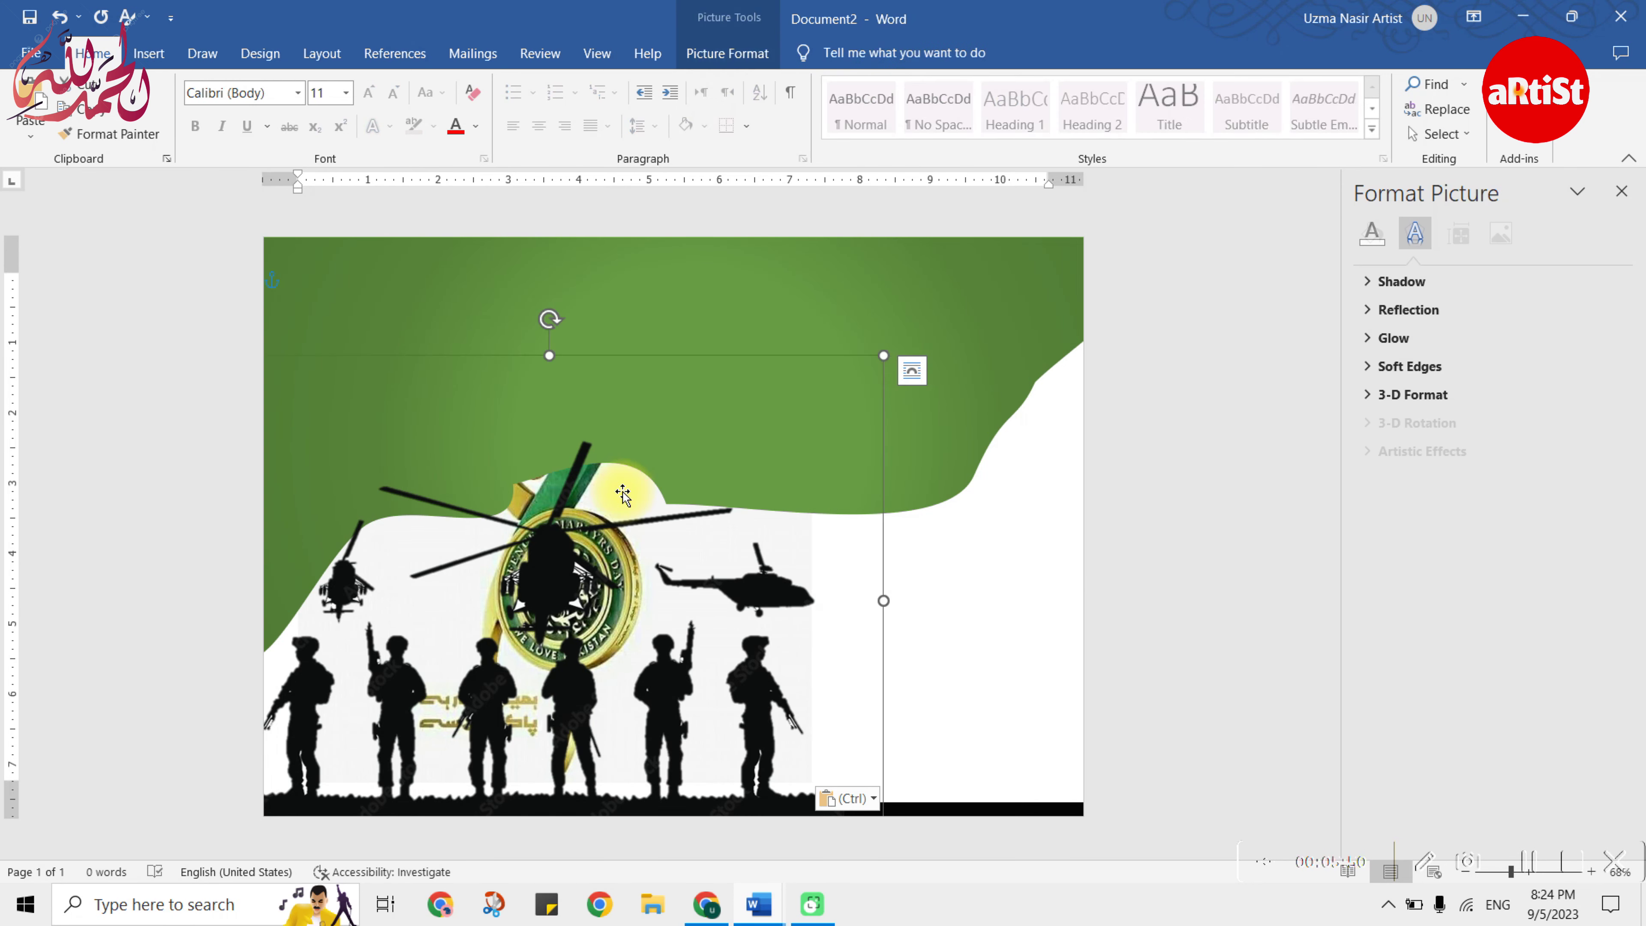
{"action": "left_click", "coordinate": [741, 57]}
{"action": "left_click", "coordinate": [1129, 111]}
{"action": "left_click", "coordinate": [1131, 306]}
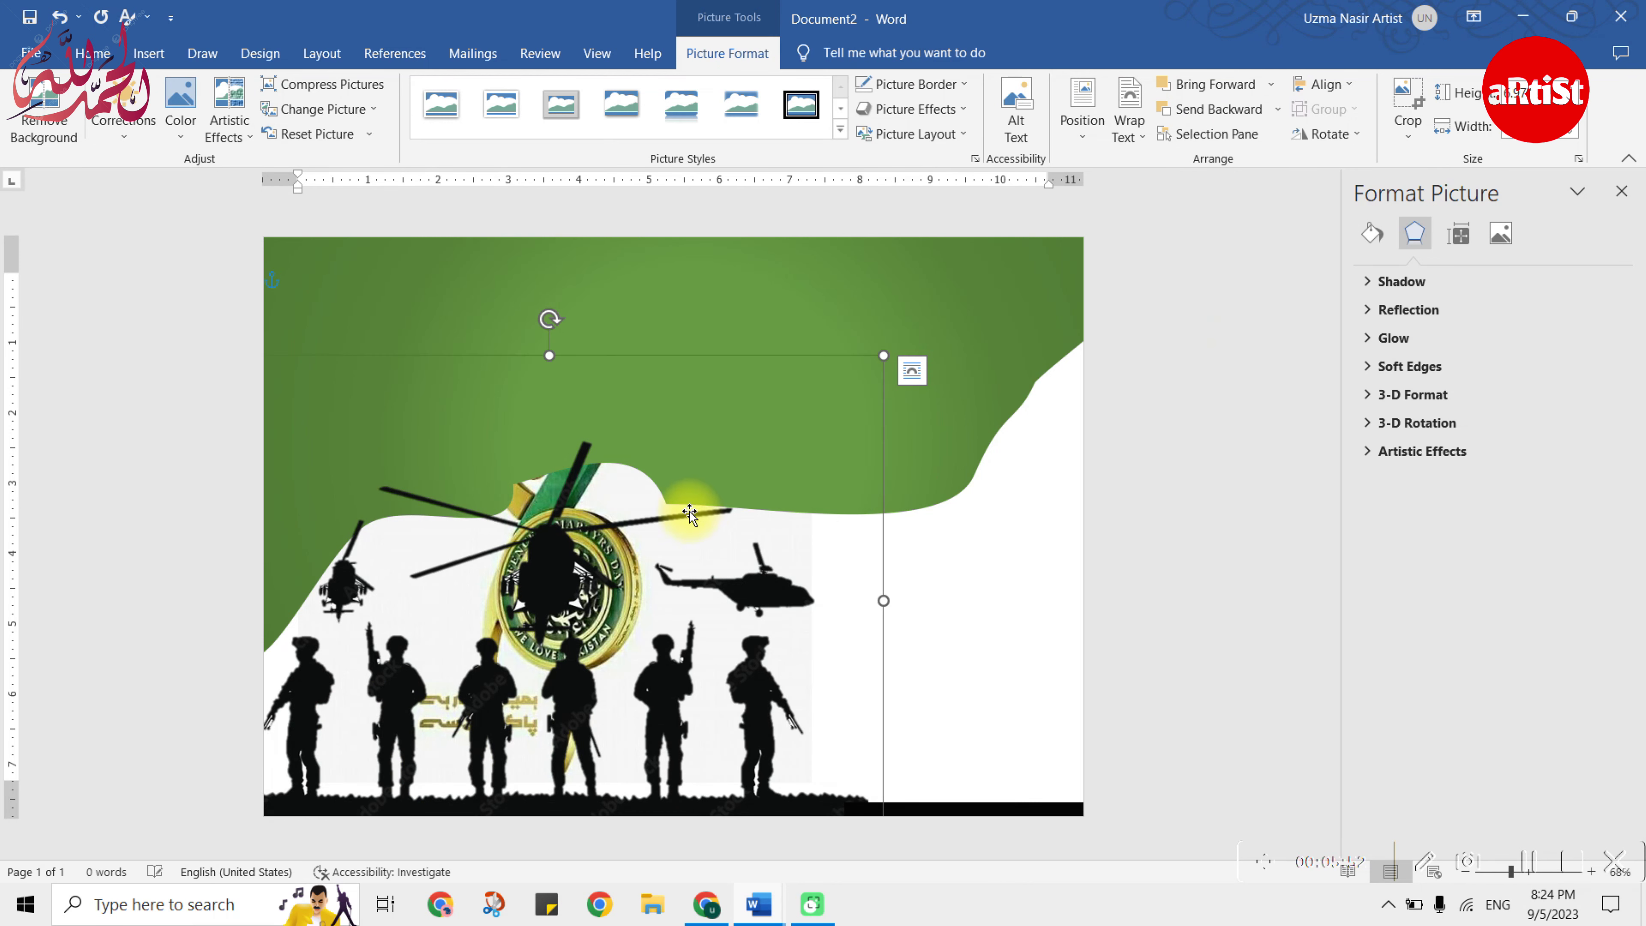
{"action": "left_click_drag", "start_coordinate": [752, 531], "coordinate": [917, 464]}
{"action": "key", "text": "ctrl+z"}
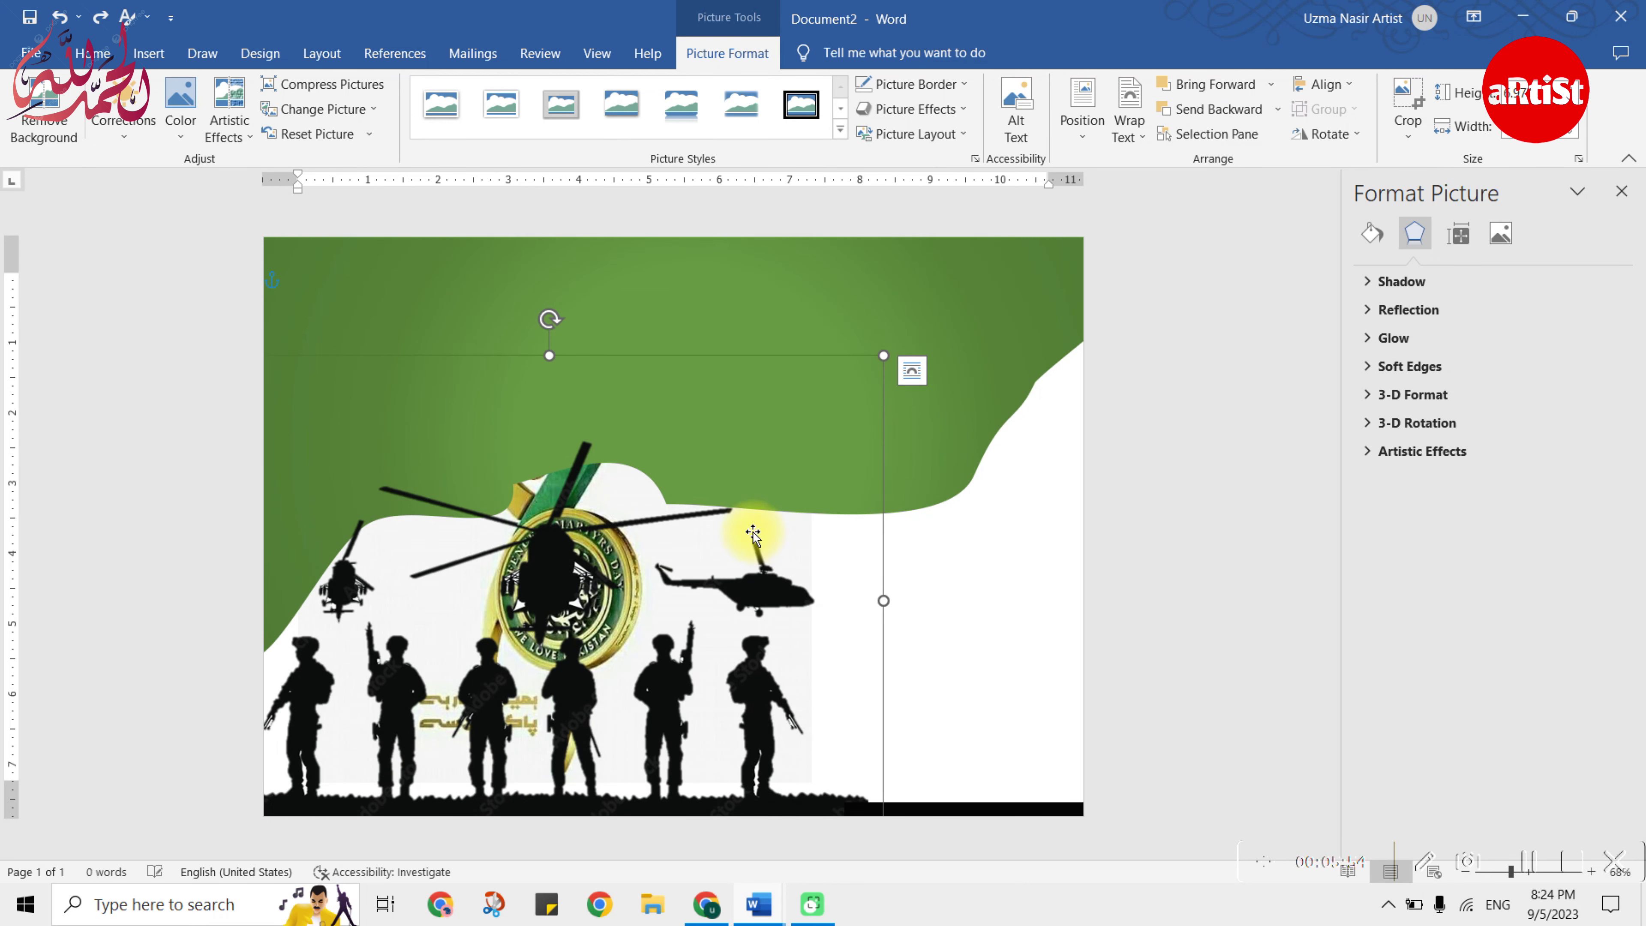
- Put the medal in front of text, centre it over the soldiers, and begin Remove Background
{"action": "left_click", "coordinate": [1047, 540]}
{"action": "left_click", "coordinate": [756, 602]}
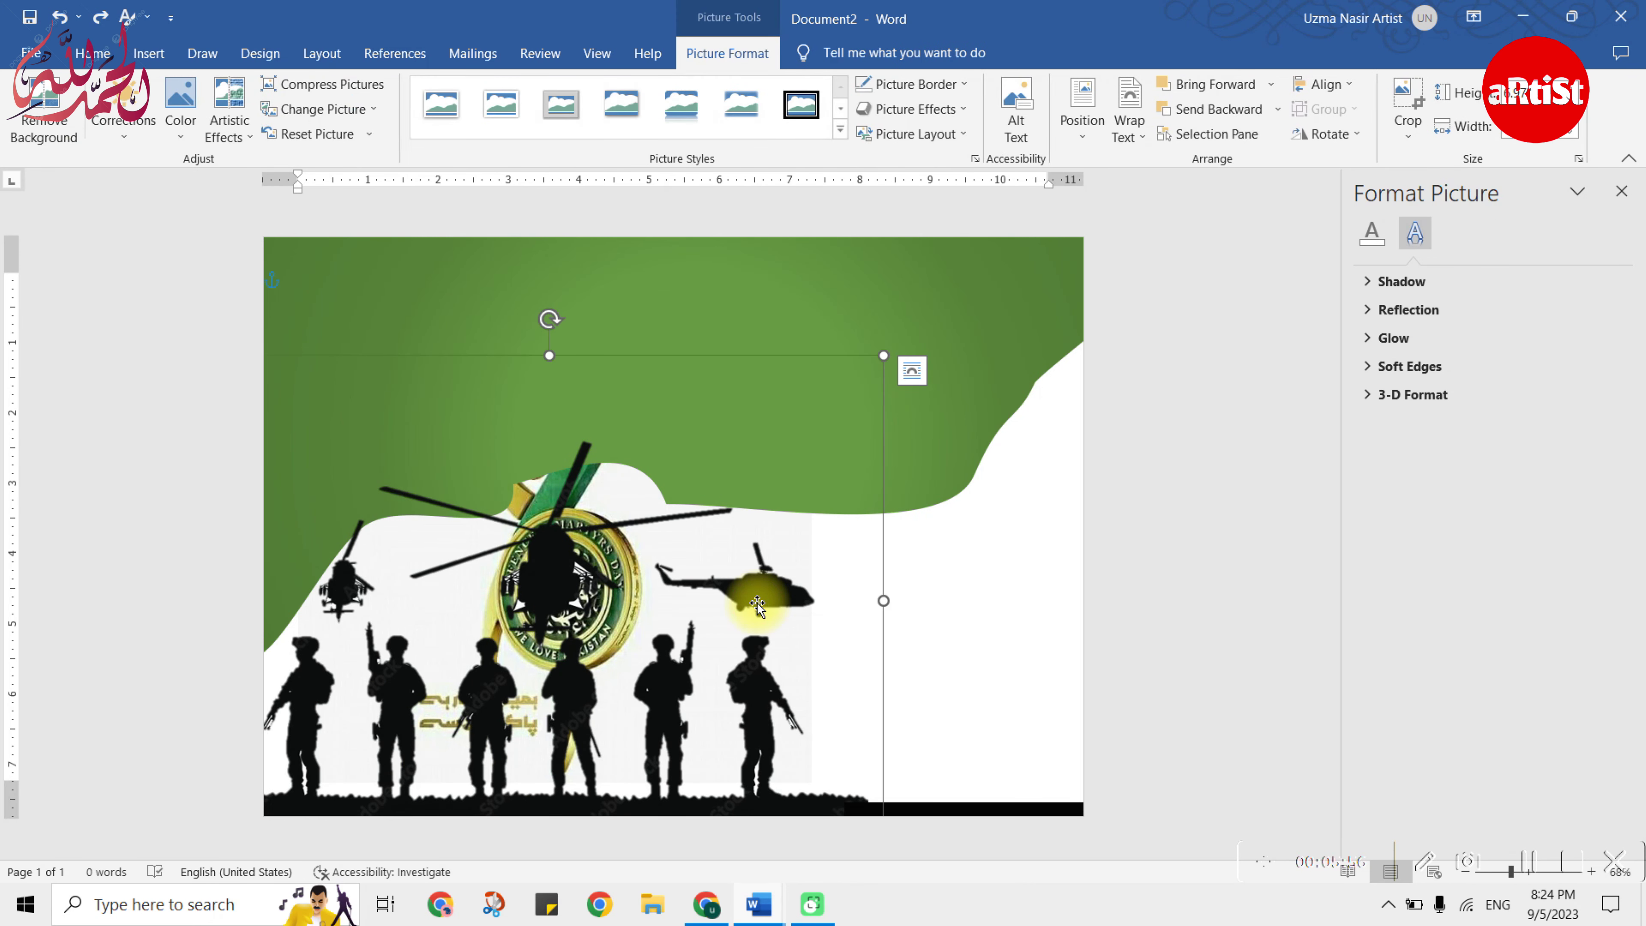
{"action": "left_click_drag", "start_coordinate": [756, 602], "coordinate": [507, 722]}
{"action": "left_click", "coordinate": [1130, 120]}
{"action": "left_click", "coordinate": [1167, 305]}
{"action": "left_click_drag", "start_coordinate": [388, 685], "coordinate": [731, 530]}
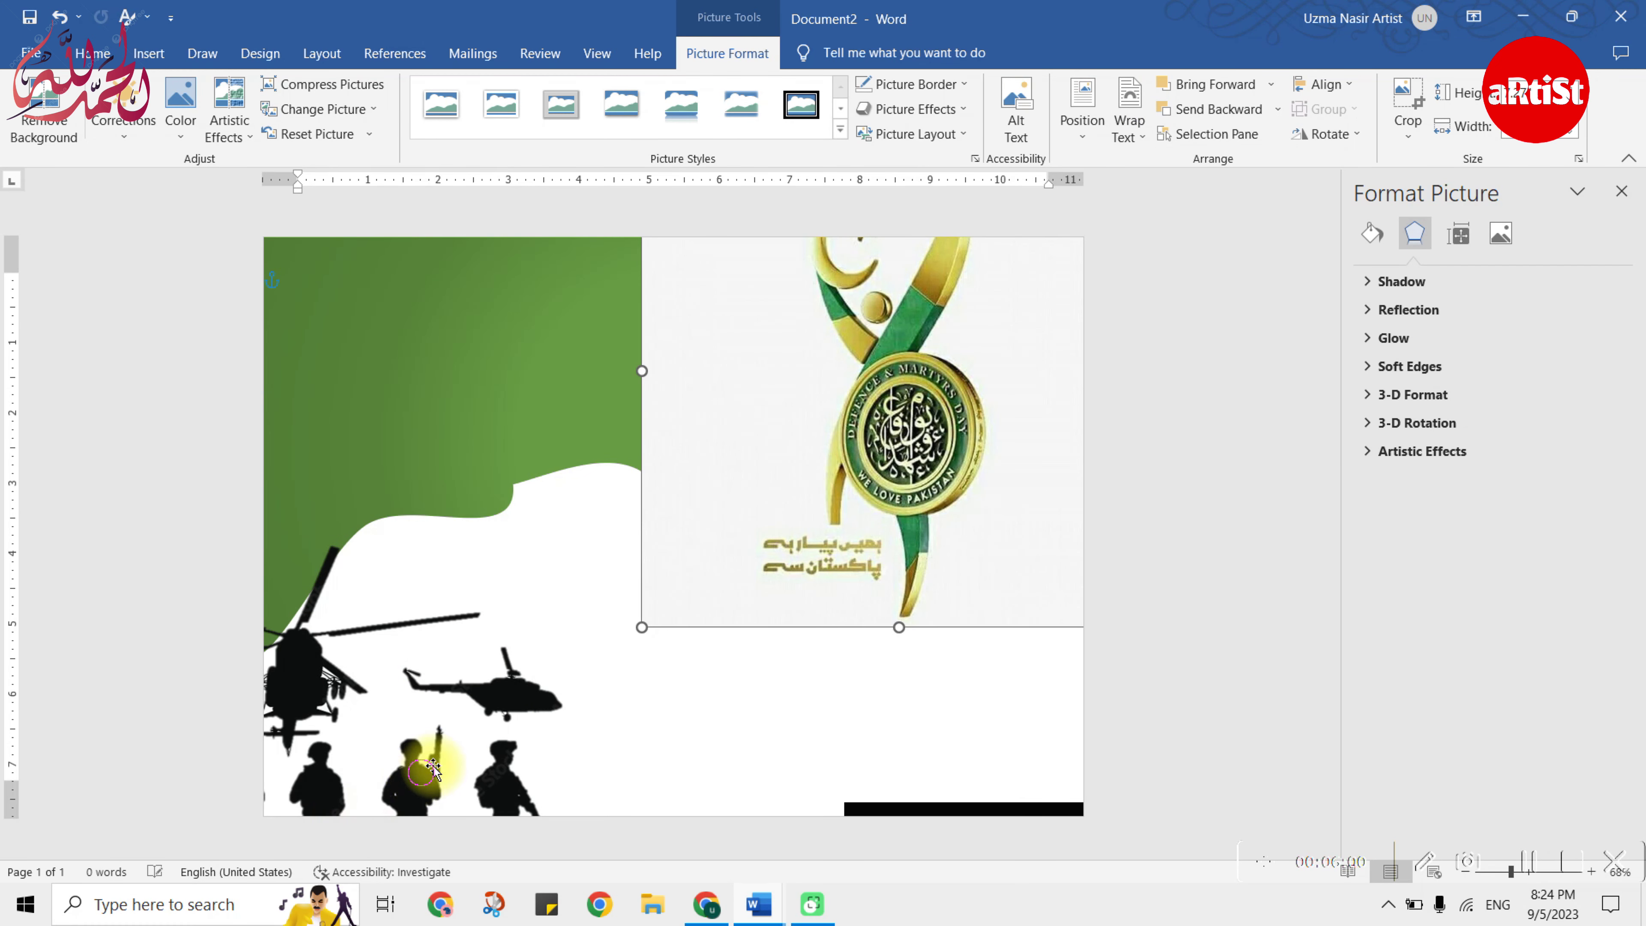
{"action": "mouse_move", "coordinate": [433, 769]}
{"action": "left_mouse_down"}
{"action": "mouse_move", "coordinate": [654, 655]}
{"action": "mouse_move", "coordinate": [651, 672]}
{"action": "left_mouse_up"}
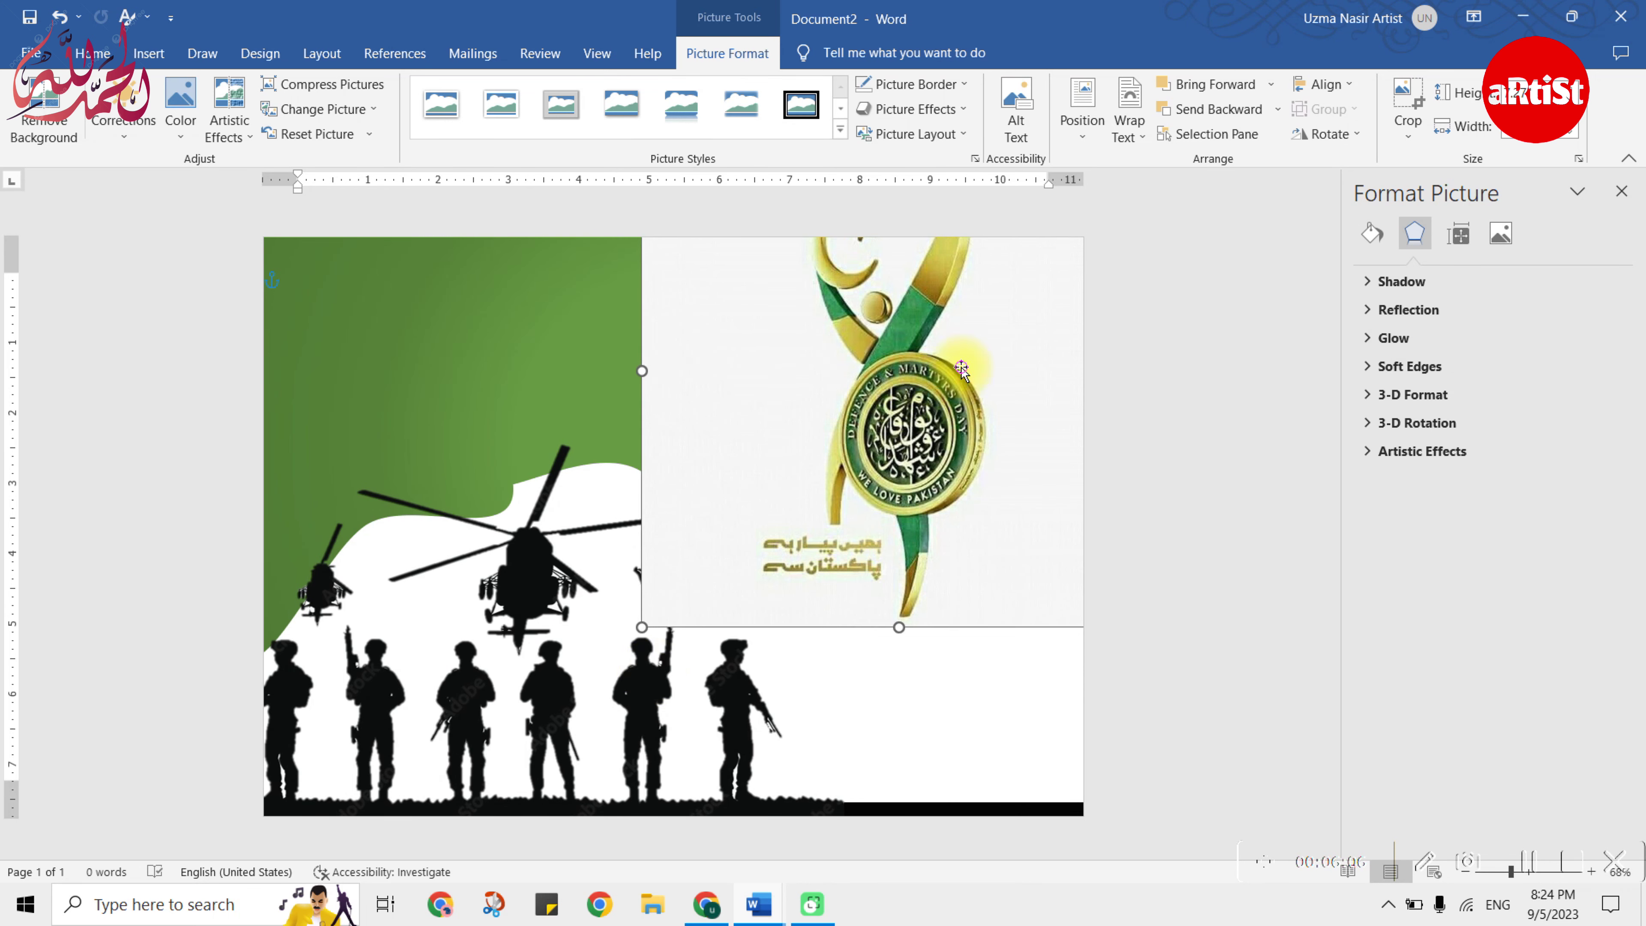
{"action": "left_click_drag", "start_coordinate": [961, 367], "coordinate": [797, 493]}
{"action": "left_click", "coordinate": [44, 107]}
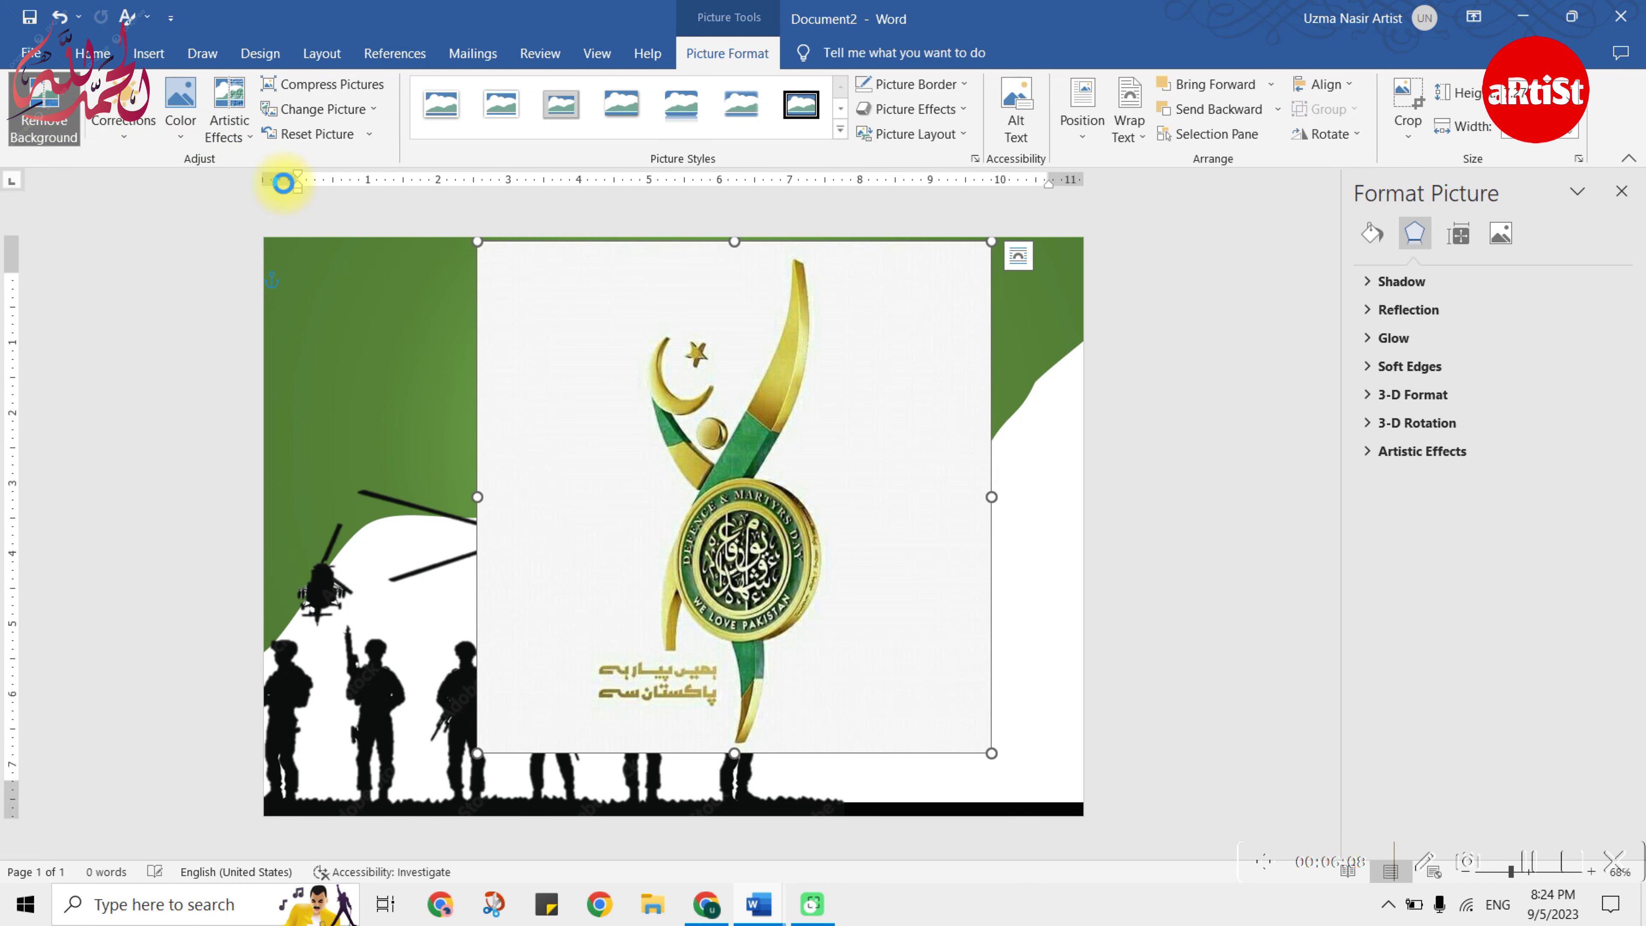
{"action": "left_click", "coordinate": [42, 110]}
- Mark the medal's star and crescent tips as areas to keep
{"action": "left_click_drag", "start_coordinate": [749, 339], "coordinate": [694, 344]}
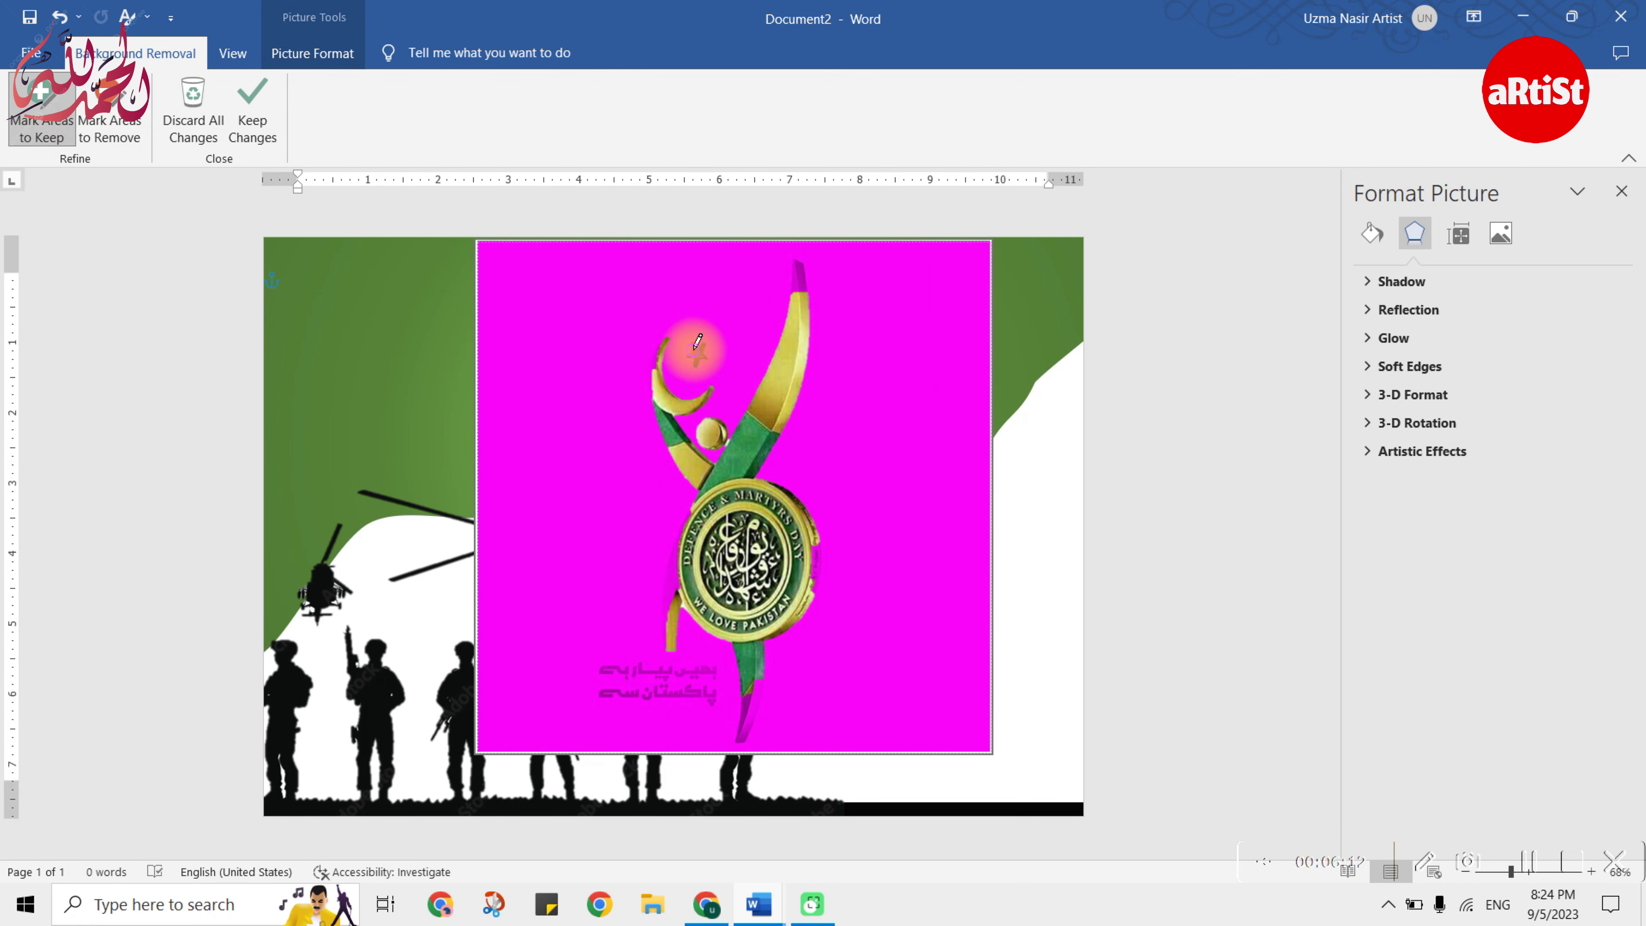
{"action": "scroll", "coordinate": [836, 415], "scroll_direction": "up", "scroll_amount": 3, "text": "ctrl"}
{"action": "scroll", "coordinate": [849, 453], "scroll_direction": "up", "scroll_amount": 3, "text": "ctrl"}
{"action": "scroll", "coordinate": [870, 533], "scroll_direction": "up", "scroll_amount": 2, "text": "ctrl"}
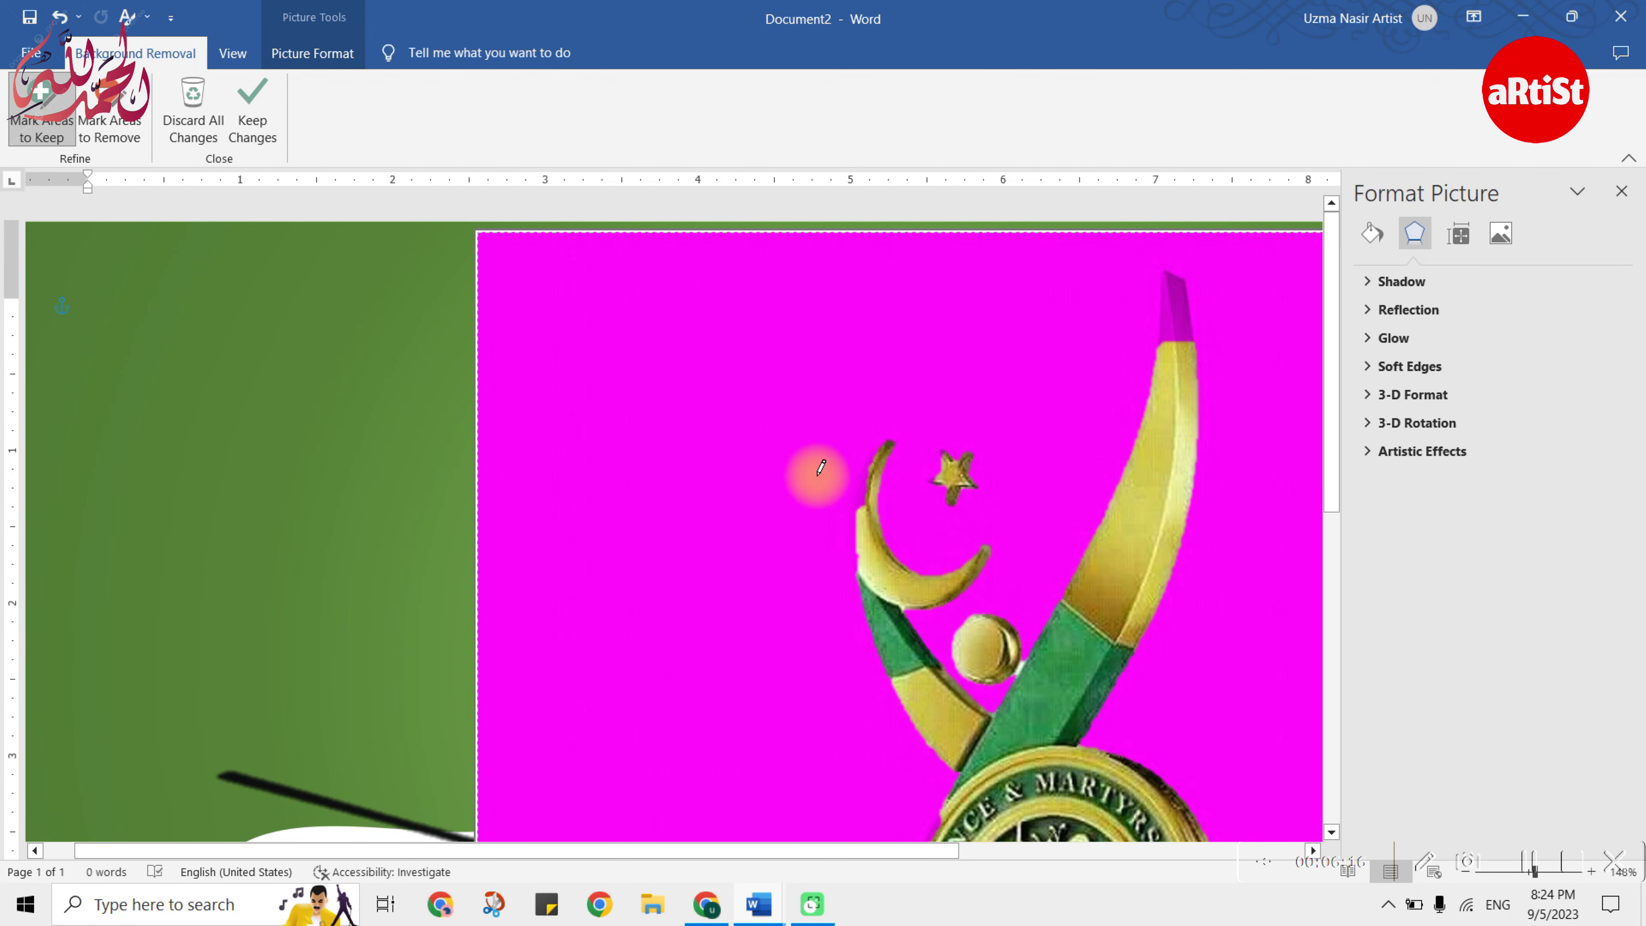
{"action": "mouse_move", "coordinate": [1170, 285]}
{"action": "left_mouse_down"}
{"action": "mouse_move", "coordinate": [1168, 359]}
{"action": "mouse_move", "coordinate": [1172, 280]}
{"action": "left_mouse_up"}
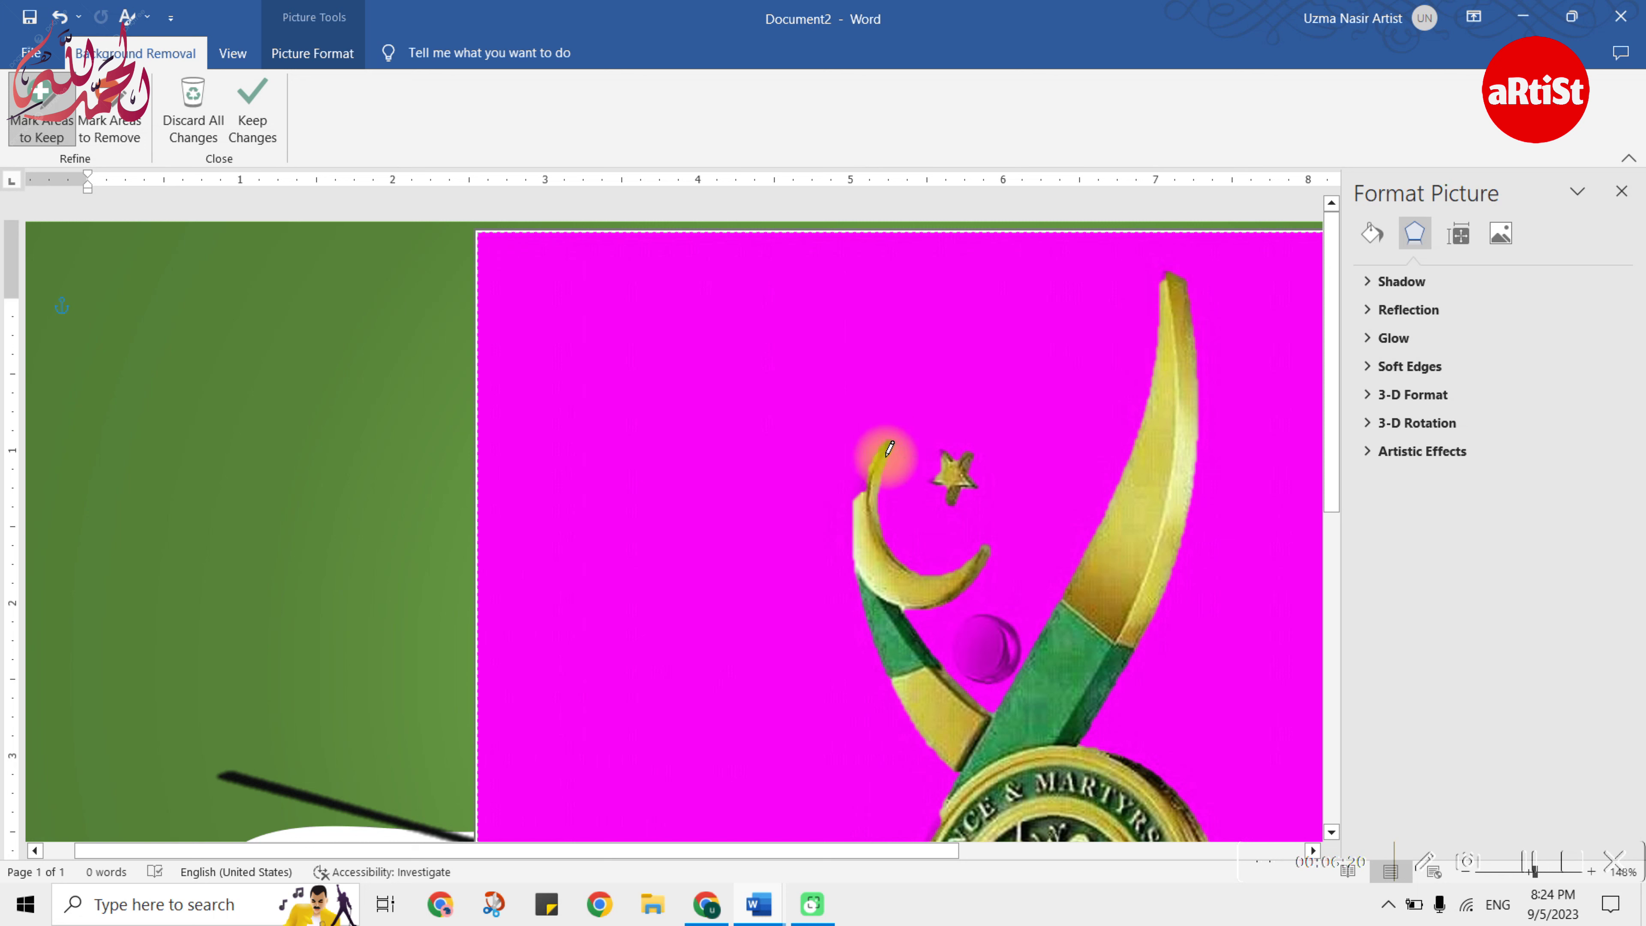
{"action": "left_click_drag", "start_coordinate": [886, 453], "coordinate": [866, 473]}
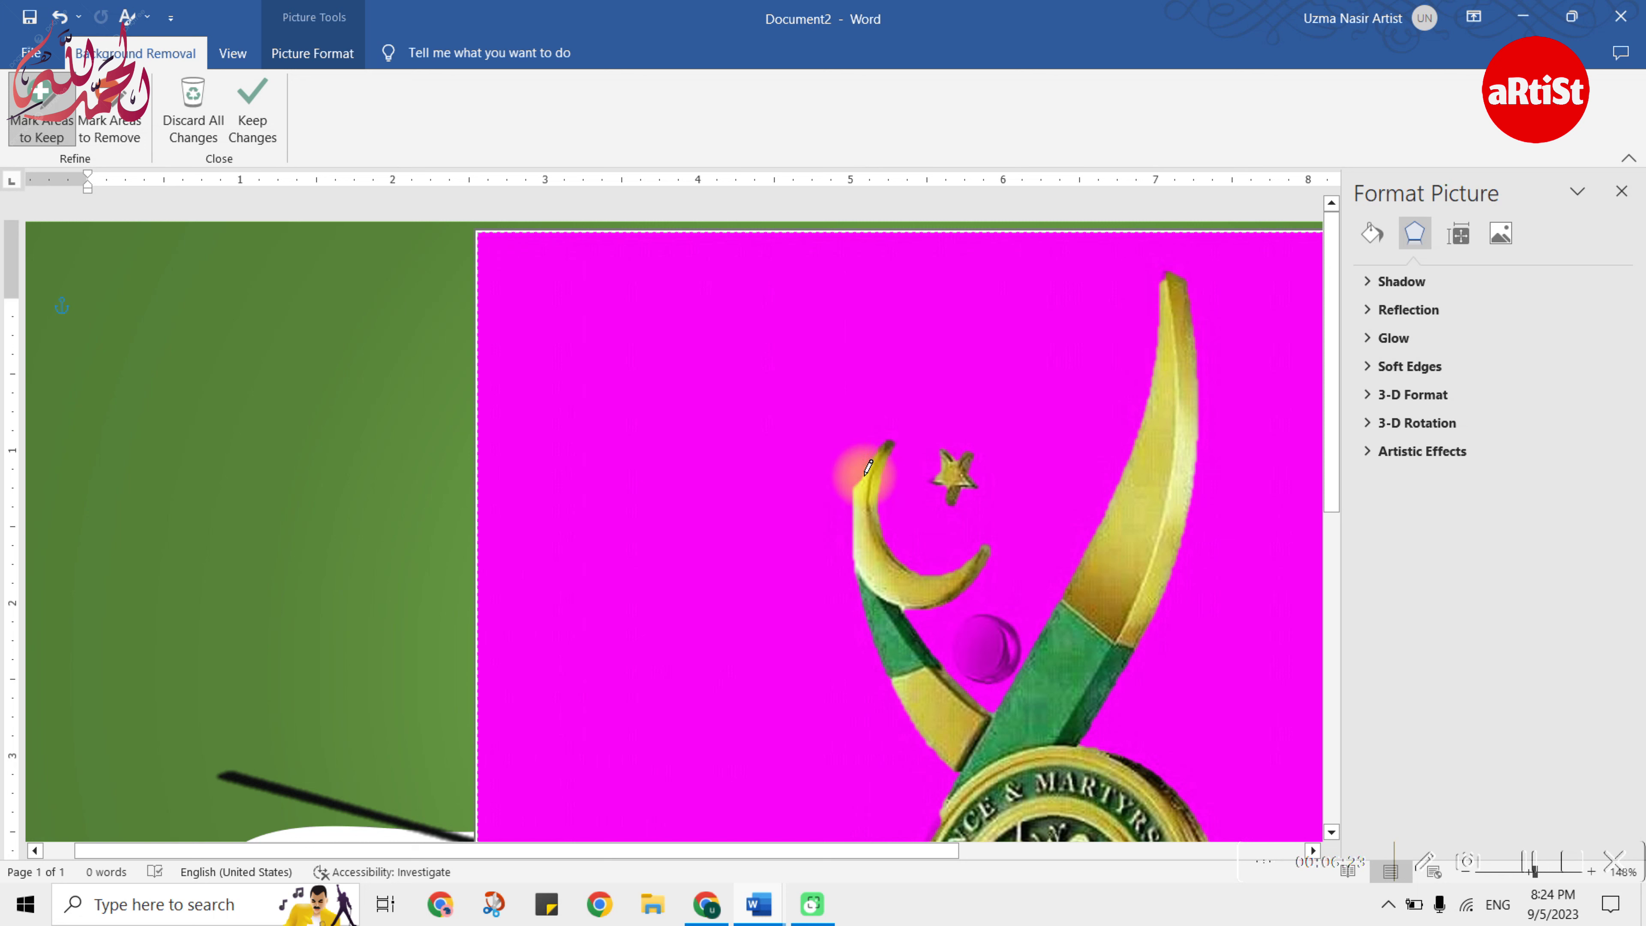
{"action": "left_click_drag", "start_coordinate": [965, 623], "coordinate": [1018, 522]}
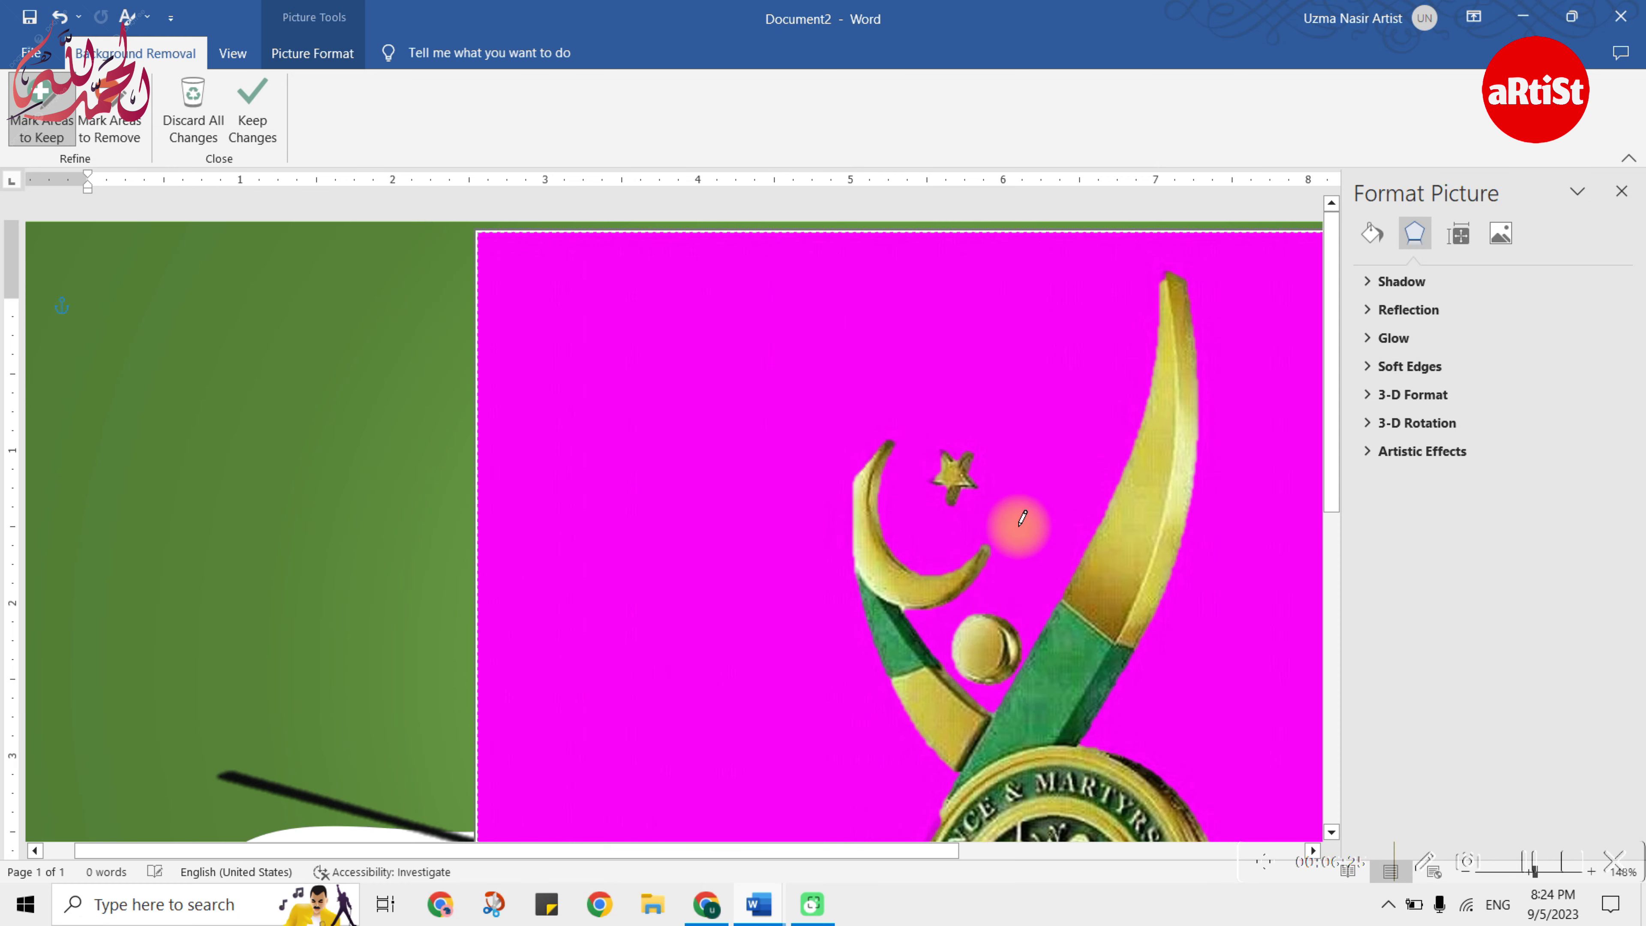
{"action": "scroll", "coordinate": [1017, 522], "scroll_direction": "down", "scroll_amount": 5}
{"action": "scroll", "coordinate": [1019, 467], "scroll_direction": "down", "scroll_amount": 3}
{"action": "left_click_drag", "start_coordinate": [910, 448], "coordinate": [906, 508]}
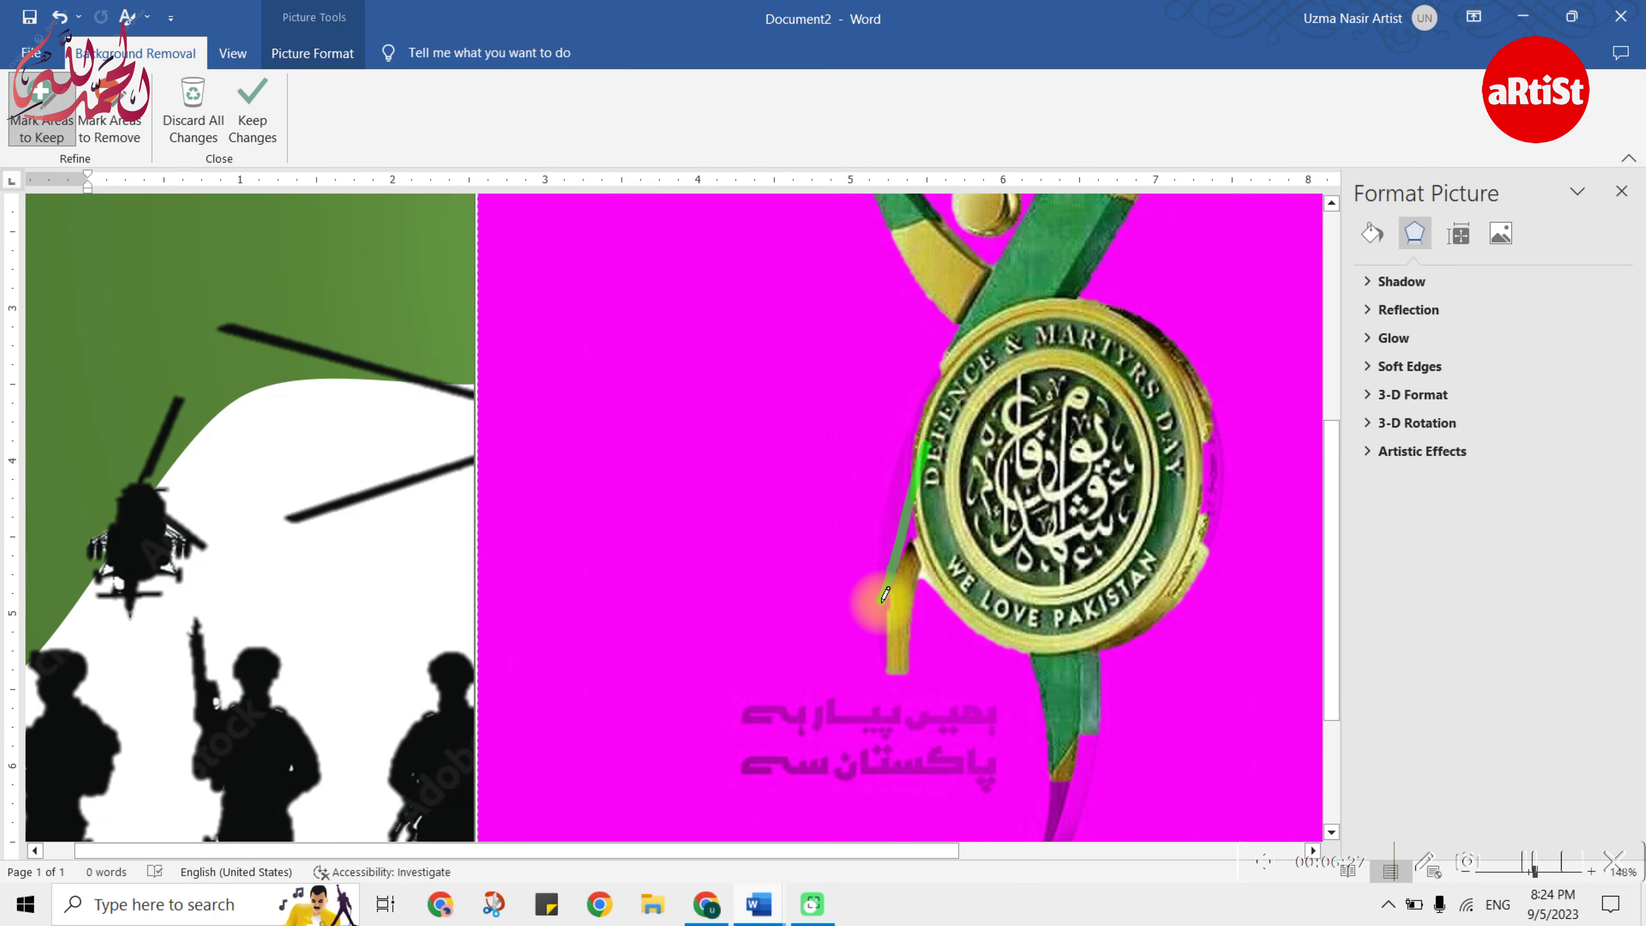
- Mark the medallion's rims and ribbon tails to keep, then keep the changes
{"action": "left_click_drag", "start_coordinate": [951, 343], "coordinate": [915, 426]}
{"action": "scroll", "coordinate": [907, 454], "scroll_direction": "down", "scroll_amount": 3}
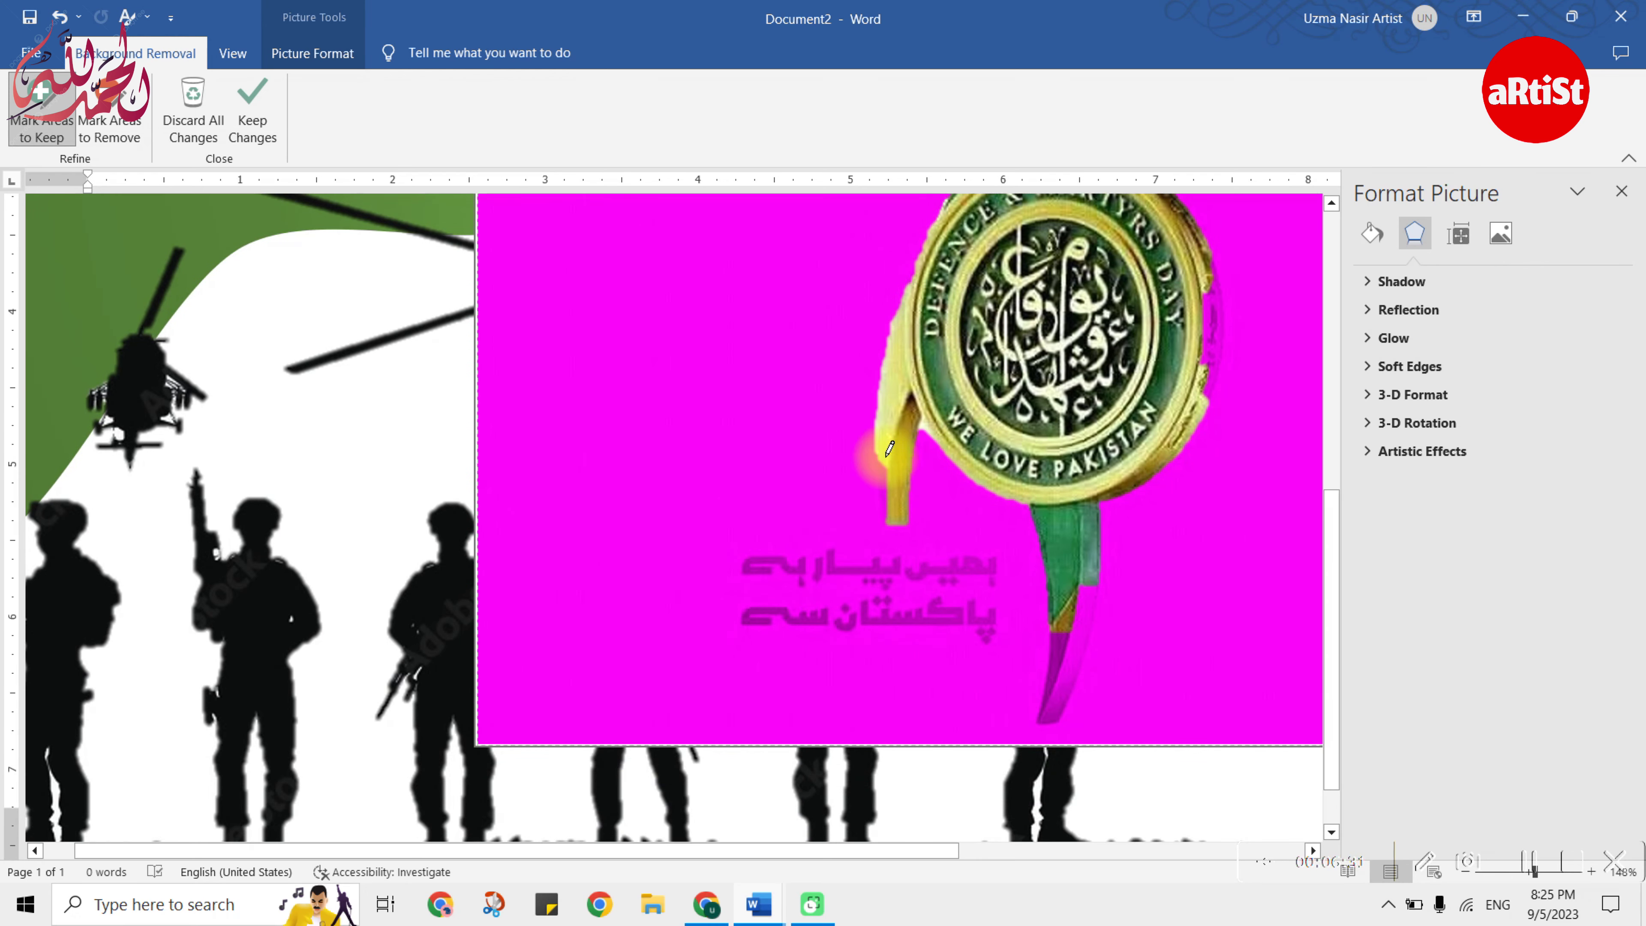
{"action": "left_click_drag", "start_coordinate": [891, 483], "coordinate": [893, 486]}
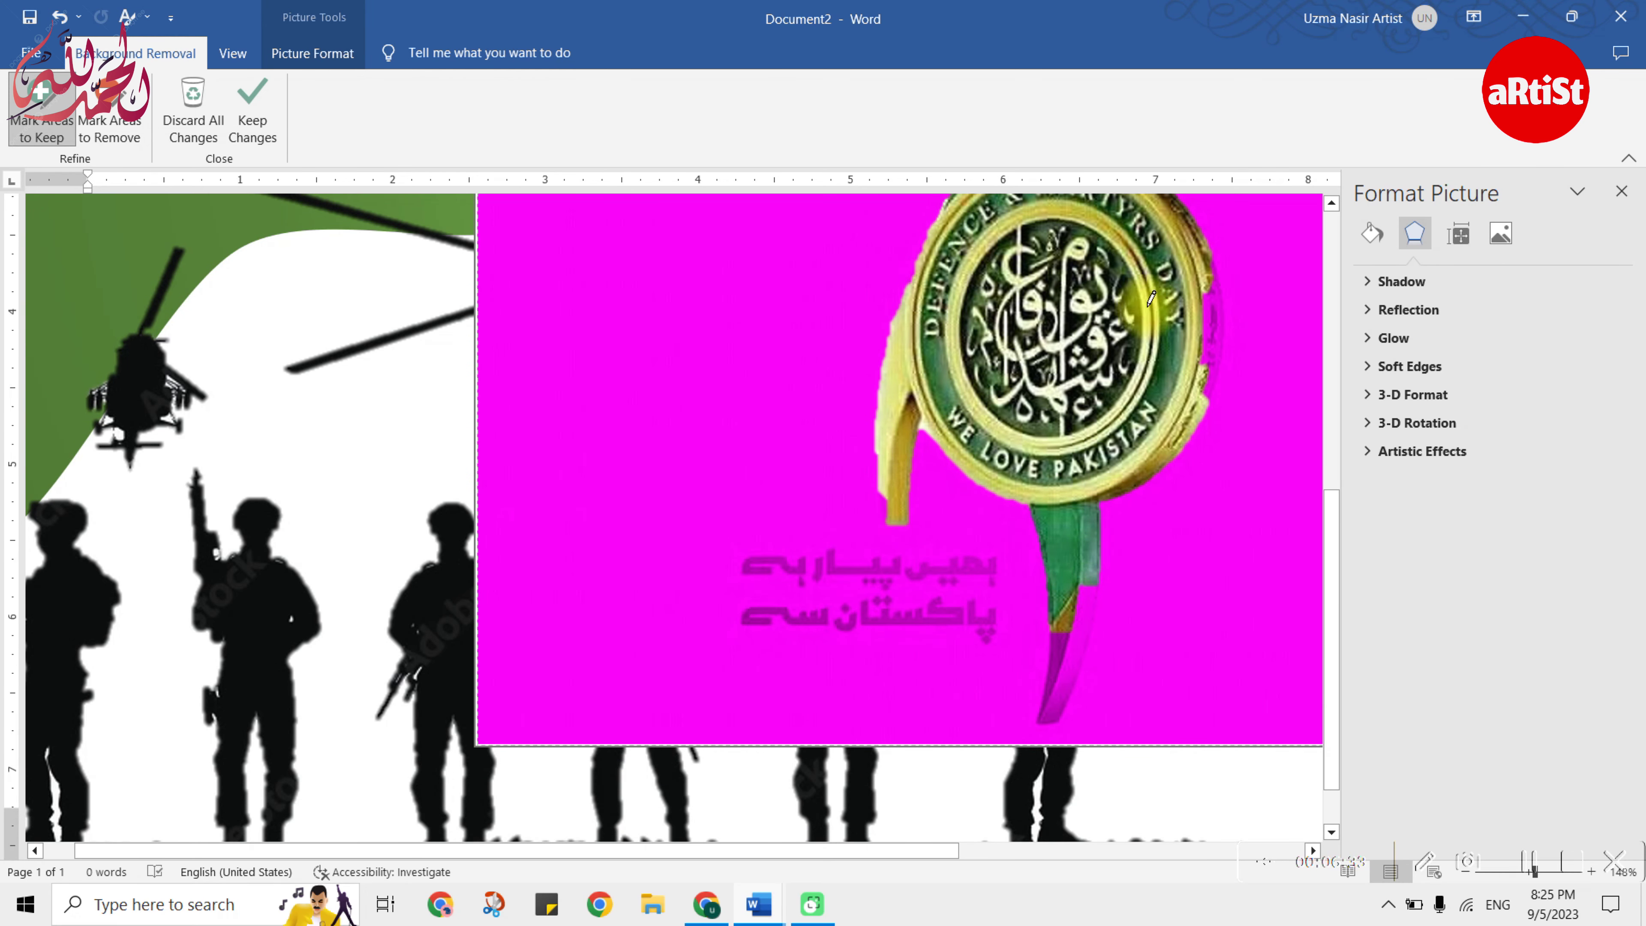
{"action": "left_click_drag", "start_coordinate": [1208, 268], "coordinate": [1207, 377]}
{"action": "scroll", "coordinate": [1242, 368], "scroll_direction": "down", "scroll_amount": 4, "text": "ctrl"}
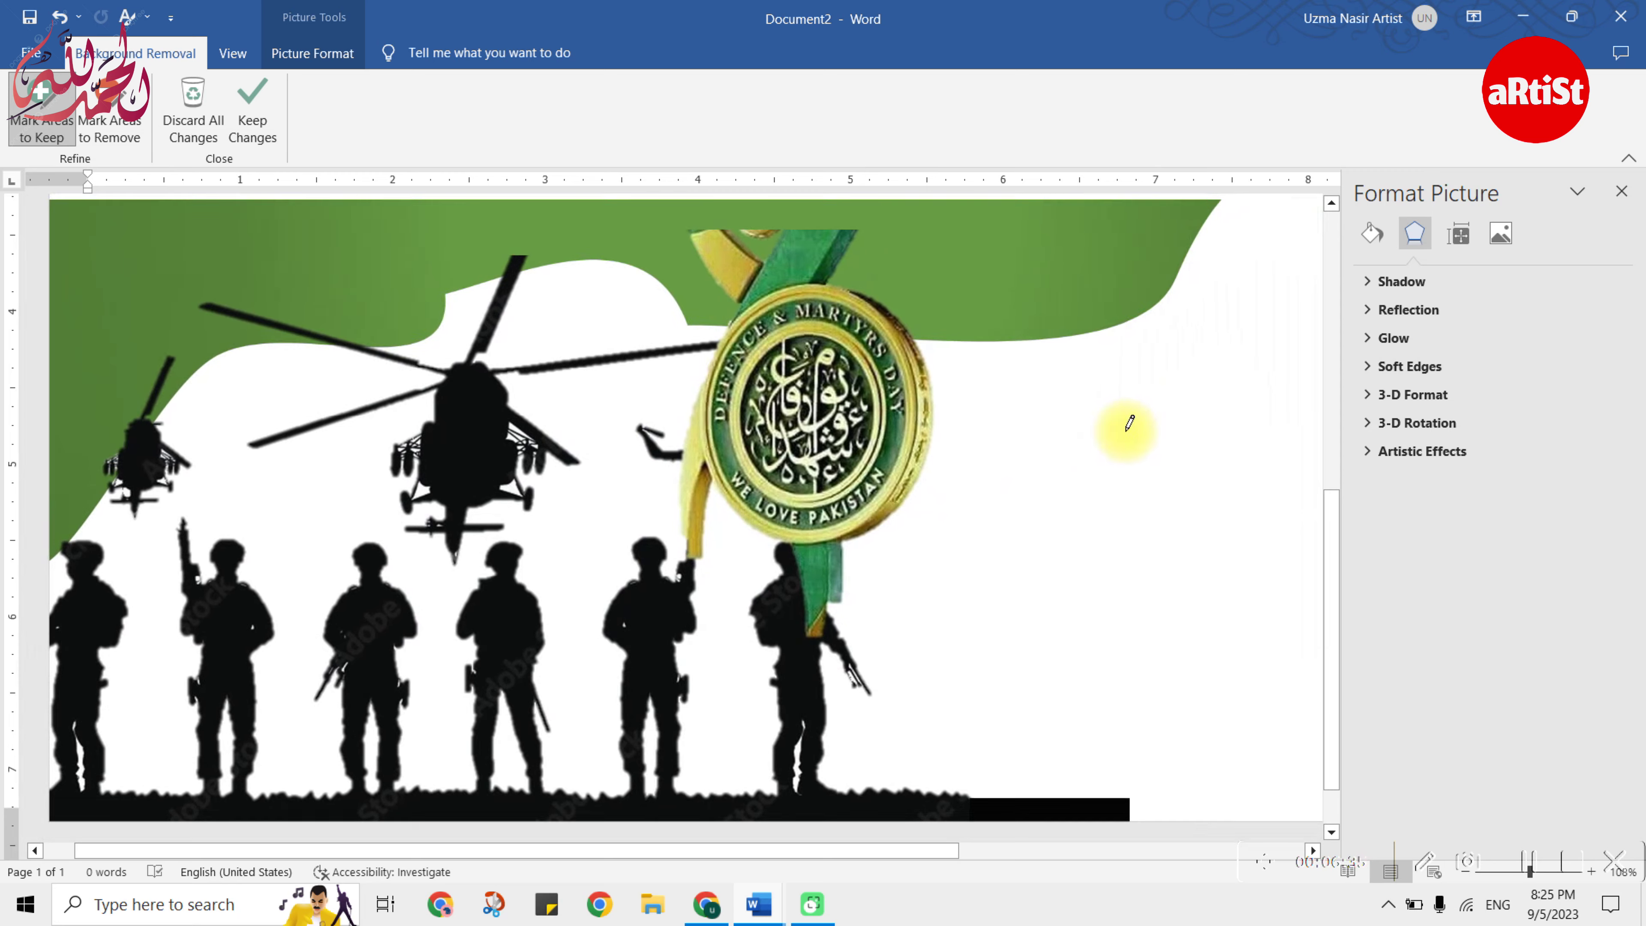
{"action": "scroll", "coordinate": [1124, 426], "scroll_direction": "up", "scroll_amount": 5}
{"action": "scroll", "coordinate": [928, 413], "scroll_direction": "up", "scroll_amount": 5, "text": "ctrl"}
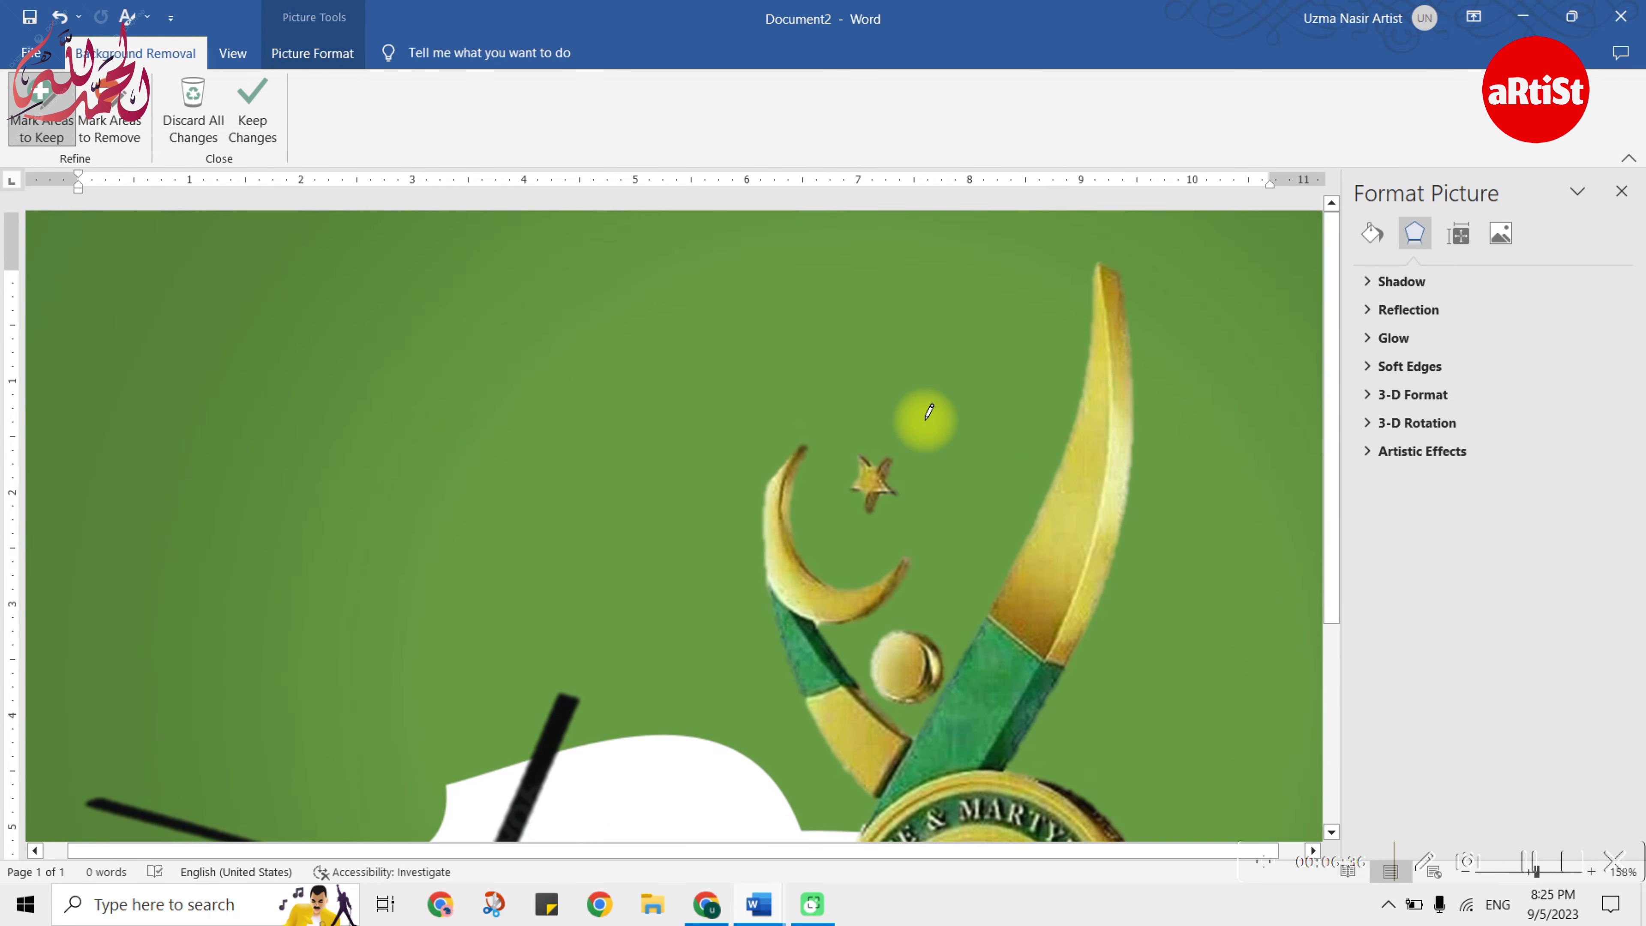
{"action": "scroll", "coordinate": [940, 454], "scroll_direction": "down", "scroll_amount": 5}
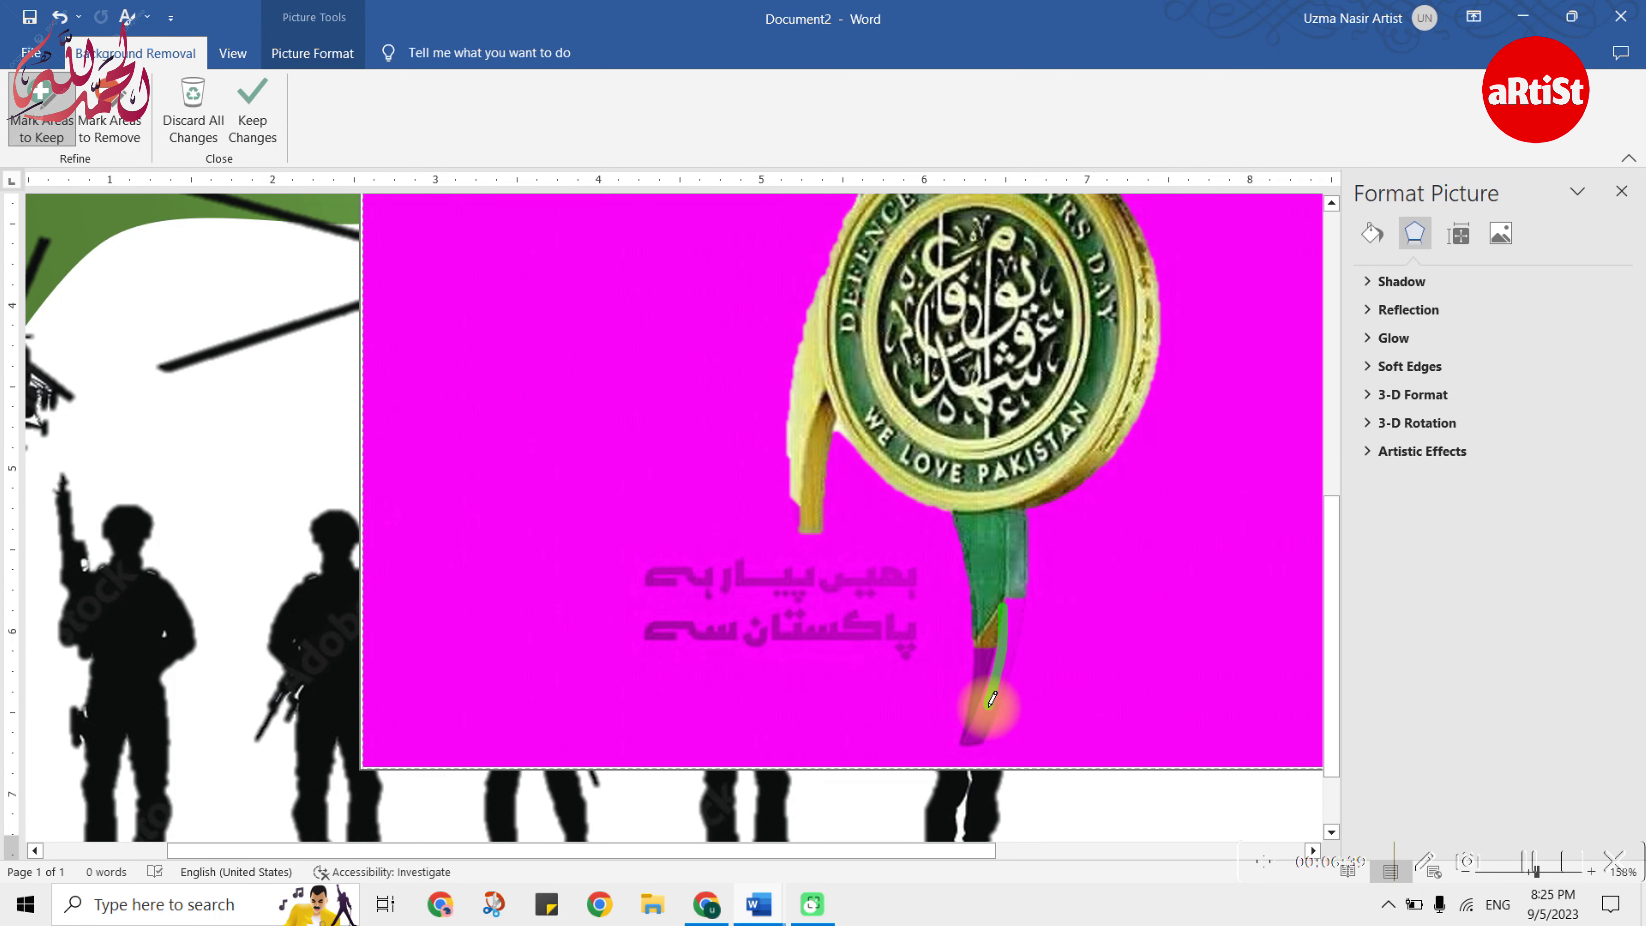
{"action": "left_click_drag", "start_coordinate": [1007, 611], "coordinate": [985, 632]}
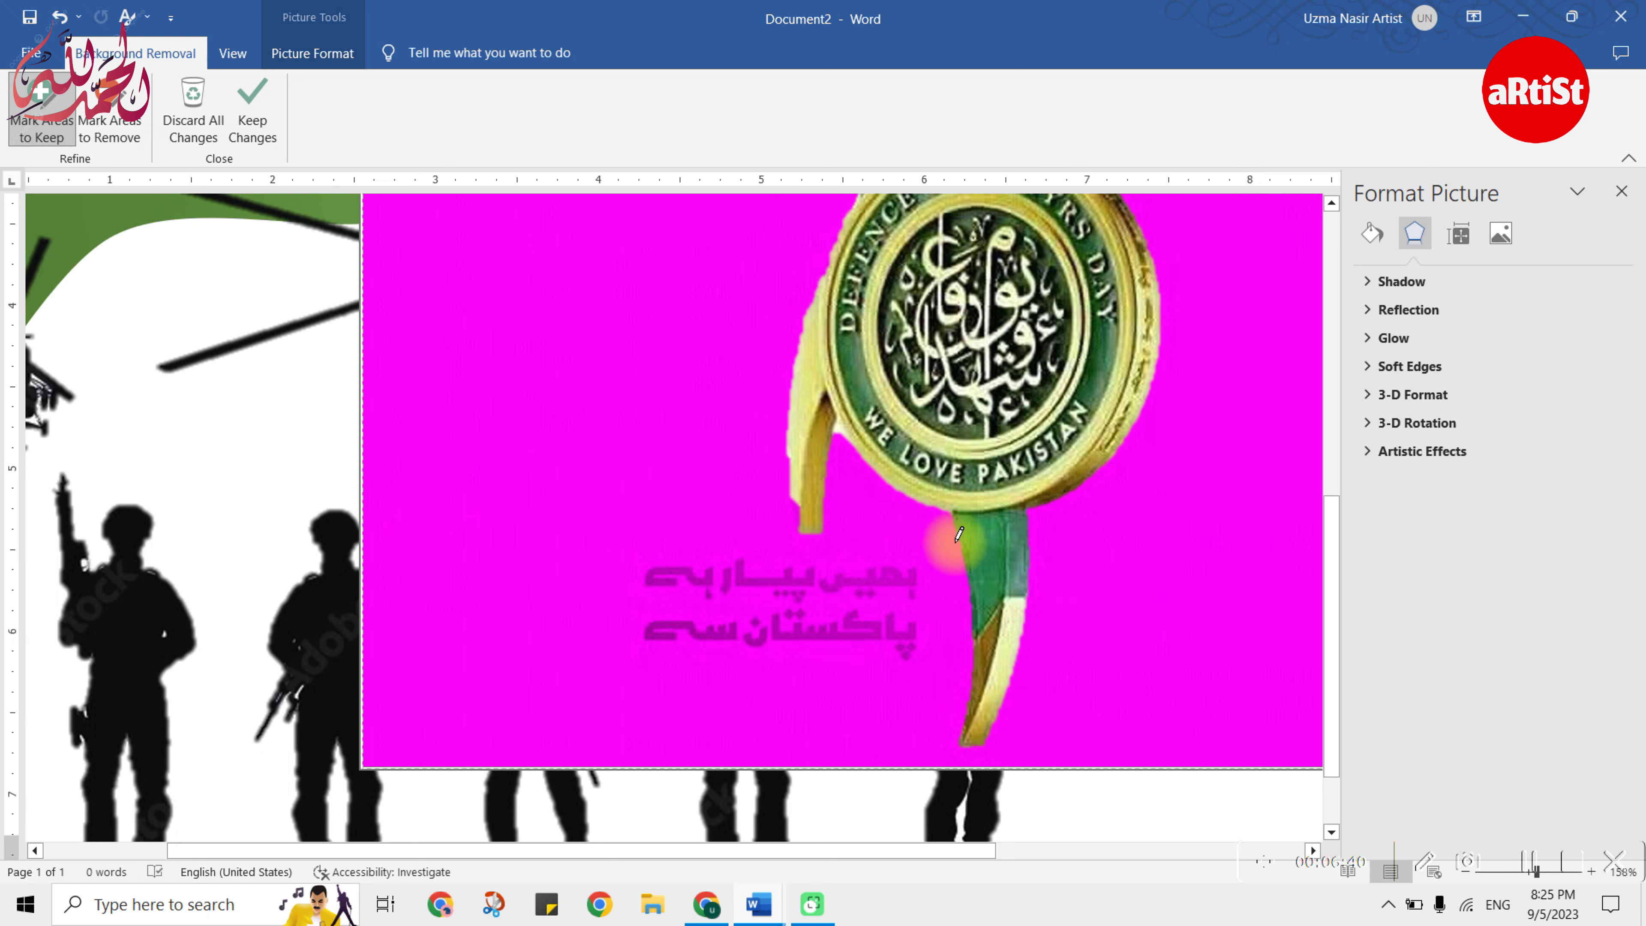
{"action": "scroll", "coordinate": [894, 466], "scroll_direction": "down", "scroll_amount": 5, "text": "ctrl"}
{"action": "scroll", "coordinate": [894, 465], "scroll_direction": "down", "scroll_amount": 3, "text": "ctrl"}
{"action": "scroll", "coordinate": [894, 466], "scroll_direction": "down", "scroll_amount": 1, "text": "ctrl"}
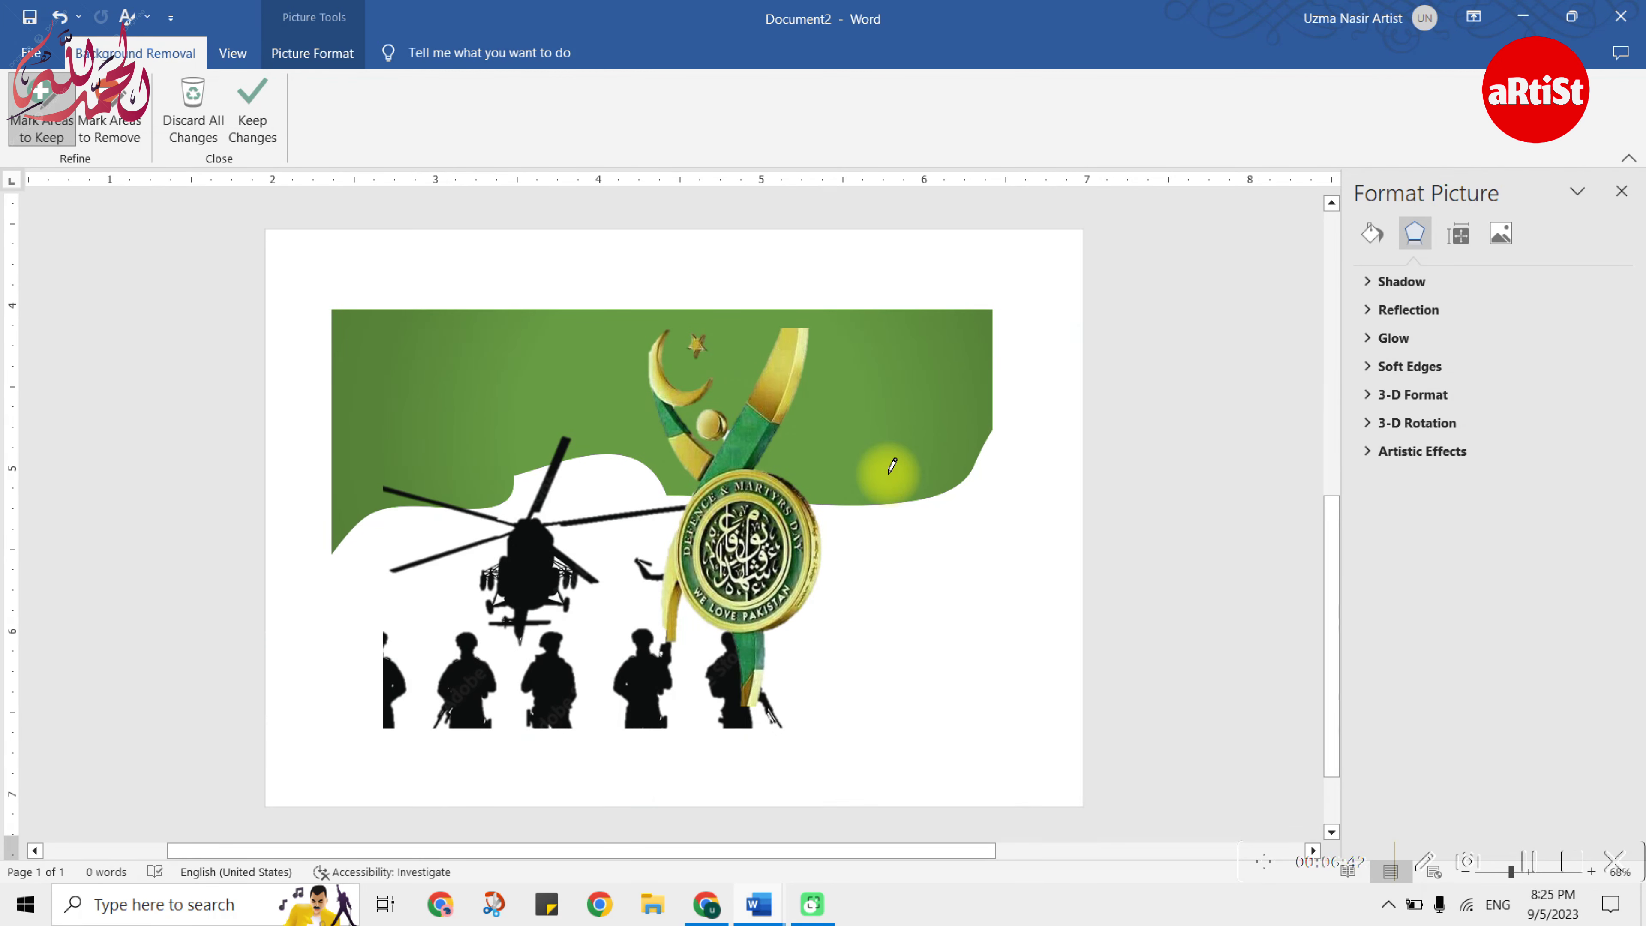
{"action": "left_click", "coordinate": [256, 124]}
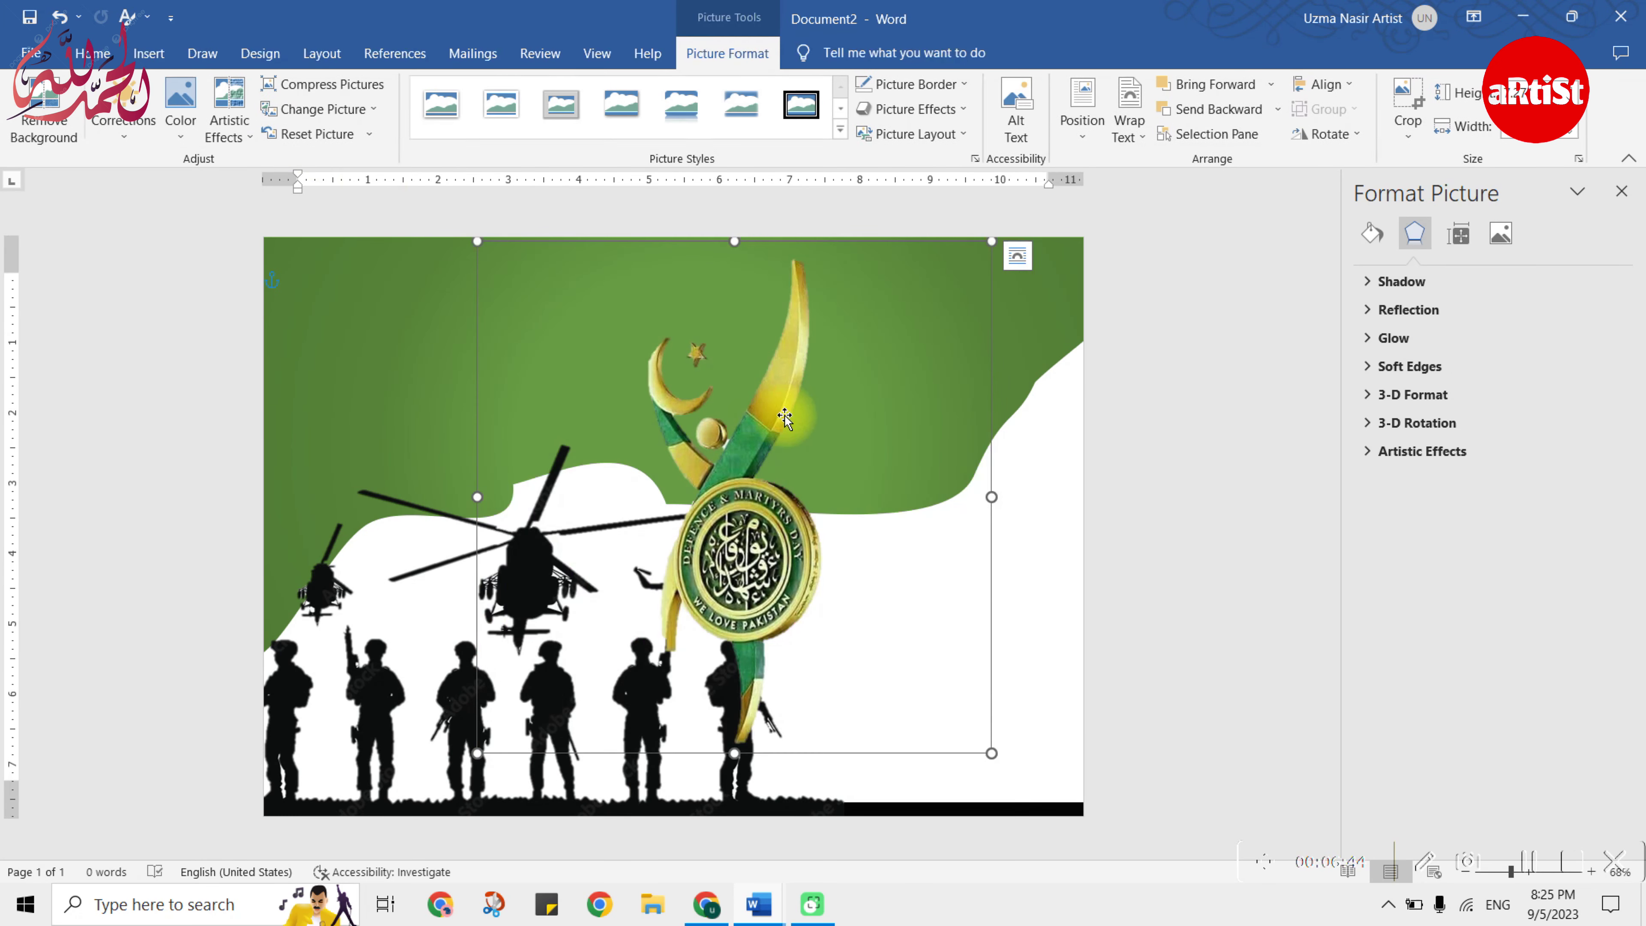
- Resize the medal and nudge it up and right on the poster
{"action": "left_click_drag", "start_coordinate": [477, 242], "coordinate": [694, 453]}
{"action": "left_click_drag", "start_coordinate": [860, 587], "coordinate": [907, 412]}
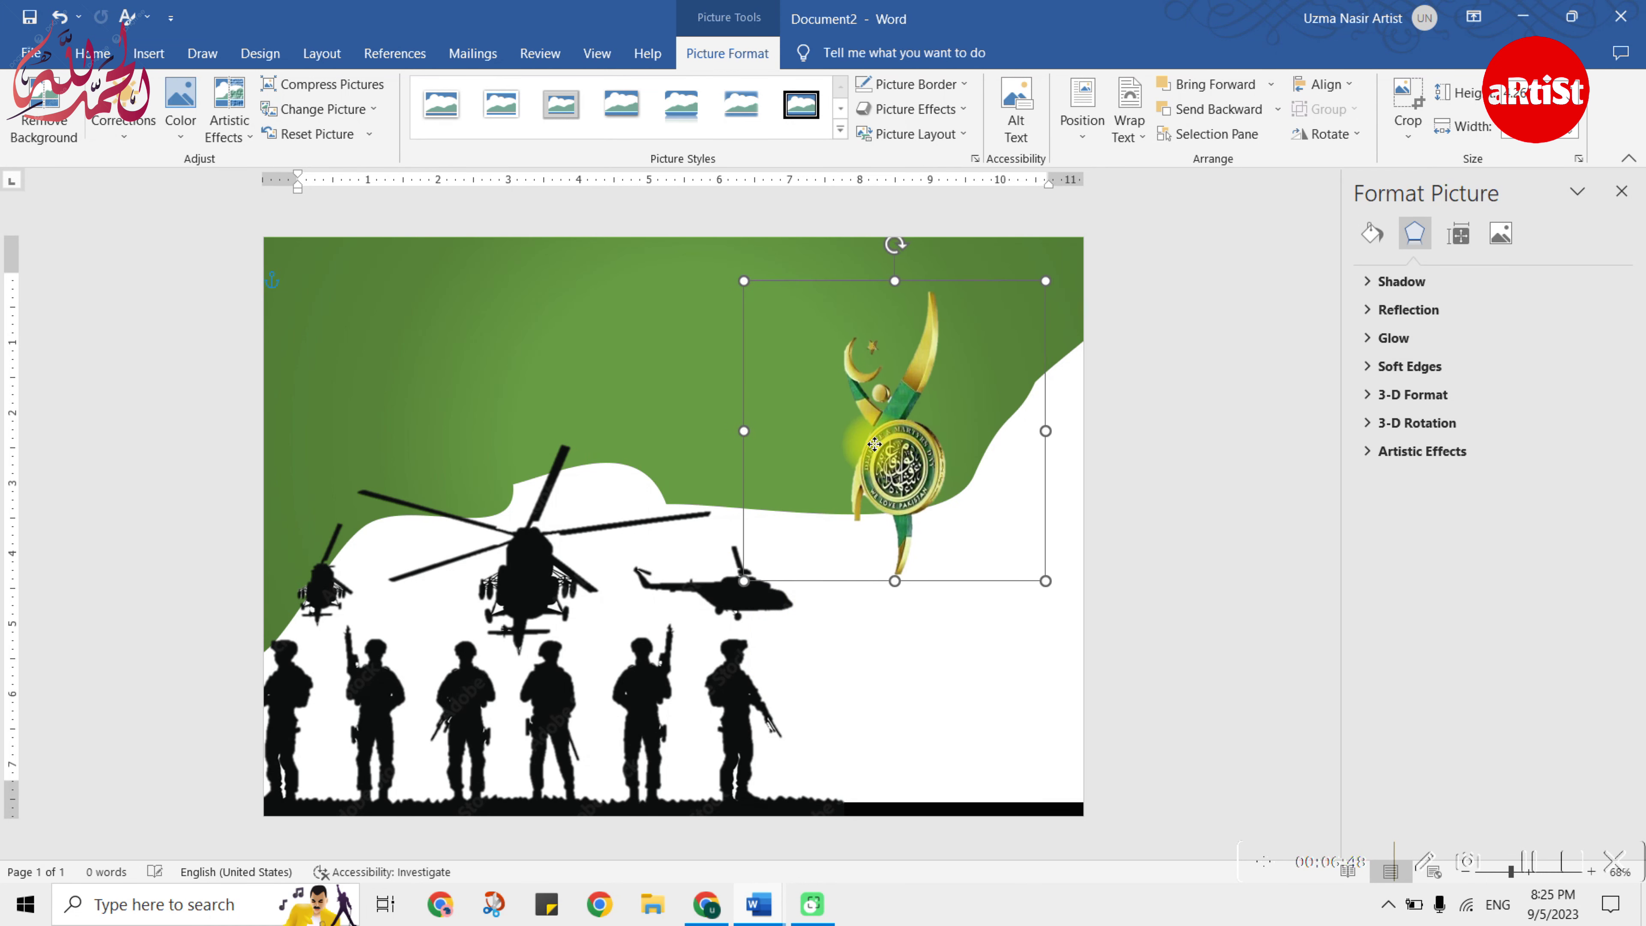
{"action": "left_click_drag", "start_coordinate": [1042, 579], "coordinate": [1076, 625]}
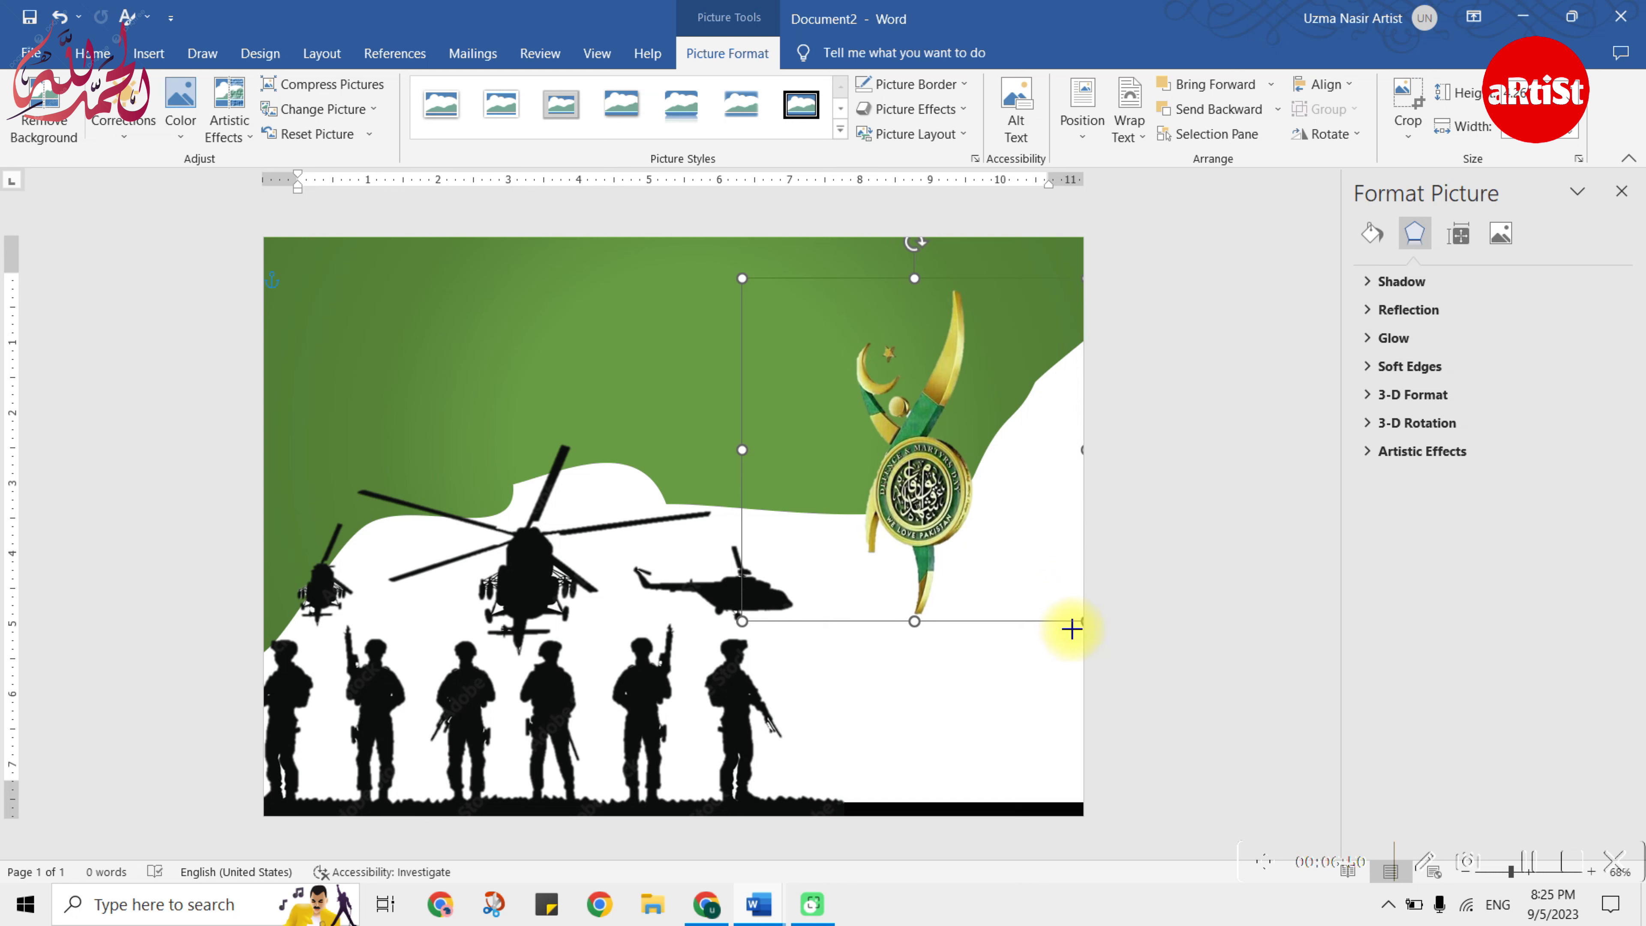
{"action": "left_click_drag", "start_coordinate": [947, 530], "coordinate": [877, 486]}
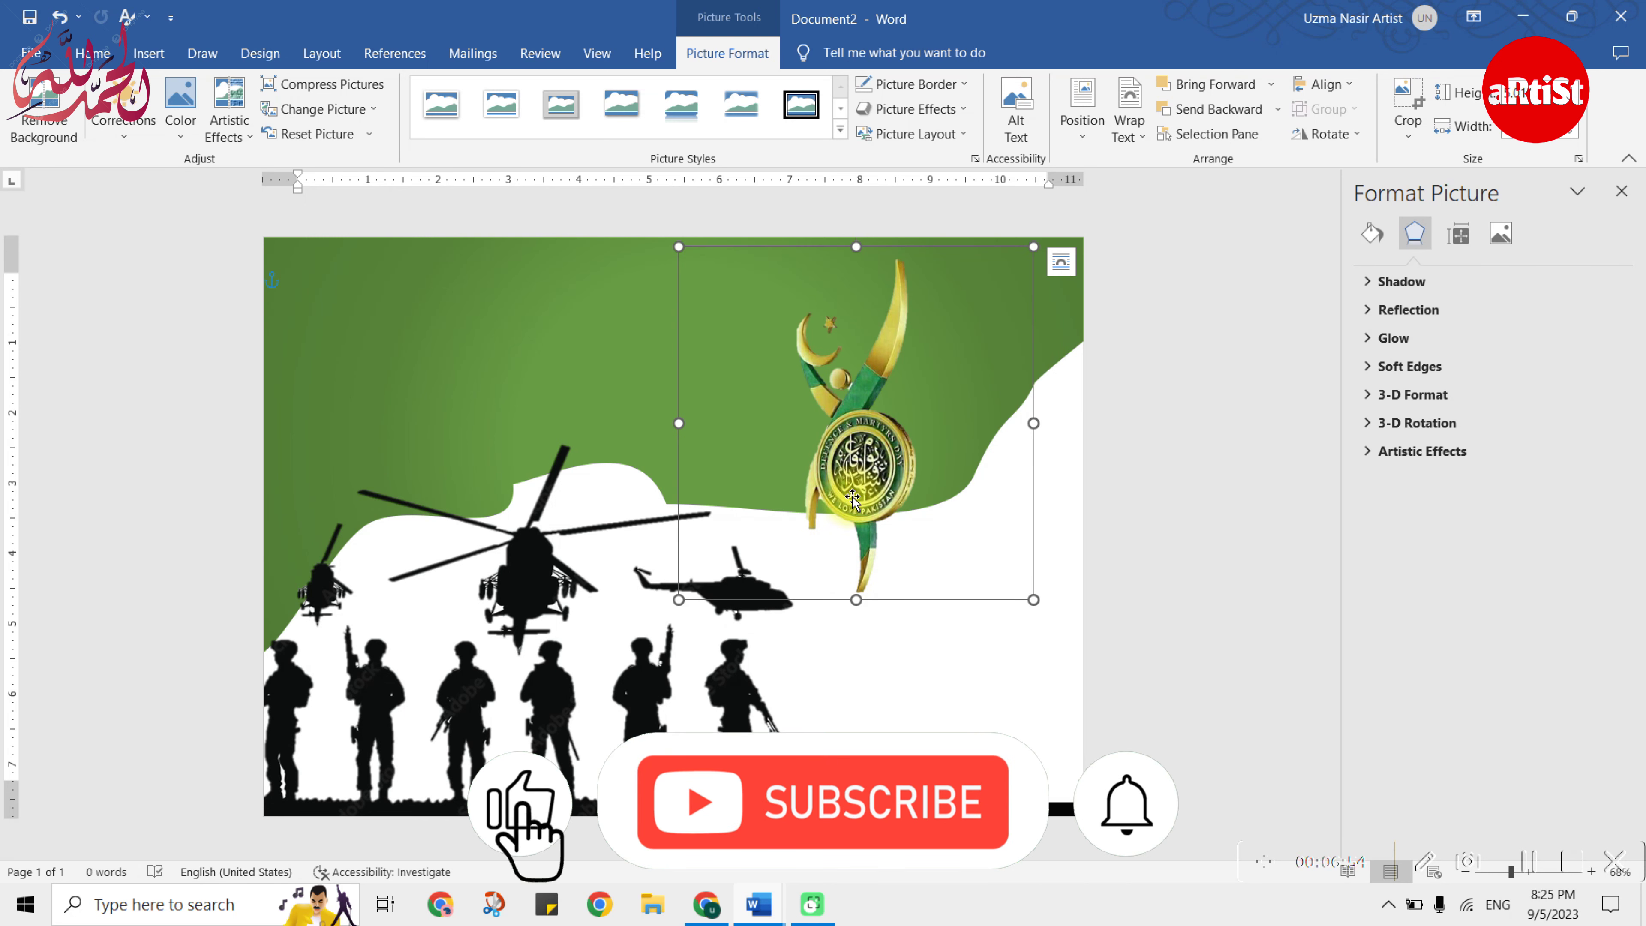
{"action": "left_click", "coordinate": [1077, 500]}
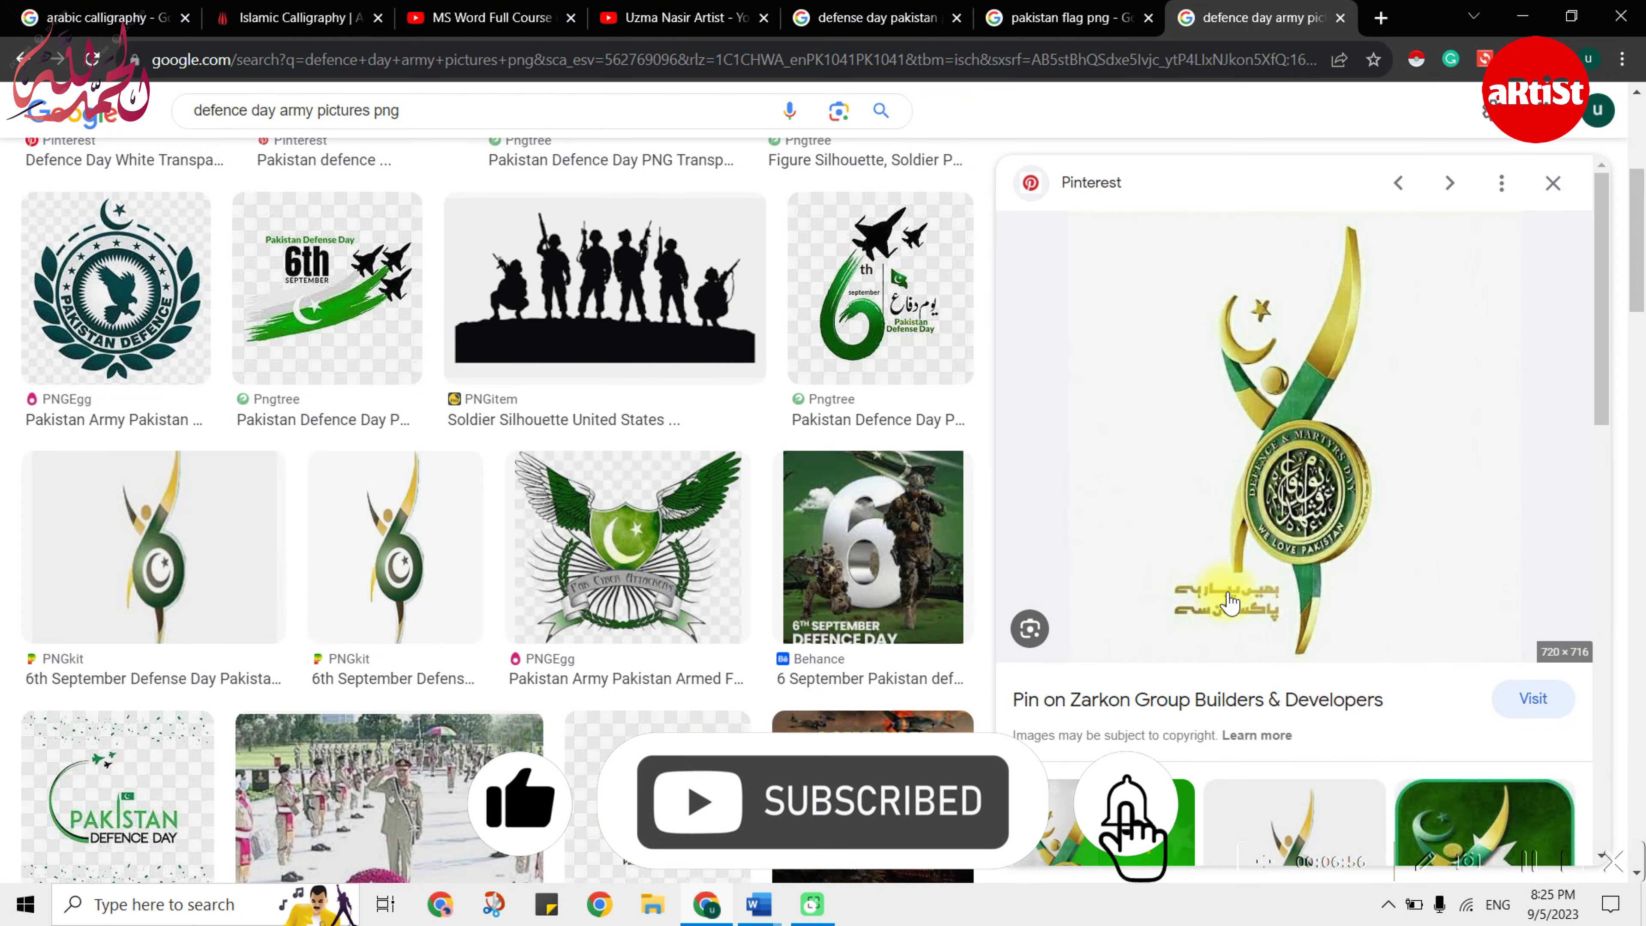
- Look over the 'pakistan flag png' and 'defense day pakistan poster' image results
{"action": "scroll", "coordinate": [1325, 570], "scroll_direction": "down", "scroll_amount": 5}
{"action": "scroll", "coordinate": [1326, 556], "scroll_direction": "down", "scroll_amount": 5}
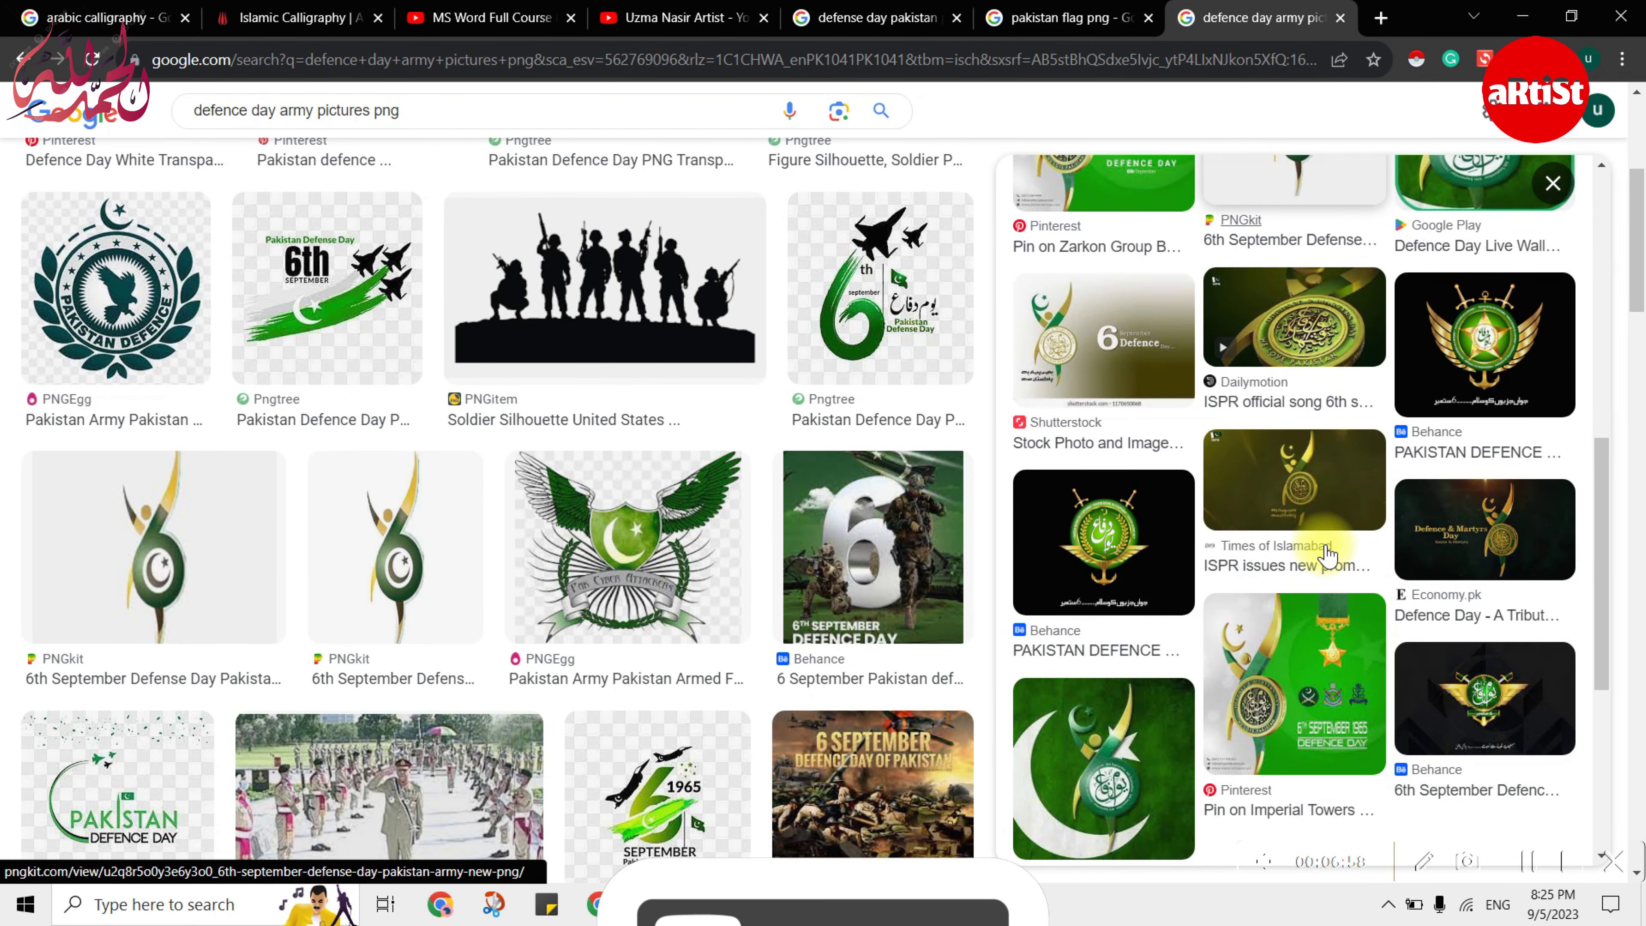
{"action": "left_click", "coordinate": [1099, 18]}
{"action": "left_click", "coordinate": [908, 17]}
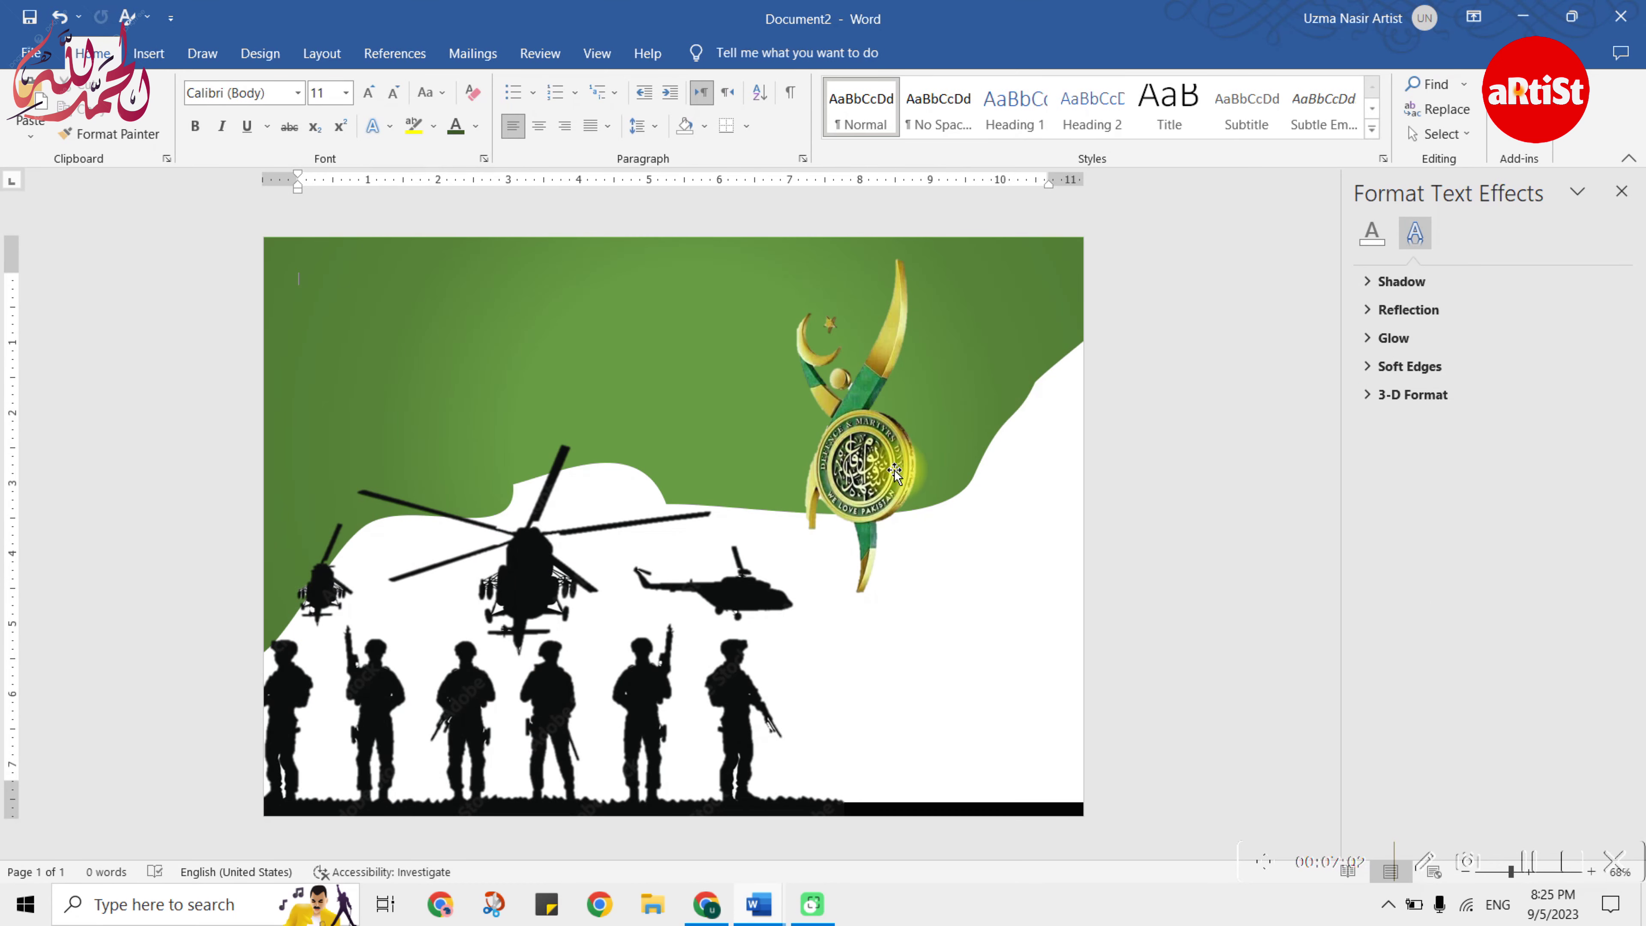
- Enlarge the emblem and raise it higher along the poster's right side
{"action": "left_click", "coordinate": [841, 612]}
{"action": "left_click_drag", "start_coordinate": [760, 626], "coordinate": [722, 700]}
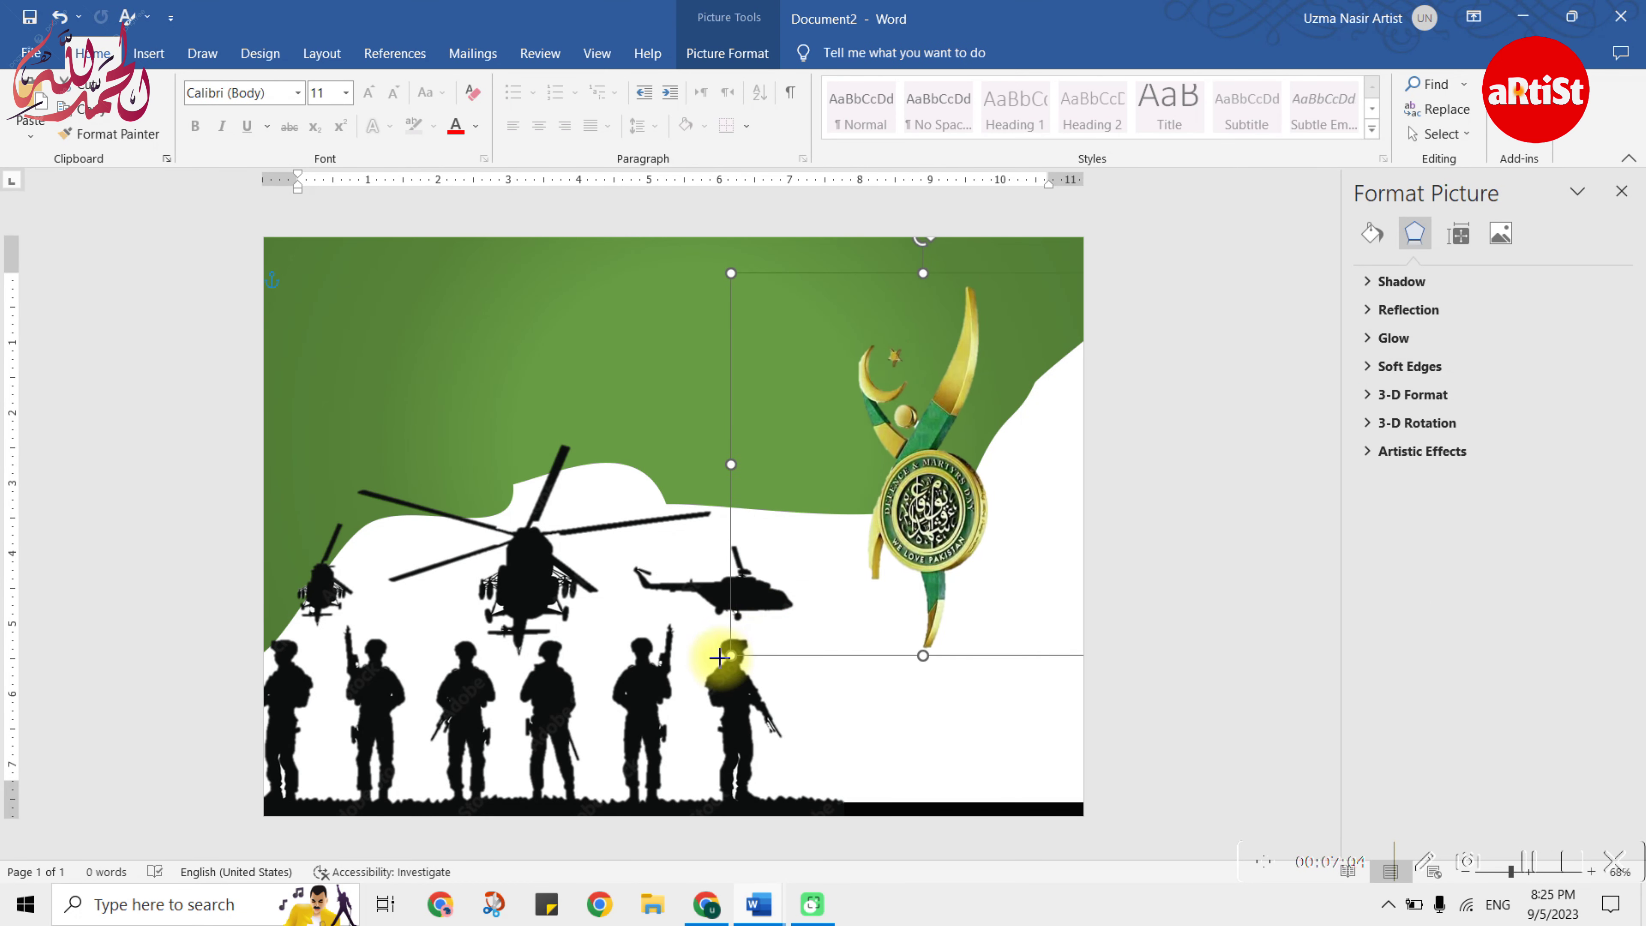
{"action": "left_click_drag", "start_coordinate": [1005, 613], "coordinate": [1008, 648]}
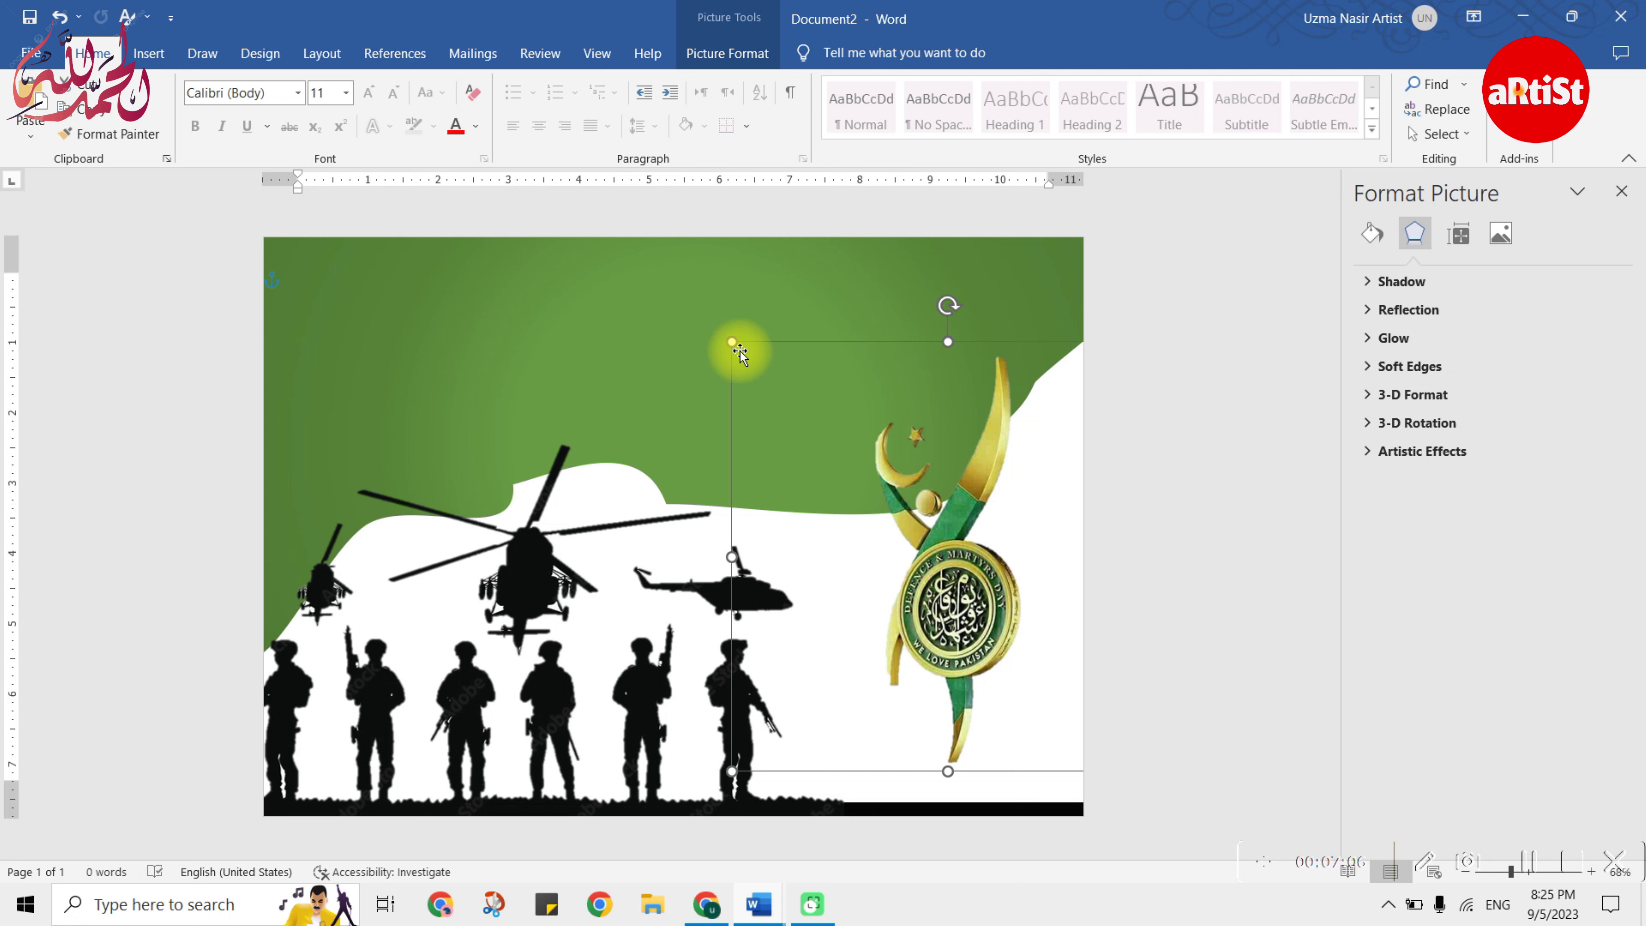
{"action": "left_click_drag", "start_coordinate": [720, 334], "coordinate": [705, 310]}
{"action": "left_click_drag", "start_coordinate": [1051, 555], "coordinate": [1140, 519]}
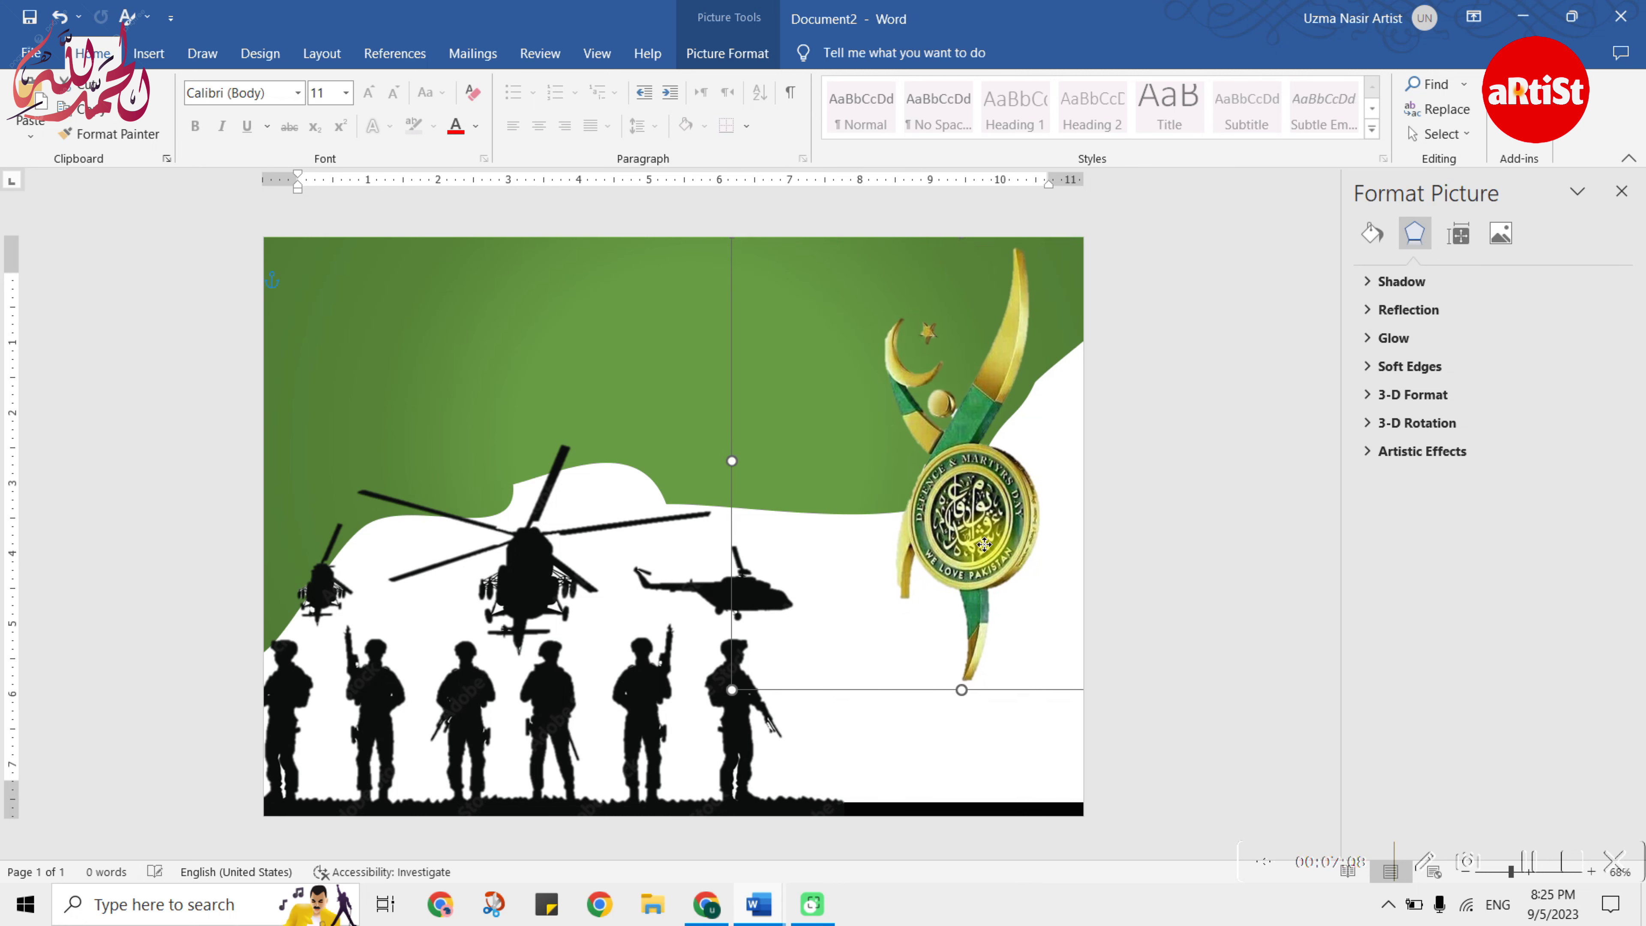
{"action": "left_click", "coordinate": [176, 253]}
- Draw a text box across the upper left with no fill and no outline
{"action": "left_click", "coordinate": [150, 54]}
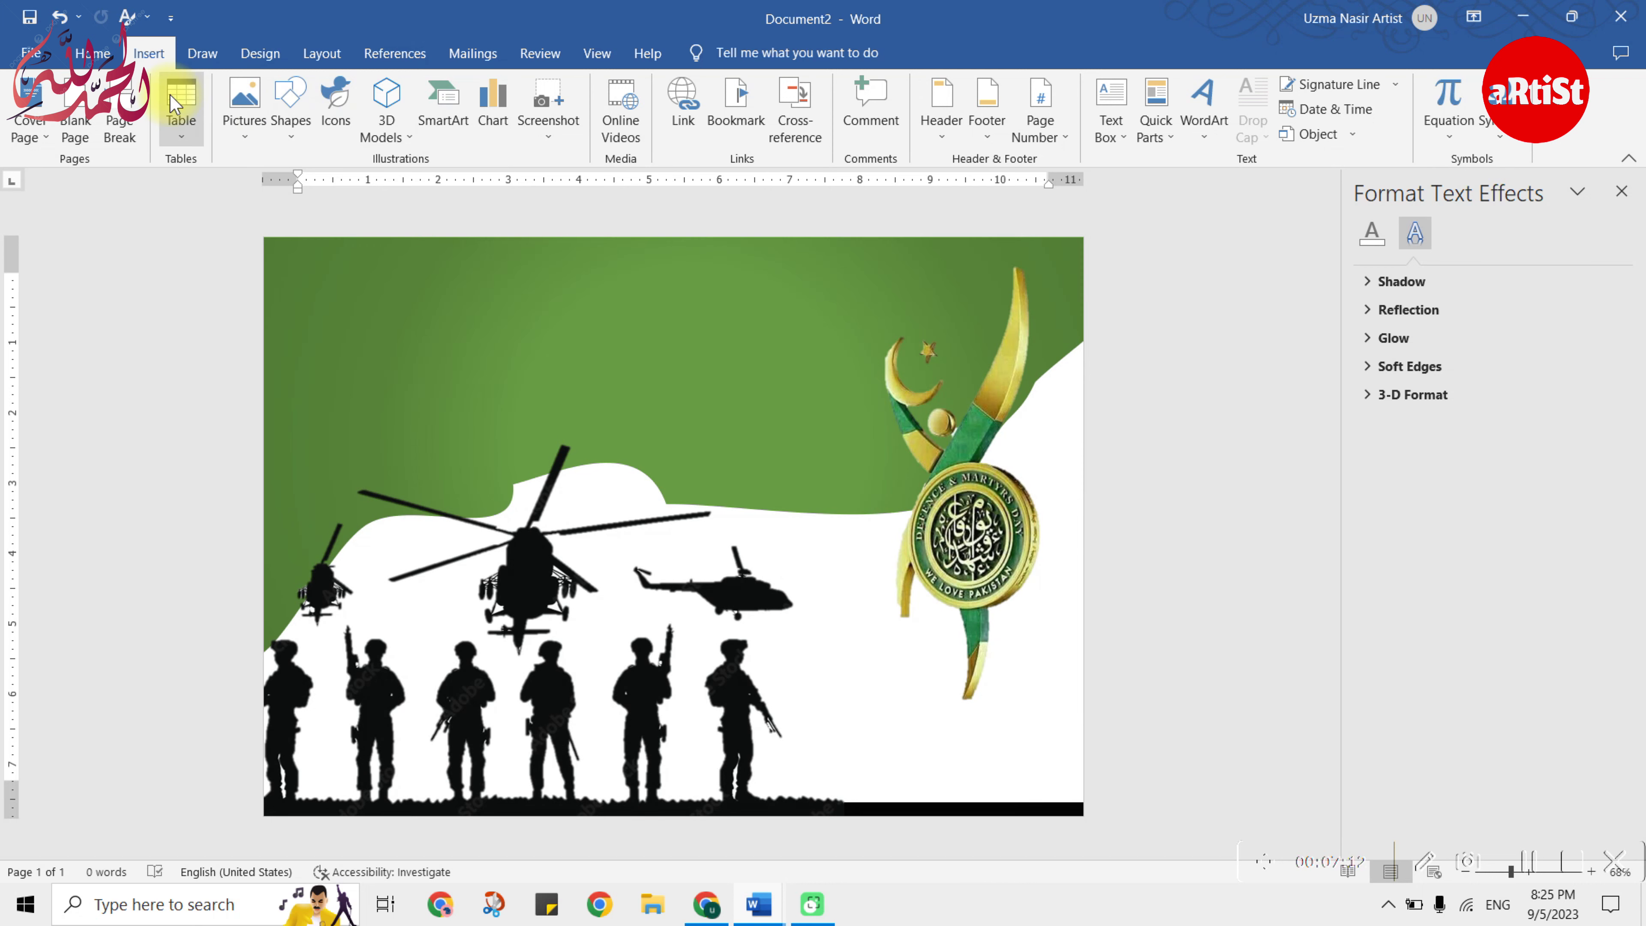
{"action": "left_click", "coordinate": [1112, 132]}
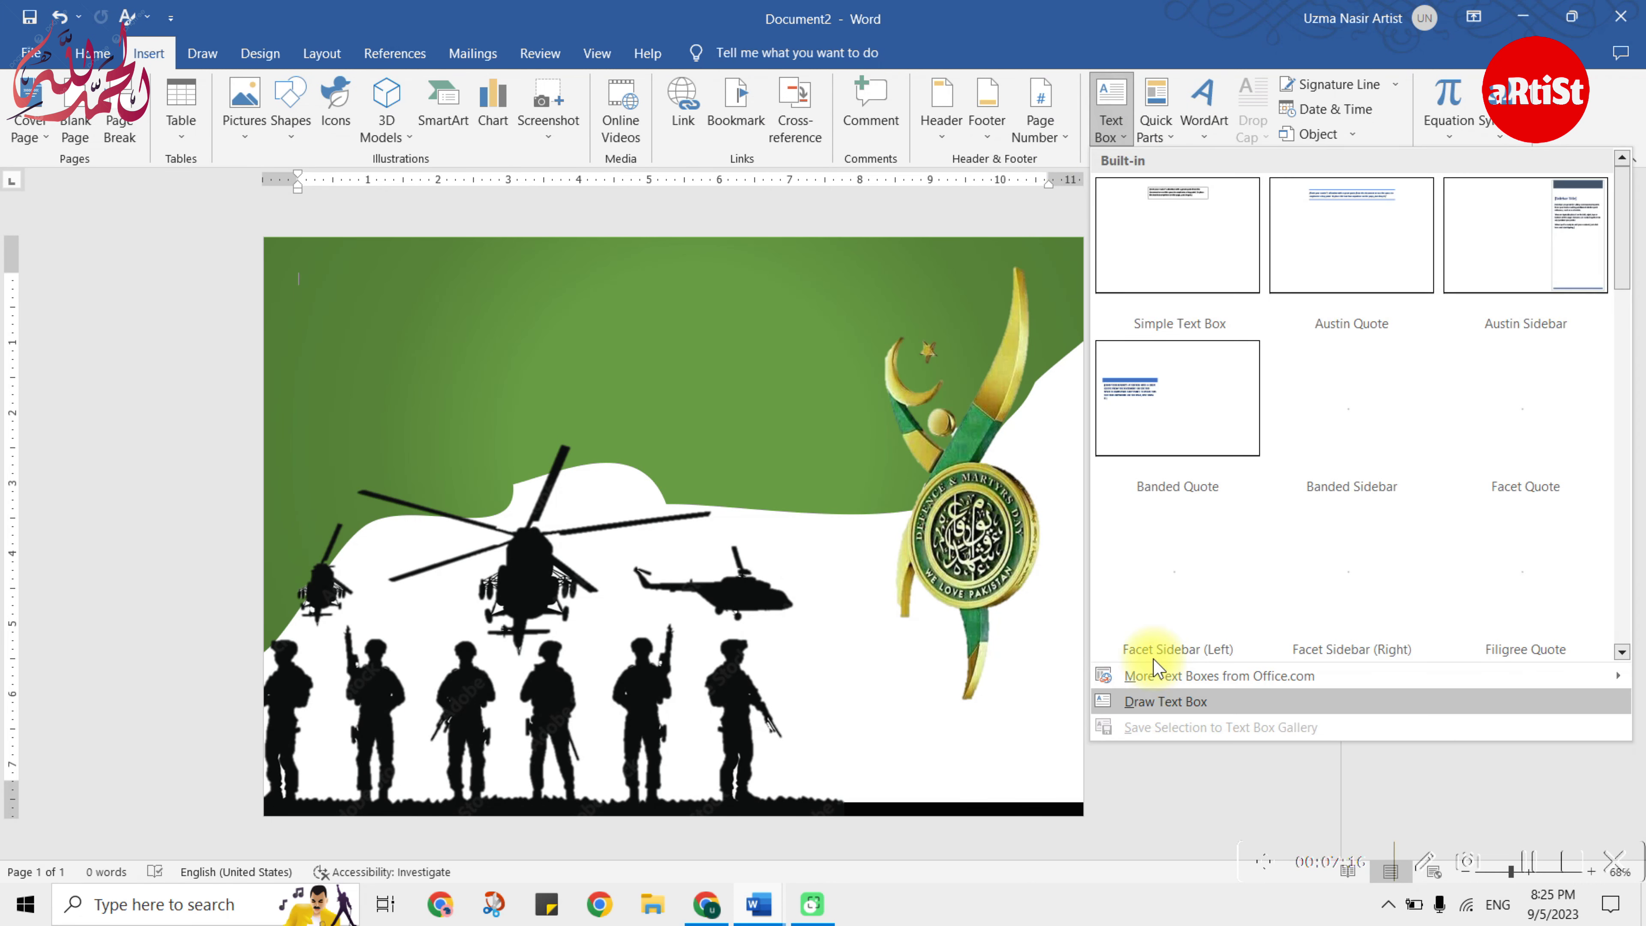
{"action": "left_click", "coordinate": [1138, 691]}
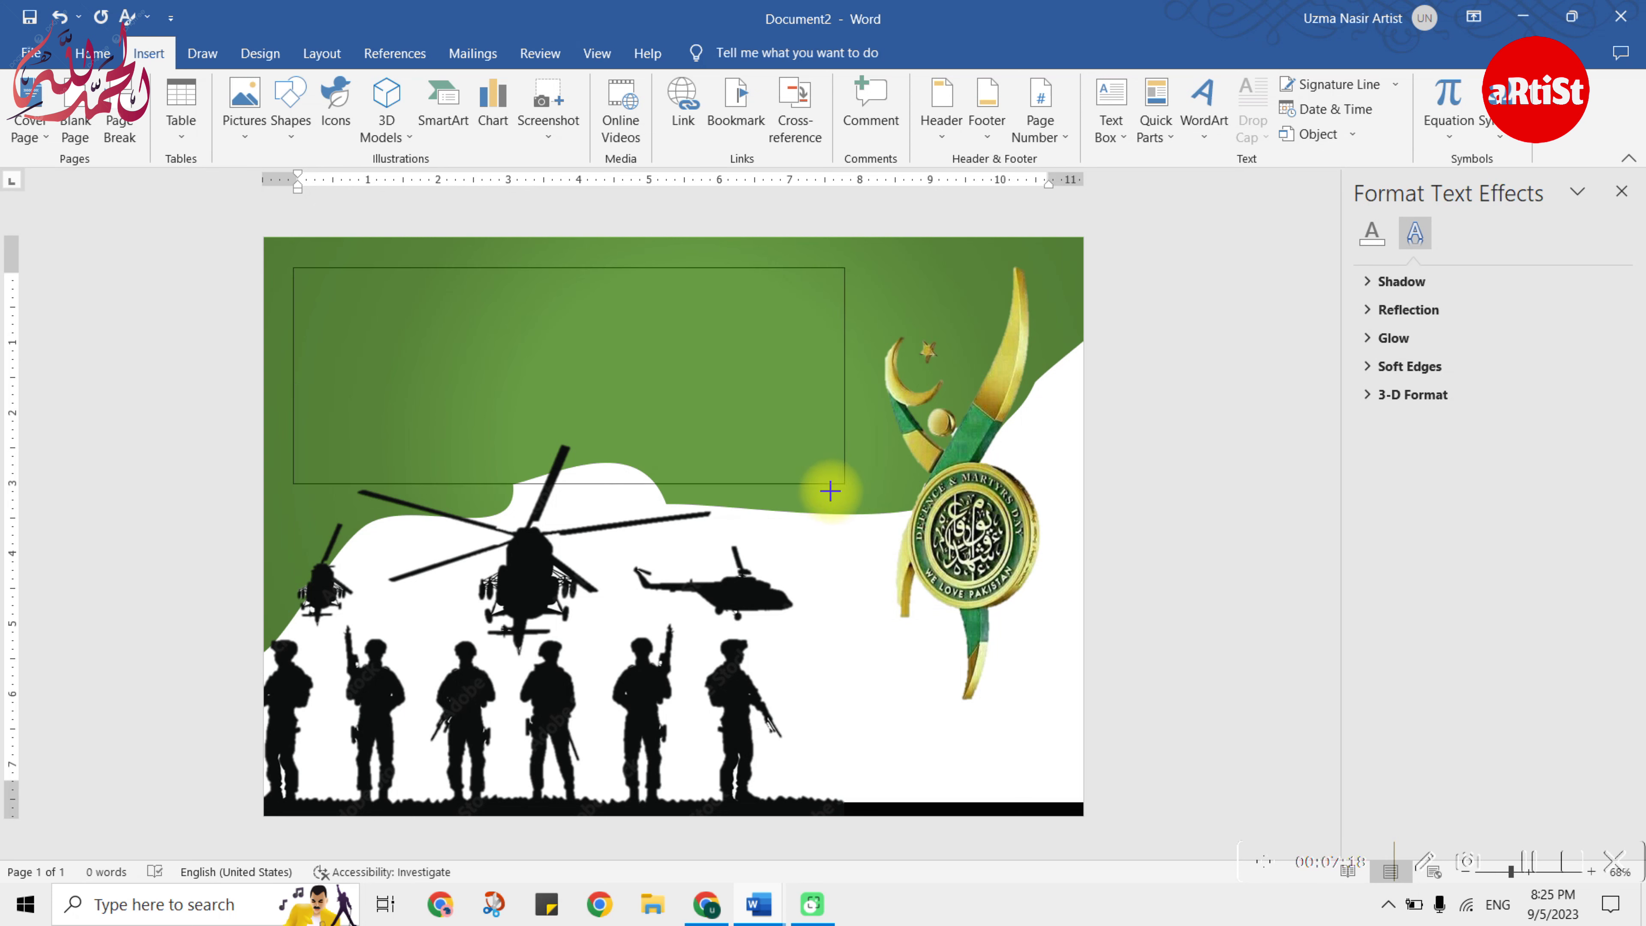
{"action": "left_click_drag", "start_coordinate": [293, 267], "coordinate": [819, 489]}
{"action": "left_click", "coordinate": [579, 83]}
{"action": "left_click", "coordinate": [554, 319]}
{"action": "left_click", "coordinate": [550, 109]}
{"action": "left_click", "coordinate": [534, 355]}
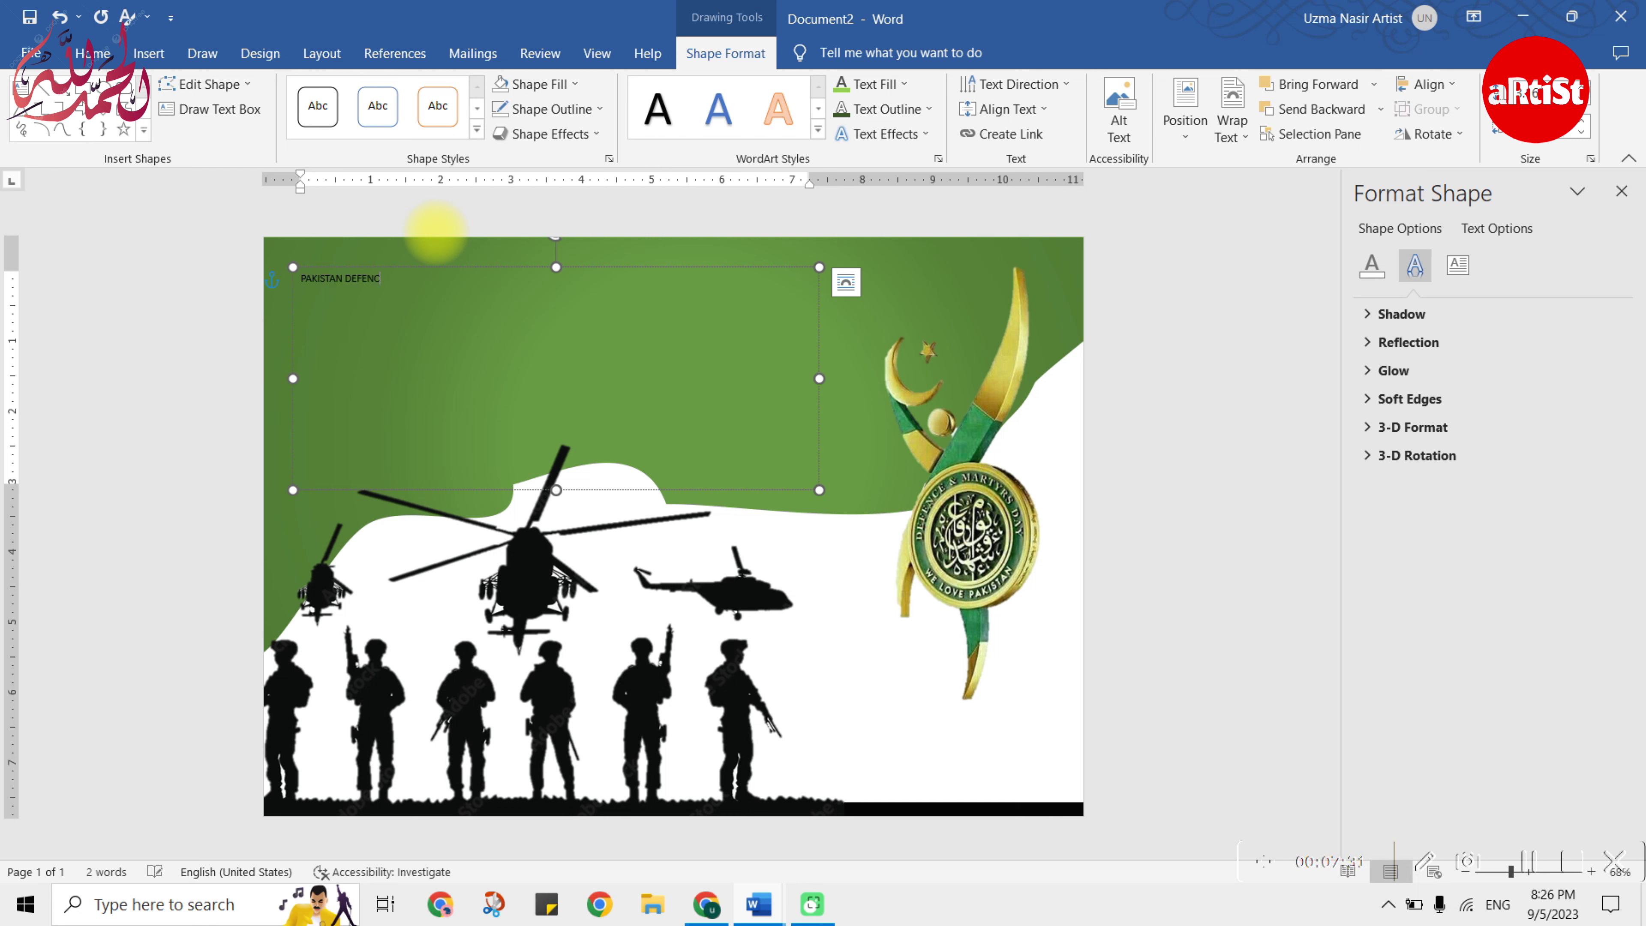
- Format the title text as white Arial Black and enlarge it
{"action": "key", "text": "ctrl+a"}
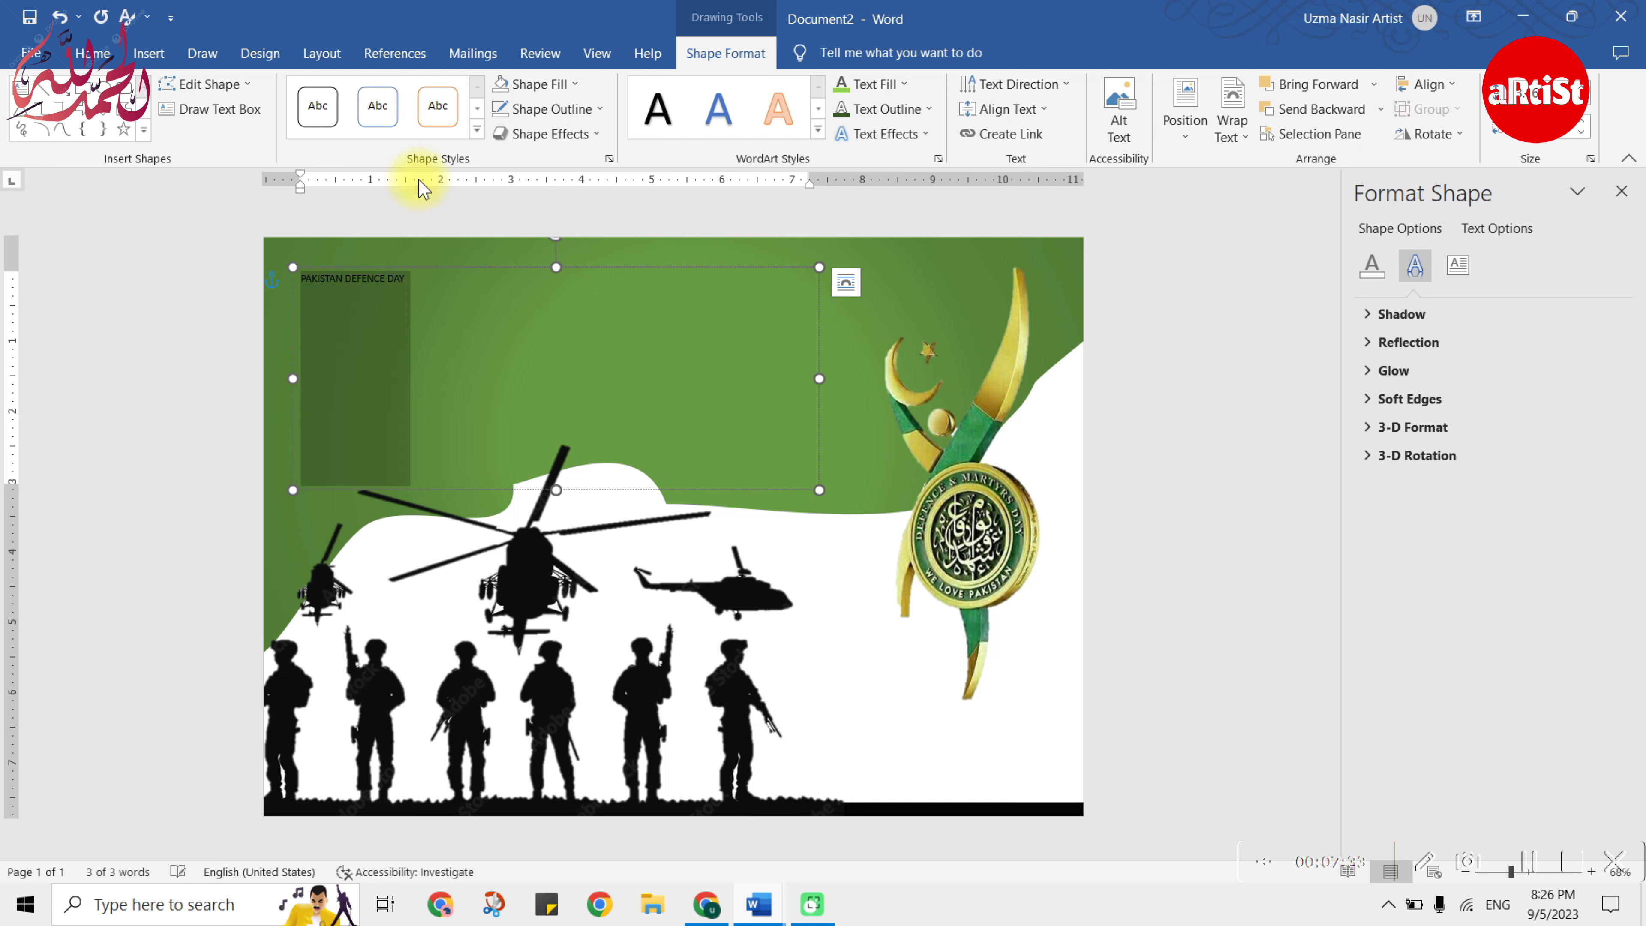
{"action": "left_click", "coordinate": [93, 53]}
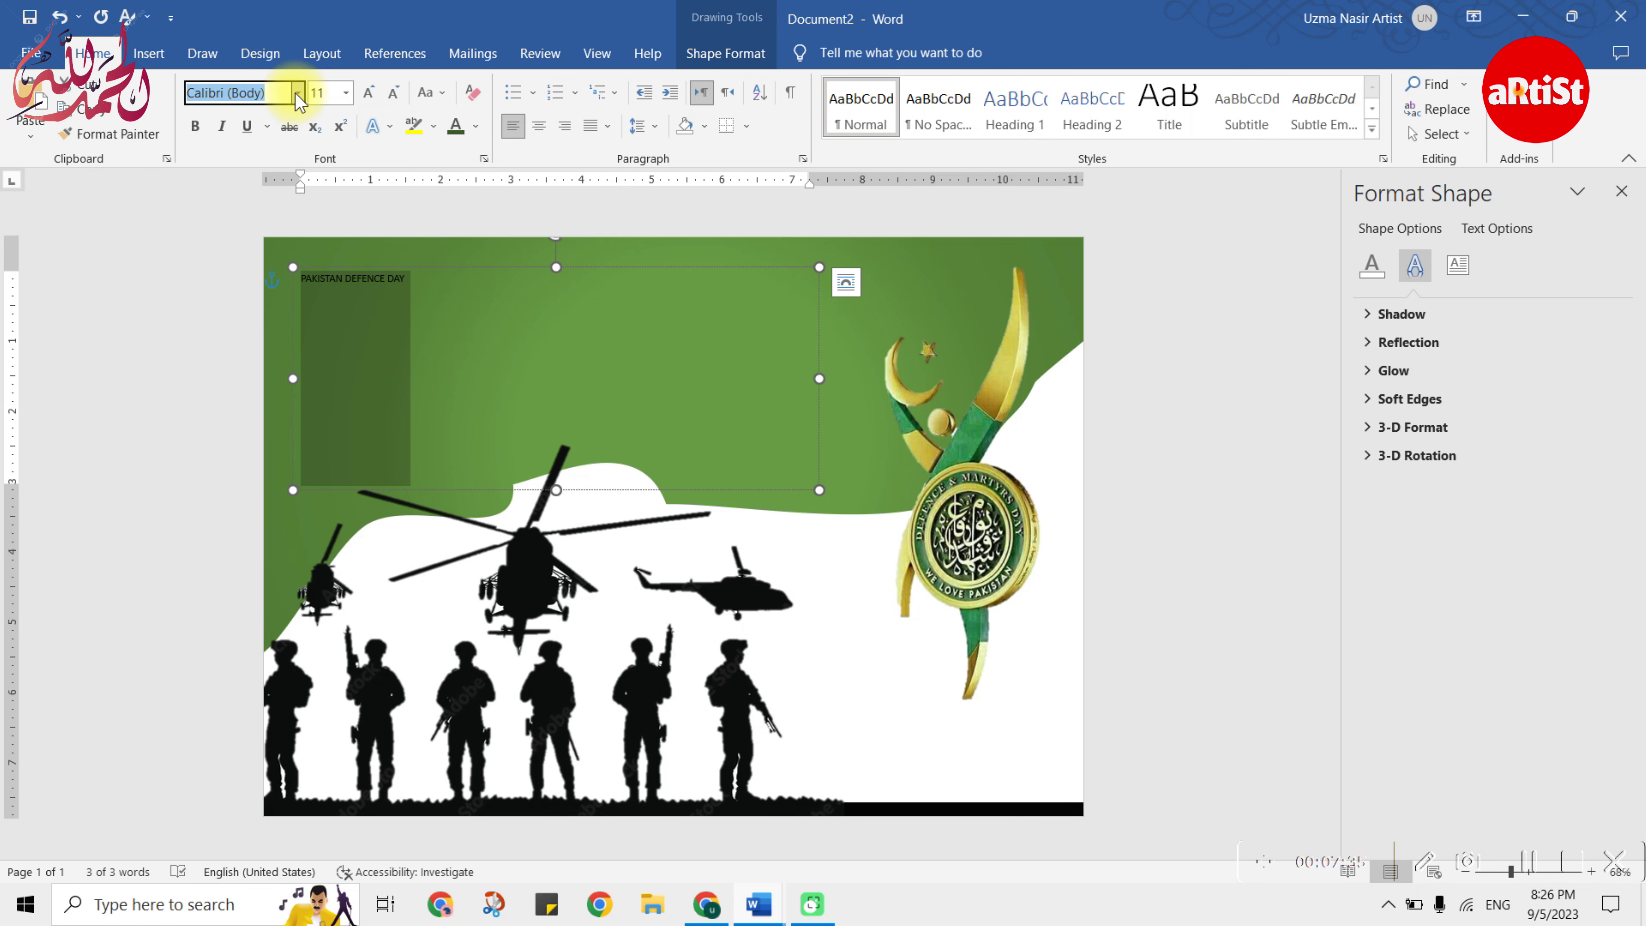
{"action": "left_click", "coordinate": [298, 92]}
{"action": "left_click", "coordinate": [230, 267]}
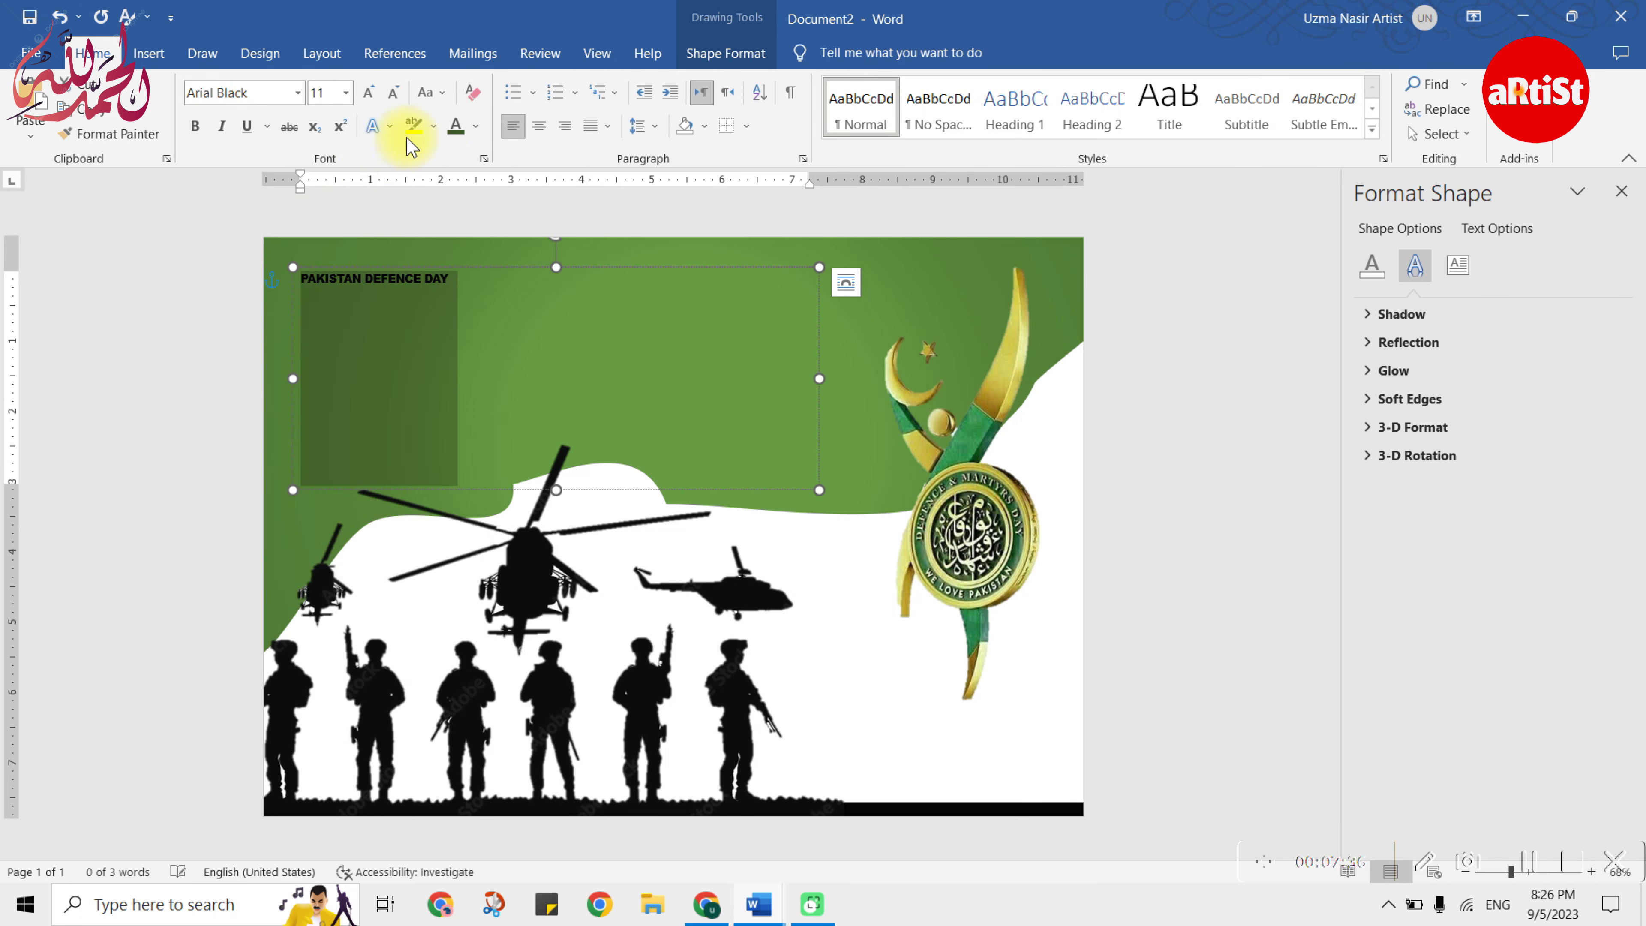
{"action": "left_click", "coordinate": [479, 127]}
{"action": "left_click", "coordinate": [458, 213]}
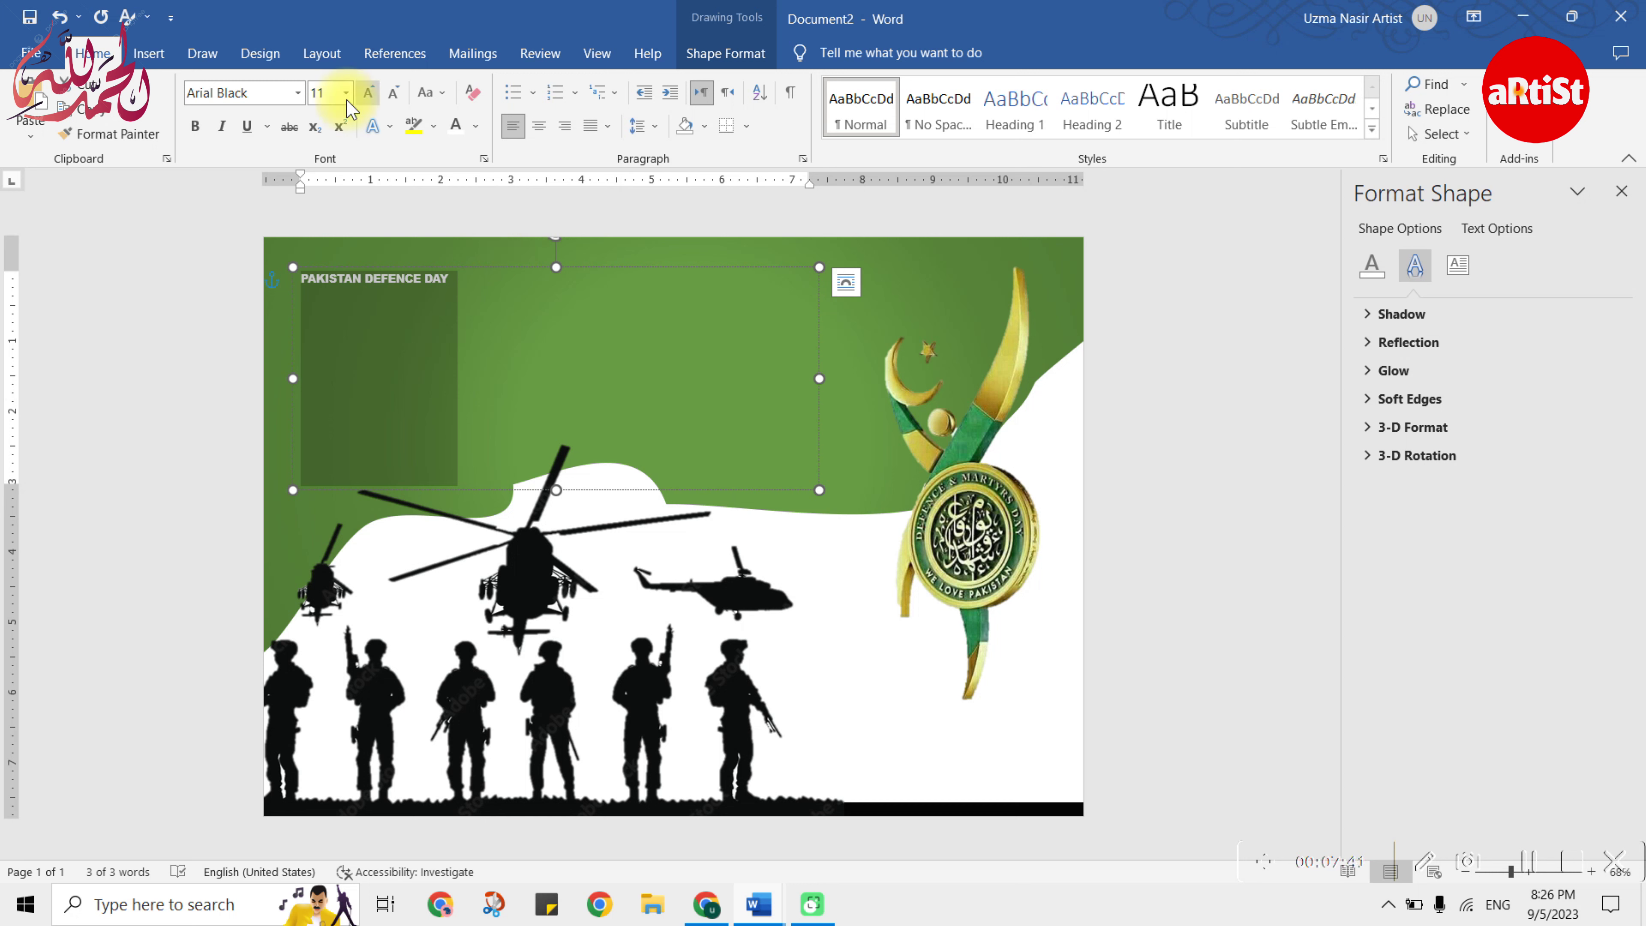
{"action": "left_click", "coordinate": [369, 92]}
{"action": "left_click", "coordinate": [370, 92]}
{"action": "left_click", "coordinate": [369, 92]}
{"action": "left_click", "coordinate": [369, 92]}
{"action": "left_click", "coordinate": [370, 92]}
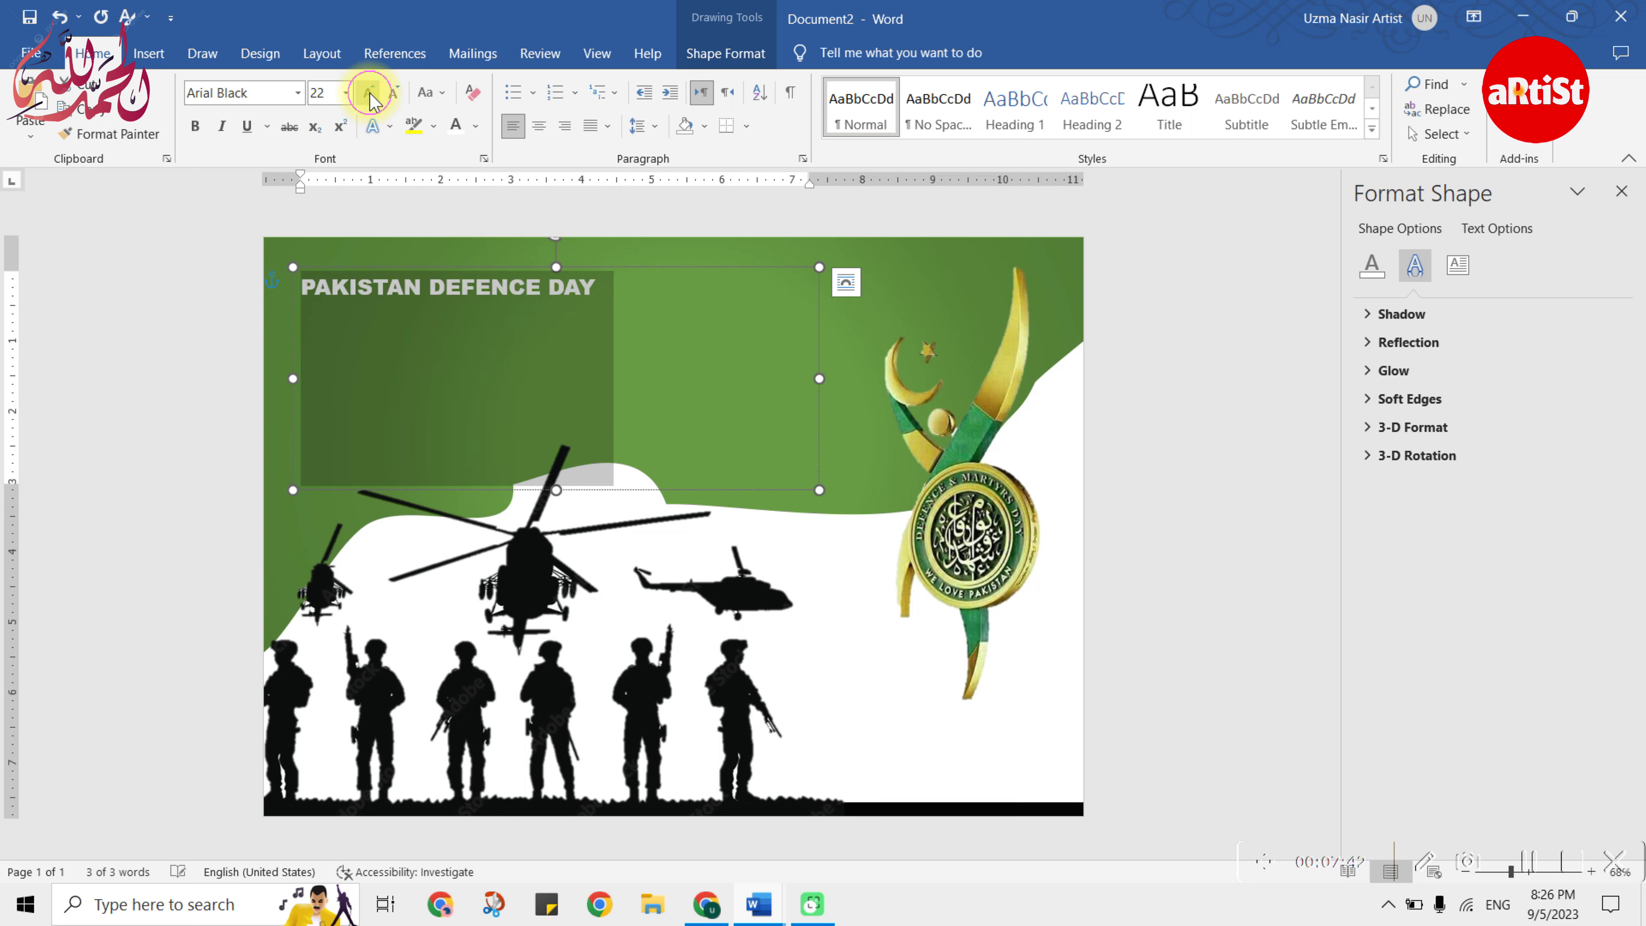
{"action": "left_click", "coordinate": [369, 93]}
{"action": "left_click", "coordinate": [370, 93]}
{"action": "left_click", "coordinate": [370, 92]}
{"action": "left_click", "coordinate": [369, 92]}
{"action": "left_click", "coordinate": [370, 93]}
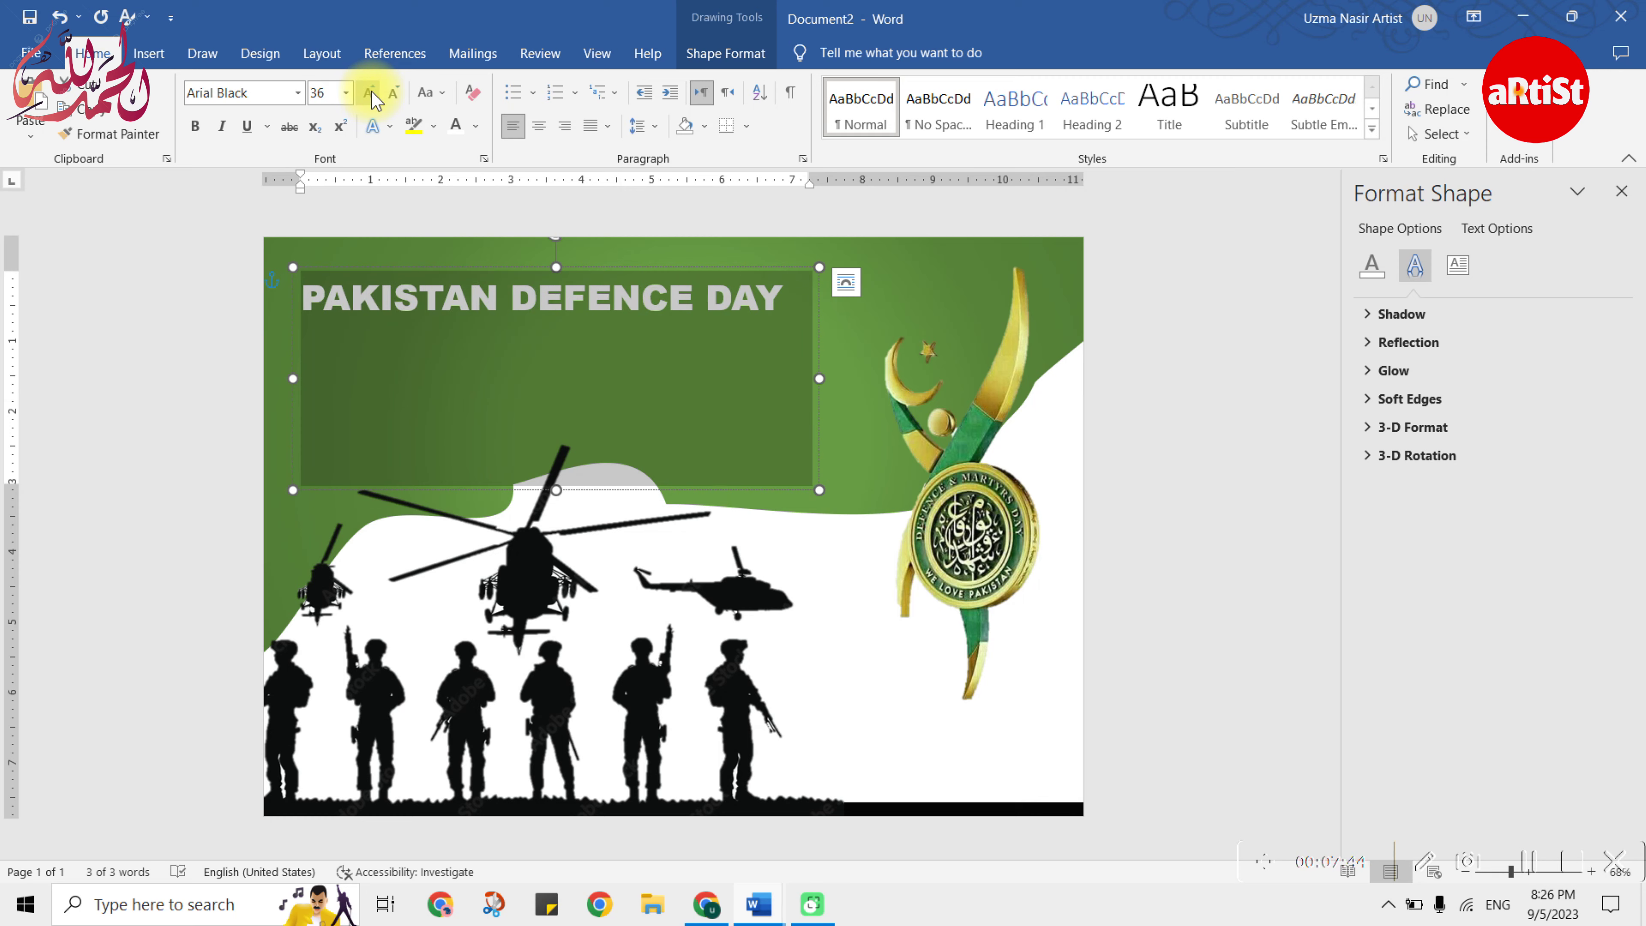
- After checking the reference posters, move DEFENCE DAY onto its own line
{"action": "key", "text": "alt+Tab"}
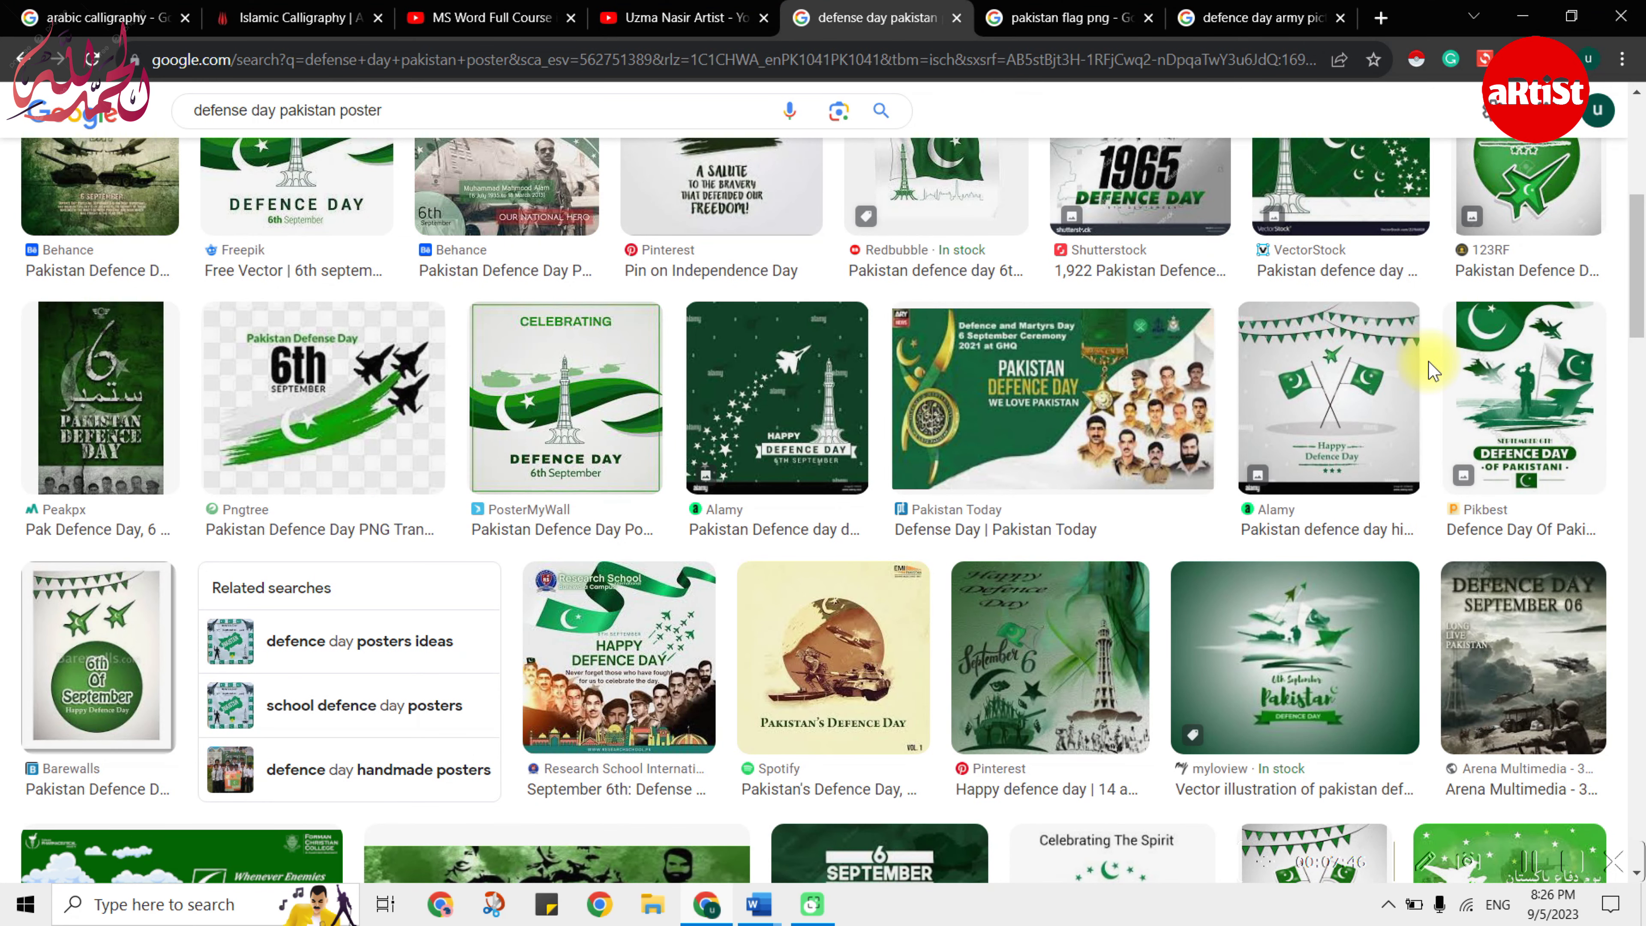
{"action": "key", "text": "alt+Tab"}
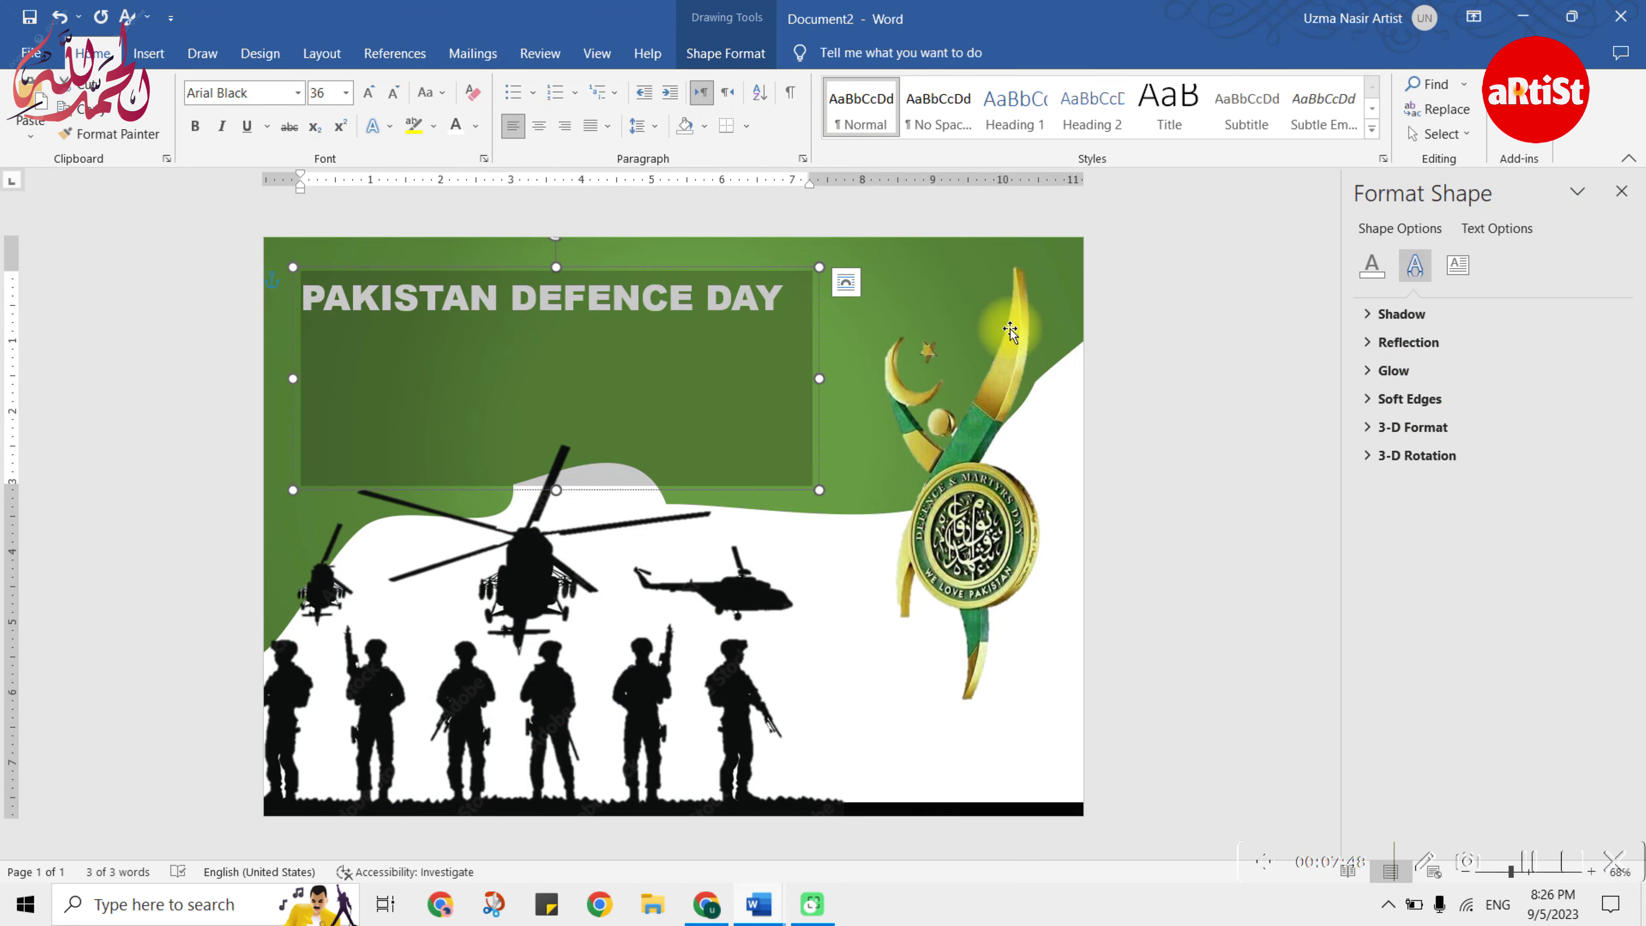
{"action": "left_click", "coordinate": [680, 350]}
{"action": "left_click", "coordinate": [515, 279]}
{"action": "key", "text": "Return"}
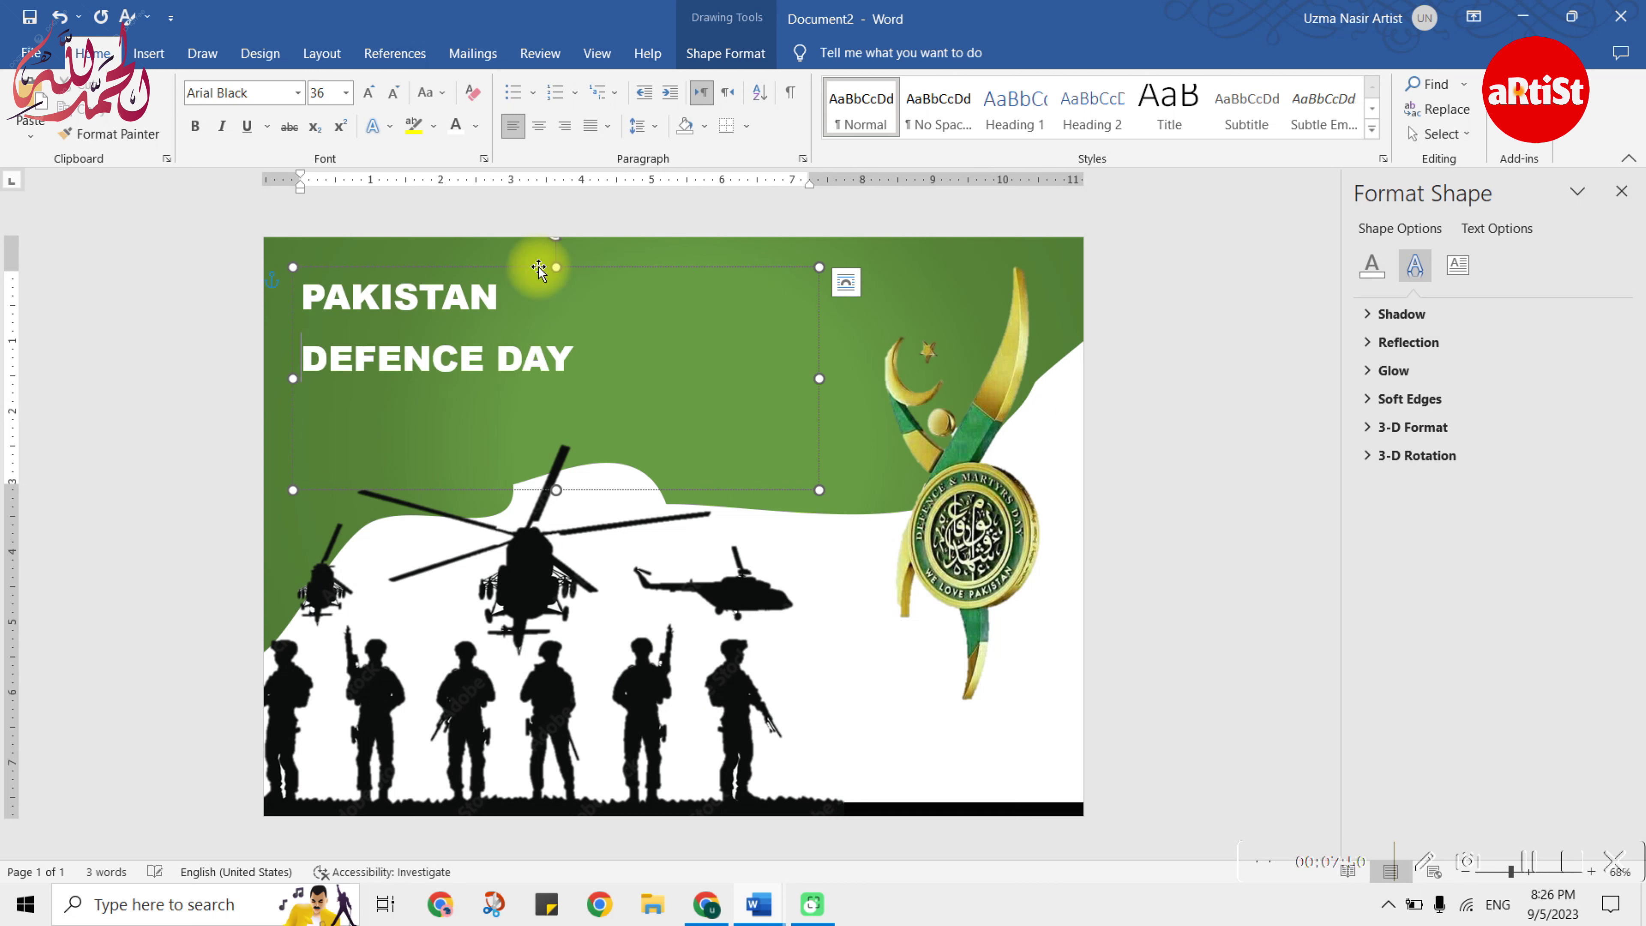
- Make DEFENCE DAY gold with no space after, in Bahnschrift Condensed
{"action": "triple_click", "coordinate": [503, 361]}
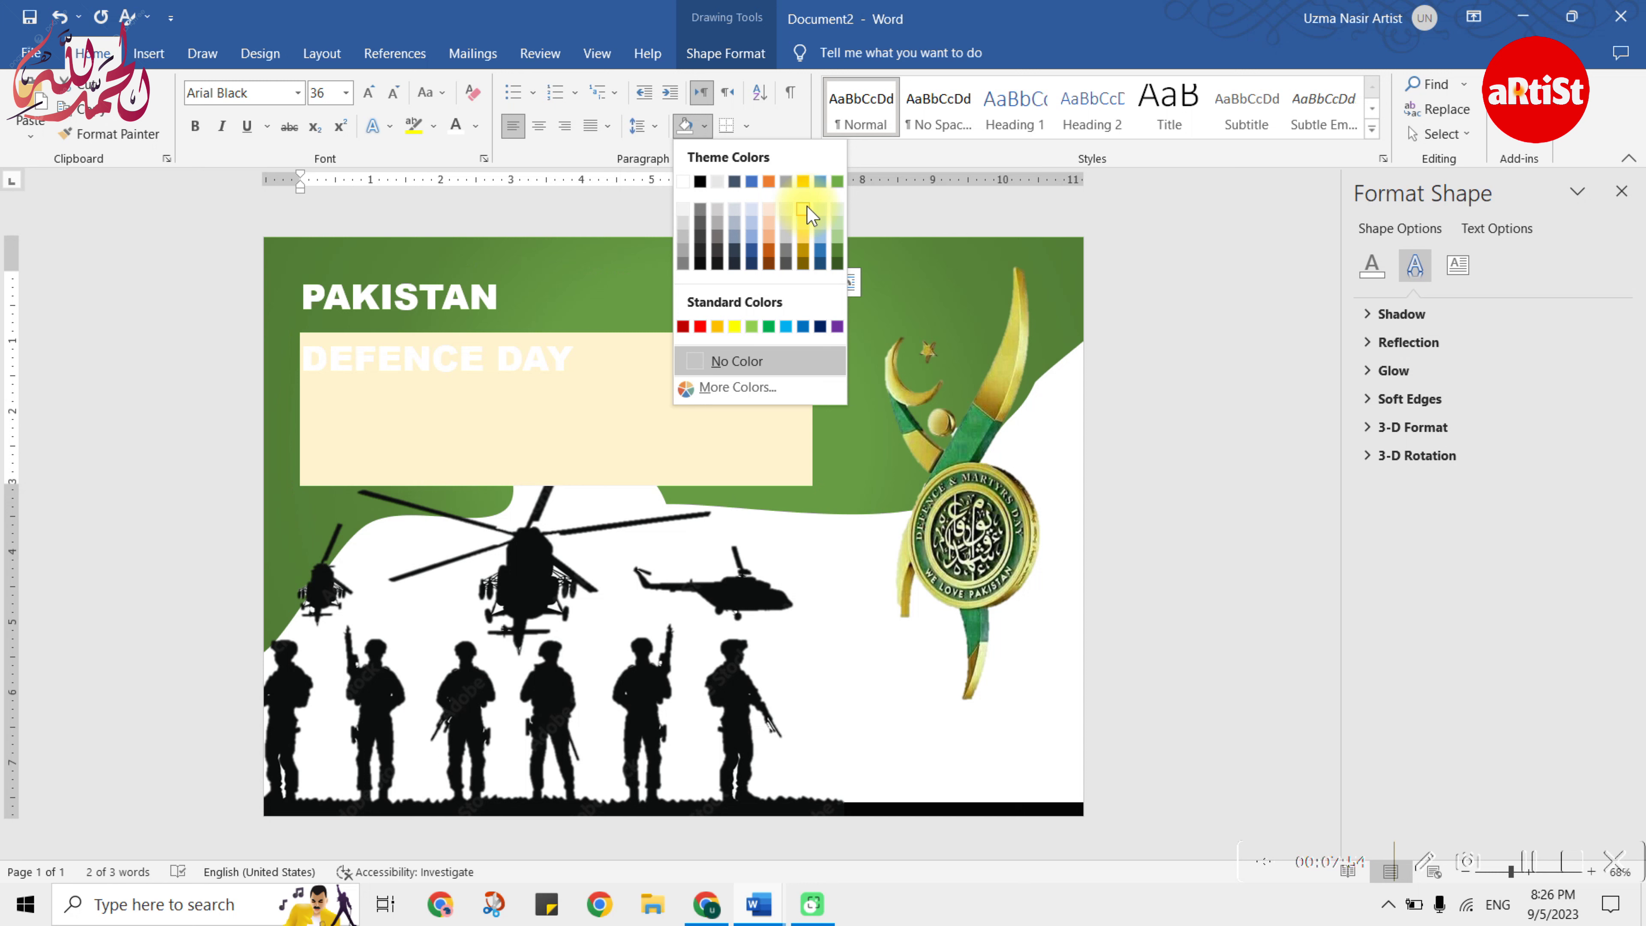
{"action": "left_click", "coordinate": [453, 123]}
{"action": "left_click", "coordinate": [475, 125]}
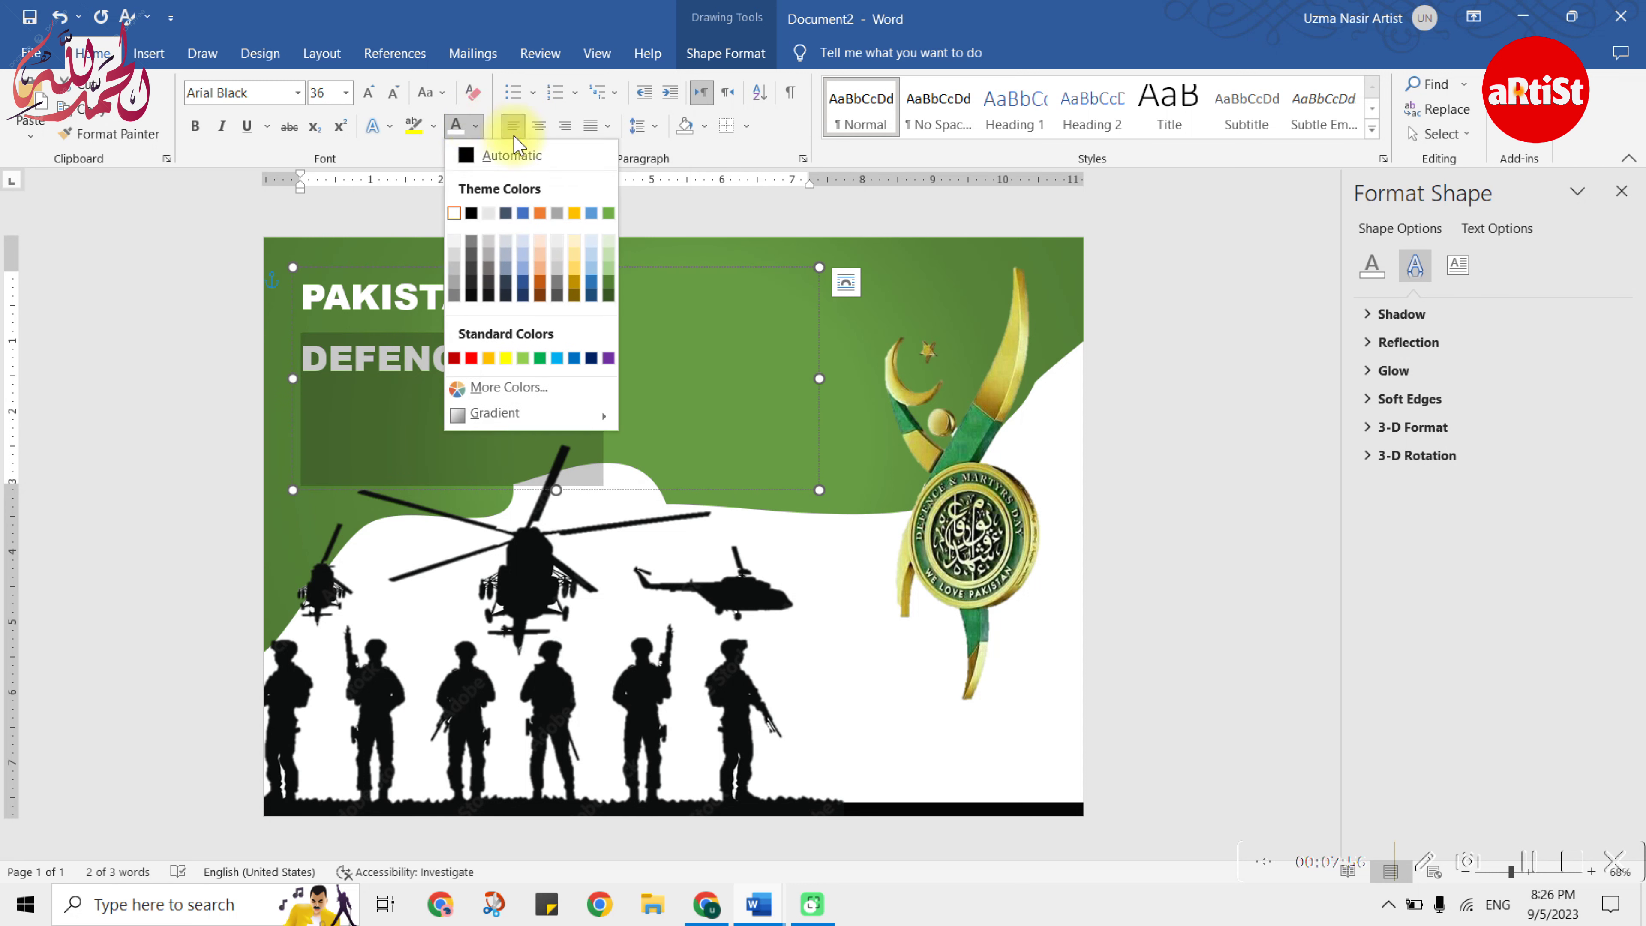
{"action": "left_click", "coordinate": [573, 215]}
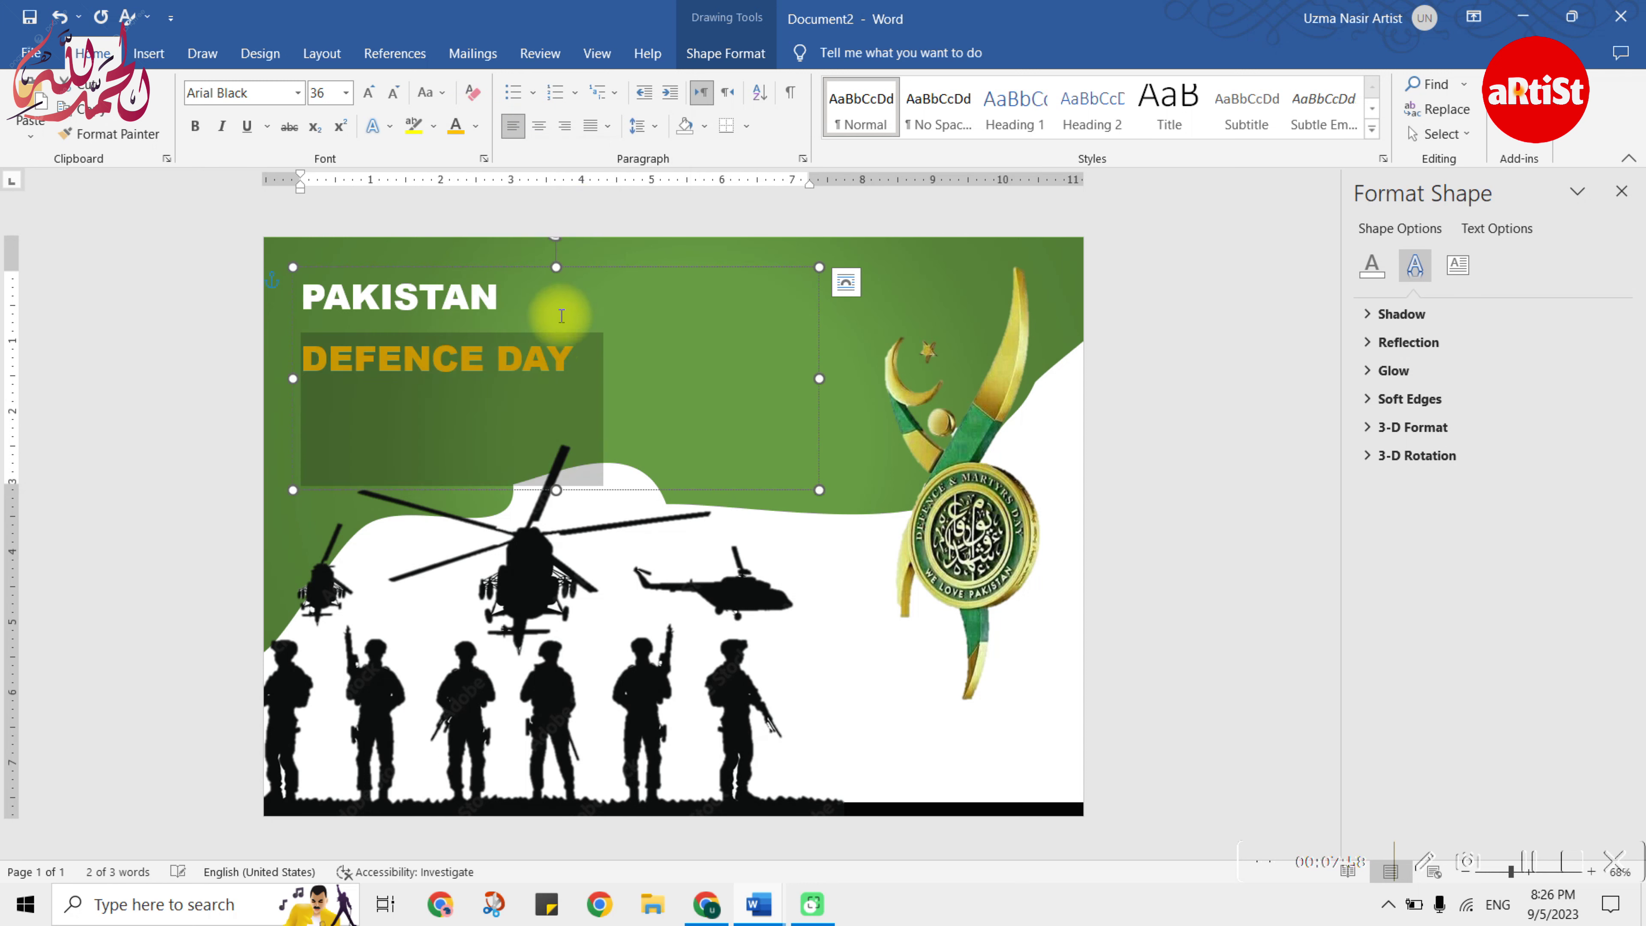
{"action": "left_click", "coordinate": [655, 126]}
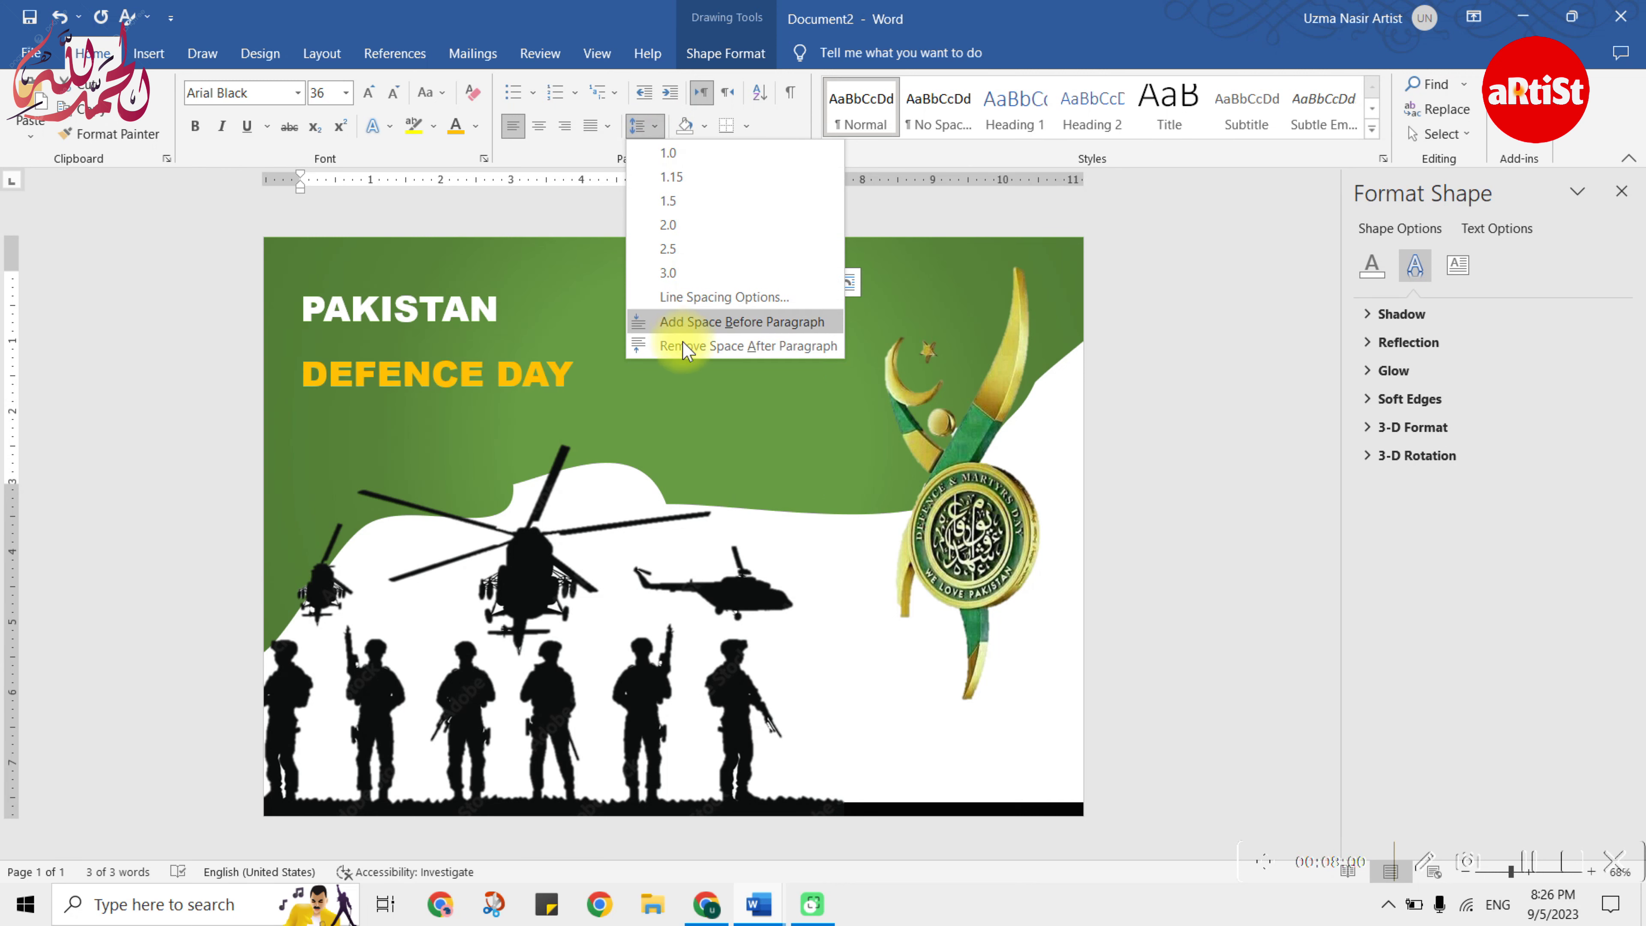
{"action": "left_click", "coordinate": [683, 343]}
{"action": "left_click", "coordinate": [296, 94]}
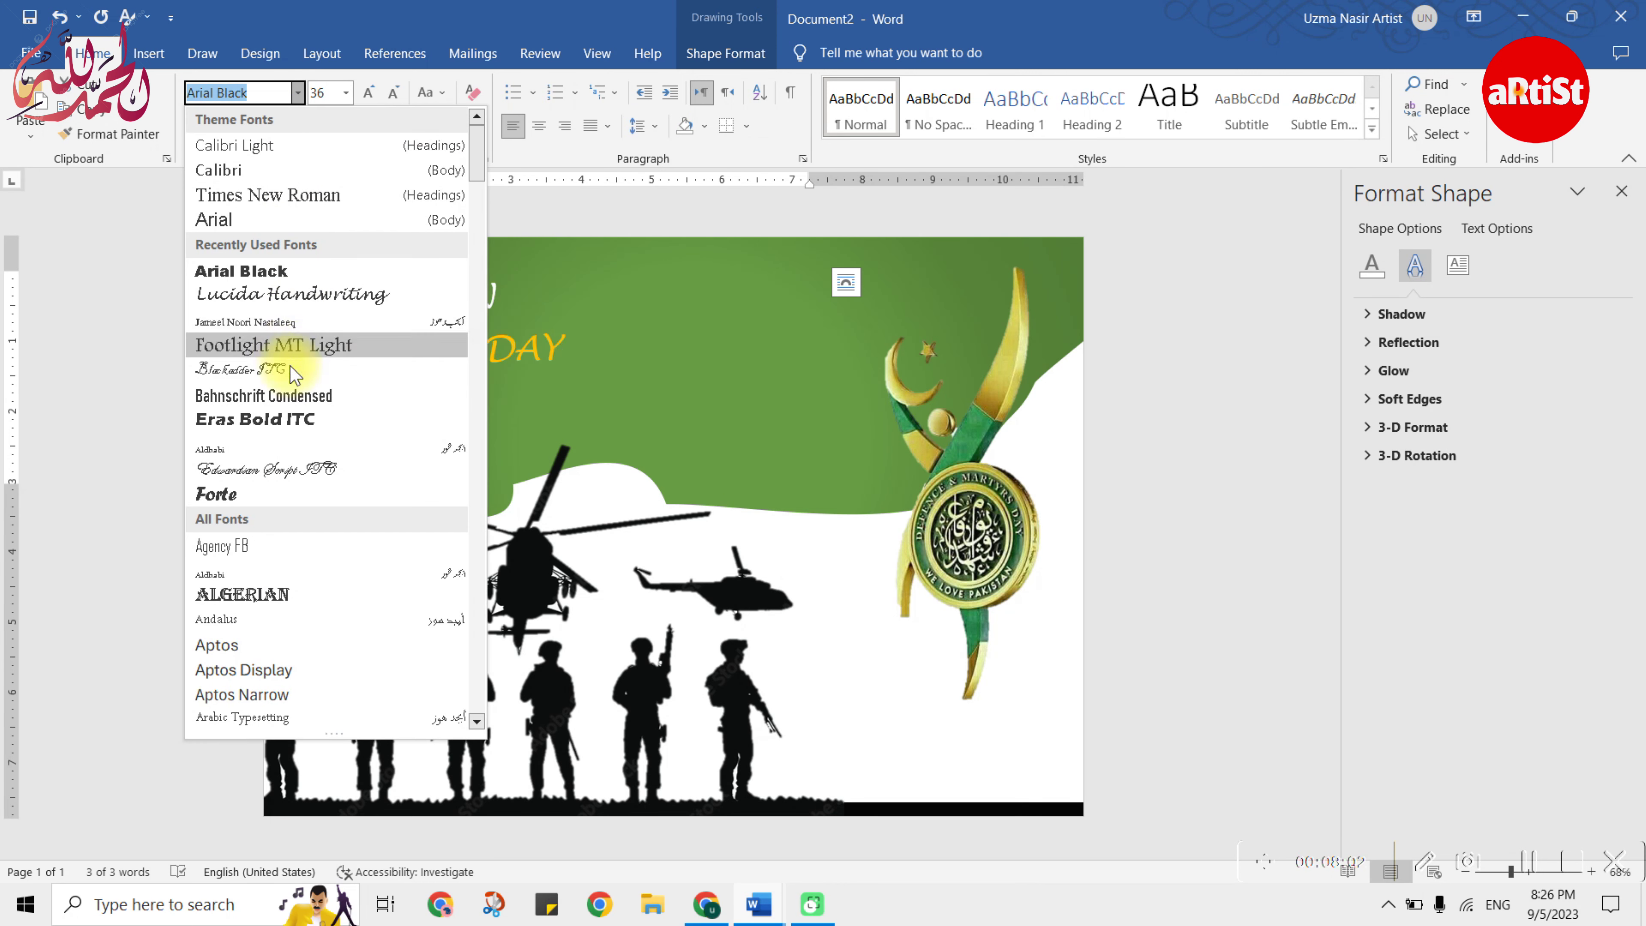
{"action": "left_click", "coordinate": [298, 396]}
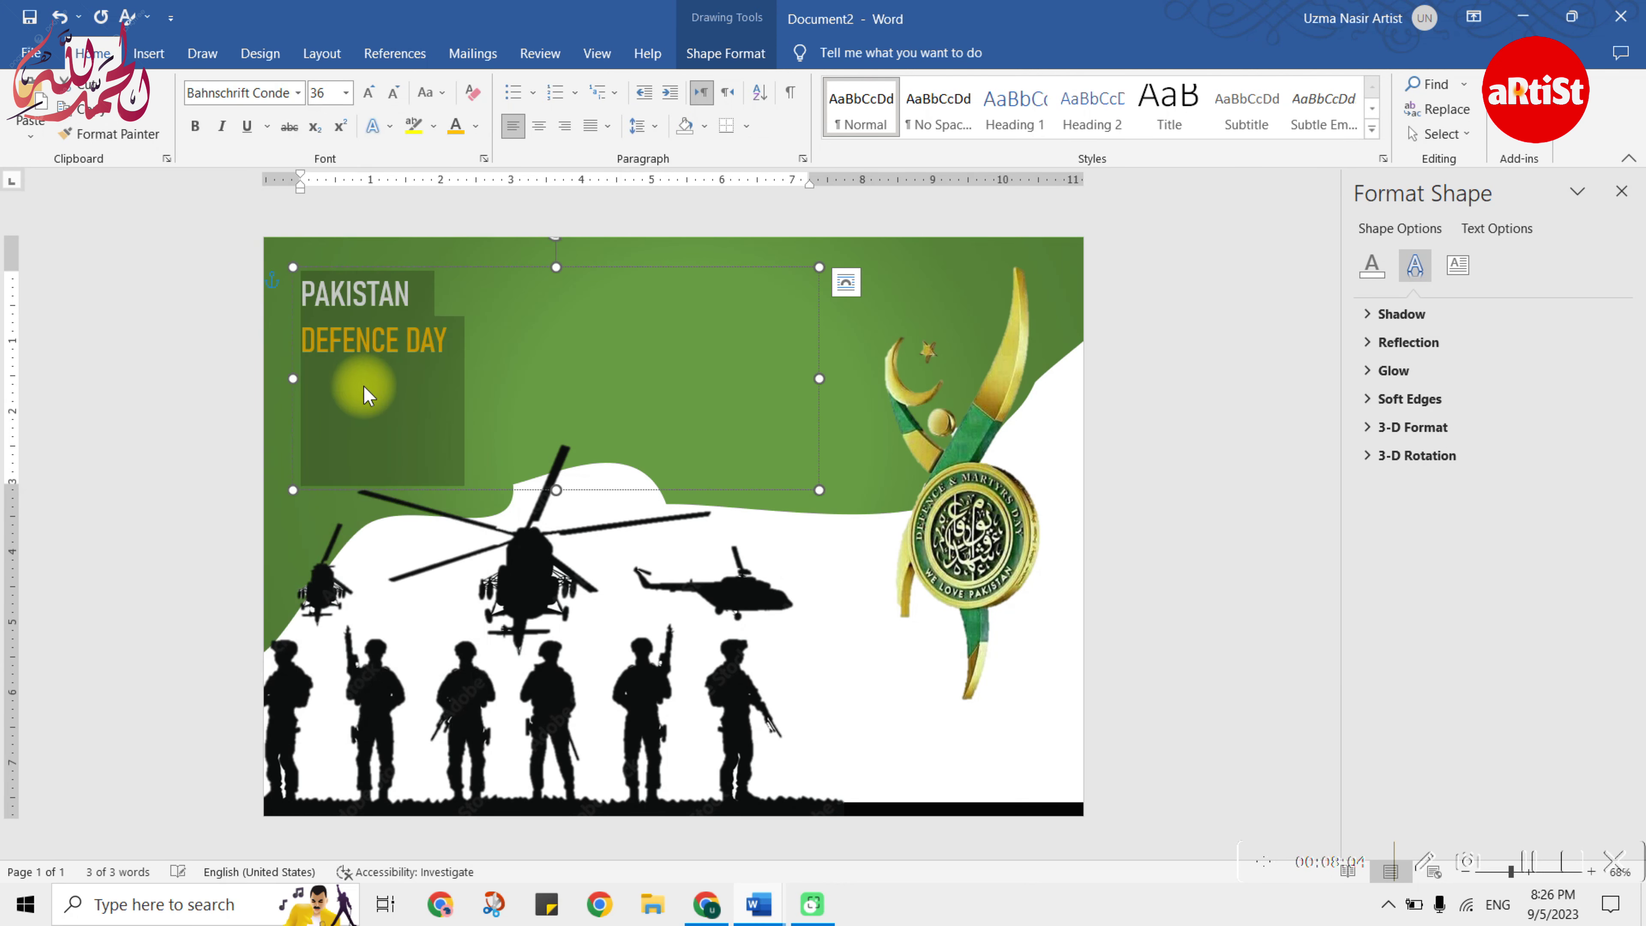
- Shift the title box right and change the title font to Footlight MT Light
{"action": "left_click_drag", "start_coordinate": [415, 266], "coordinate": [553, 265]}
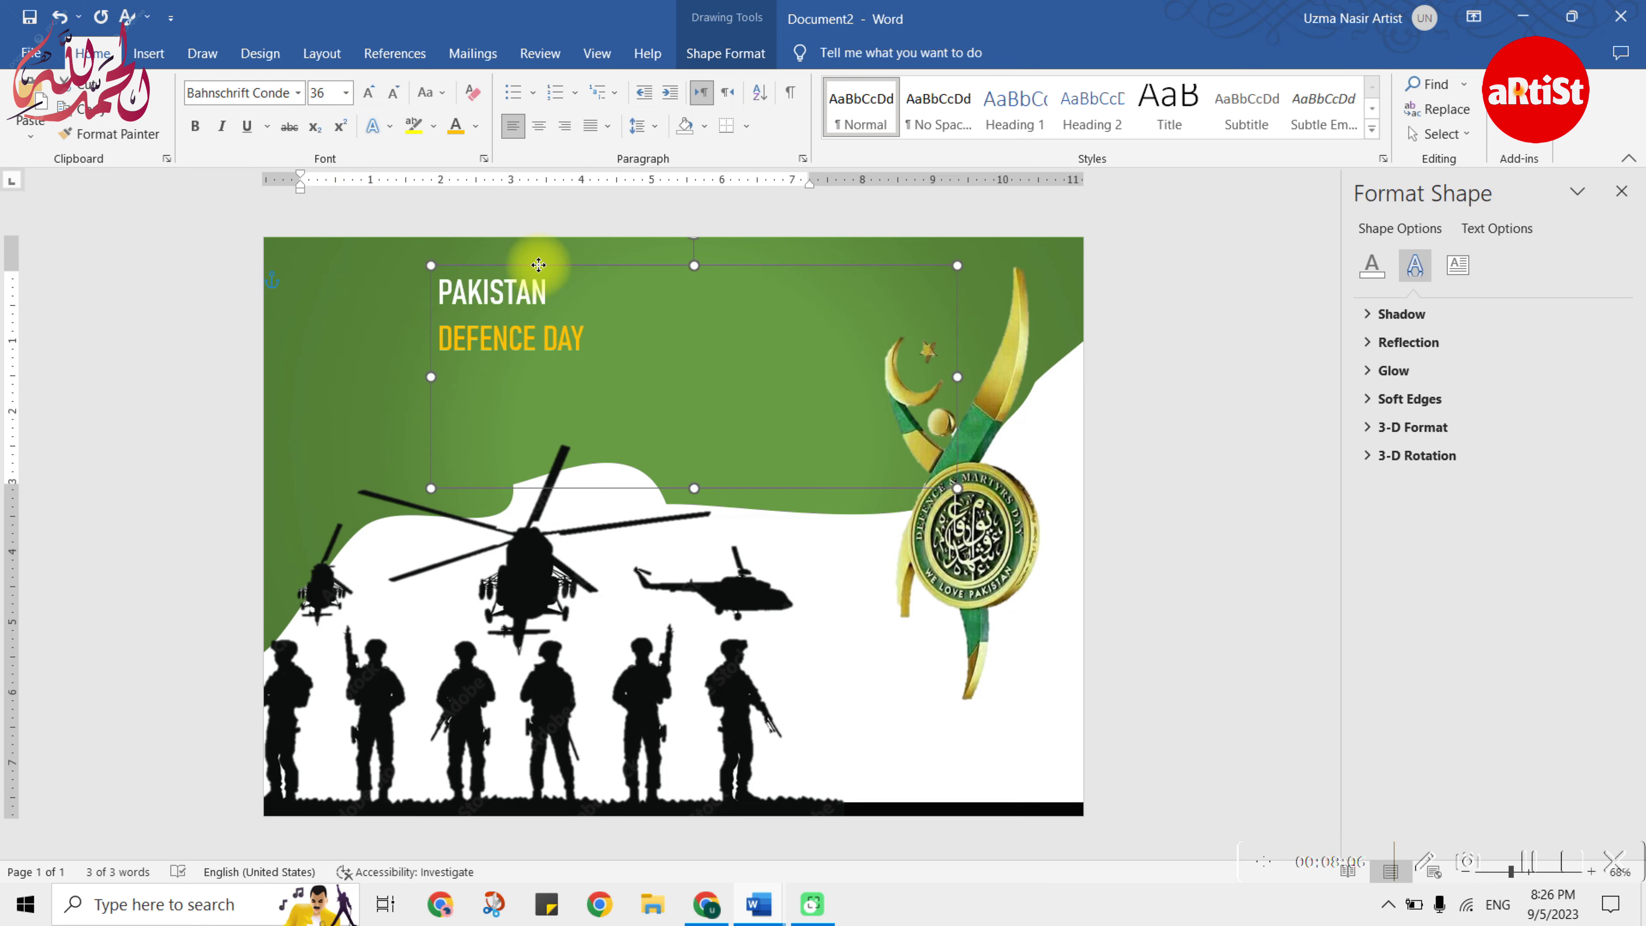
{"action": "left_click", "coordinate": [297, 93]}
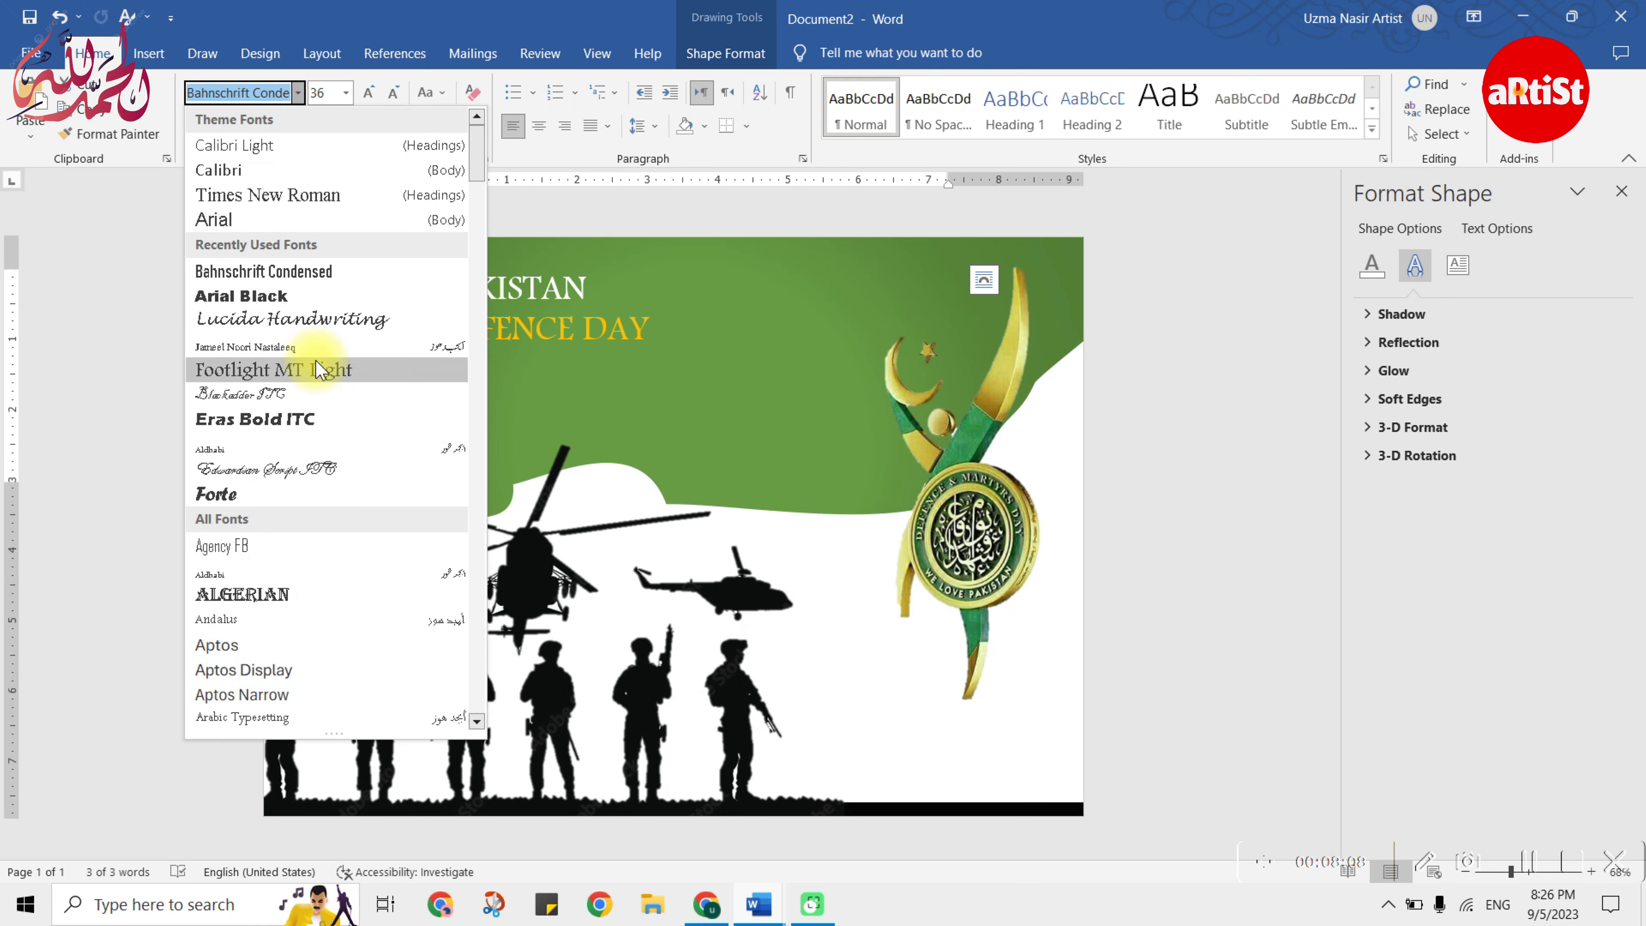
{"action": "left_click", "coordinate": [321, 361]}
{"action": "left_click", "coordinate": [611, 305]}
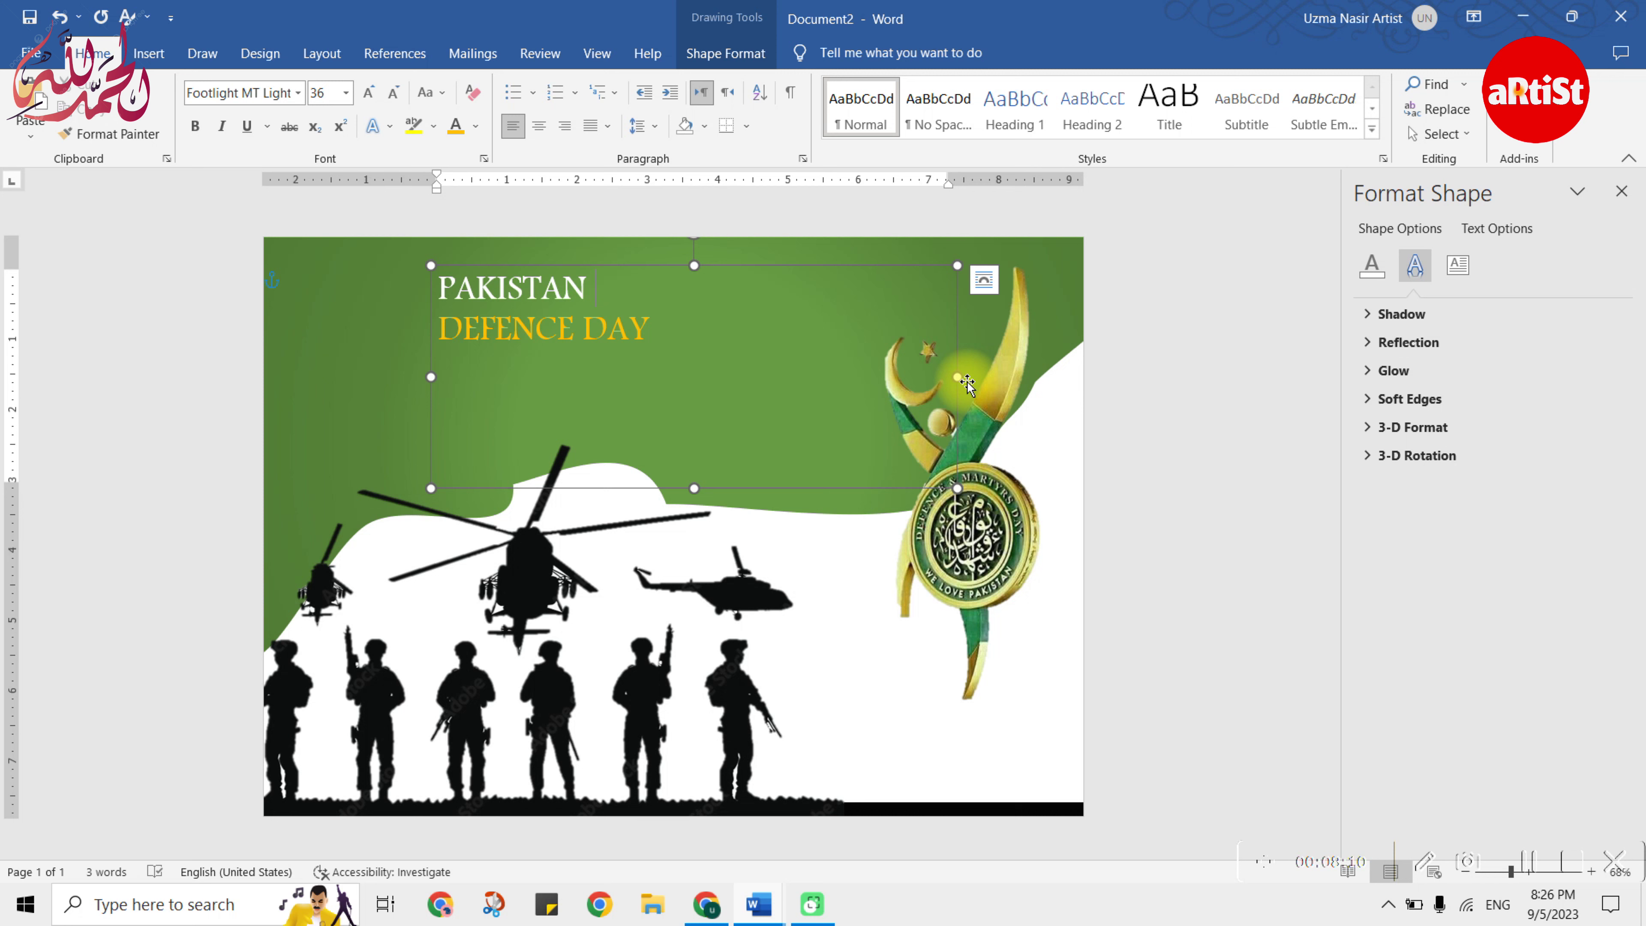
- Enlarge both PAKISTAN and DEFENCE DAY to 72 pt
{"action": "key", "text": "ctrl+a"}
{"action": "double_click", "coordinate": [533, 295]}
{"action": "left_click", "coordinate": [369, 92]}
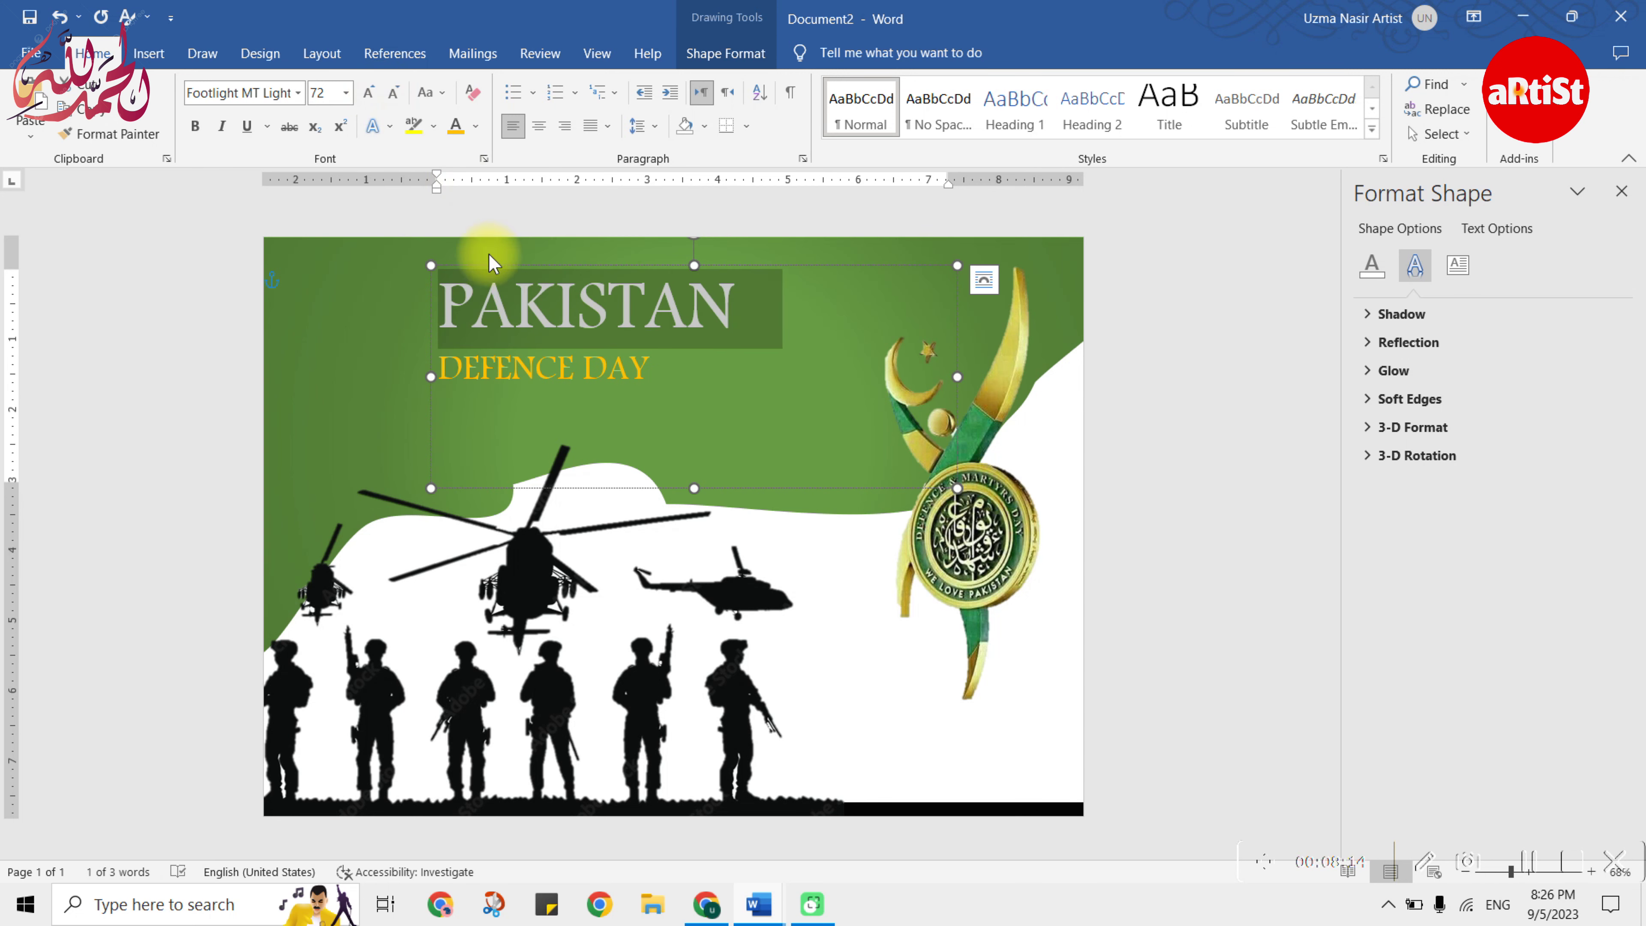
{"action": "triple_click", "coordinate": [502, 363]}
{"action": "left_click", "coordinate": [368, 92]}
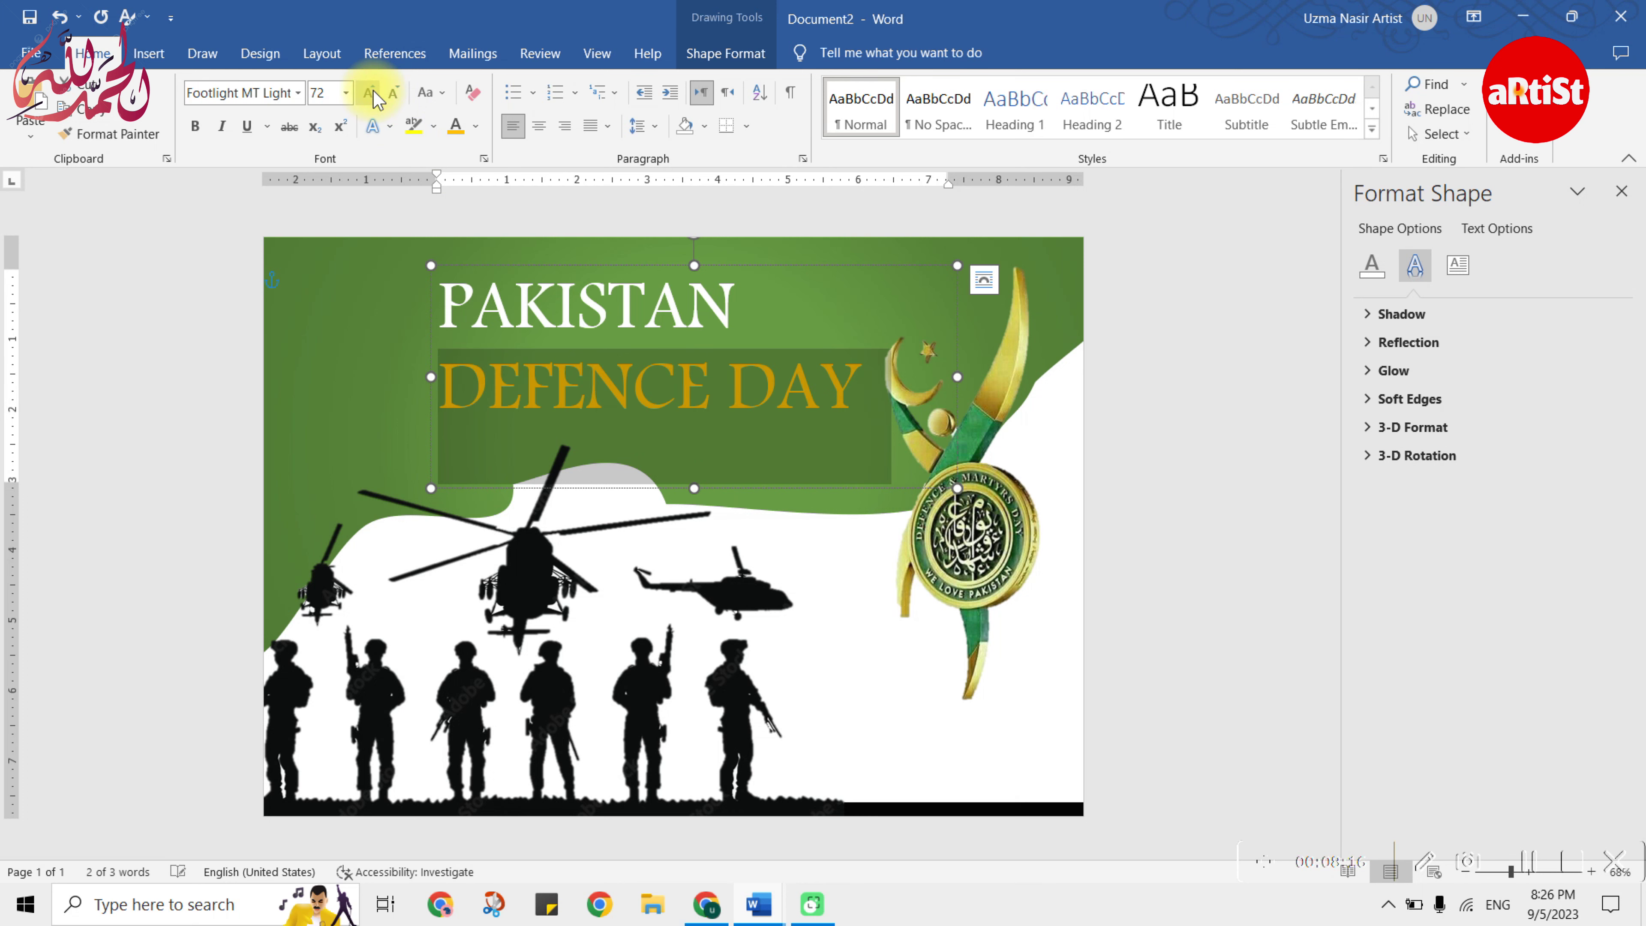
{"action": "left_click", "coordinate": [620, 259]}
- Shrink PAKISTAN slightly and set the DEFENCE DAY line to 60 pt
{"action": "triple_click", "coordinate": [612, 317]}
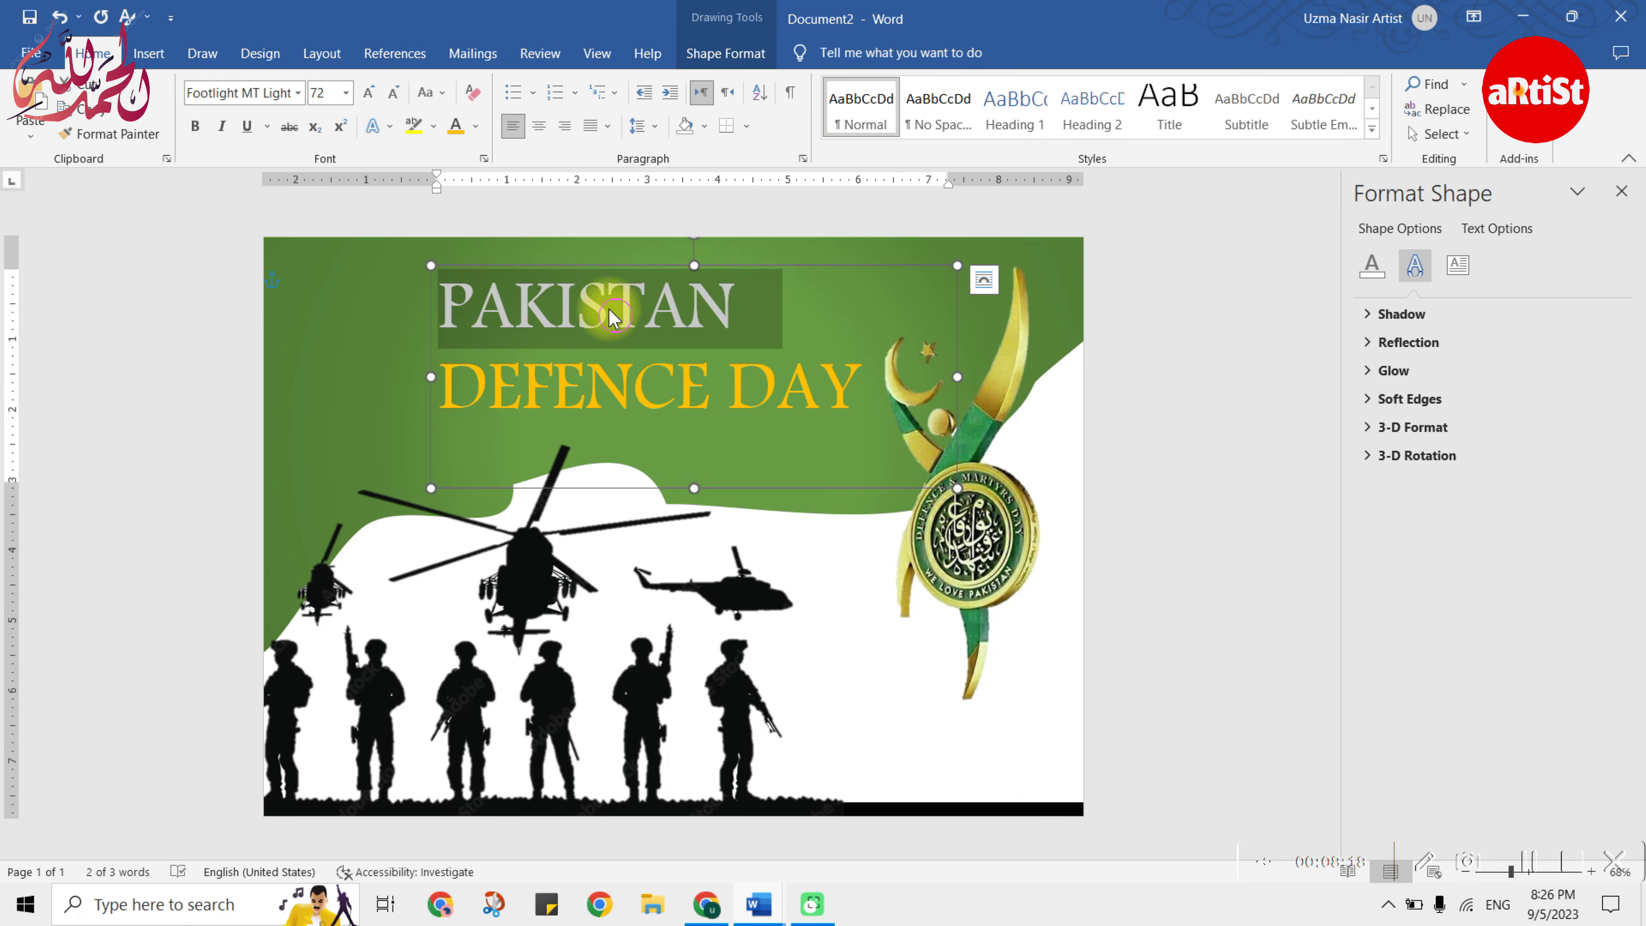
{"action": "left_click", "coordinate": [393, 92]}
{"action": "double_click", "coordinate": [573, 359]}
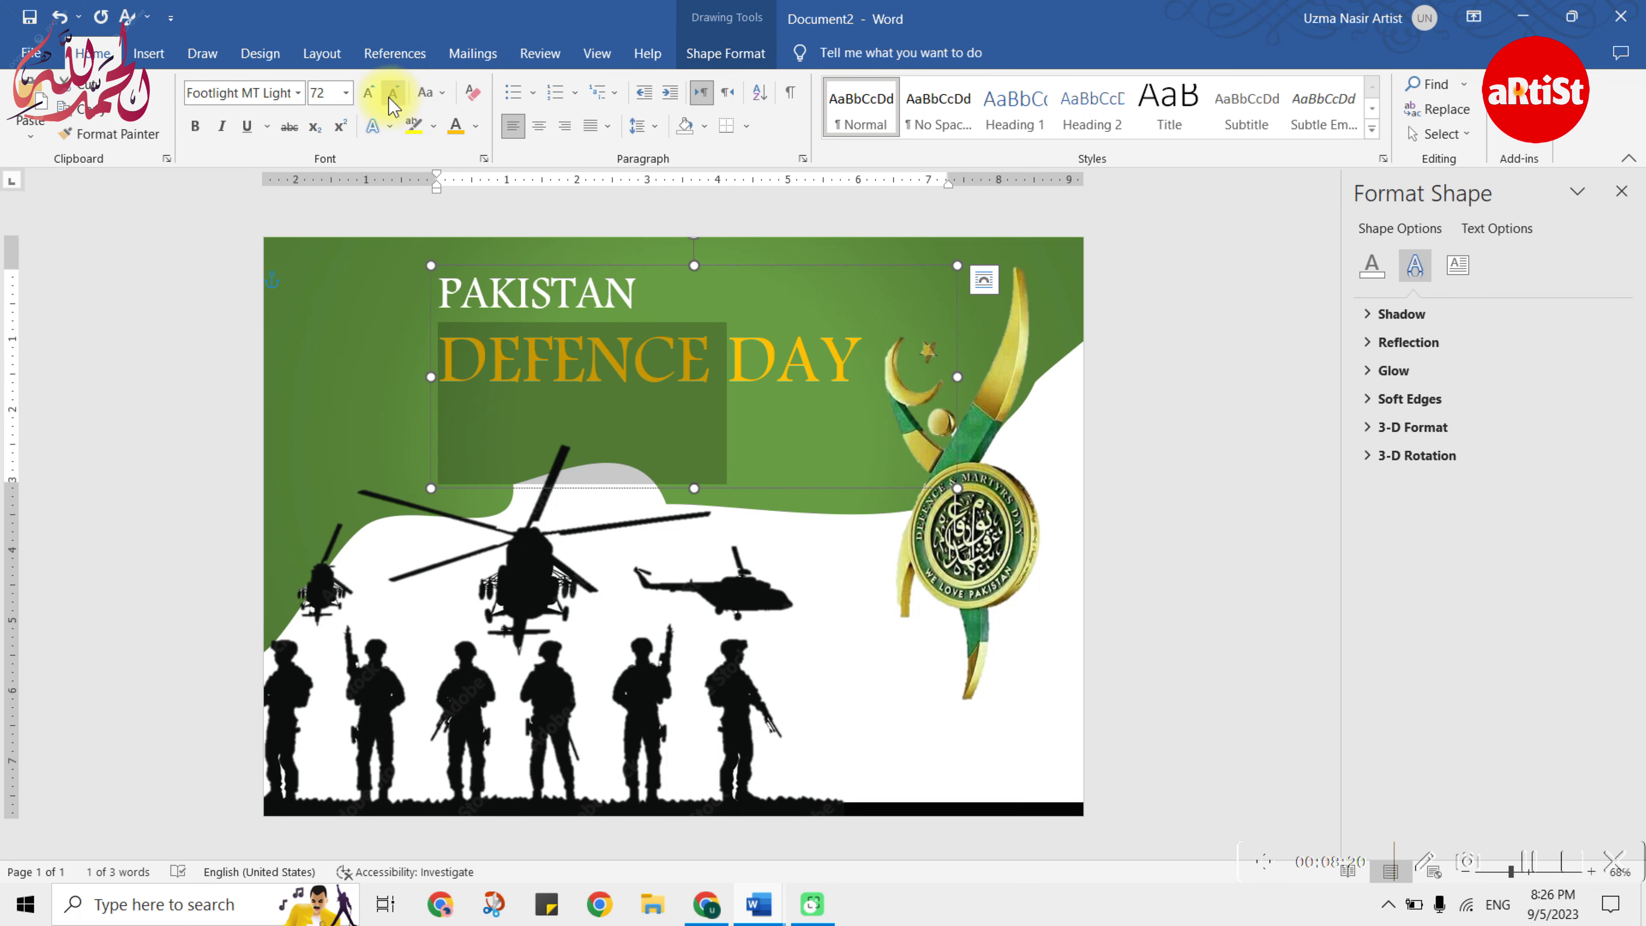
{"action": "type", "text": "65"}
{"action": "key", "text": "Return"}
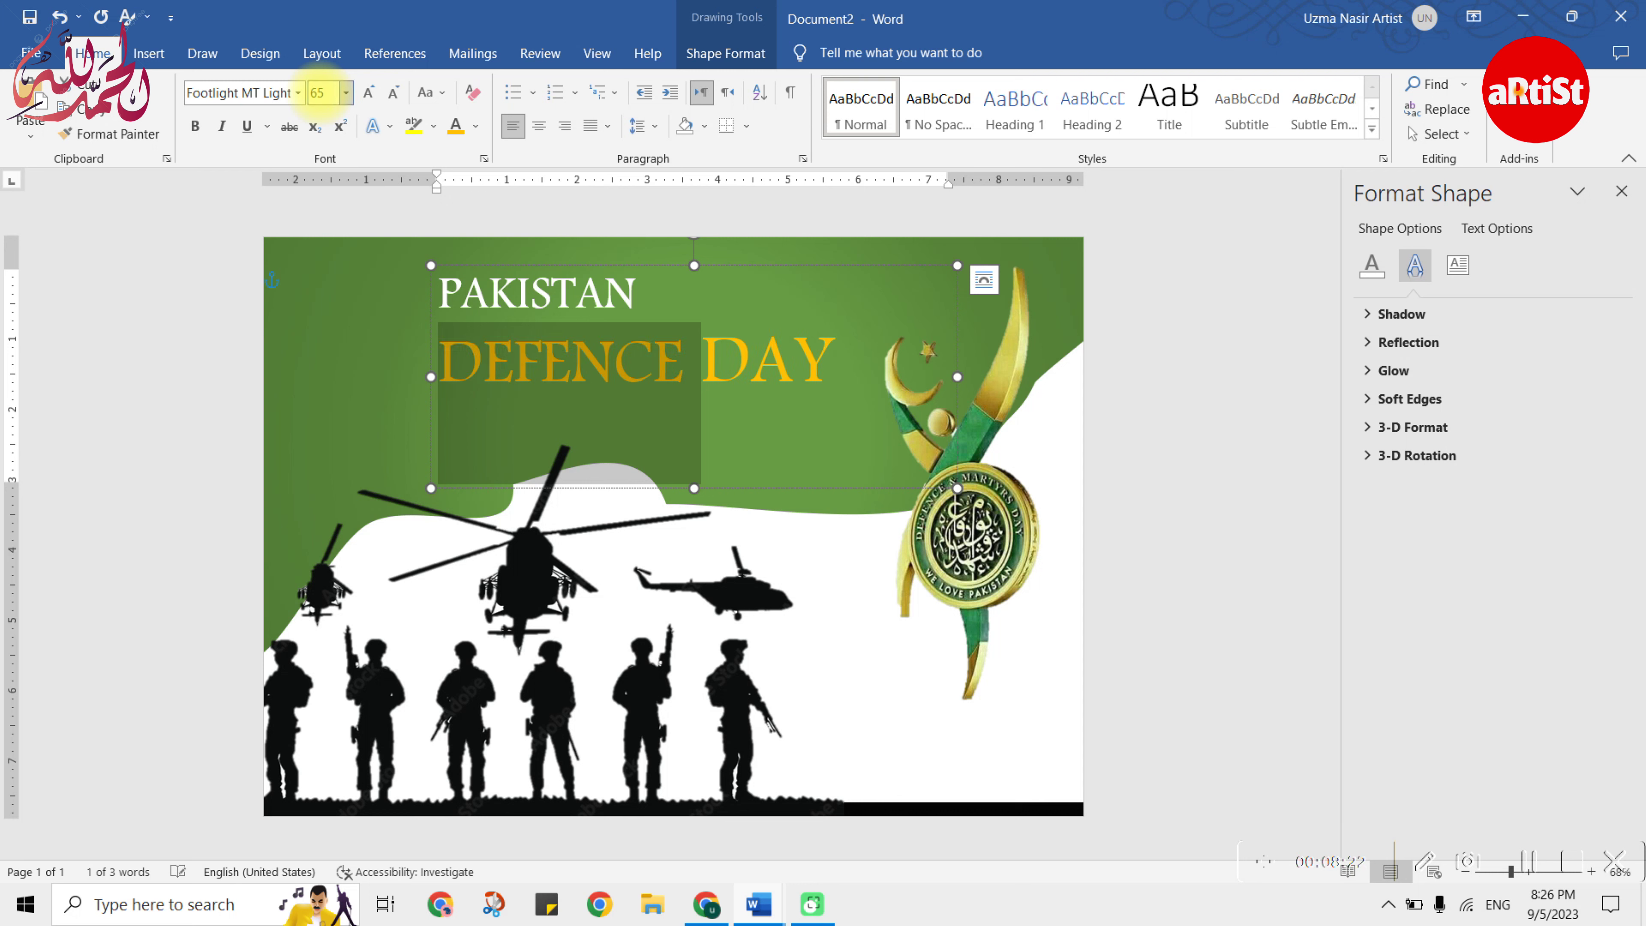
{"action": "triple_click", "coordinate": [650, 363]}
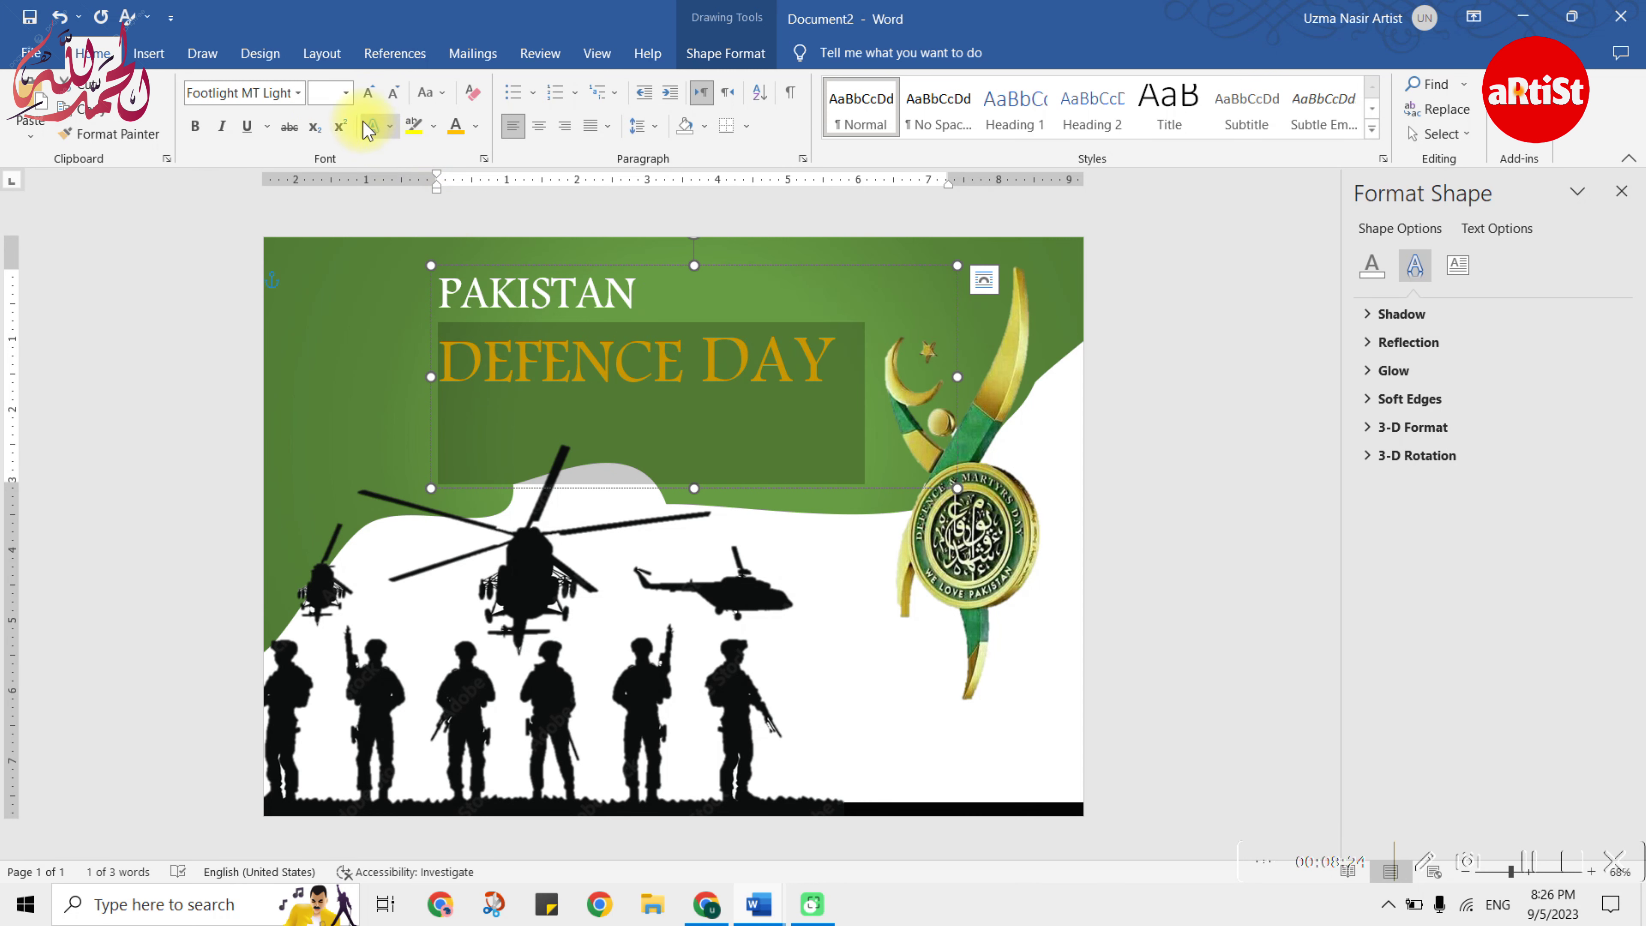
{"action": "type", "text": "60"}
{"action": "key", "text": "Return"}
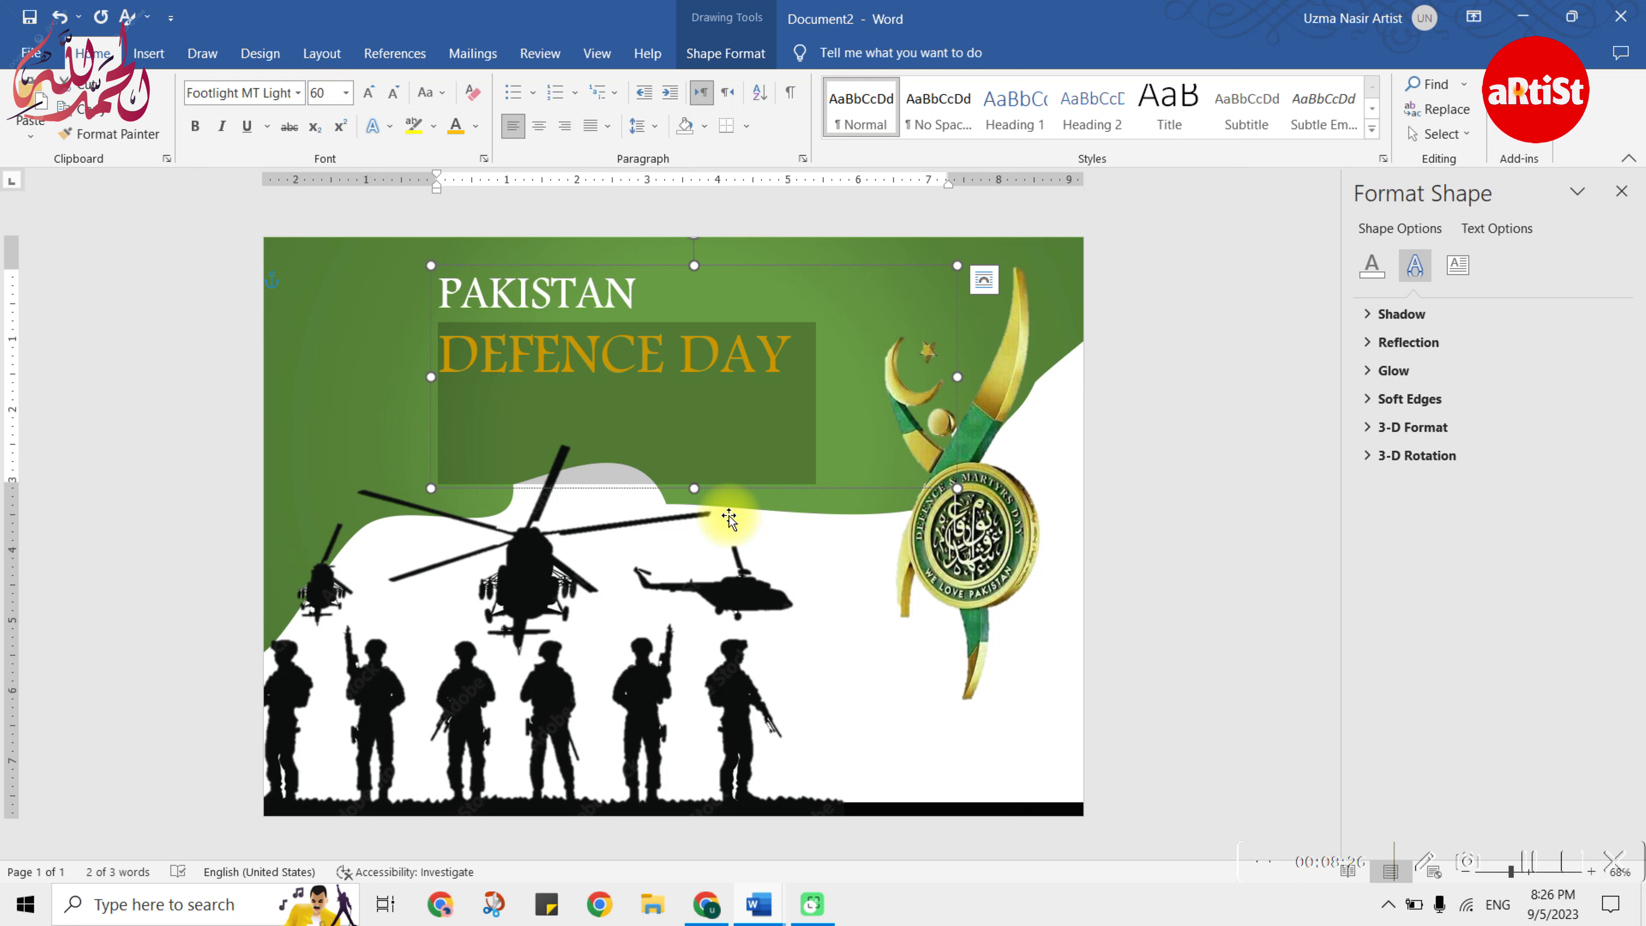
- Move the title block left, compare with the reference posters, and select the box
{"action": "left_click_drag", "start_coordinate": [766, 490], "coordinate": [649, 497]}
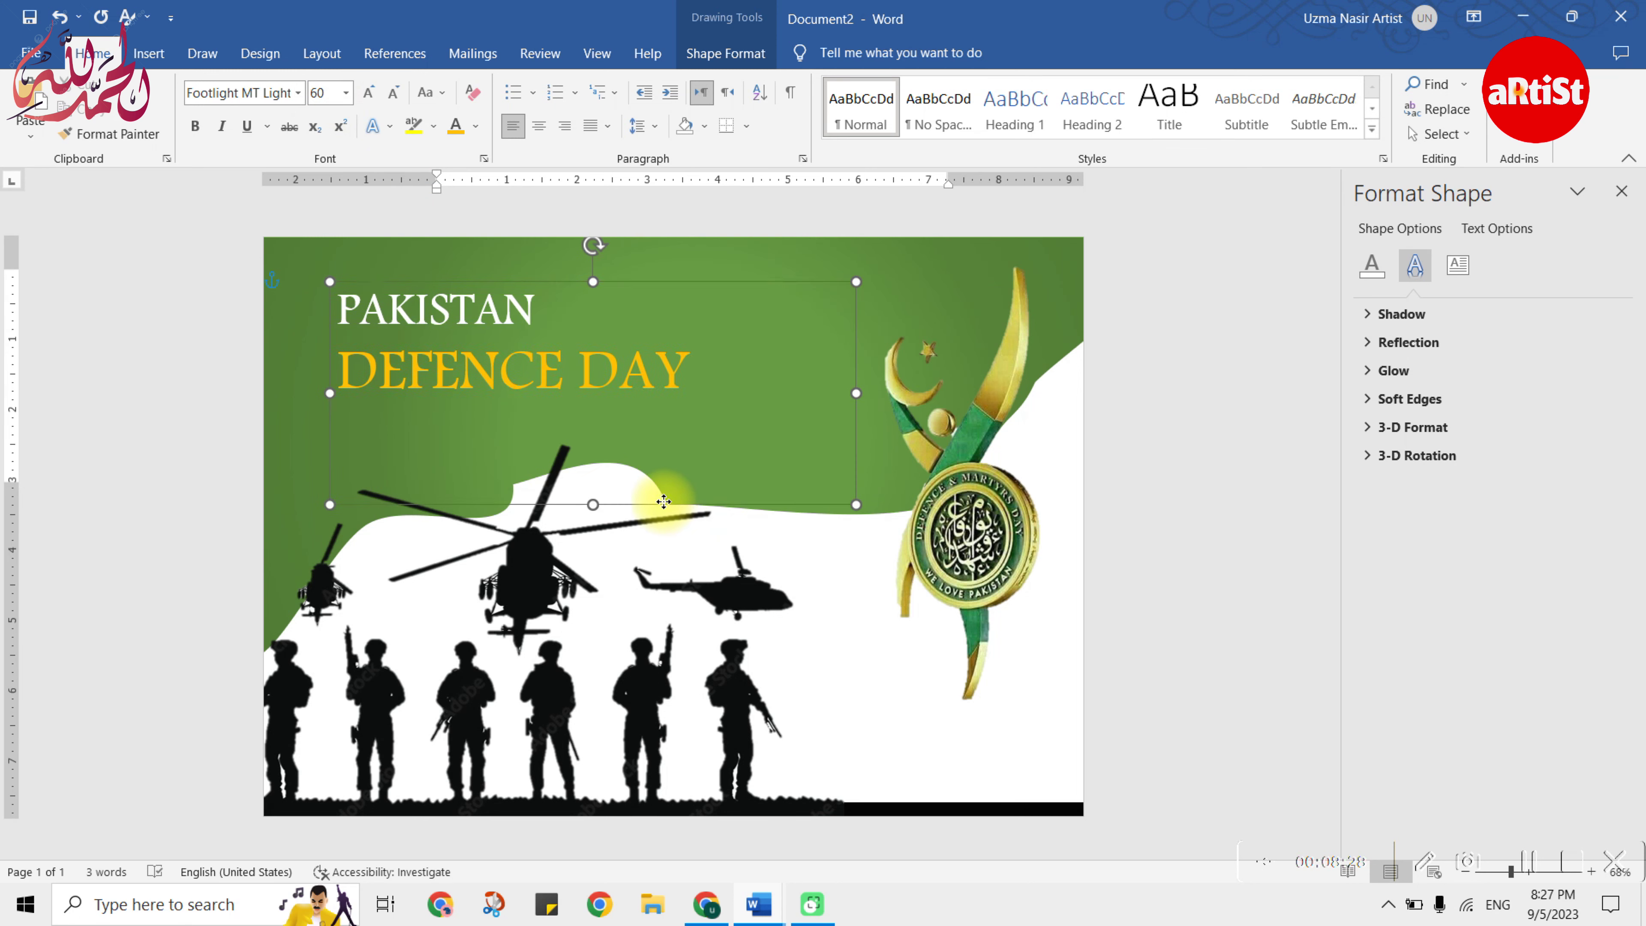
{"action": "key", "text": "alt+Tab"}
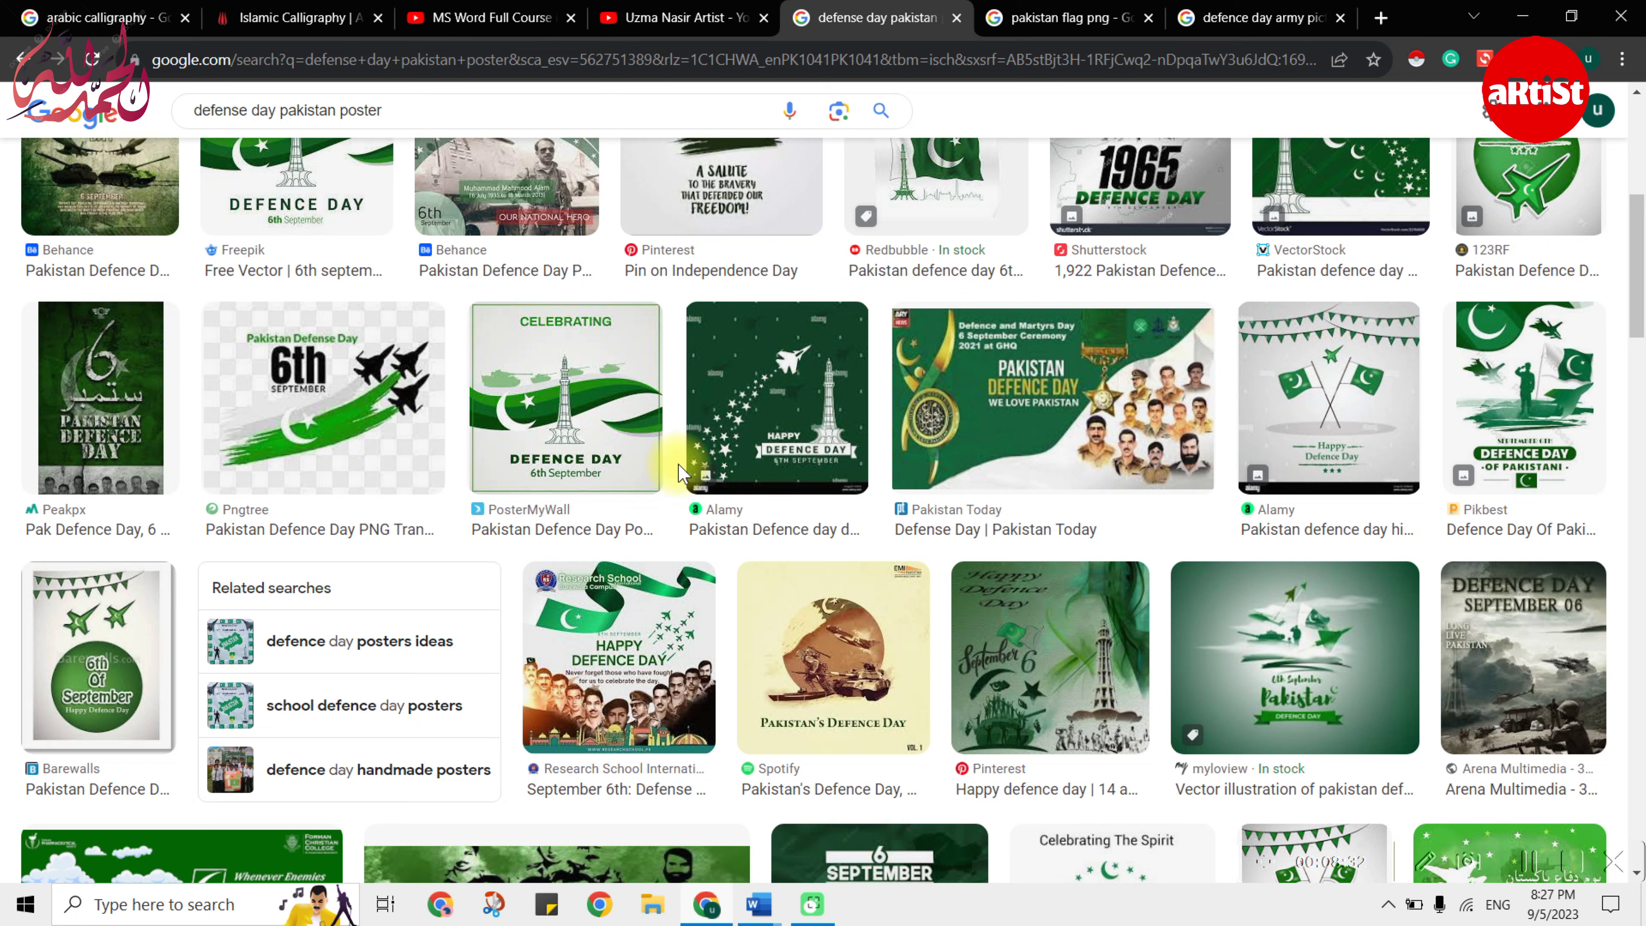
{"action": "key", "text": "alt+Tab"}
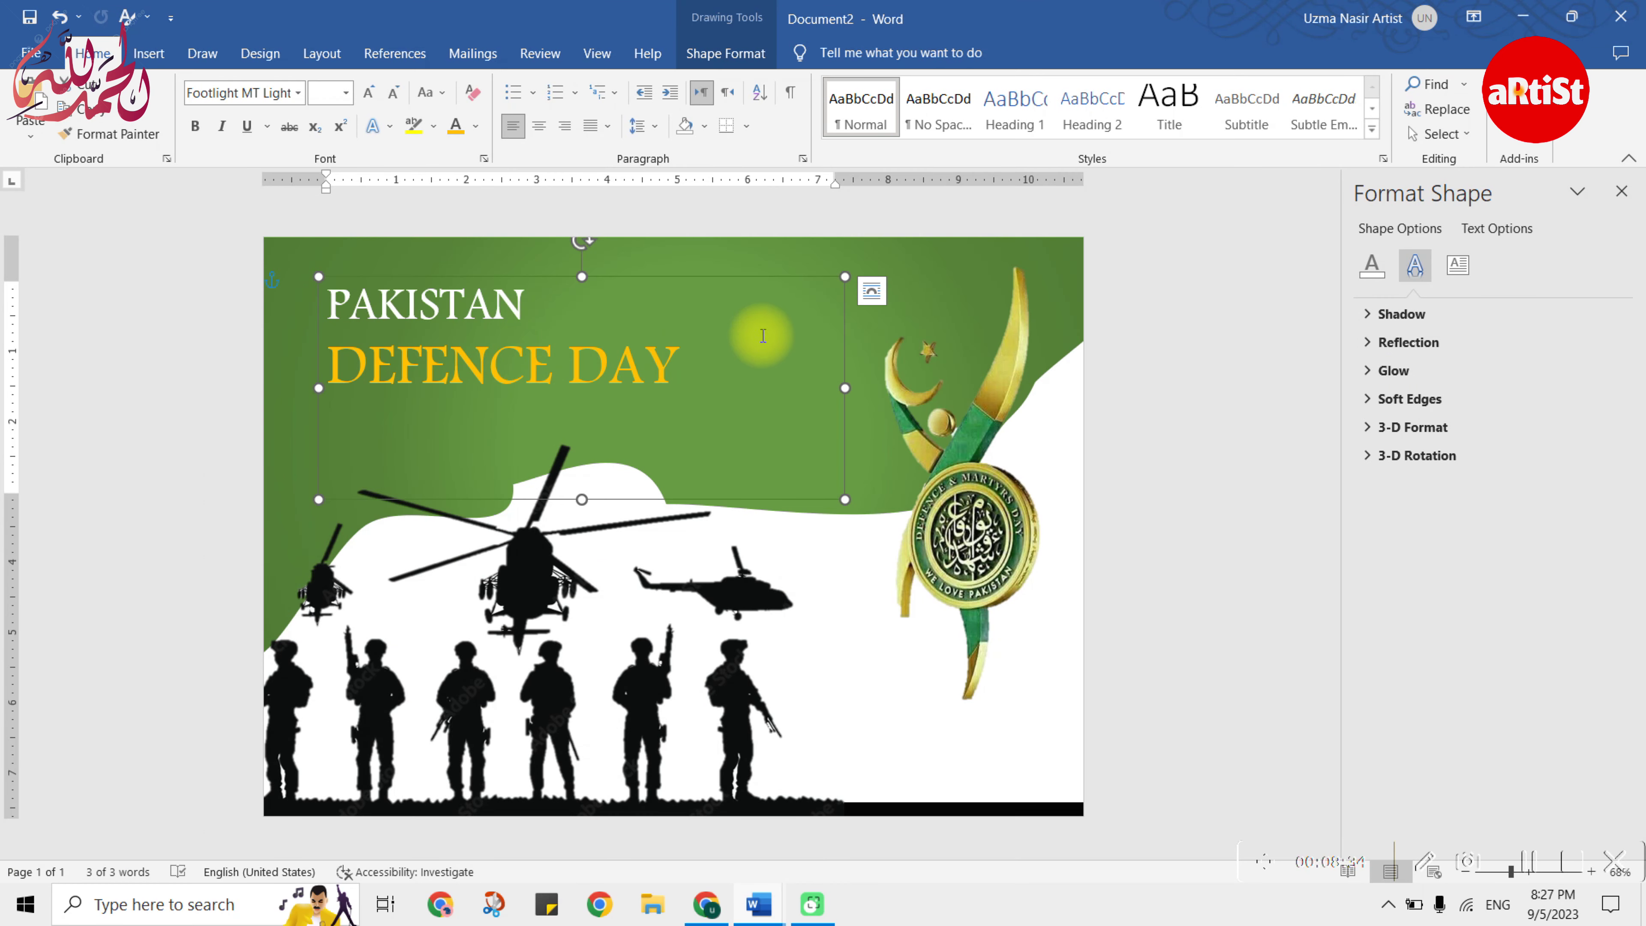
{"action": "left_click", "coordinate": [653, 400]}
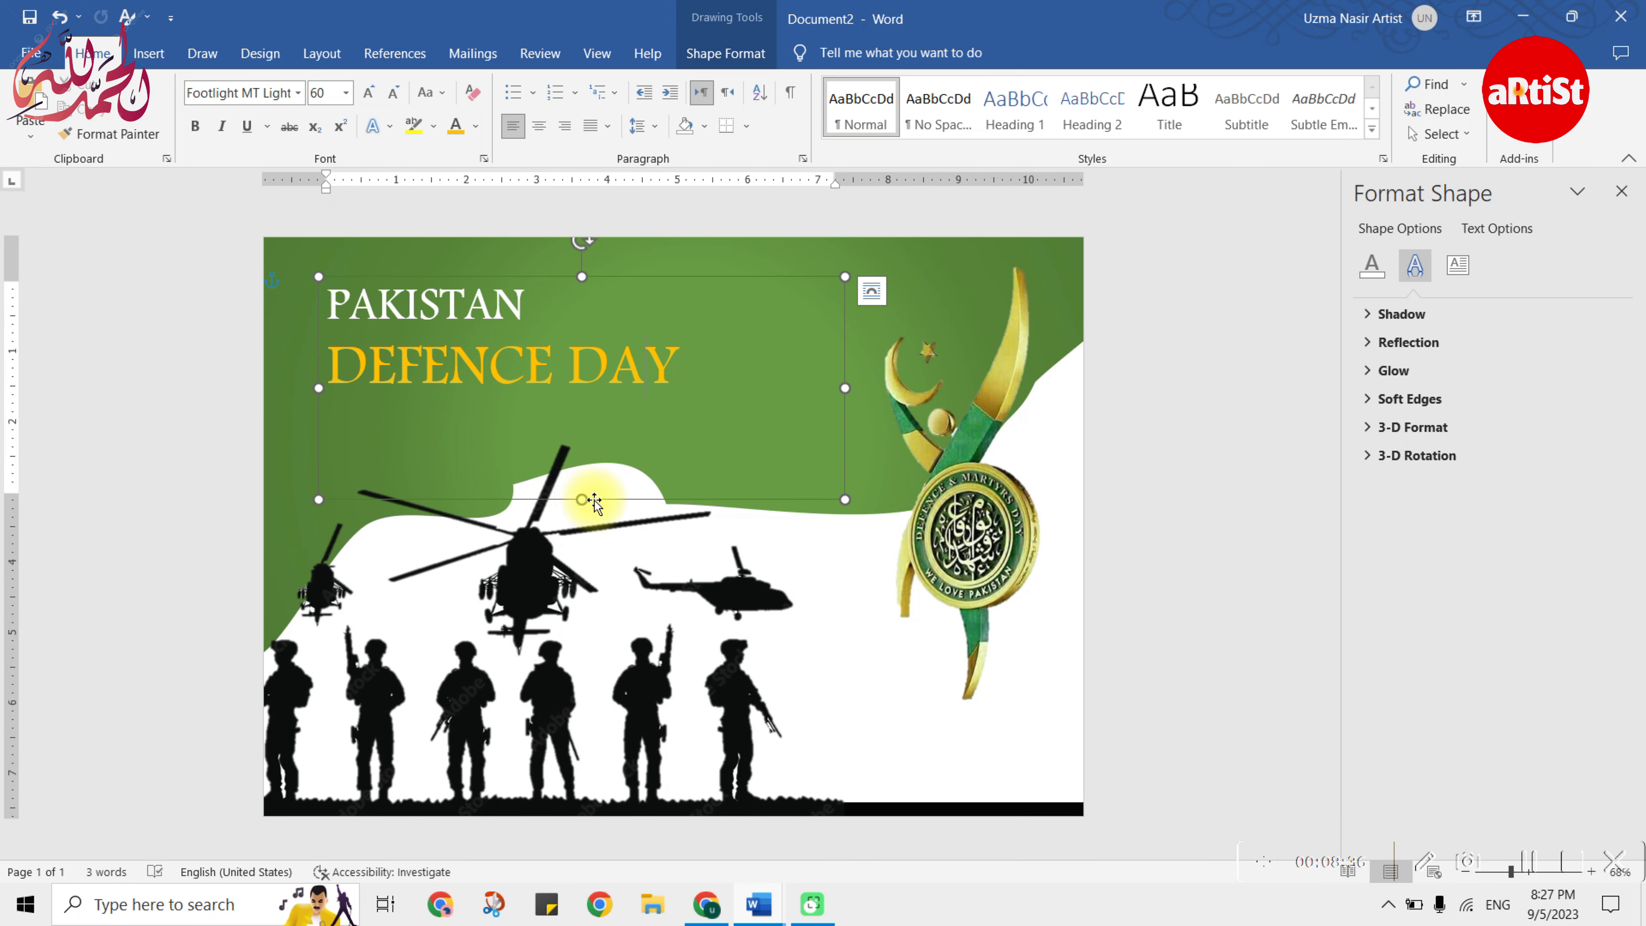
- Copy the title box lower down, type WE LOVE PAKISTAN & PAK ARMY, and size it to 26 pt
{"action": "left_click_drag", "start_coordinate": [595, 388], "coordinate": [612, 475]}
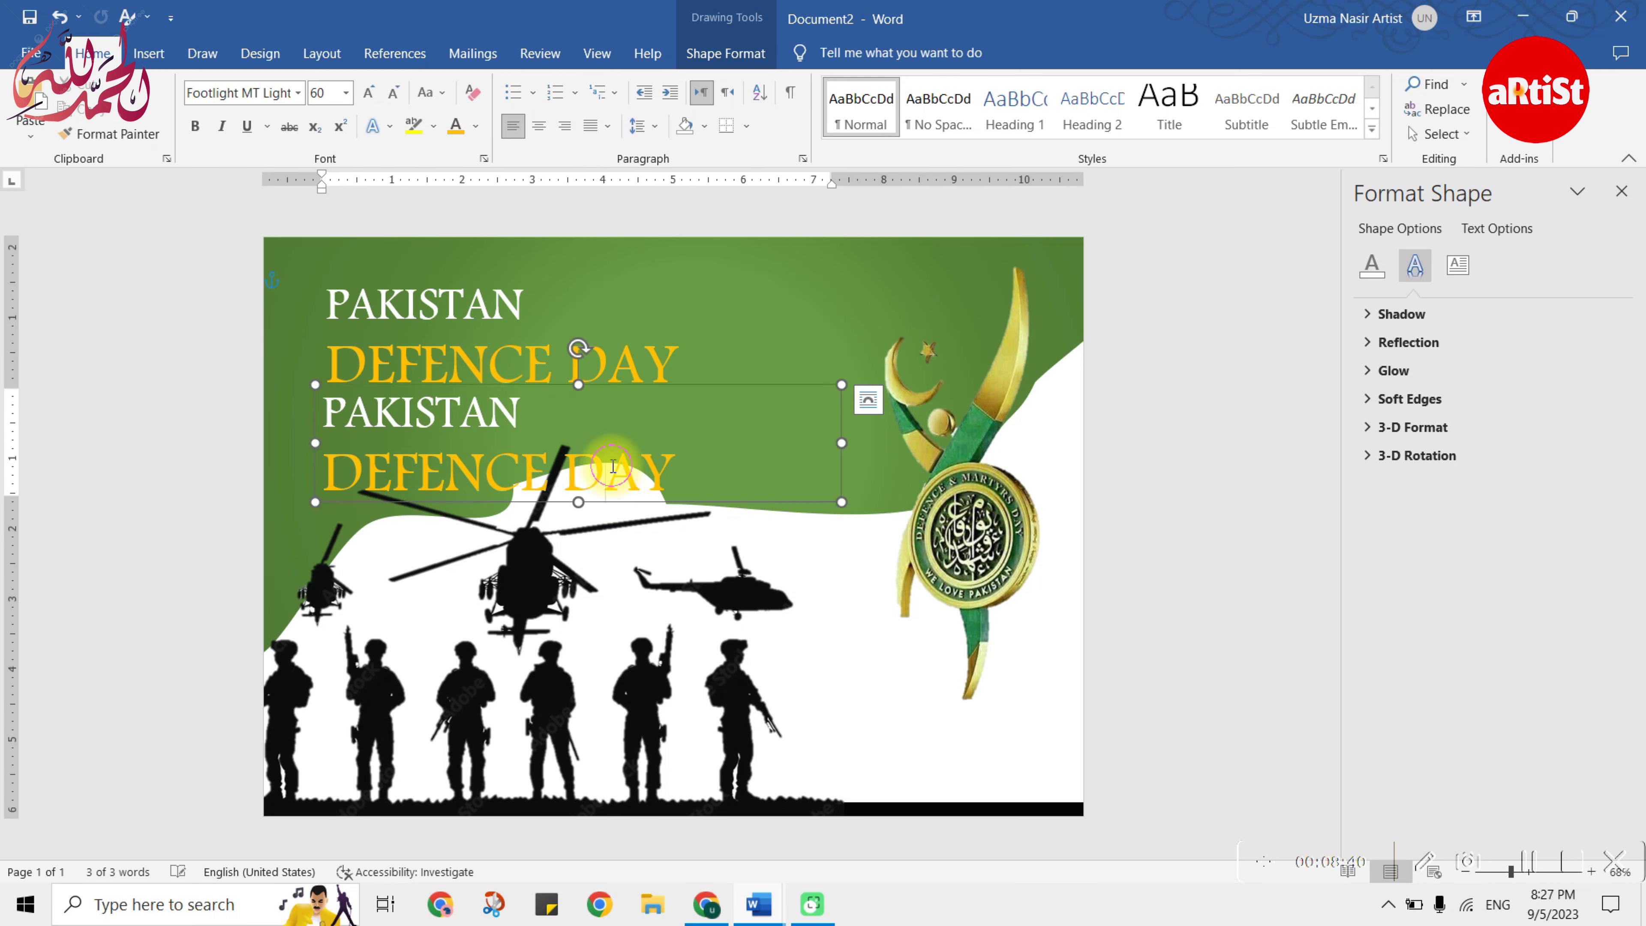
{"action": "type", "text": "WE LOVE"}
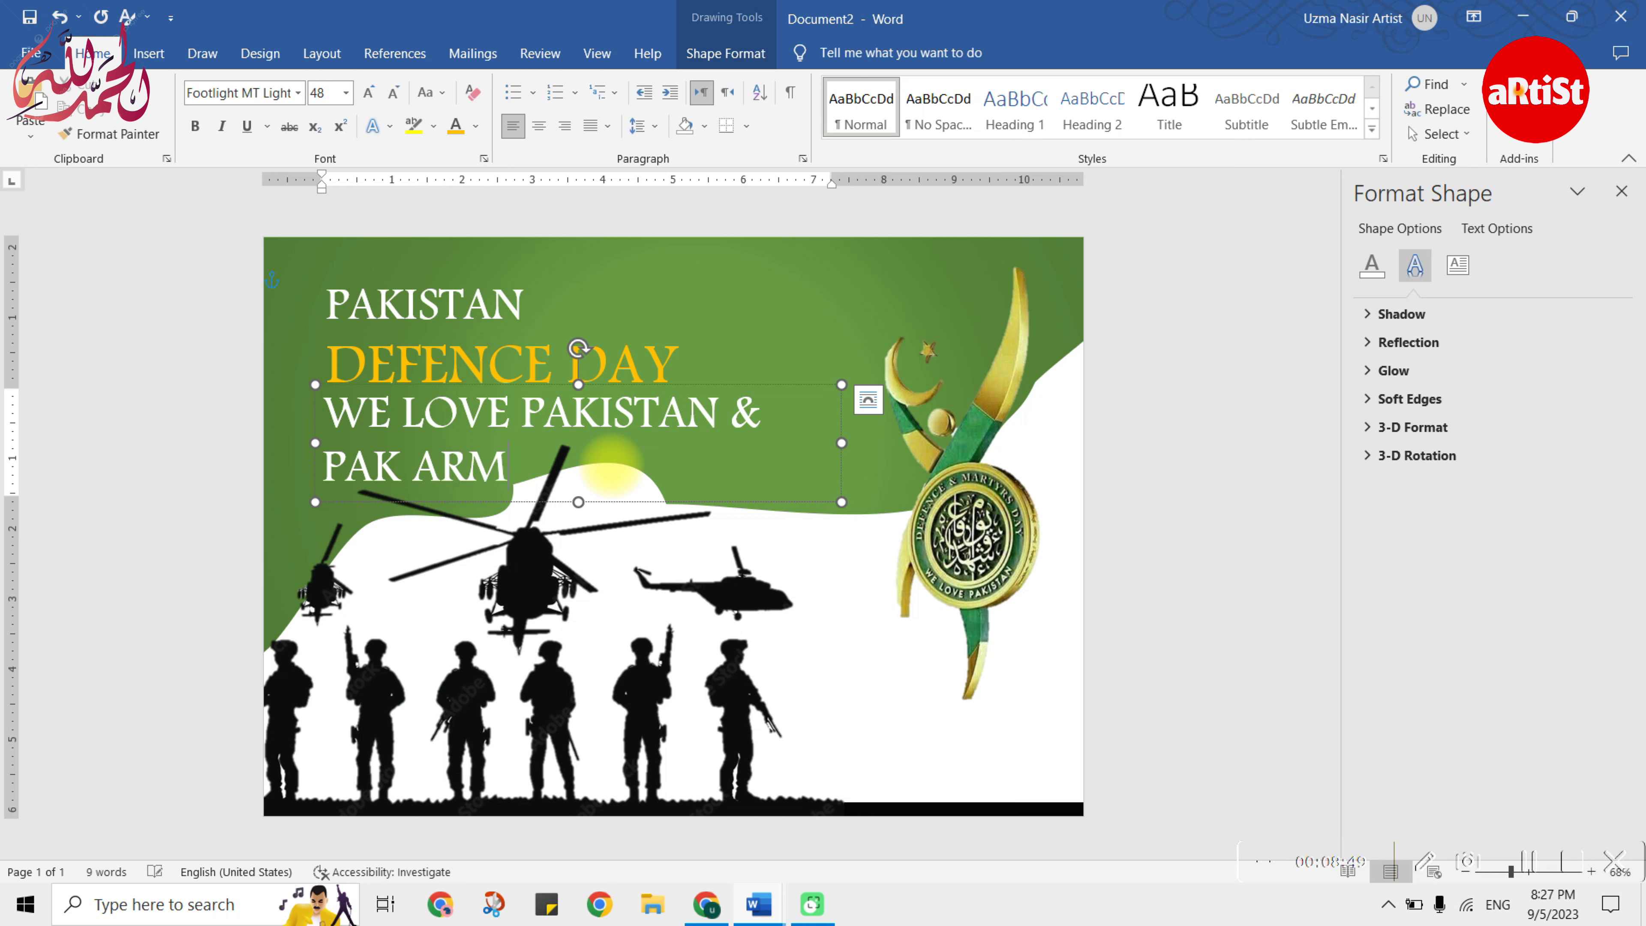
{"action": "key", "text": "ctrl+a"}
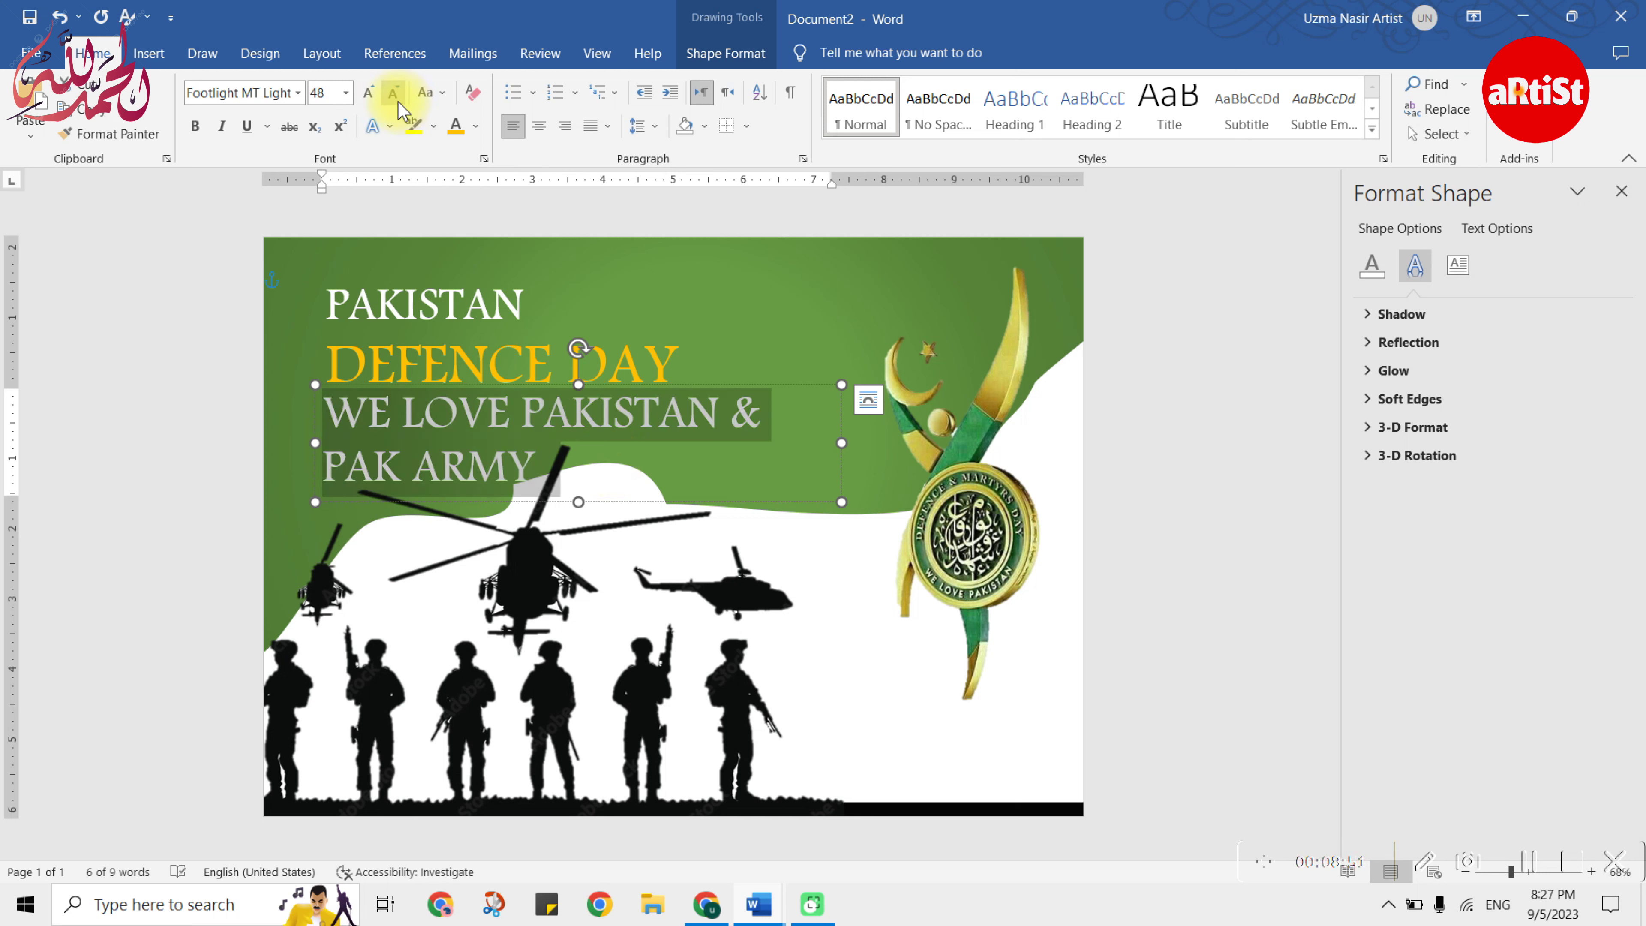
{"action": "left_click", "coordinate": [393, 93]}
{"action": "left_click", "coordinate": [392, 93]}
{"action": "left_click", "coordinate": [392, 93]}
{"action": "left_click", "coordinate": [396, 100]}
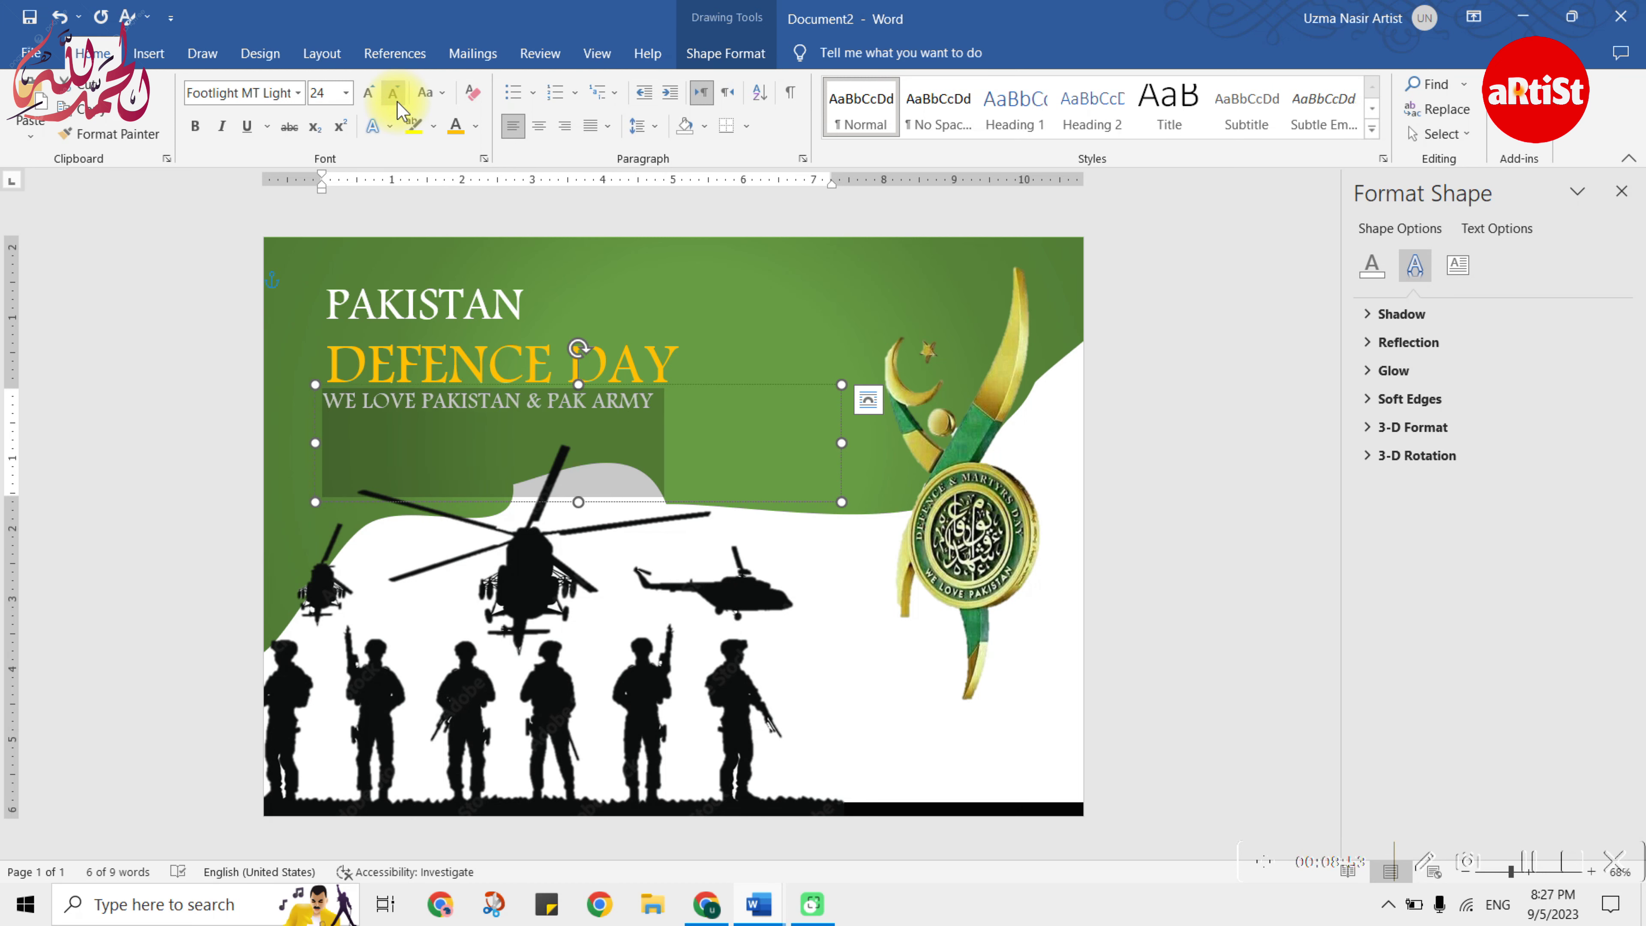
{"action": "left_click", "coordinate": [369, 94]}
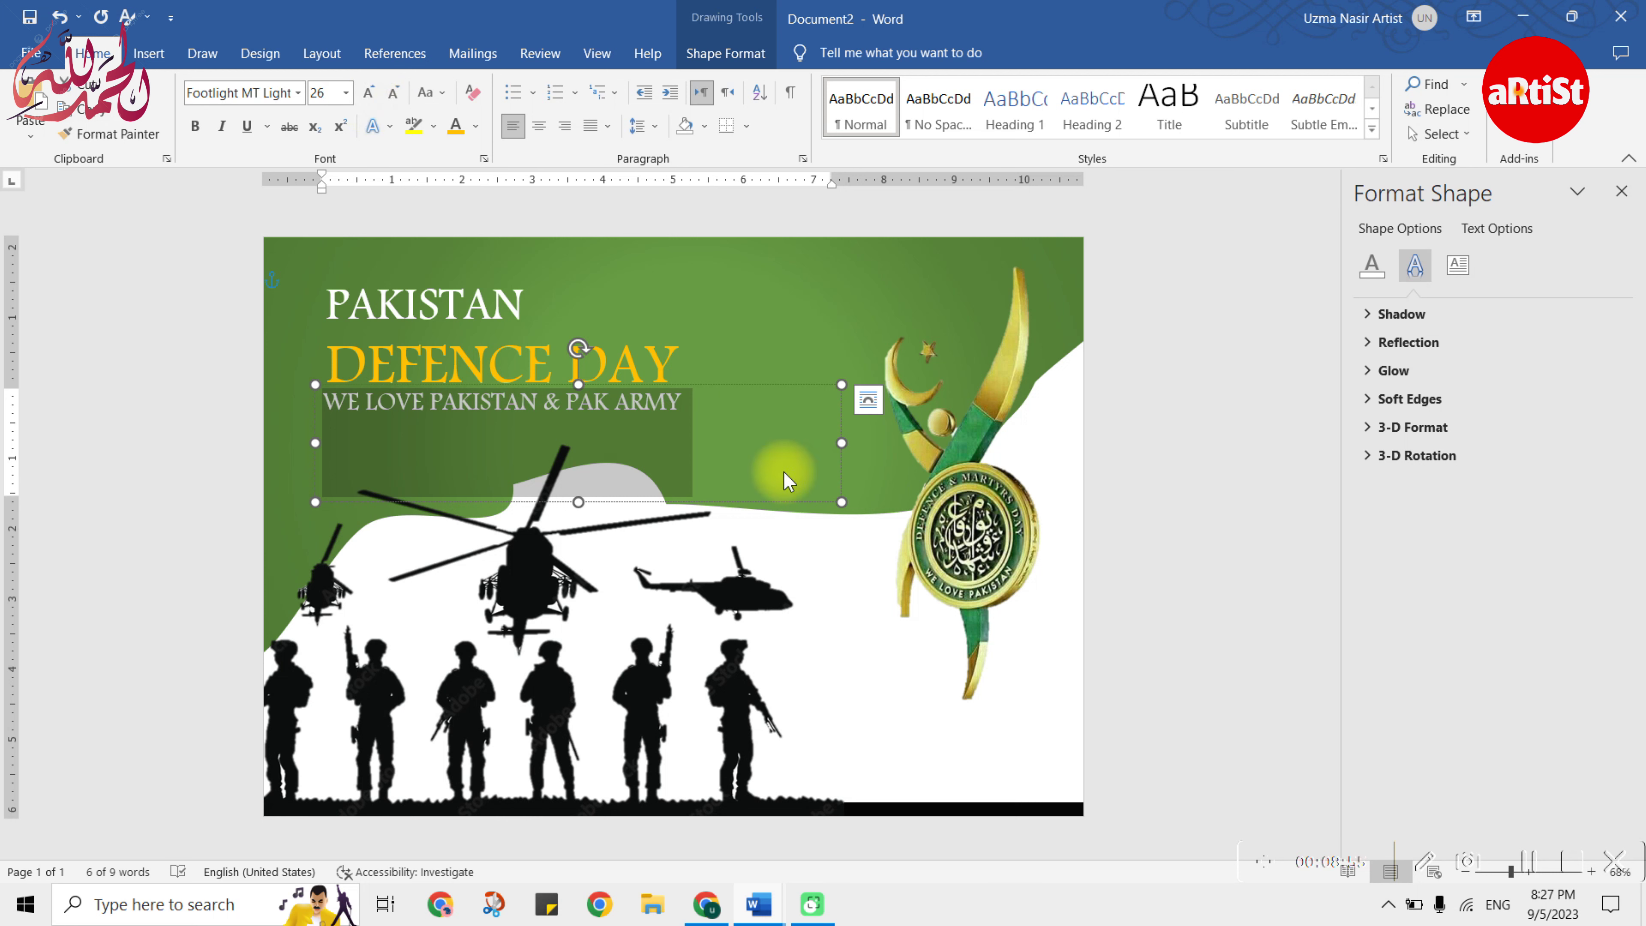
- Trim the tagline box to its text, nudge it right, and select it with the PAKISTAN title box
{"action": "mouse_move", "coordinate": [841, 500]}
{"action": "left_mouse_down"}
{"action": "mouse_move", "coordinate": [698, 452]}
{"action": "mouse_move", "coordinate": [684, 426]}
{"action": "left_mouse_up"}
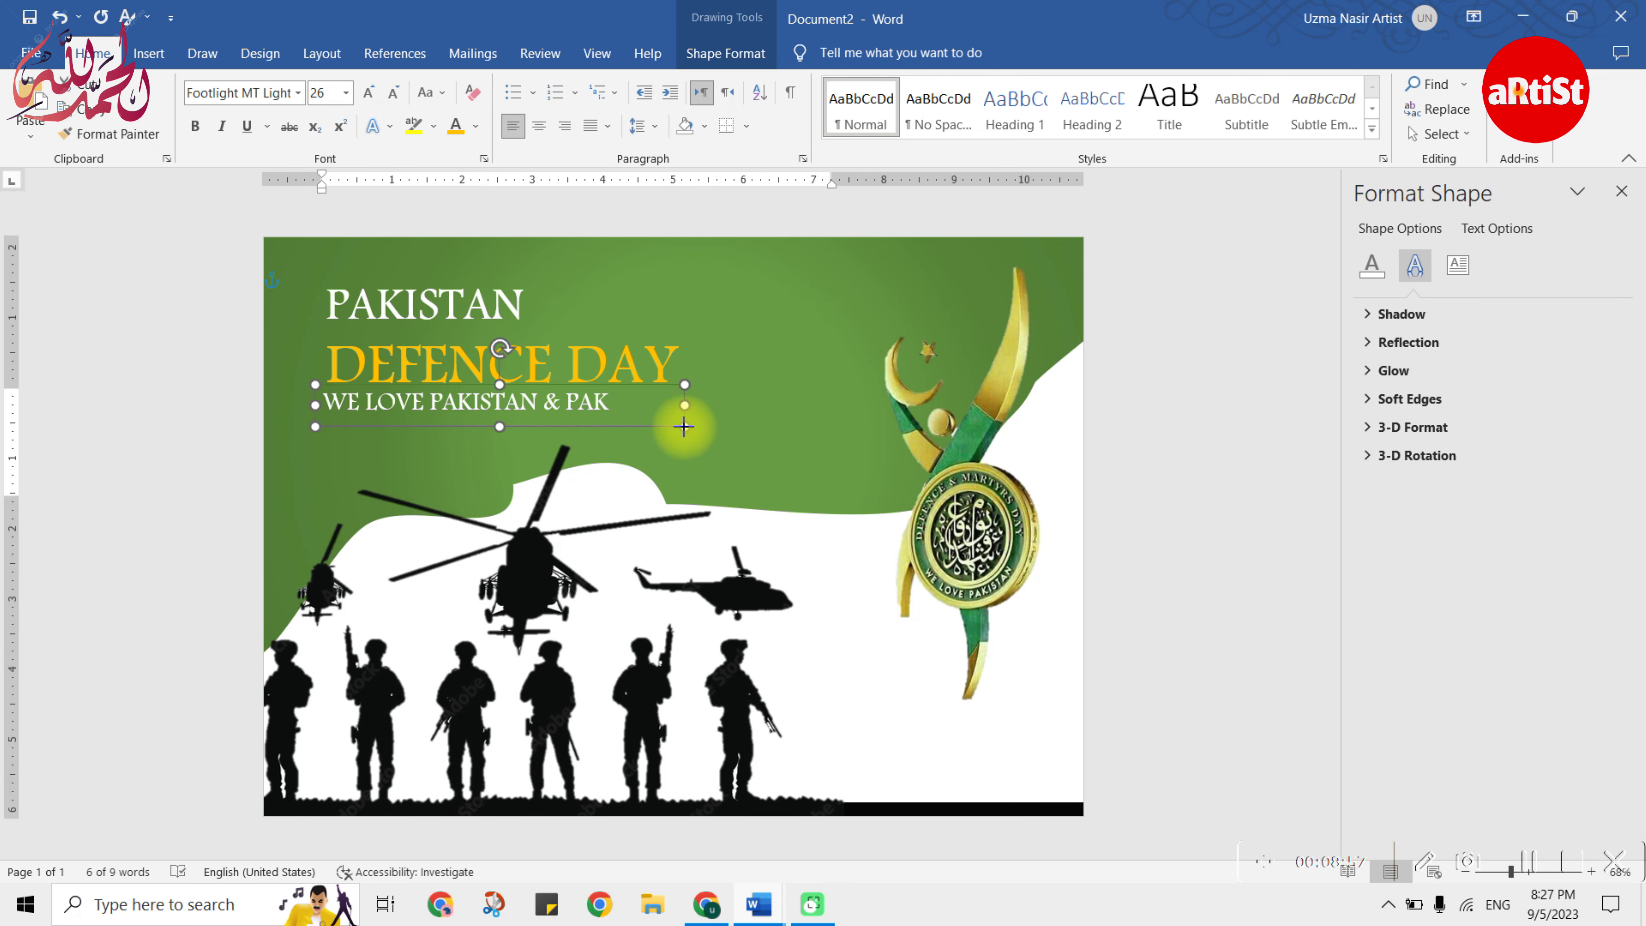
{"action": "left_click", "coordinate": [1260, 471]}
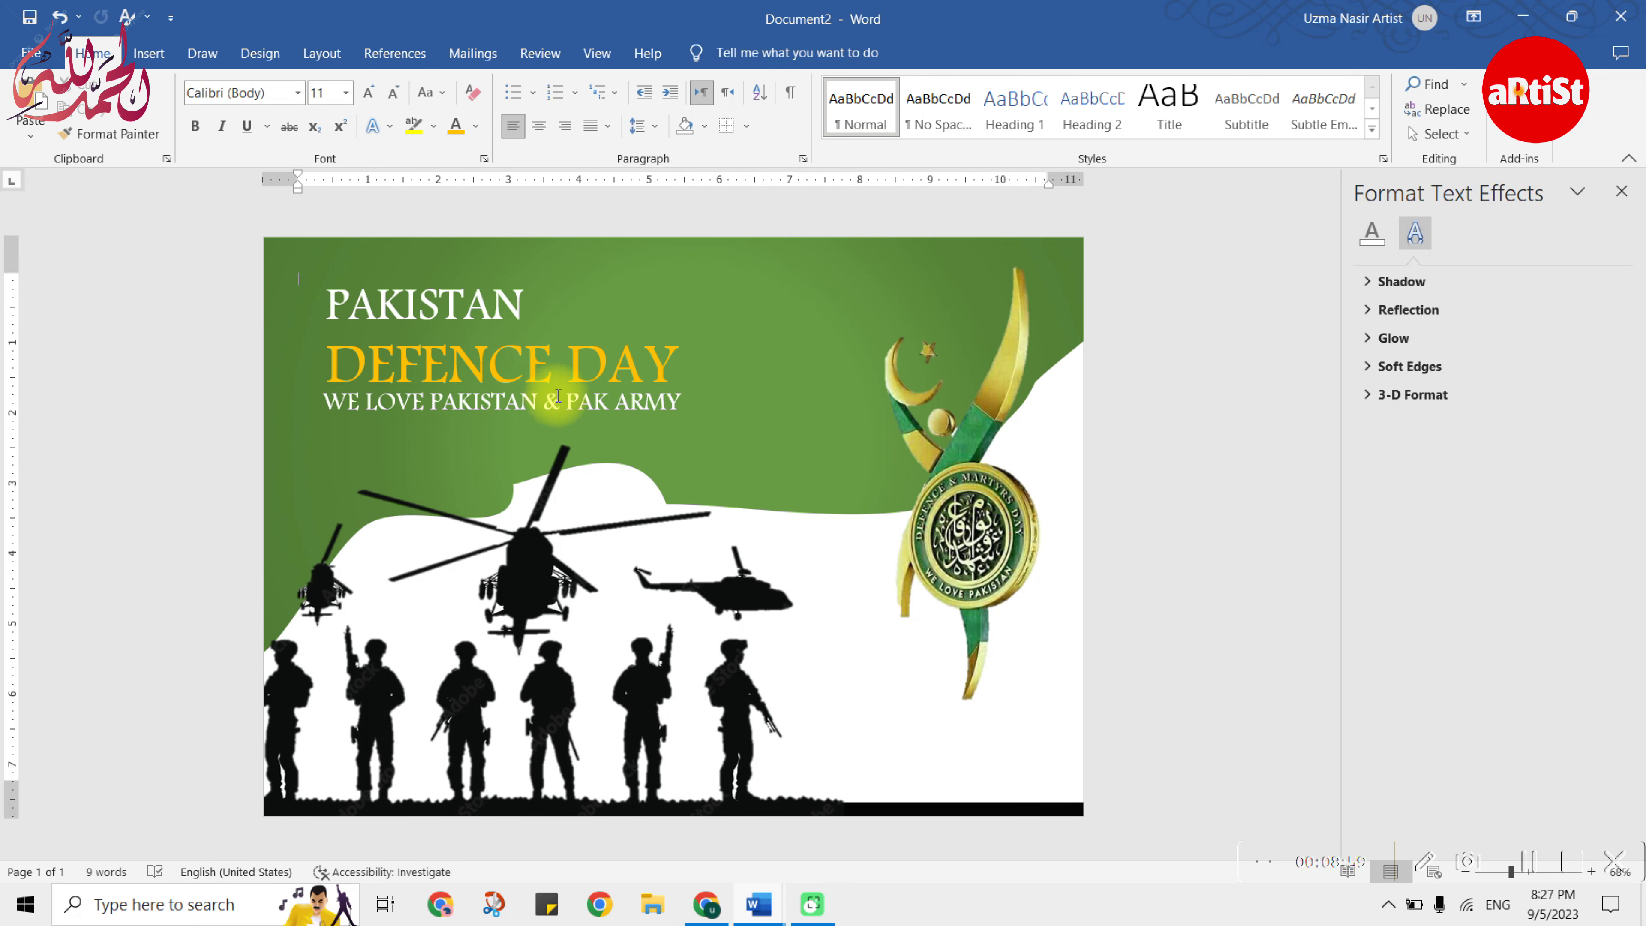
{"action": "left_click", "coordinate": [479, 406]}
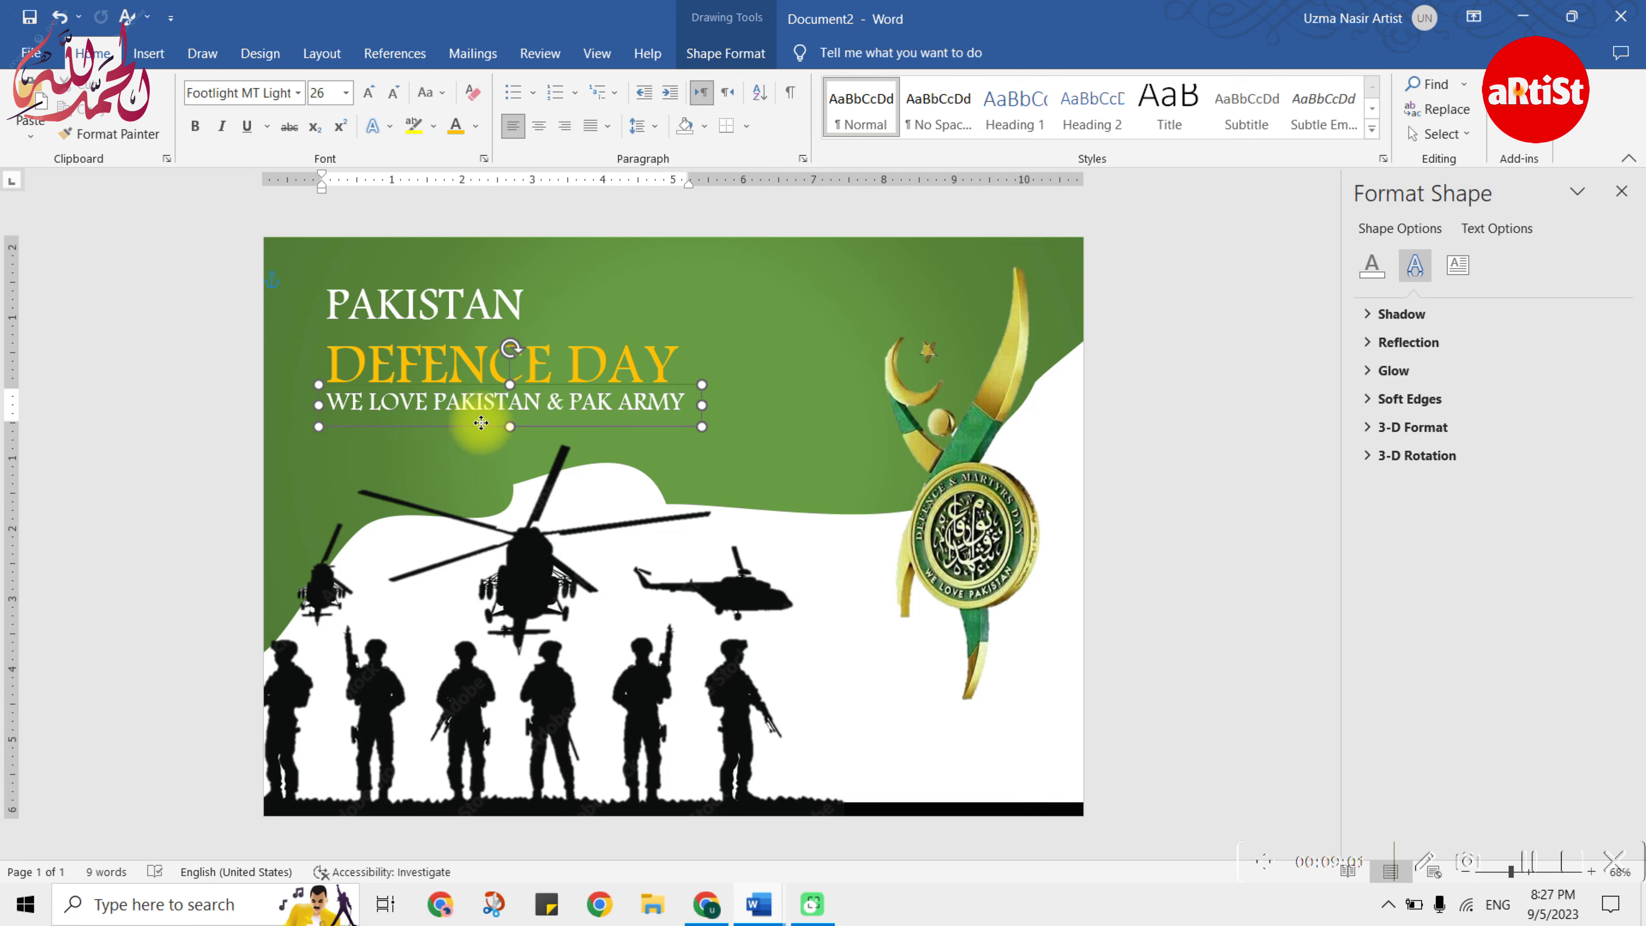
{"action": "left_click_drag", "start_coordinate": [477, 423], "coordinate": [485, 422]}
{"action": "left_click", "coordinate": [433, 334]}
{"action": "left_click", "coordinate": [408, 409]}
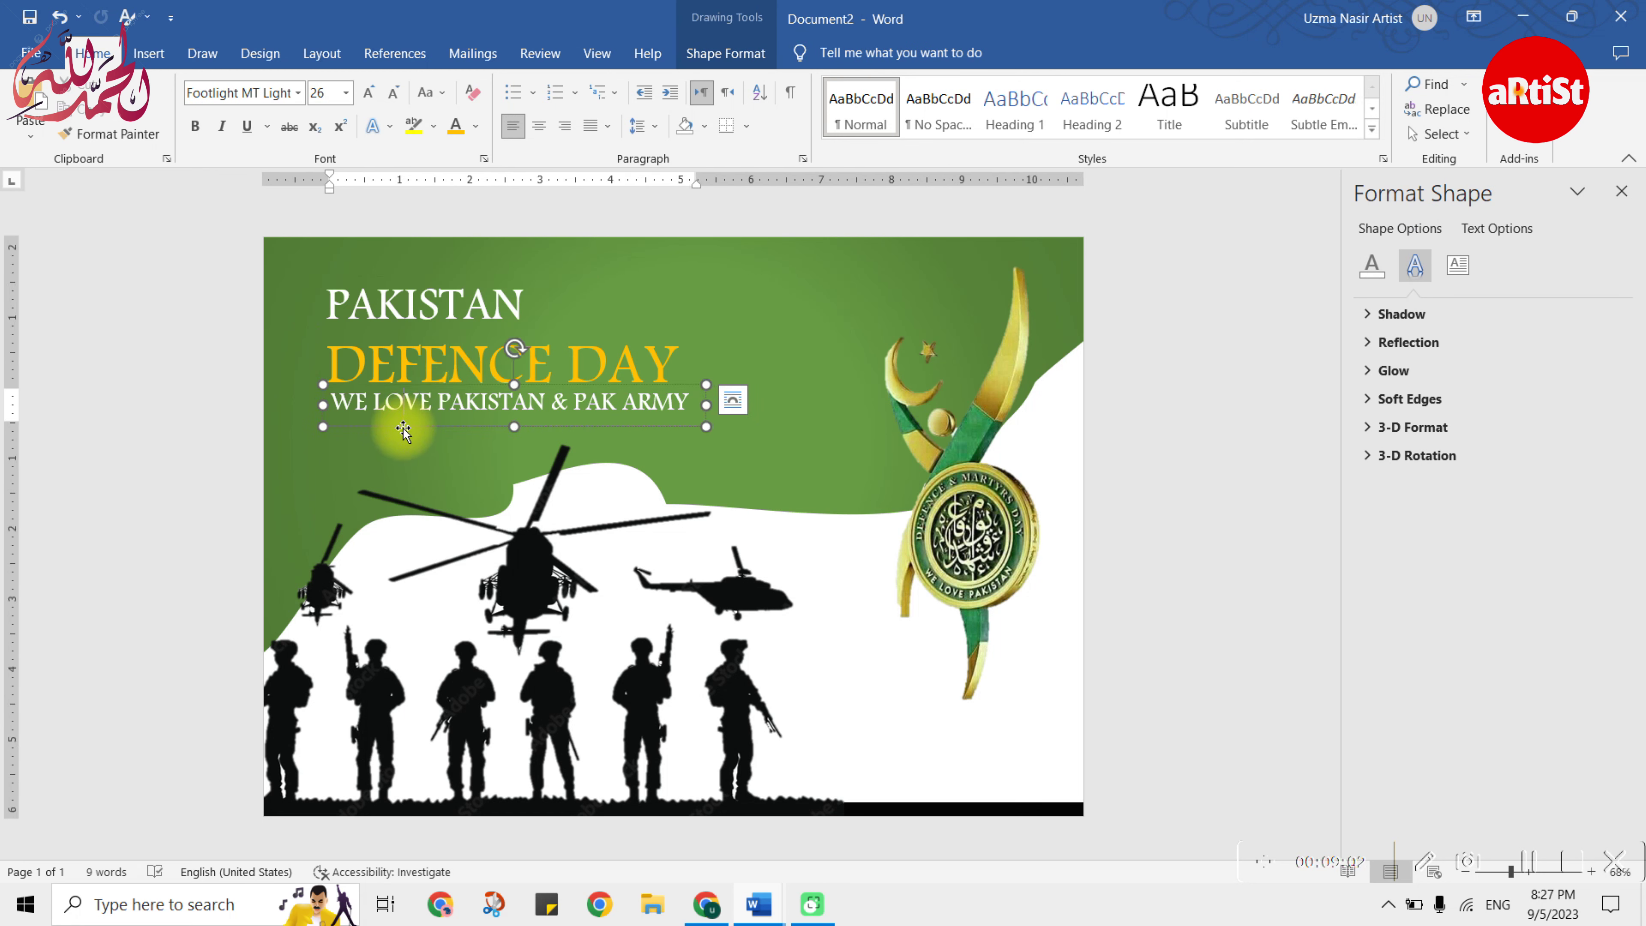
{"action": "left_click", "coordinate": [385, 267]}
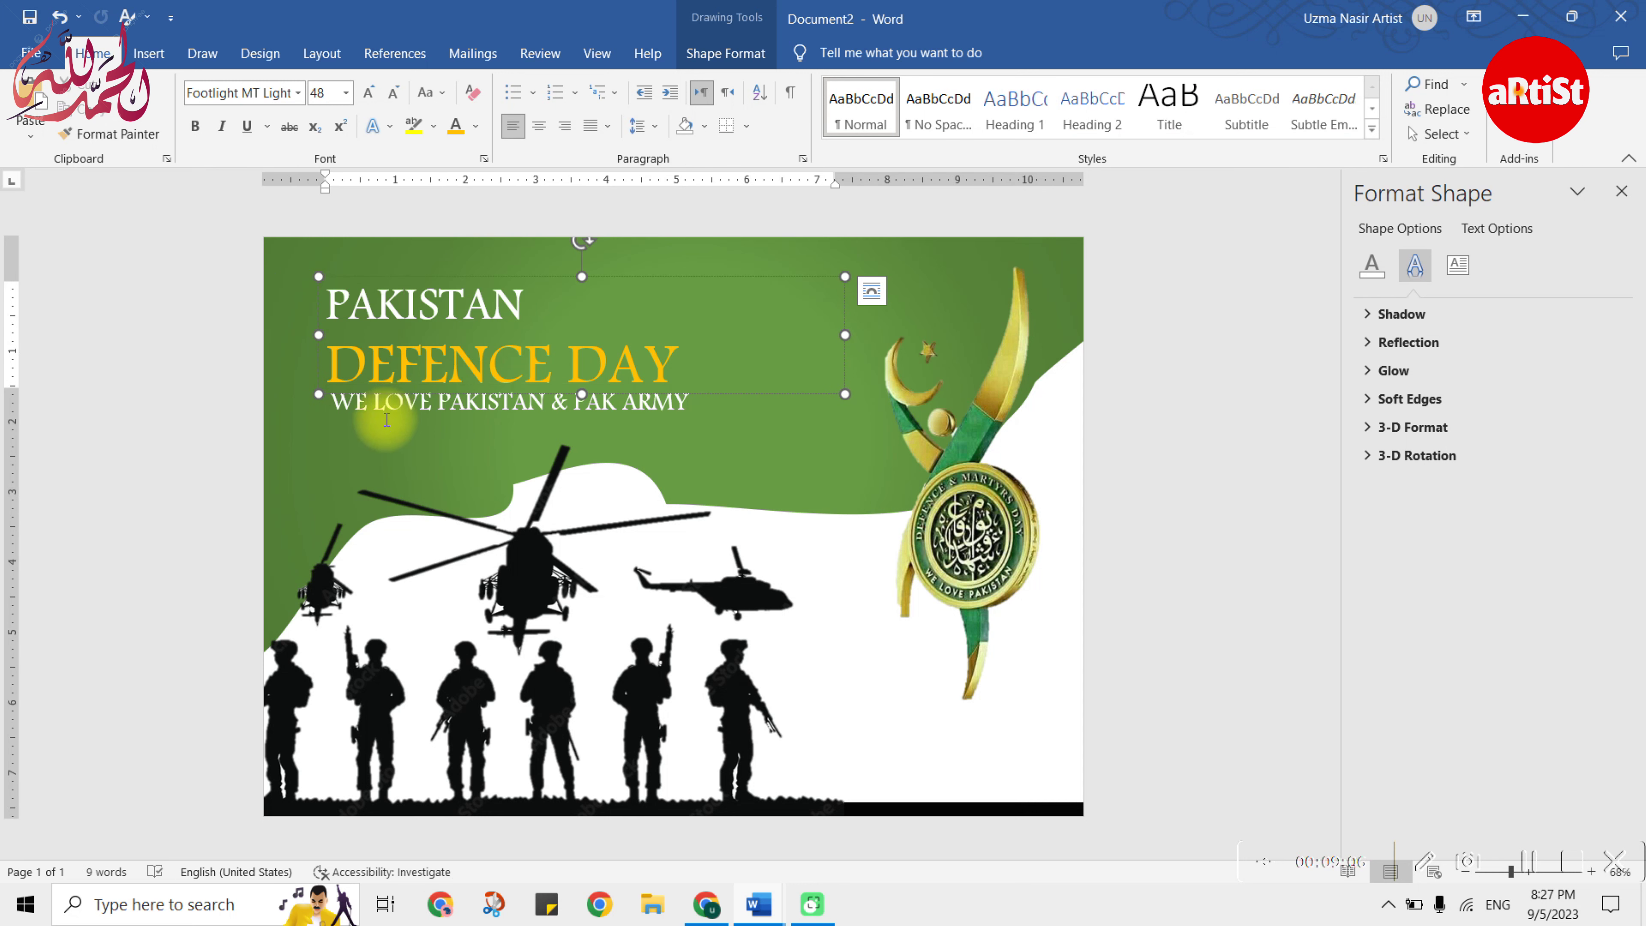
{"action": "left_click", "coordinate": [383, 421], "text": "shift"}
- Group the title and tagline boxes and move the block to the poster's upper left
{"action": "right_click", "coordinate": [383, 426]}
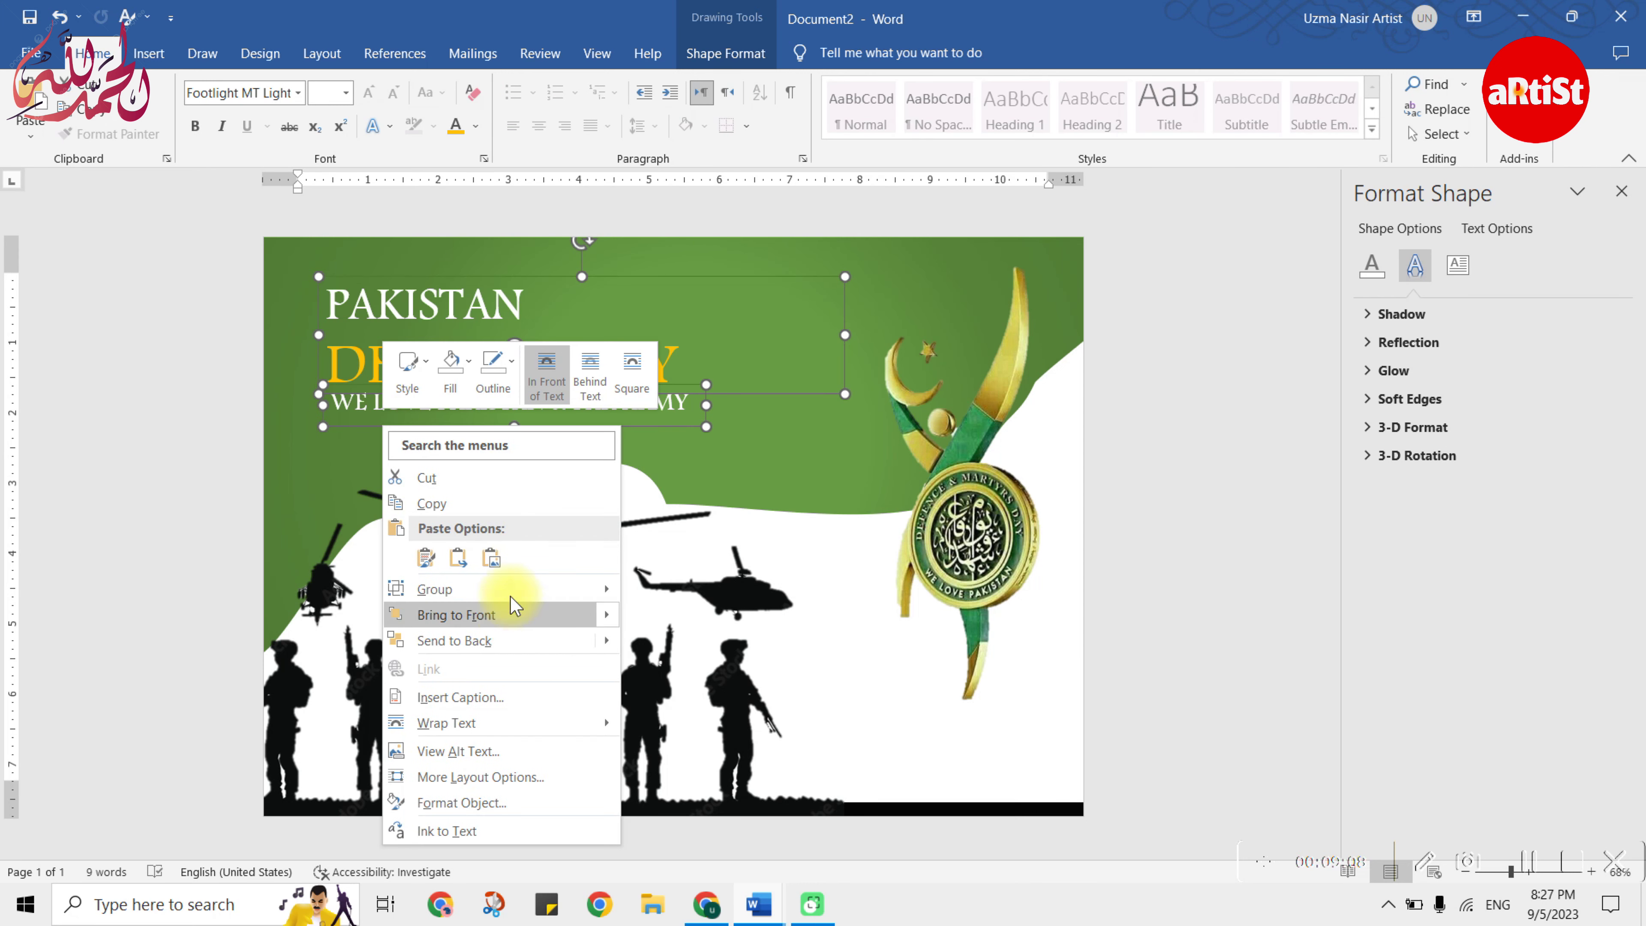
{"action": "left_click", "coordinate": [667, 597]}
{"action": "left_click_drag", "start_coordinate": [597, 430], "coordinate": [779, 403]}
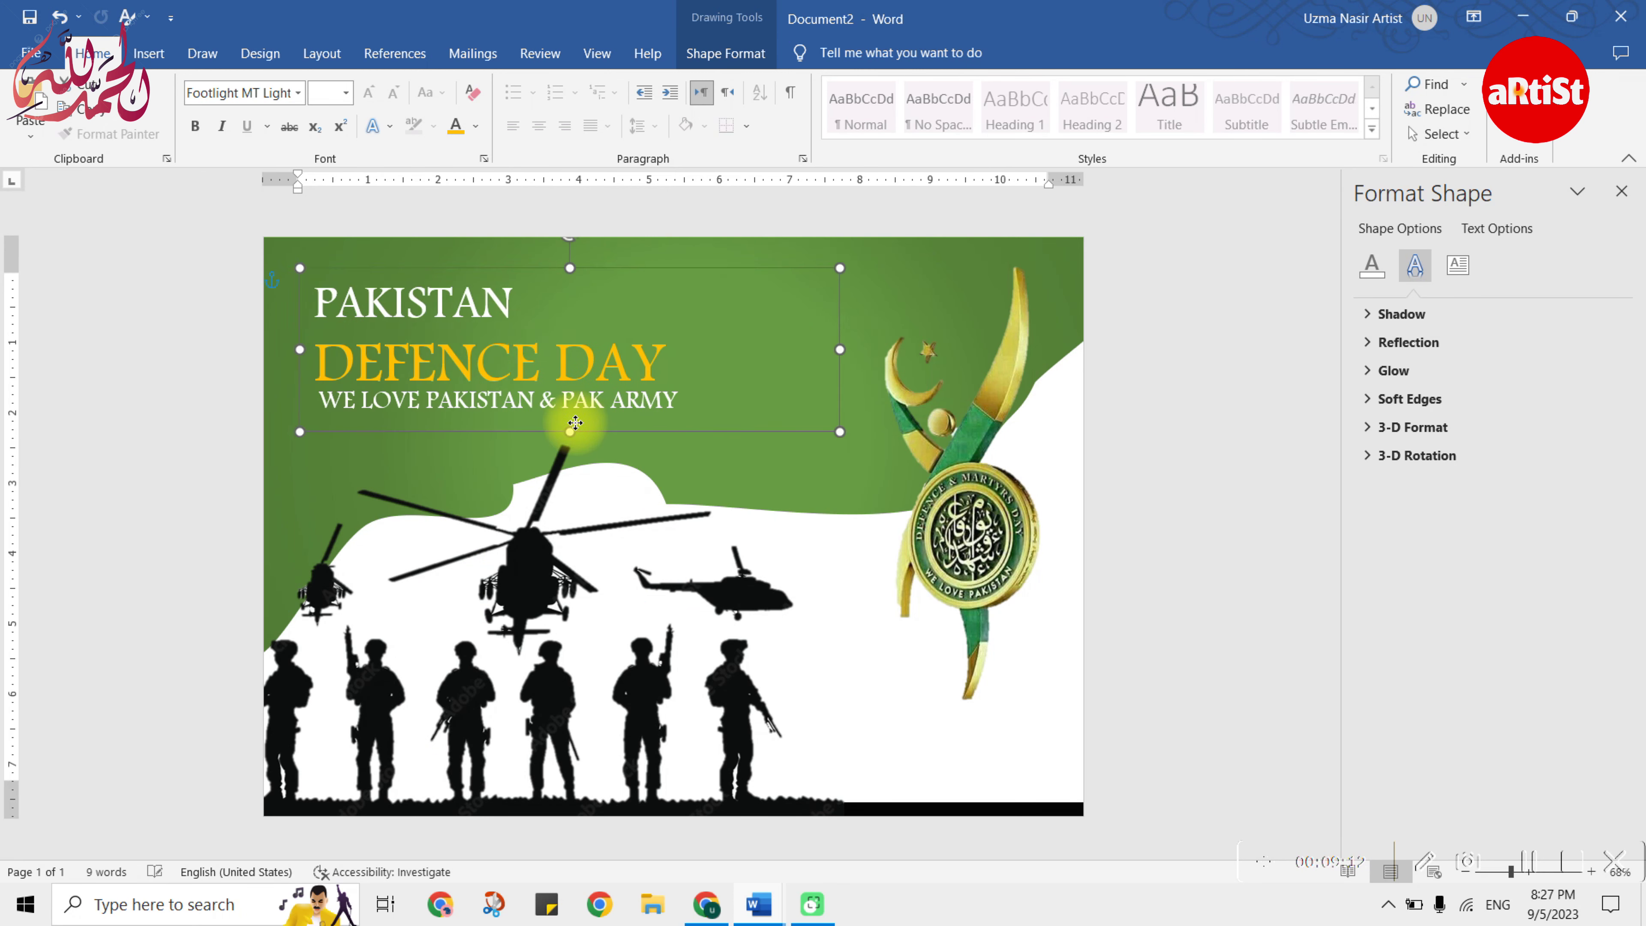
{"action": "left_click_drag", "start_coordinate": [780, 403], "coordinate": [565, 403]}
{"action": "left_click", "coordinate": [1279, 511]}
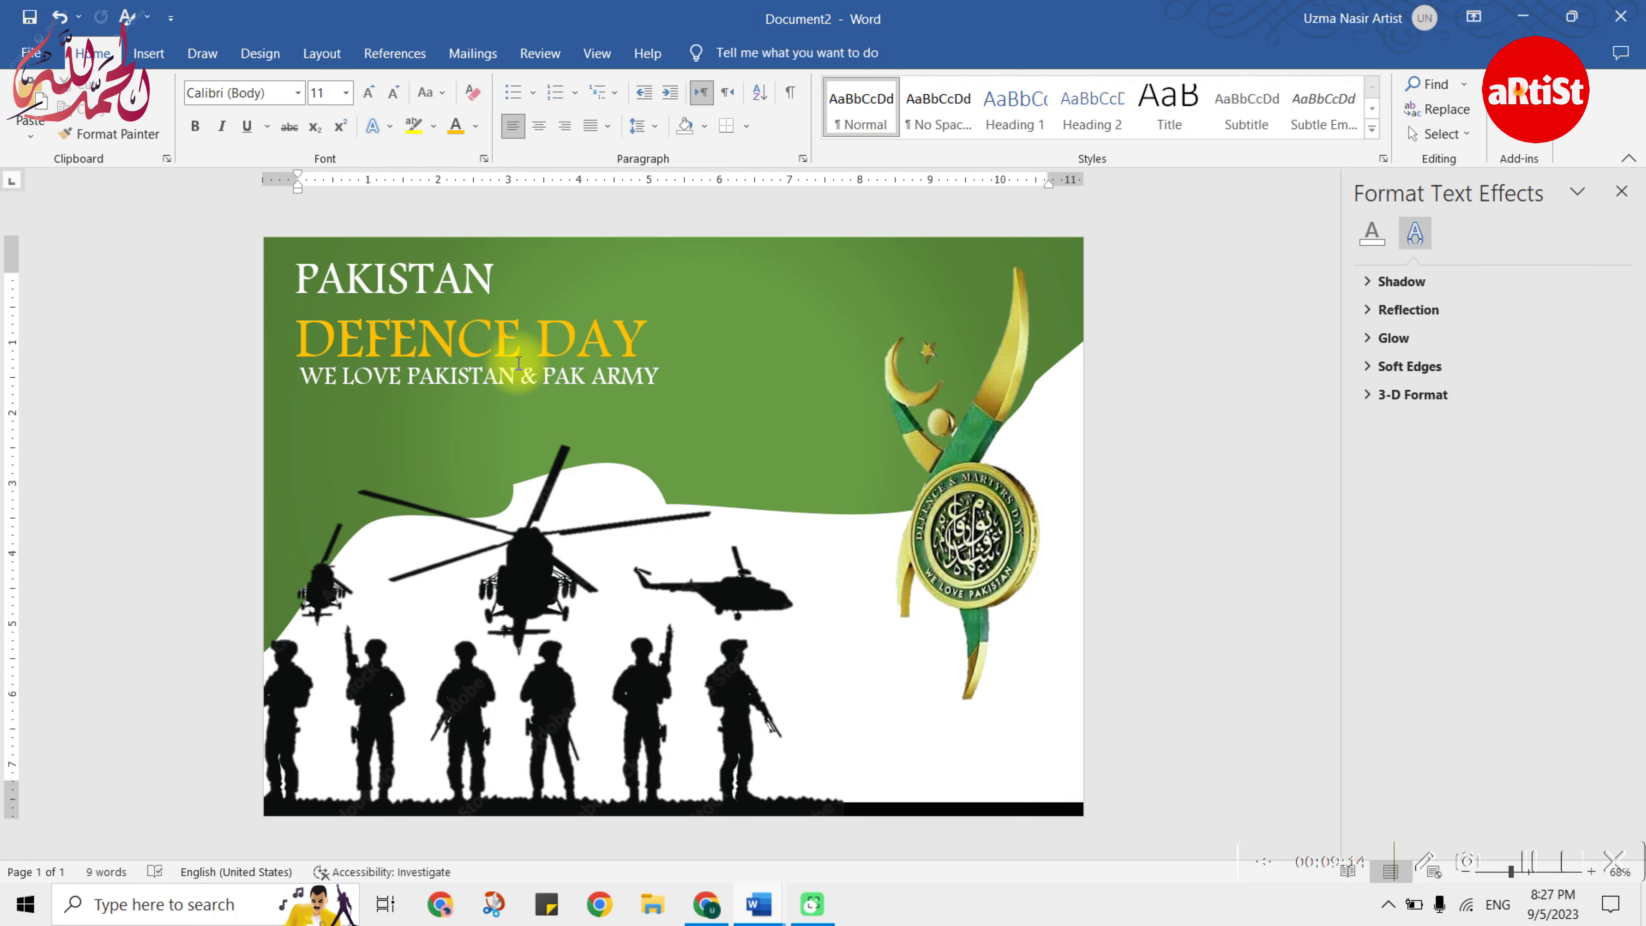
{"action": "left_click", "coordinate": [512, 382]}
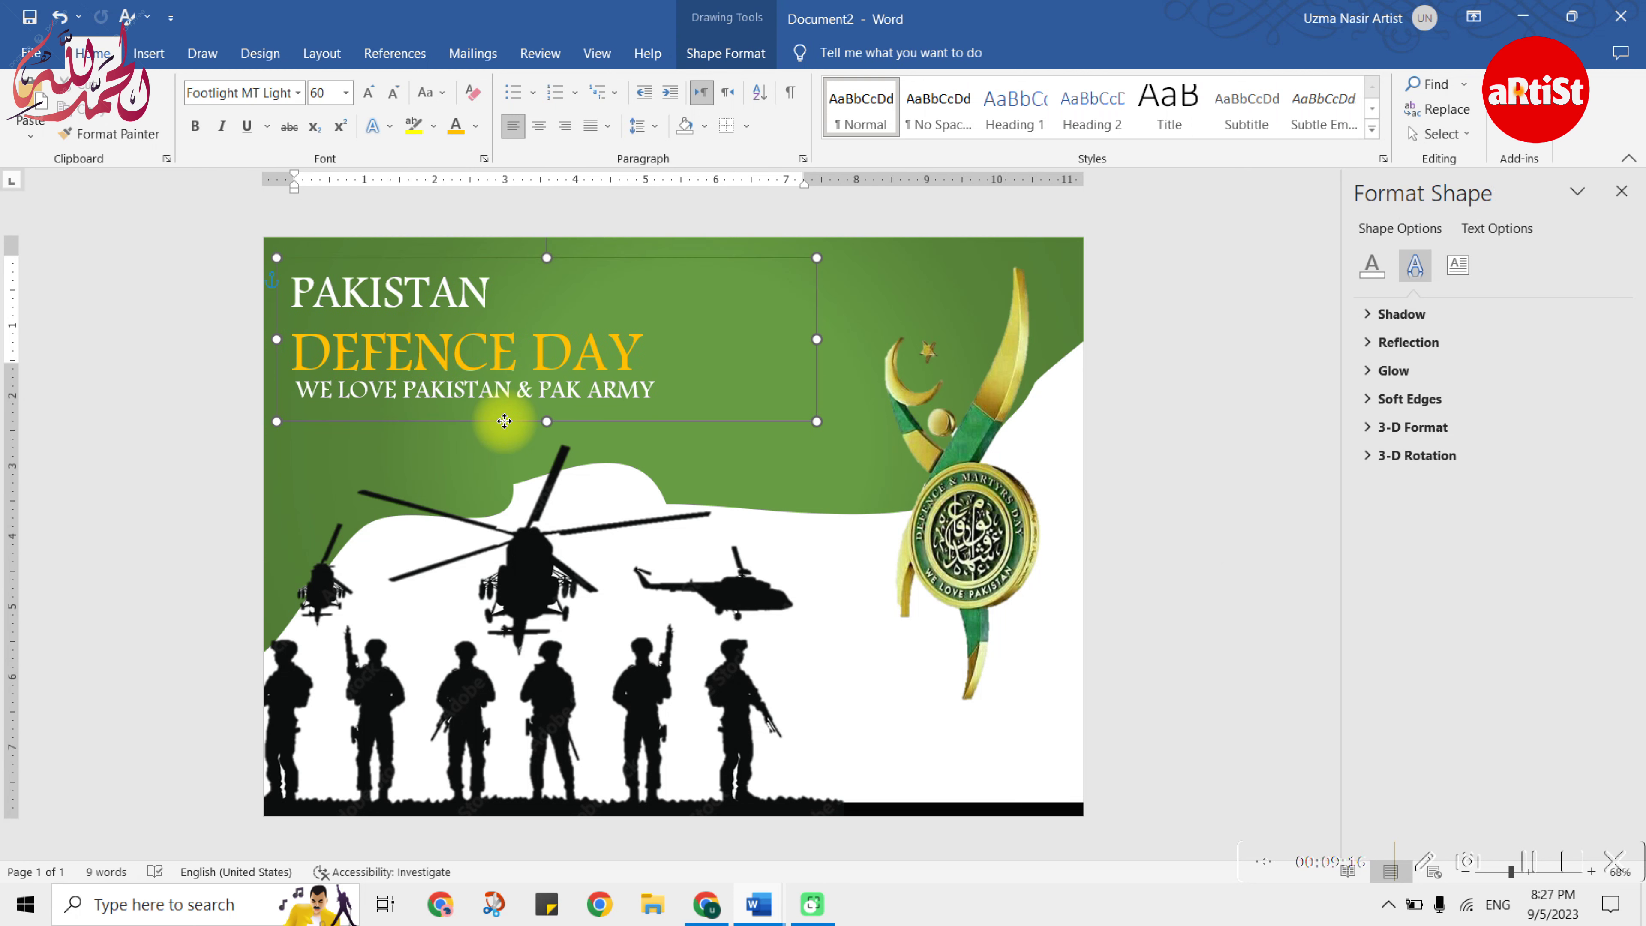
- Scroll through the reference poster images in the browser, then return to the Word poster
{"action": "key", "text": "alt+Tab"}
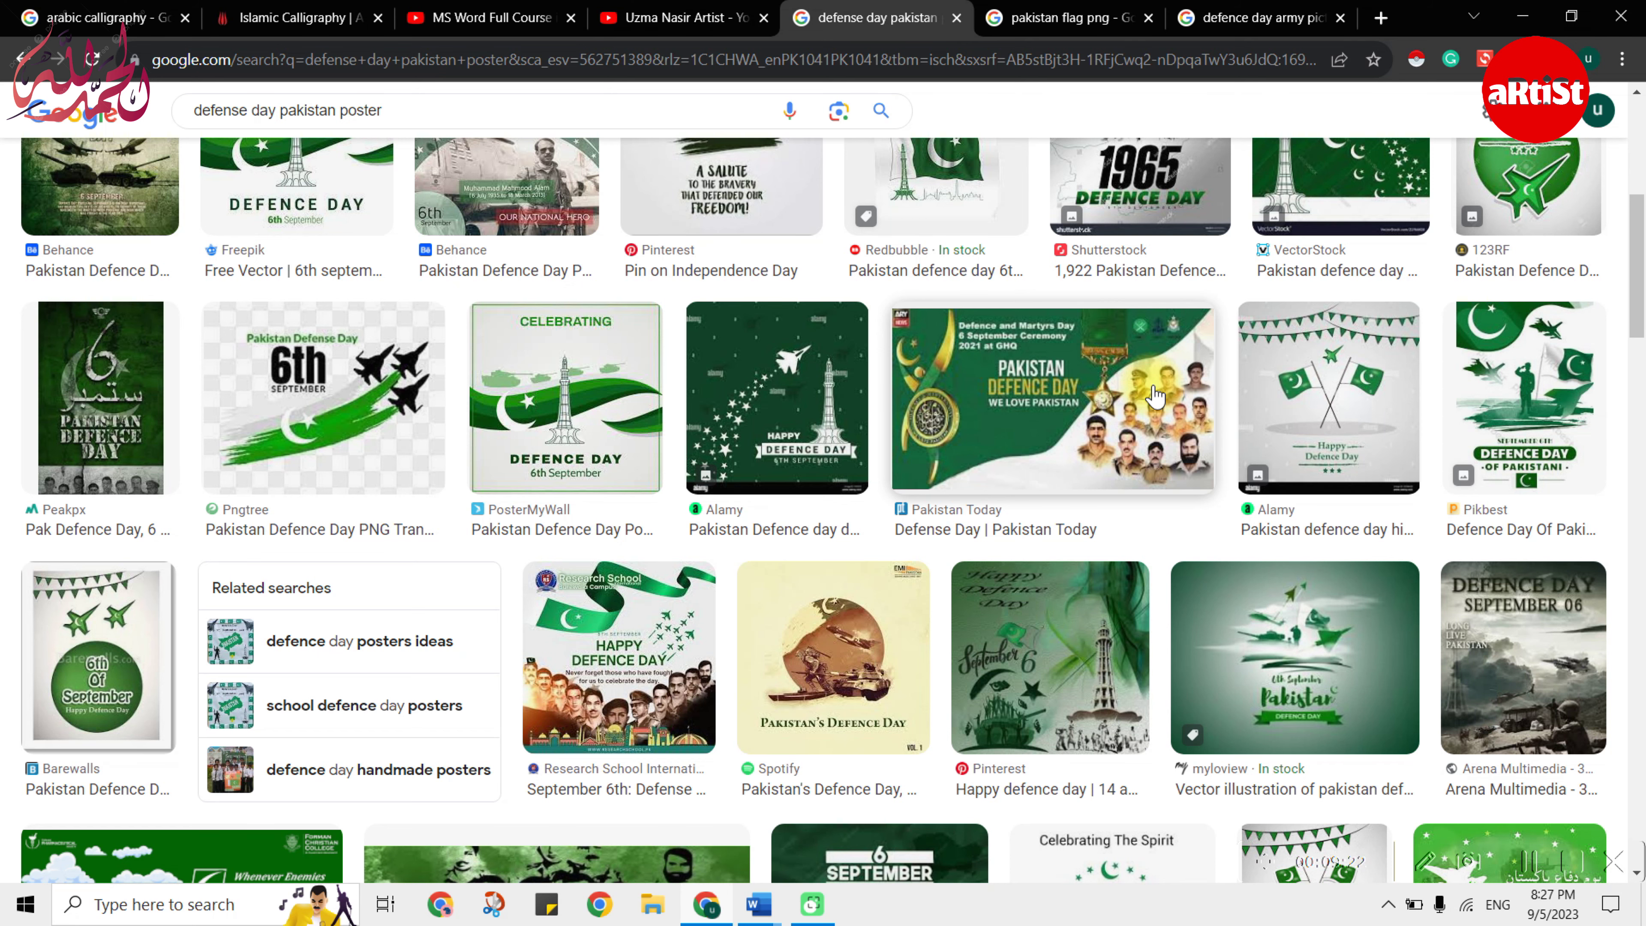
{"action": "scroll", "coordinate": [1112, 405], "scroll_direction": "down", "scroll_amount": 3}
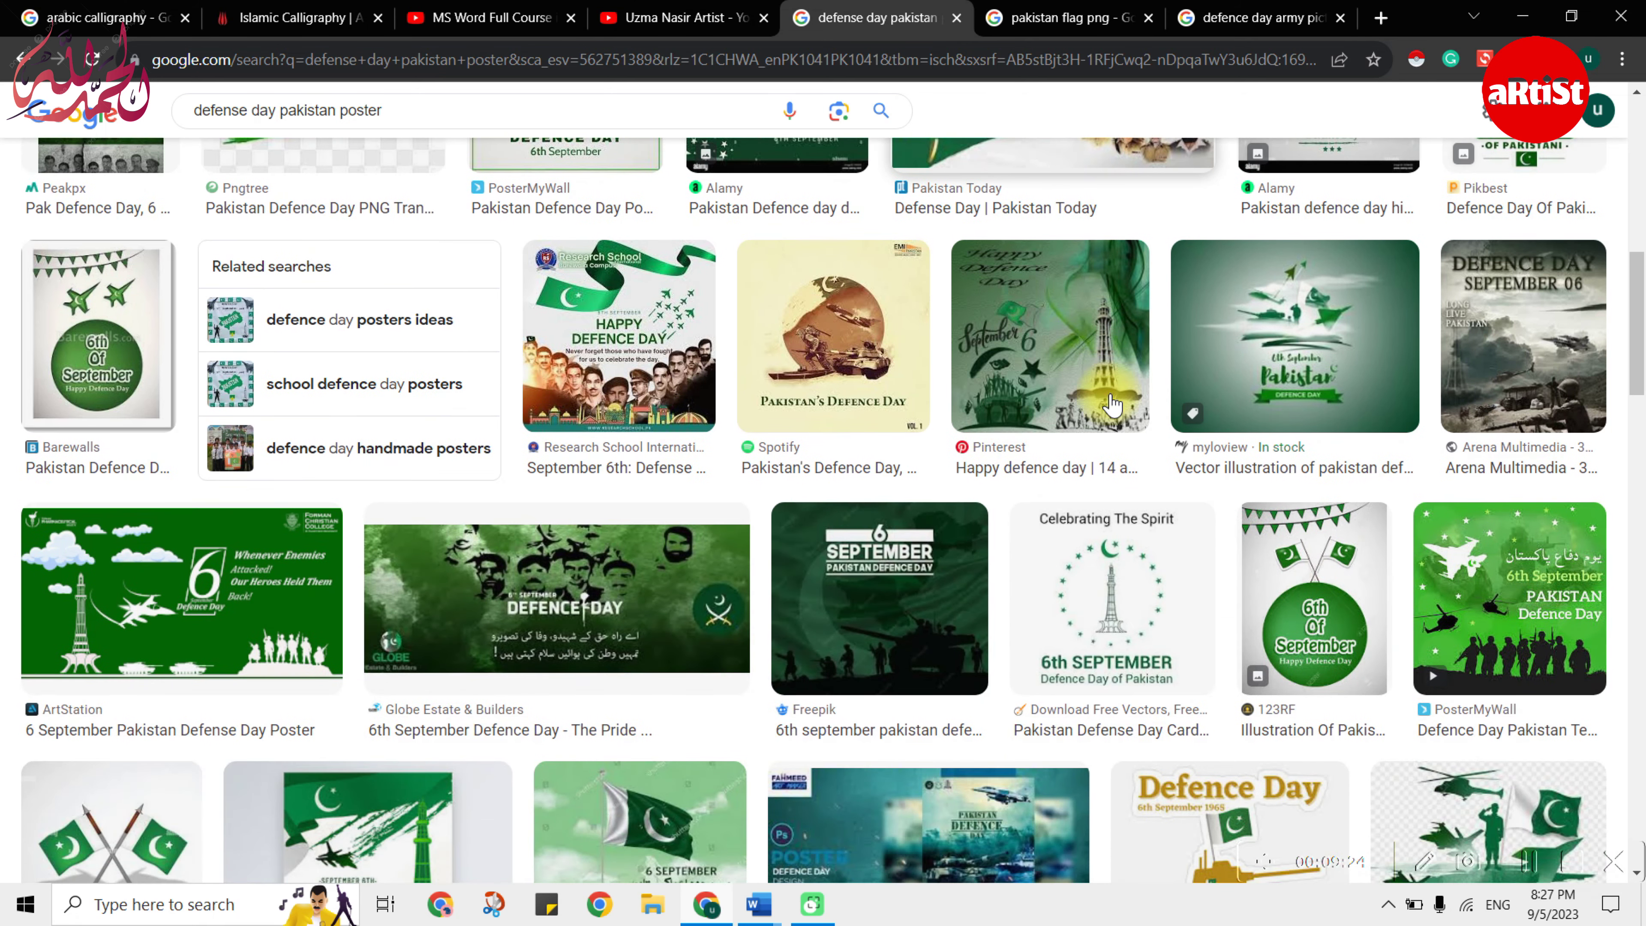
{"action": "scroll", "coordinate": [1111, 405], "scroll_direction": "down", "scroll_amount": 3}
{"action": "key", "text": "alt+Tab"}
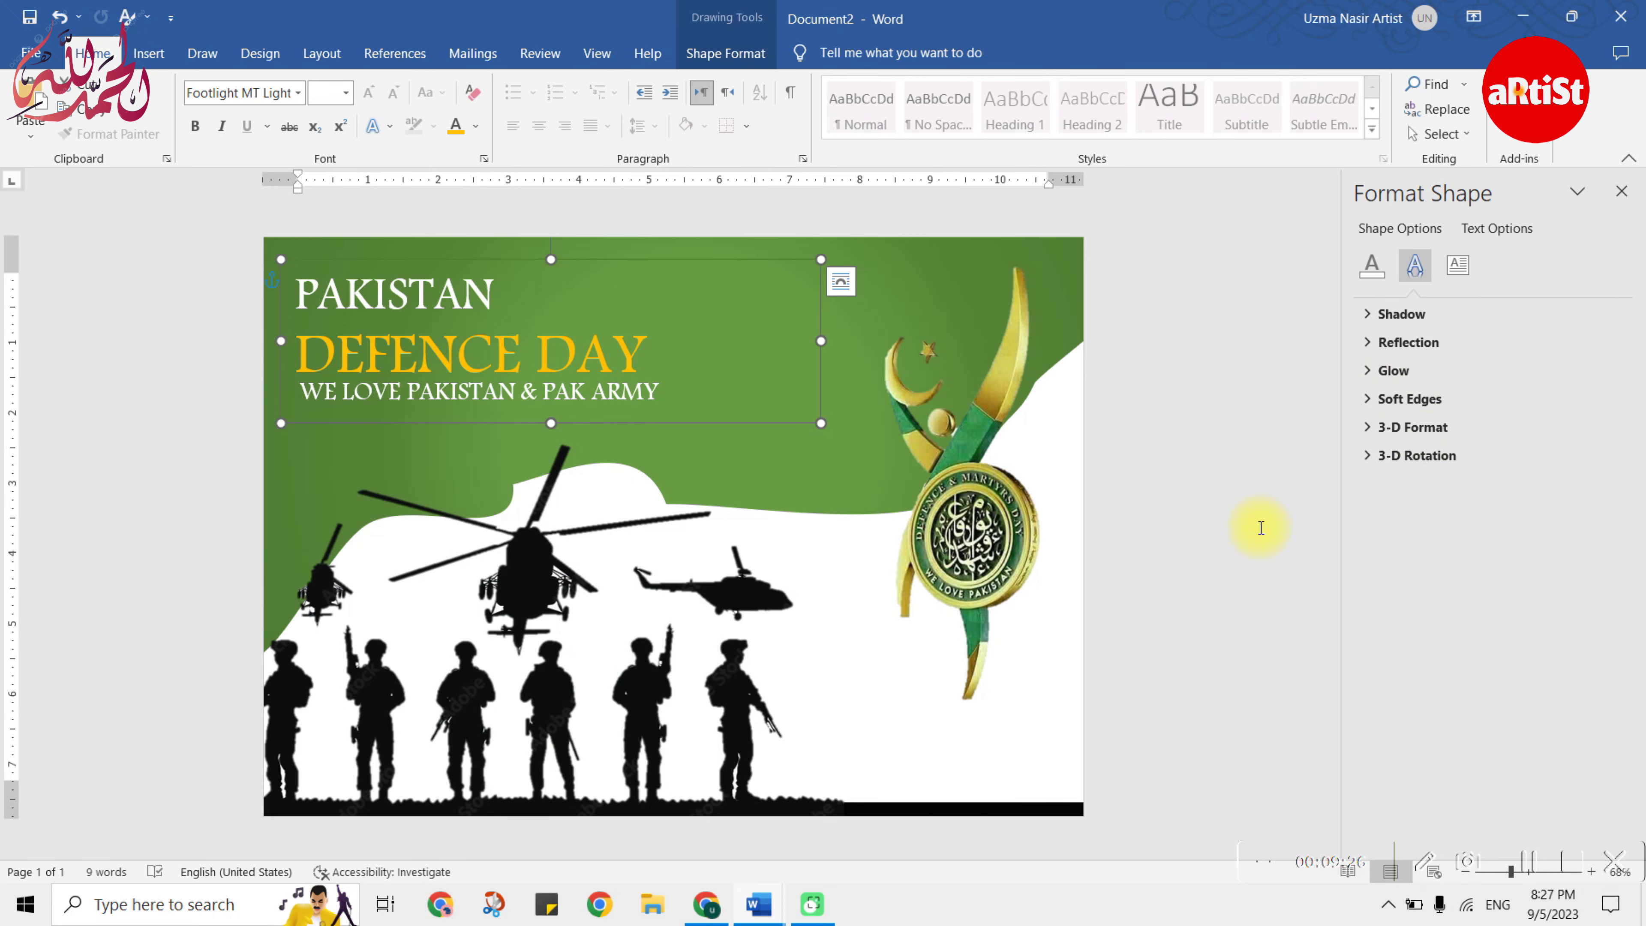
- Shrink the silhouette picture and stretch the black bottom bar to the page's right edge
{"action": "left_click", "coordinate": [1273, 522]}
{"action": "left_click", "coordinate": [857, 367]}
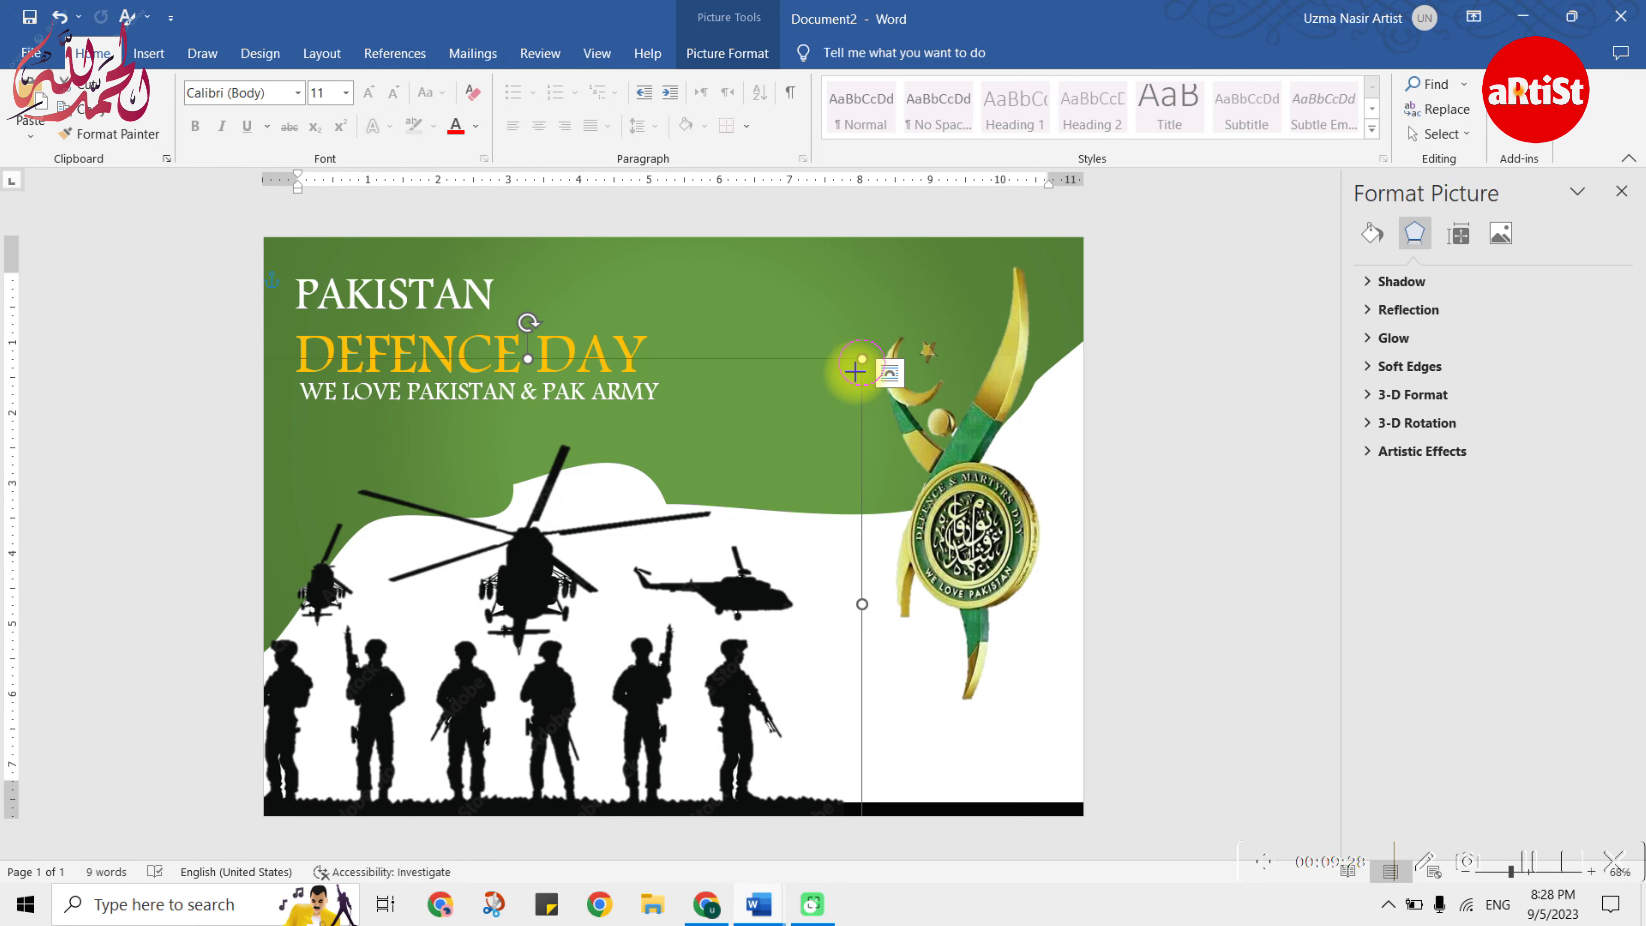
{"action": "left_click_drag", "start_coordinate": [861, 363], "coordinate": [792, 470]}
{"action": "left_click", "coordinate": [907, 809]}
{"action": "left_click_drag", "start_coordinate": [907, 809], "coordinate": [820, 809]}
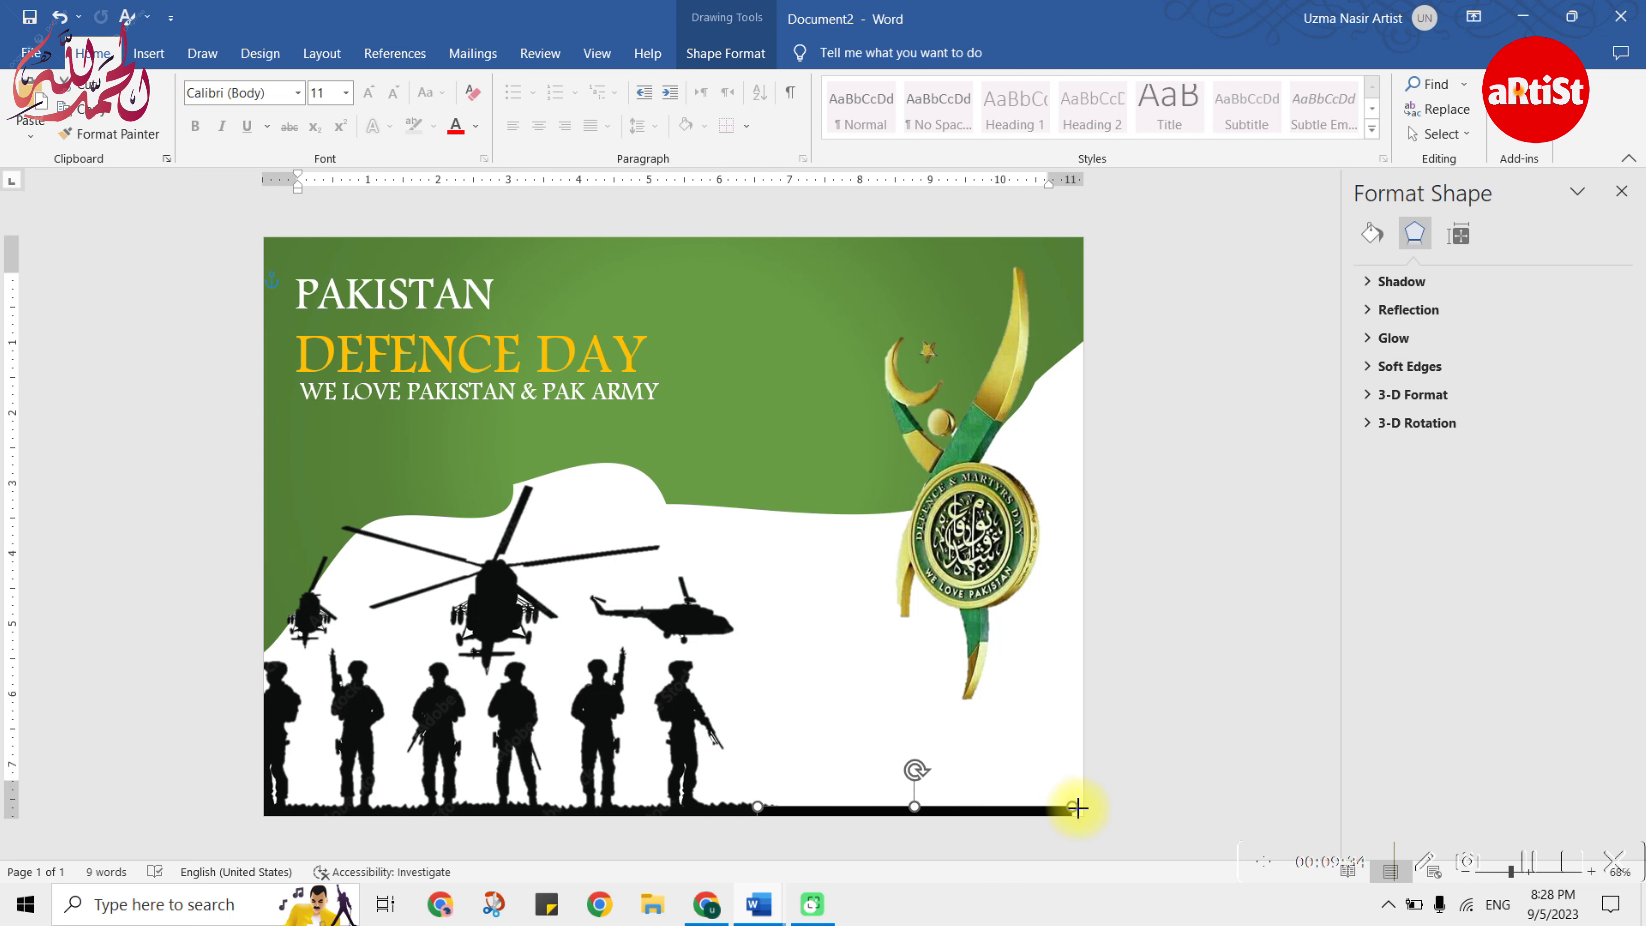
{"action": "left_click_drag", "start_coordinate": [1024, 807], "coordinate": [1102, 805]}
{"action": "left_click", "coordinate": [1141, 764]}
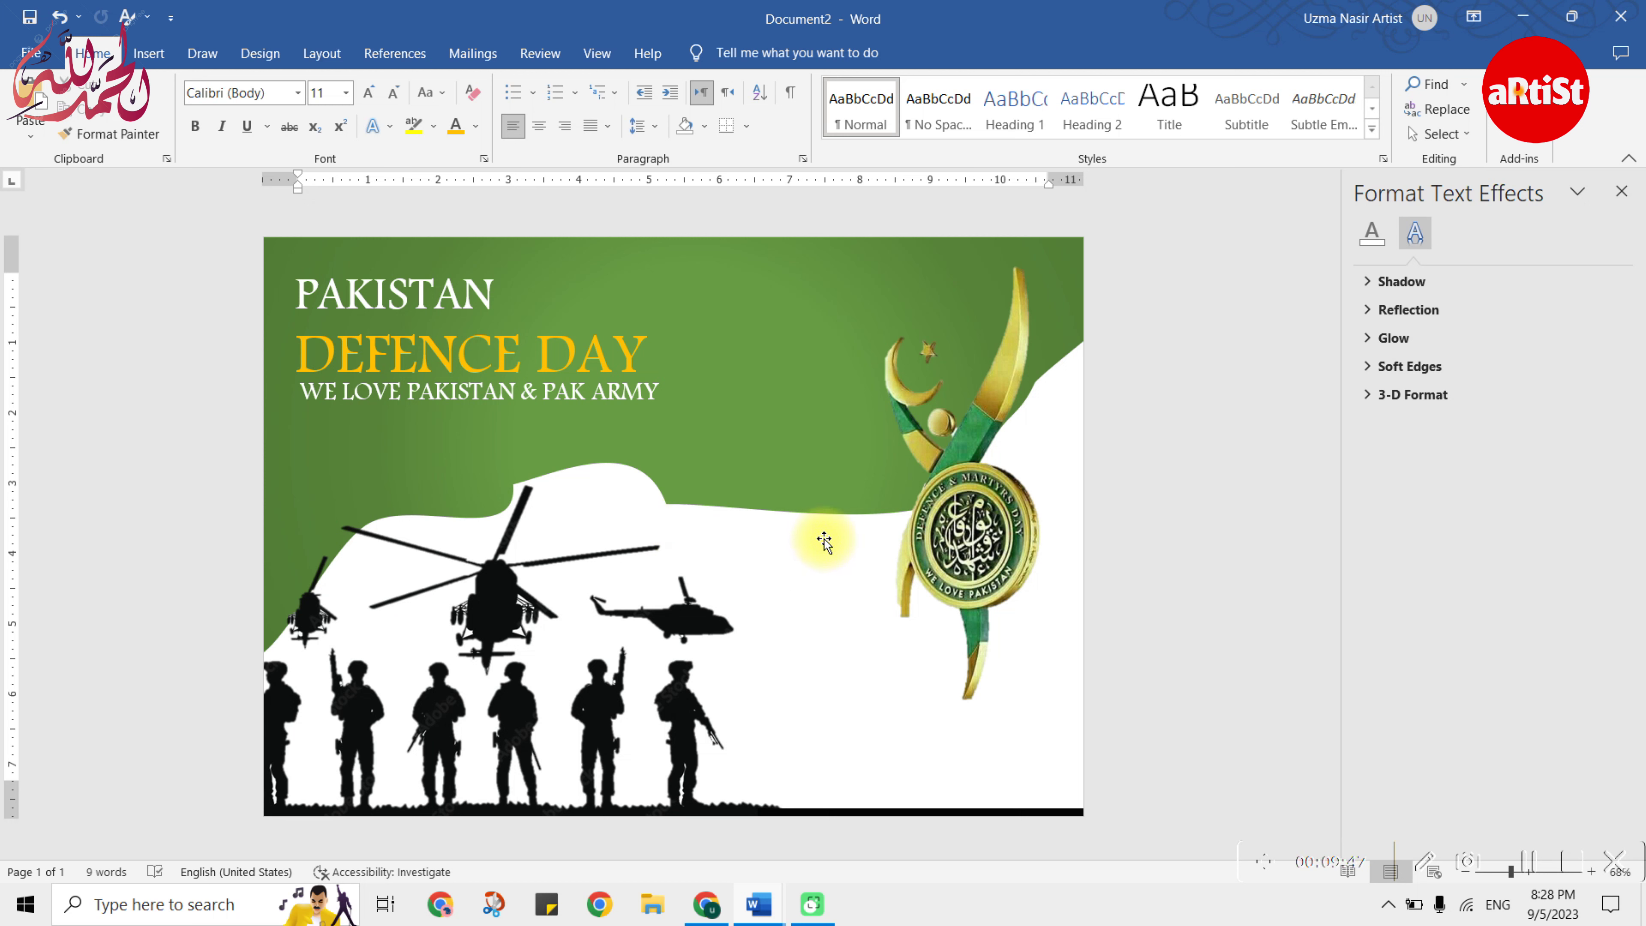
- Shrink the emblem picture and place it beside the DEFENCE DAY title
{"action": "left_click_drag", "start_coordinate": [963, 548], "coordinate": [954, 538]}
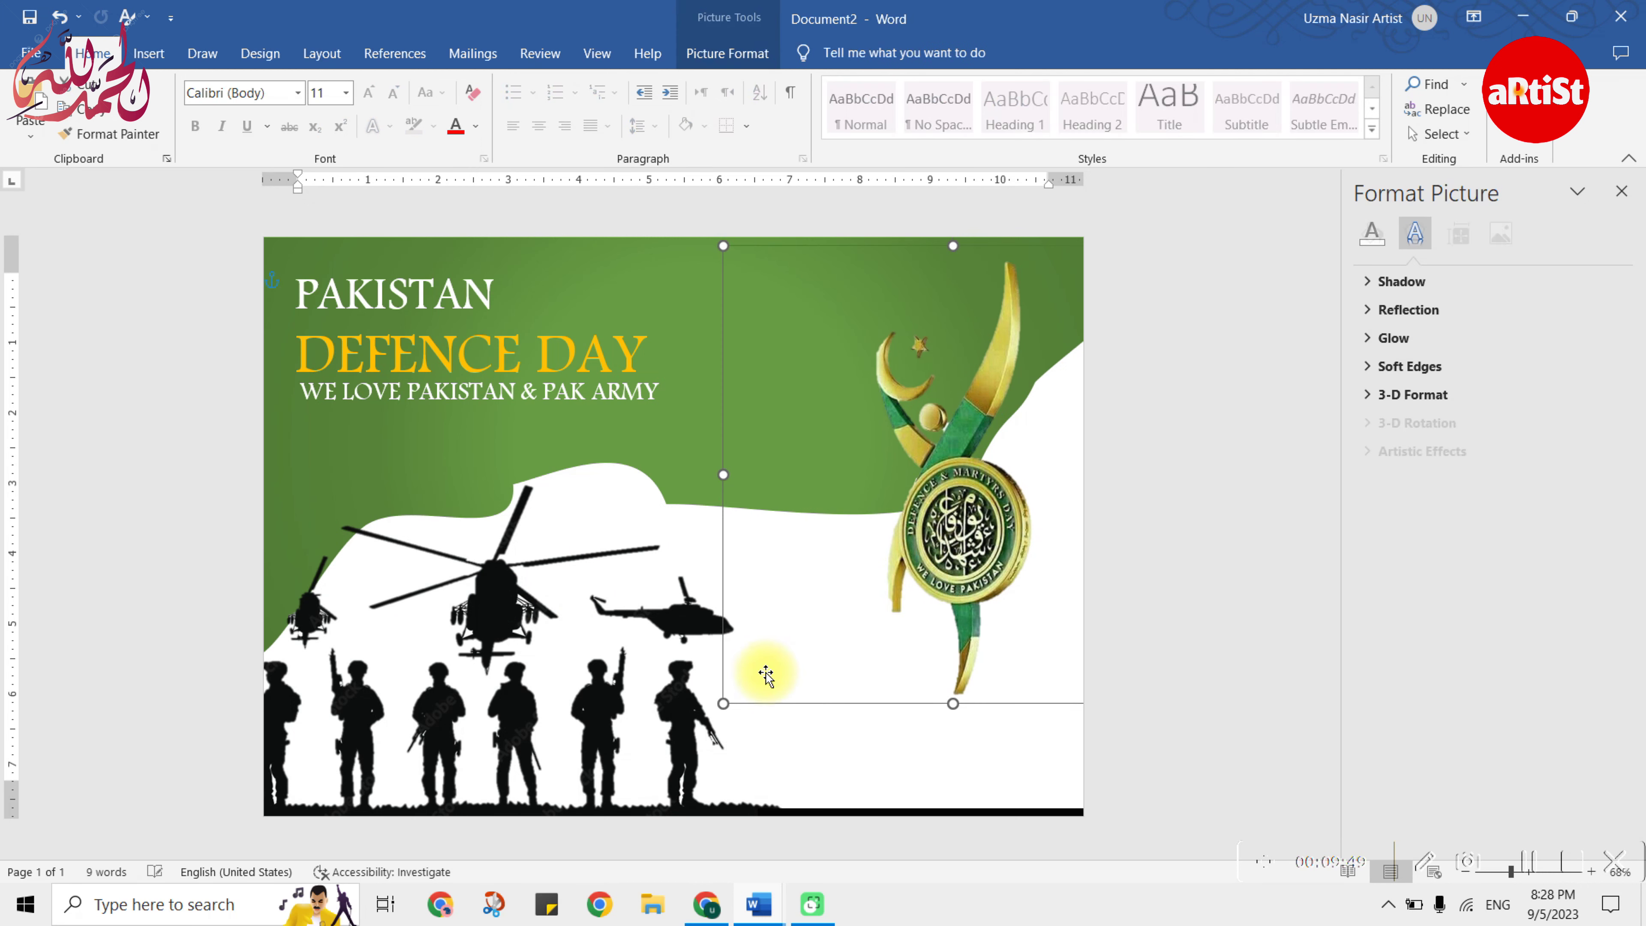
{"action": "left_click_drag", "start_coordinate": [726, 705], "coordinate": [826, 599]}
{"action": "mouse_move", "coordinate": [1171, 570]}
{"action": "left_mouse_down"}
{"action": "mouse_move", "coordinate": [860, 573]}
{"action": "mouse_move", "coordinate": [736, 463]}
{"action": "left_mouse_up"}
{"action": "left_click_drag", "start_coordinate": [749, 437], "coordinate": [743, 441]}
{"action": "left_click_drag", "start_coordinate": [848, 502], "coordinate": [818, 472]}
{"action": "left_click_drag", "start_coordinate": [709, 416], "coordinate": [694, 438]}
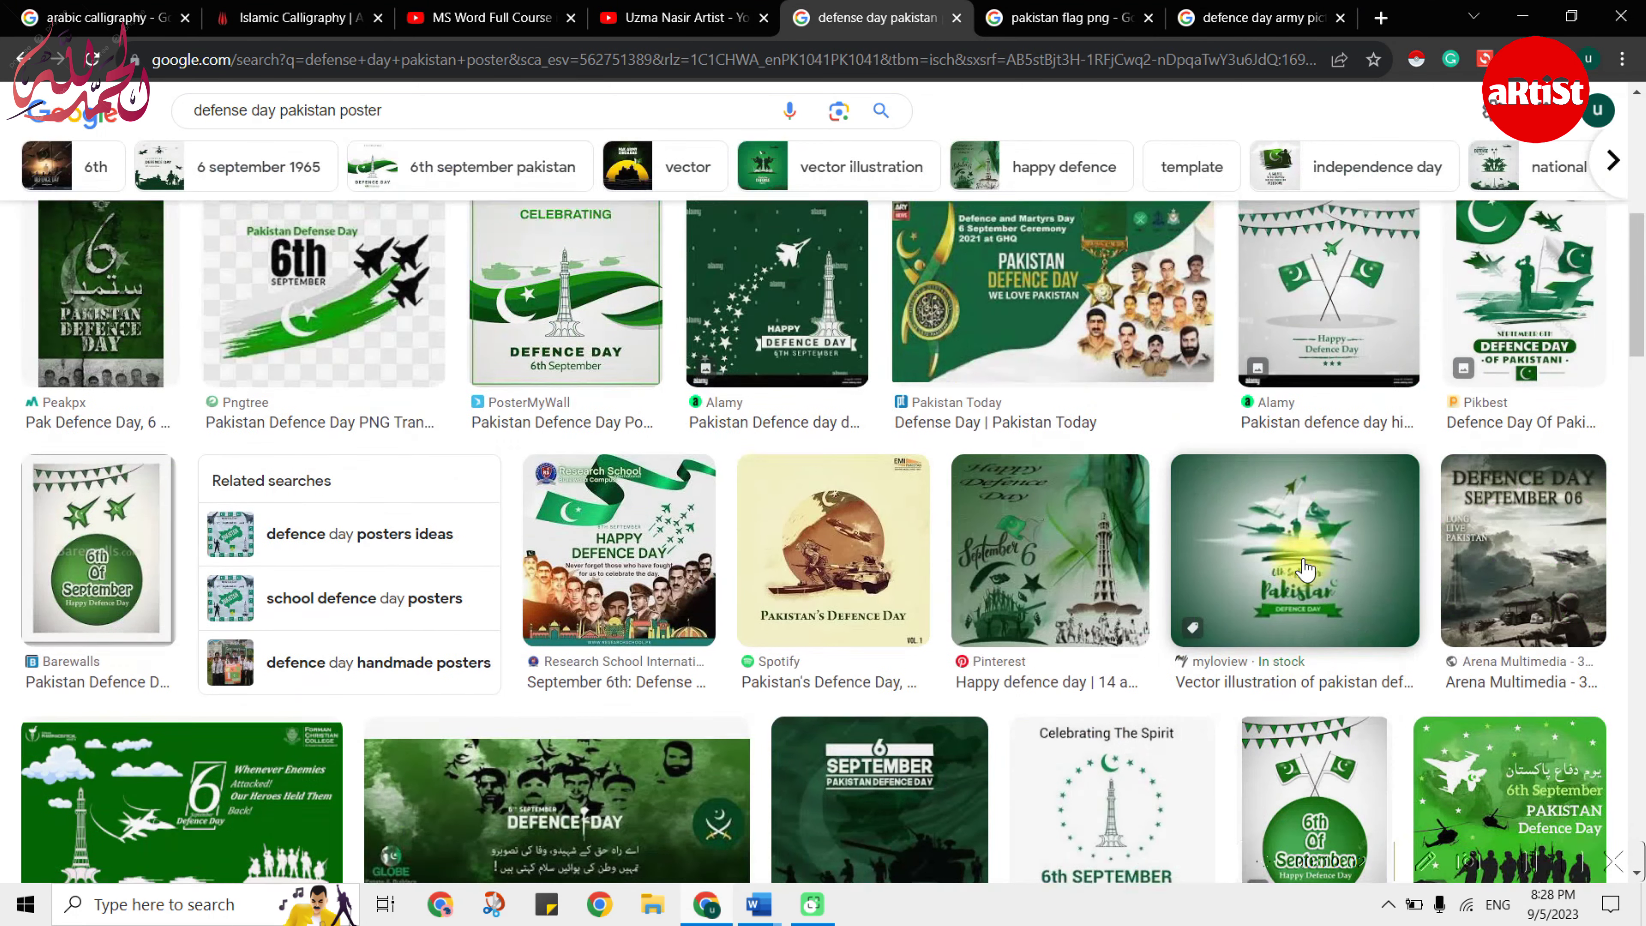
{"action": "scroll", "coordinate": [1305, 569], "scroll_direction": "up", "scroll_amount": 5}
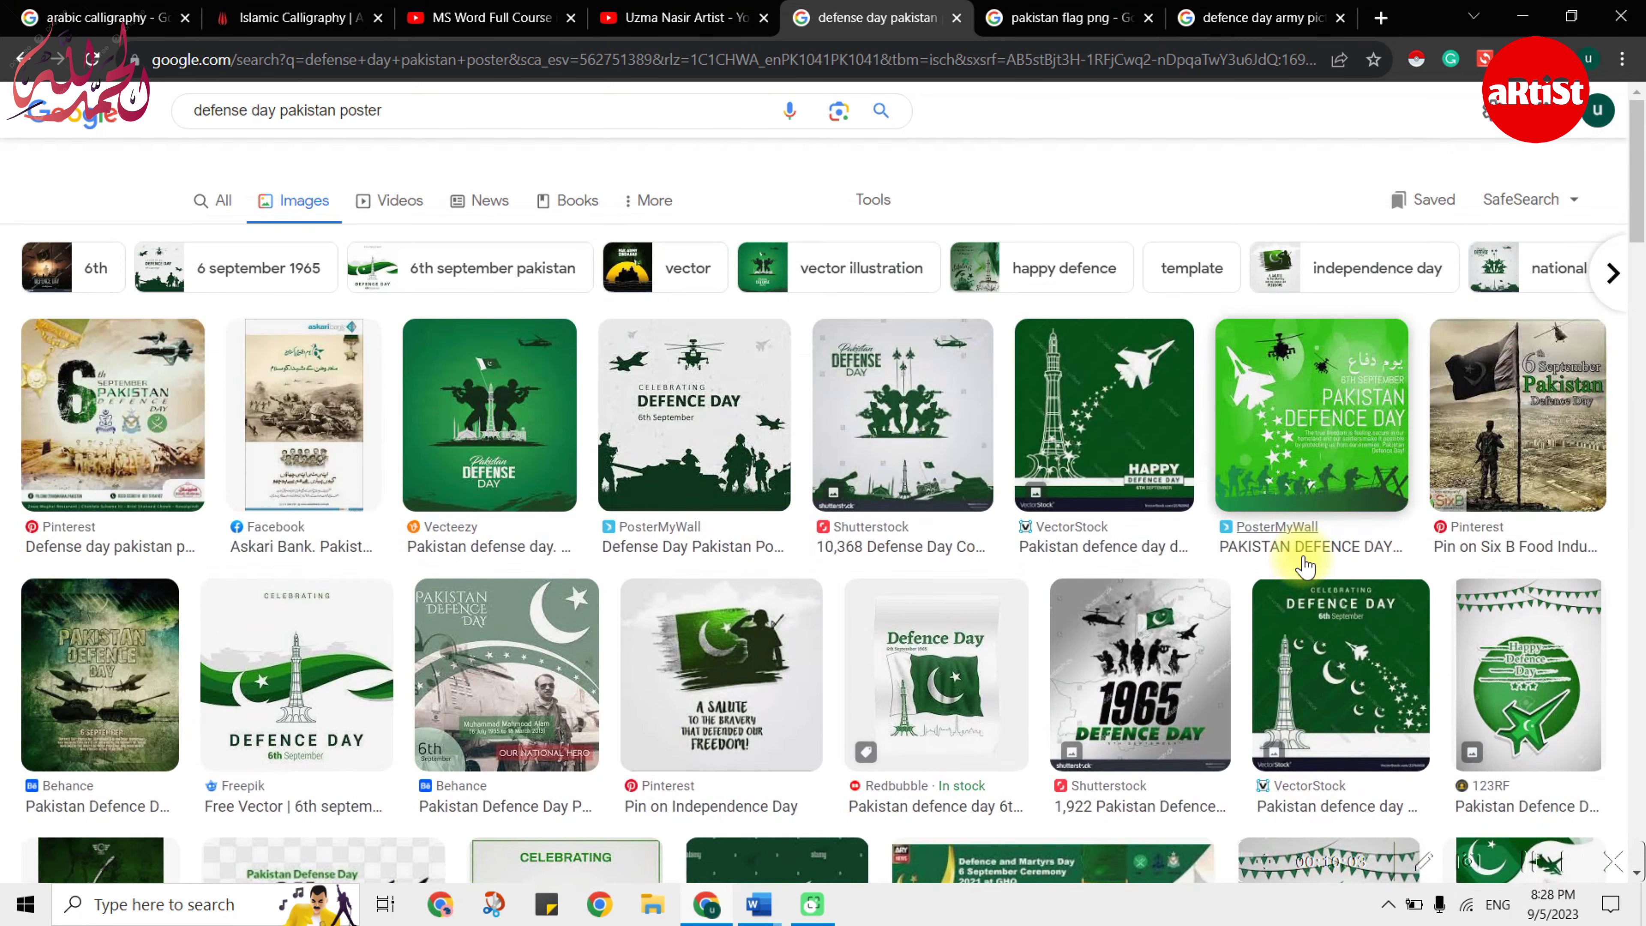
- Search Google Images for '6th september FONT png'
{"action": "left_click", "coordinate": [1263, 18]}
{"action": "triple_click", "coordinate": [359, 134]}
{"action": "type", "text": "SEP"}
{"action": "key", "text": "BackSpace"}
{"action": "key", "text": "BackSpace"}
{"action": "key", "text": "BackSpace"}
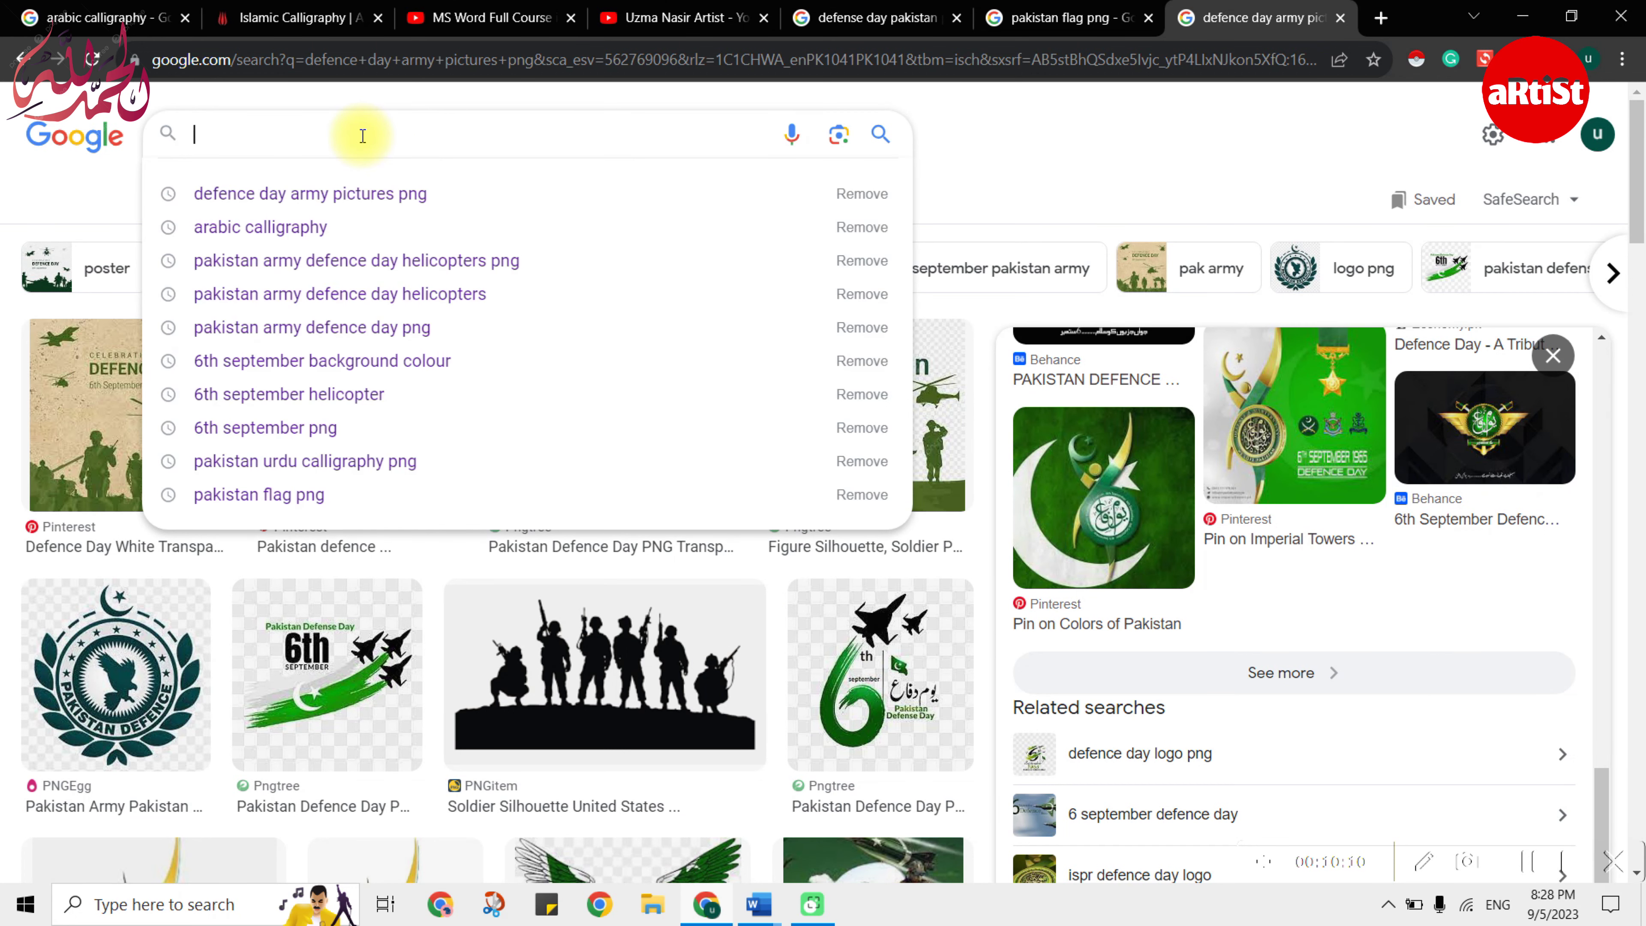
{"action": "type", "text": "6TH"}
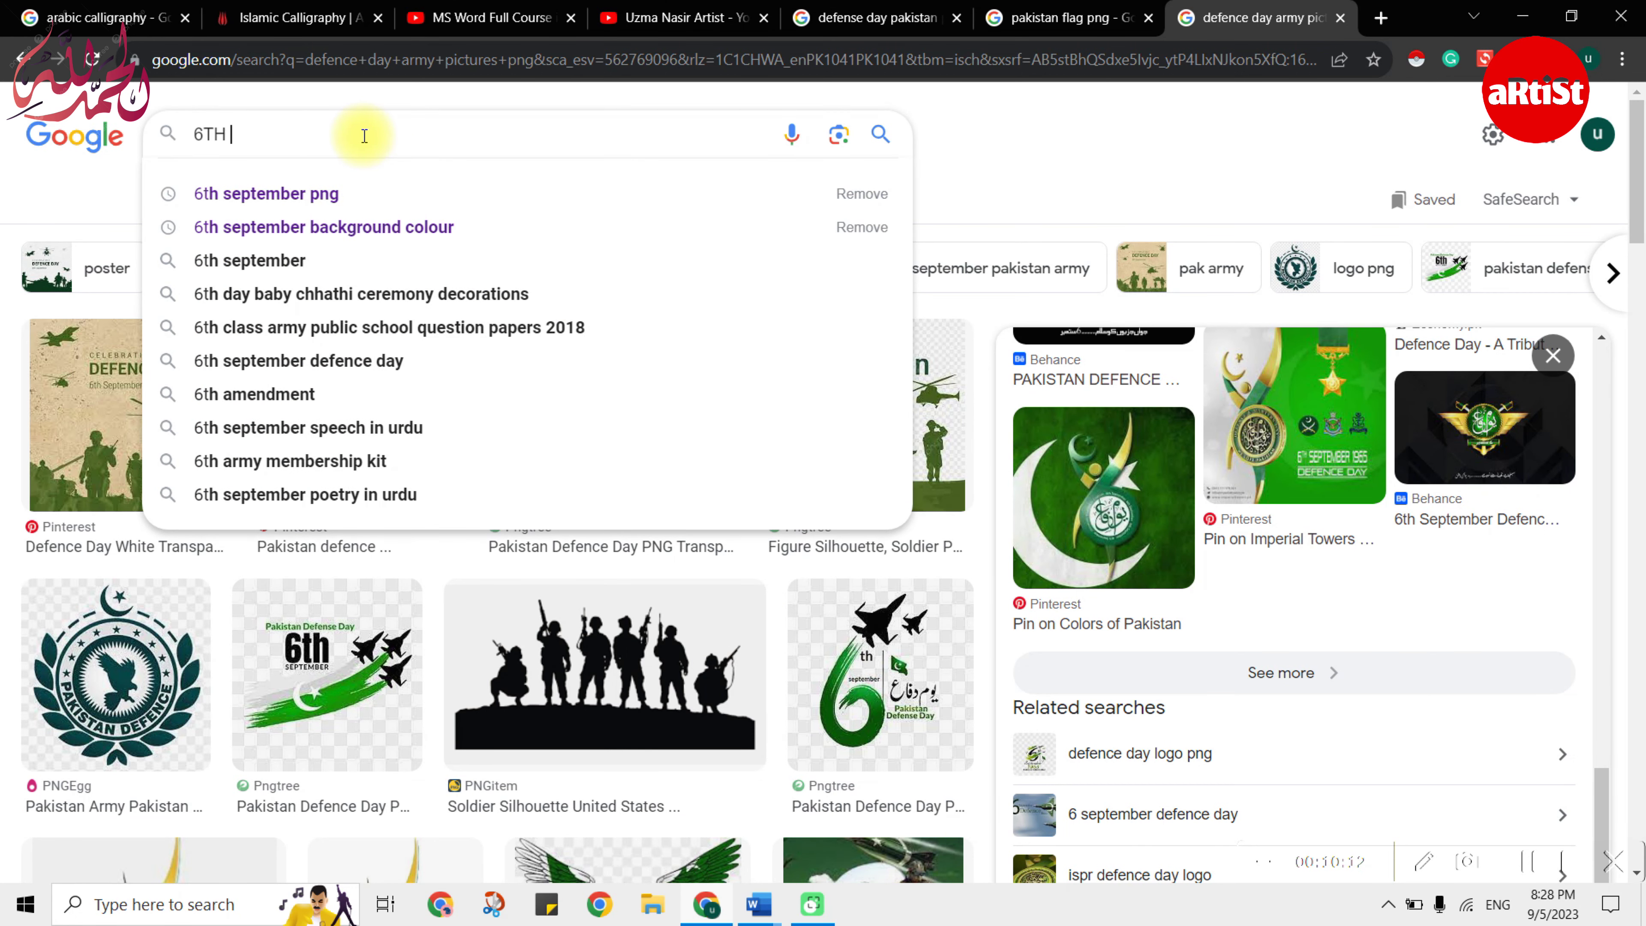
{"action": "key", "text": "Down"}
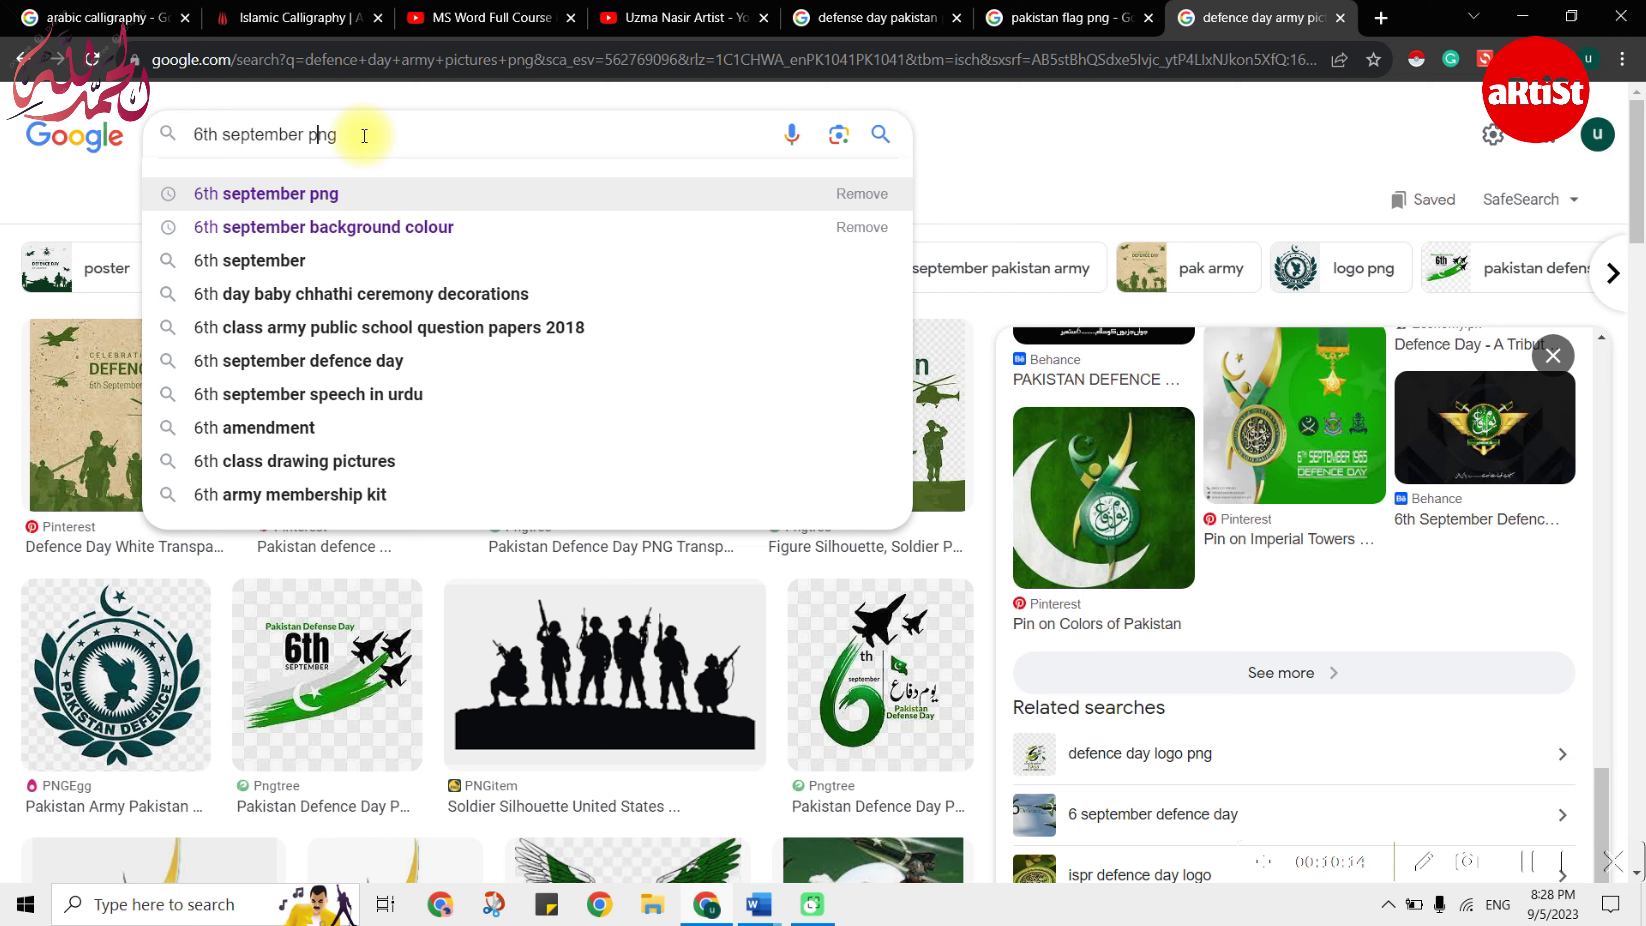
{"action": "type", "text": "CALI"}
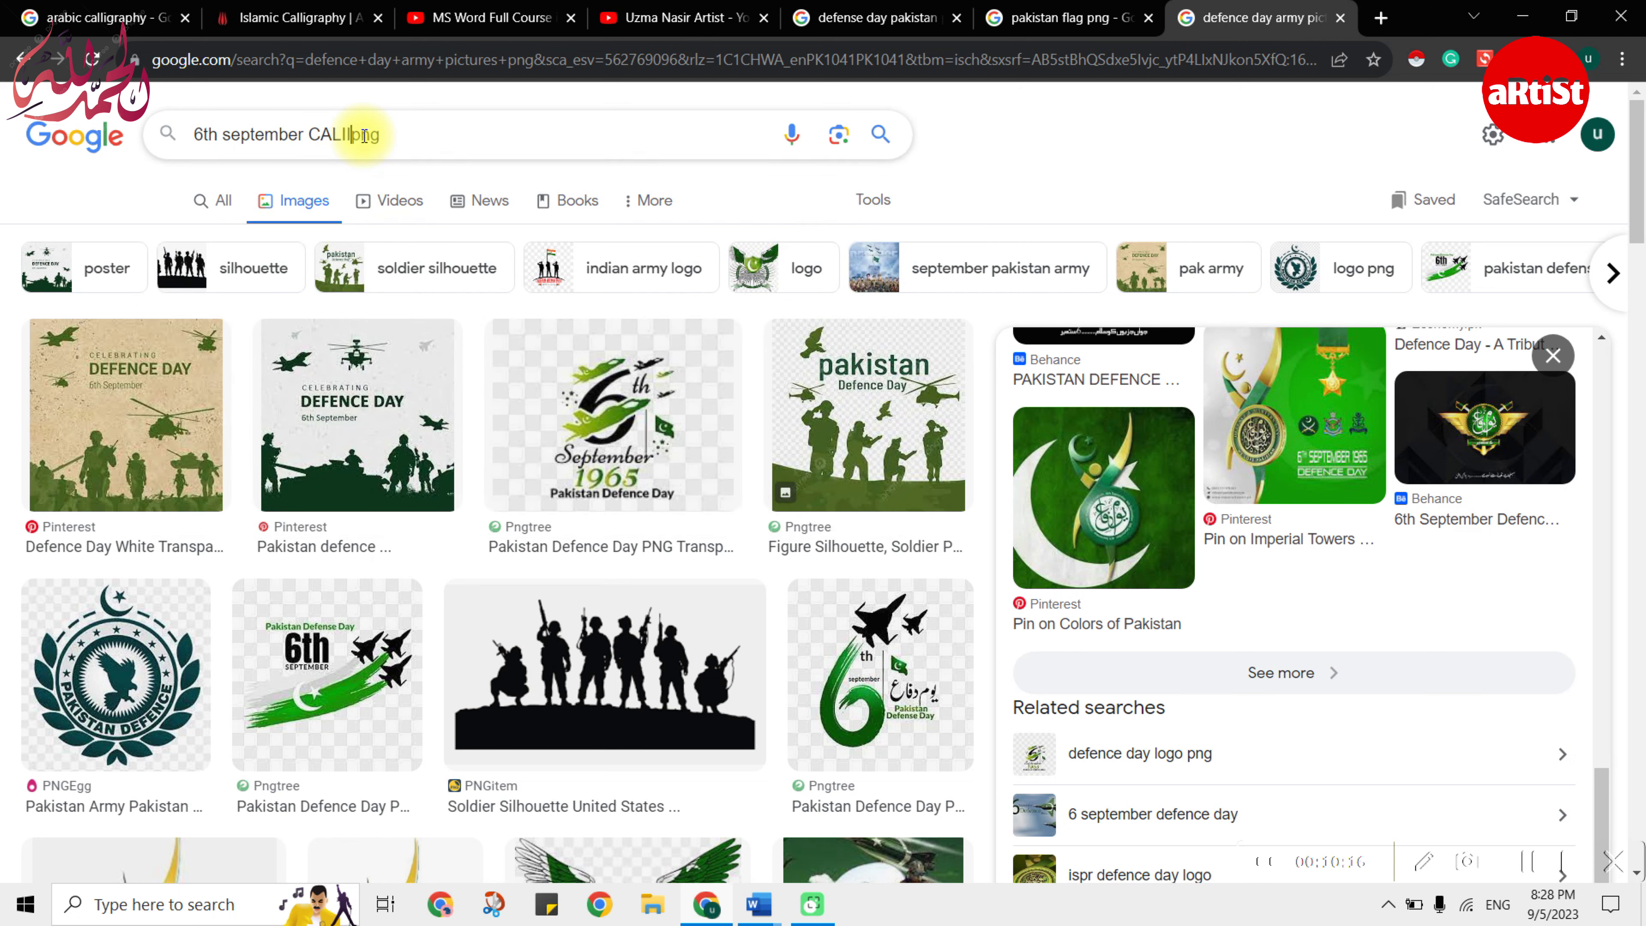
{"action": "key", "text": "BackSpace"}
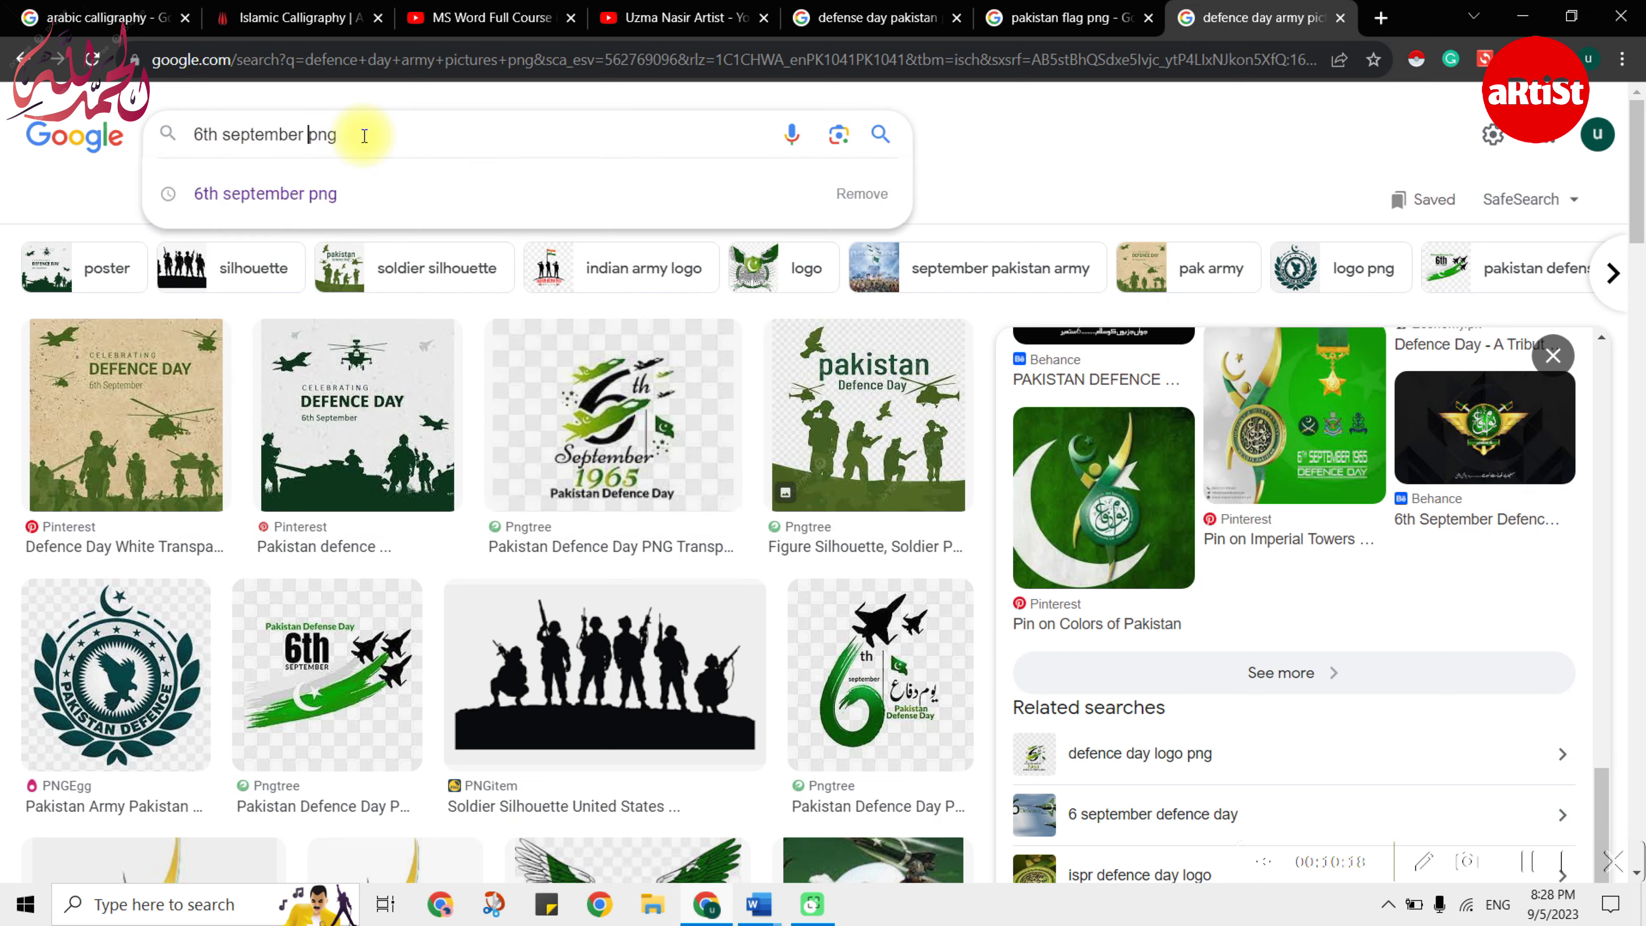
{"action": "type", "text": "FONT"}
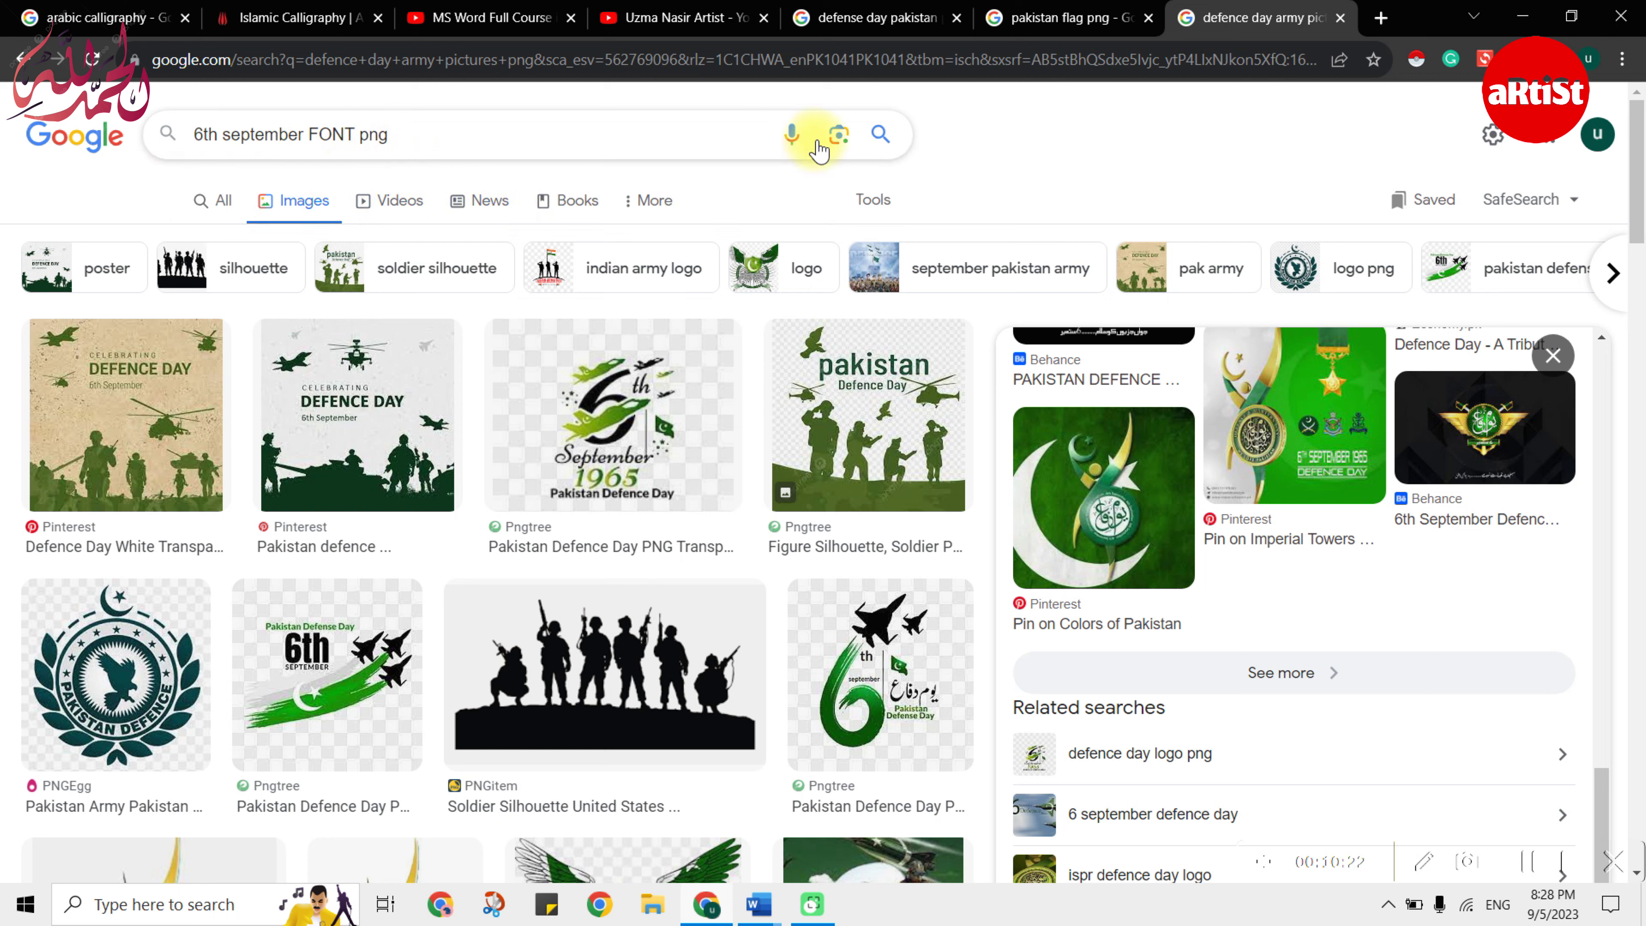
{"action": "left_click", "coordinate": [893, 136]}
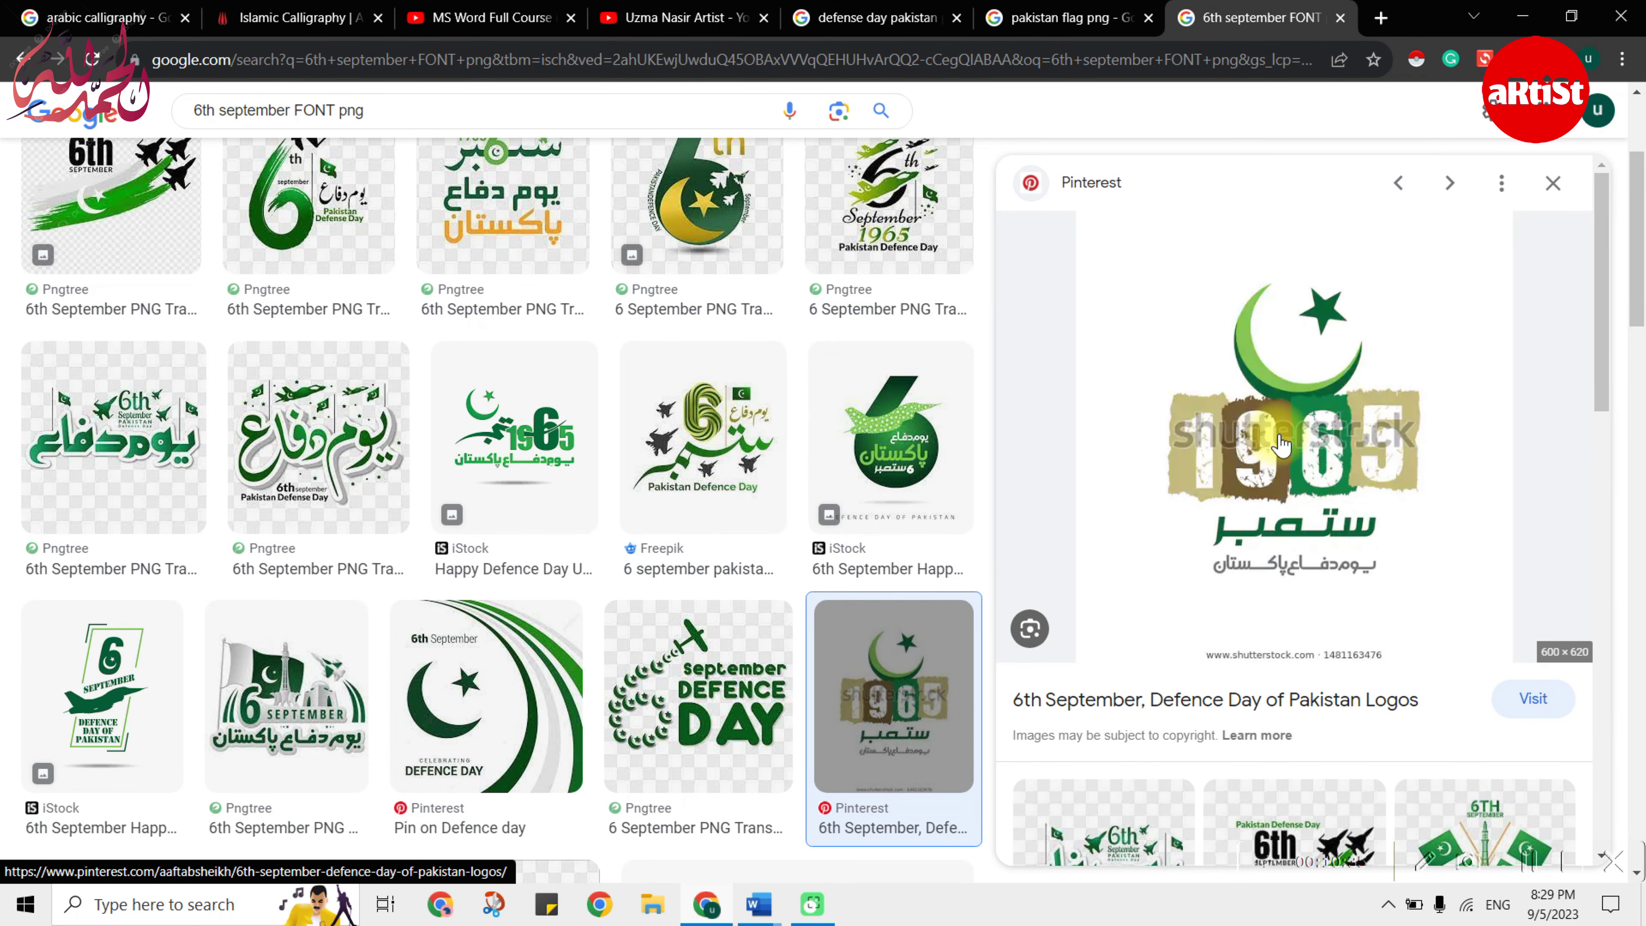
- Browse the Defence Day calligraphy results, then start removing '6th' from the query
{"action": "scroll", "coordinate": [1246, 438], "scroll_direction": "down", "scroll_amount": 5}
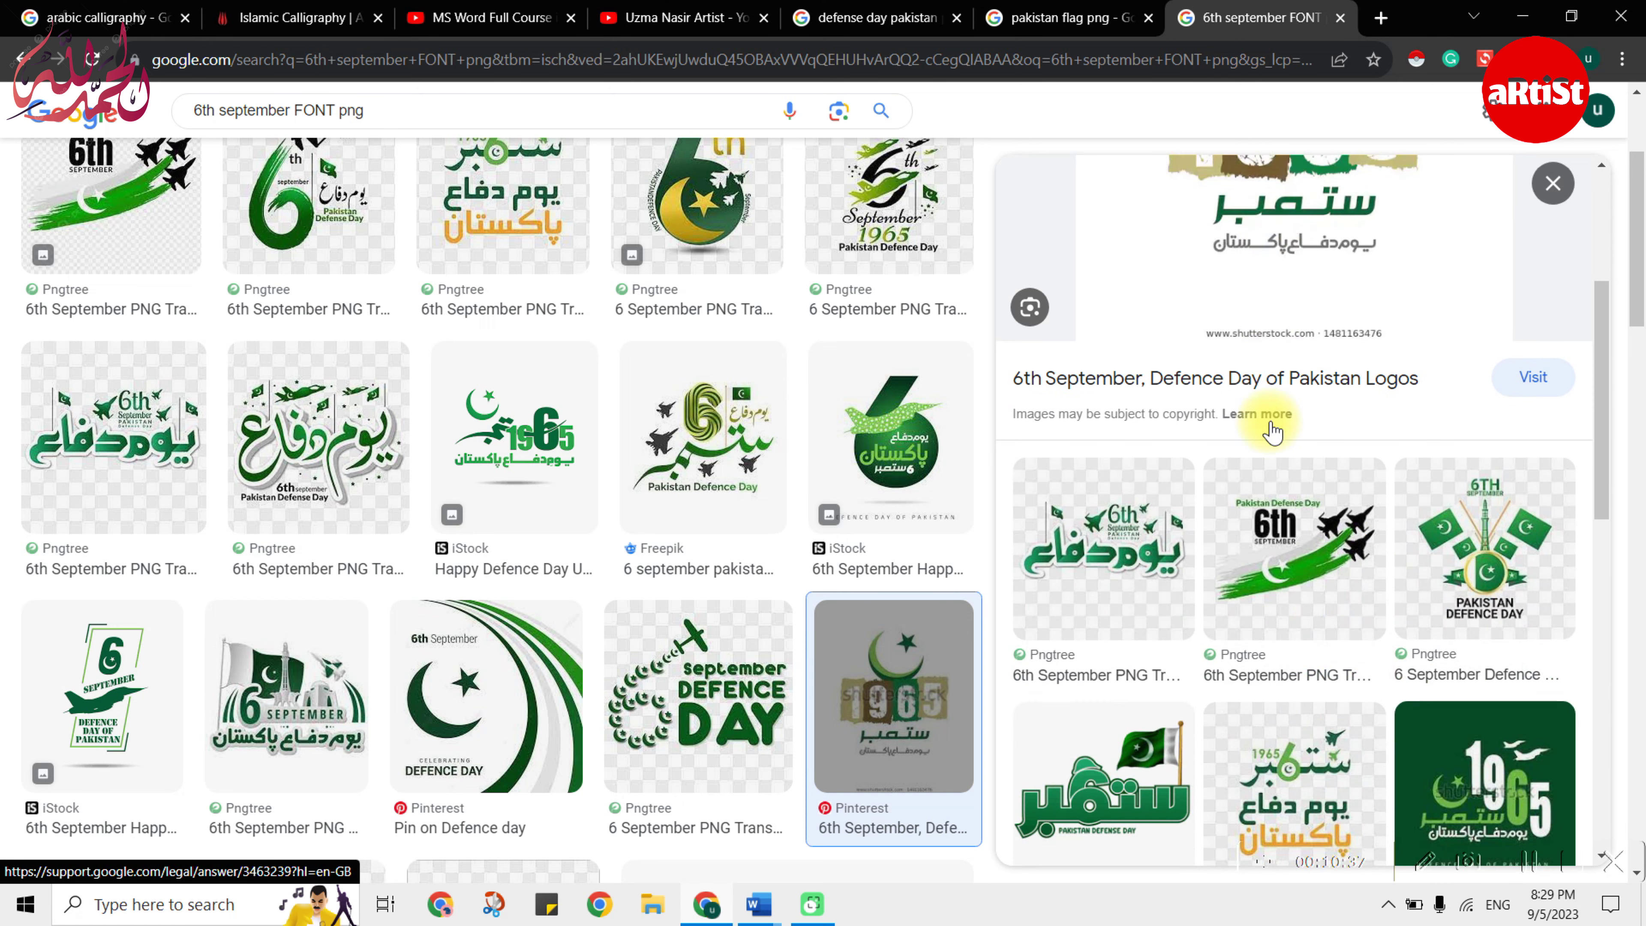
{"action": "scroll", "coordinate": [1269, 427], "scroll_direction": "down", "scroll_amount": 3}
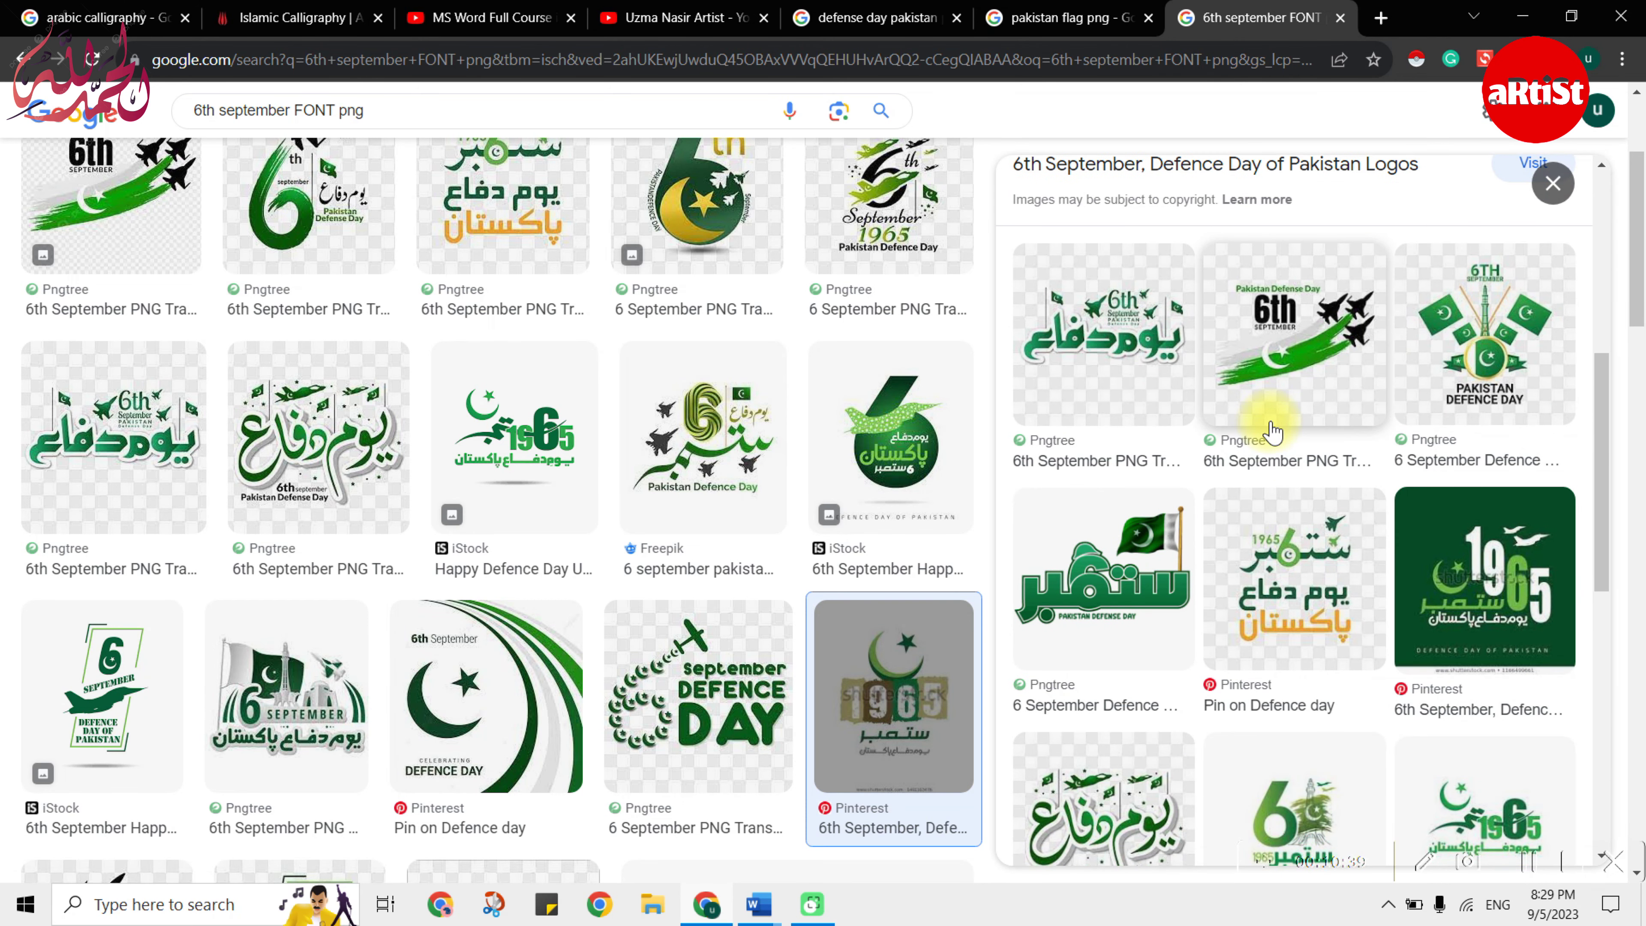
{"action": "scroll", "coordinate": [1242, 426], "scroll_direction": "down", "scroll_amount": 5}
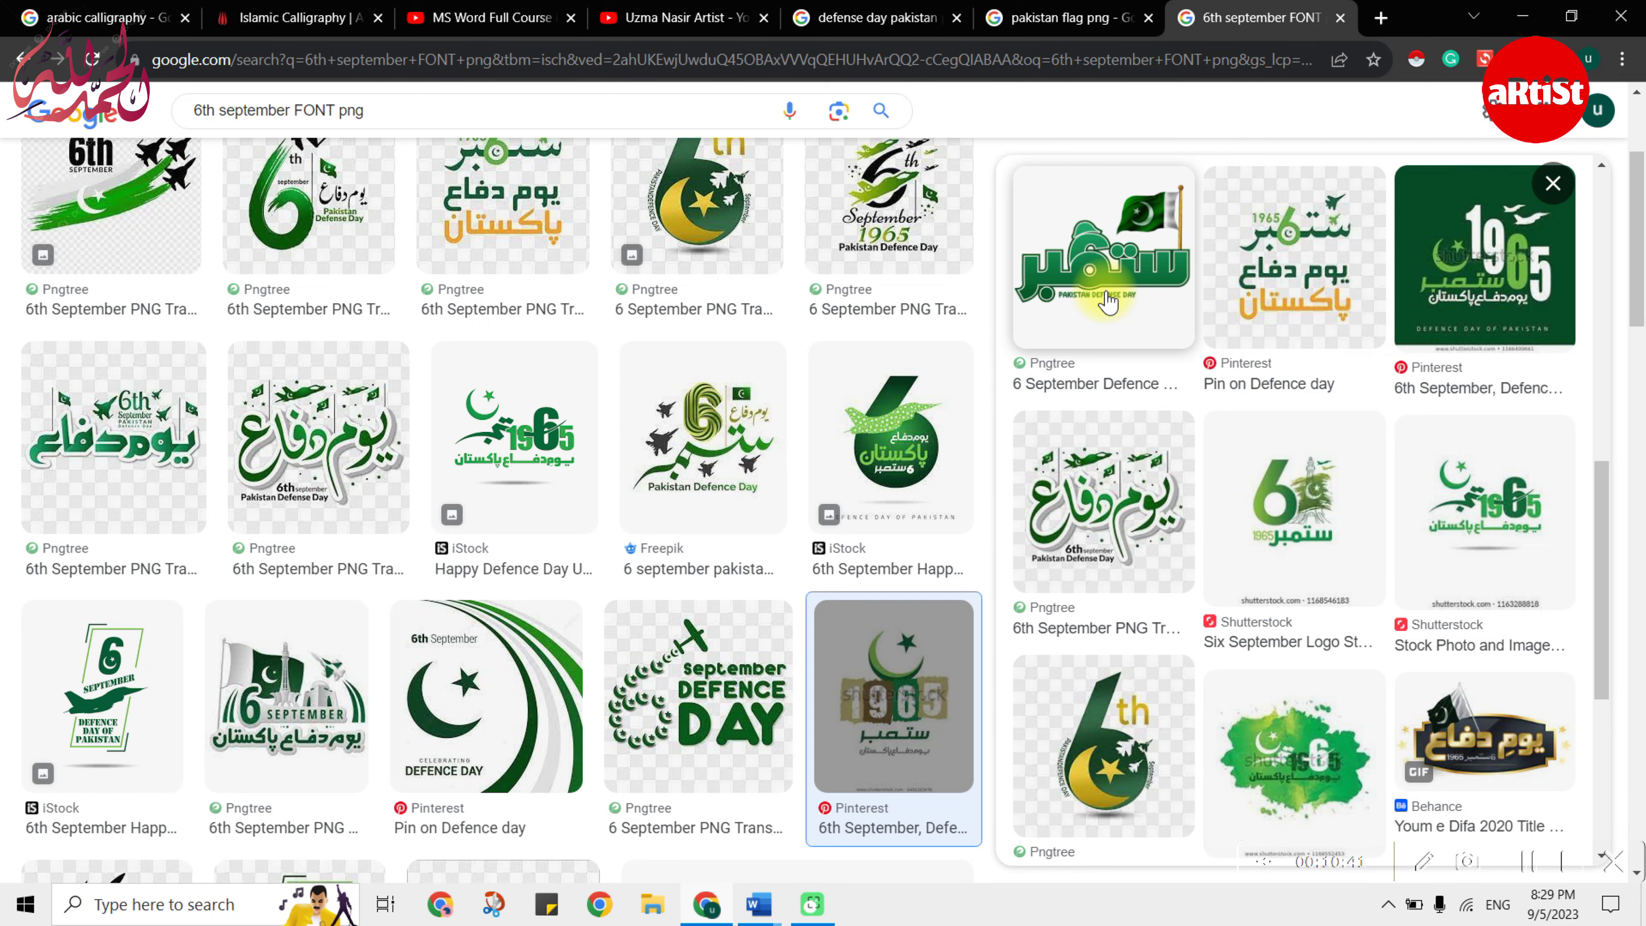
{"action": "scroll", "coordinate": [1289, 454], "scroll_direction": "down", "scroll_amount": 6}
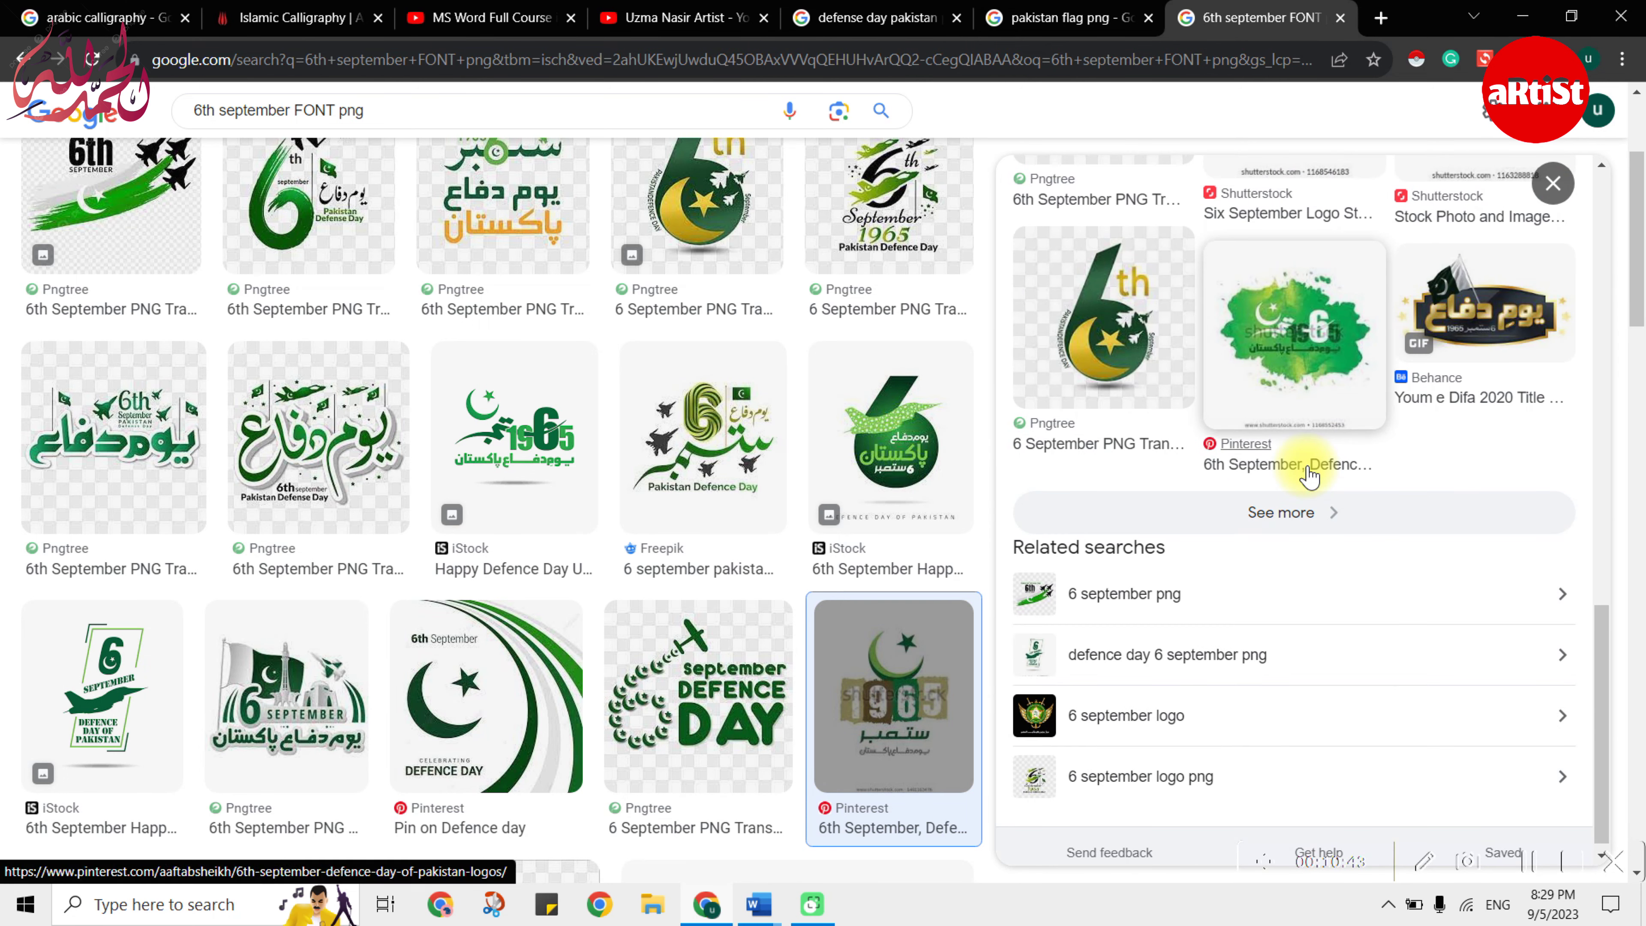
{"action": "scroll", "coordinate": [364, 534], "scroll_direction": "down", "scroll_amount": 1}
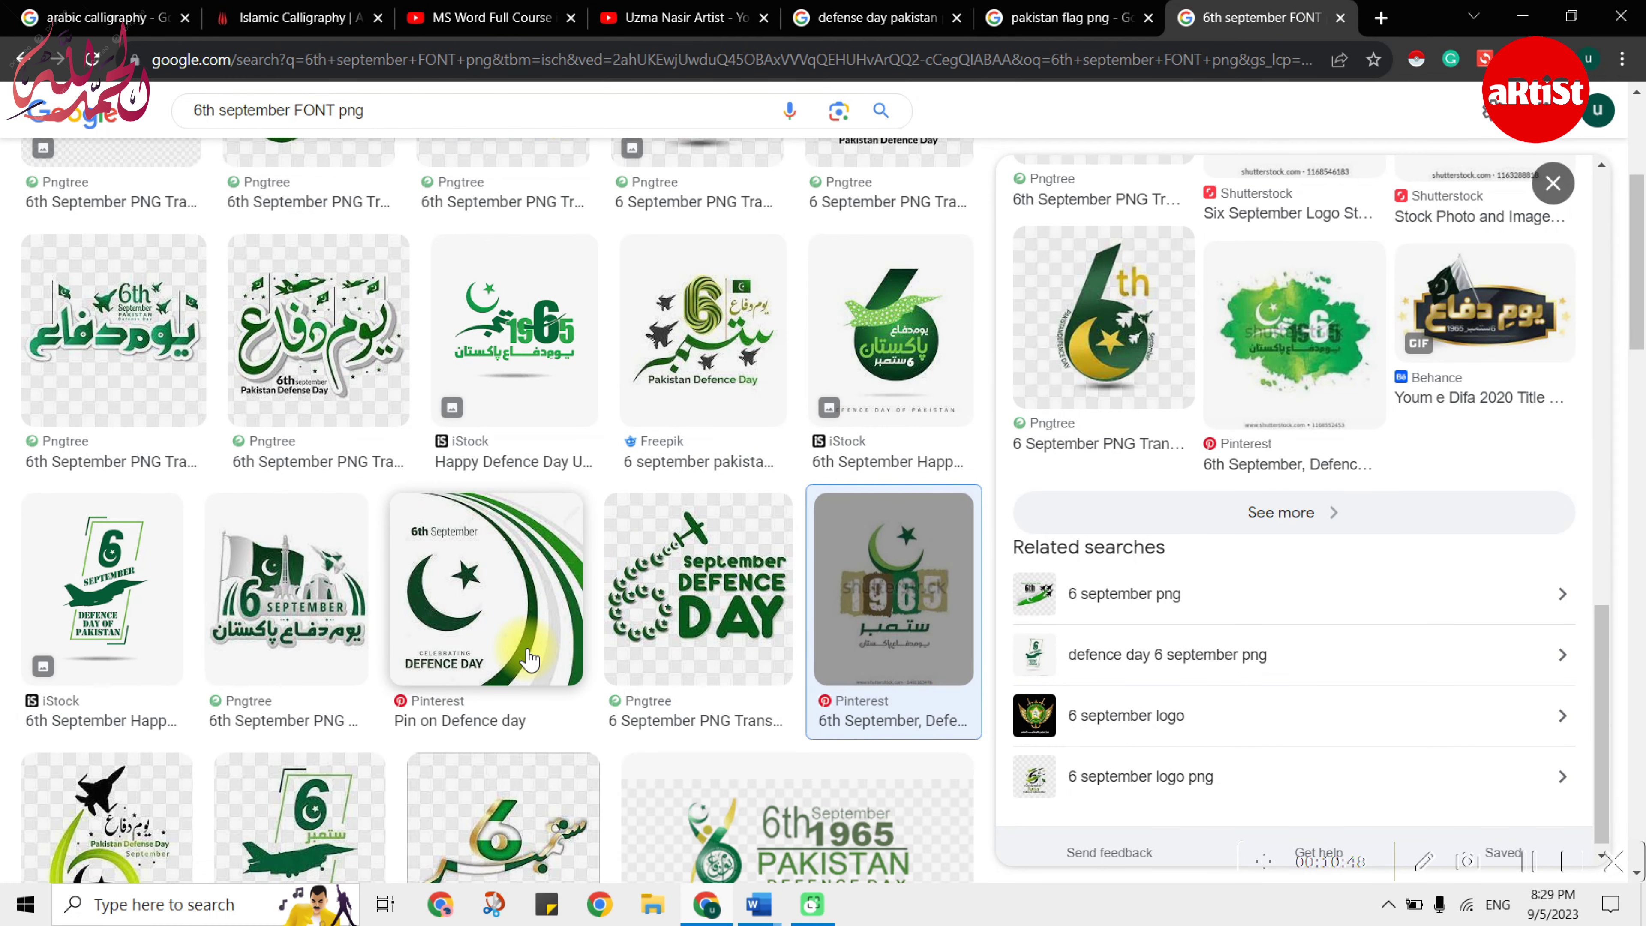
{"action": "left_click", "coordinate": [218, 122]}
{"action": "key", "text": "BackSpace"}
{"action": "key", "text": "BackSpace"}
{"action": "key", "text": "BackSpace"}
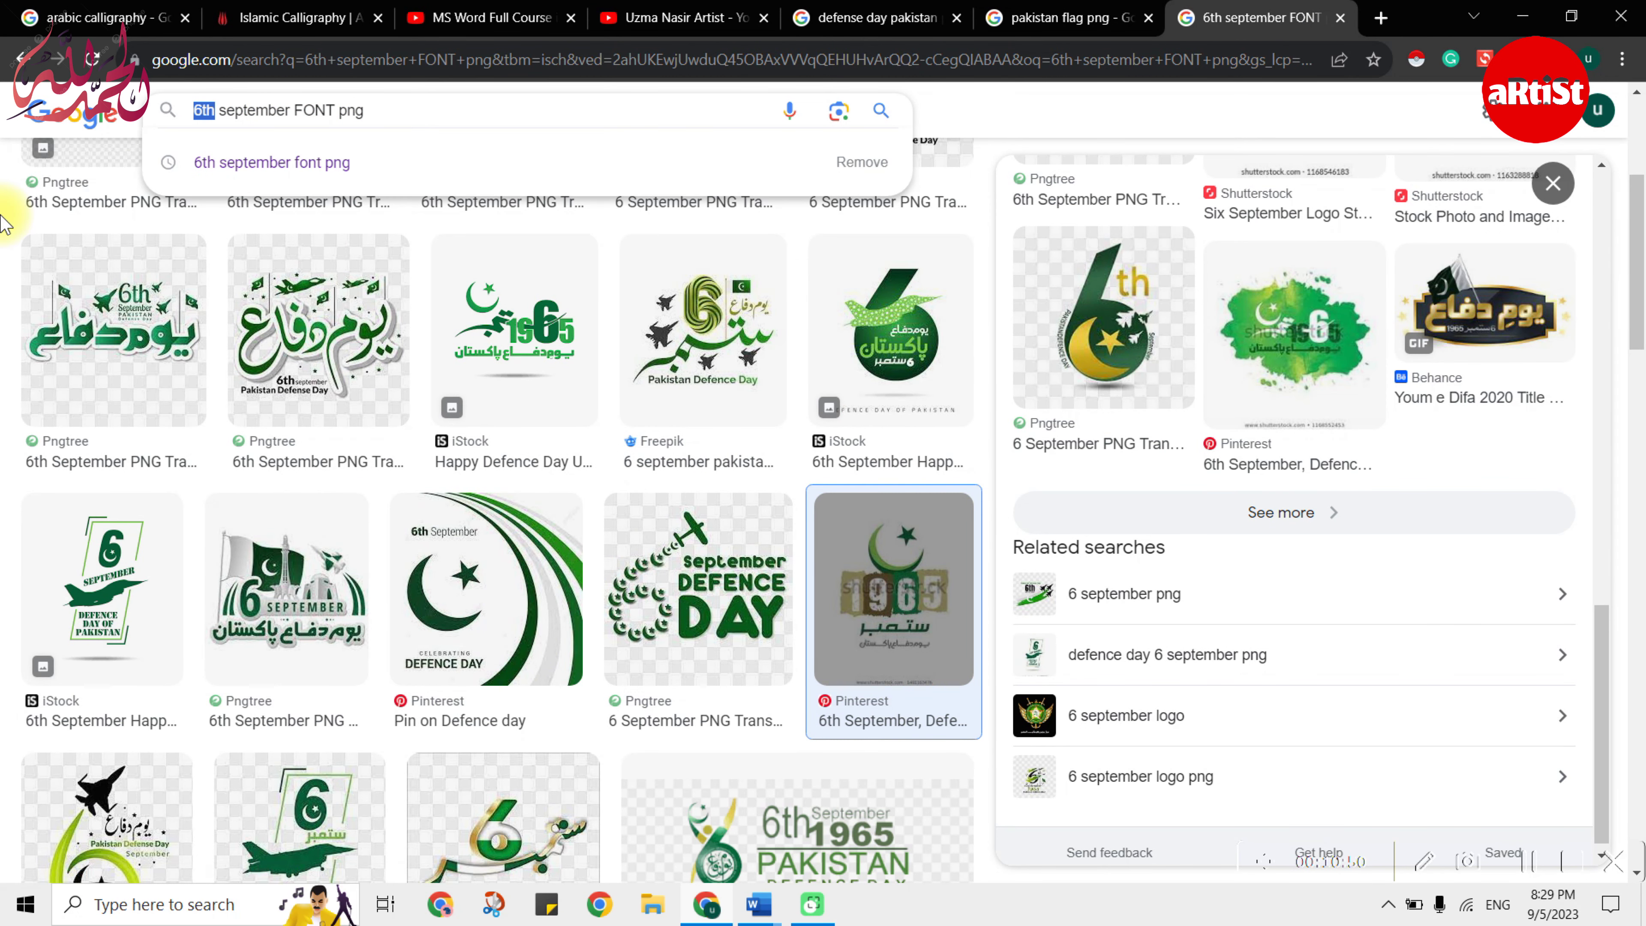
{"action": "key", "text": "Return"}
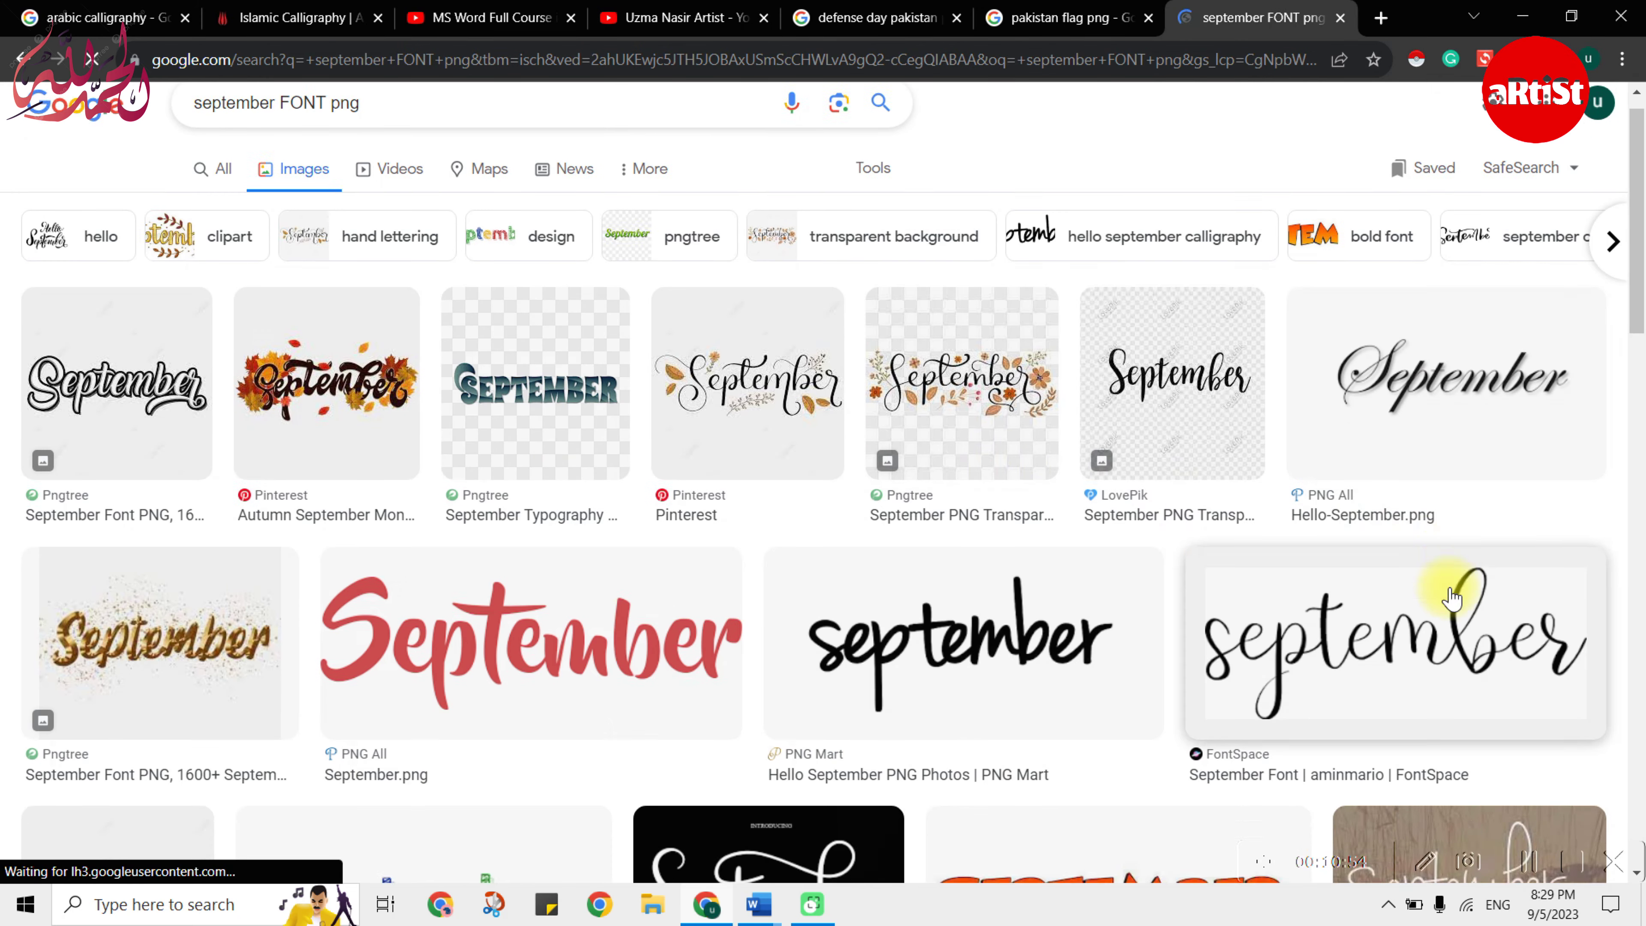
{"action": "scroll", "coordinate": [1438, 589], "scroll_direction": "down", "scroll_amount": 5}
{"action": "scroll", "coordinate": [1447, 588], "scroll_direction": "down", "scroll_amount": 5}
{"action": "scroll", "coordinate": [1447, 588], "scroll_direction": "down", "scroll_amount": 5}
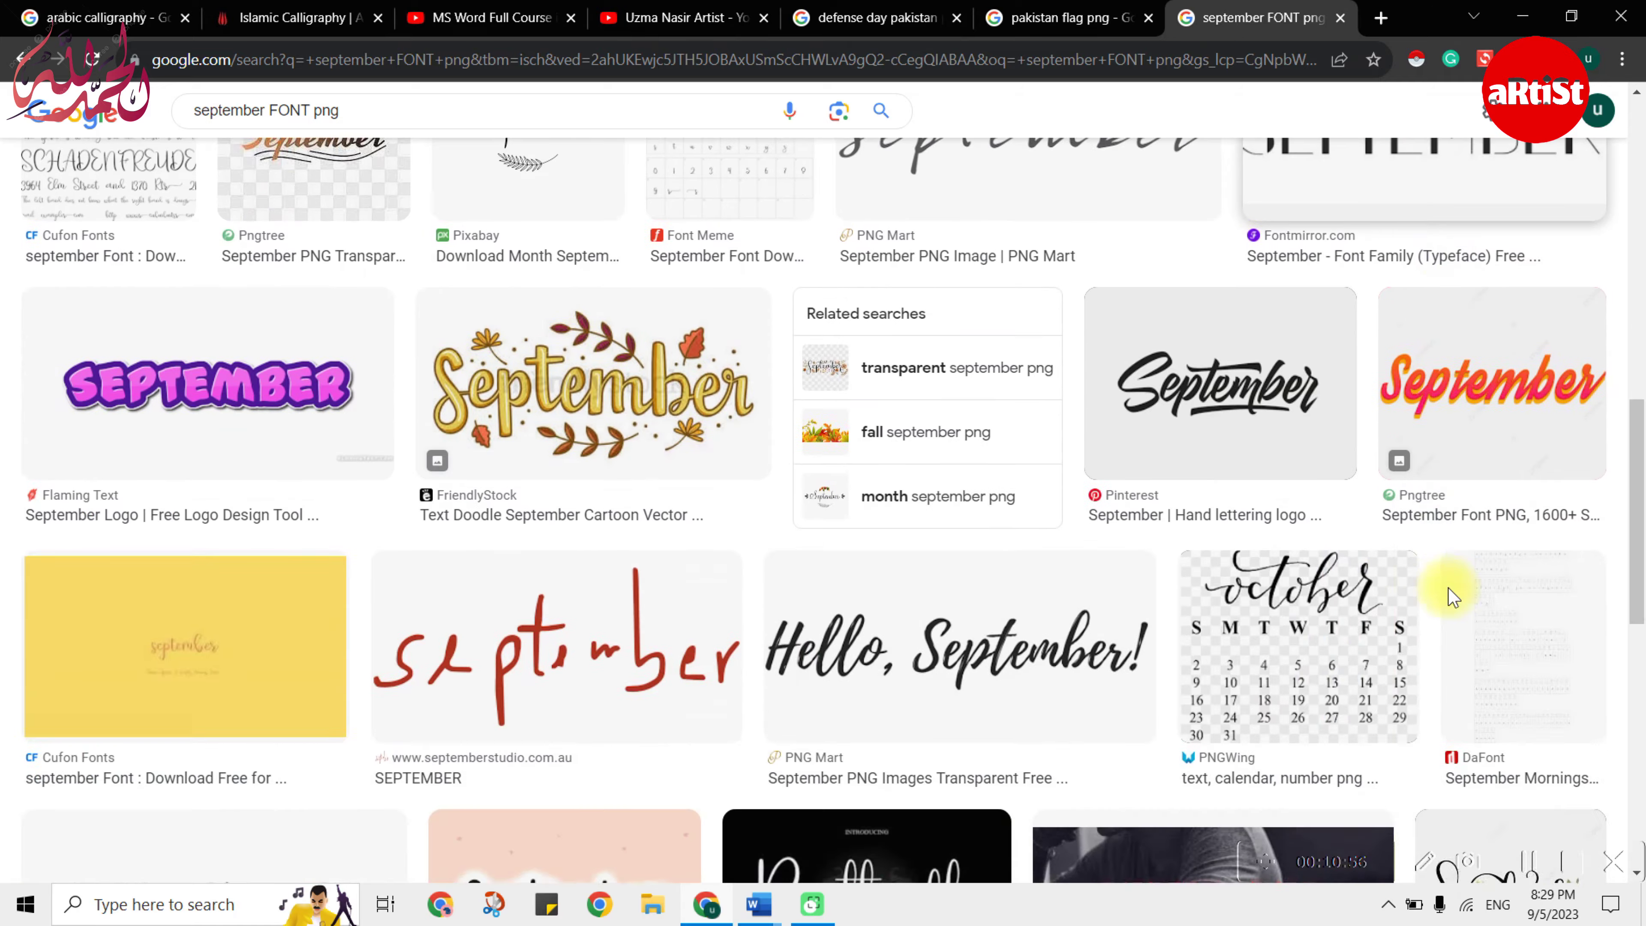
{"action": "scroll", "coordinate": [1436, 600], "scroll_direction": "down", "scroll_amount": 5}
{"action": "scroll", "coordinate": [1422, 588], "scroll_direction": "down", "scroll_amount": 2}
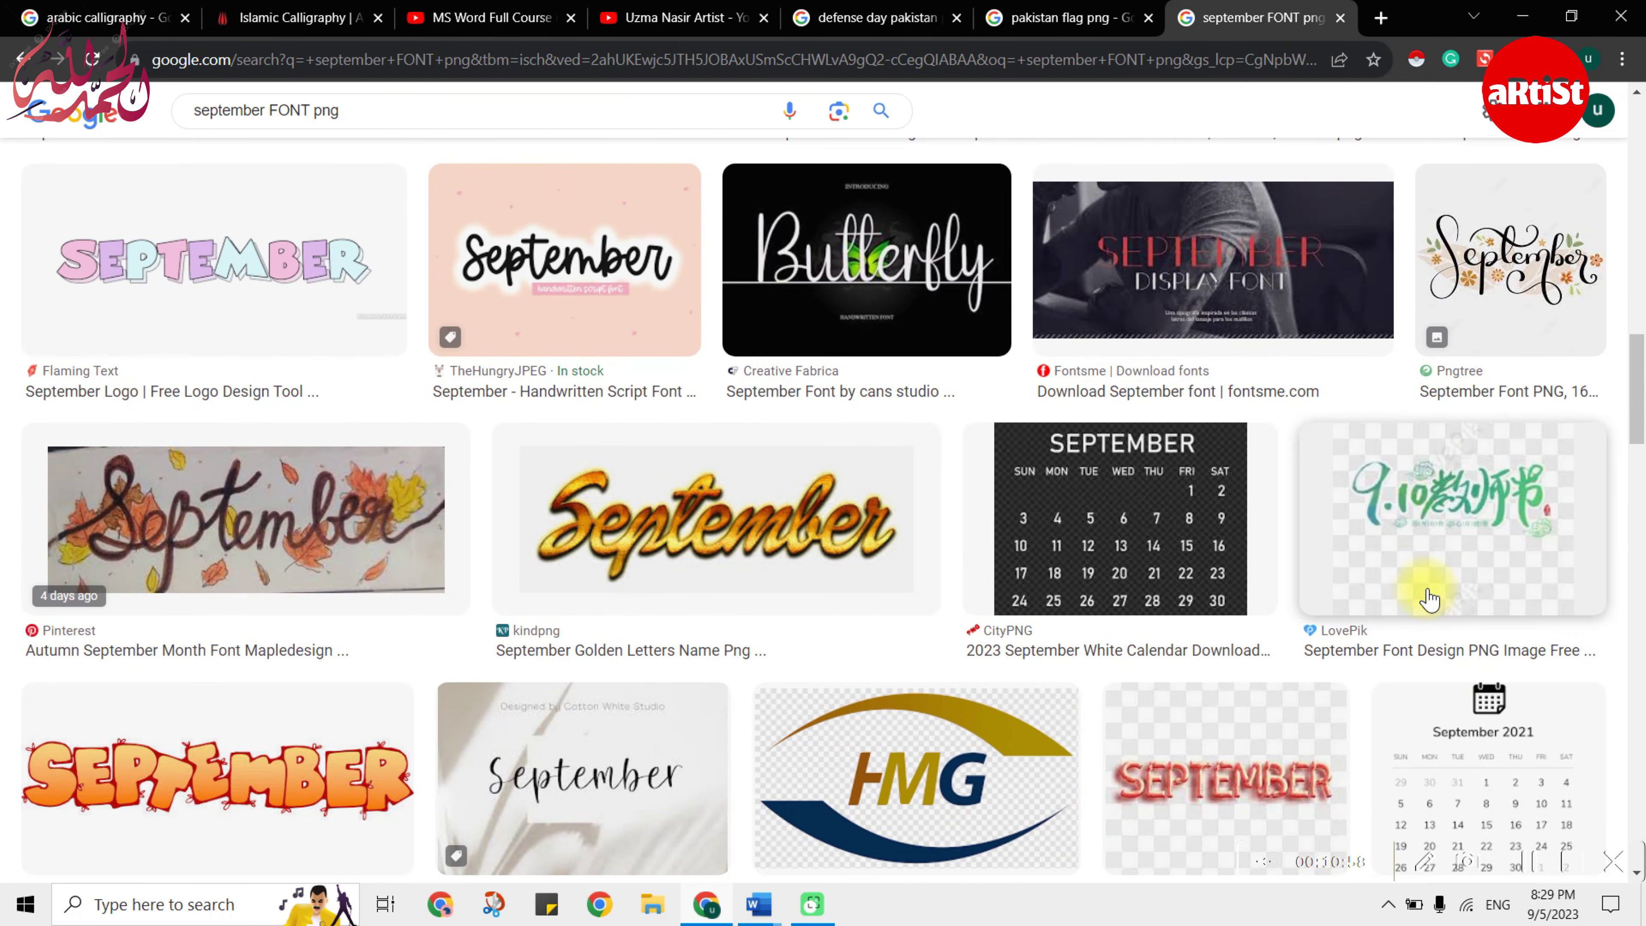
{"action": "scroll", "coordinate": [1422, 588], "scroll_direction": "up", "scroll_amount": 6}
{"action": "scroll", "coordinate": [1422, 588], "scroll_direction": "up", "scroll_amount": 4}
{"action": "left_click", "coordinate": [25, 60]}
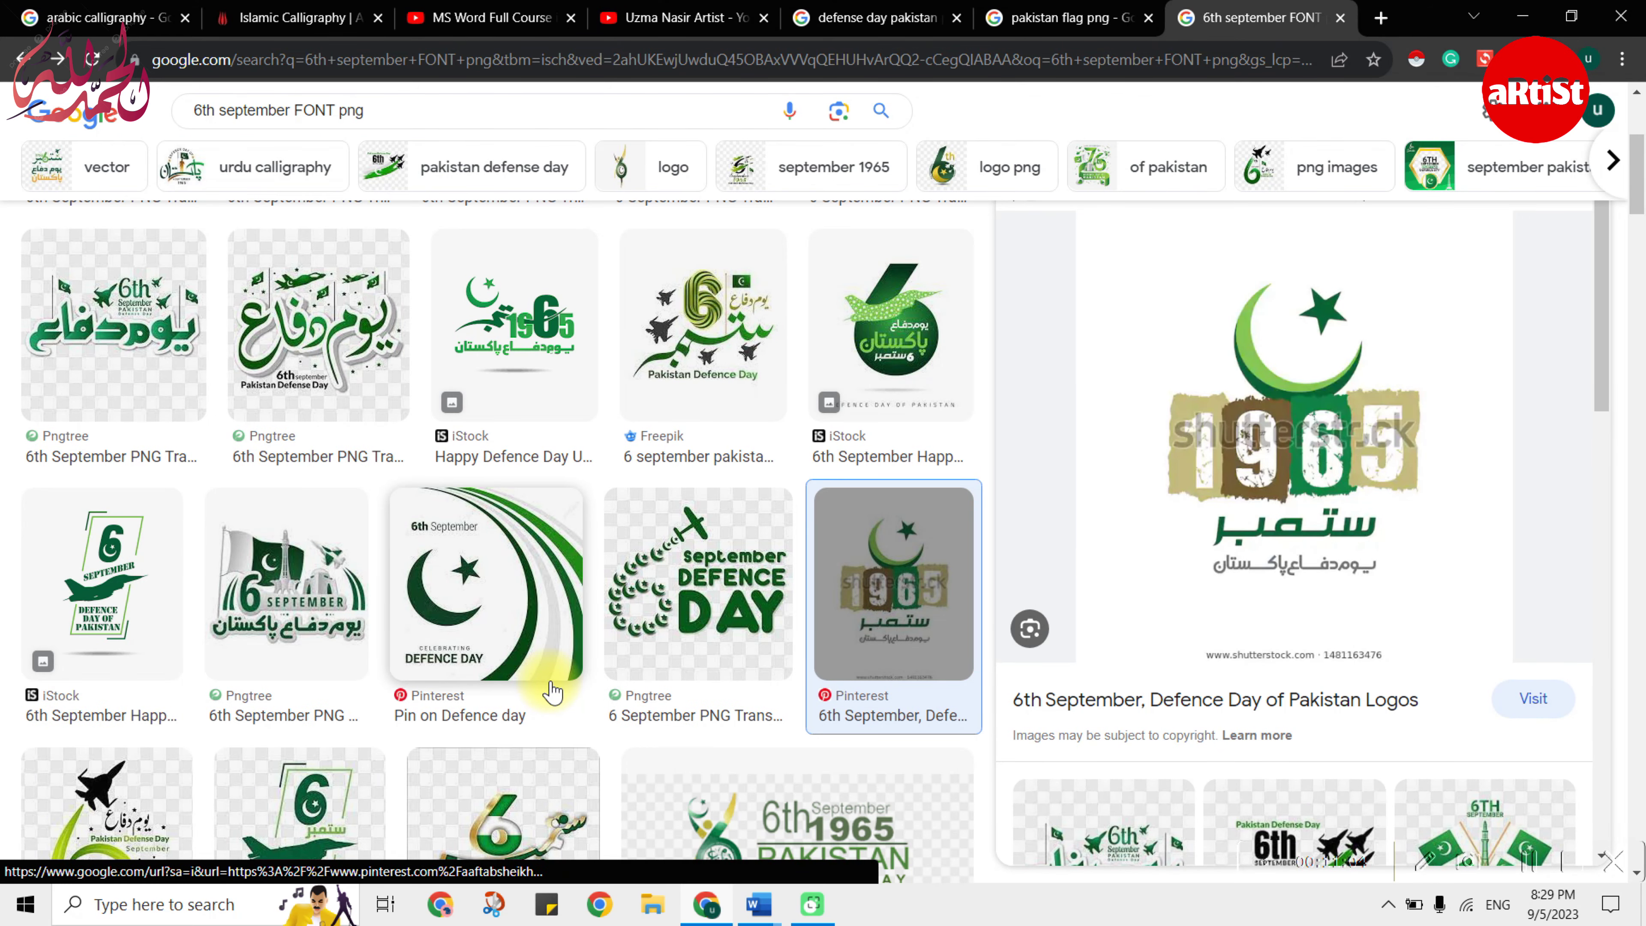
- Copy the Pakistan-map '6 September 1965' image to the clipboard and return to Word
{"action": "scroll", "coordinate": [570, 684], "scroll_direction": "down", "scroll_amount": 2}
{"action": "scroll", "coordinate": [585, 681], "scroll_direction": "down", "scroll_amount": 2}
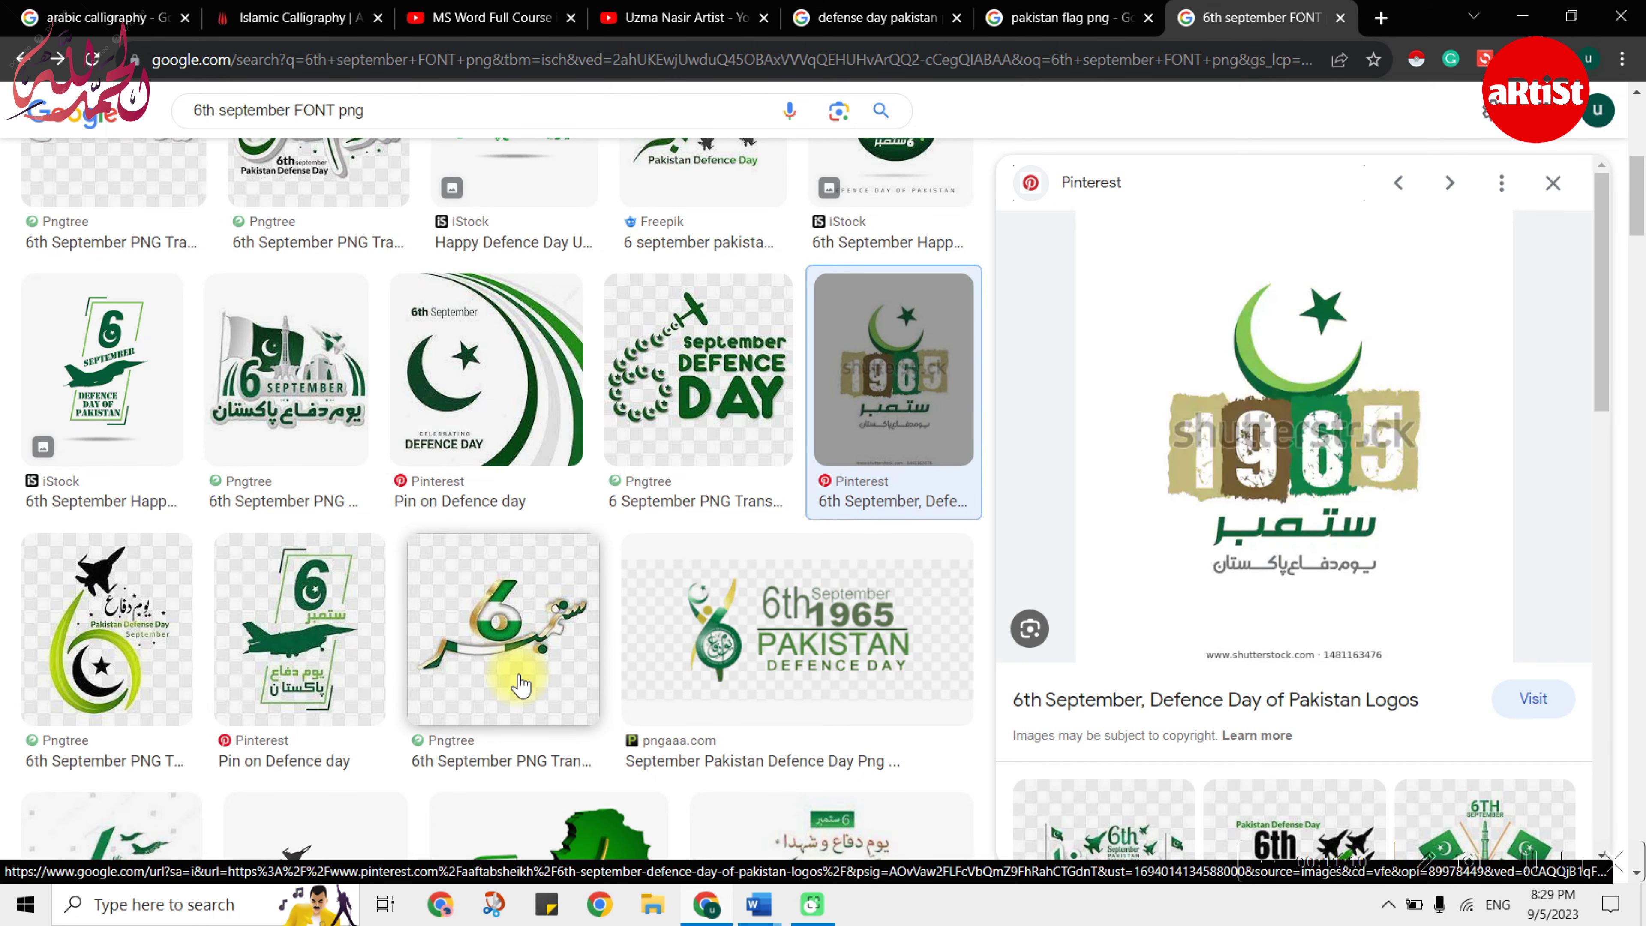
{"action": "scroll", "coordinate": [520, 684], "scroll_direction": "down", "scroll_amount": 4}
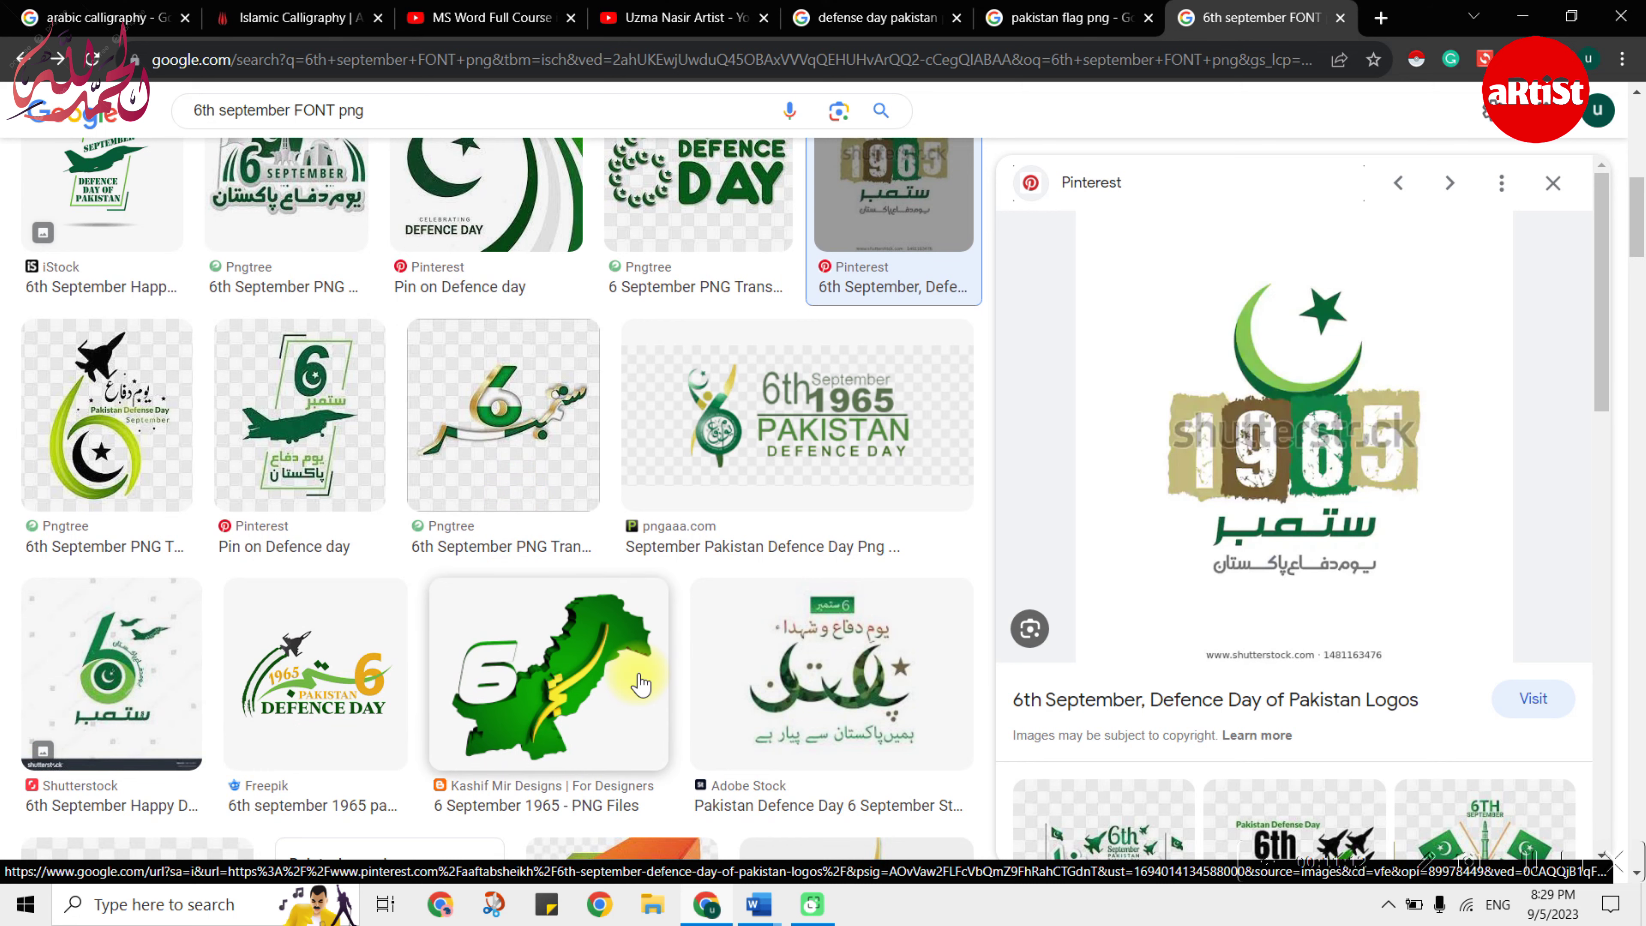
{"action": "left_click", "coordinate": [657, 697]}
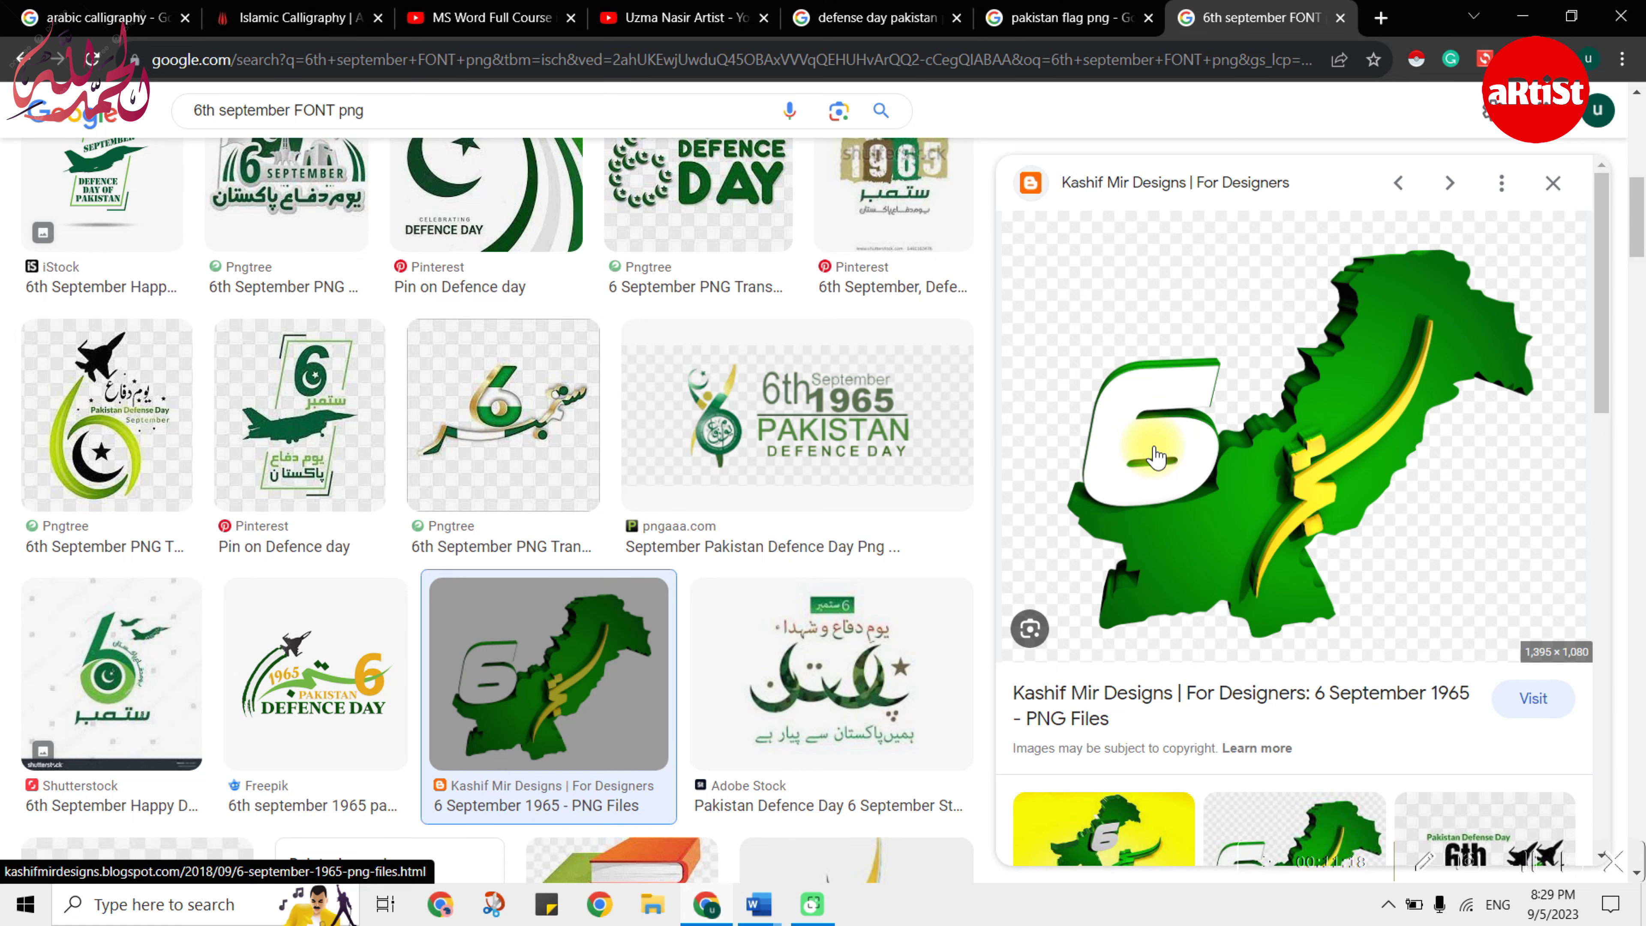
{"action": "scroll", "coordinate": [1157, 450], "scroll_direction": "down", "scroll_amount": 5}
{"action": "scroll", "coordinate": [1157, 451], "scroll_direction": "up", "scroll_amount": 5}
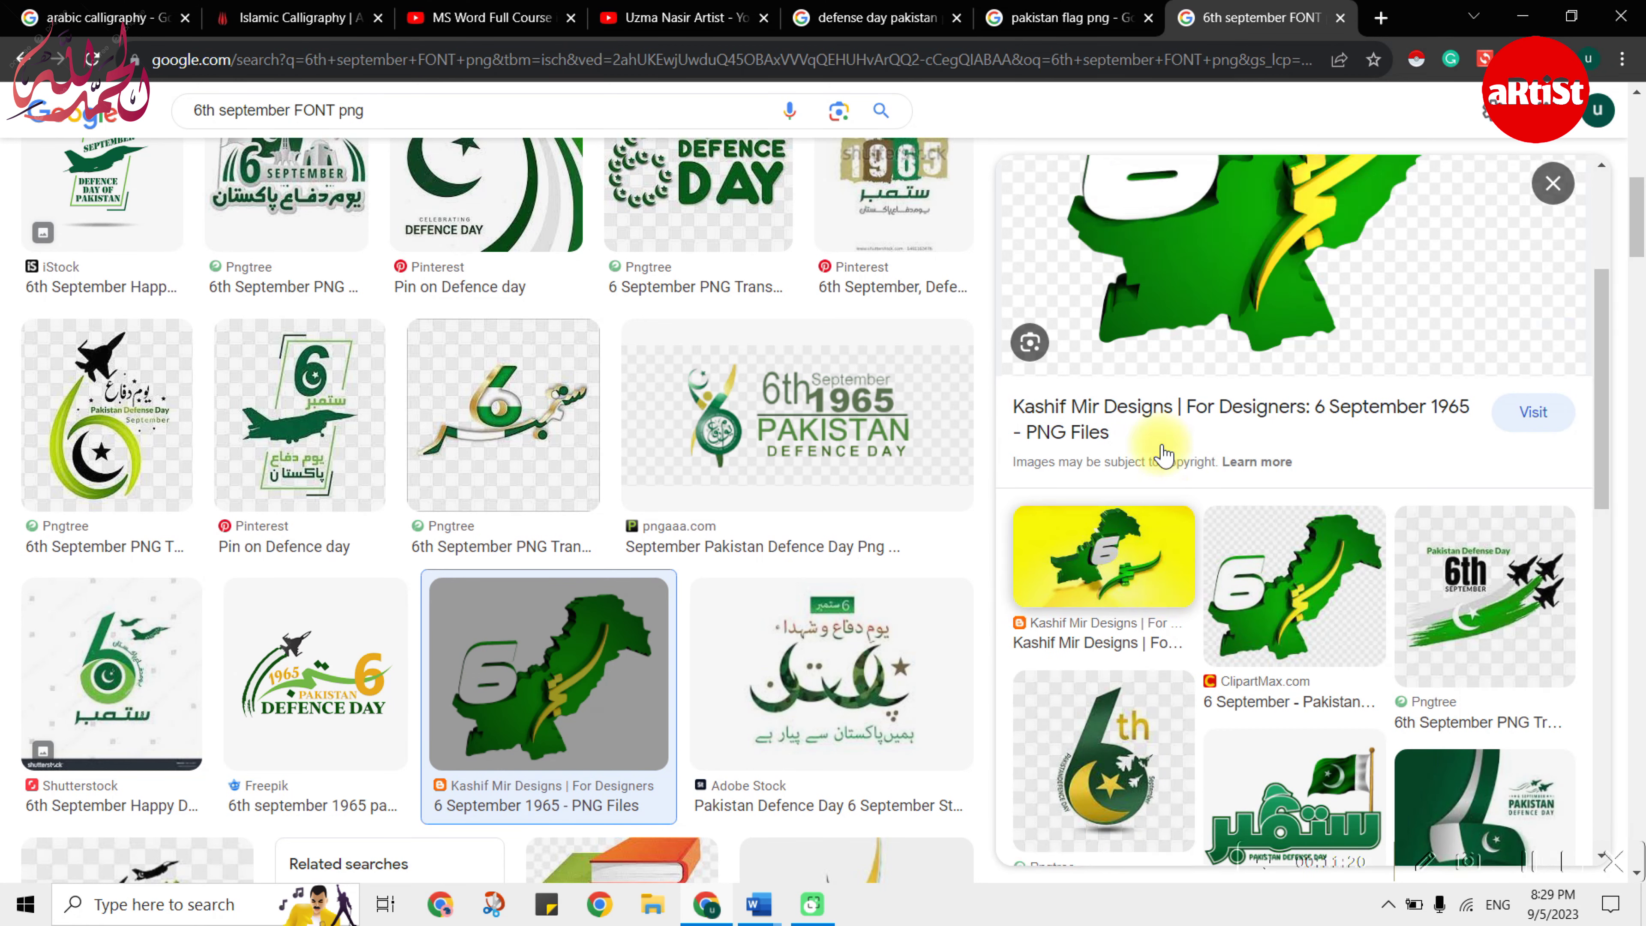
{"action": "right_click", "coordinate": [1177, 438]}
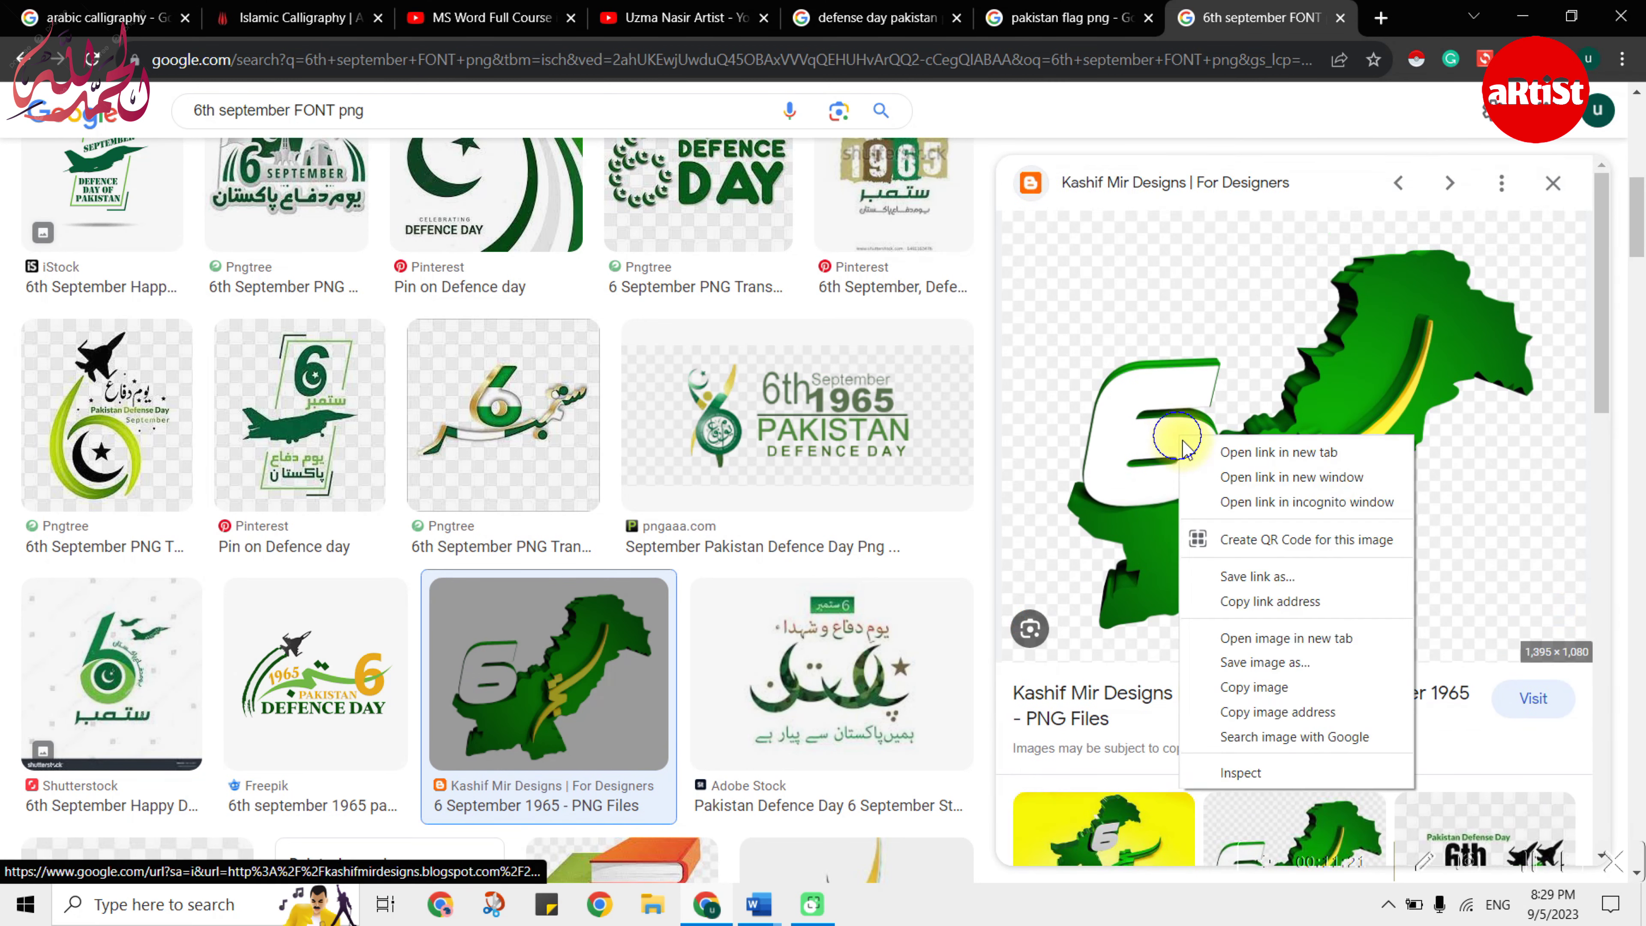
{"action": "left_click", "coordinate": [1257, 688]}
{"action": "key", "text": "alt+Tab"}
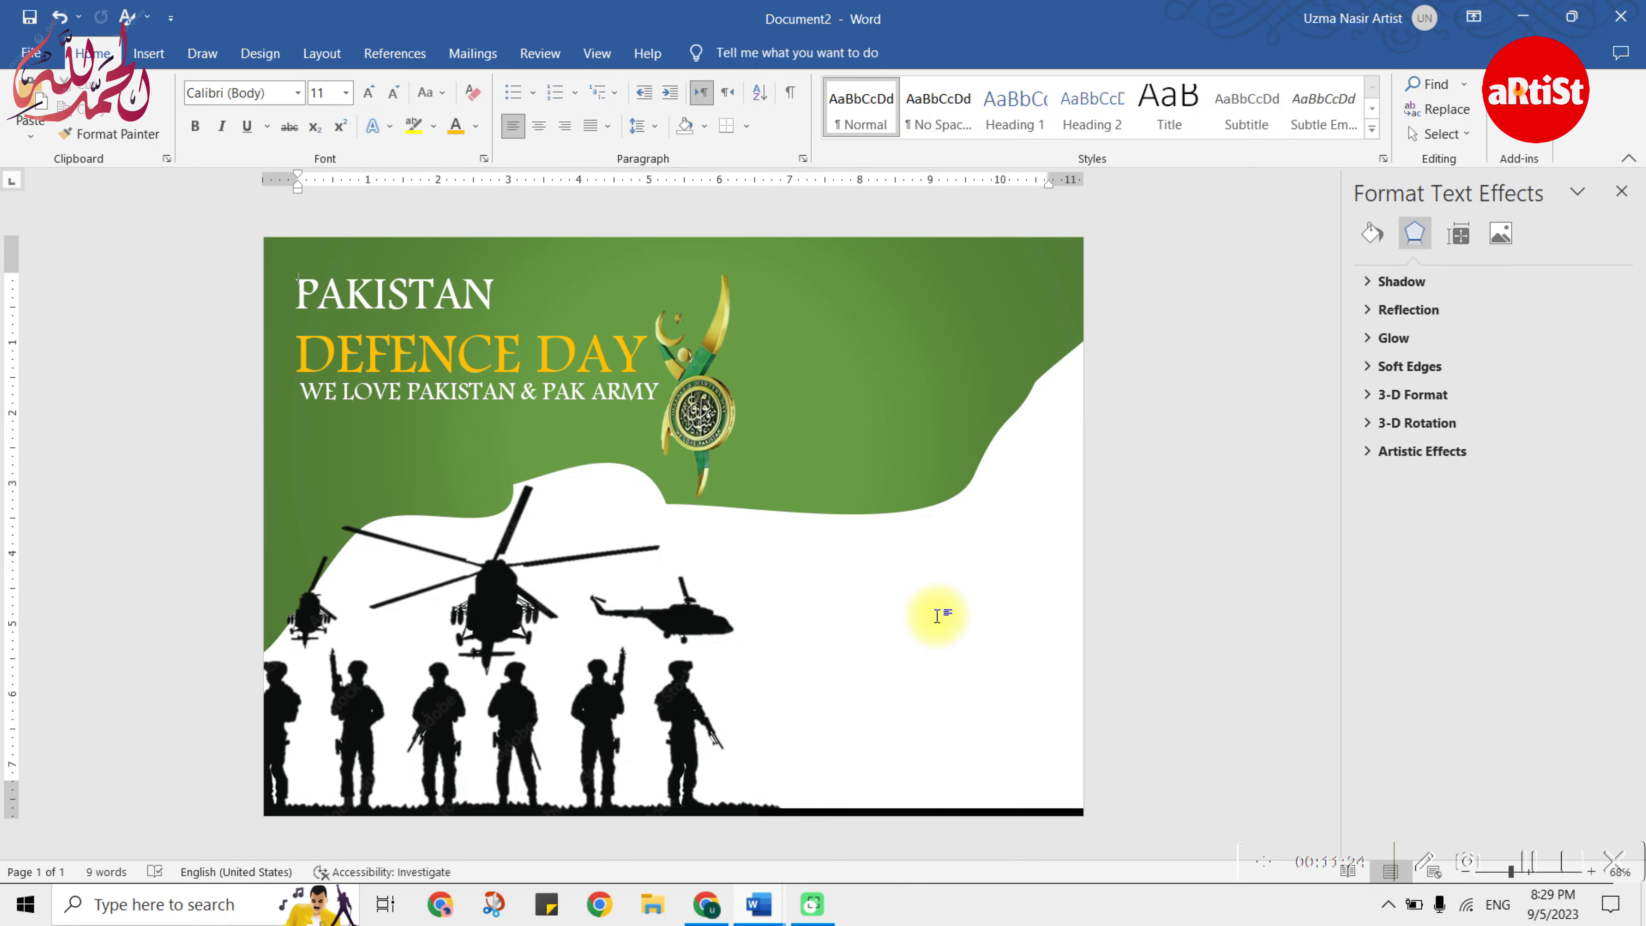
- Paste the 3D map picture, set it In Front of Text, and start Remove Background
{"action": "key", "text": "ctrl+v"}
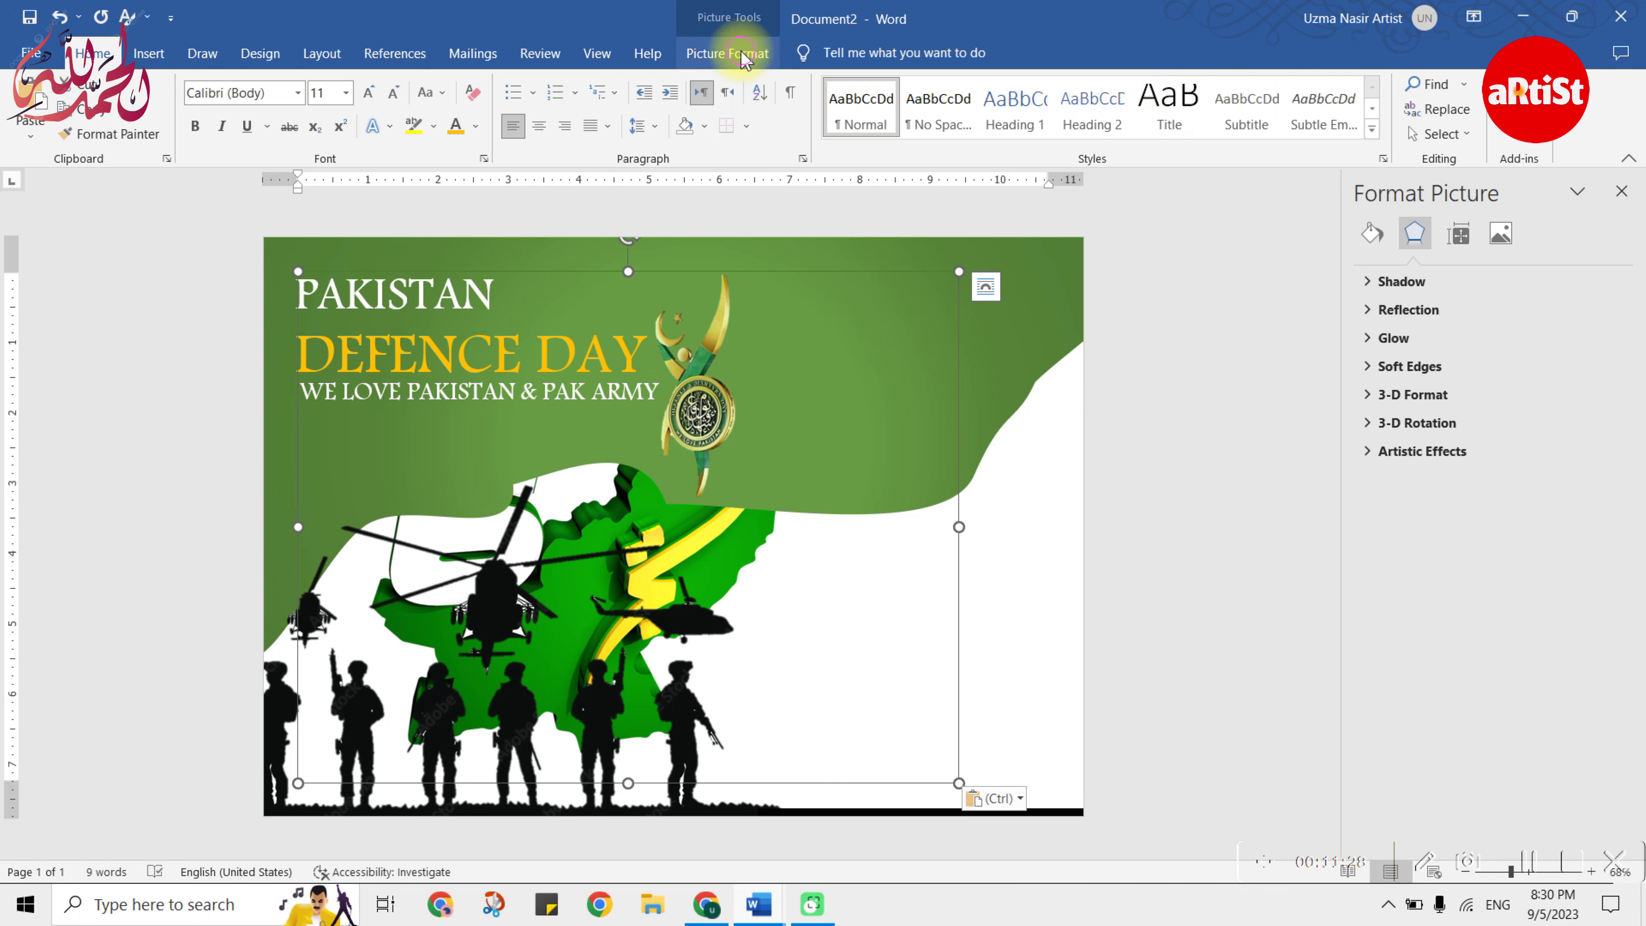
{"action": "left_click", "coordinate": [727, 53]}
{"action": "left_click", "coordinate": [1140, 133]}
{"action": "left_click", "coordinate": [1185, 304]}
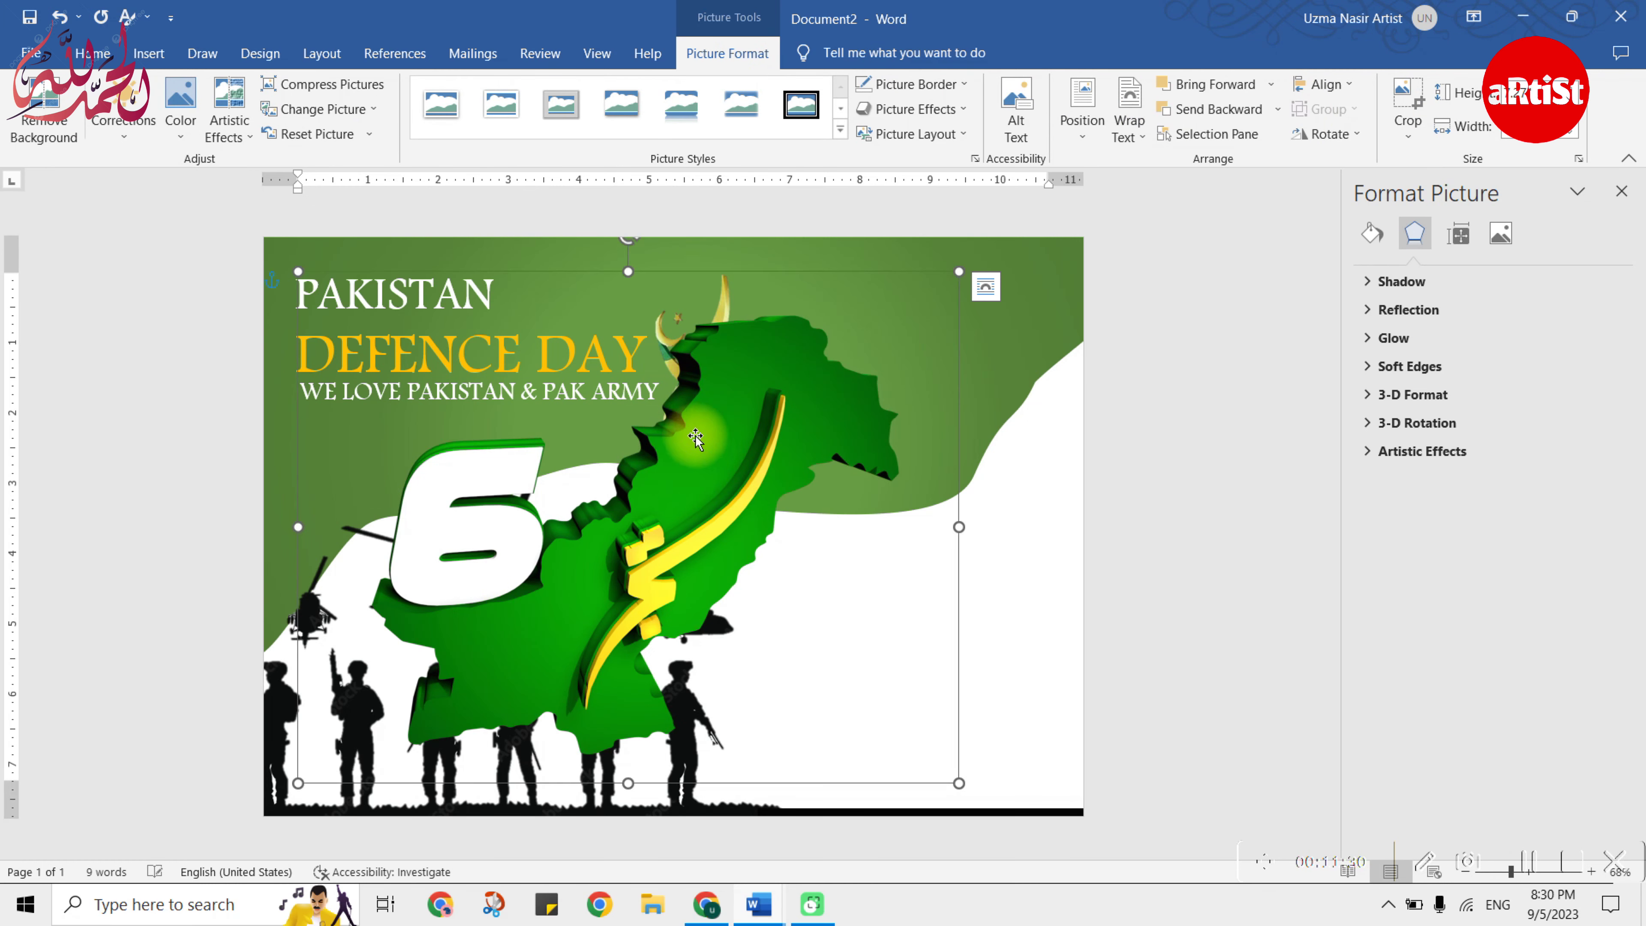
{"action": "left_click", "coordinate": [44, 110]}
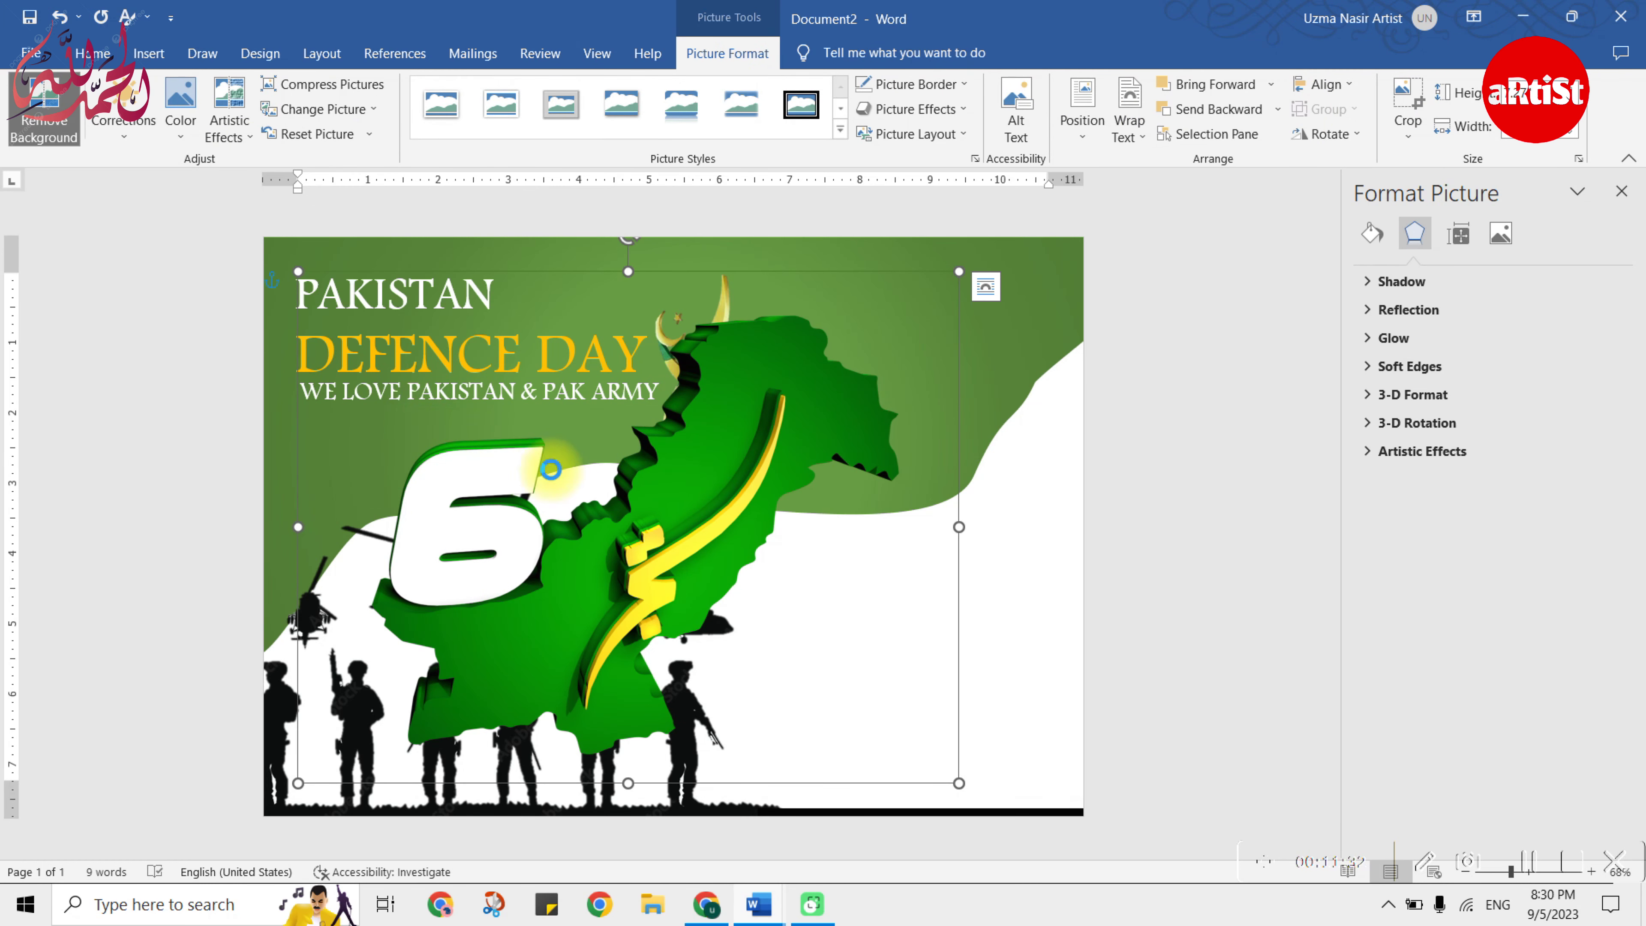
{"action": "left_click", "coordinate": [109, 128]}
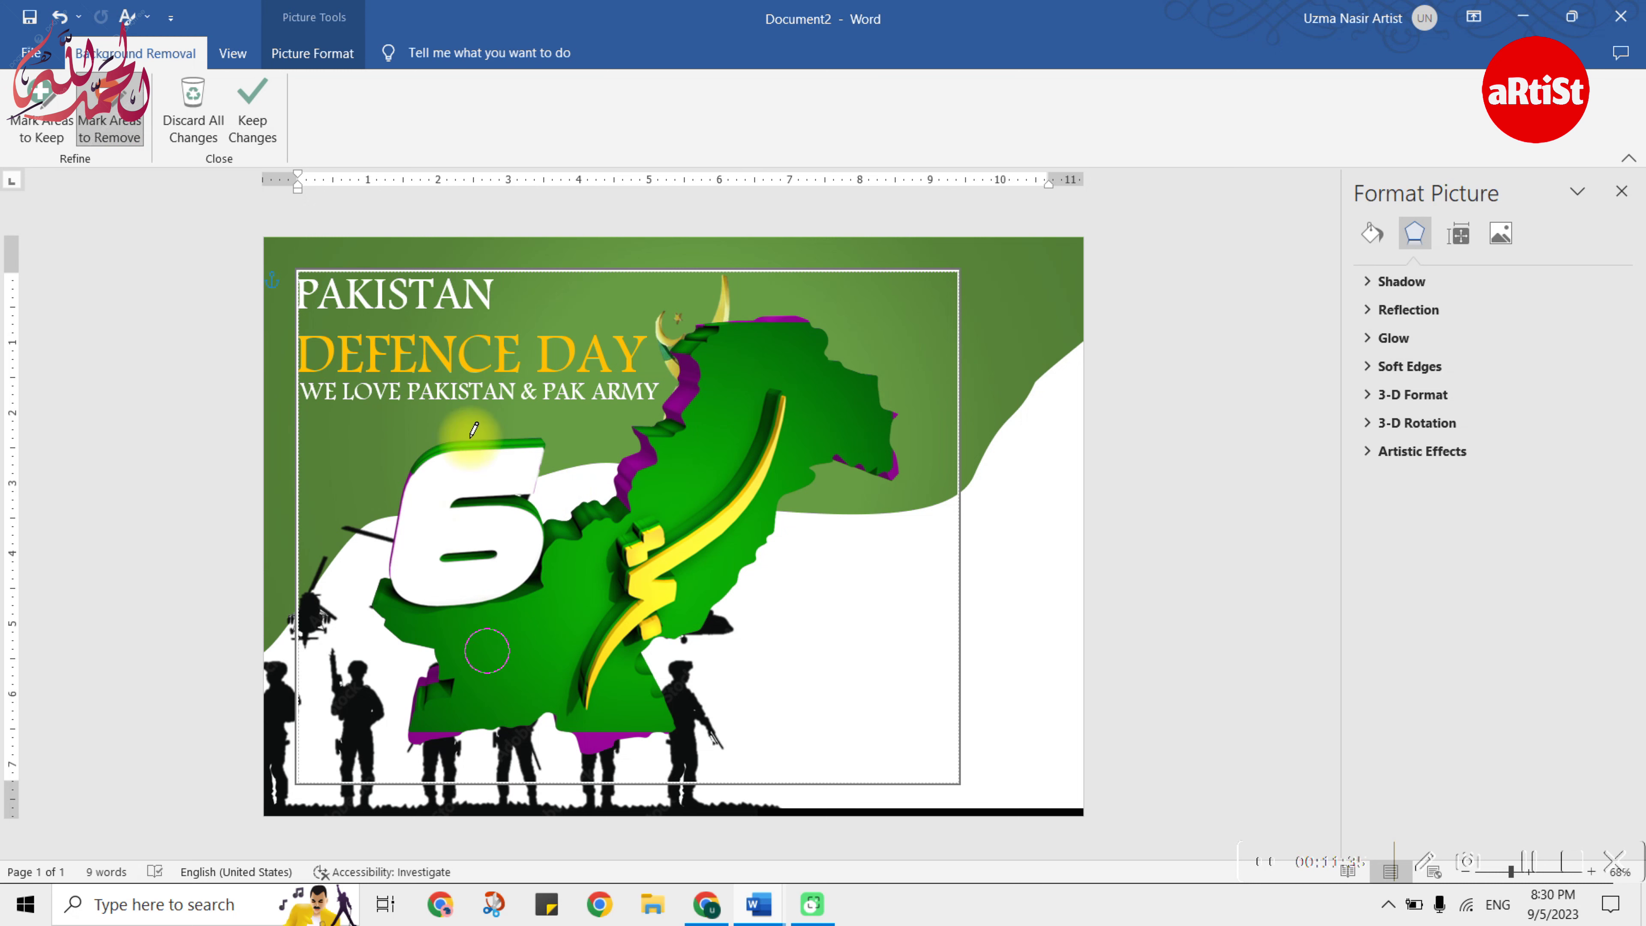
- Mark the large 6 and the purple-and-green map areas for removal
{"action": "left_click_drag", "start_coordinate": [470, 445], "coordinate": [486, 649]}
{"action": "left_click", "coordinate": [836, 328]}
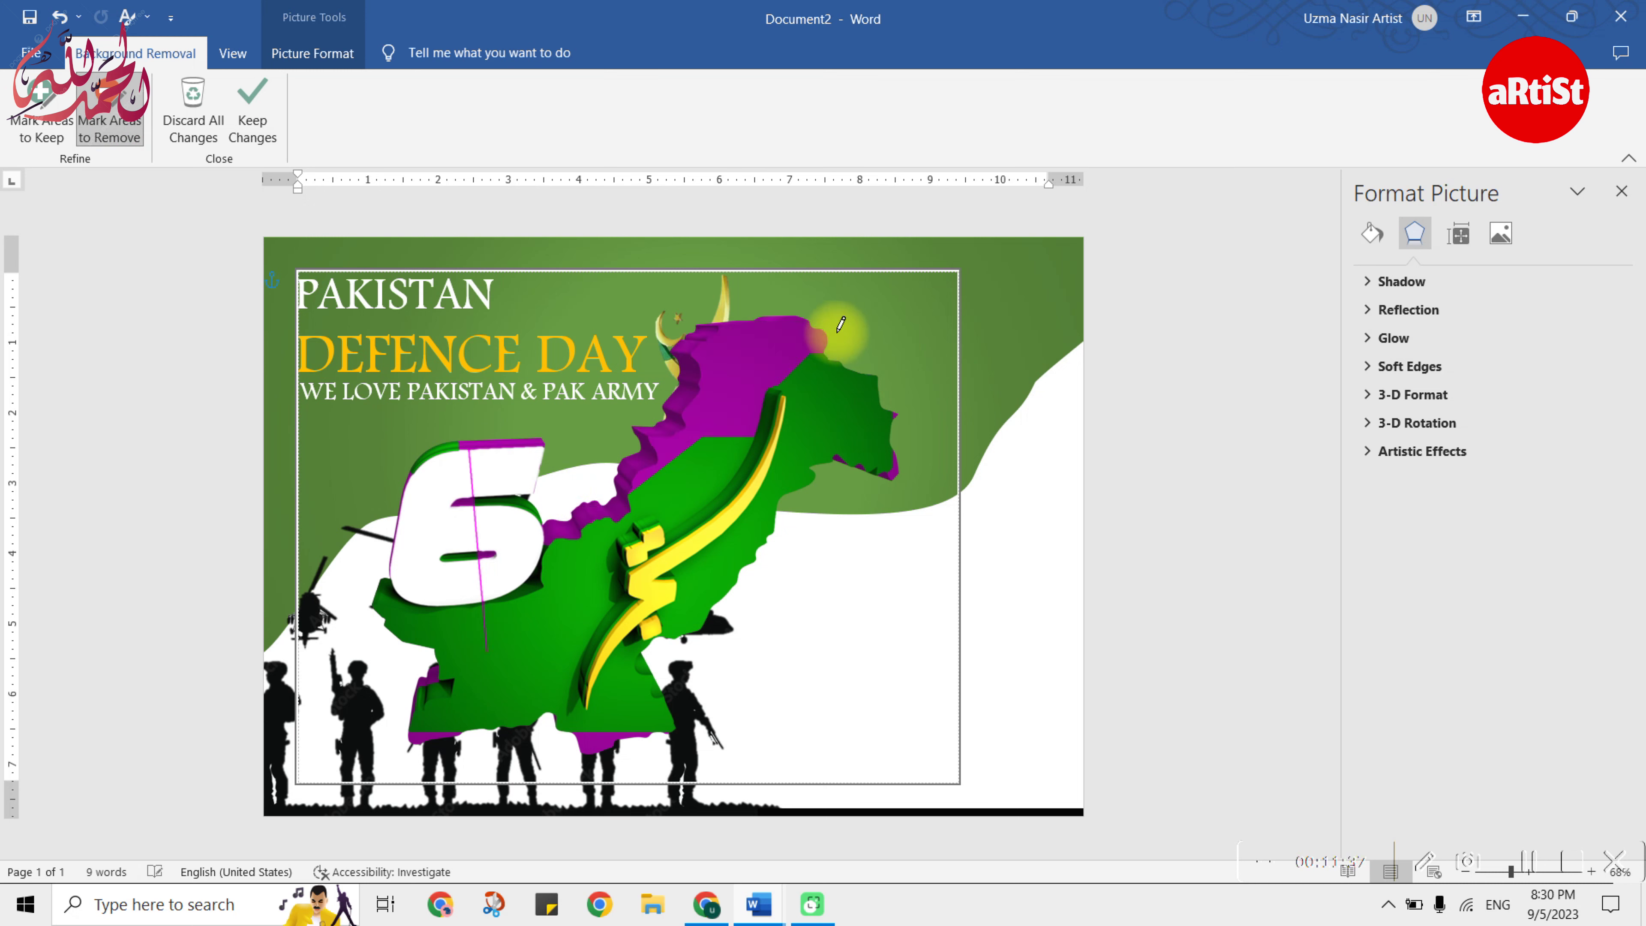
{"action": "left_click_drag", "start_coordinate": [470, 701], "coordinate": [566, 527]}
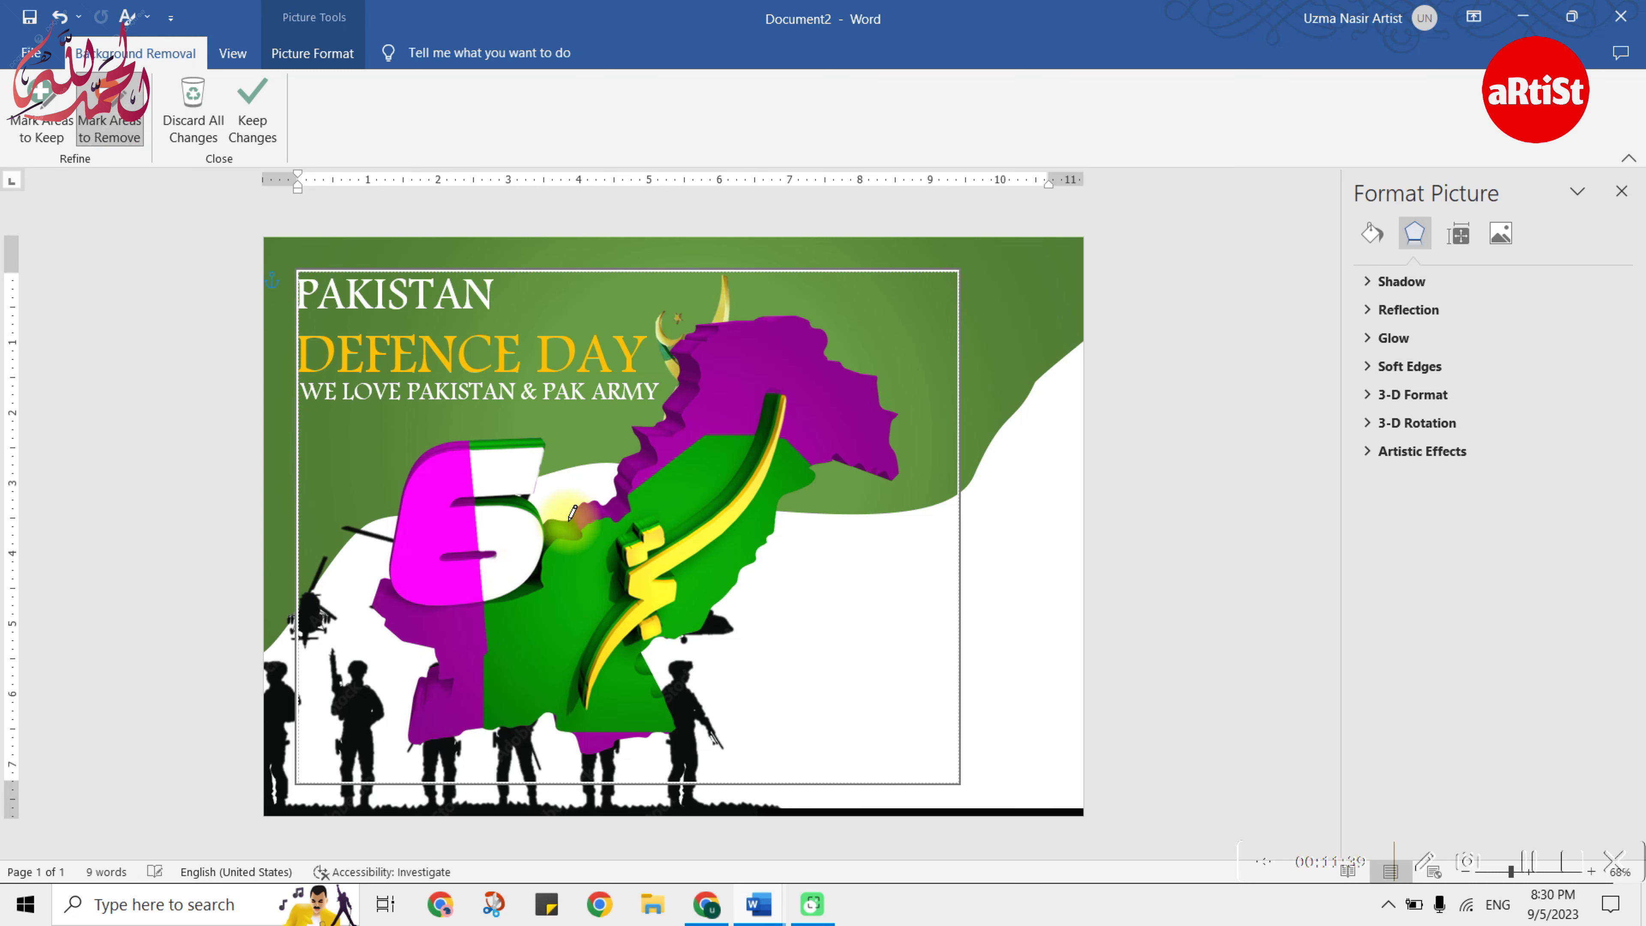
{"action": "left_click_drag", "start_coordinate": [542, 735], "coordinate": [540, 434]}
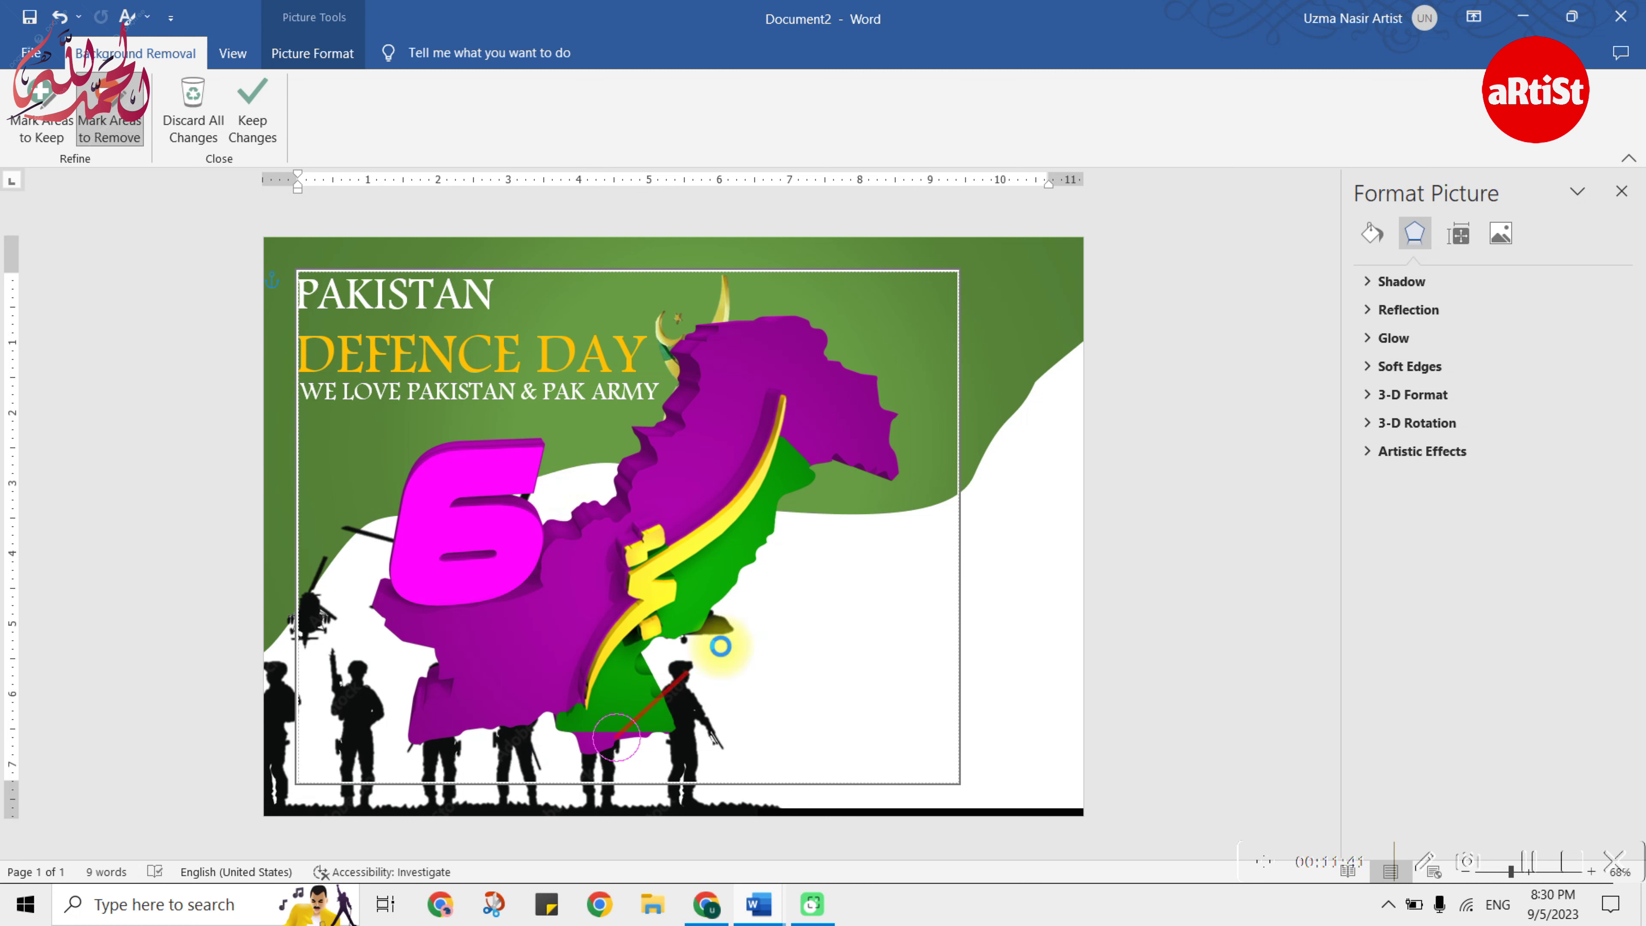
{"action": "left_click_drag", "start_coordinate": [615, 758], "coordinate": [713, 642]}
{"action": "left_click_drag", "start_coordinate": [700, 586], "coordinate": [831, 491]}
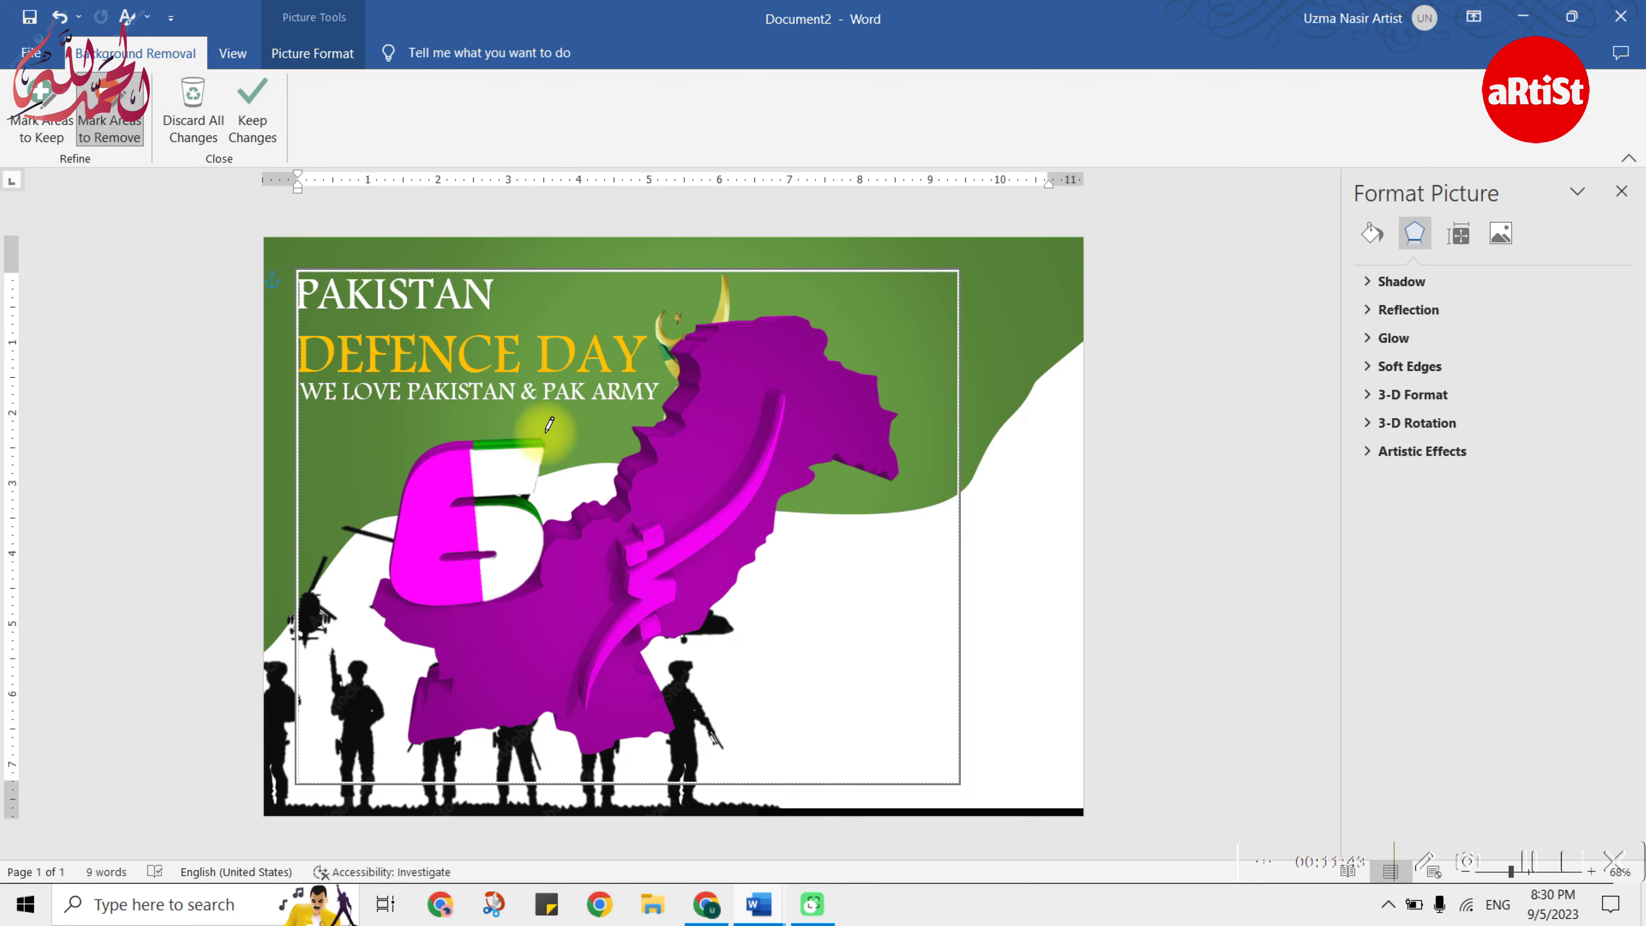
{"action": "left_click_drag", "start_coordinate": [551, 441], "coordinate": [453, 606]}
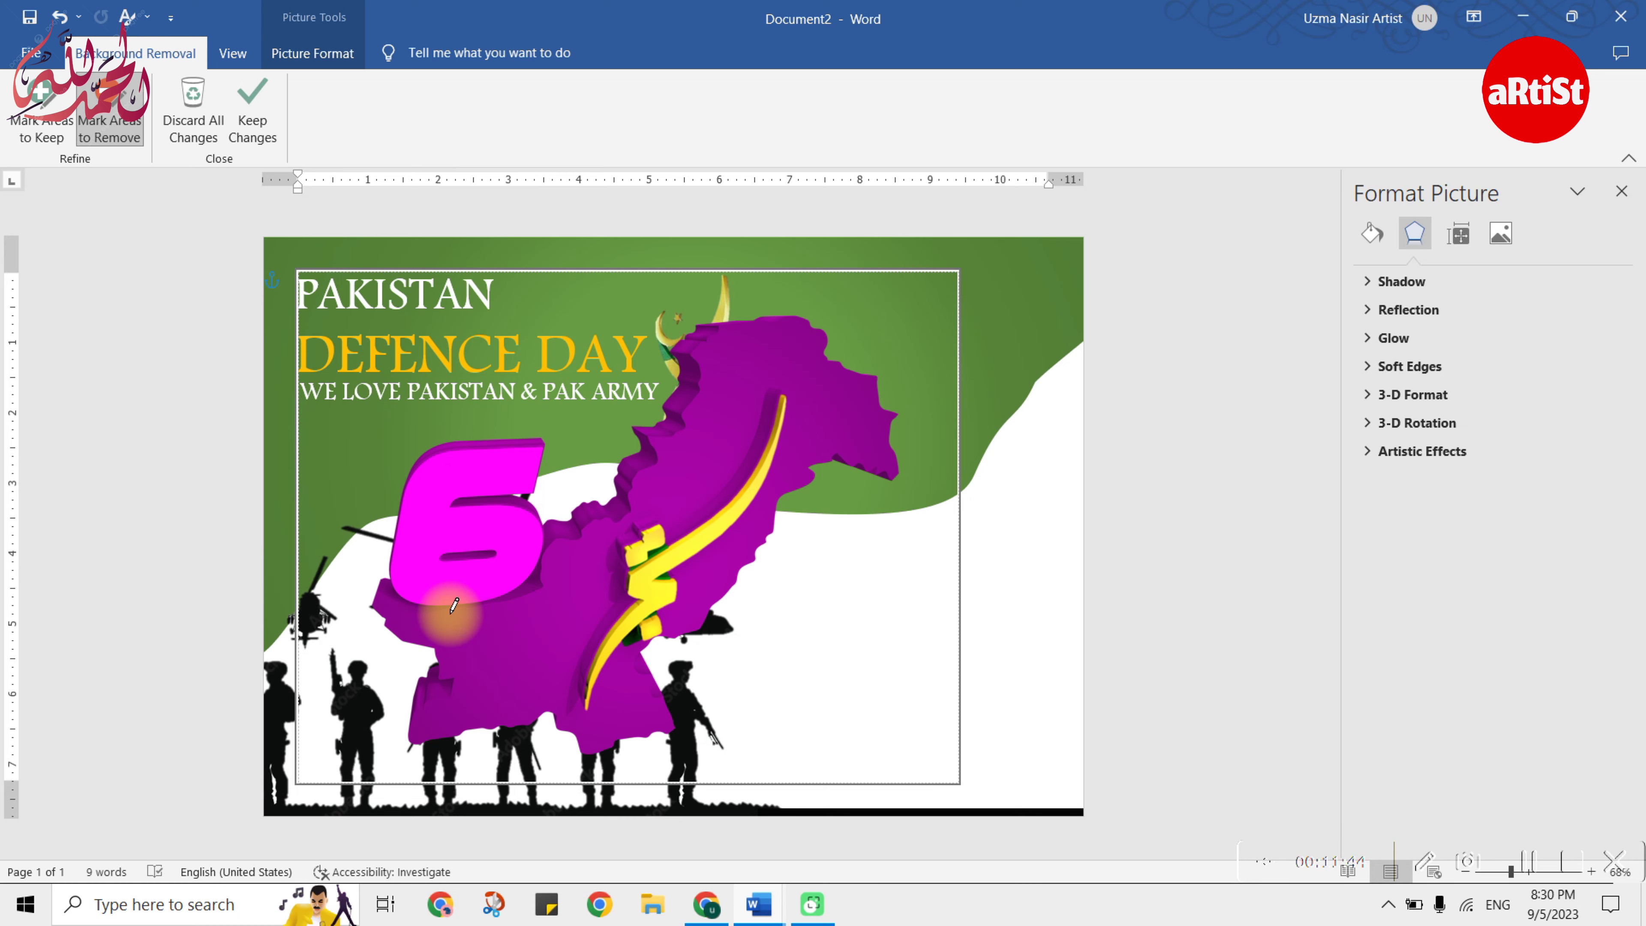
{"action": "scroll", "coordinate": [784, 571], "scroll_direction": "up", "scroll_amount": 3, "text": "ctrl"}
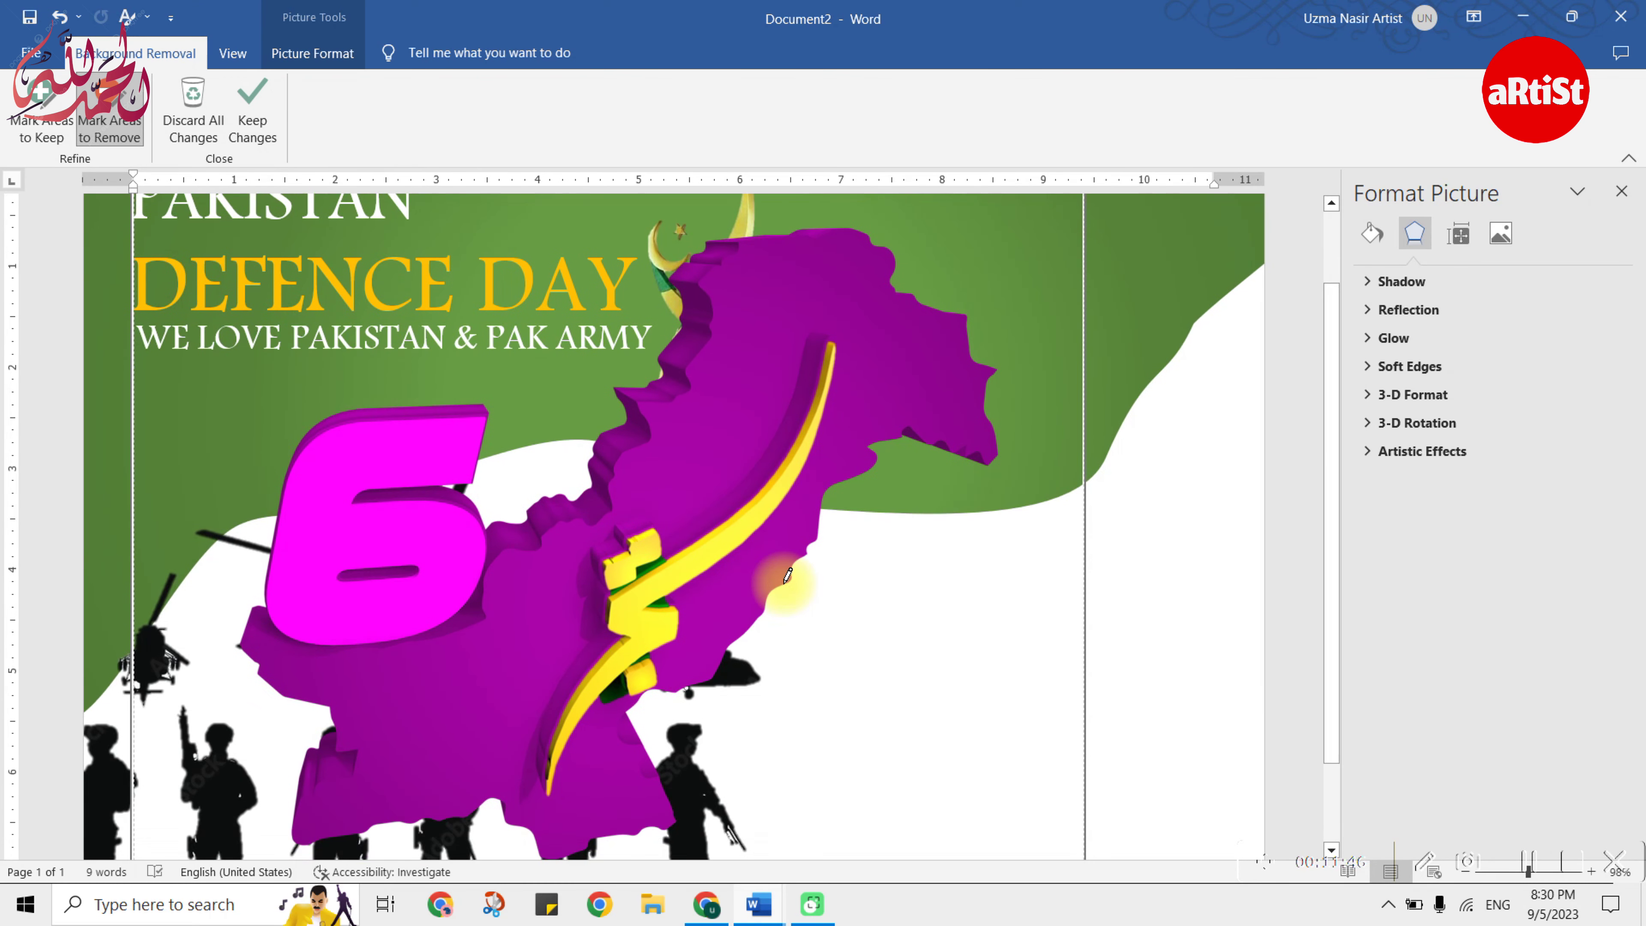
- Mark the calligraphy stroke to keep, remove the leftover green strip, and apply the changes
{"action": "left_click", "coordinate": [41, 109]}
{"action": "left_click_drag", "start_coordinate": [814, 353], "coordinate": [780, 447]}
{"action": "left_click_drag", "start_coordinate": [679, 543], "coordinate": [684, 534]}
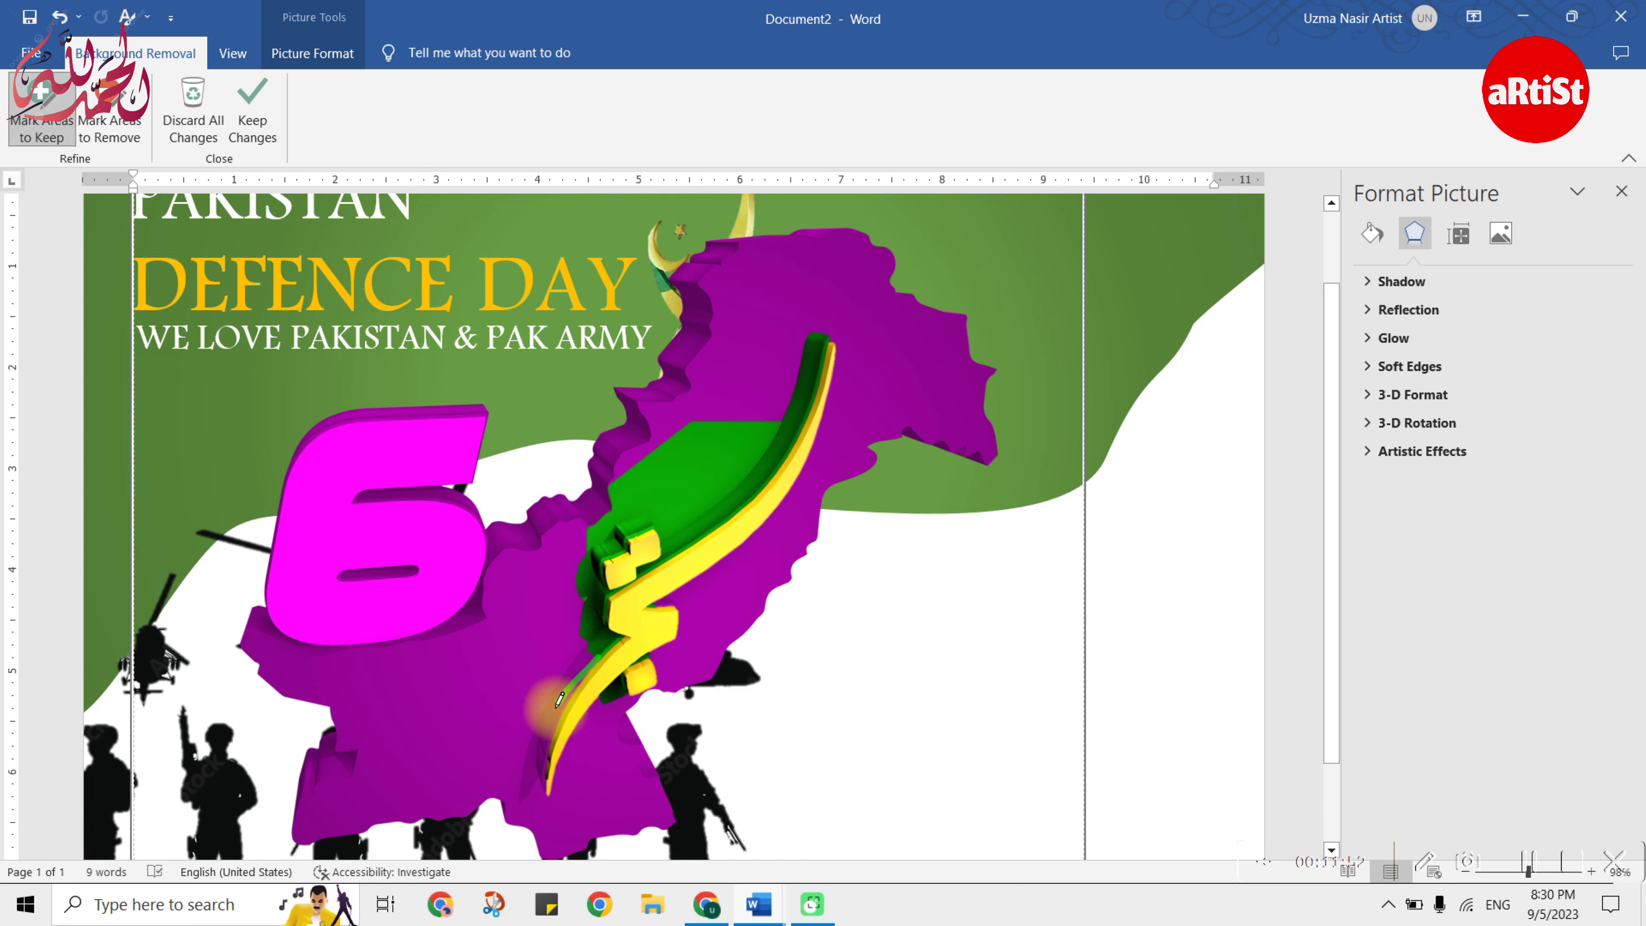
{"action": "left_click", "coordinate": [529, 768]}
{"action": "left_click", "coordinate": [109, 128]}
{"action": "left_click_drag", "start_coordinate": [756, 405], "coordinate": [597, 572]}
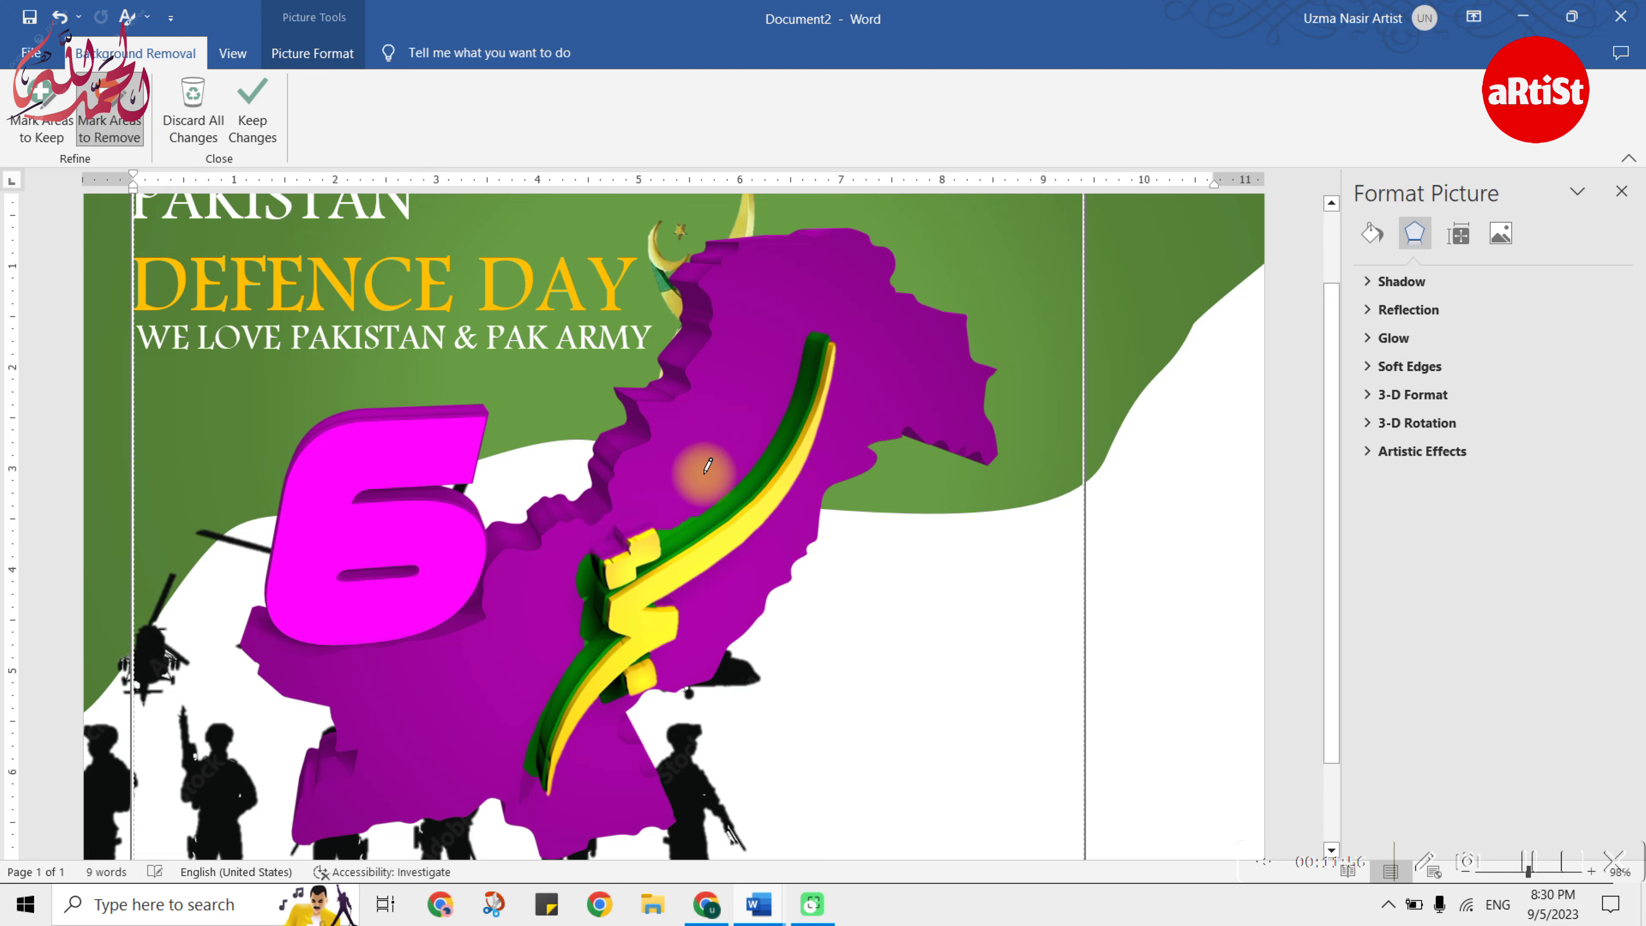
{"action": "left_click", "coordinate": [582, 550]}
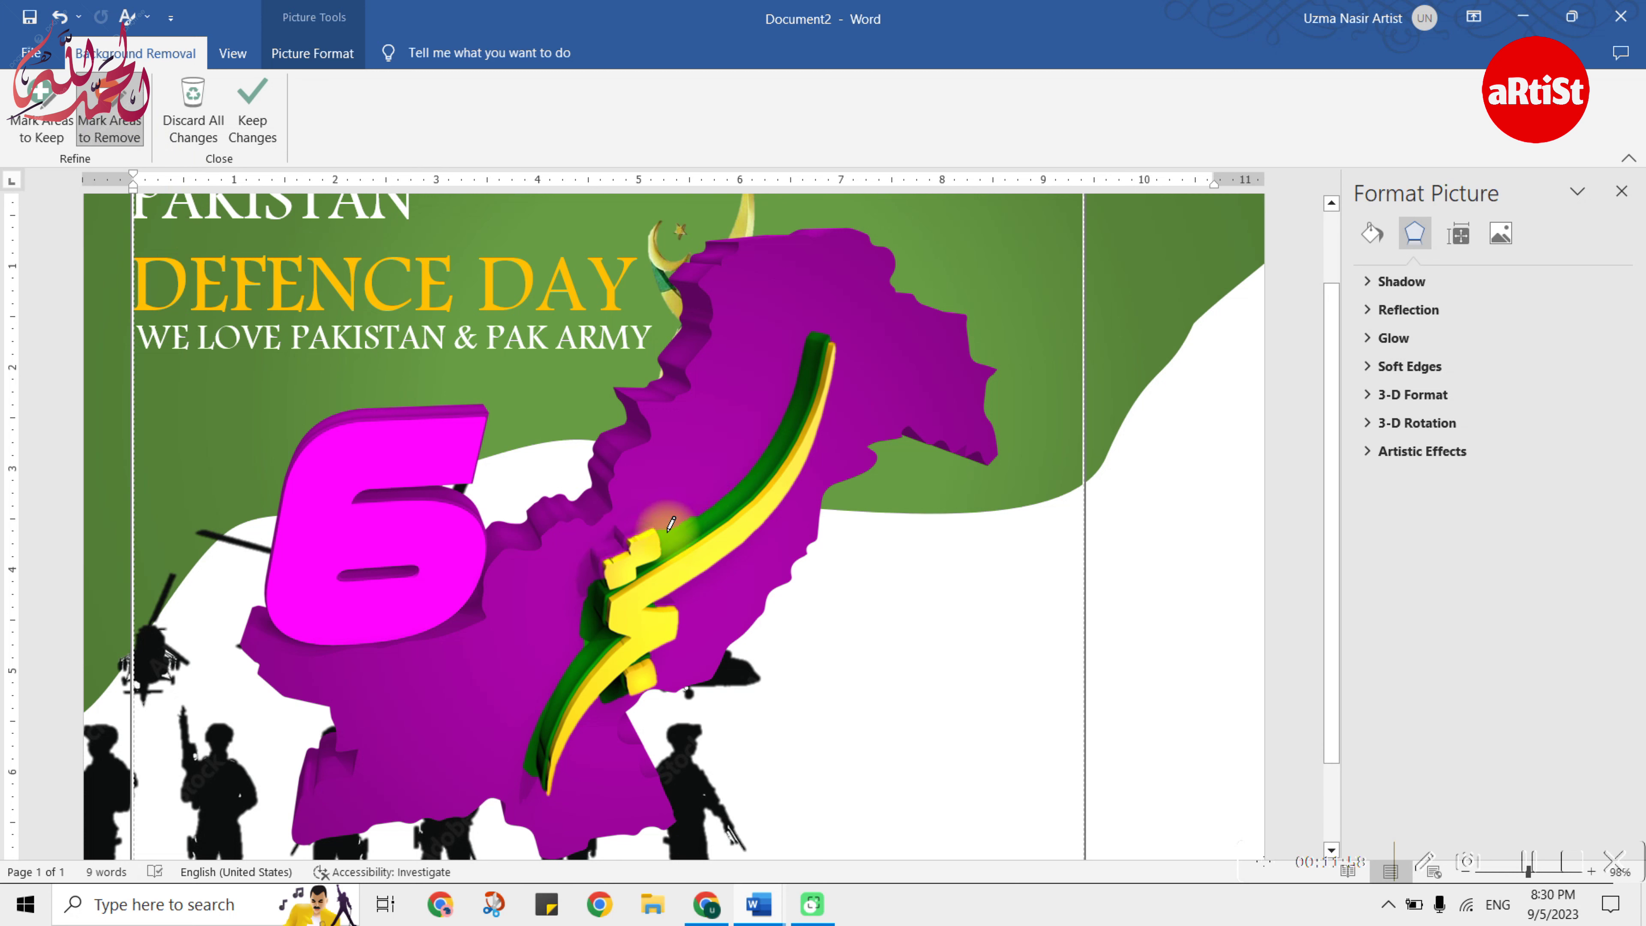
{"action": "left_click", "coordinate": [252, 107]}
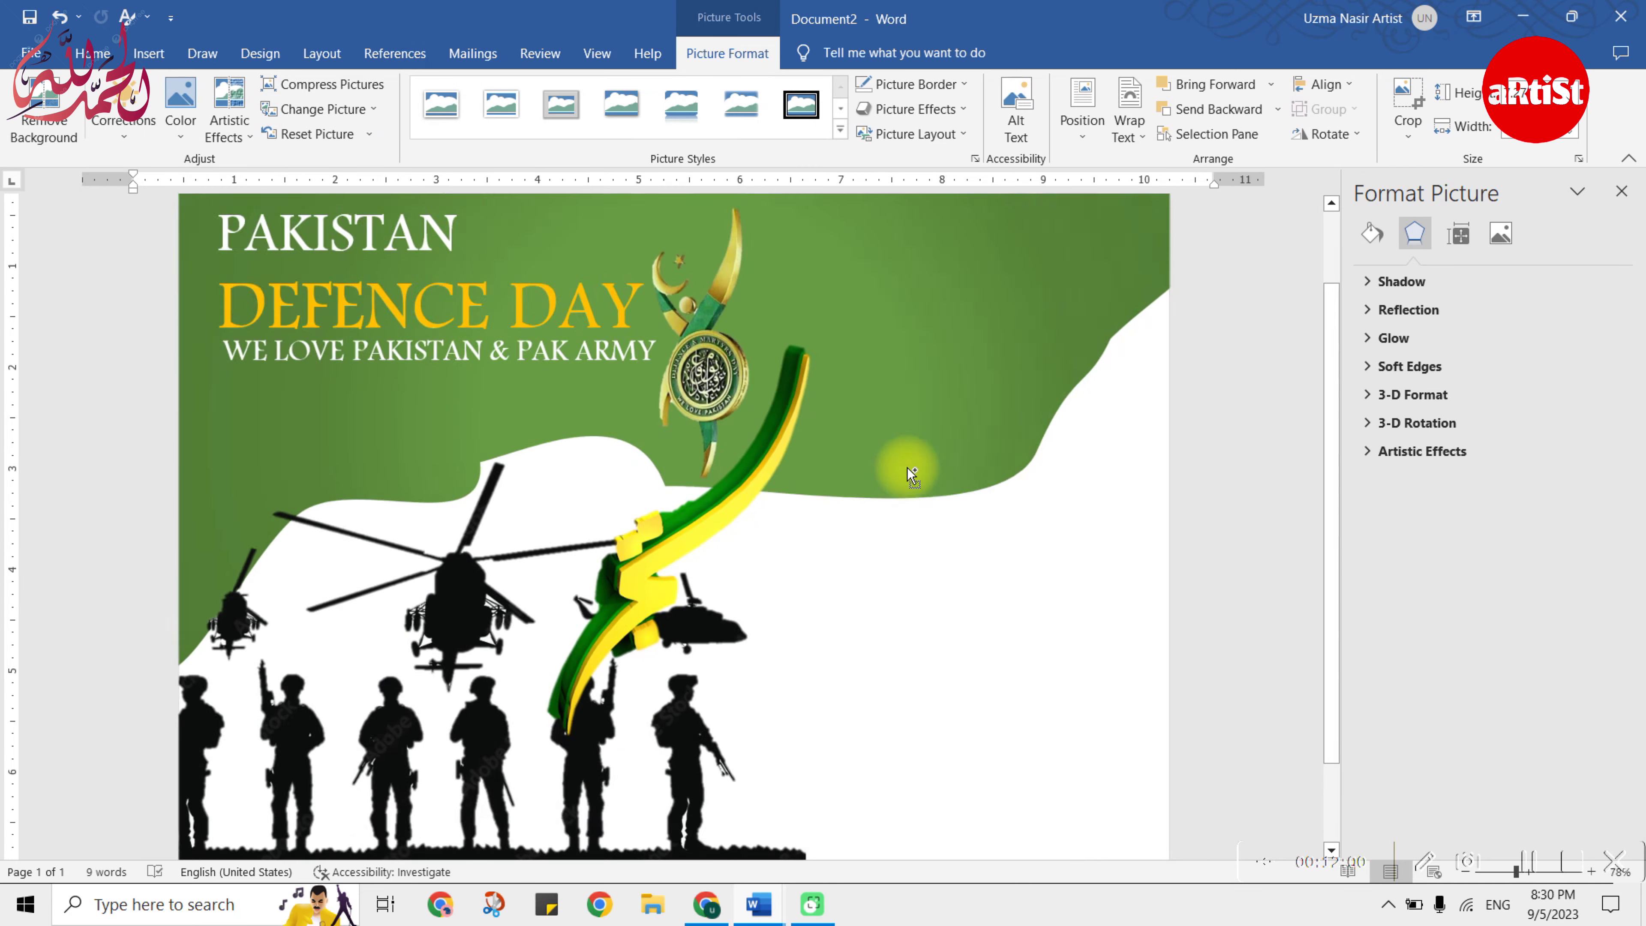
- Move the calligraphy picture up and right and shrink it
{"action": "left_click", "coordinate": [912, 474]}
{"action": "scroll", "coordinate": [912, 473], "scroll_direction": "down", "scroll_amount": 1}
{"action": "left_click_drag", "start_coordinate": [579, 676], "coordinate": [764, 584]}
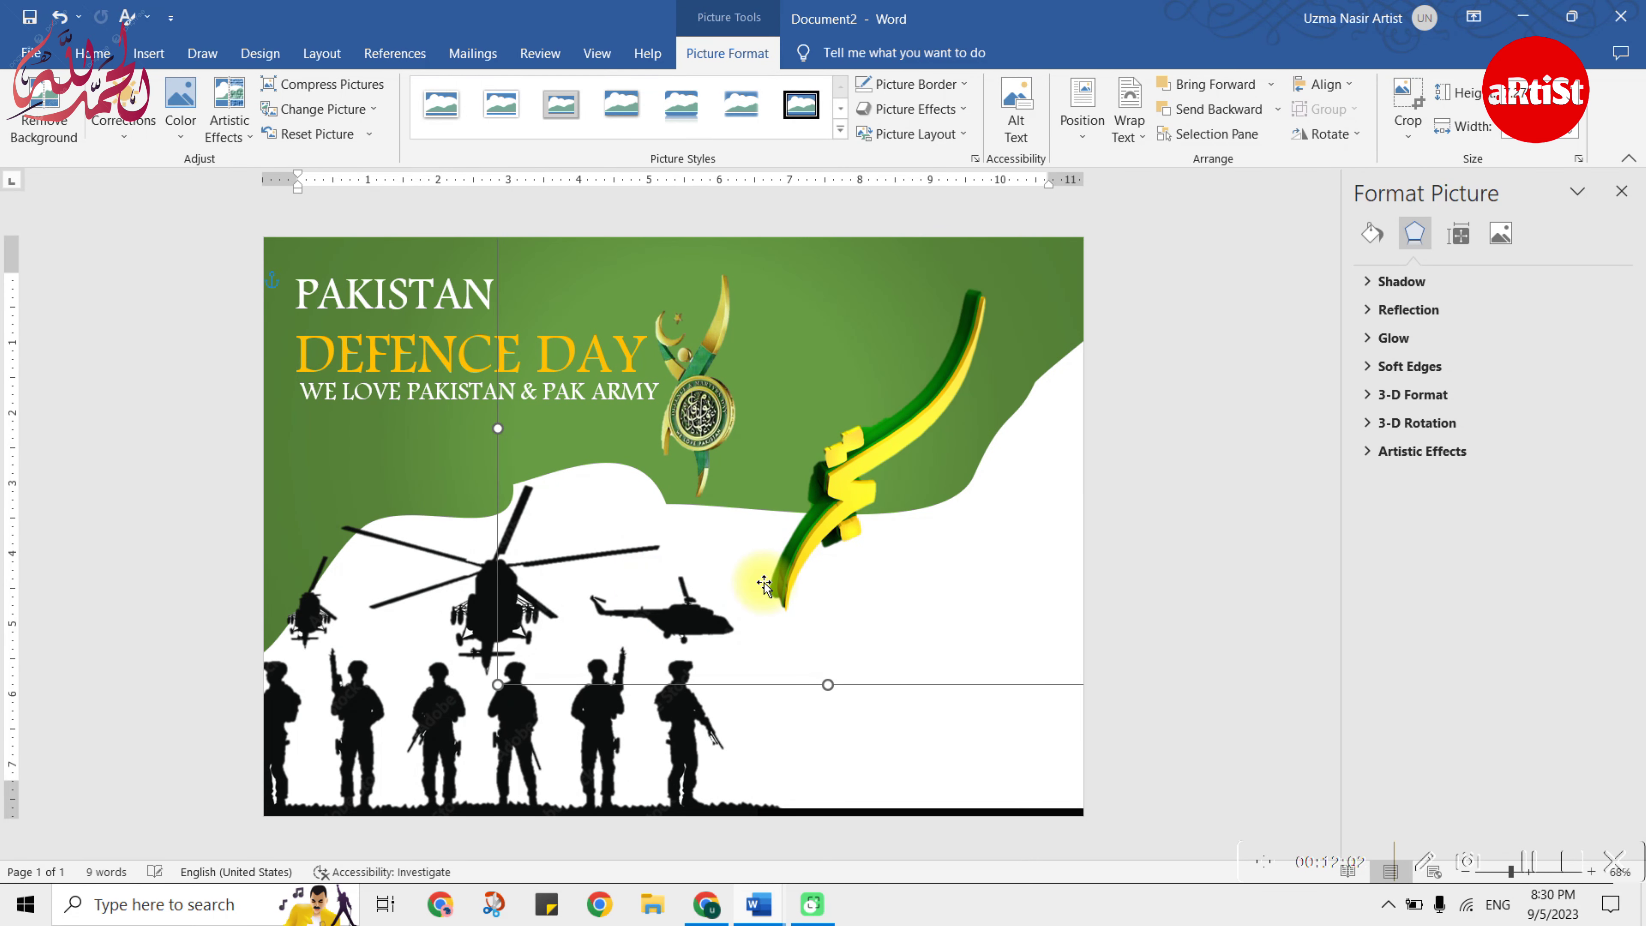
{"action": "left_click_drag", "start_coordinate": [502, 676], "coordinate": [773, 483]}
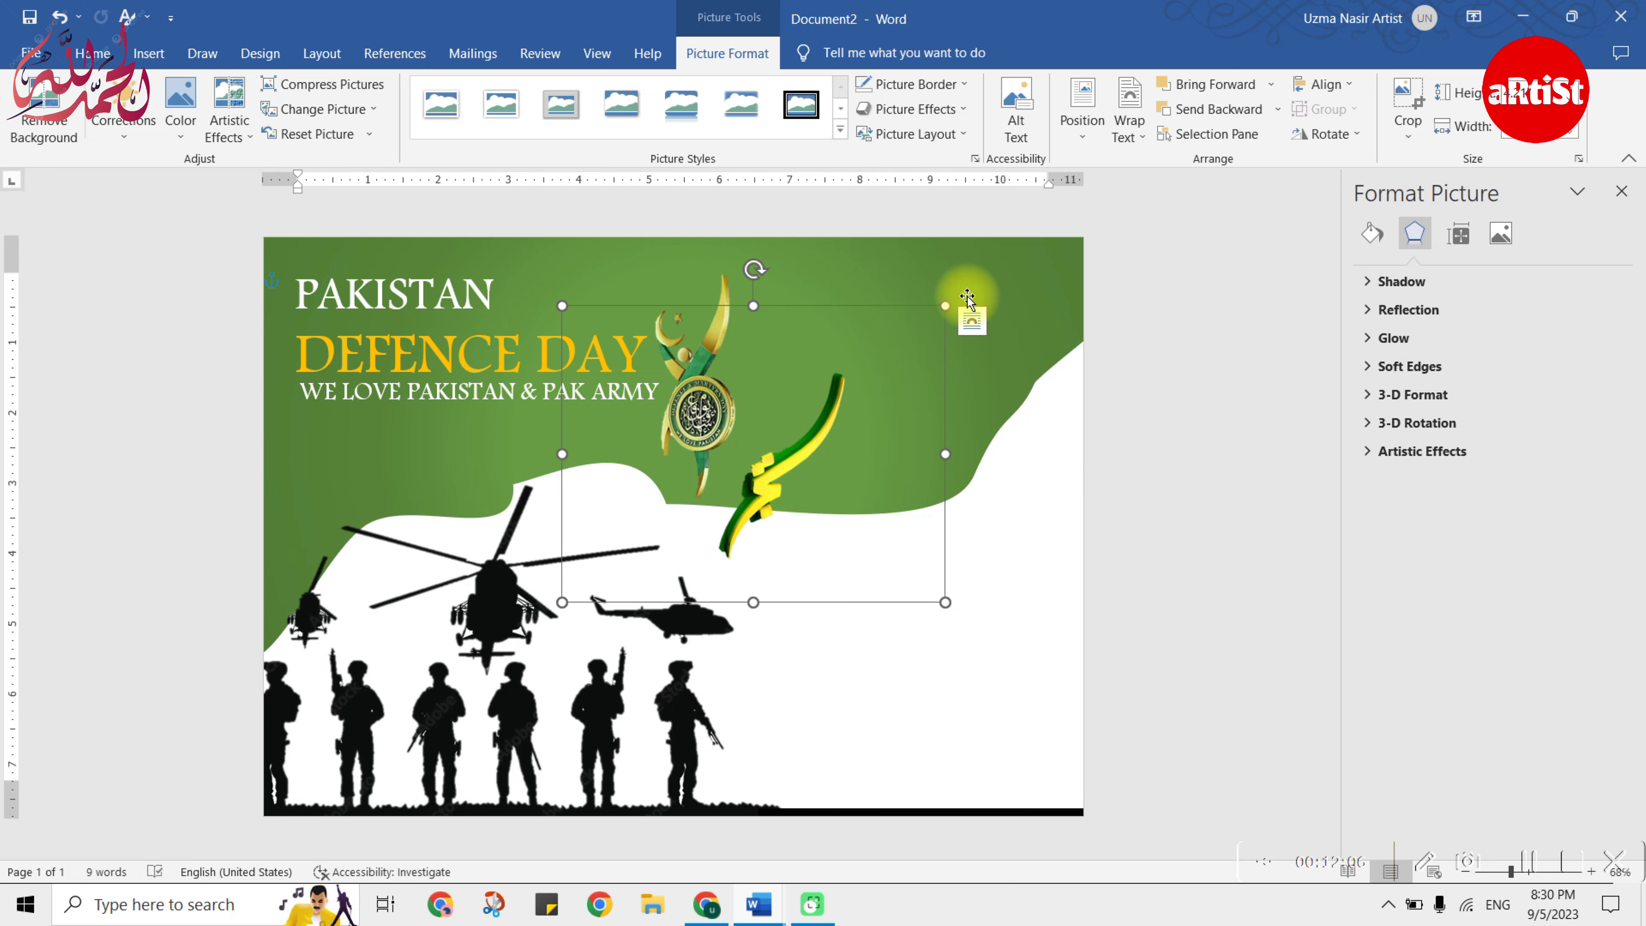
- Crop the calligraphy's left, right and top edges and move it beside the emblem
{"action": "left_click", "coordinate": [1407, 104]}
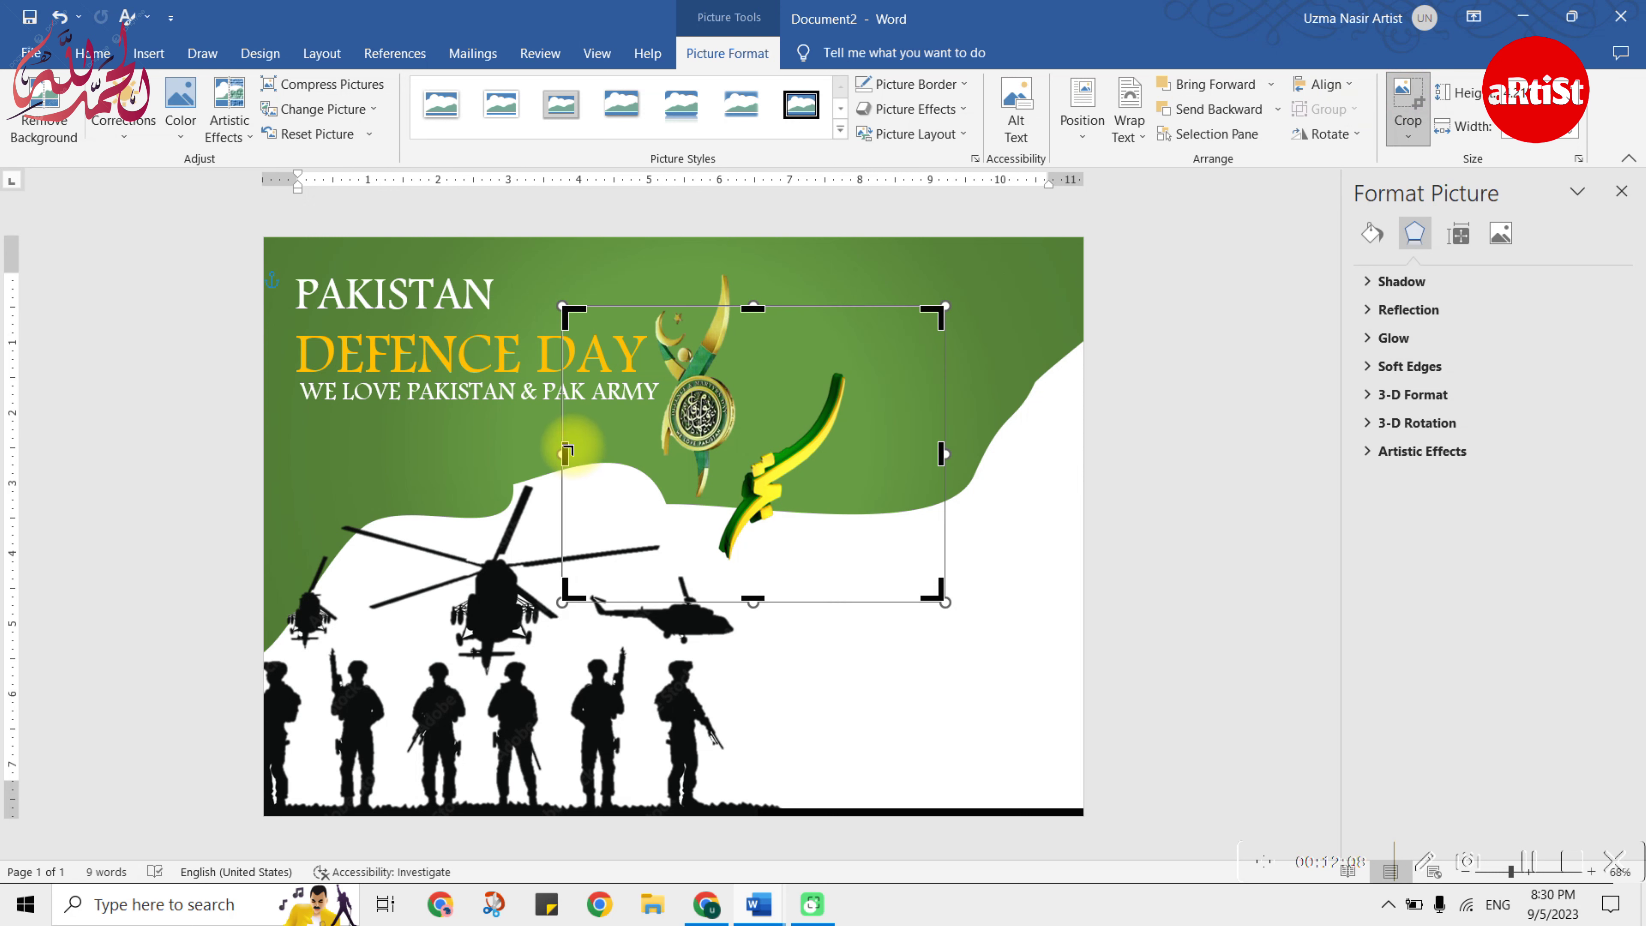
{"action": "left_click_drag", "start_coordinate": [564, 454], "coordinate": [708, 457]}
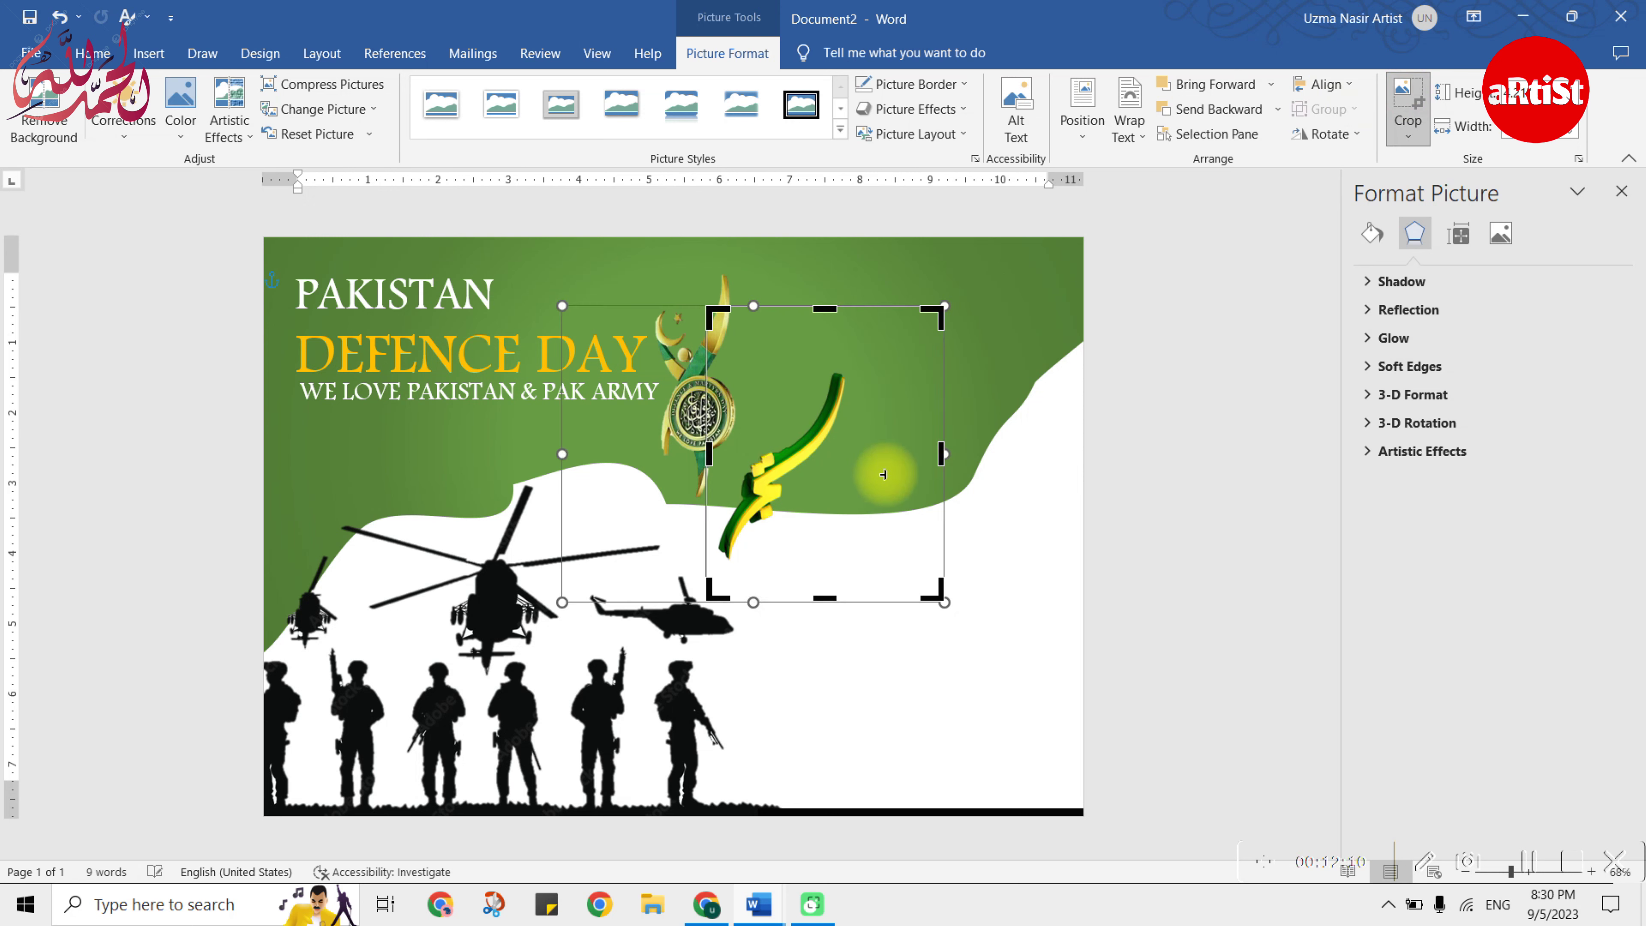
{"action": "left_click_drag", "start_coordinate": [944, 453], "coordinate": [871, 467]}
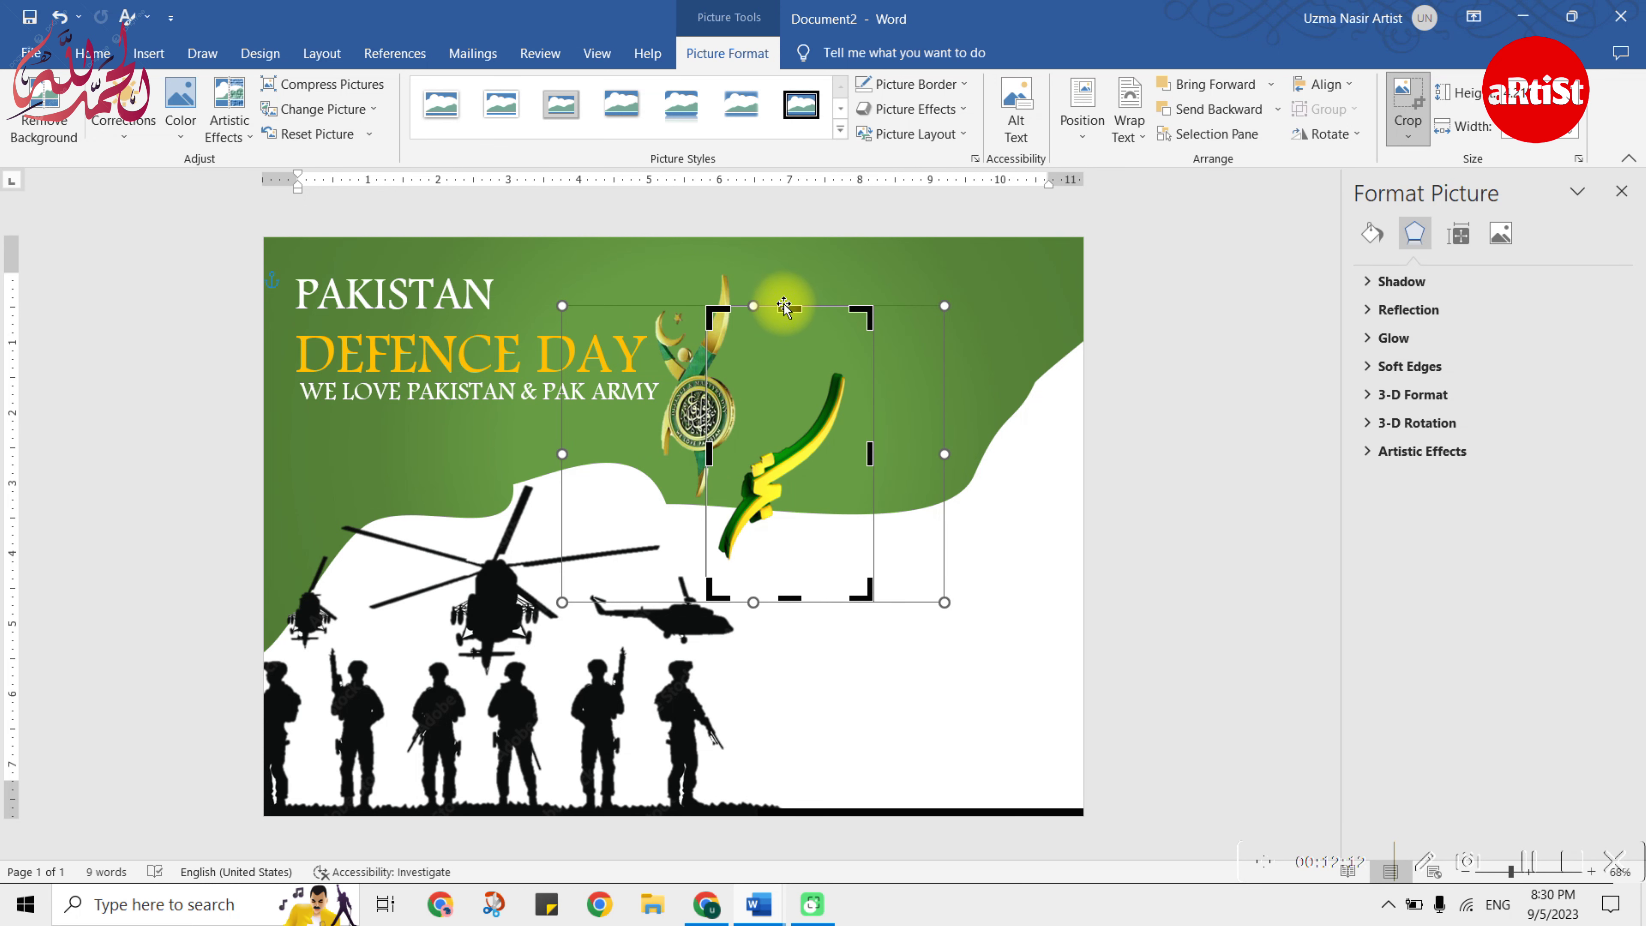
{"action": "left_click_drag", "start_coordinate": [784, 308], "coordinate": [783, 358]}
{"action": "left_click", "coordinate": [786, 596]}
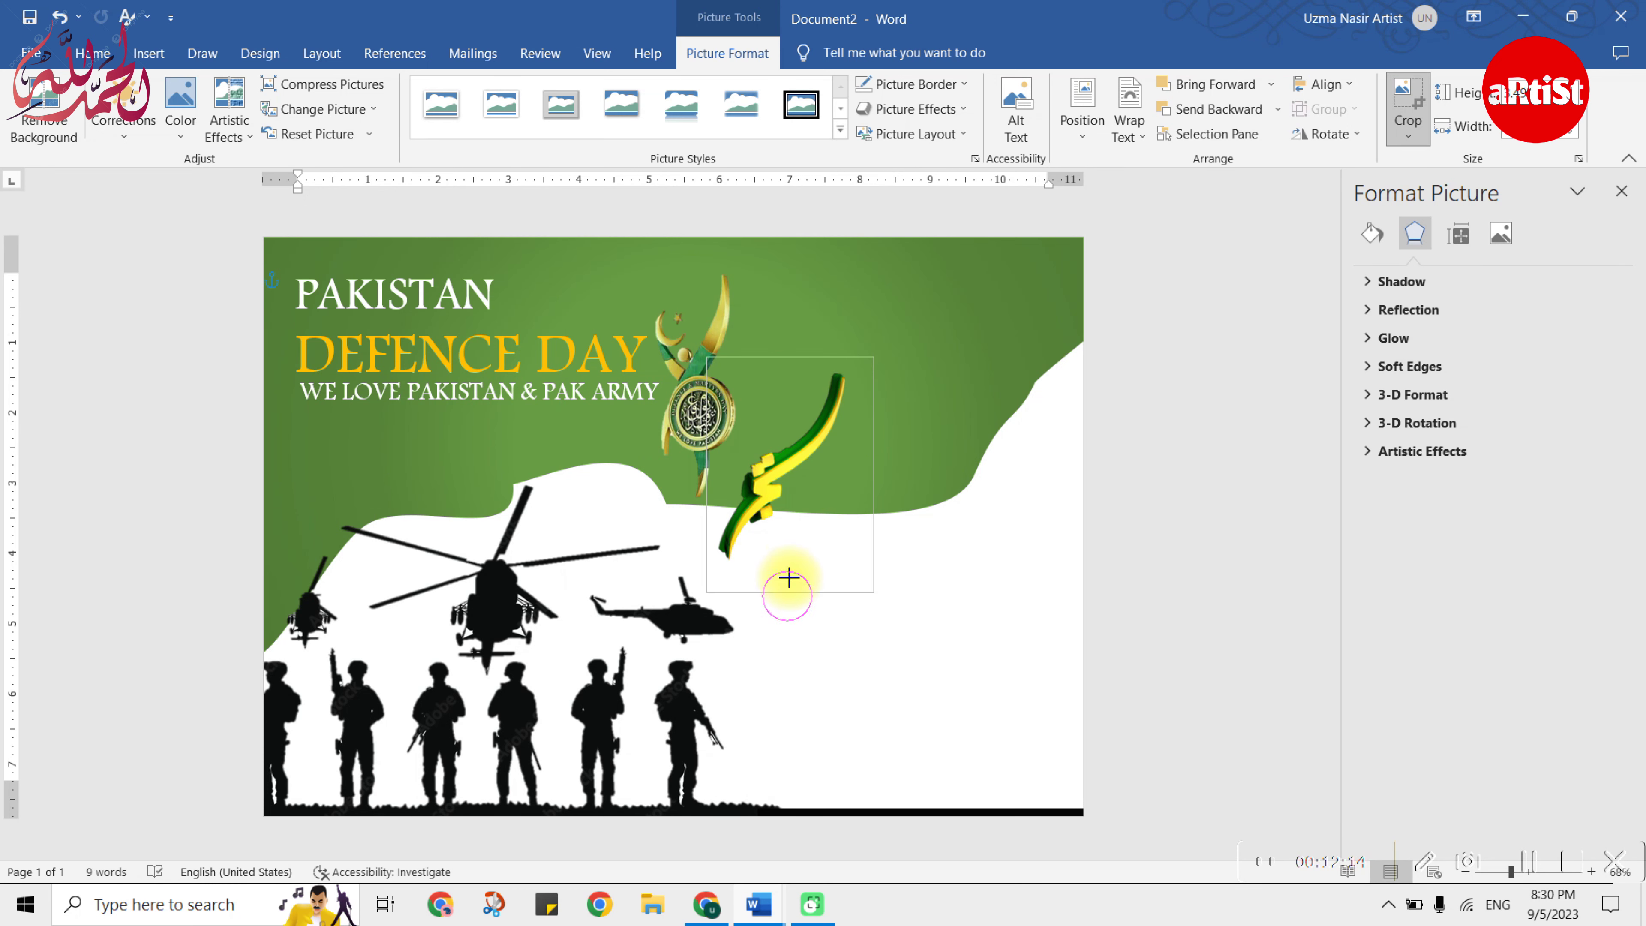
{"action": "left_click_drag", "start_coordinate": [790, 454], "coordinate": [822, 403]}
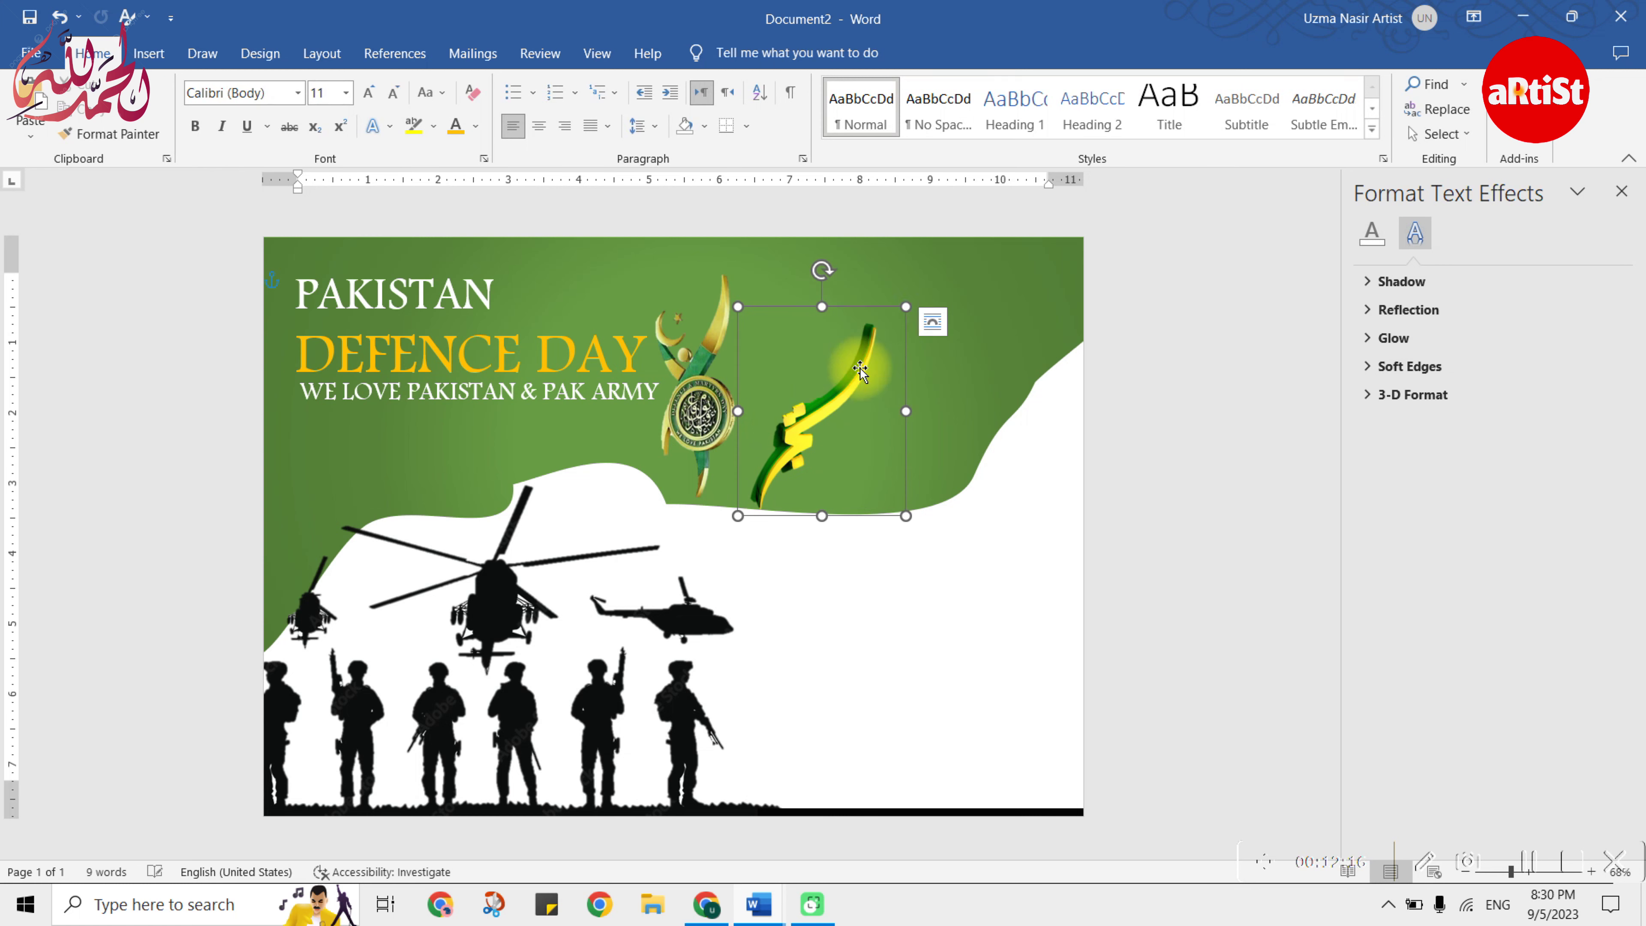
- Enlarge the calligraphy picture and shift it slightly lower
{"action": "left_click_drag", "start_coordinate": [900, 306], "coordinate": [995, 263]}
{"action": "mouse_move", "coordinate": [840, 398]}
{"action": "left_mouse_down"}
{"action": "mouse_move", "coordinate": [844, 447]}
{"action": "mouse_move", "coordinate": [796, 426]}
{"action": "mouse_move", "coordinate": [797, 406]}
{"action": "left_mouse_up"}
{"action": "left_click_drag", "start_coordinate": [947, 503], "coordinate": [947, 525]}
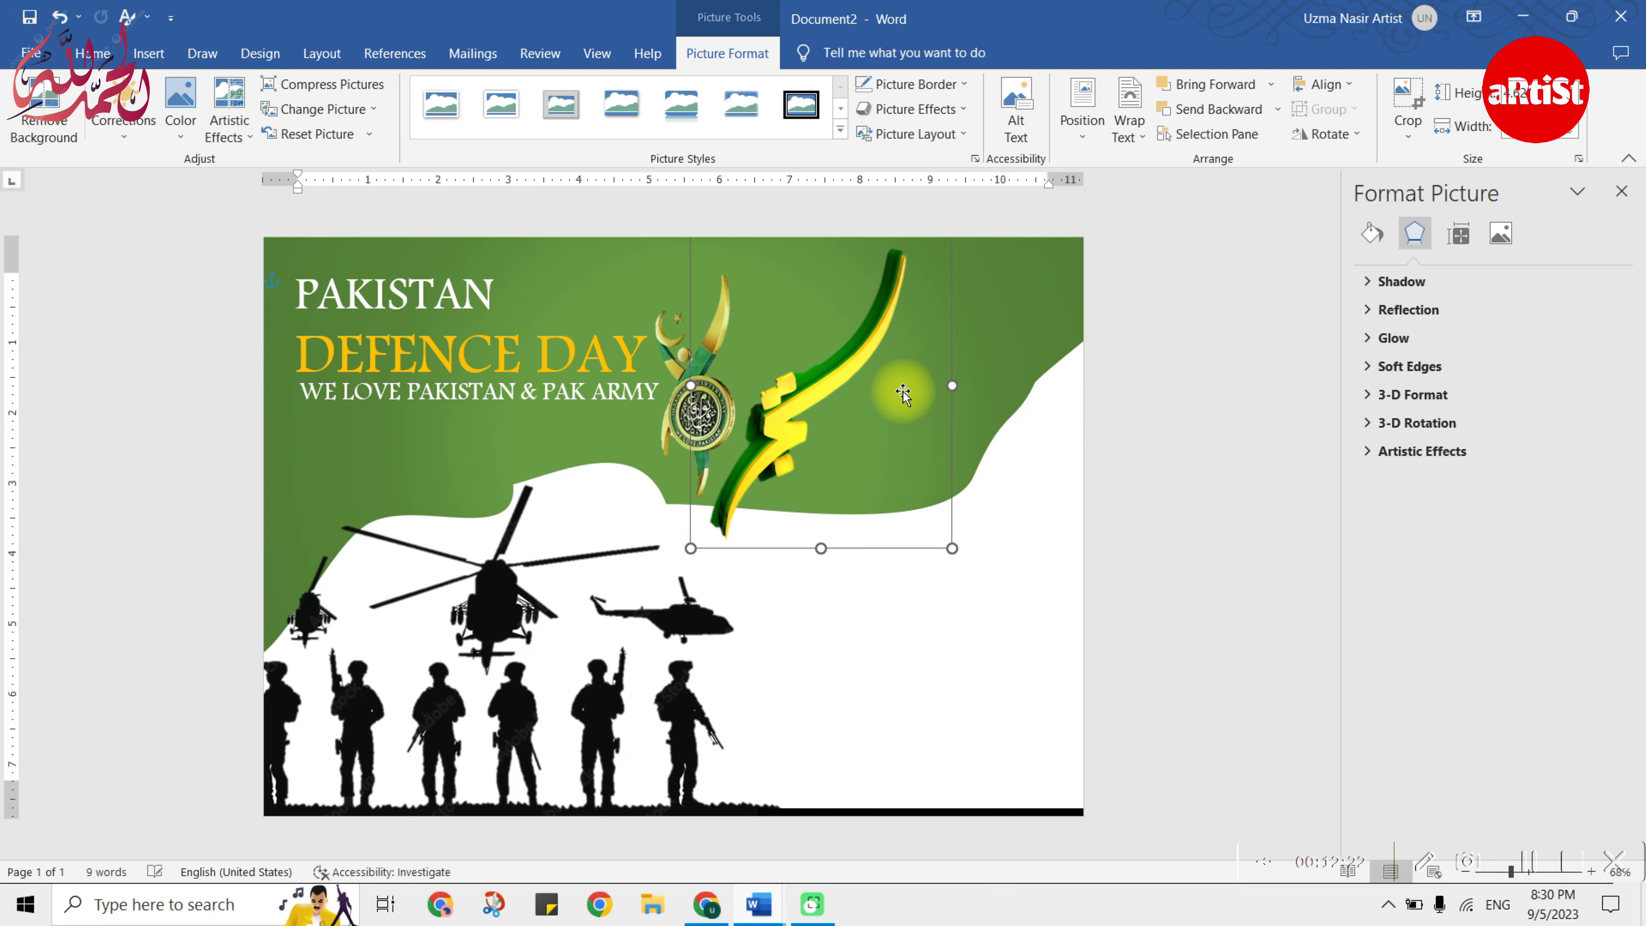
{"action": "left_click", "coordinate": [690, 405]}
{"action": "left_click", "coordinate": [712, 468]}
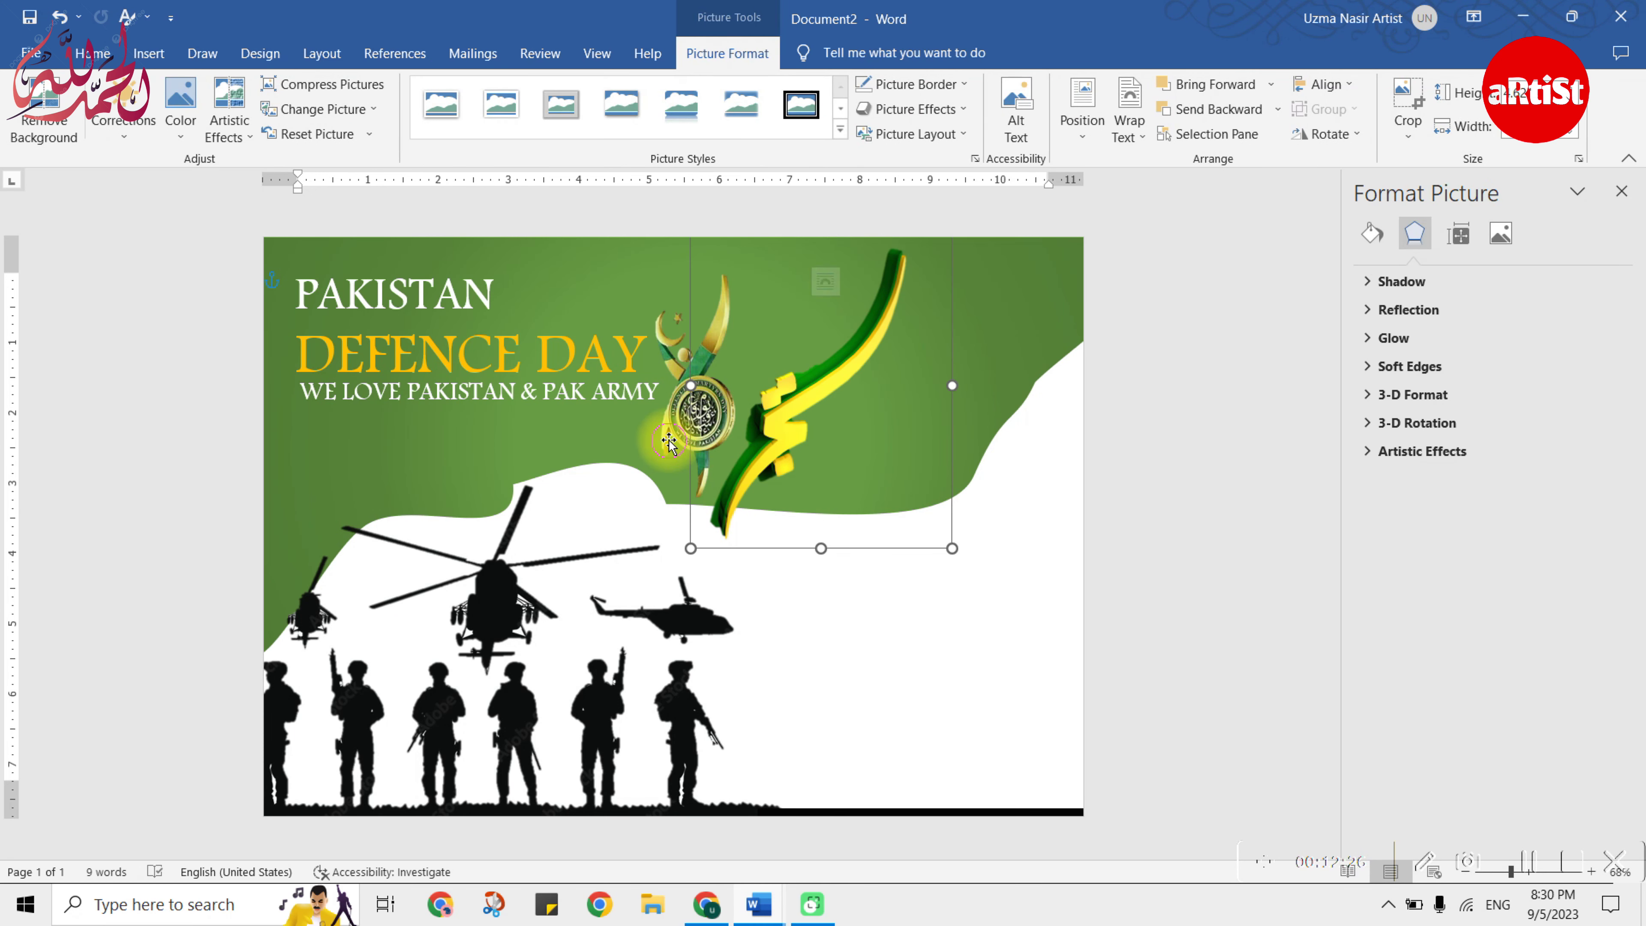
- Bring the emblem to front, enlarge it, and adjust both pictures' positions
{"action": "left_click", "coordinate": [668, 443]}
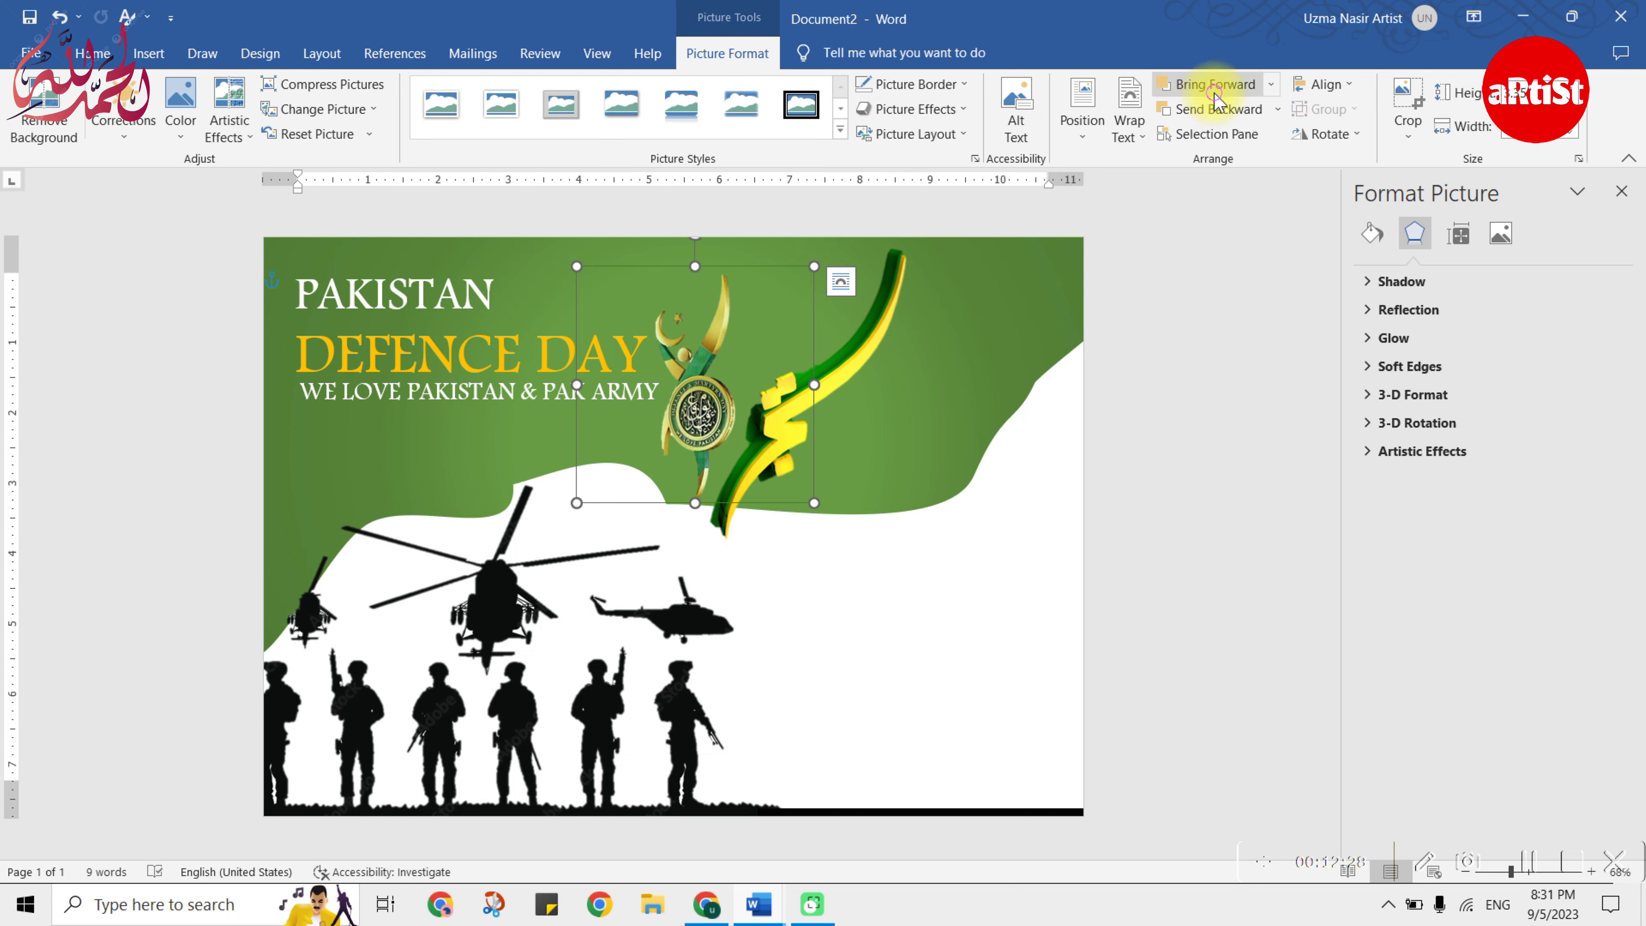
{"action": "left_click", "coordinate": [1270, 91]}
{"action": "left_click", "coordinate": [1208, 136]}
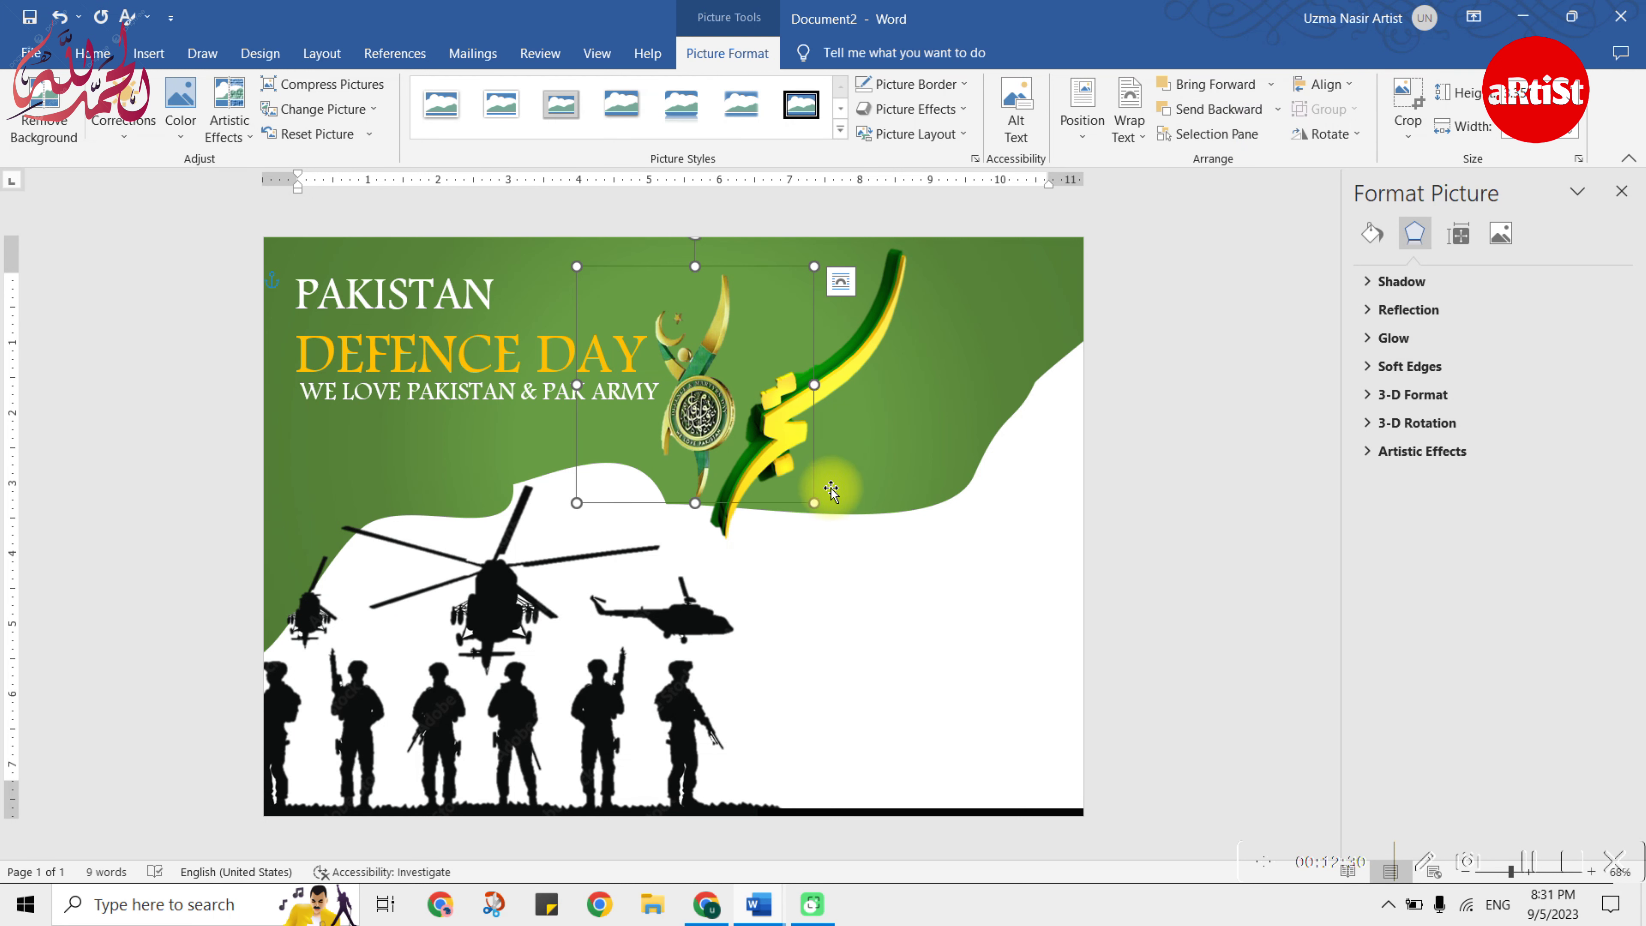
{"action": "left_click_drag", "start_coordinate": [842, 534], "coordinate": [888, 577]}
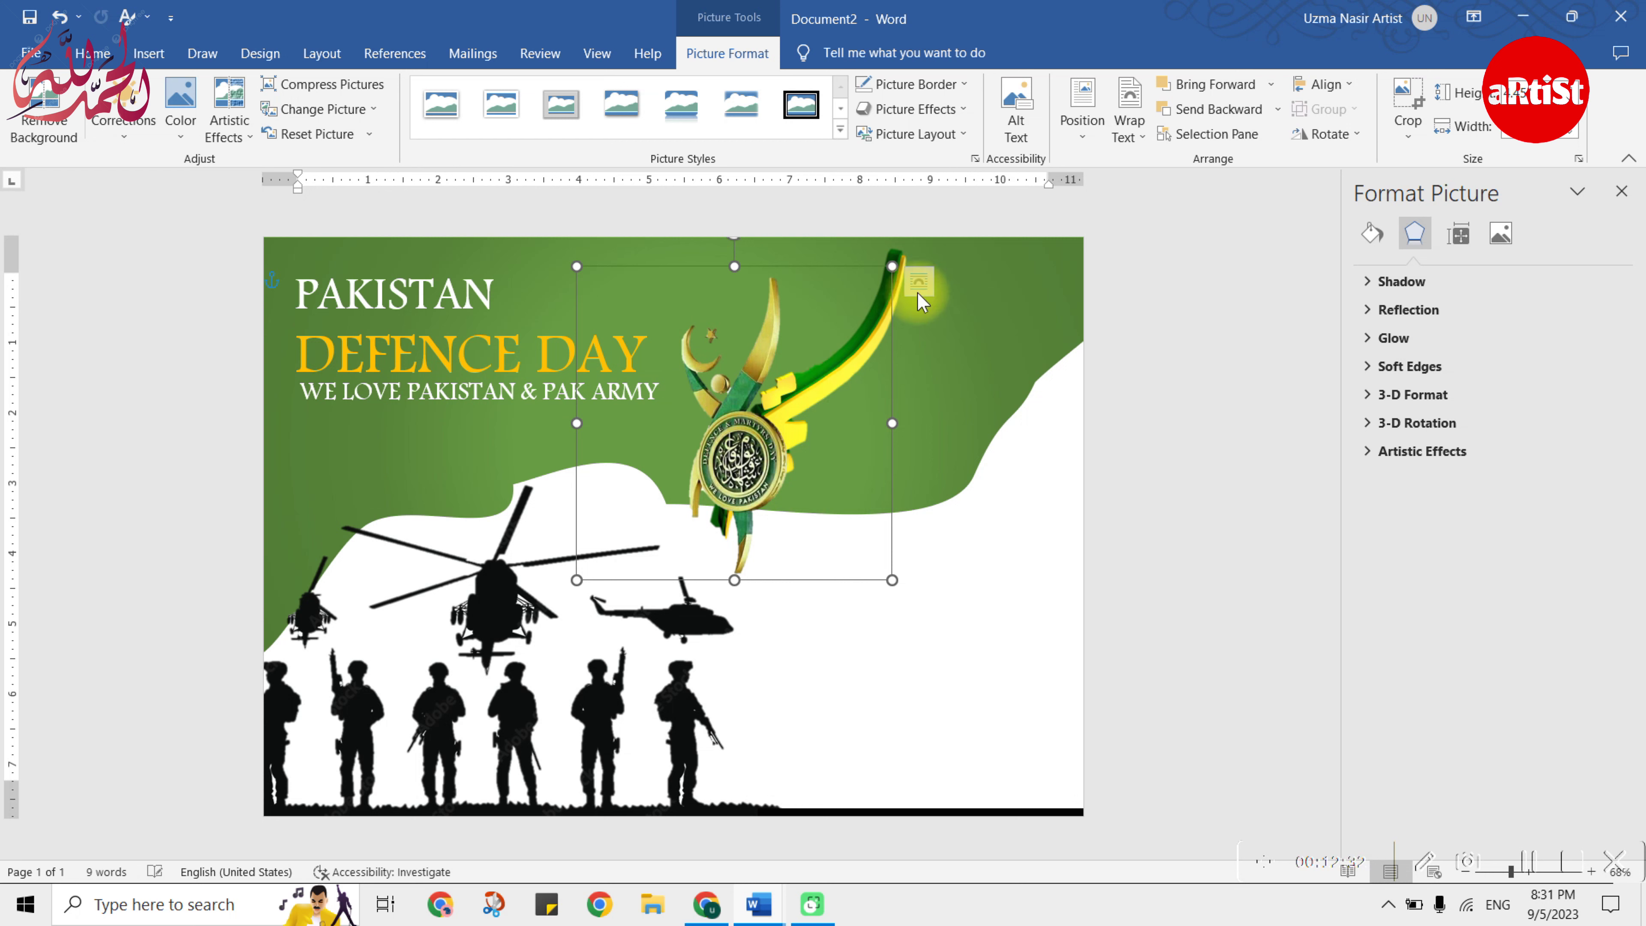
{"action": "left_click", "coordinate": [918, 281]}
{"action": "left_click_drag", "start_coordinate": [910, 263], "coordinate": [838, 341]}
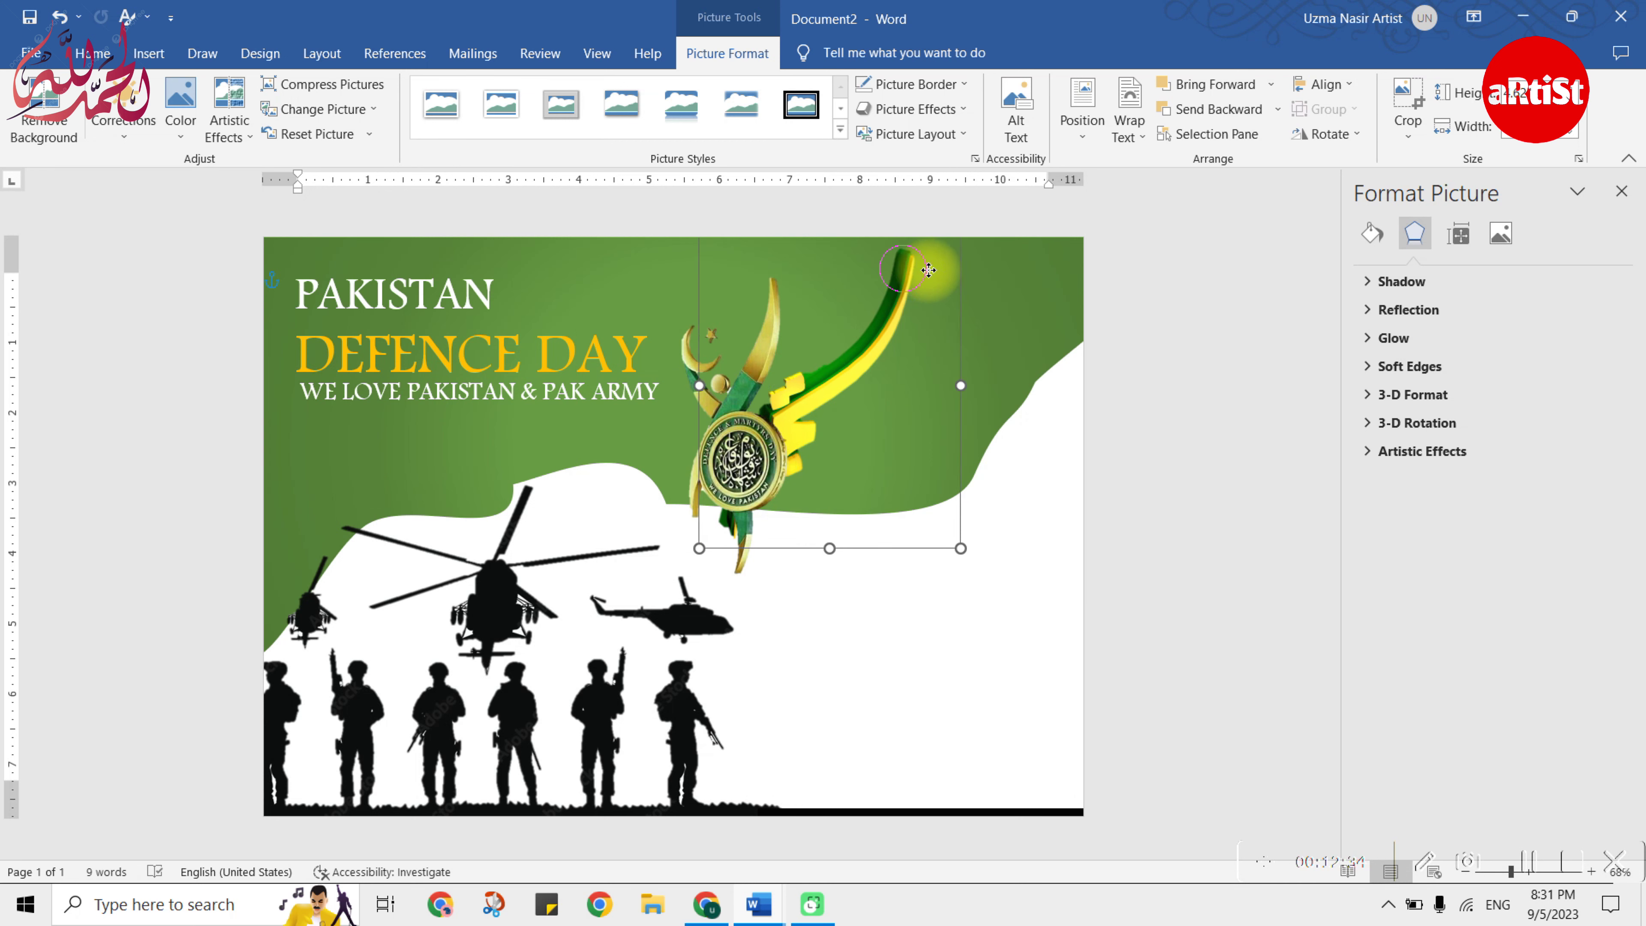
{"action": "left_click_drag", "start_coordinate": [717, 448], "coordinate": [705, 452]}
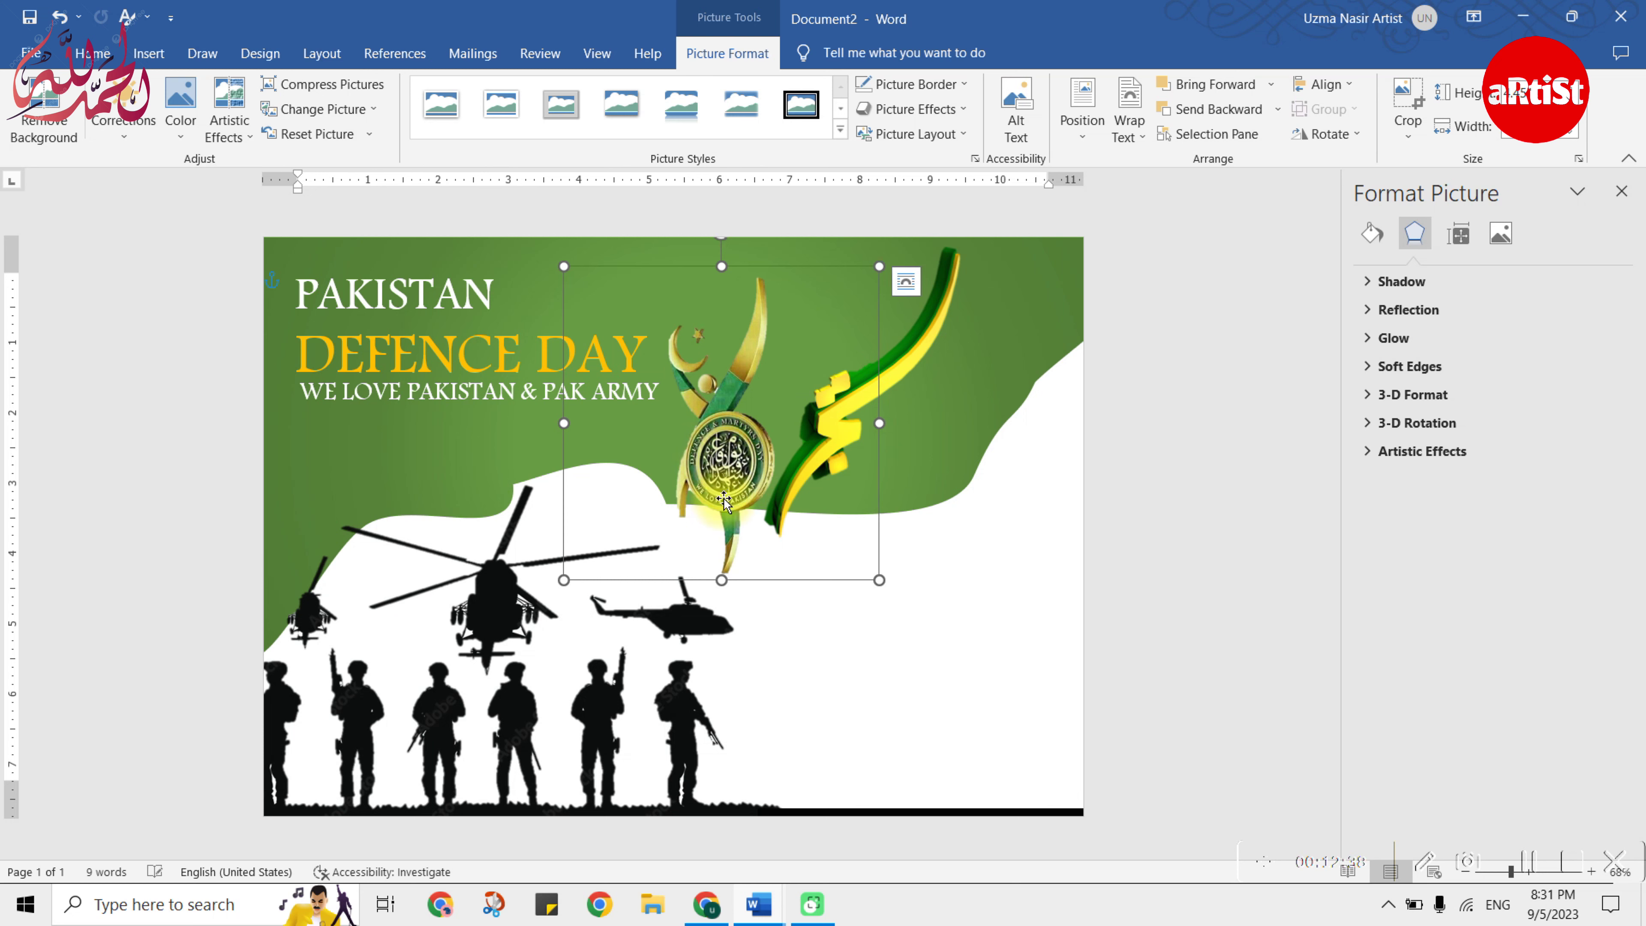
{"action": "left_click", "coordinate": [1191, 514]}
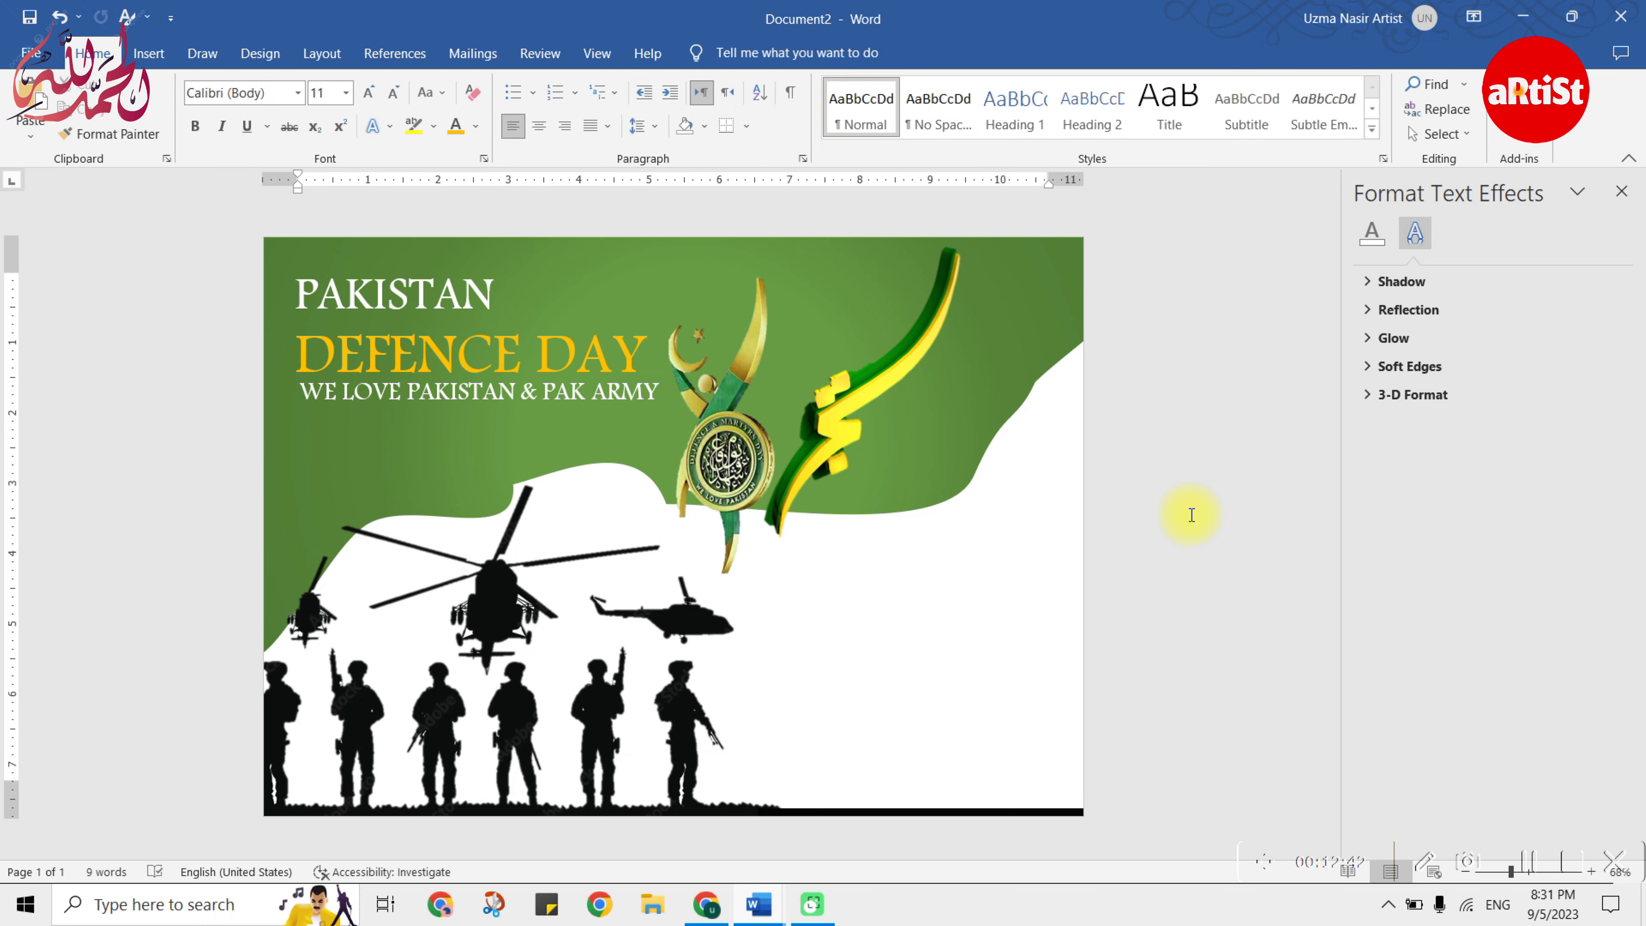
- Move the enlarged calligraphy to the page's right edge with the emblem over it
{"action": "left_click_drag", "start_coordinate": [896, 459], "coordinate": [880, 446]}
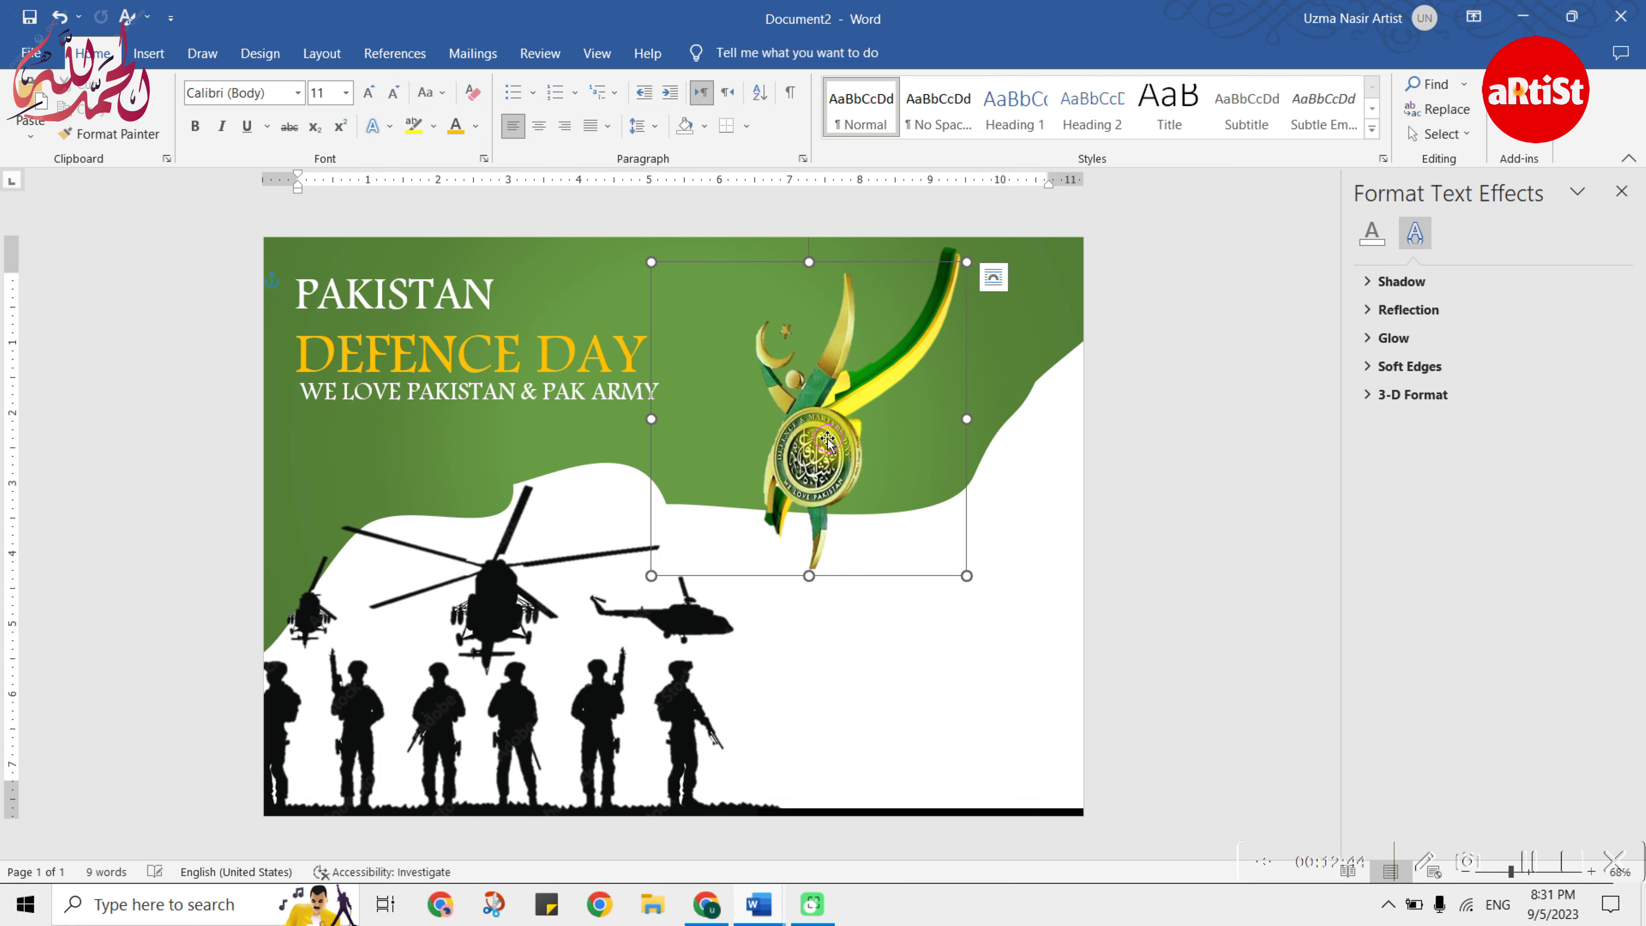
{"action": "left_click_drag", "start_coordinate": [916, 362], "coordinate": [1040, 380]}
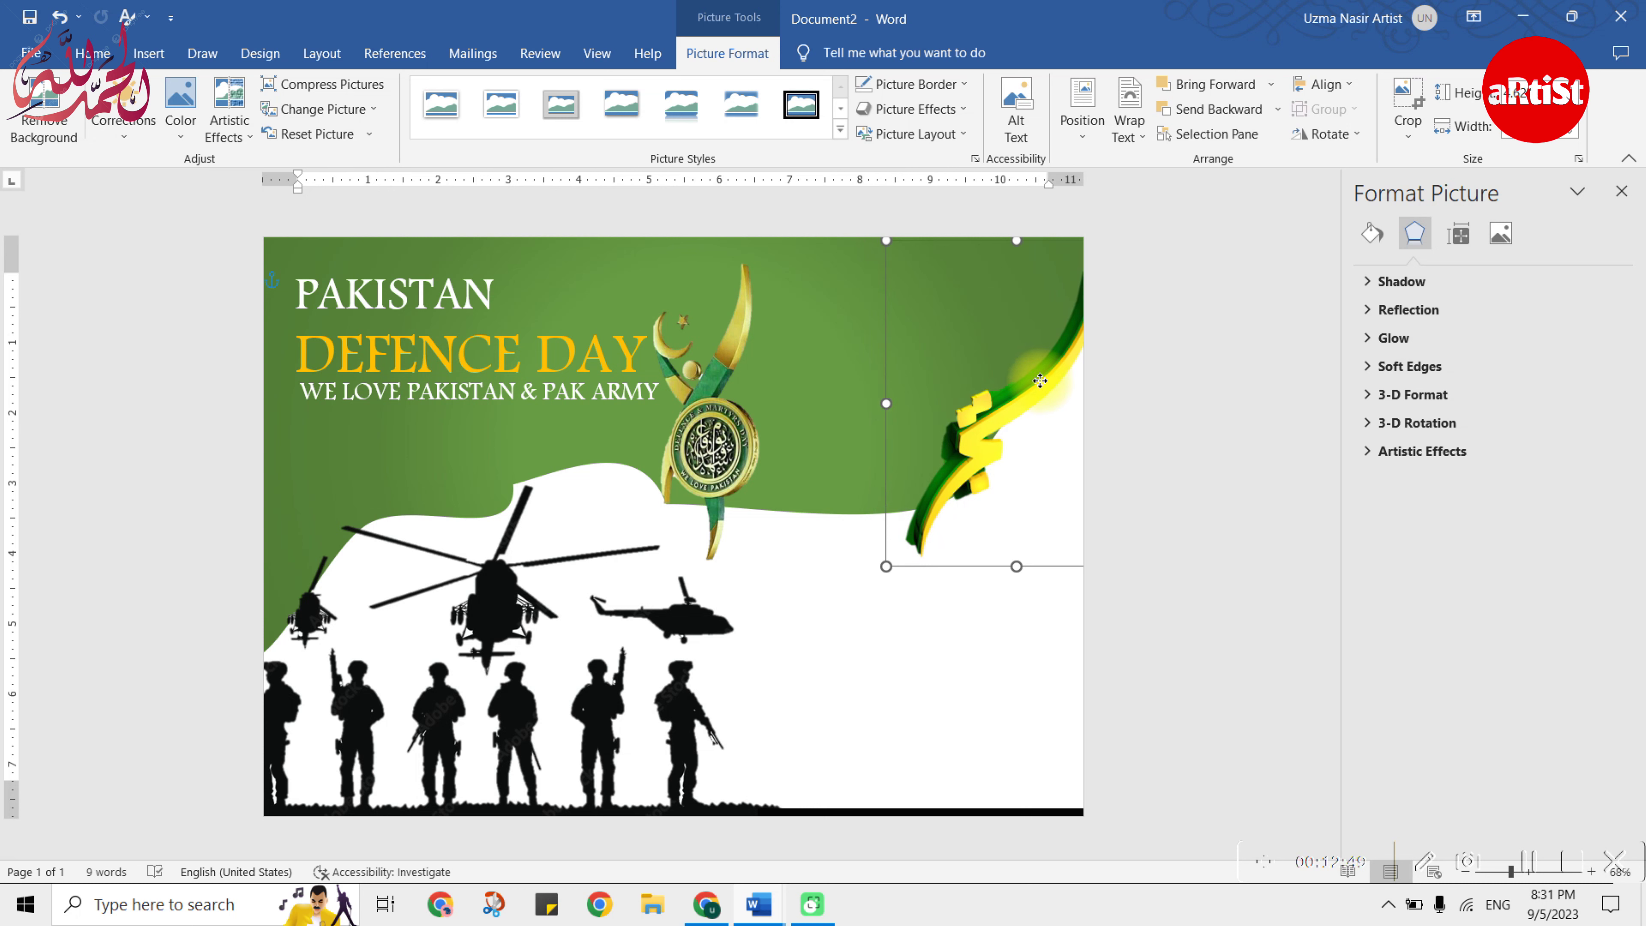
{"action": "left_click_drag", "start_coordinate": [887, 568], "coordinate": [858, 556]}
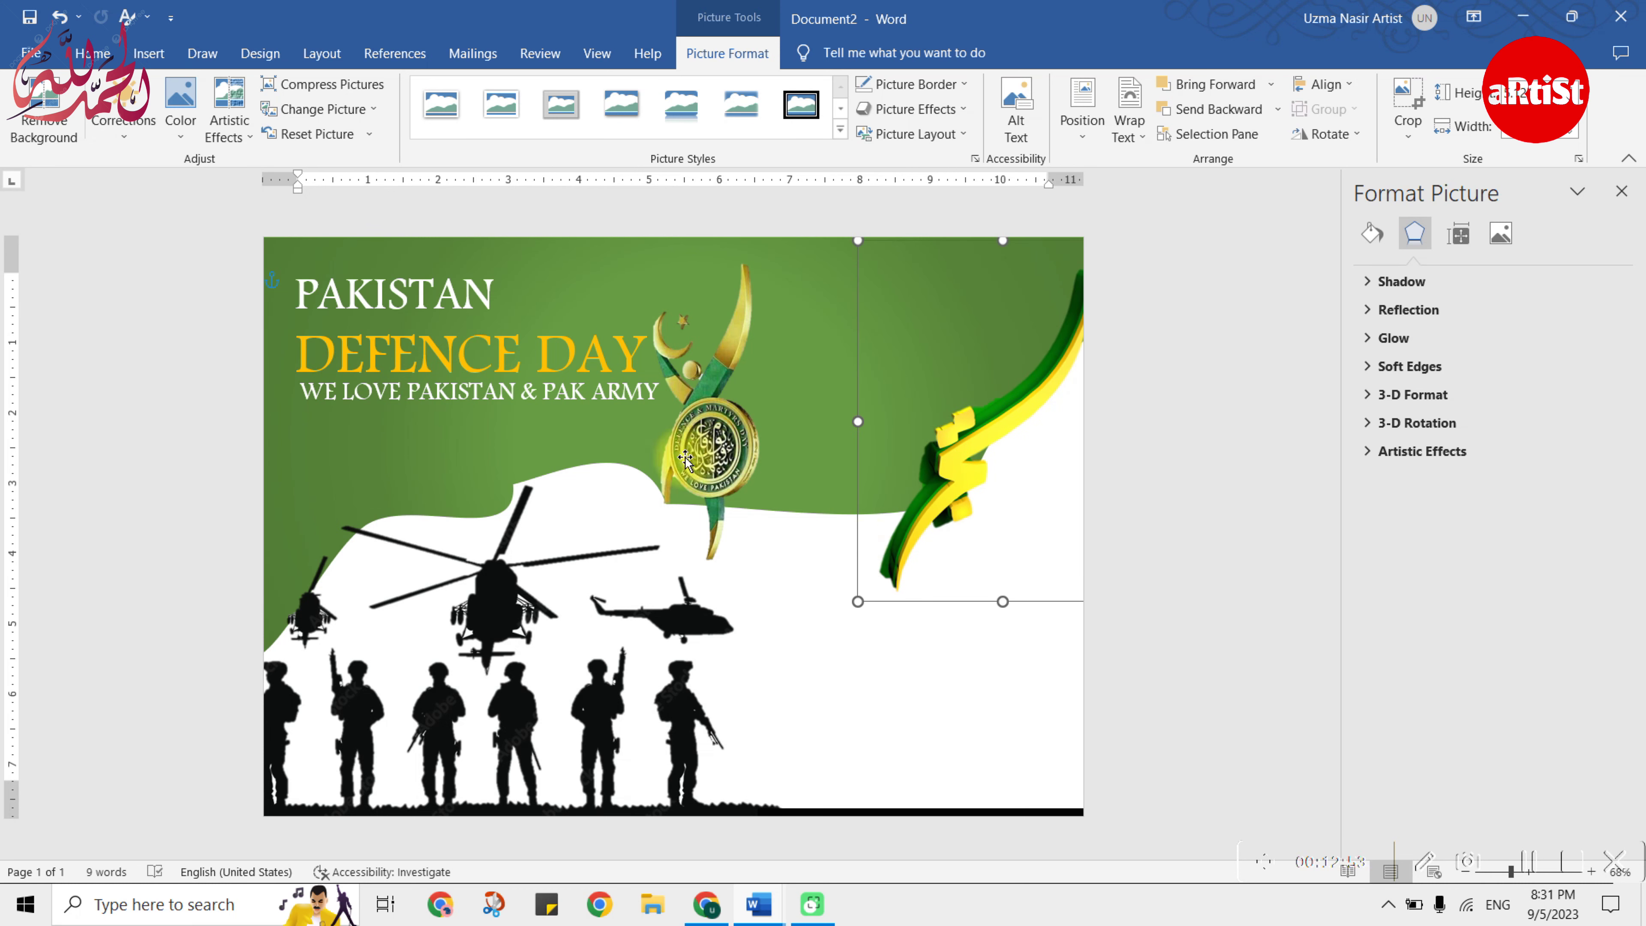
{"action": "left_click_drag", "start_coordinate": [690, 457], "coordinate": [925, 350]}
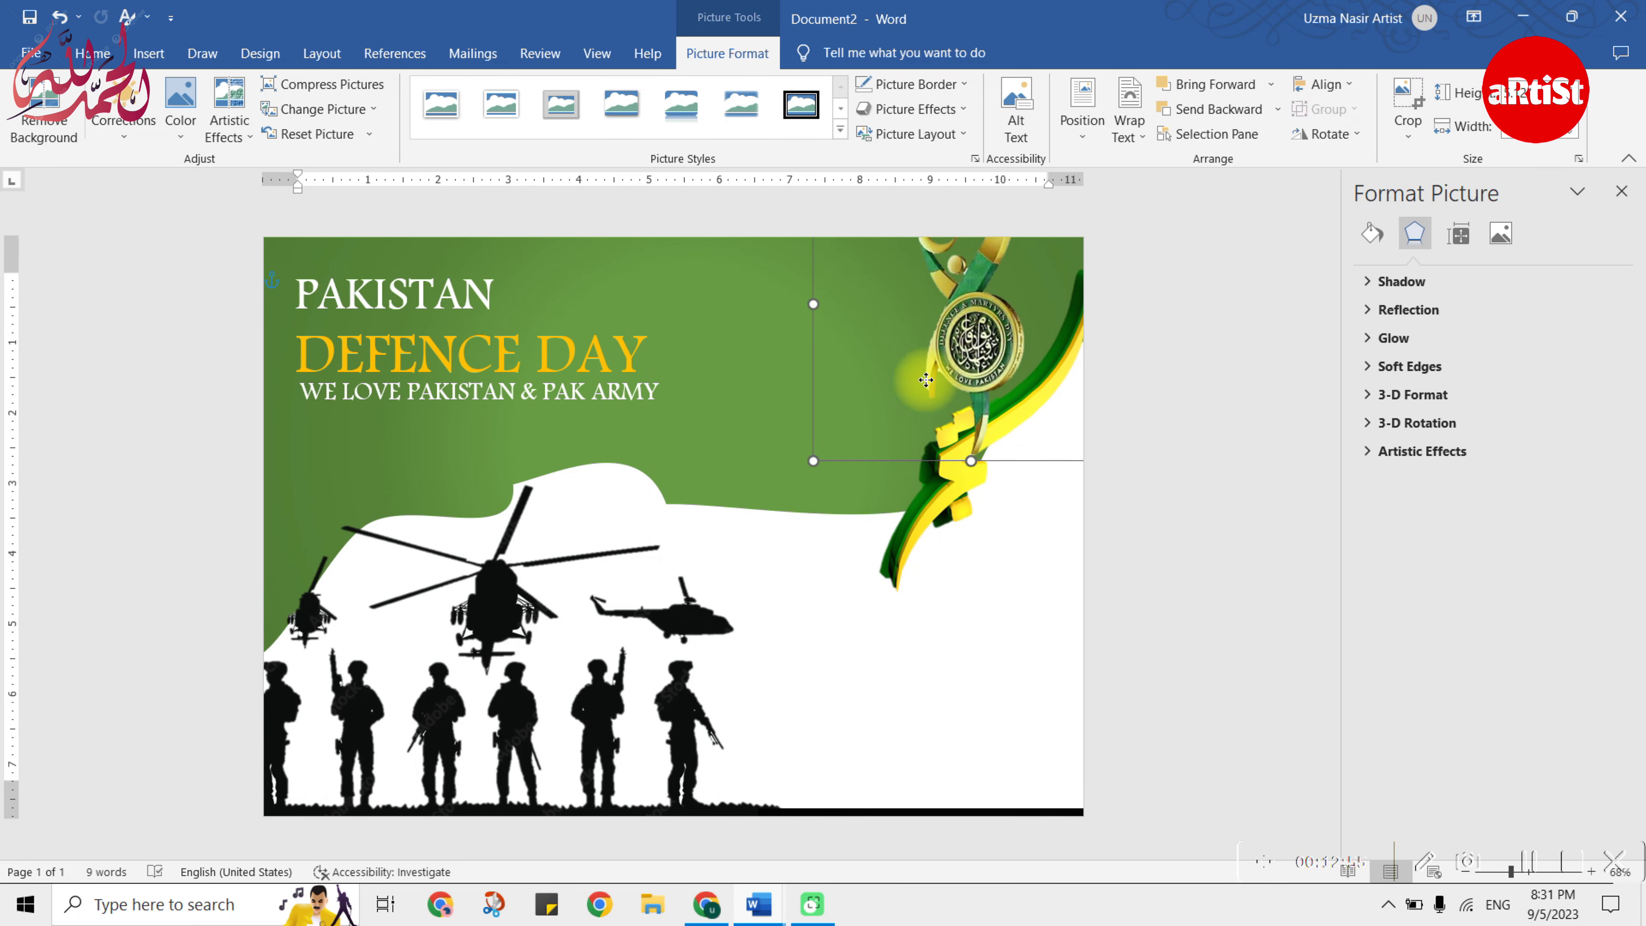
{"action": "left_click_drag", "start_coordinate": [925, 350], "coordinate": [834, 474]}
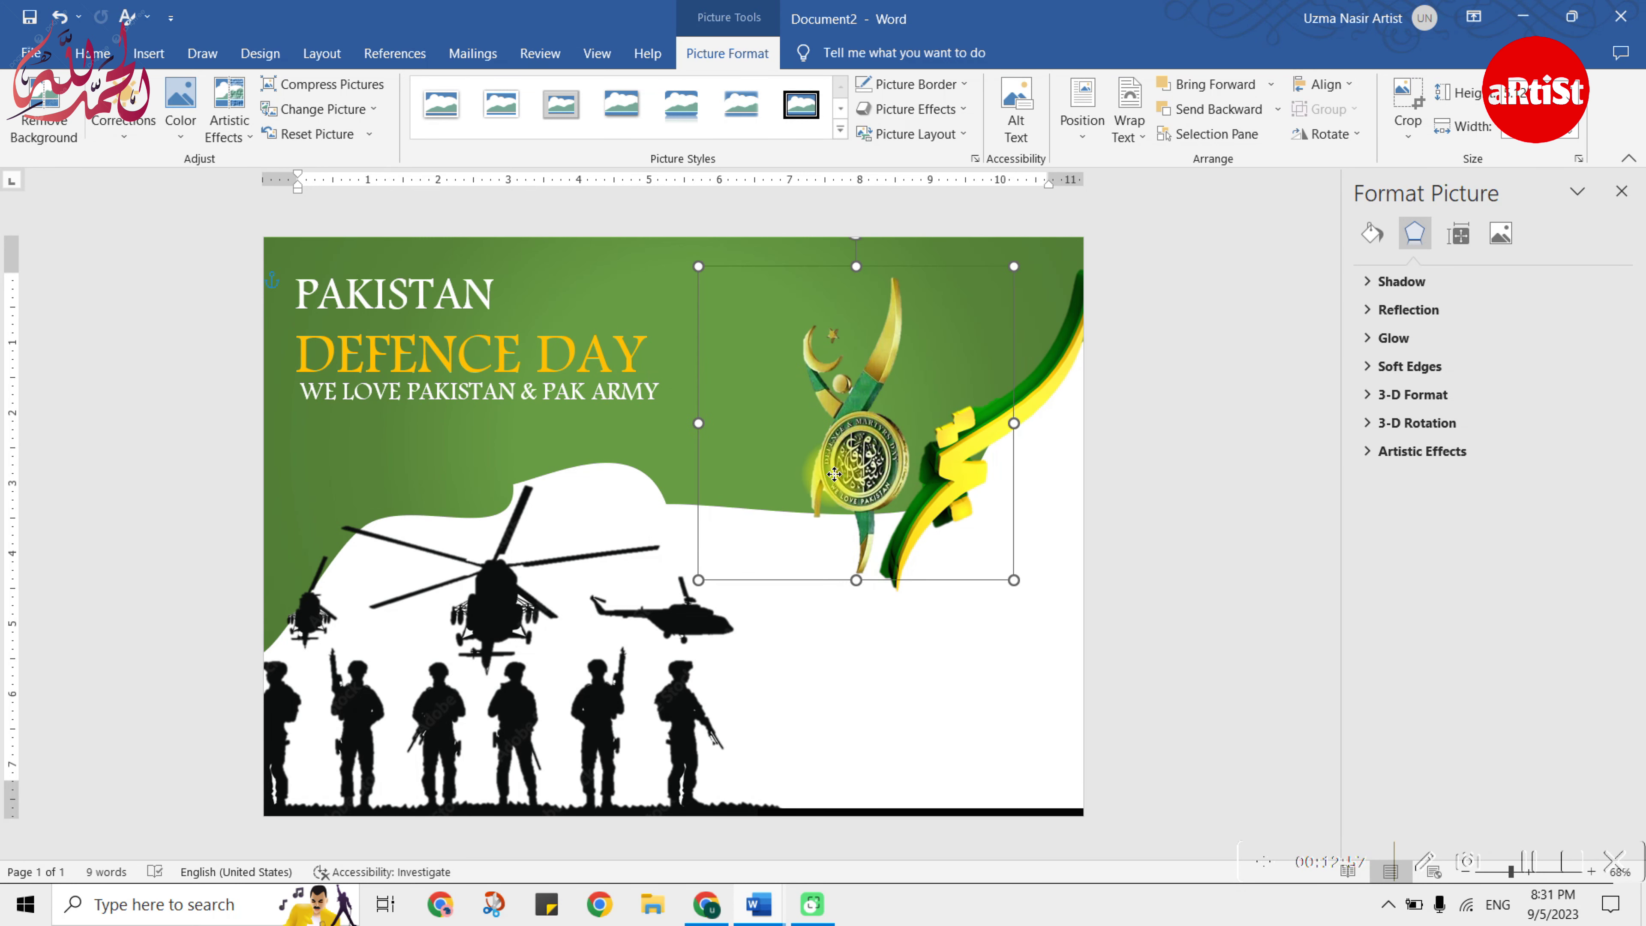
{"action": "left_click", "coordinate": [1221, 433]}
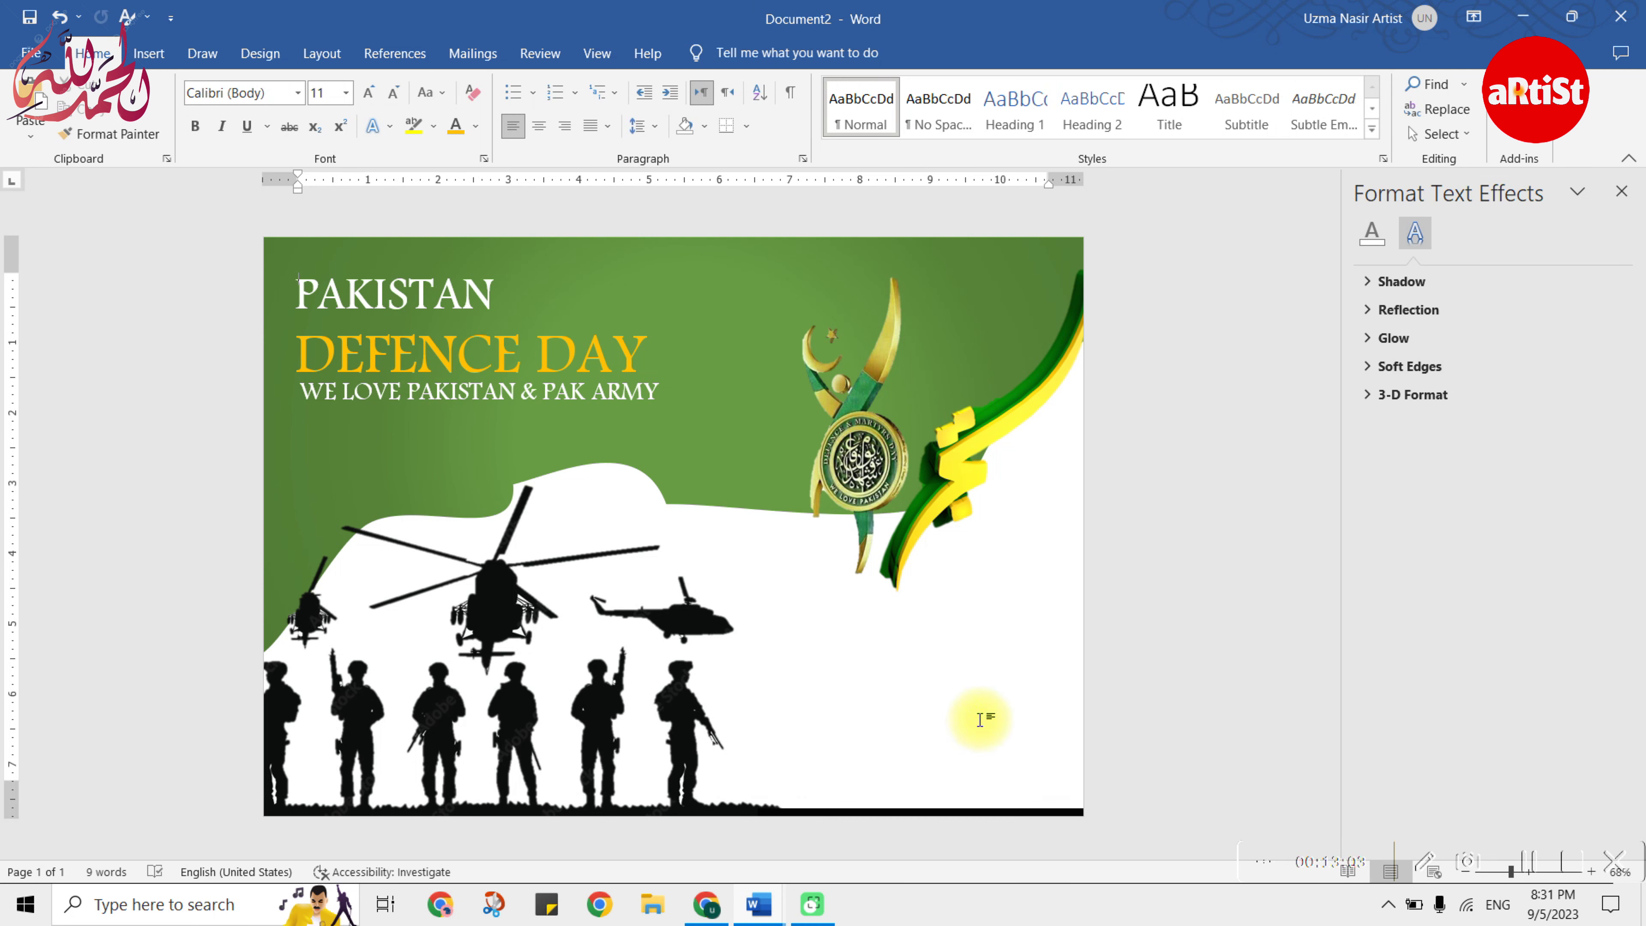
- Attempt to save the poster, dismiss the save prompt, and go to the browser
{"action": "key", "text": "ctrl+s"}
{"action": "left_click", "coordinate": [1002, 569]}
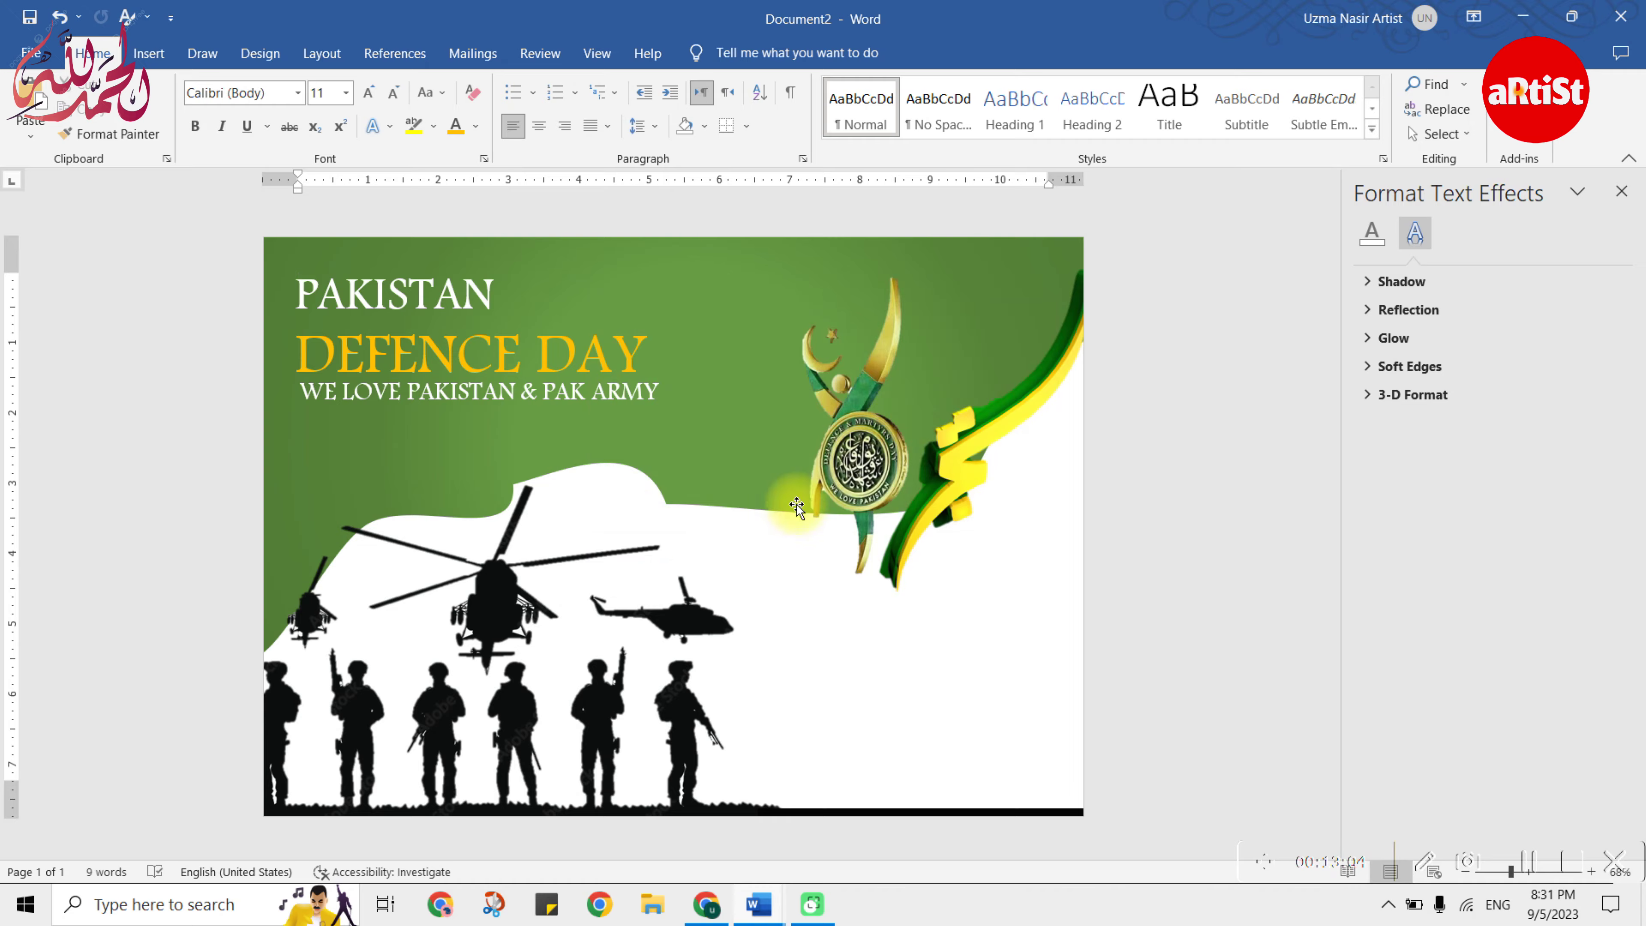
{"action": "key", "text": "alt+Tab"}
- Copy the 6 September 1965 green 3D map image with the large 6, then return to Word
{"action": "scroll", "coordinate": [720, 509], "scroll_direction": "down", "scroll_amount": 5}
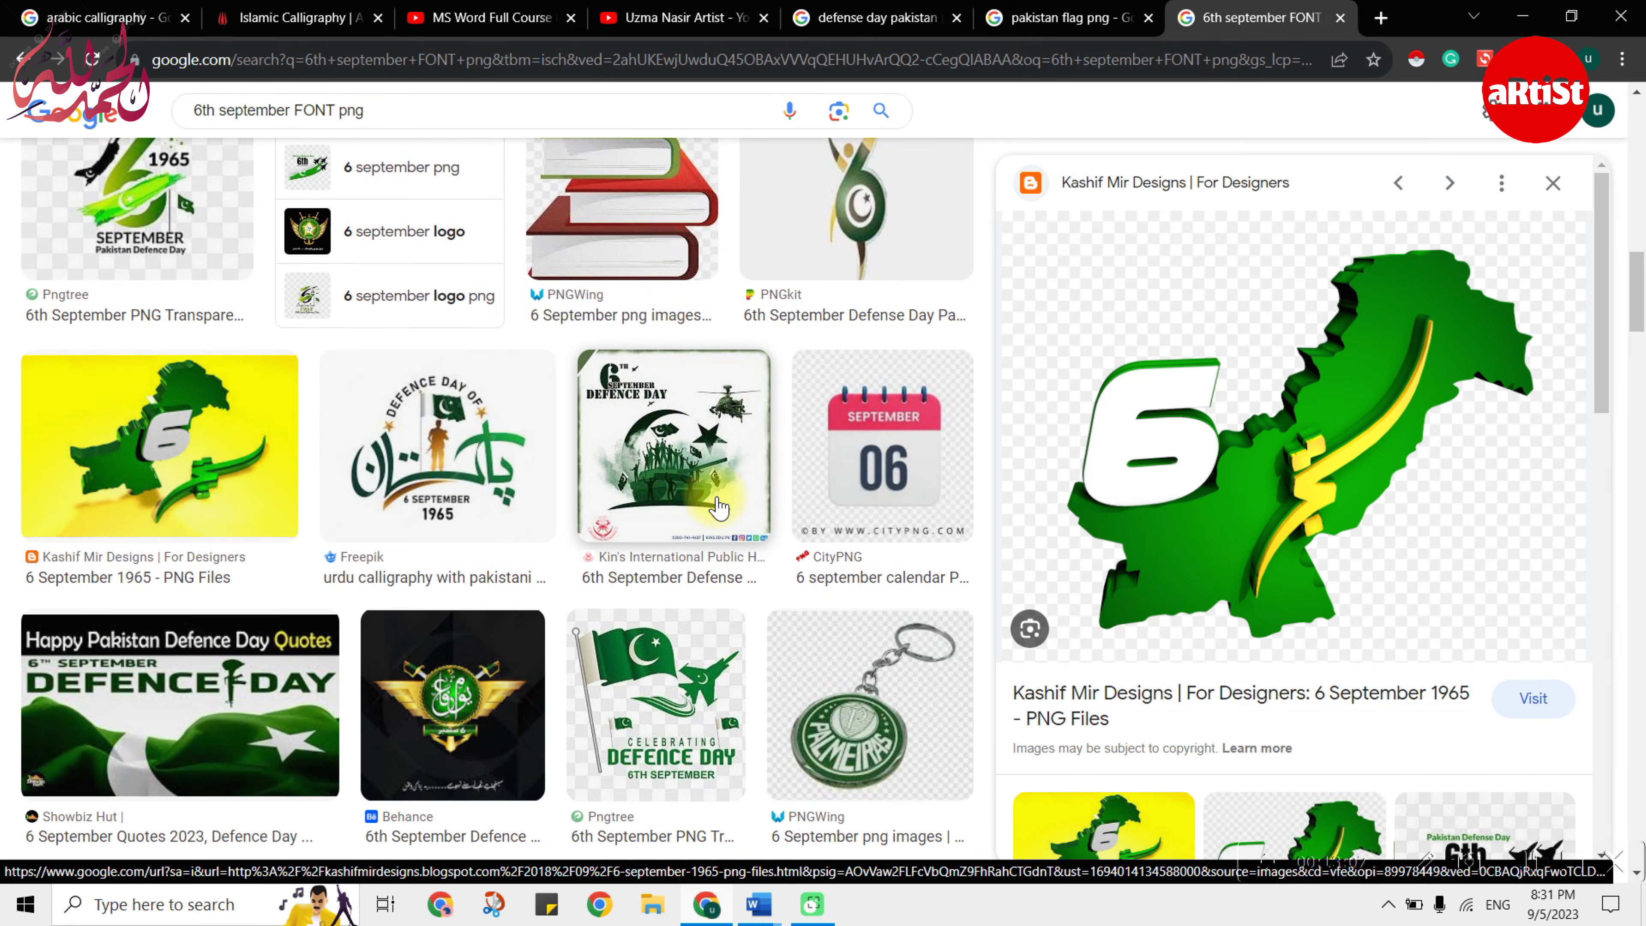
{"action": "scroll", "coordinate": [719, 508], "scroll_direction": "down", "scroll_amount": 3}
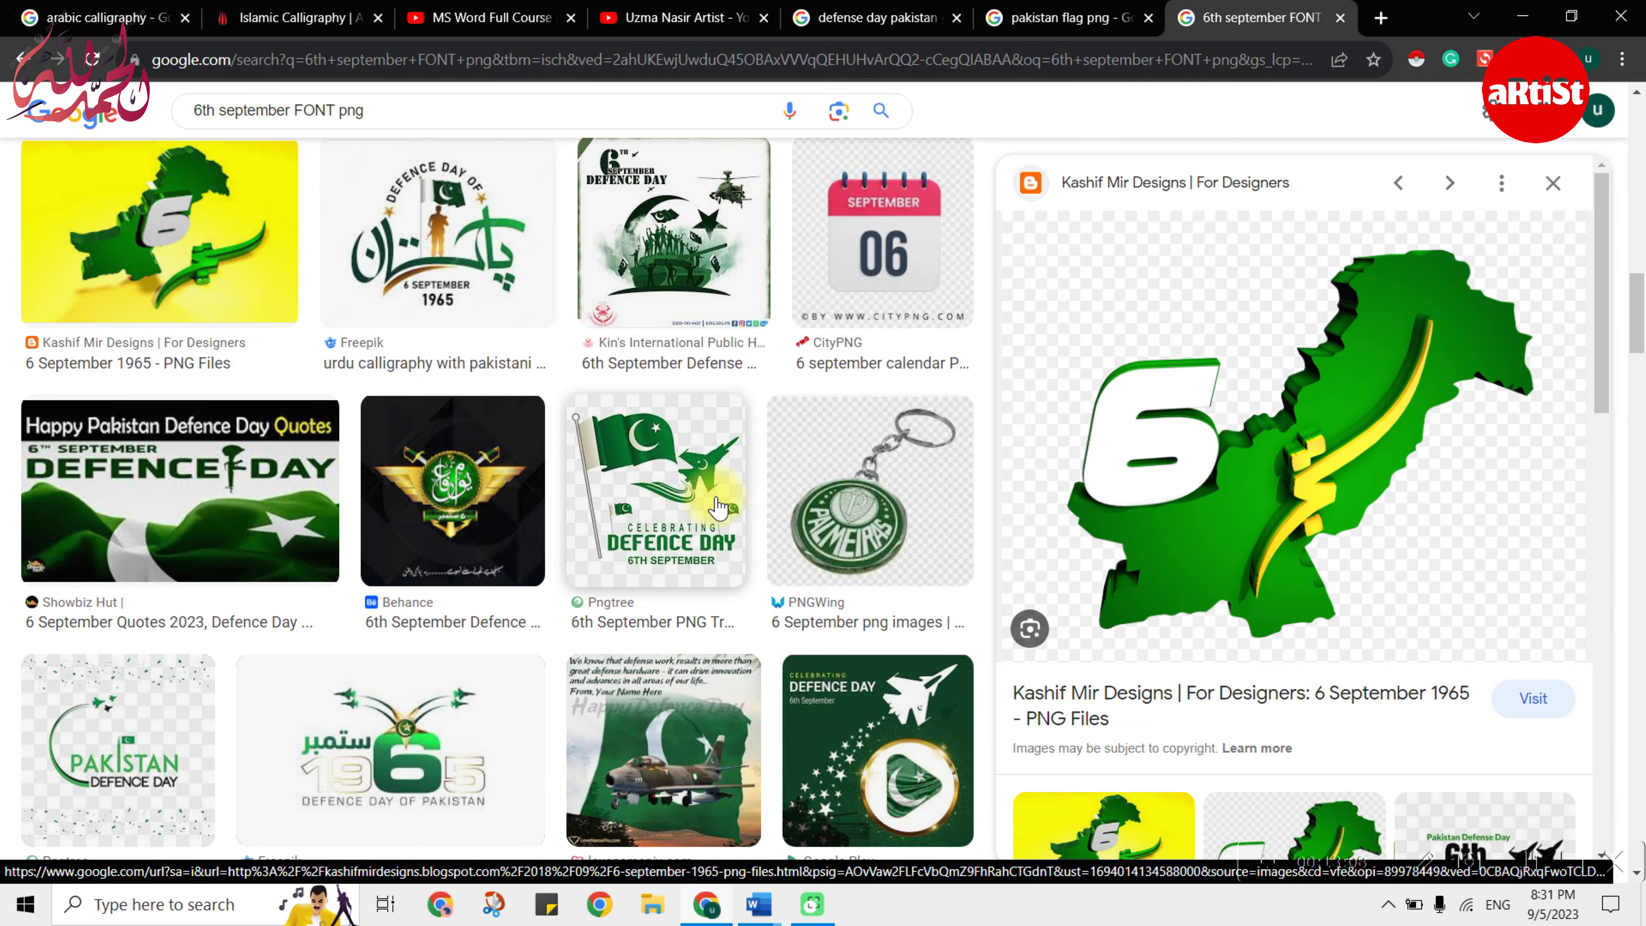
{"action": "left_click", "coordinate": [291, 204]}
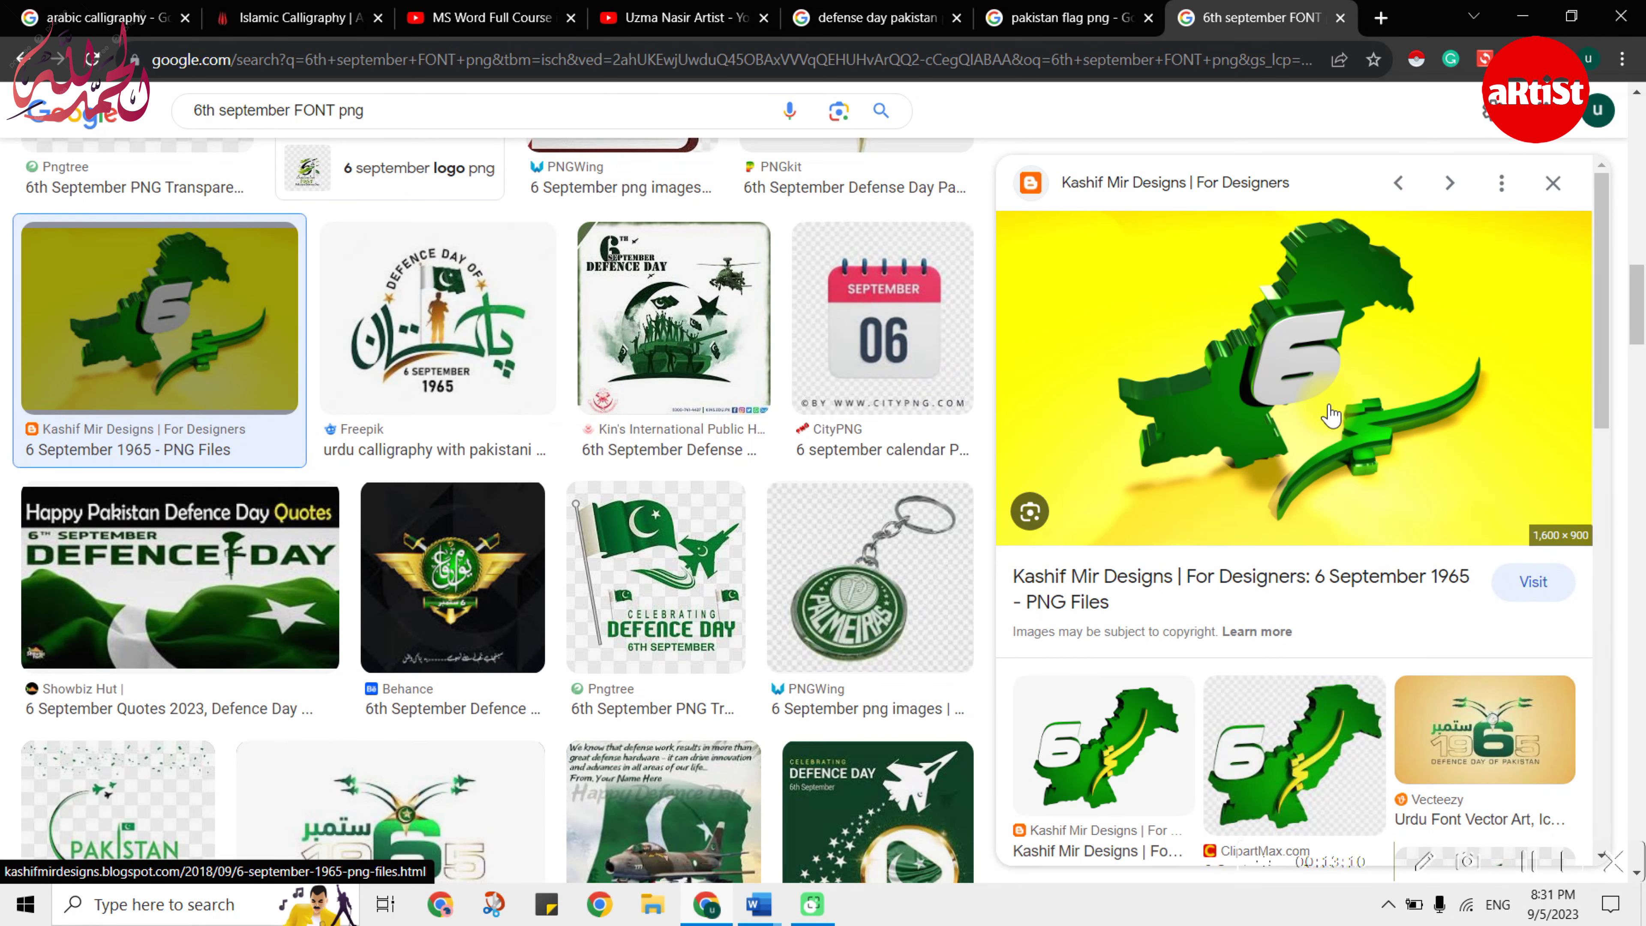
{"action": "scroll", "coordinate": [1338, 412], "scroll_direction": "down", "scroll_amount": 5}
{"action": "scroll", "coordinate": [1338, 412], "scroll_direction": "down", "scroll_amount": 3}
{"action": "scroll", "coordinate": [1338, 412], "scroll_direction": "down", "scroll_amount": 3}
{"action": "scroll", "coordinate": [1338, 412], "scroll_direction": "down", "scroll_amount": 3}
{"action": "scroll", "coordinate": [1338, 412], "scroll_direction": "up", "scroll_amount": 10}
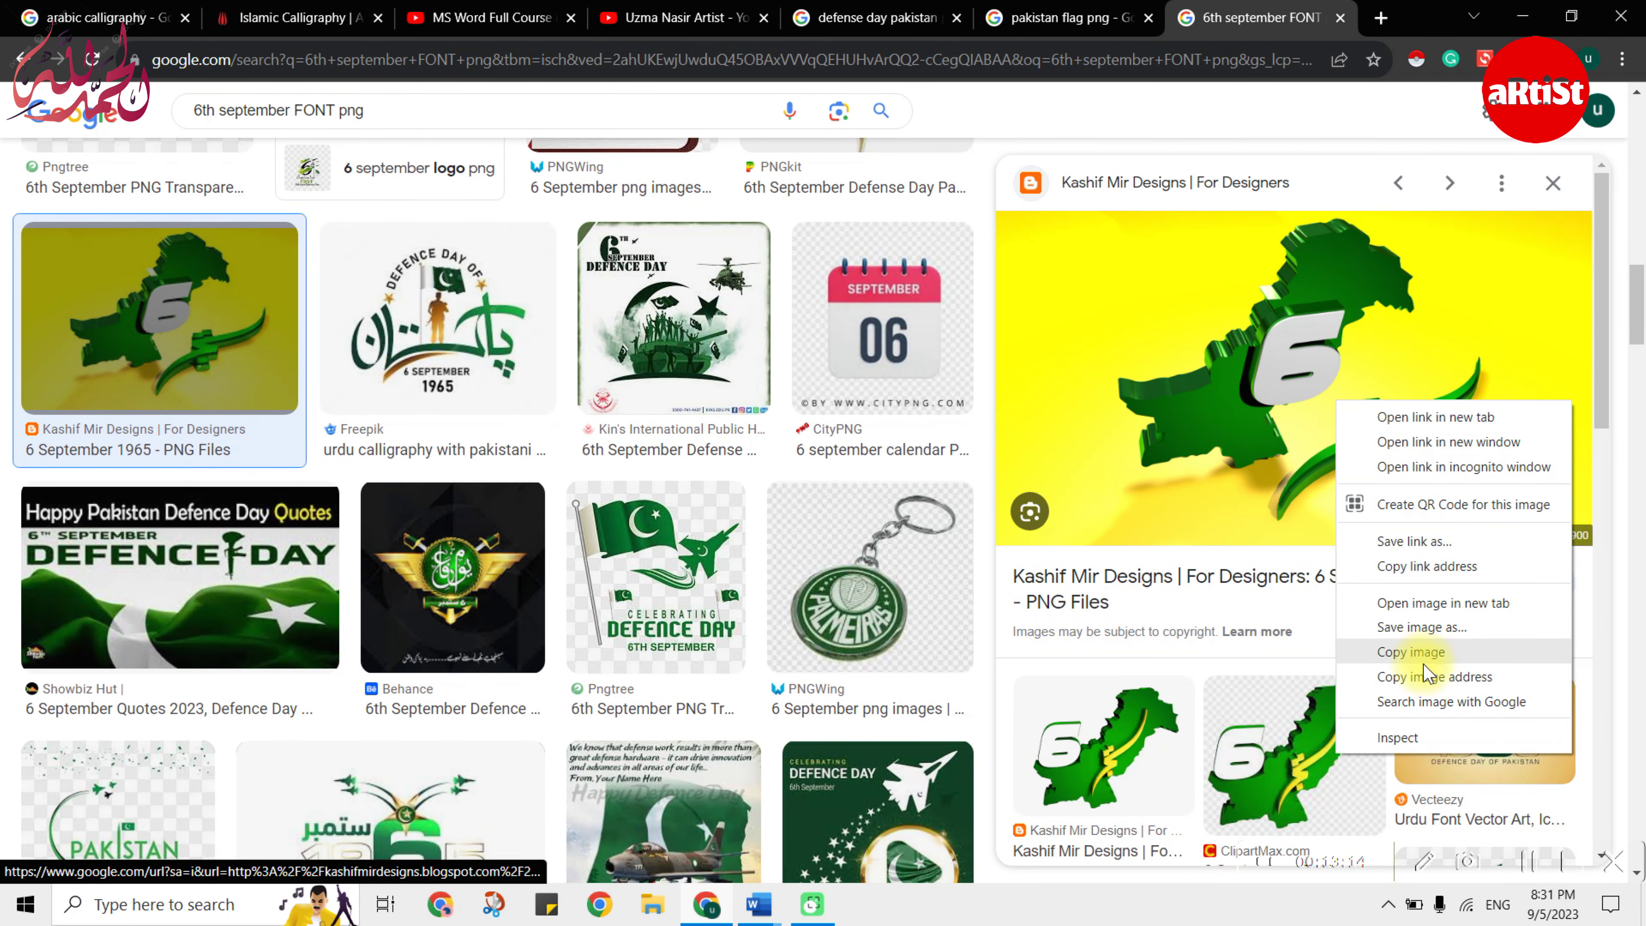
{"action": "left_click", "coordinate": [1411, 651]}
{"action": "key", "text": "alt+Tab"}
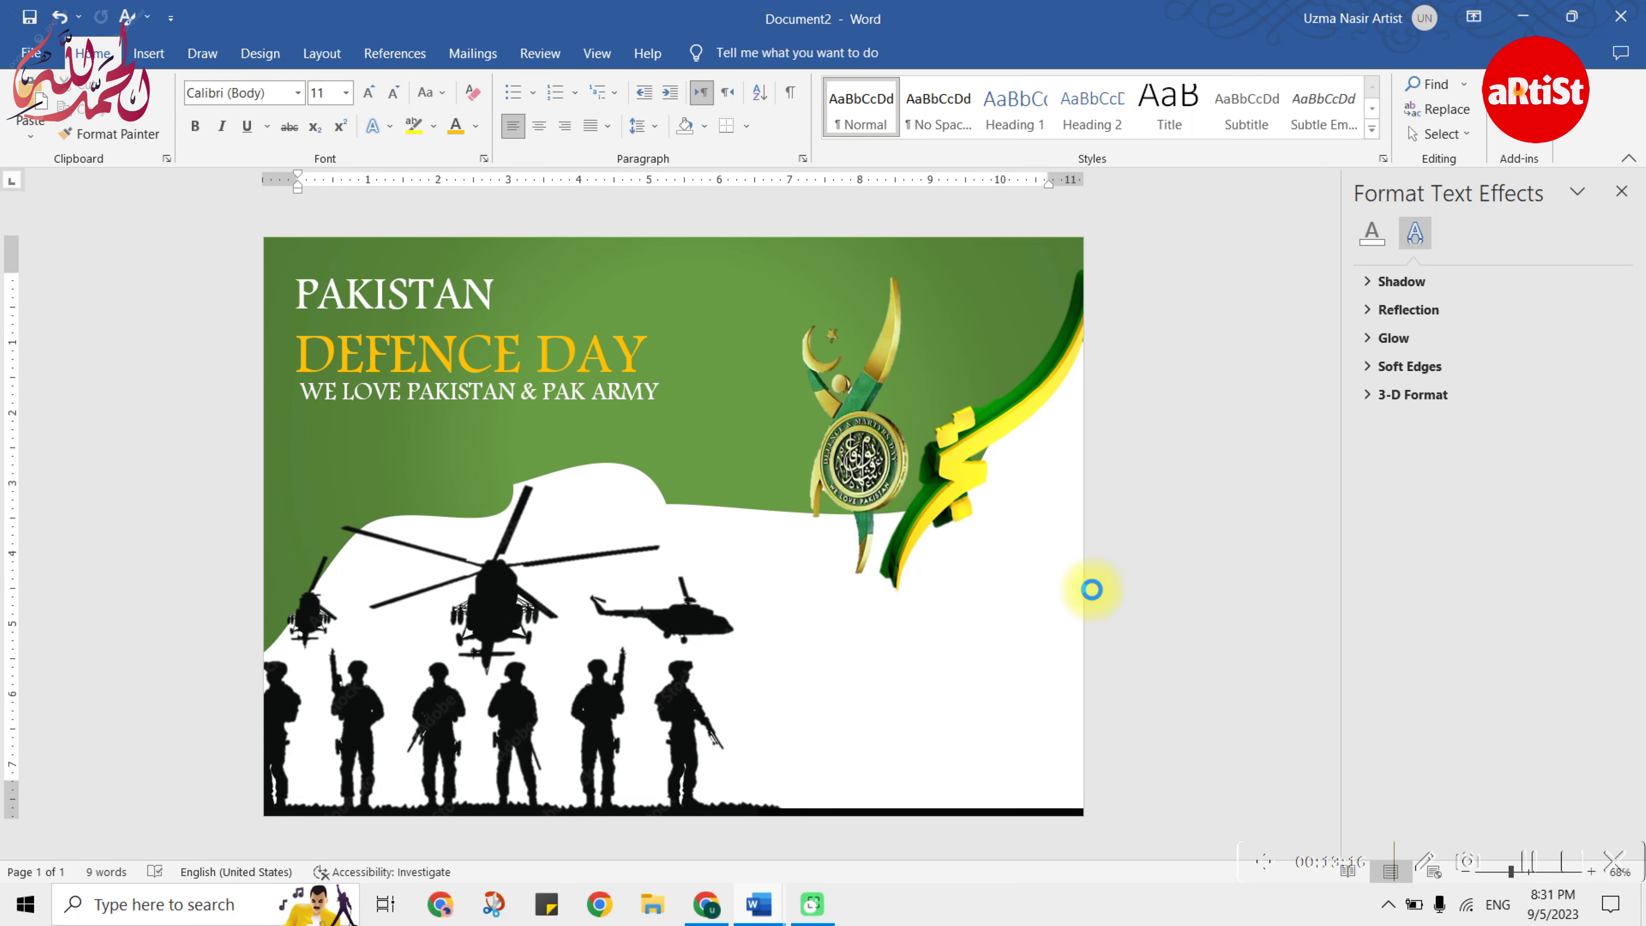
- Paste the yellow 3D Pakistan map picture, set it In Front of Text, and start Remove Background
{"action": "key", "text": "ctrl+v"}
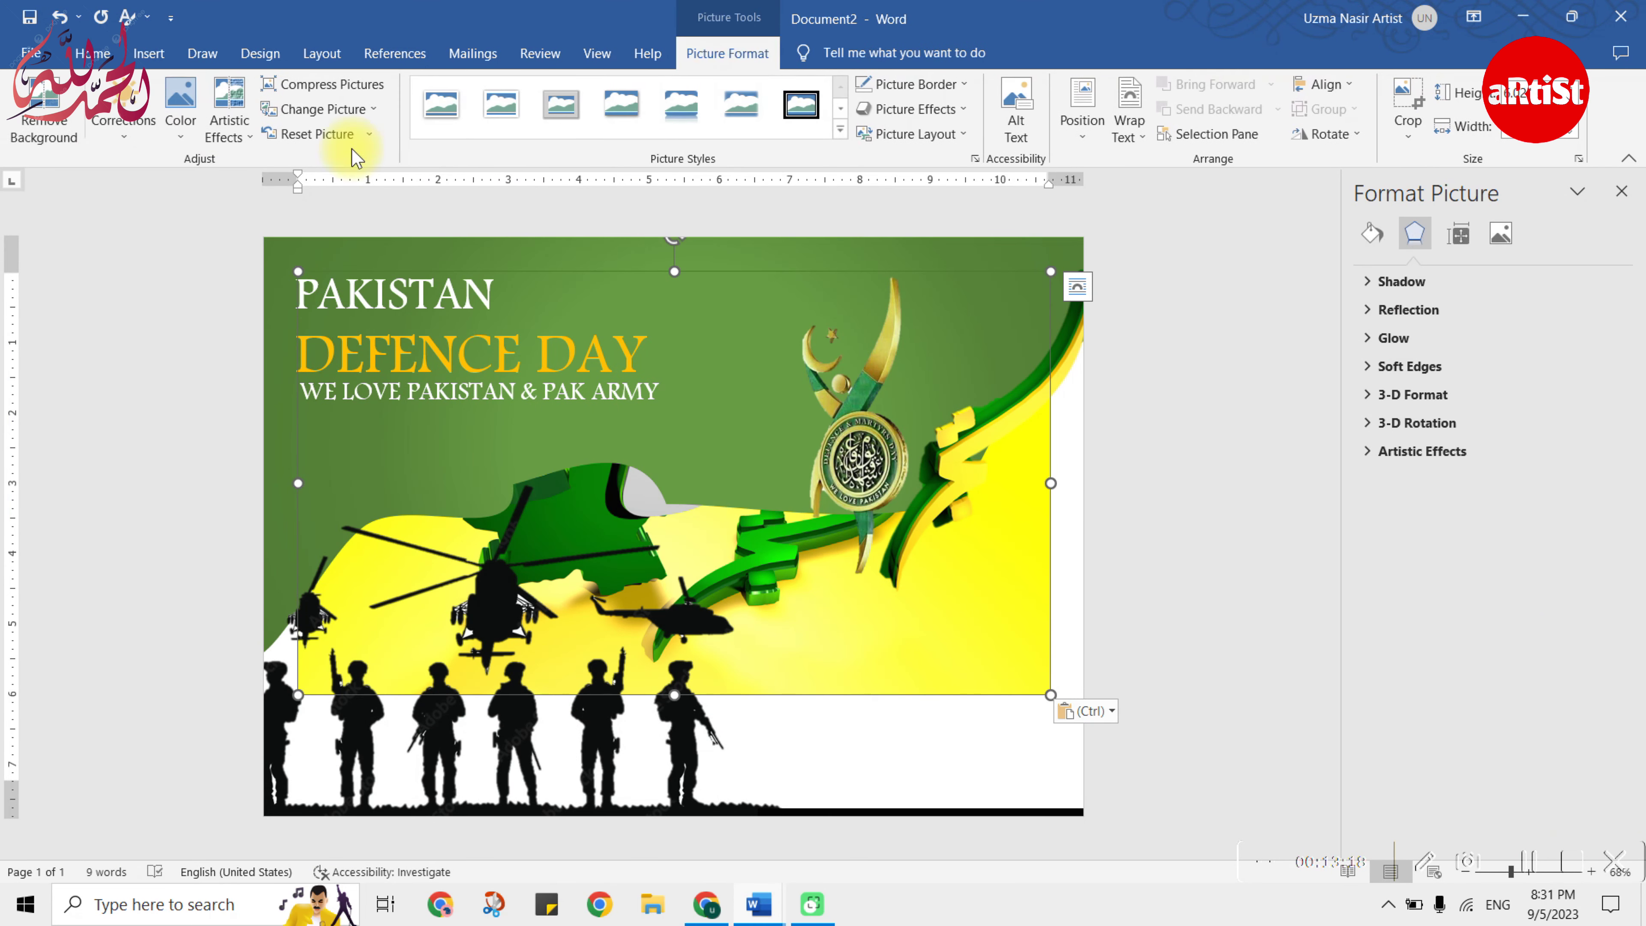
{"action": "left_click", "coordinate": [1129, 128]}
{"action": "left_click", "coordinate": [1159, 308]}
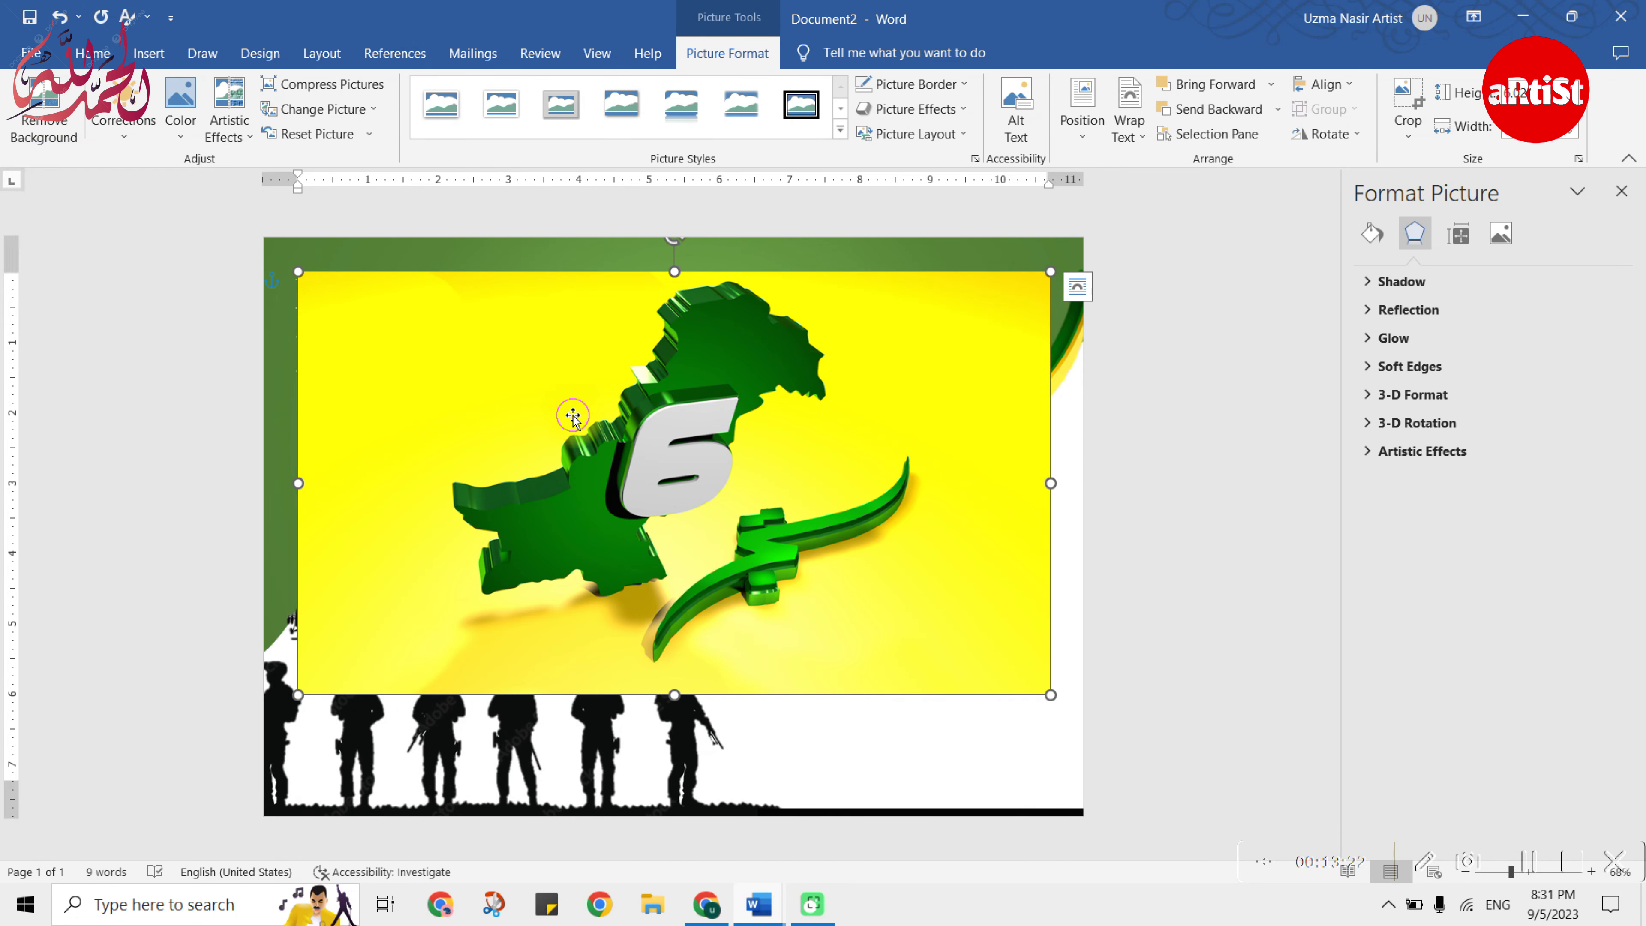
{"action": "left_click", "coordinate": [42, 104]}
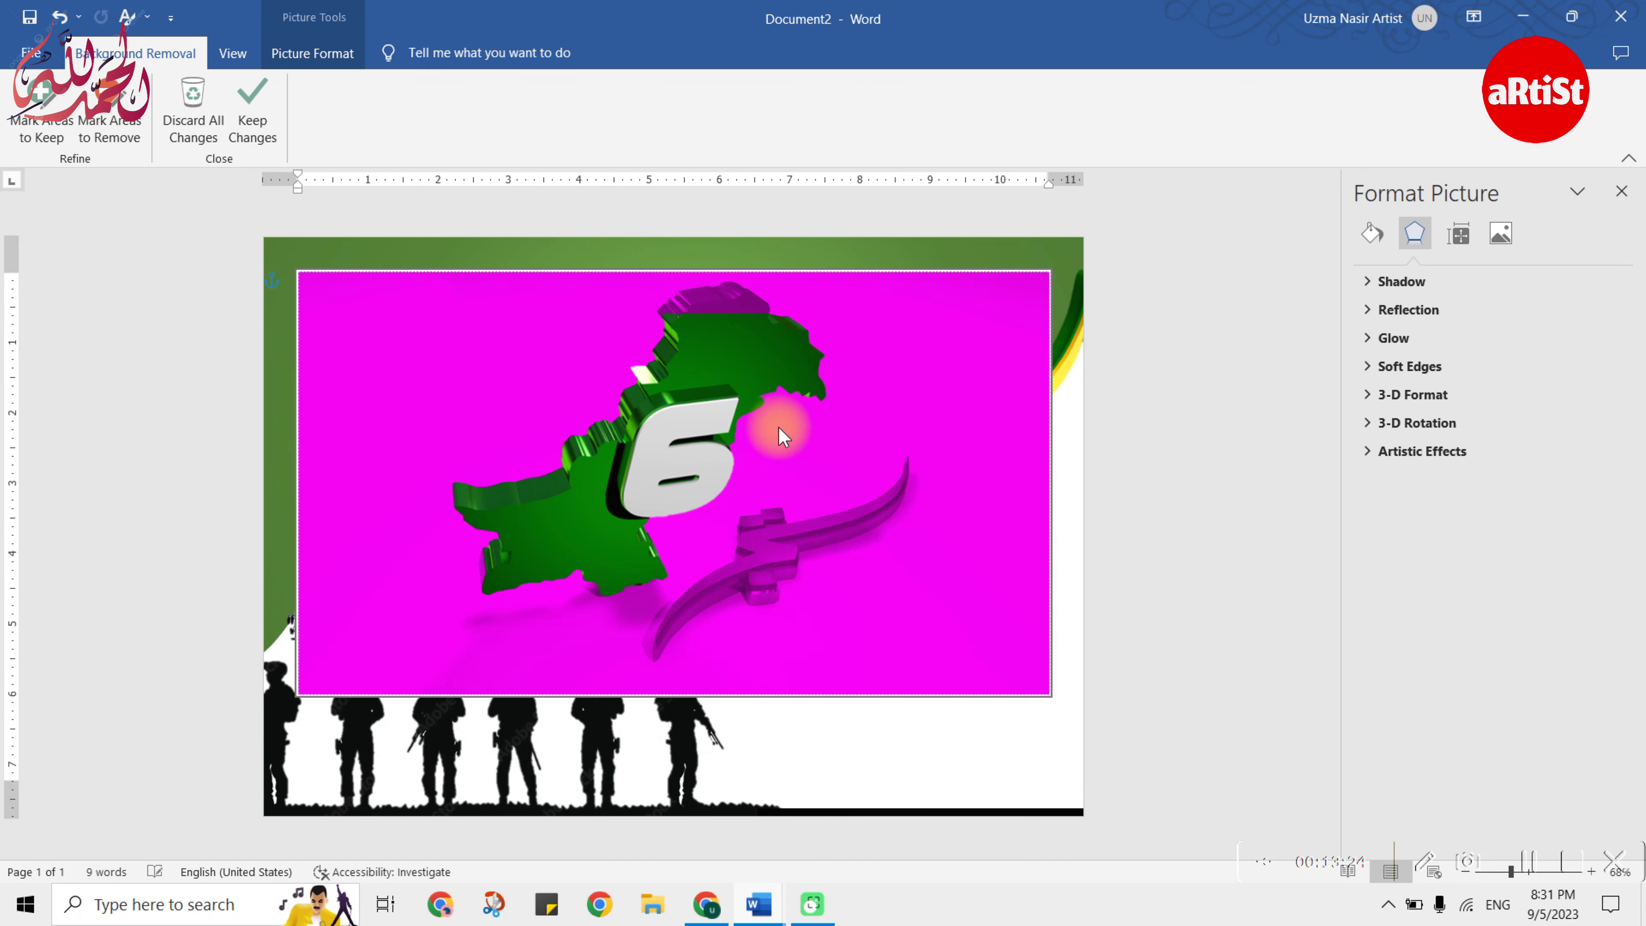
- Mark the yellow map and the large 6 as areas to remove
{"action": "left_click", "coordinate": [109, 128]}
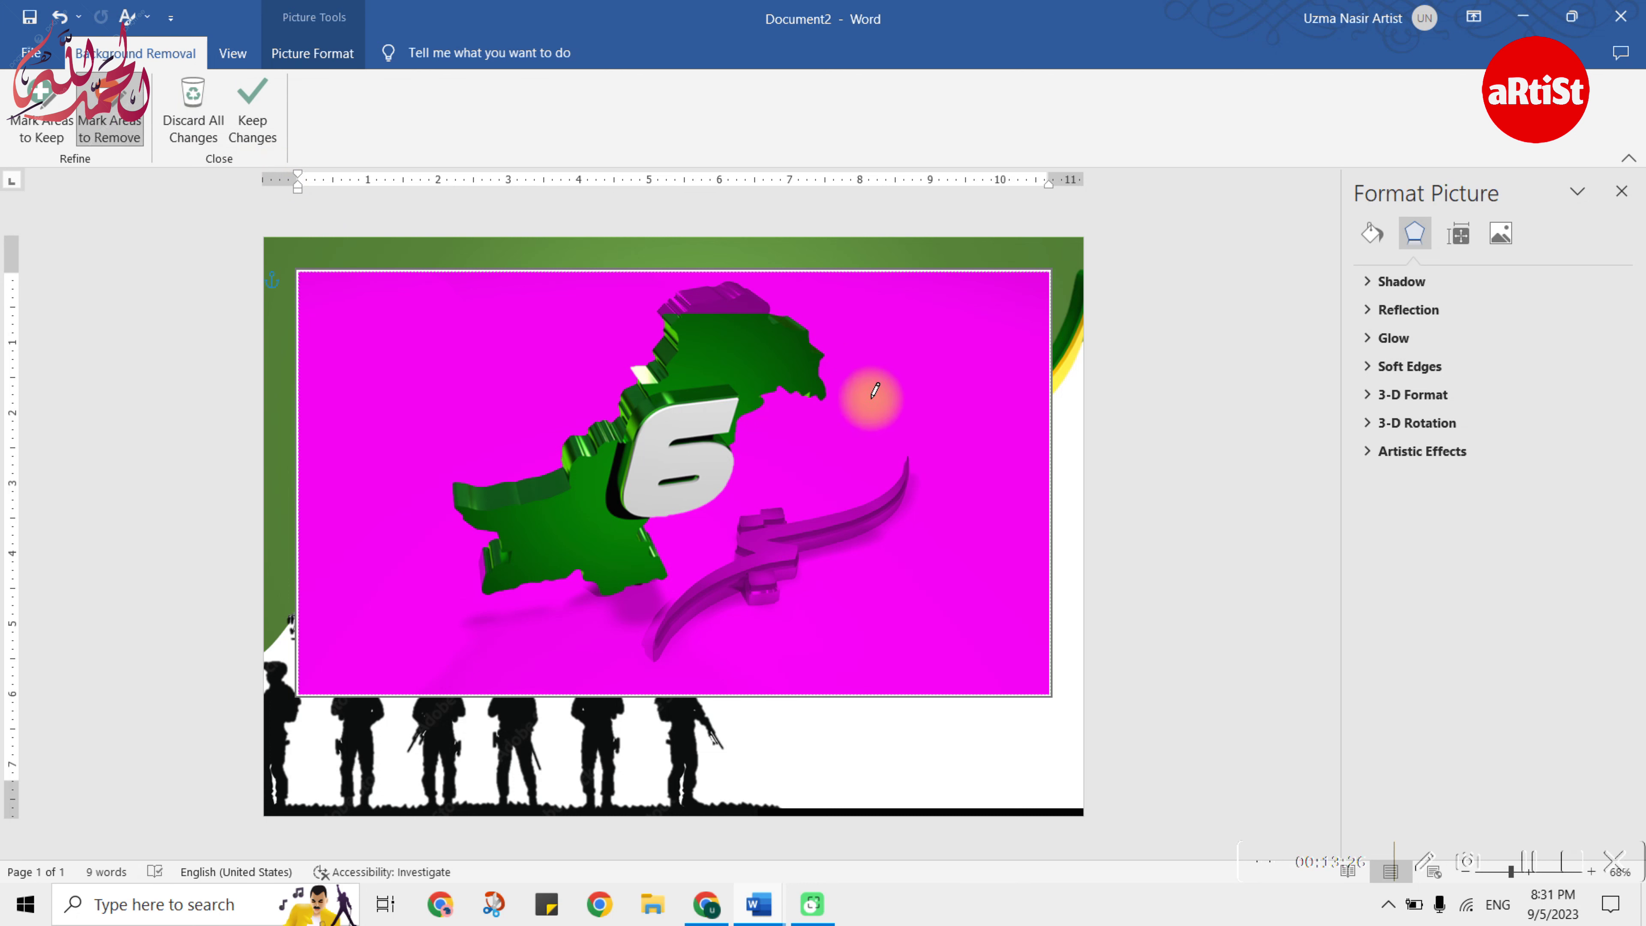
{"action": "left_click_drag", "start_coordinate": [732, 406], "coordinate": [446, 595]}
{"action": "left_click_drag", "start_coordinate": [815, 323], "coordinate": [357, 563]}
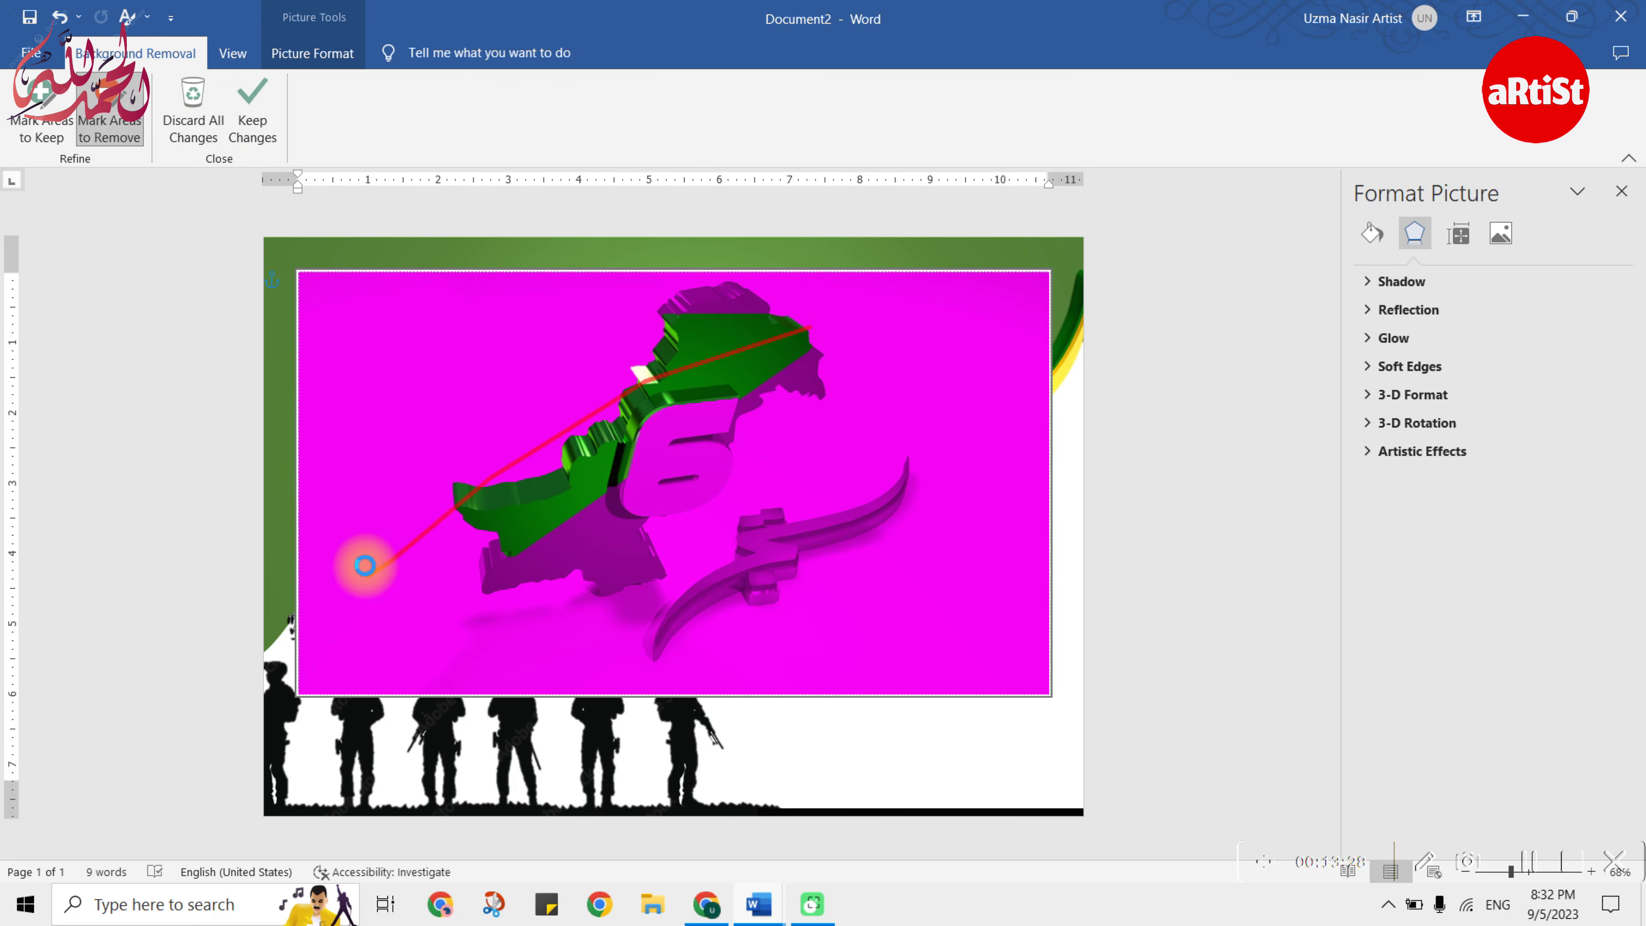
{"action": "left_click_drag", "start_coordinate": [558, 564], "coordinate": [831, 358]}
{"action": "left_click_drag", "start_coordinate": [554, 374], "coordinate": [827, 337]}
{"action": "left_click_drag", "start_coordinate": [645, 418], "coordinate": [507, 544]}
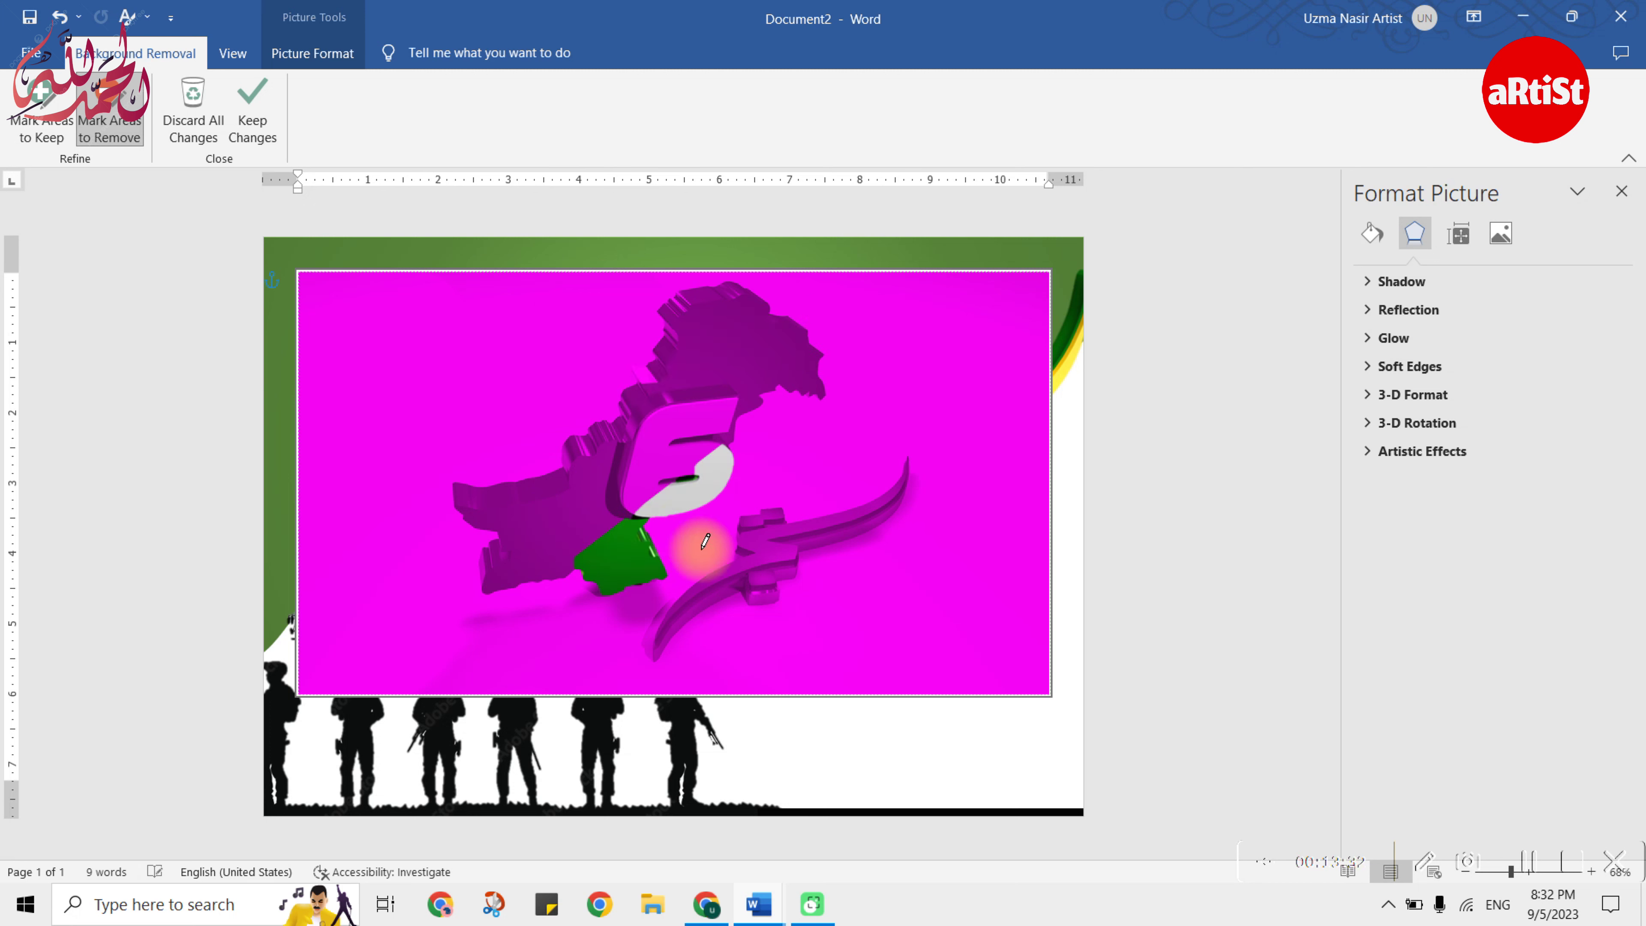
{"action": "left_click_drag", "start_coordinate": [709, 410], "coordinate": [744, 397]}
{"action": "left_click_drag", "start_coordinate": [661, 338], "coordinate": [790, 312]}
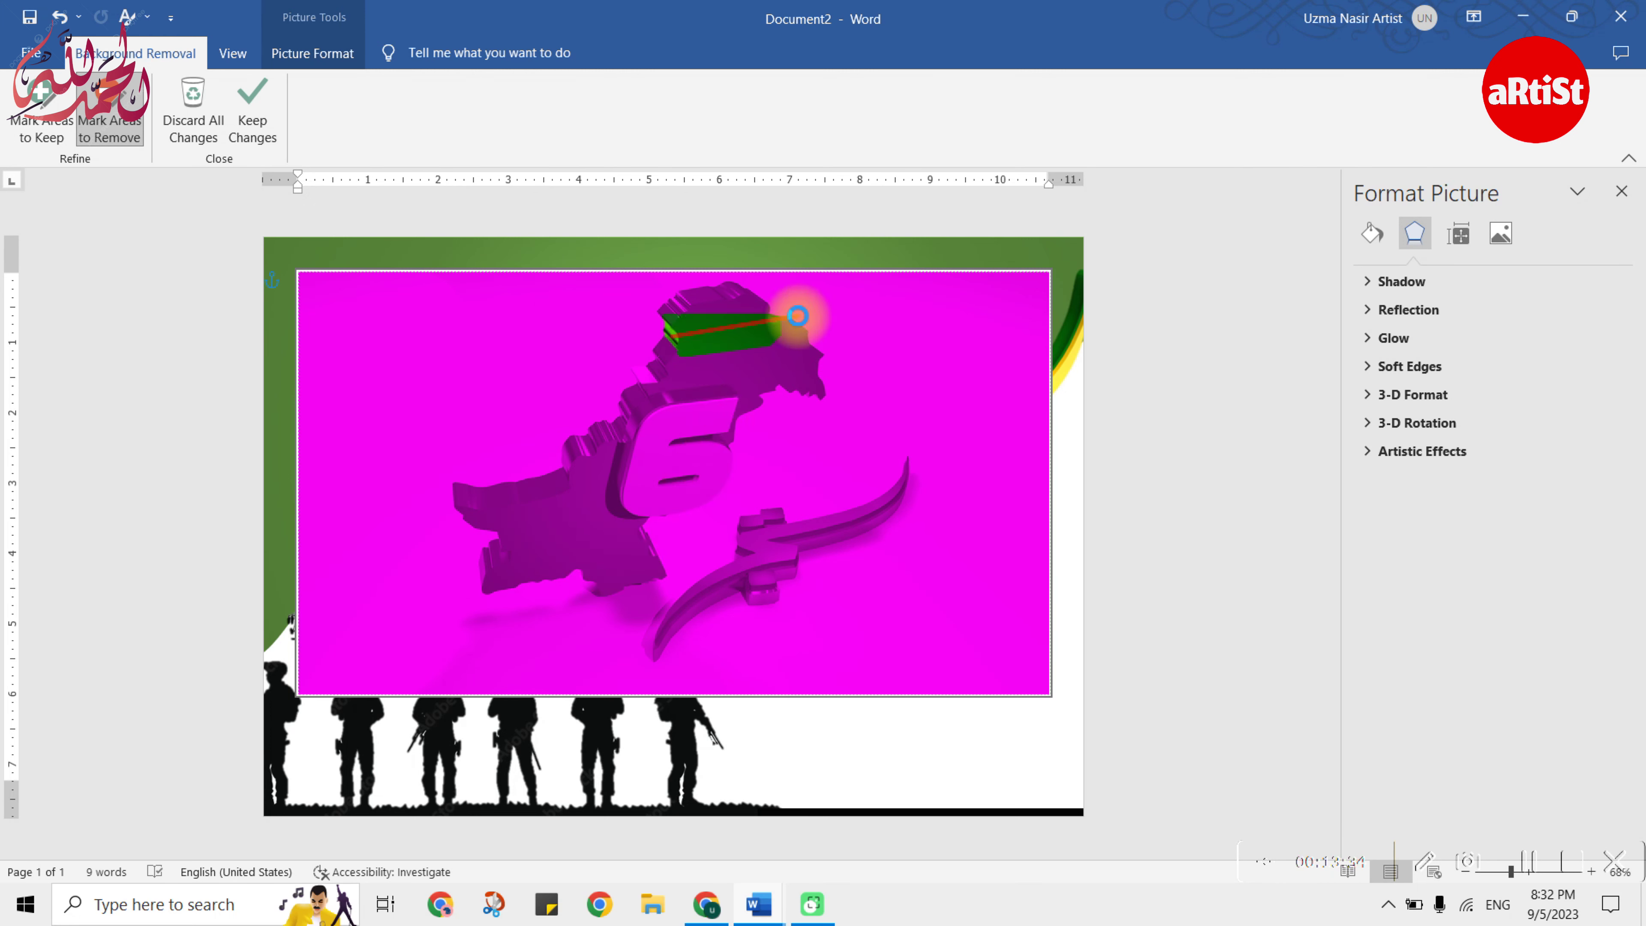
{"action": "left_click_drag", "start_coordinate": [673, 443], "coordinate": [599, 603]}
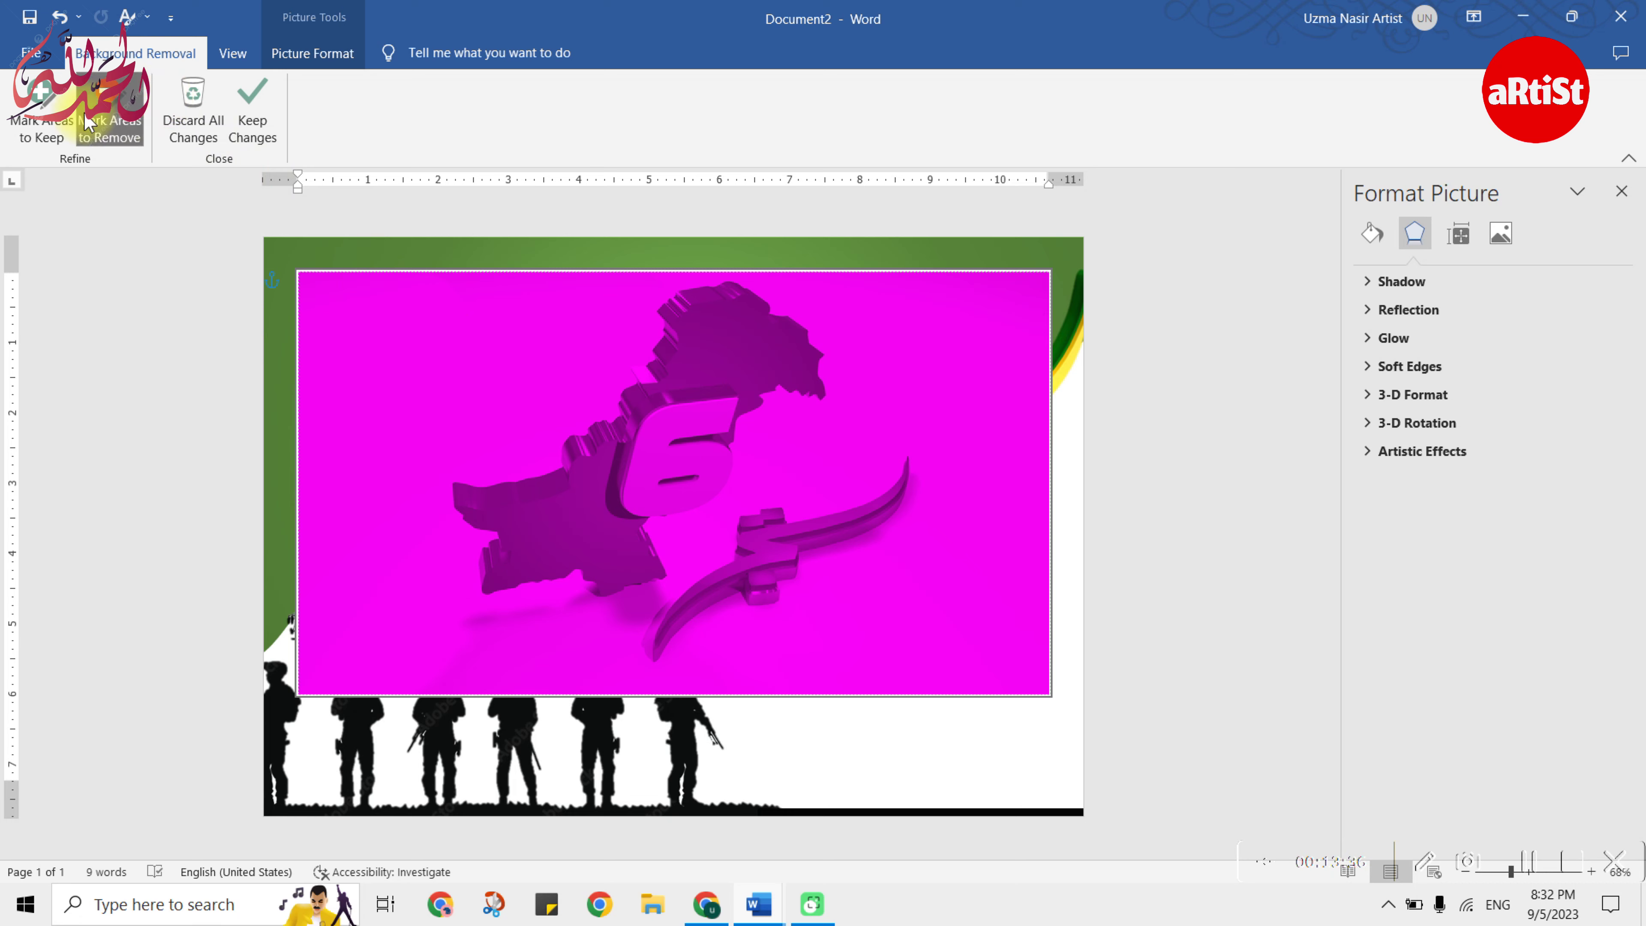
- Mark the green calligraphy curve and its lower block as areas to keep
{"action": "left_click", "coordinate": [41, 110]}
{"action": "scroll", "coordinate": [843, 467], "scroll_direction": "up", "scroll_amount": 4, "text": "ctrl"}
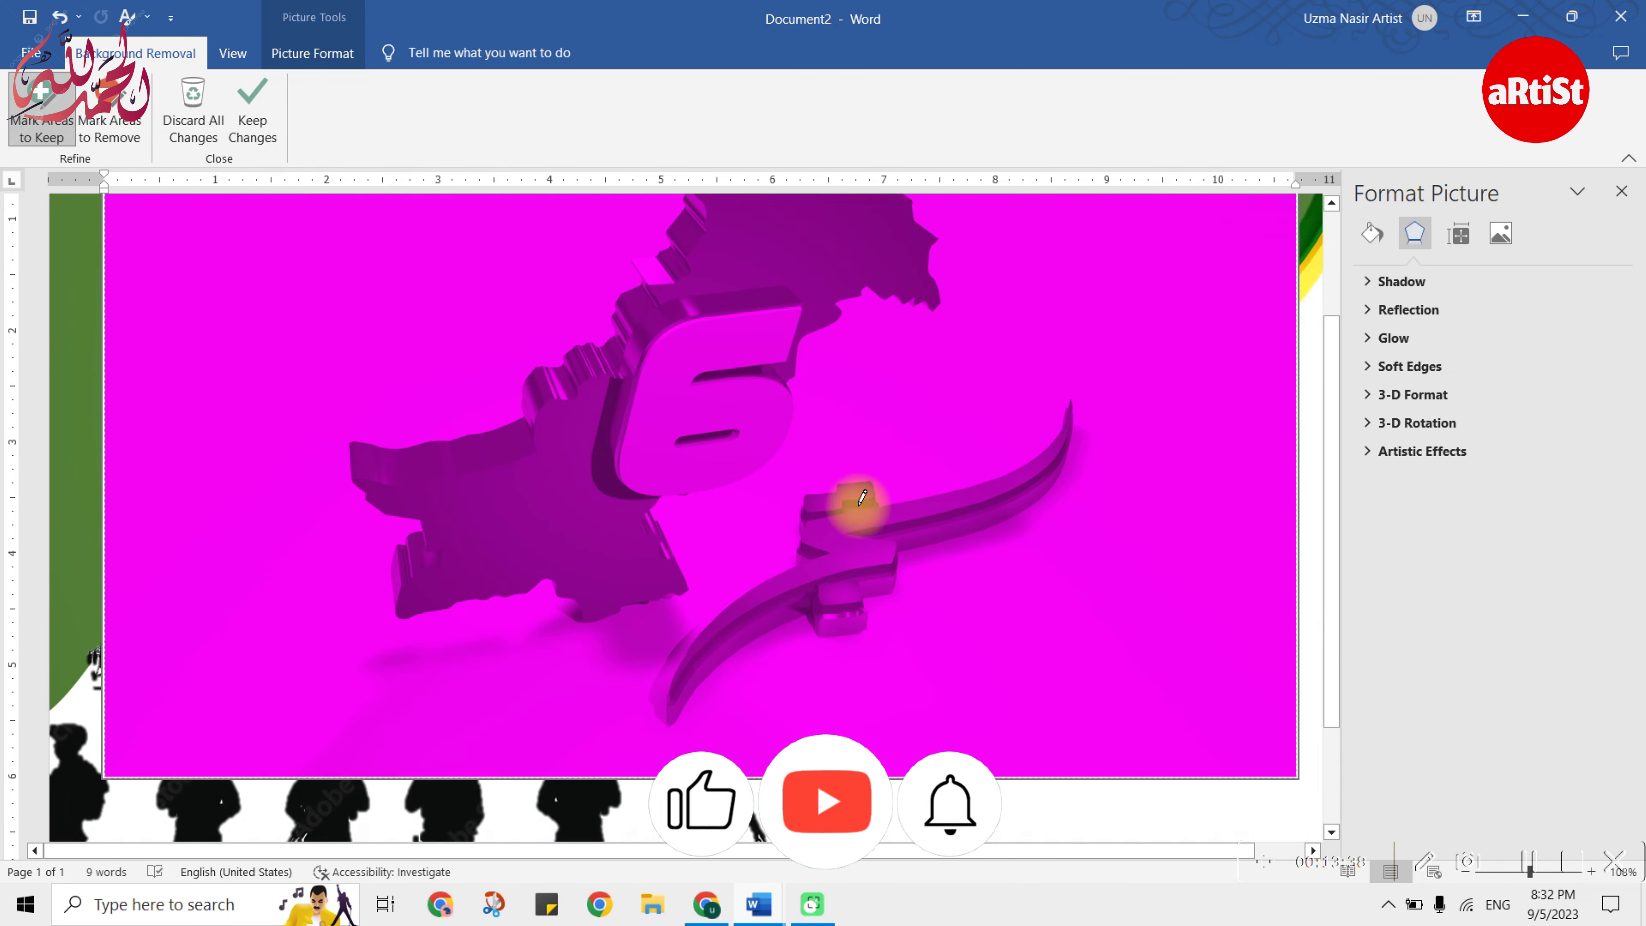
{"action": "mouse_move", "coordinate": [673, 701]}
{"action": "left_mouse_down"}
{"action": "mouse_move", "coordinate": [776, 591]}
{"action": "mouse_move", "coordinate": [848, 557]}
{"action": "mouse_move", "coordinate": [832, 535]}
{"action": "mouse_move", "coordinate": [1008, 487]}
{"action": "mouse_move", "coordinate": [1061, 449]}
{"action": "left_mouse_up"}
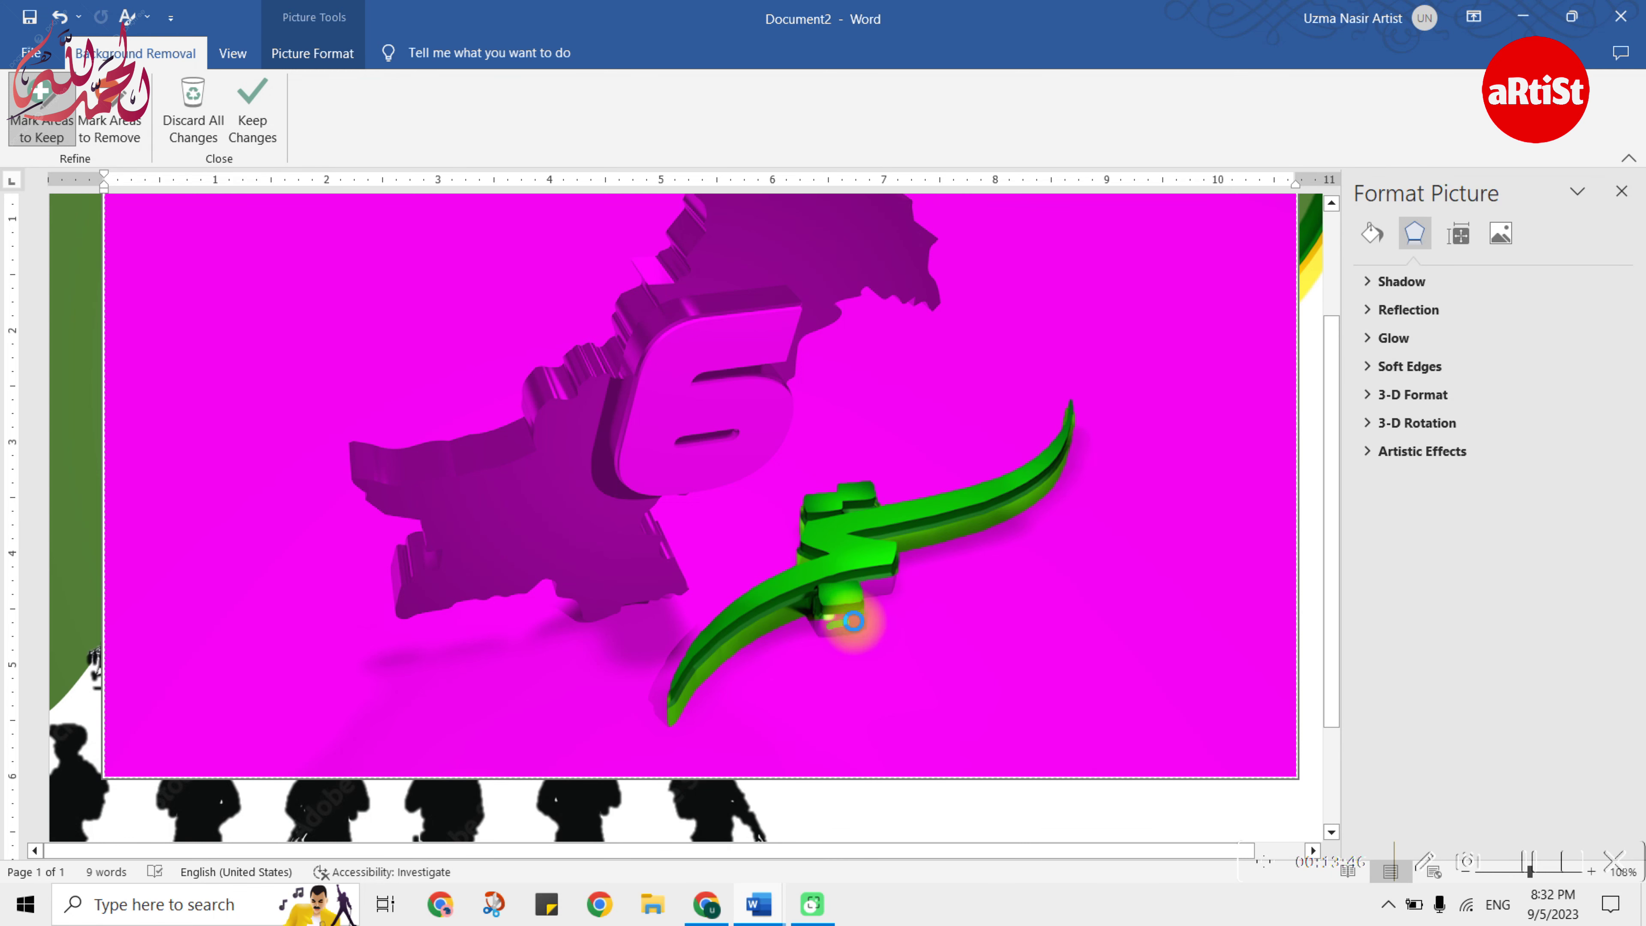
{"action": "left_click_drag", "start_coordinate": [853, 620], "coordinate": [872, 574]}
- Keep the background-removal changes and move the calligraphy picture down and left
{"action": "left_click", "coordinate": [252, 111]}
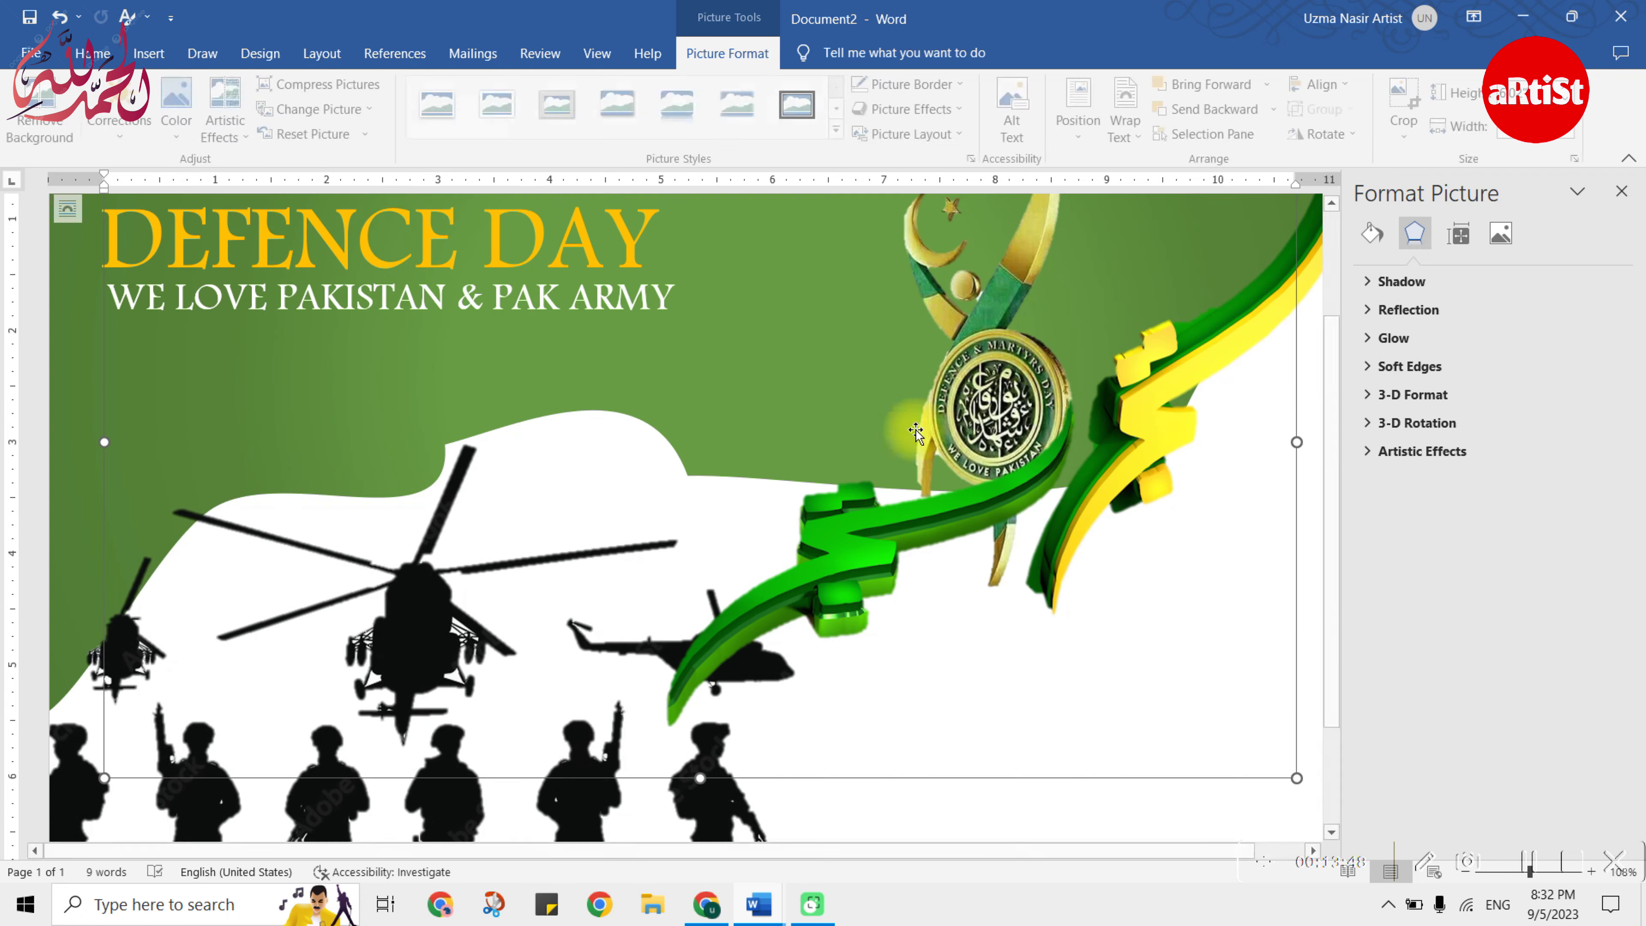
{"action": "left_click_drag", "start_coordinate": [1043, 379], "coordinate": [894, 535]}
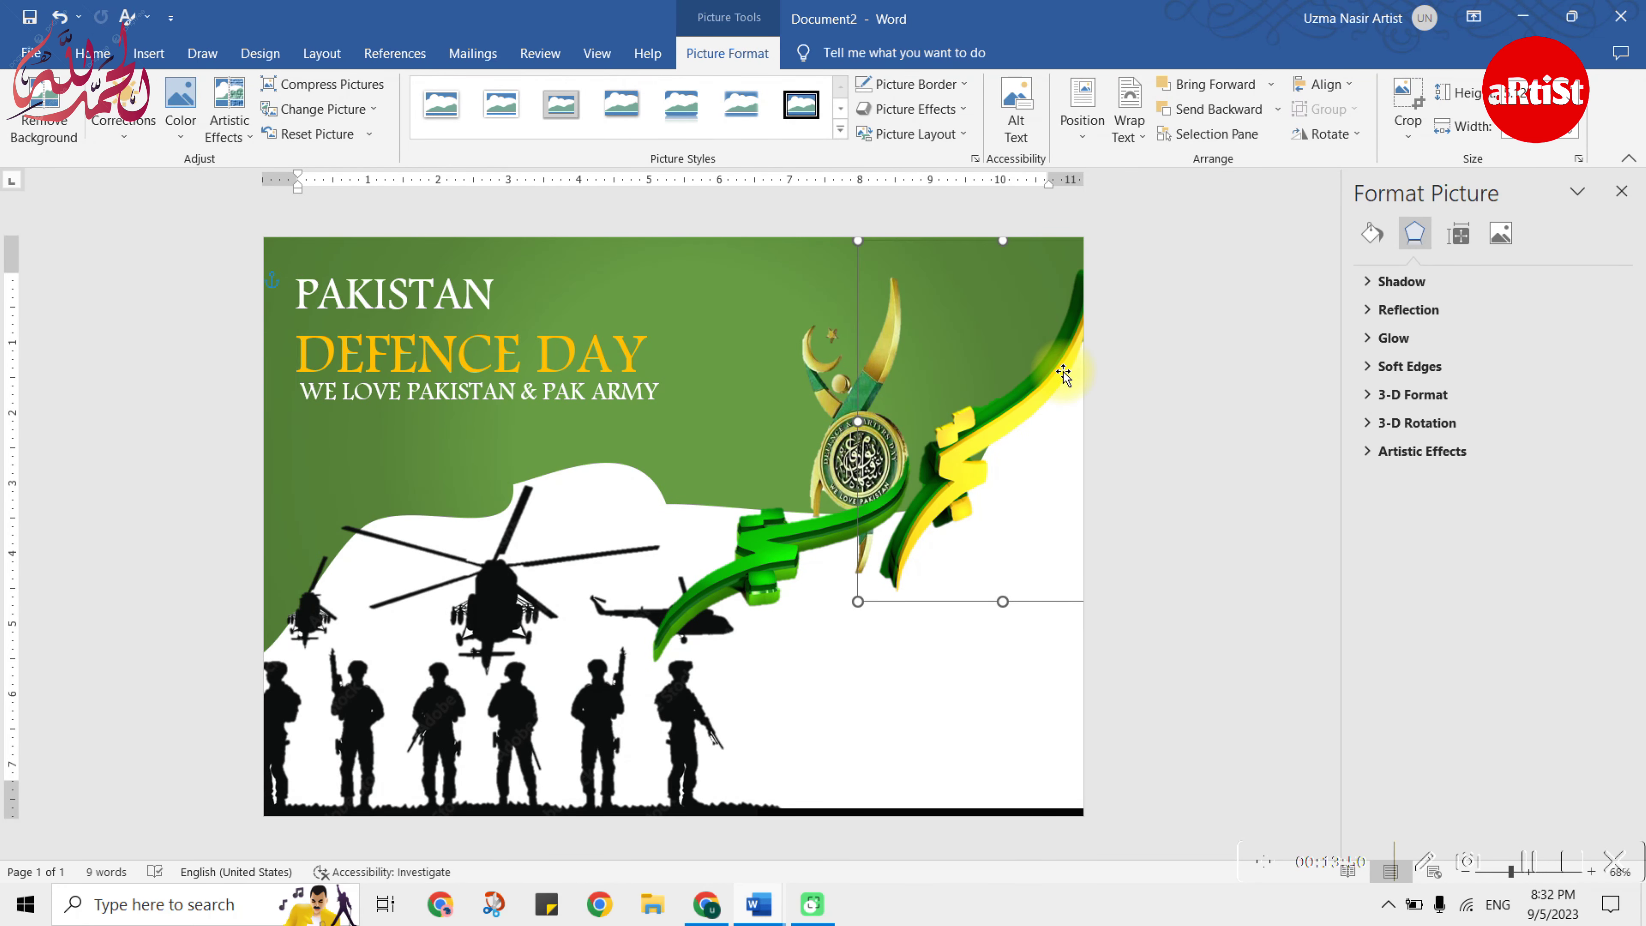
{"action": "left_click_drag", "start_coordinate": [894, 535], "coordinate": [771, 593]}
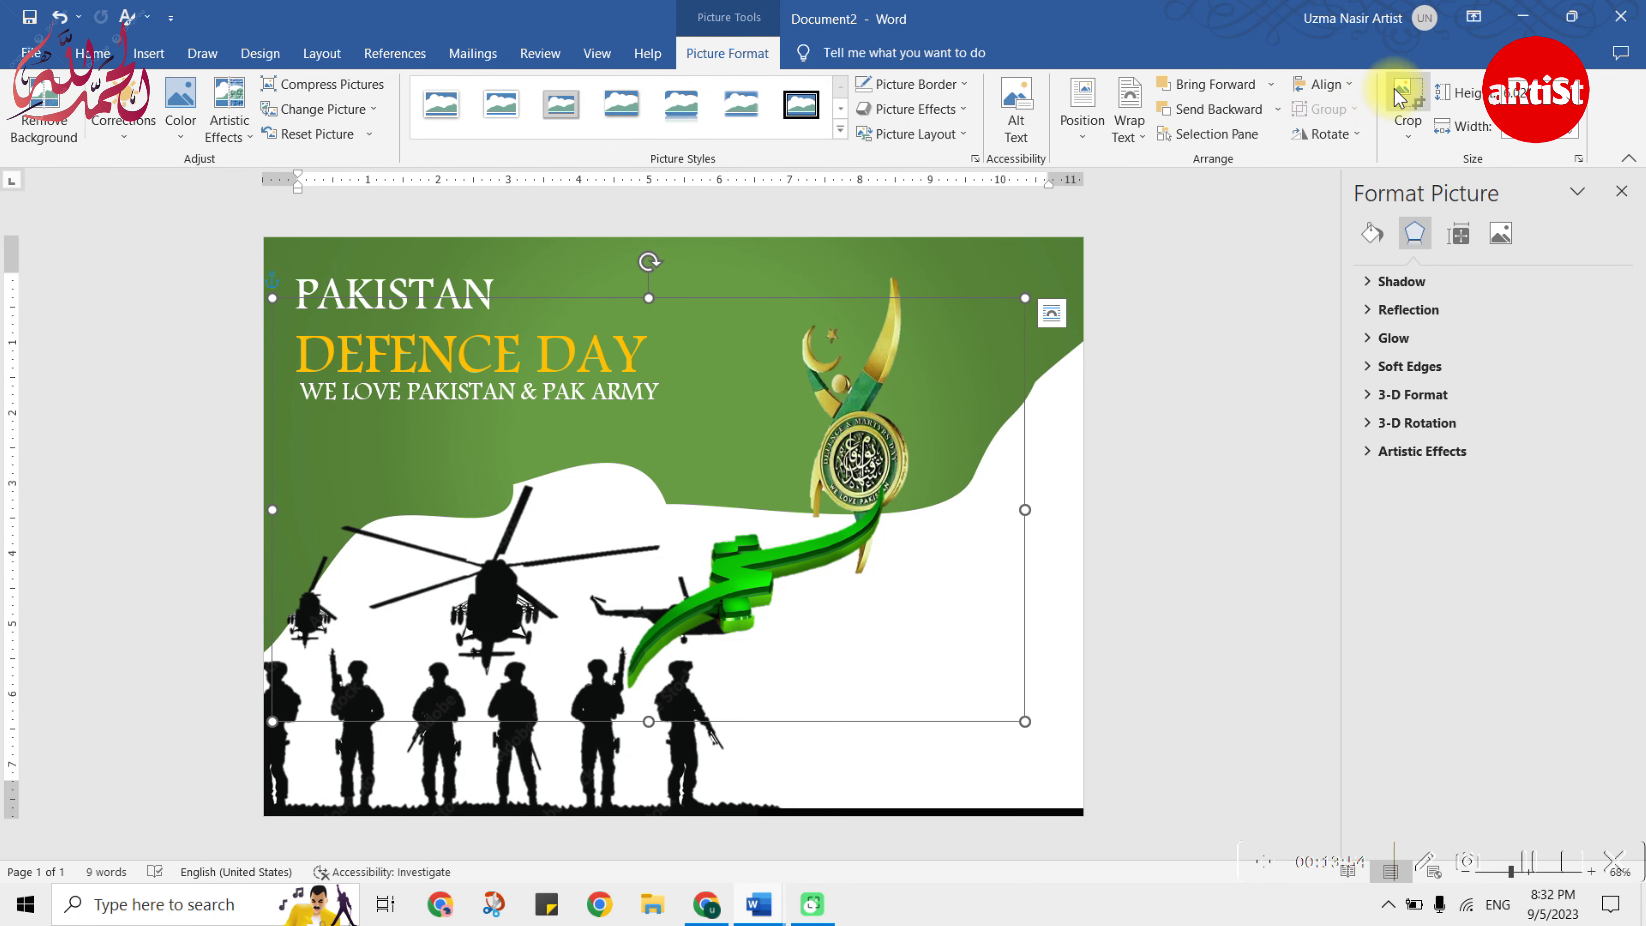
- Crop the empty space around the calligraphy and move it up beside the emblem
{"action": "left_click", "coordinate": [1406, 101]}
{"action": "left_click_drag", "start_coordinate": [279, 305], "coordinate": [610, 475]}
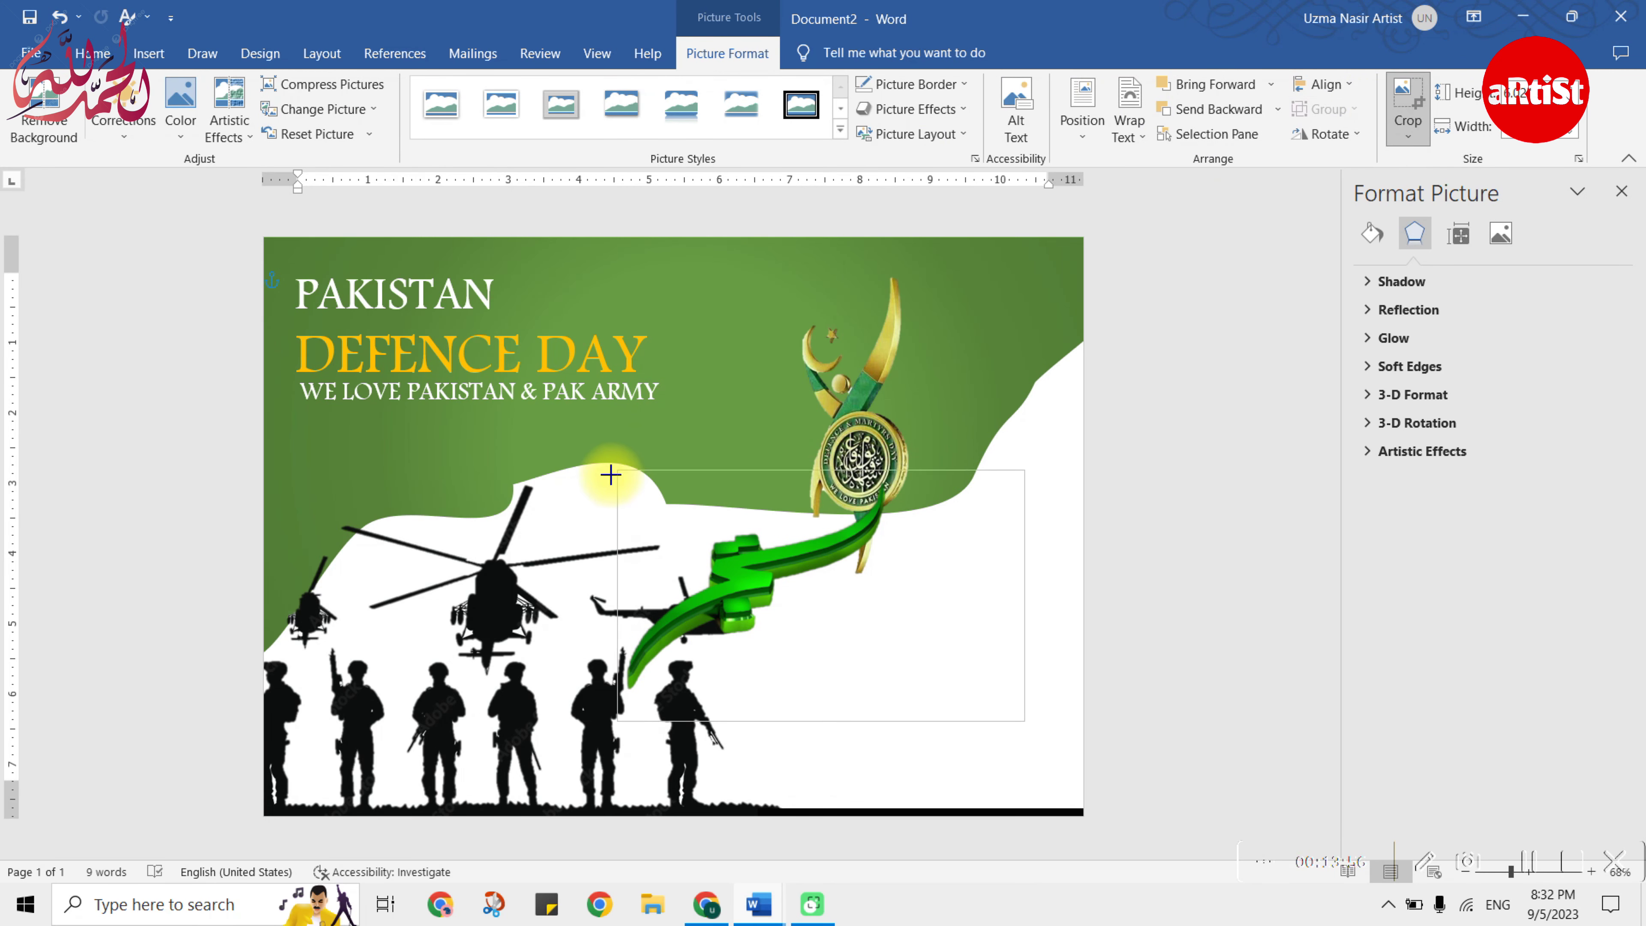
{"action": "left_click_drag", "start_coordinate": [610, 472], "coordinate": [611, 476]}
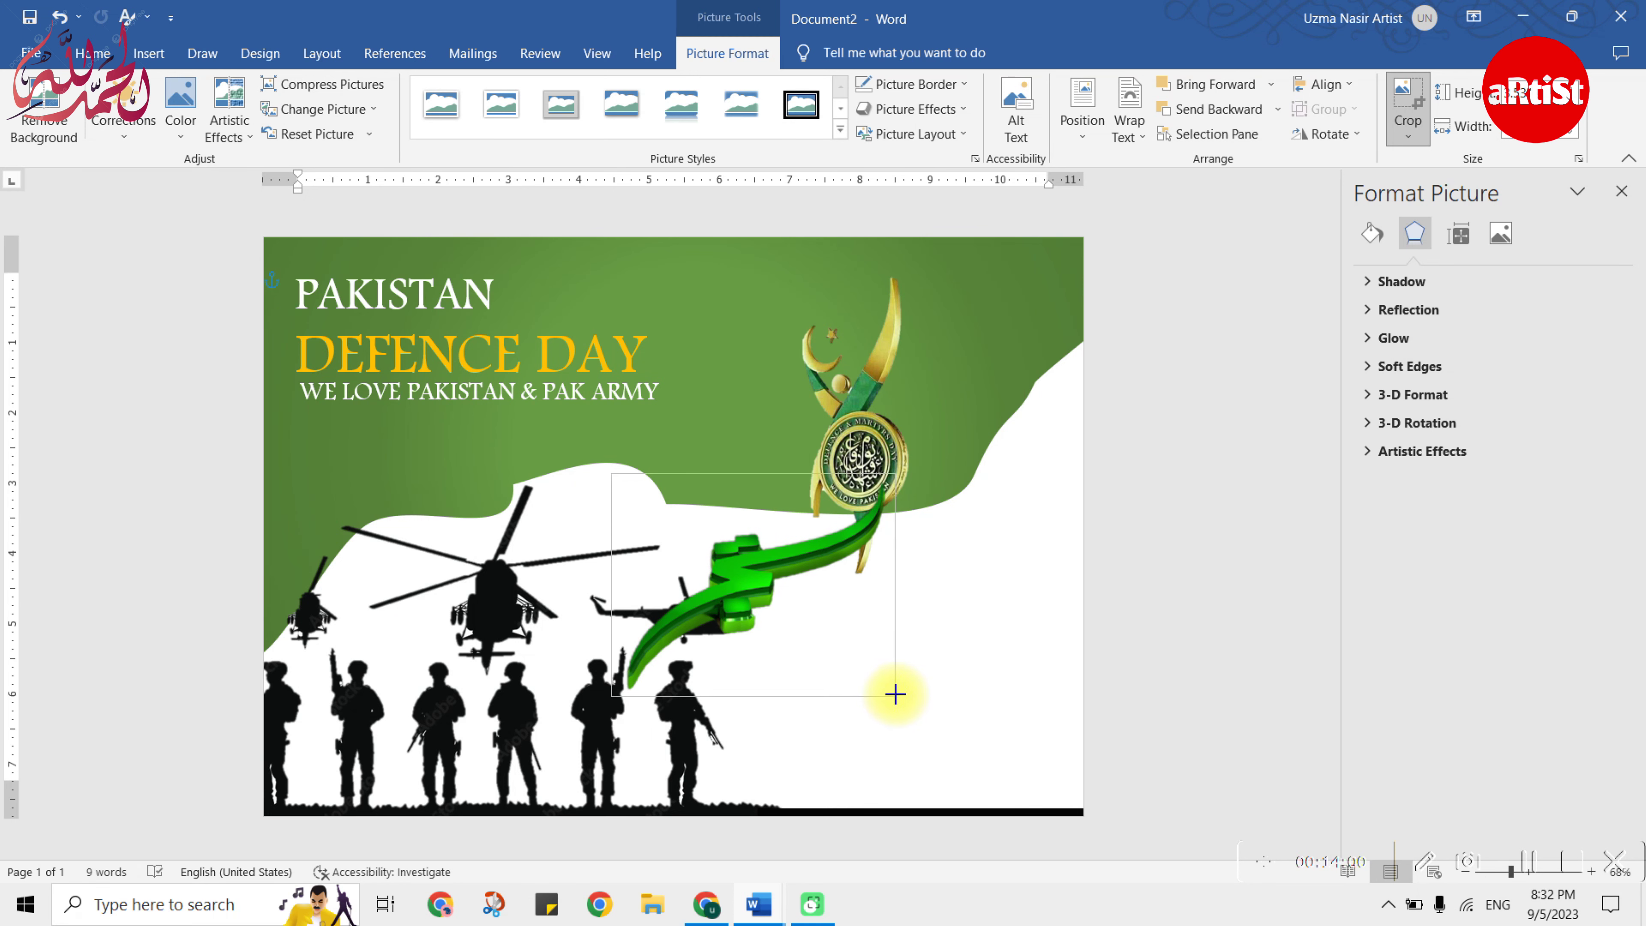
{"action": "left_click", "coordinate": [959, 629]}
{"action": "left_click_drag", "start_coordinate": [717, 525], "coordinate": [882, 477]}
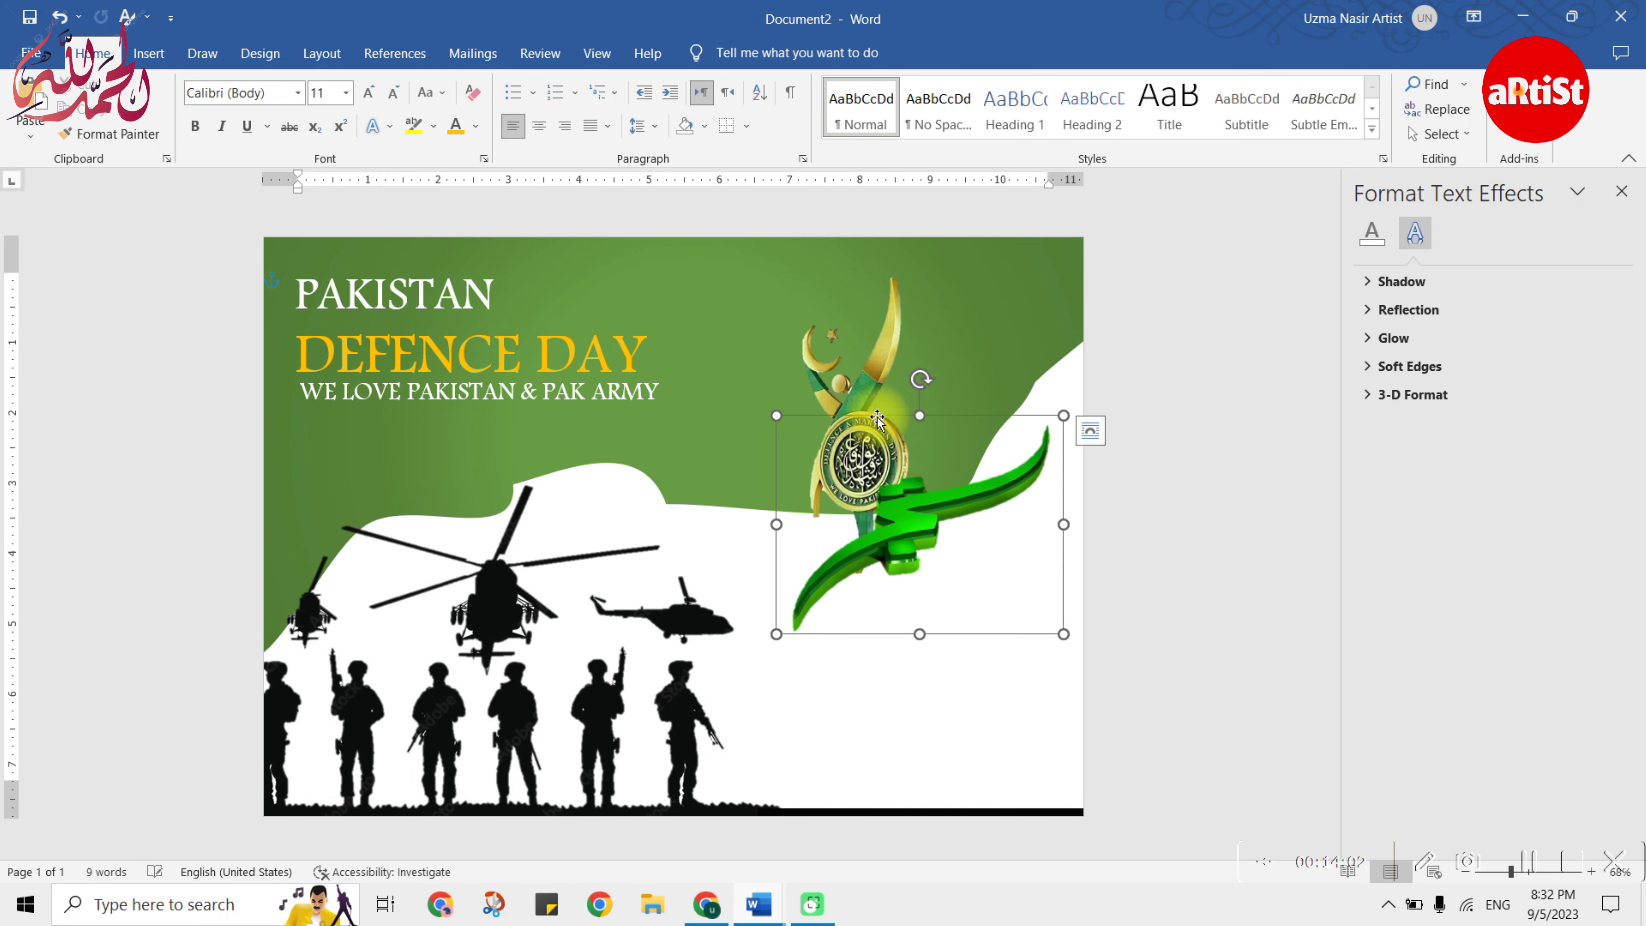
- Tilt the green calligraphy piece about 20° counter-clockwise, shifting the emblem left
{"action": "left_click_drag", "start_coordinate": [848, 339], "coordinate": [726, 364]}
{"action": "left_click", "coordinate": [964, 518]}
{"action": "left_click_drag", "start_coordinate": [964, 519], "coordinate": [946, 457]}
{"action": "mouse_move", "coordinate": [902, 318]}
{"action": "left_mouse_down"}
{"action": "mouse_move", "coordinate": [868, 341]}
{"action": "mouse_move", "coordinate": [901, 316]}
{"action": "left_mouse_up"}
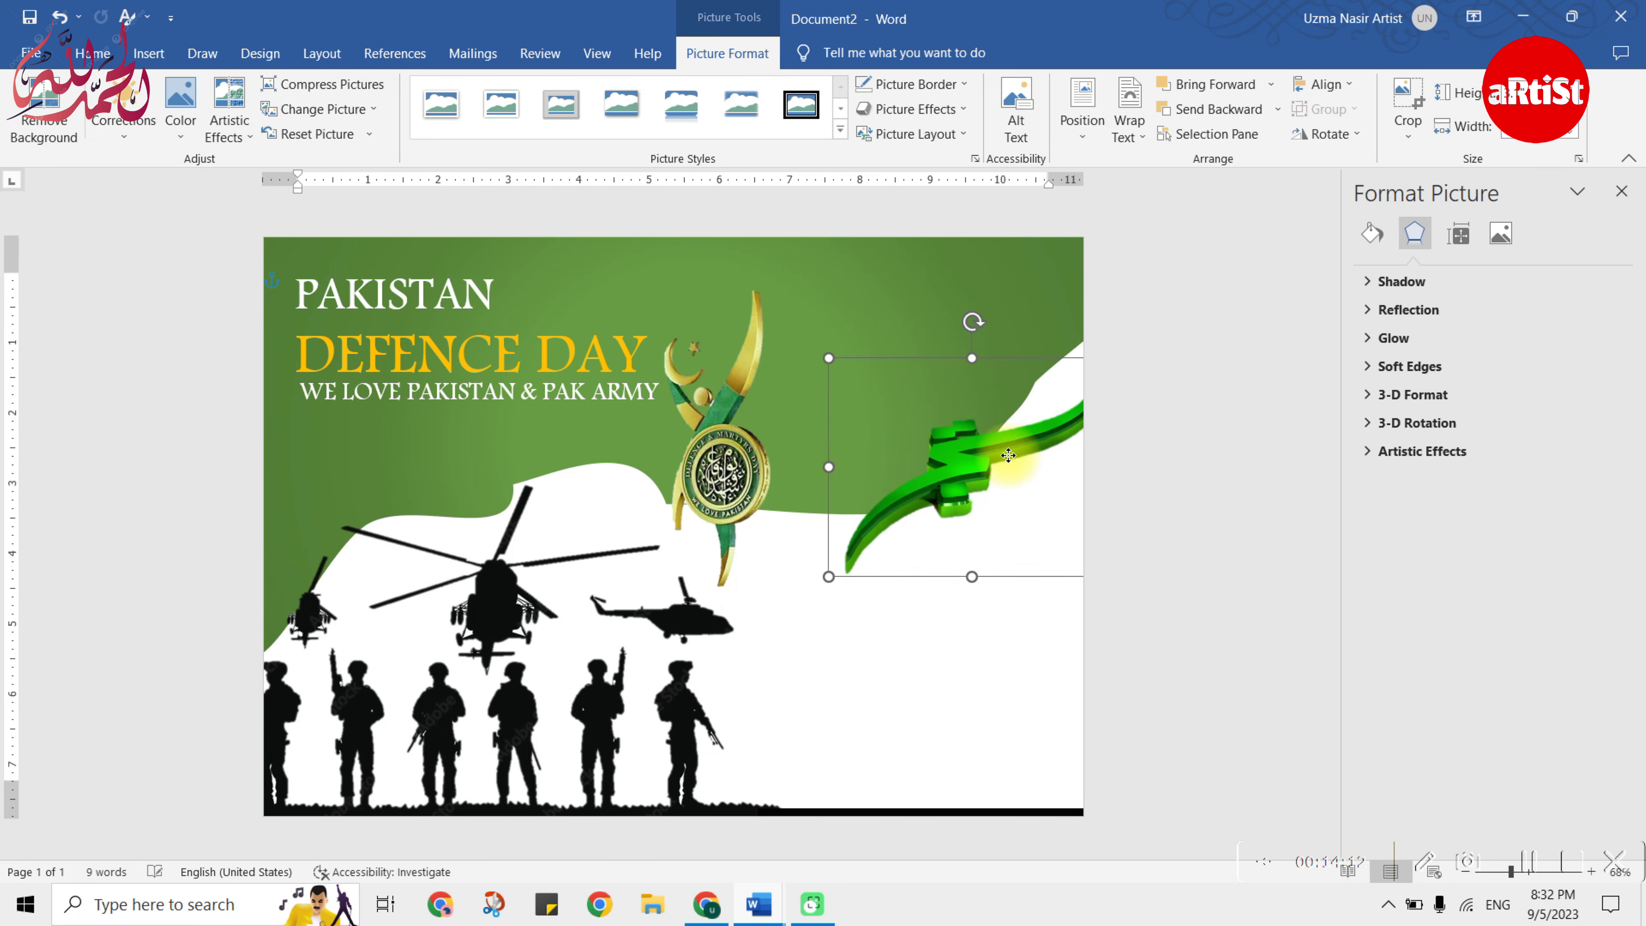
{"action": "left_click_drag", "start_coordinate": [946, 463], "coordinate": [920, 493]}
{"action": "left_click_drag", "start_coordinate": [868, 356], "coordinate": [854, 369]}
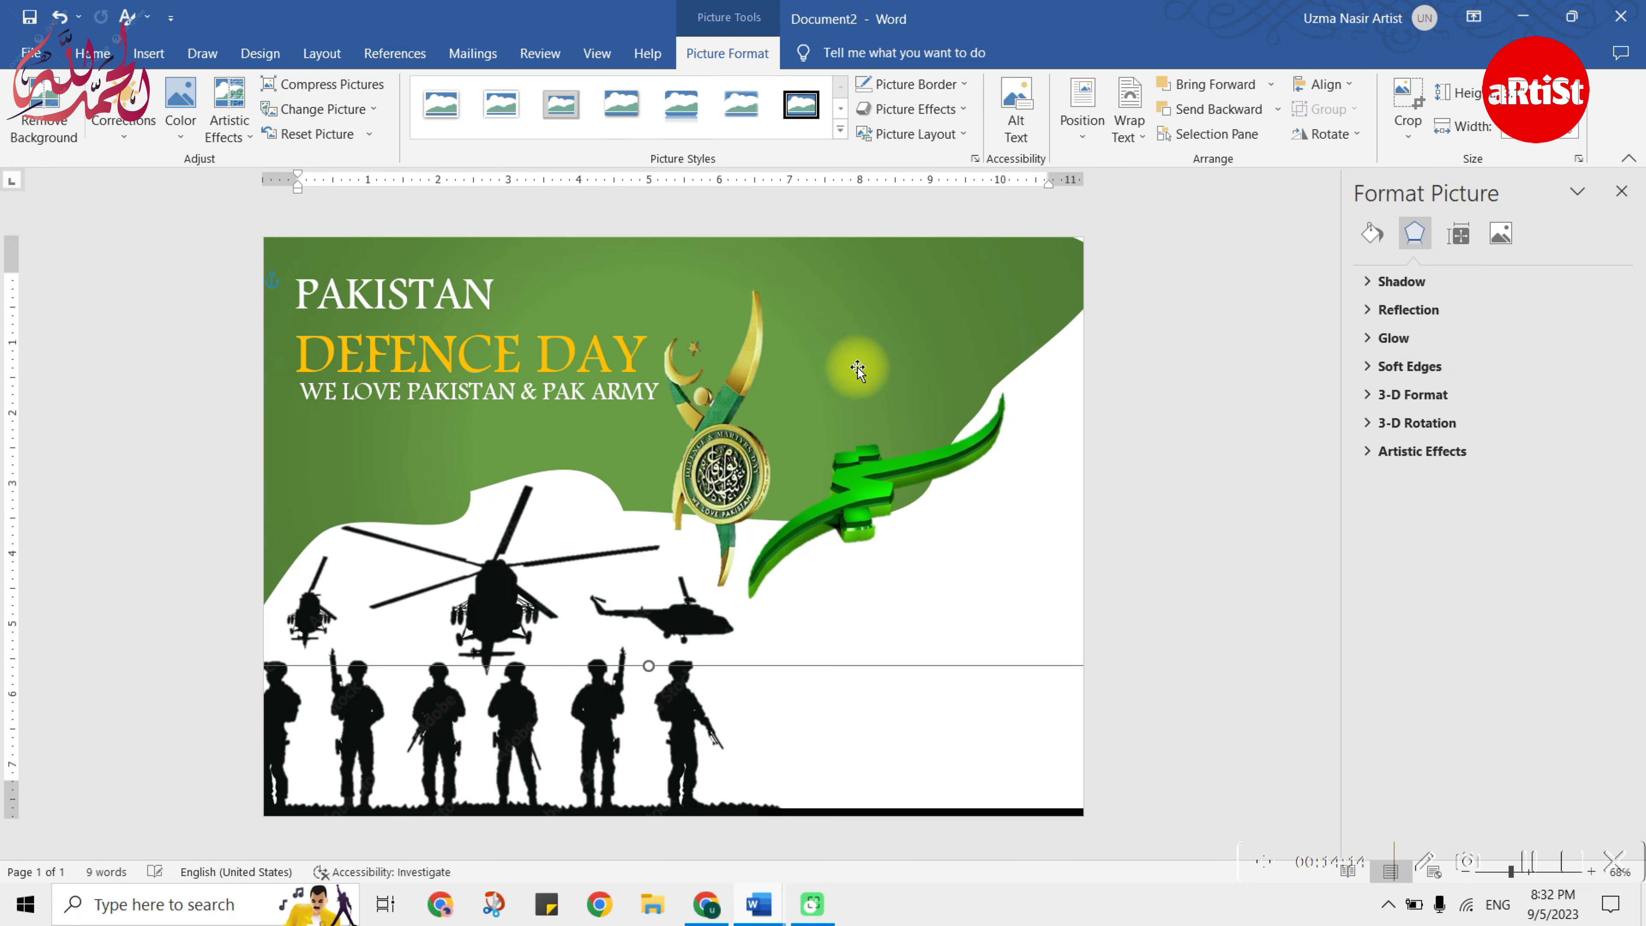
{"action": "key", "text": "ctrl+z"}
{"action": "left_click_drag", "start_coordinate": [875, 347], "coordinate": [900, 313]}
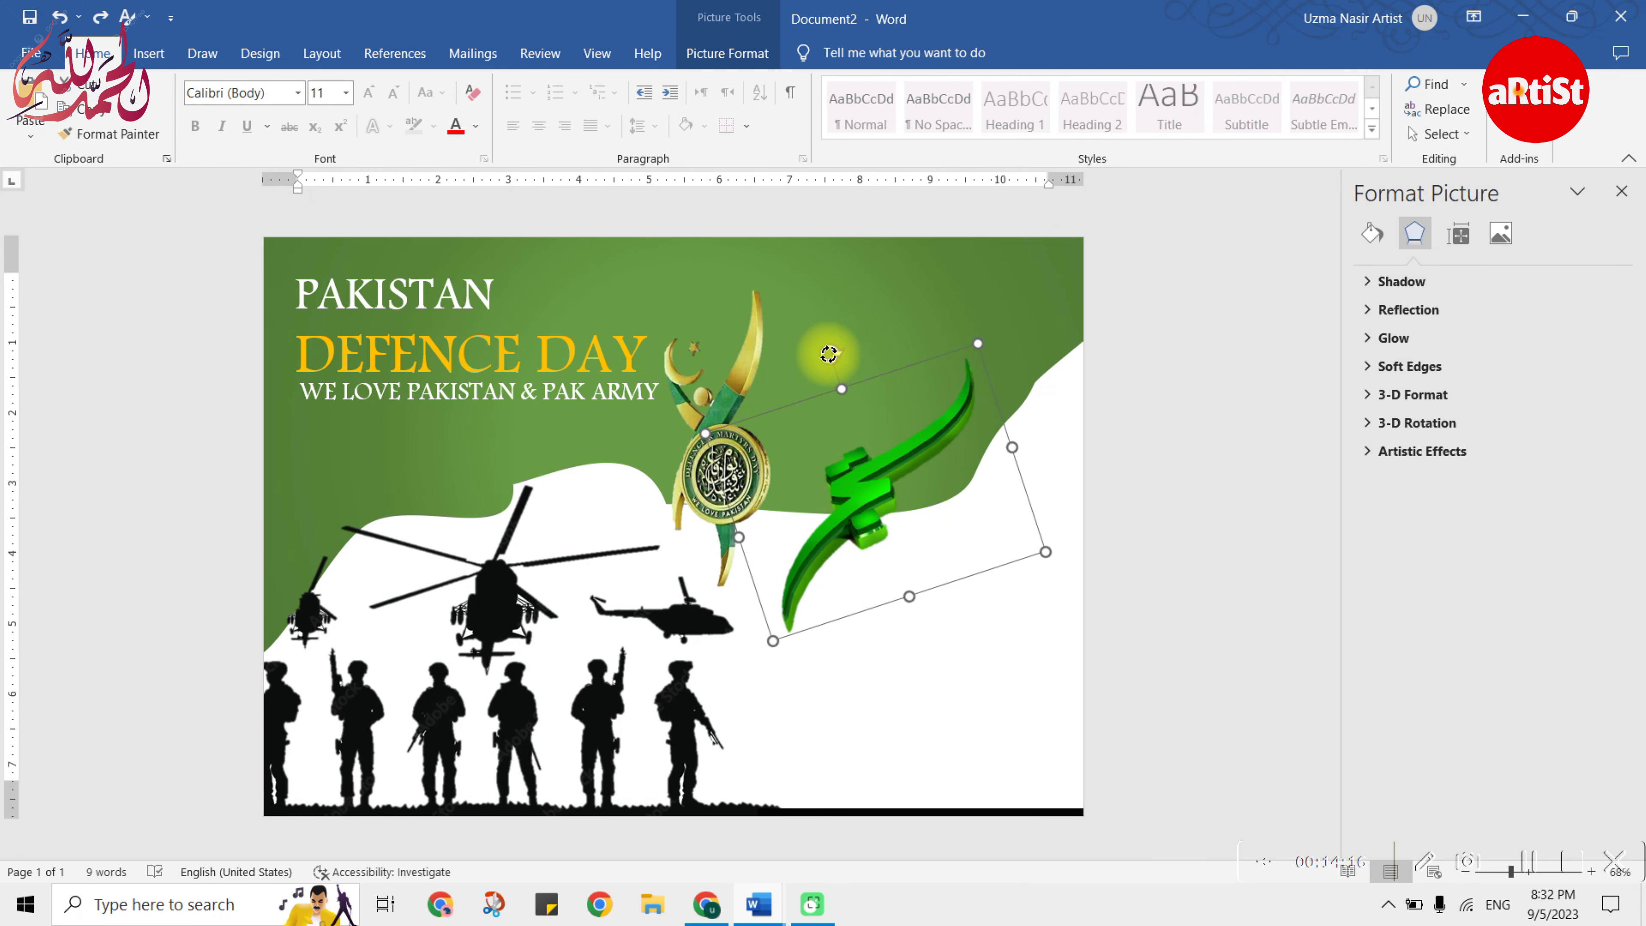
- Position the tilted calligraphy and the emblem so they overlap at the poster's upper right
{"action": "left_click_drag", "start_coordinate": [933, 454], "coordinate": [991, 428]}
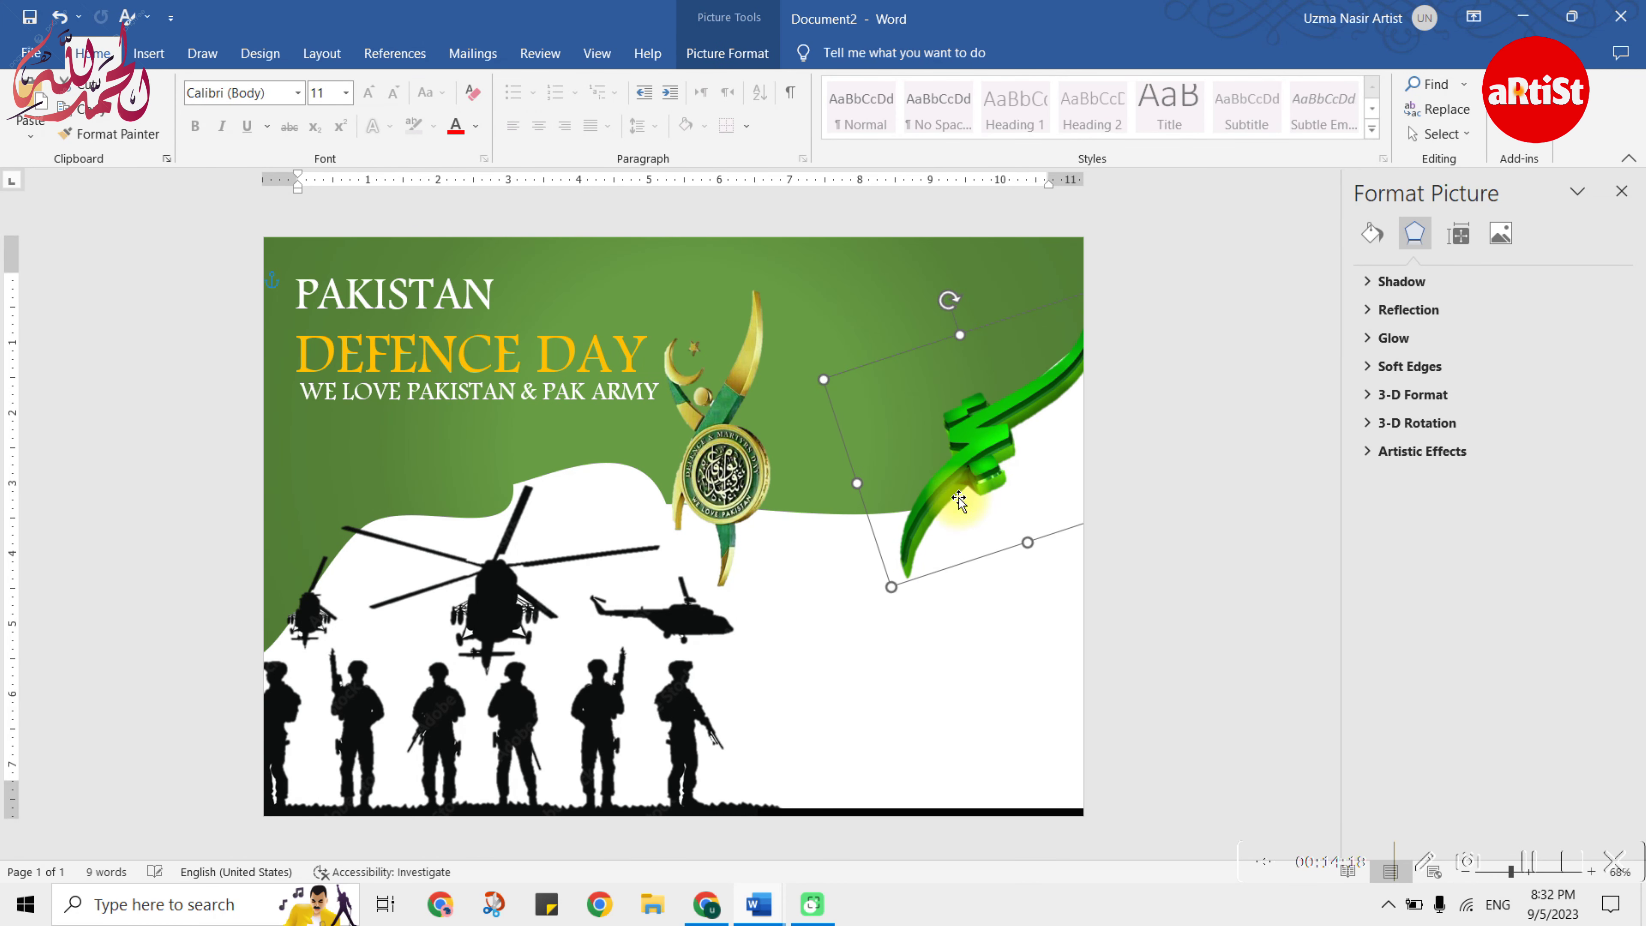
{"action": "left_click_drag", "start_coordinate": [727, 491], "coordinate": [873, 456]}
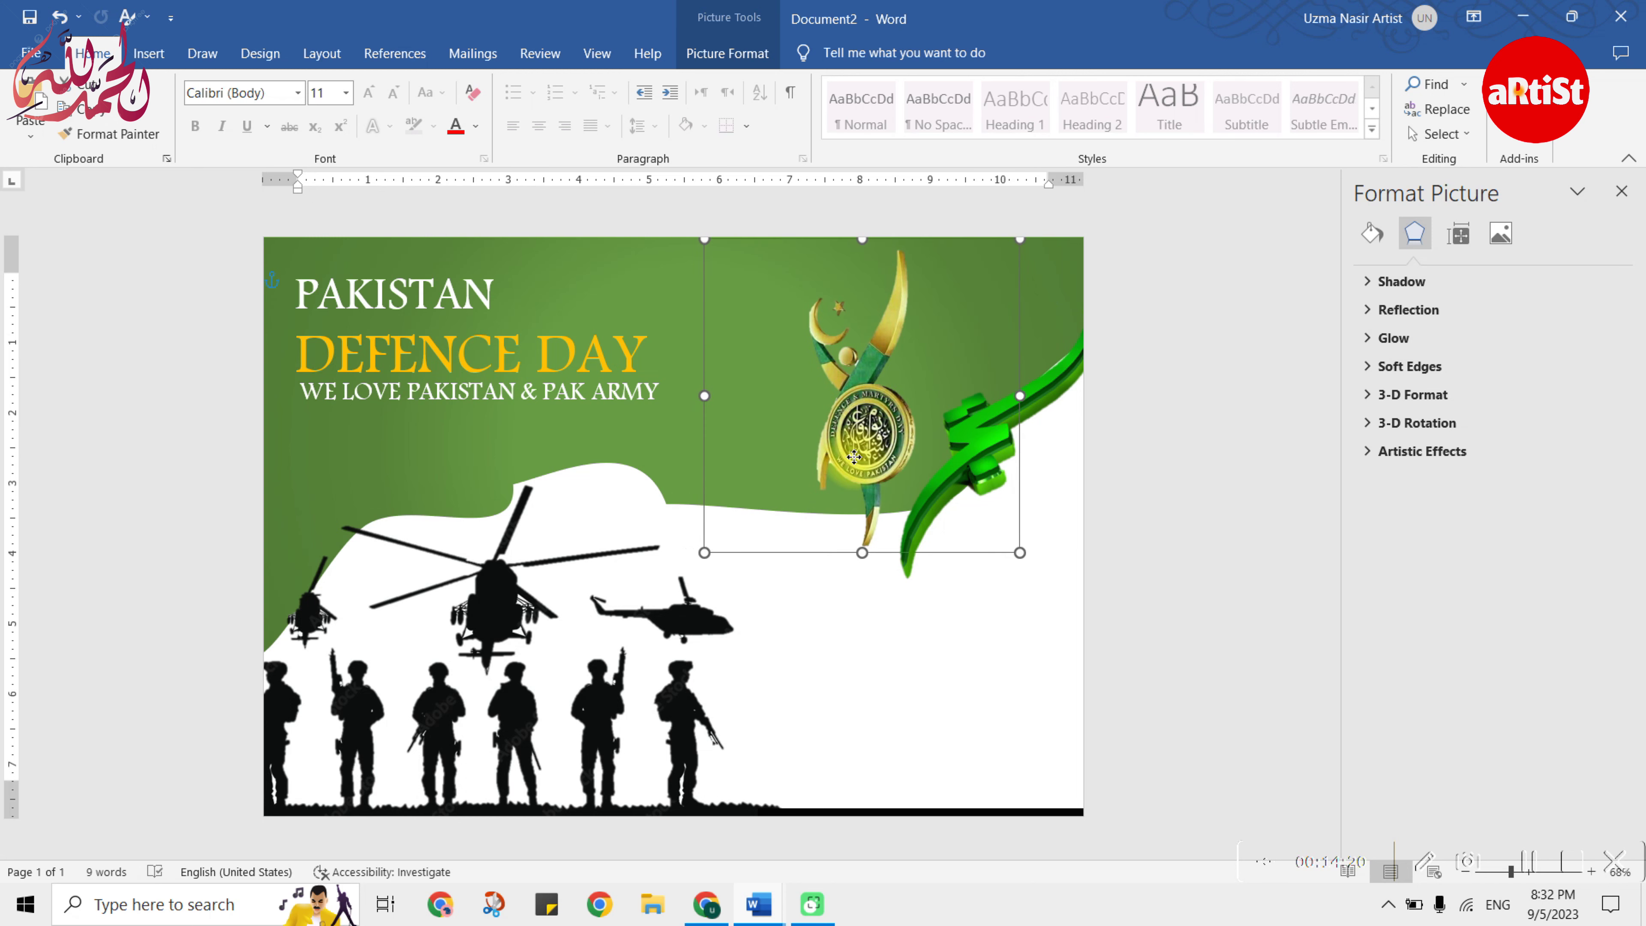
{"action": "left_click", "coordinate": [1174, 481]}
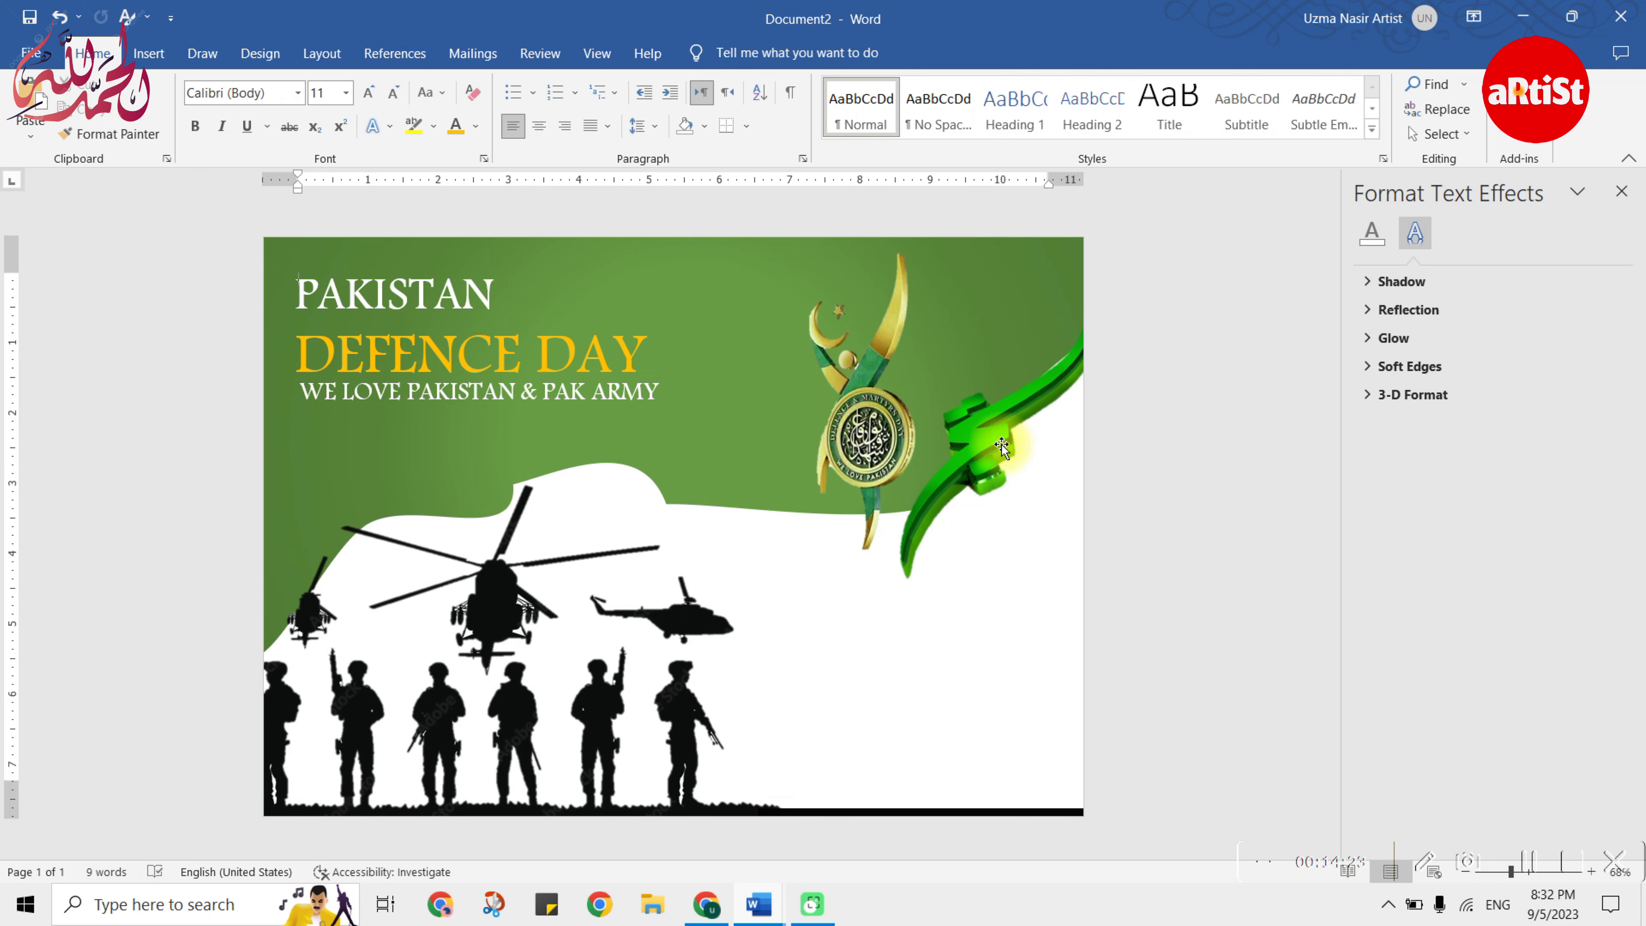
{"action": "left_click_drag", "start_coordinate": [883, 420], "coordinate": [890, 422]}
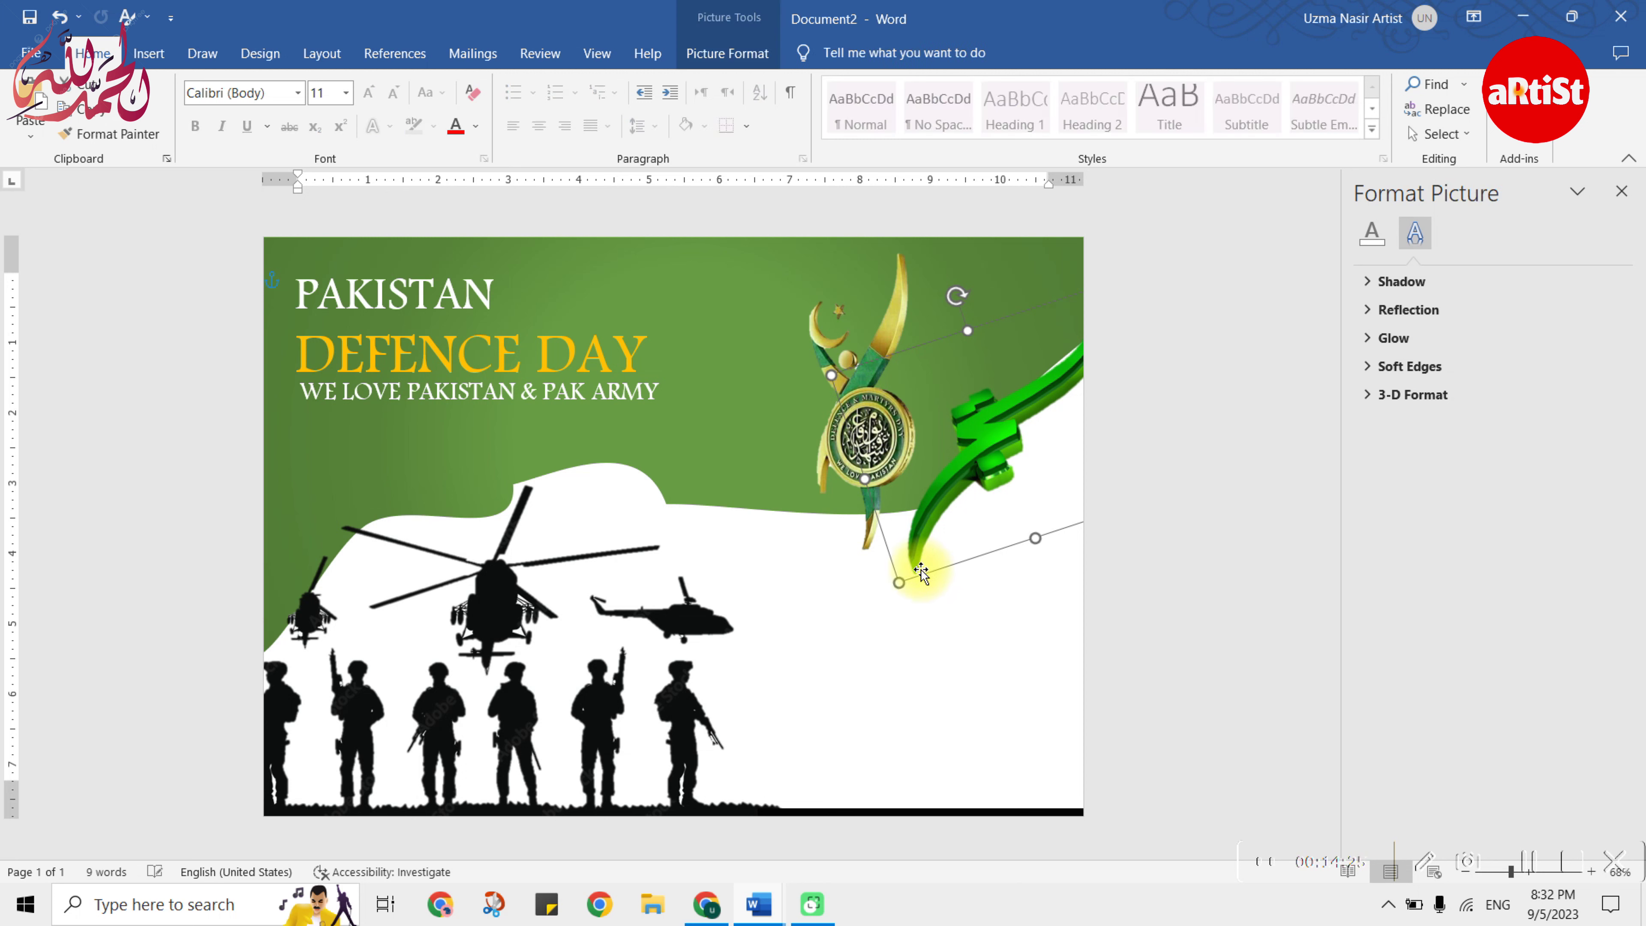
{"action": "left_click_drag", "start_coordinate": [885, 581], "coordinate": [855, 632]}
{"action": "left_click_drag", "start_coordinate": [920, 576], "coordinate": [937, 549]}
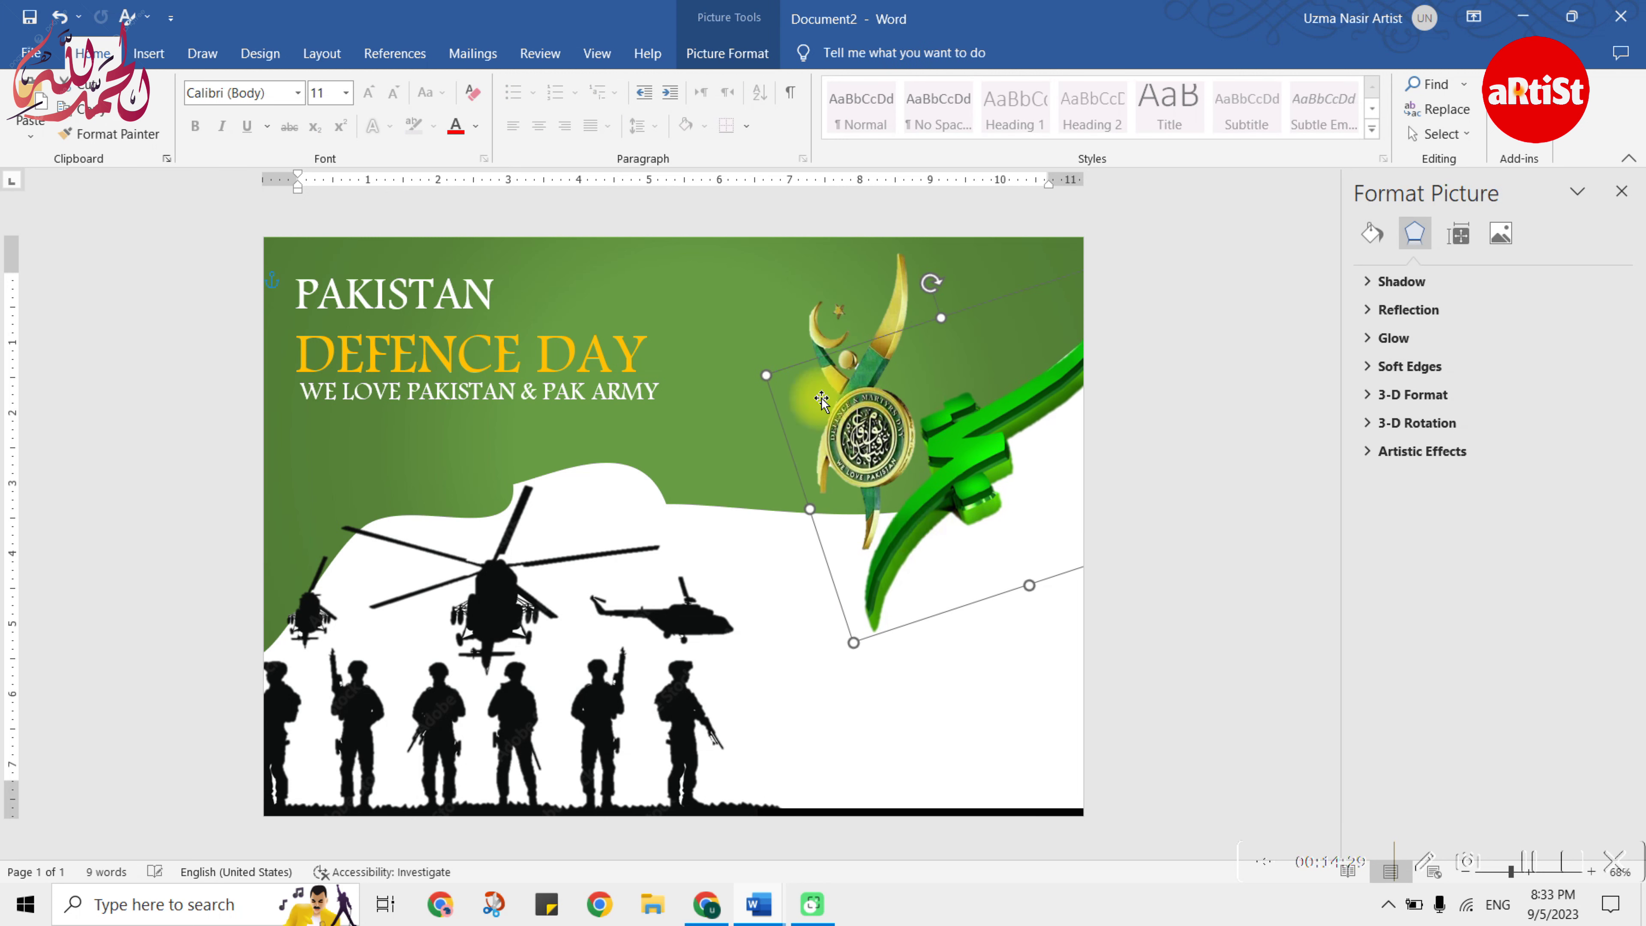
{"action": "left_click_drag", "start_coordinate": [980, 467], "coordinate": [964, 458]}
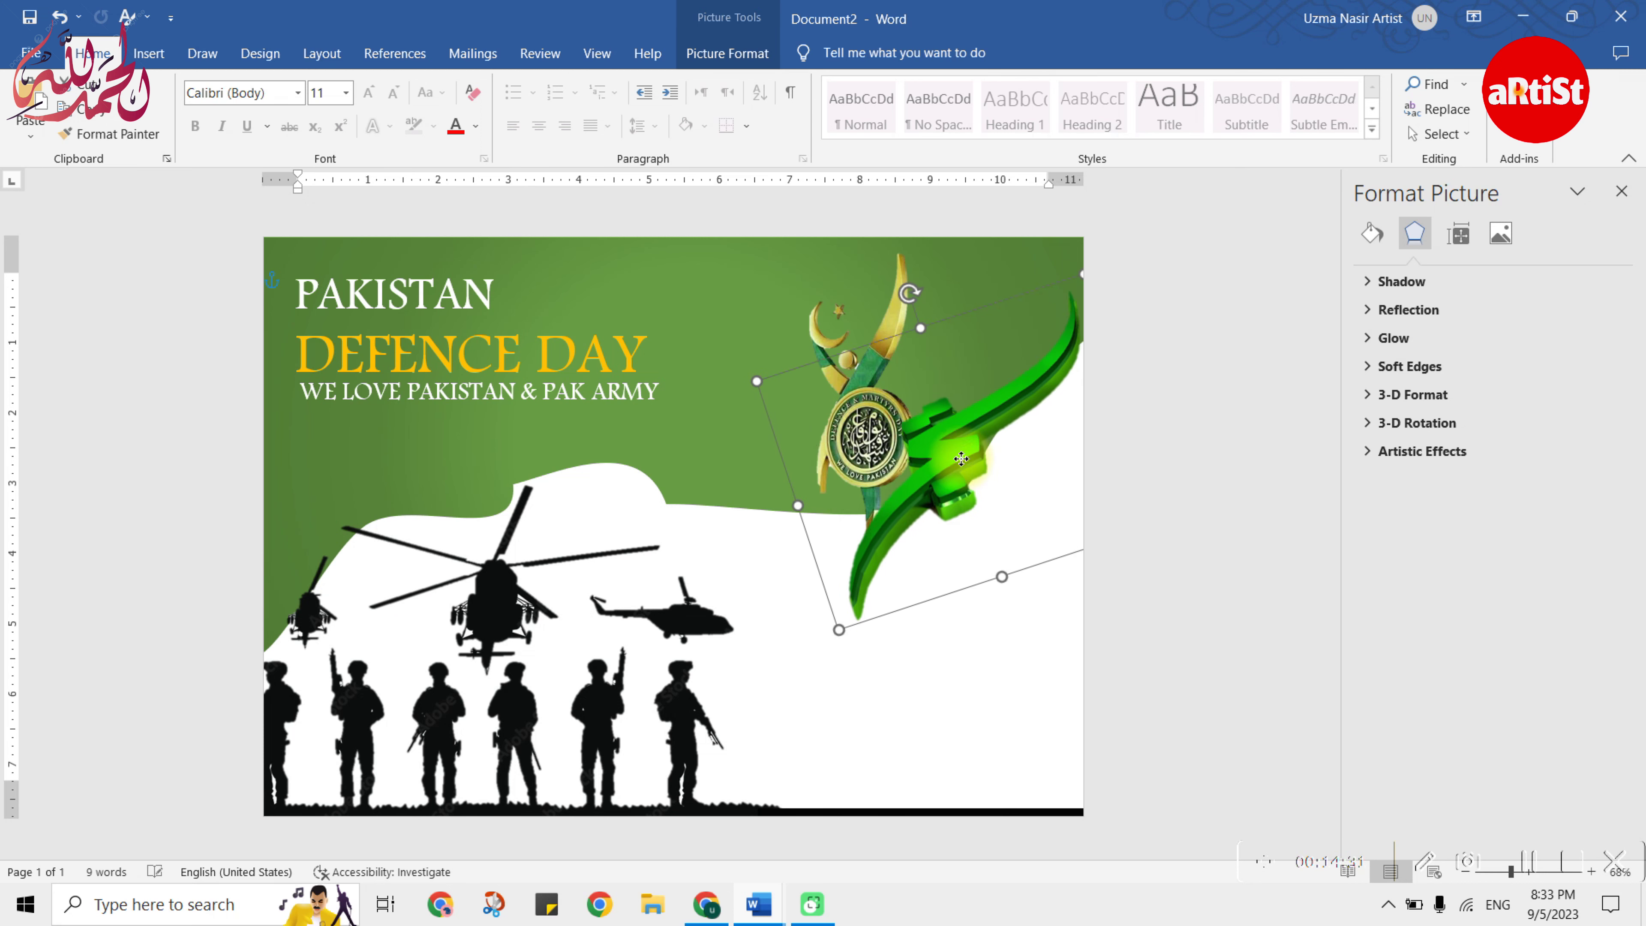
{"action": "left_click", "coordinate": [1157, 456]}
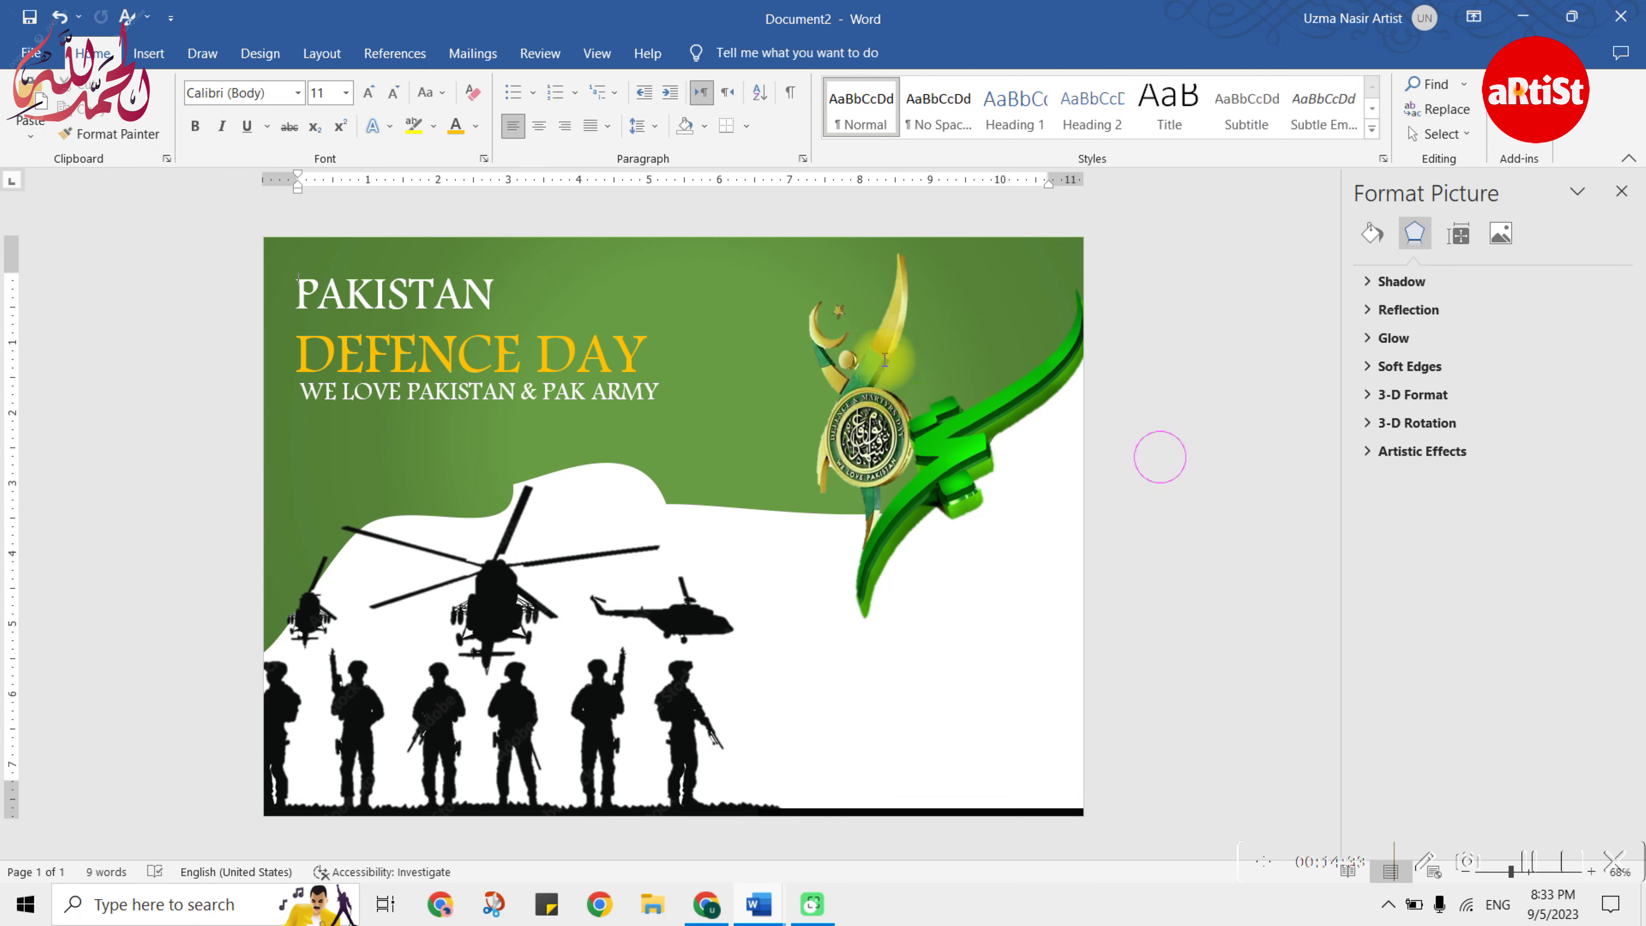
{"action": "left_click", "coordinate": [899, 324]}
{"action": "left_click_drag", "start_coordinate": [899, 324], "coordinate": [876, 340]}
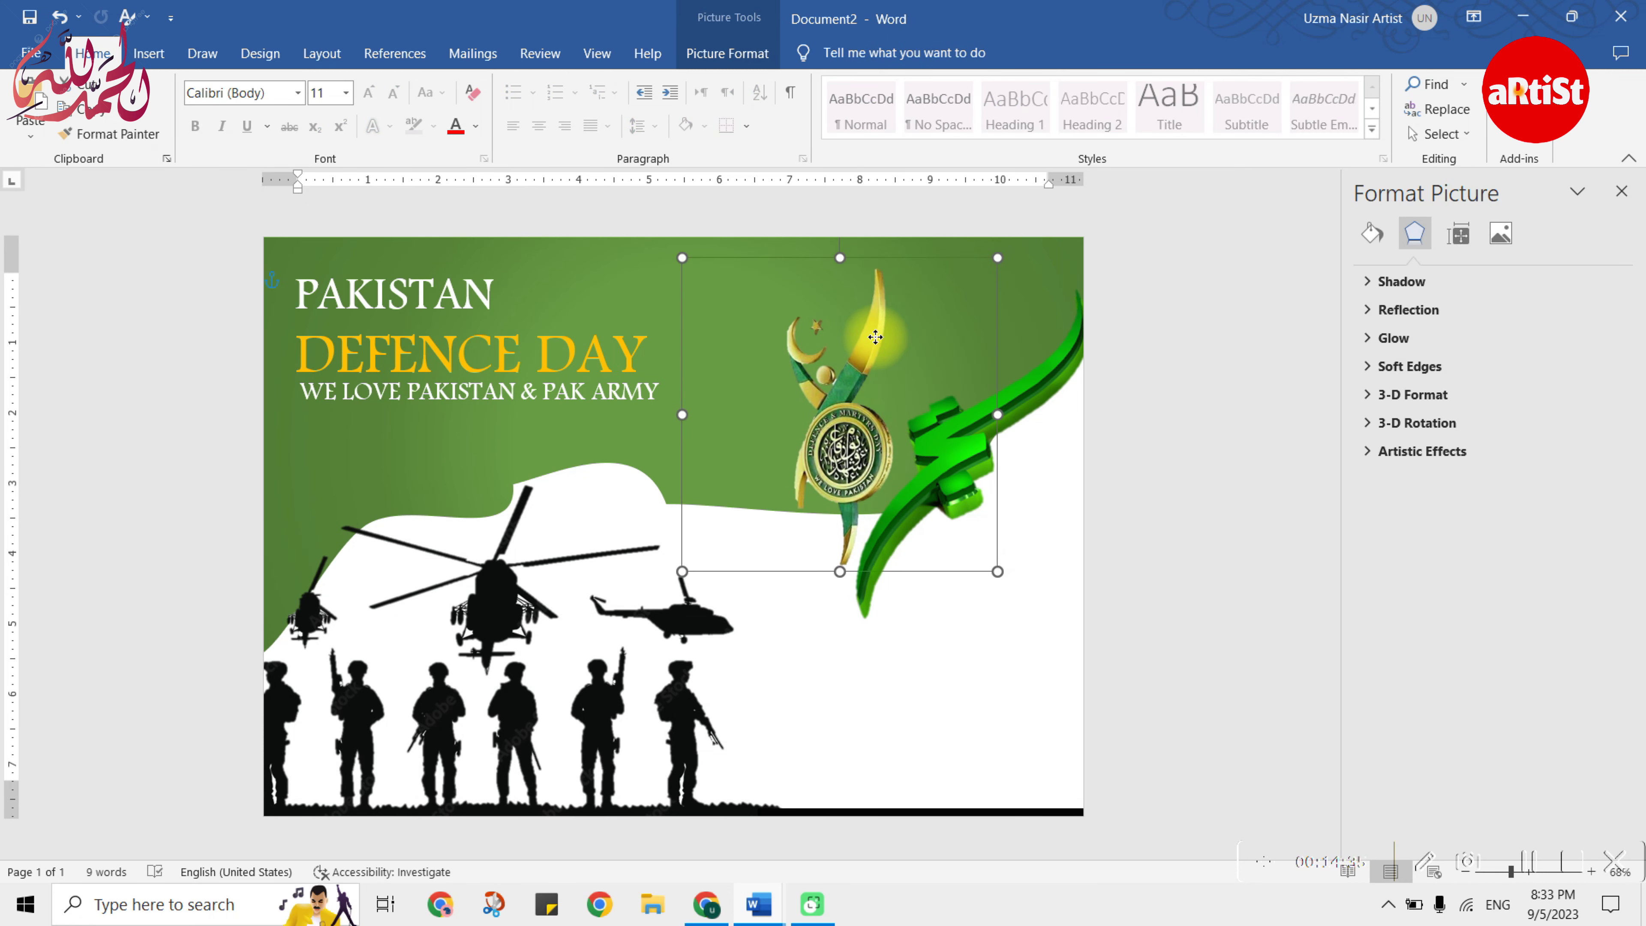
{"action": "left_click", "coordinate": [1157, 413]}
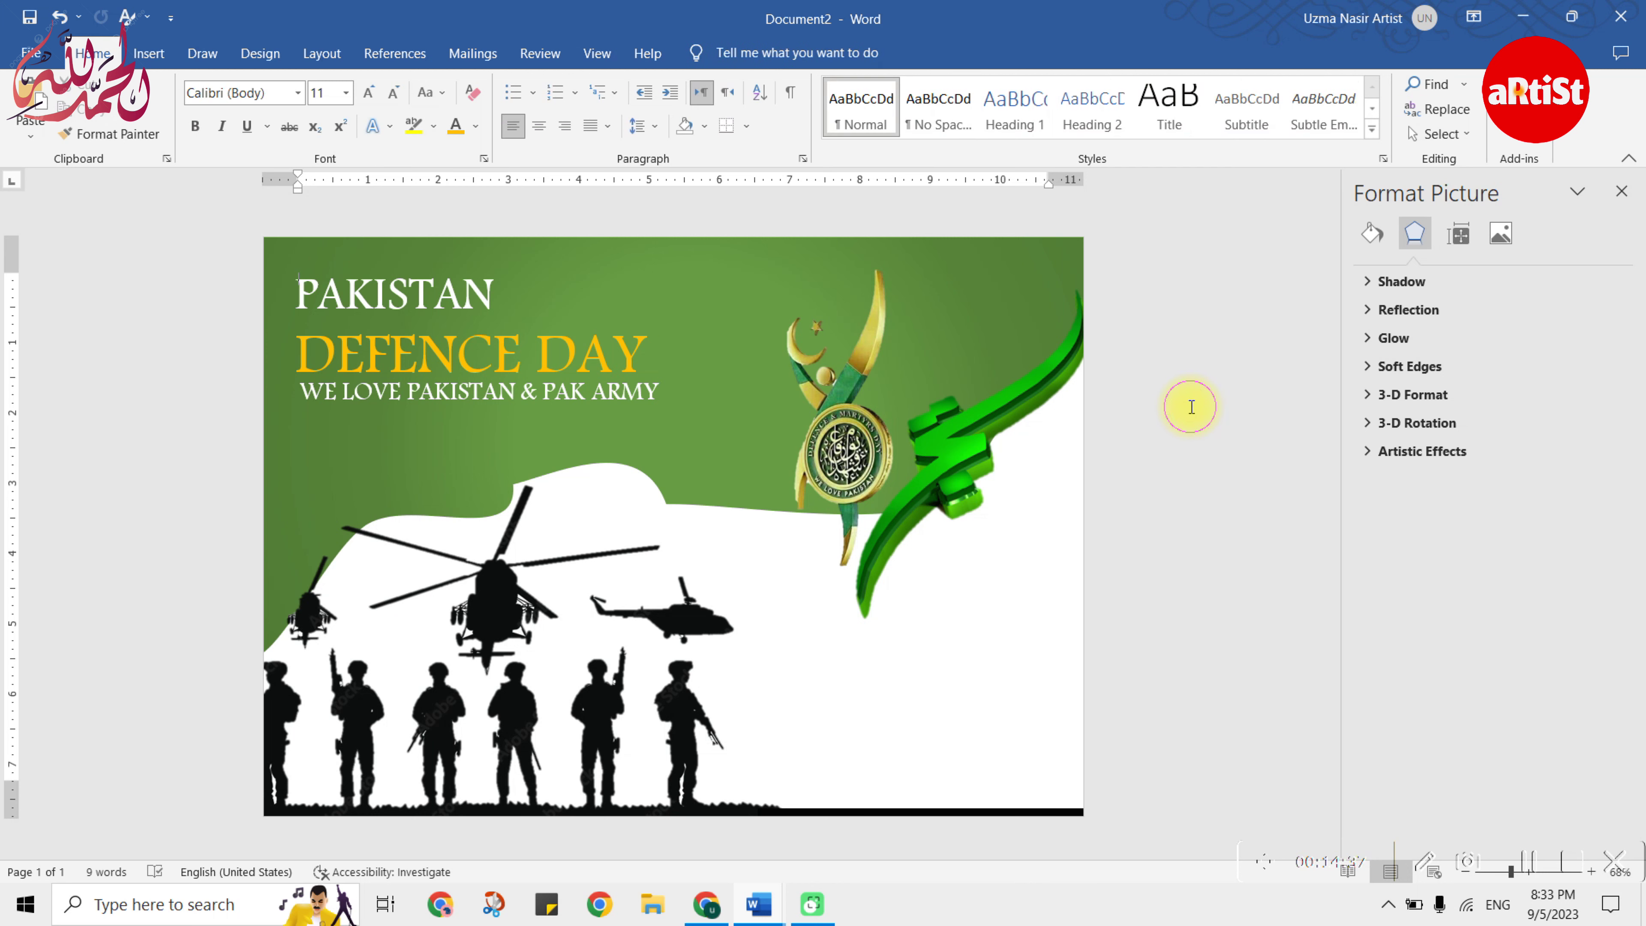
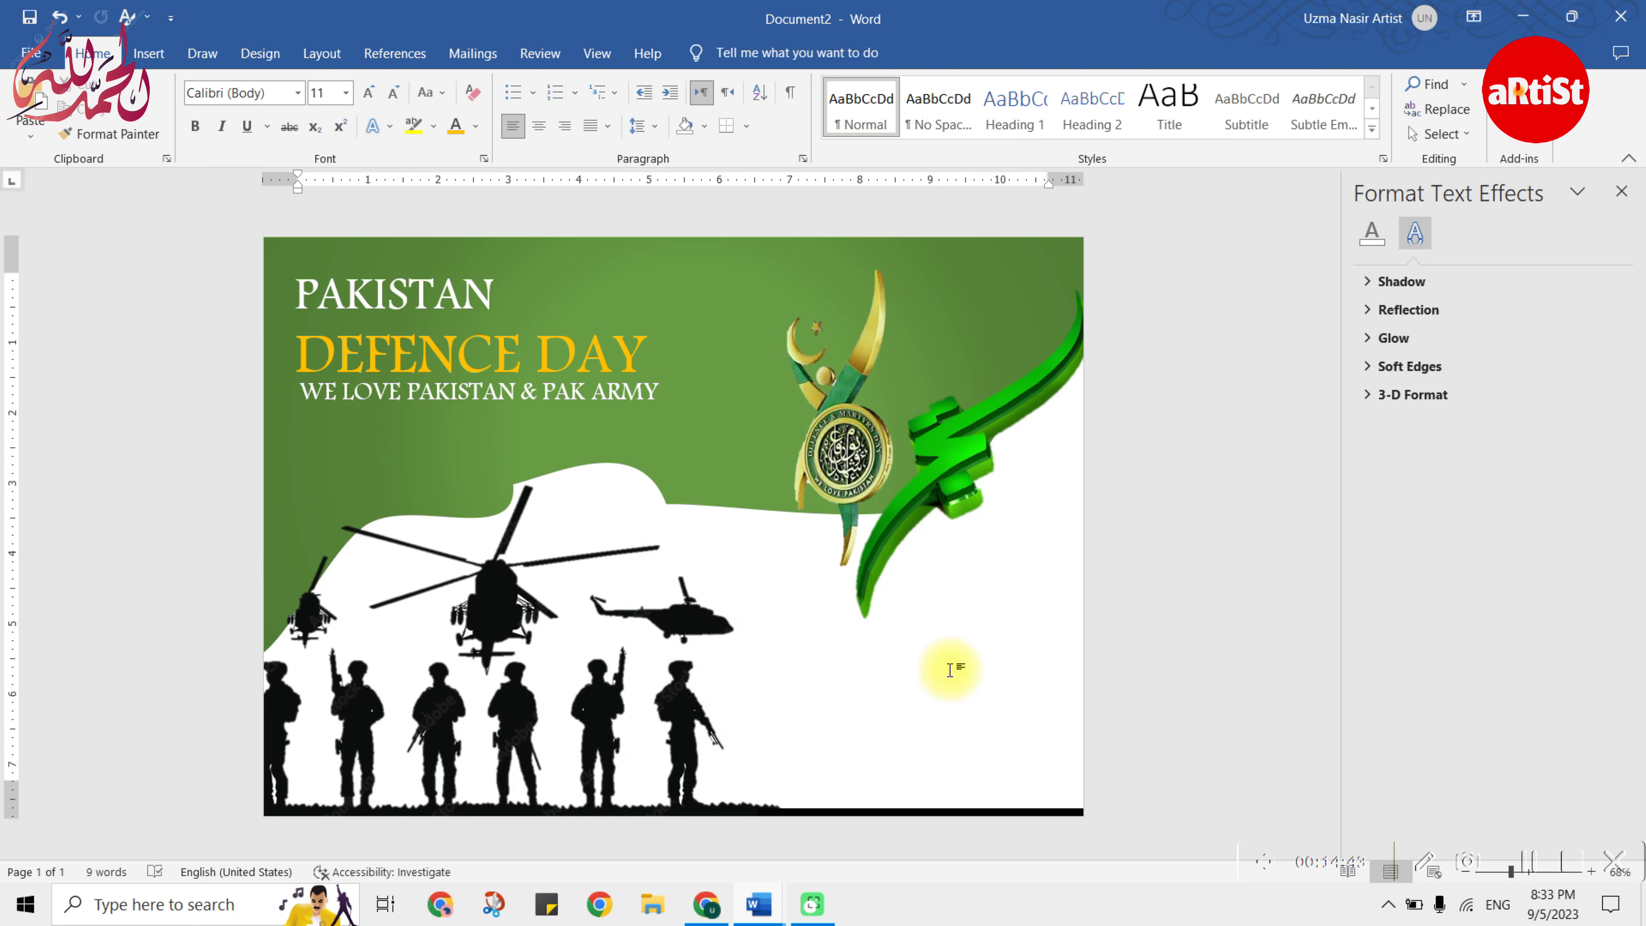
- Back in Google Images, scroll the '6th september FONT png' results and preview the Behance Defence Day emblem
{"action": "key", "text": "alt+Tab"}
{"action": "scroll", "coordinate": [1264, 659], "scroll_direction": "down", "scroll_amount": 5}
{"action": "scroll", "coordinate": [683, 568], "scroll_direction": "down", "scroll_amount": 1}
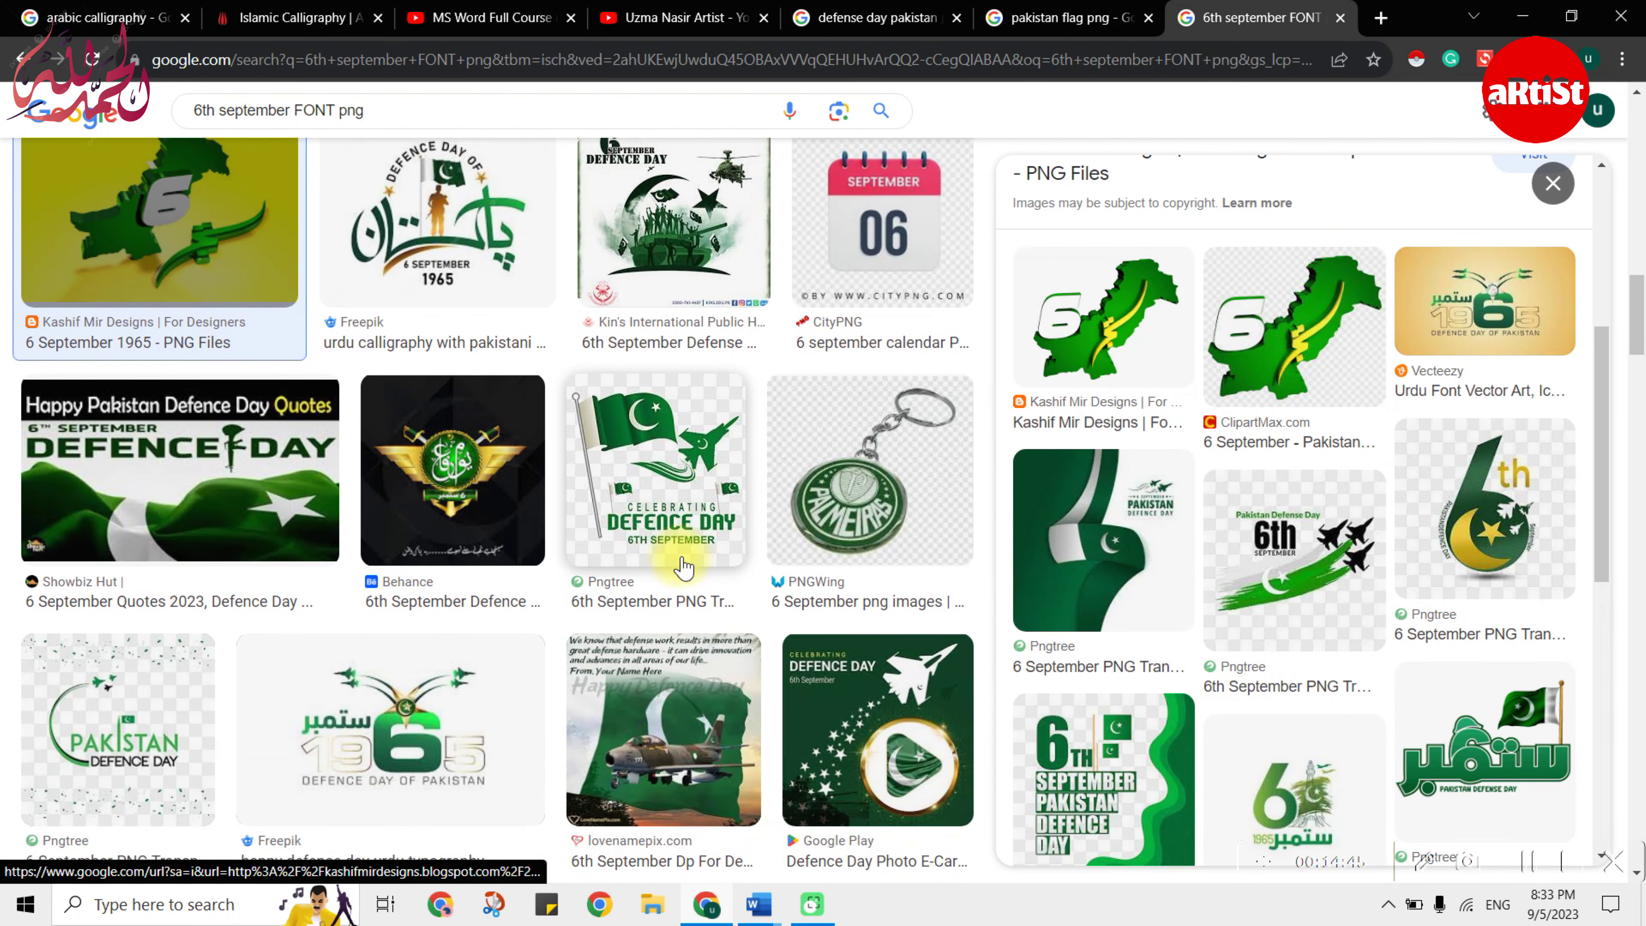
{"action": "scroll", "coordinate": [682, 567], "scroll_direction": "down", "scroll_amount": 3}
{"action": "scroll", "coordinate": [684, 568], "scroll_direction": "down", "scroll_amount": 5}
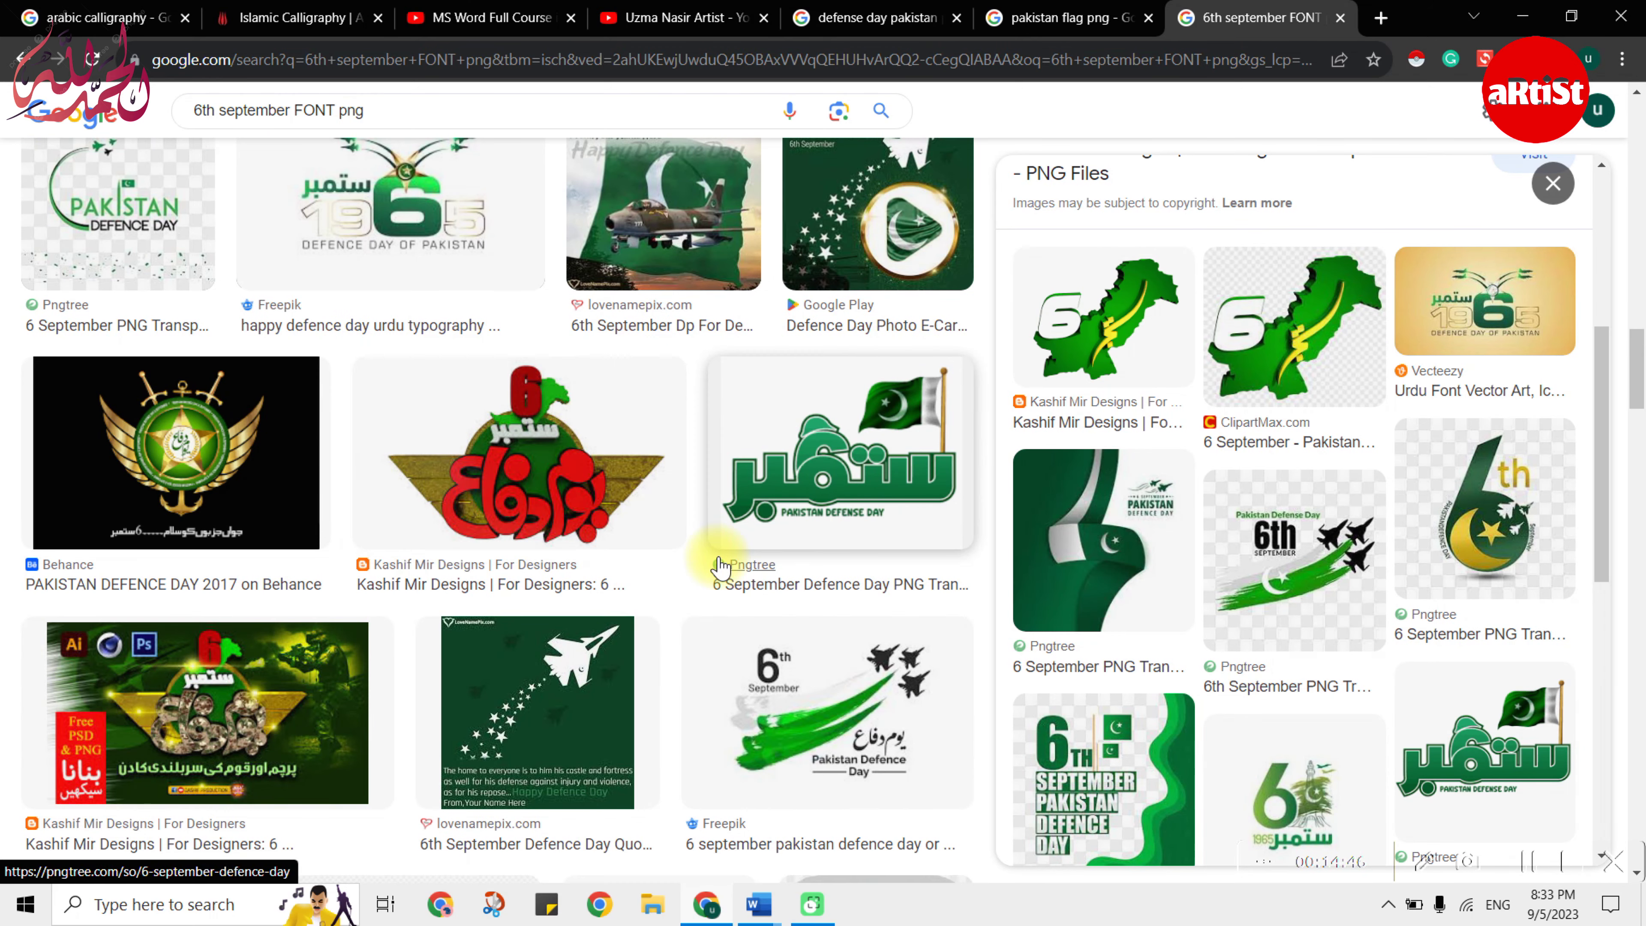
{"action": "left_click", "coordinate": [198, 462]}
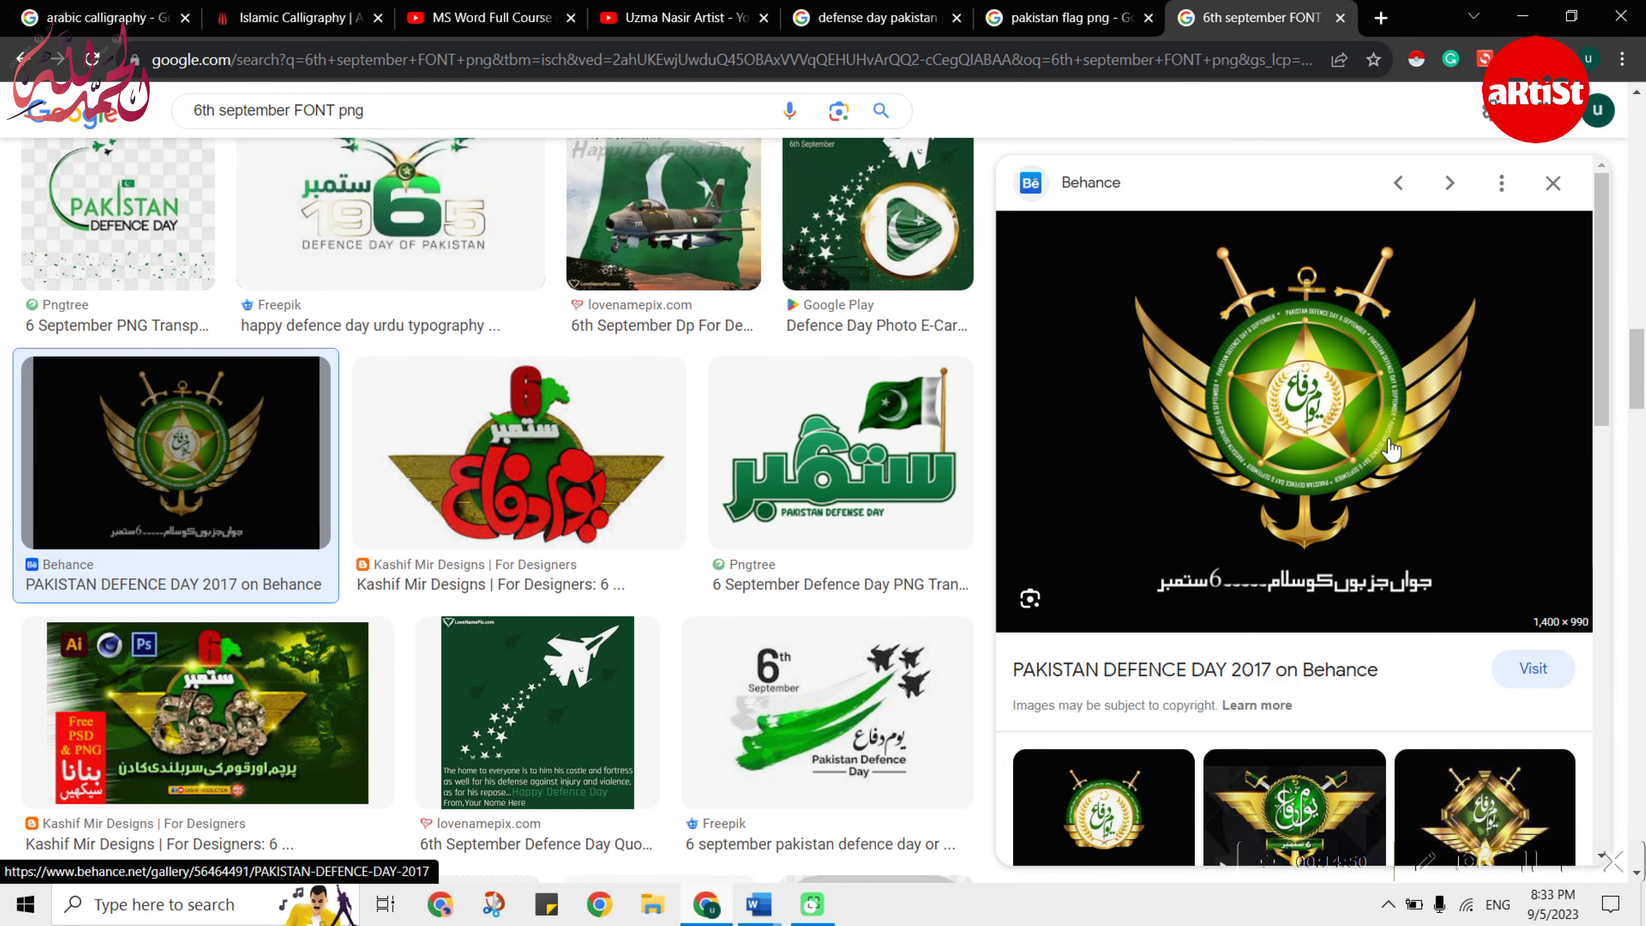
{"action": "scroll", "coordinate": [1391, 448], "scroll_direction": "down", "scroll_amount": 5}
- Compare the emblem with the Word poster, then return to the image results scrolled back to the top
{"action": "key", "text": "alt+Tab"}
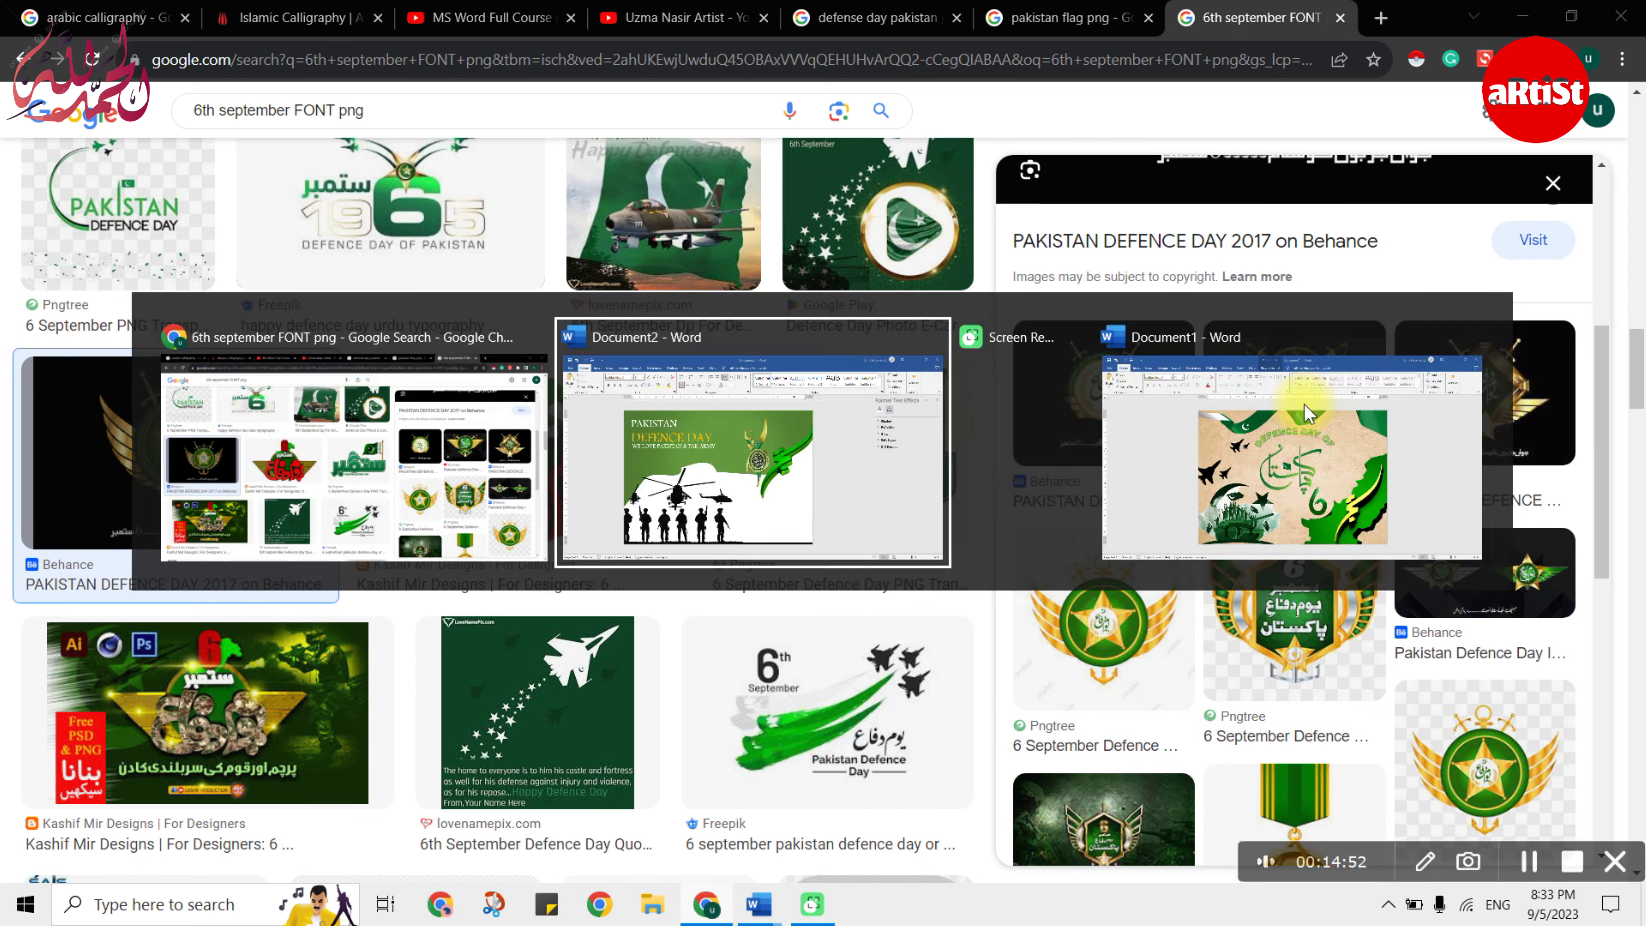
{"action": "left_click", "coordinate": [847, 422]}
{"action": "key", "text": "alt+Tab"}
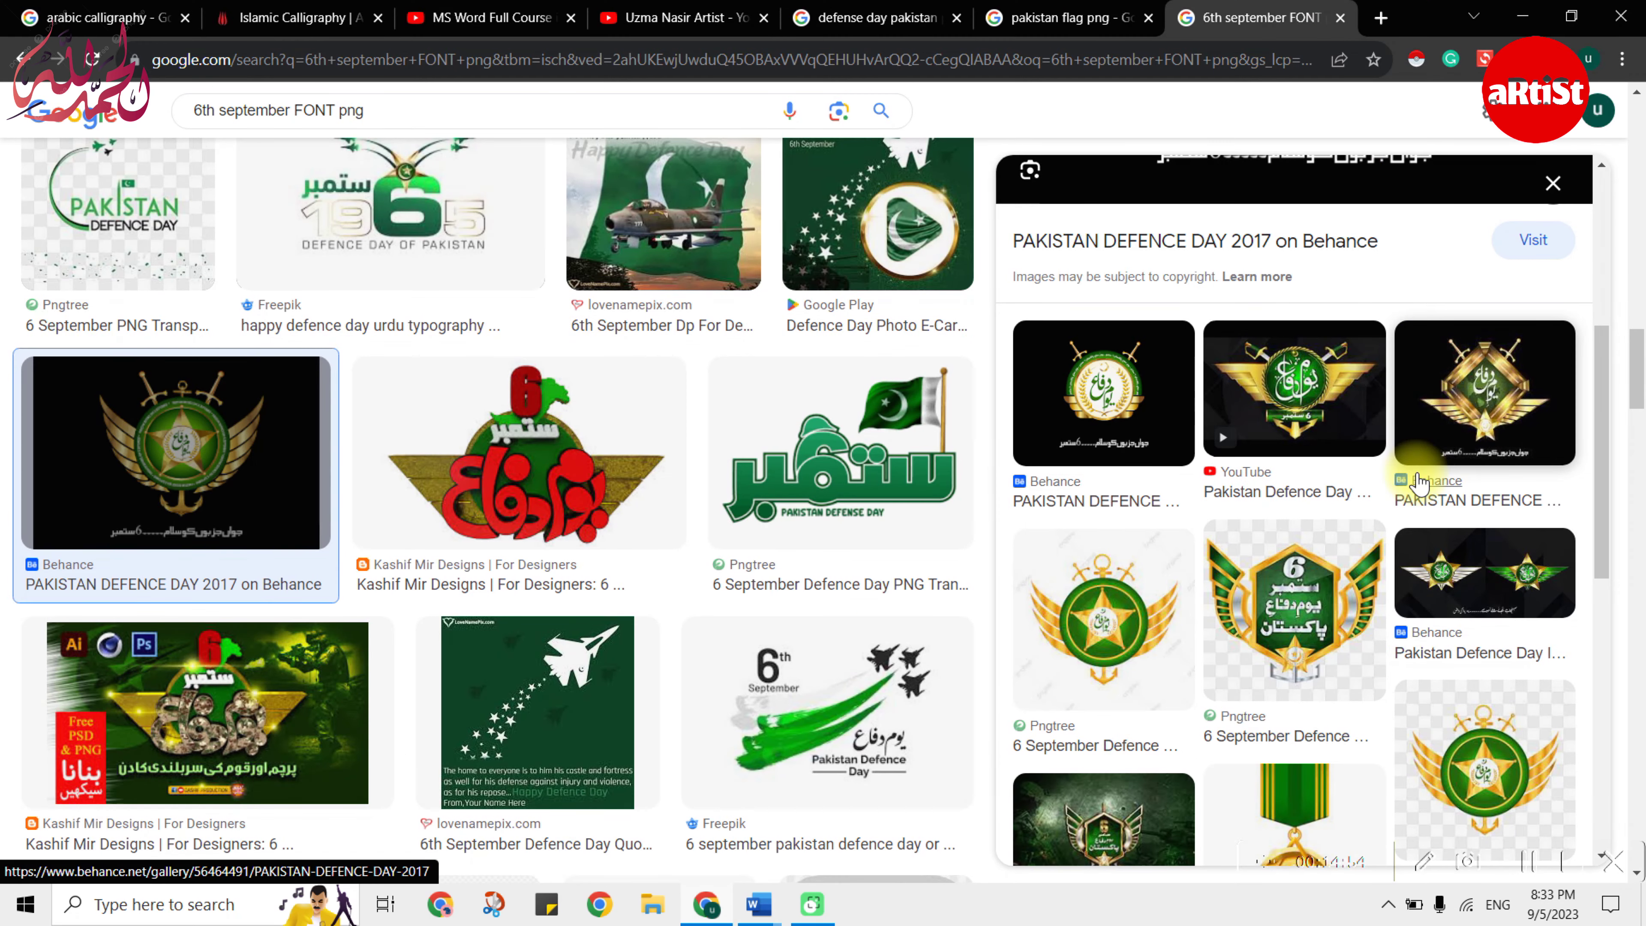
{"action": "scroll", "coordinate": [1090, 500], "scroll_direction": "down", "scroll_amount": 3}
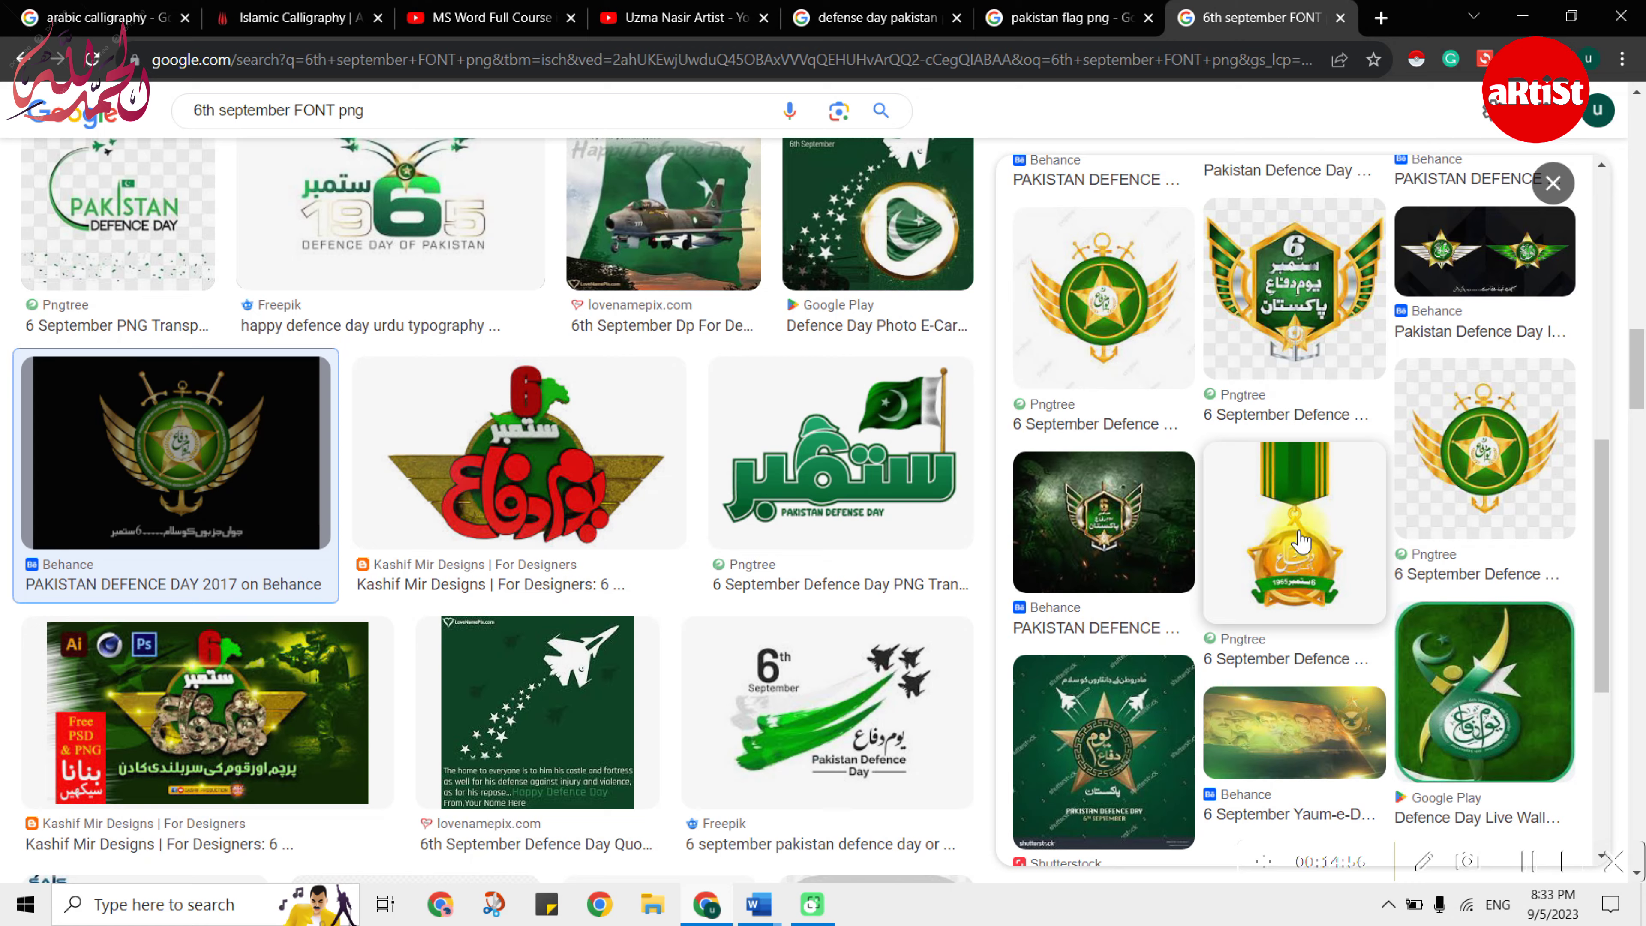
{"action": "scroll", "coordinate": [1102, 499], "scroll_direction": "down", "scroll_amount": 3}
{"action": "scroll", "coordinate": [644, 397], "scroll_direction": "up", "scroll_amount": 5}
{"action": "scroll", "coordinate": [643, 389], "scroll_direction": "up", "scroll_amount": 5}
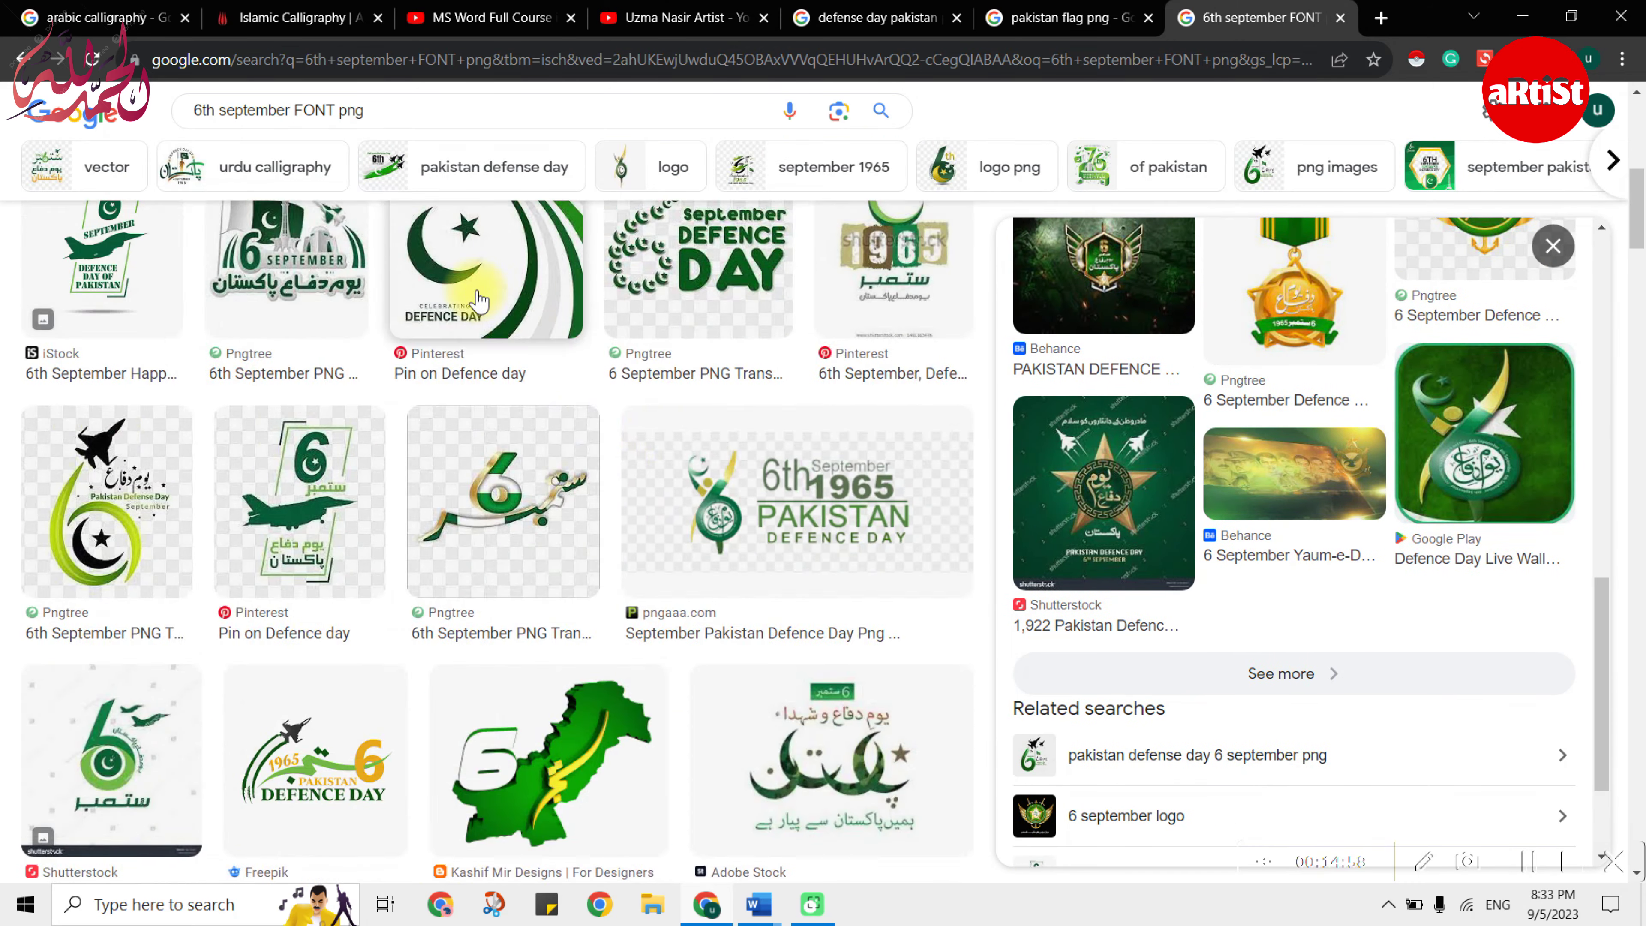
{"action": "scroll", "coordinate": [643, 389], "scroll_direction": "up", "scroll_amount": 5}
{"action": "scroll", "coordinate": [713, 292], "scroll_direction": "up", "scroll_amount": 5}
{"action": "key", "text": "alt+Tab"}
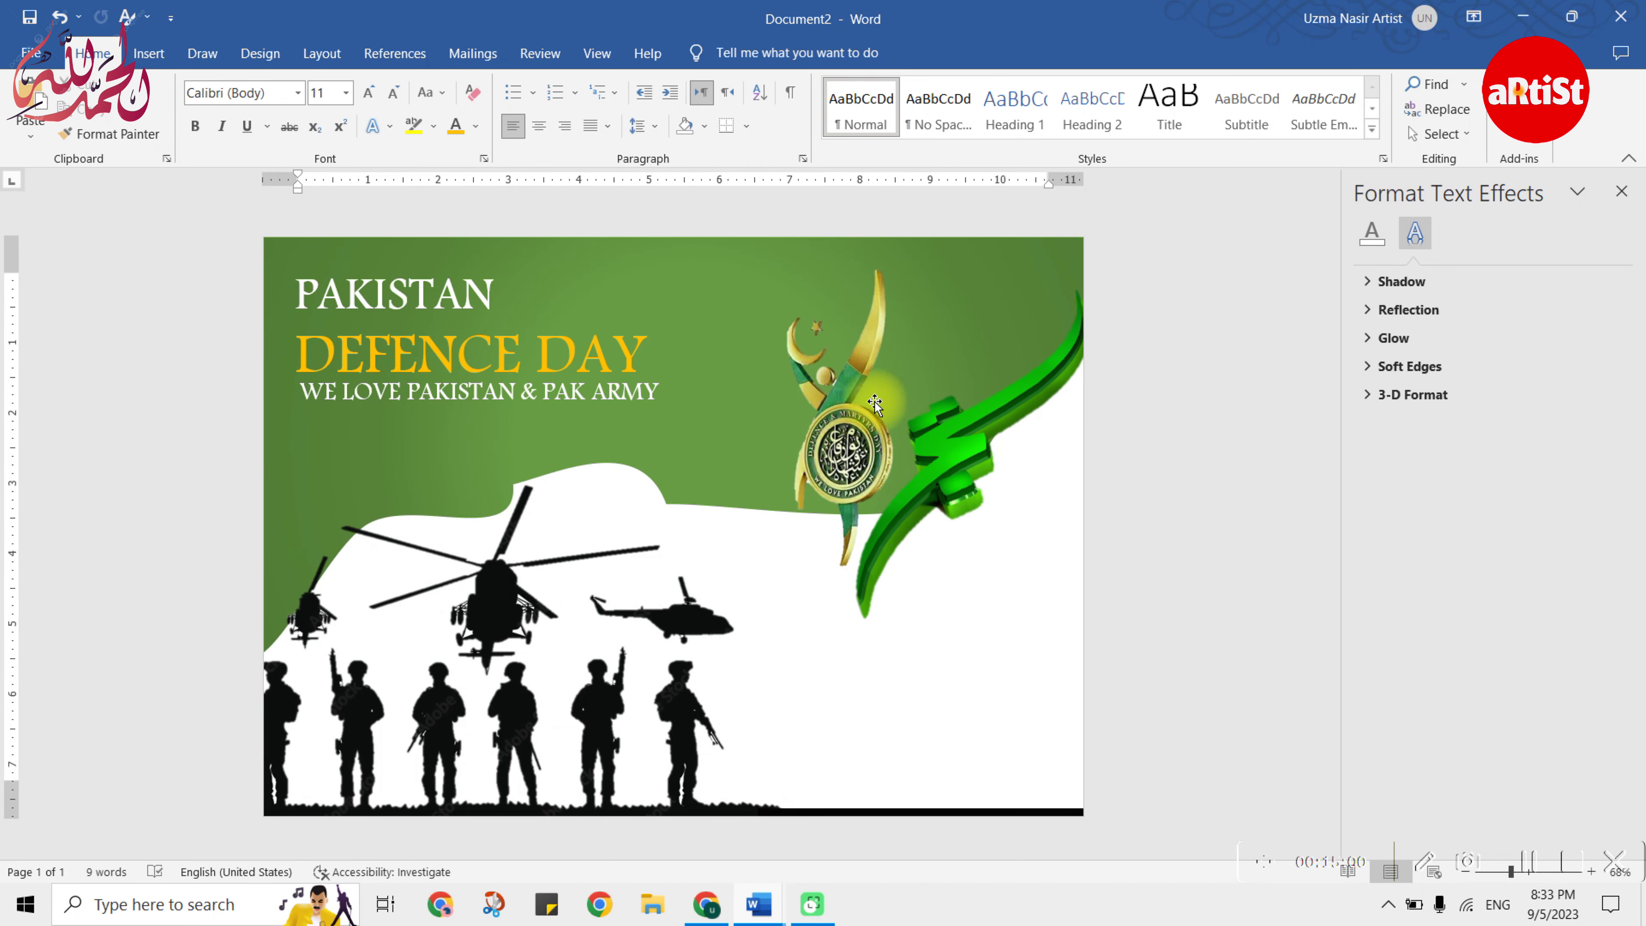
{"action": "key", "text": "alt+Tab"}
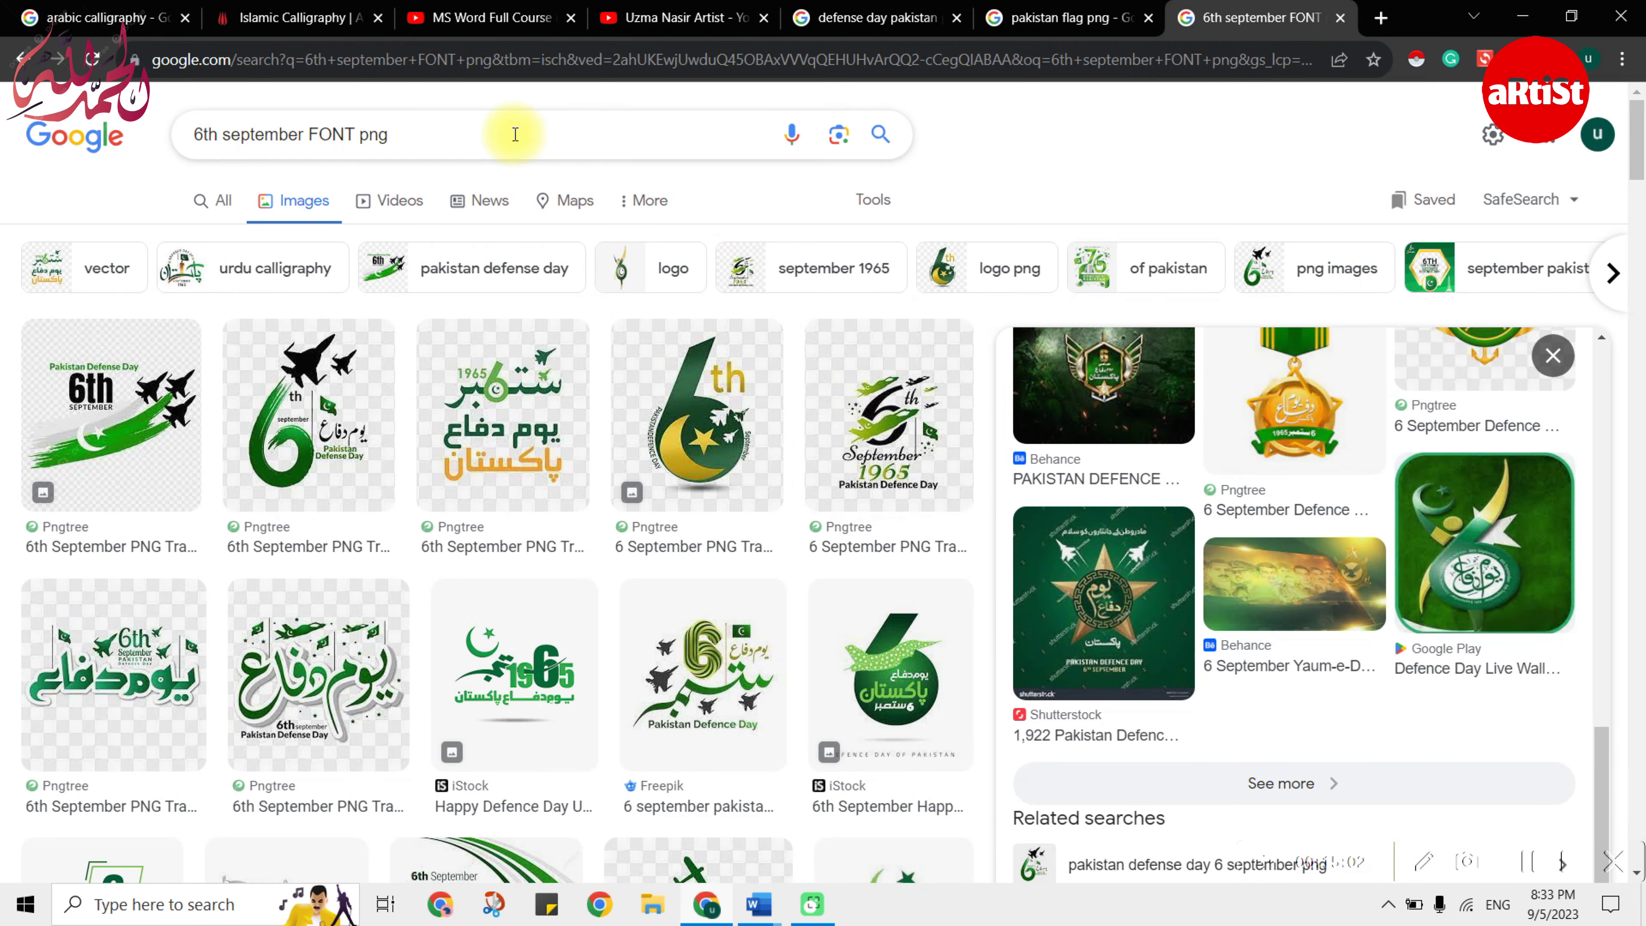
- Search Google Images for '6th september shuhdah pictures png'
{"action": "left_click", "coordinate": [514, 128]}
{"action": "type", "text": "6th "}
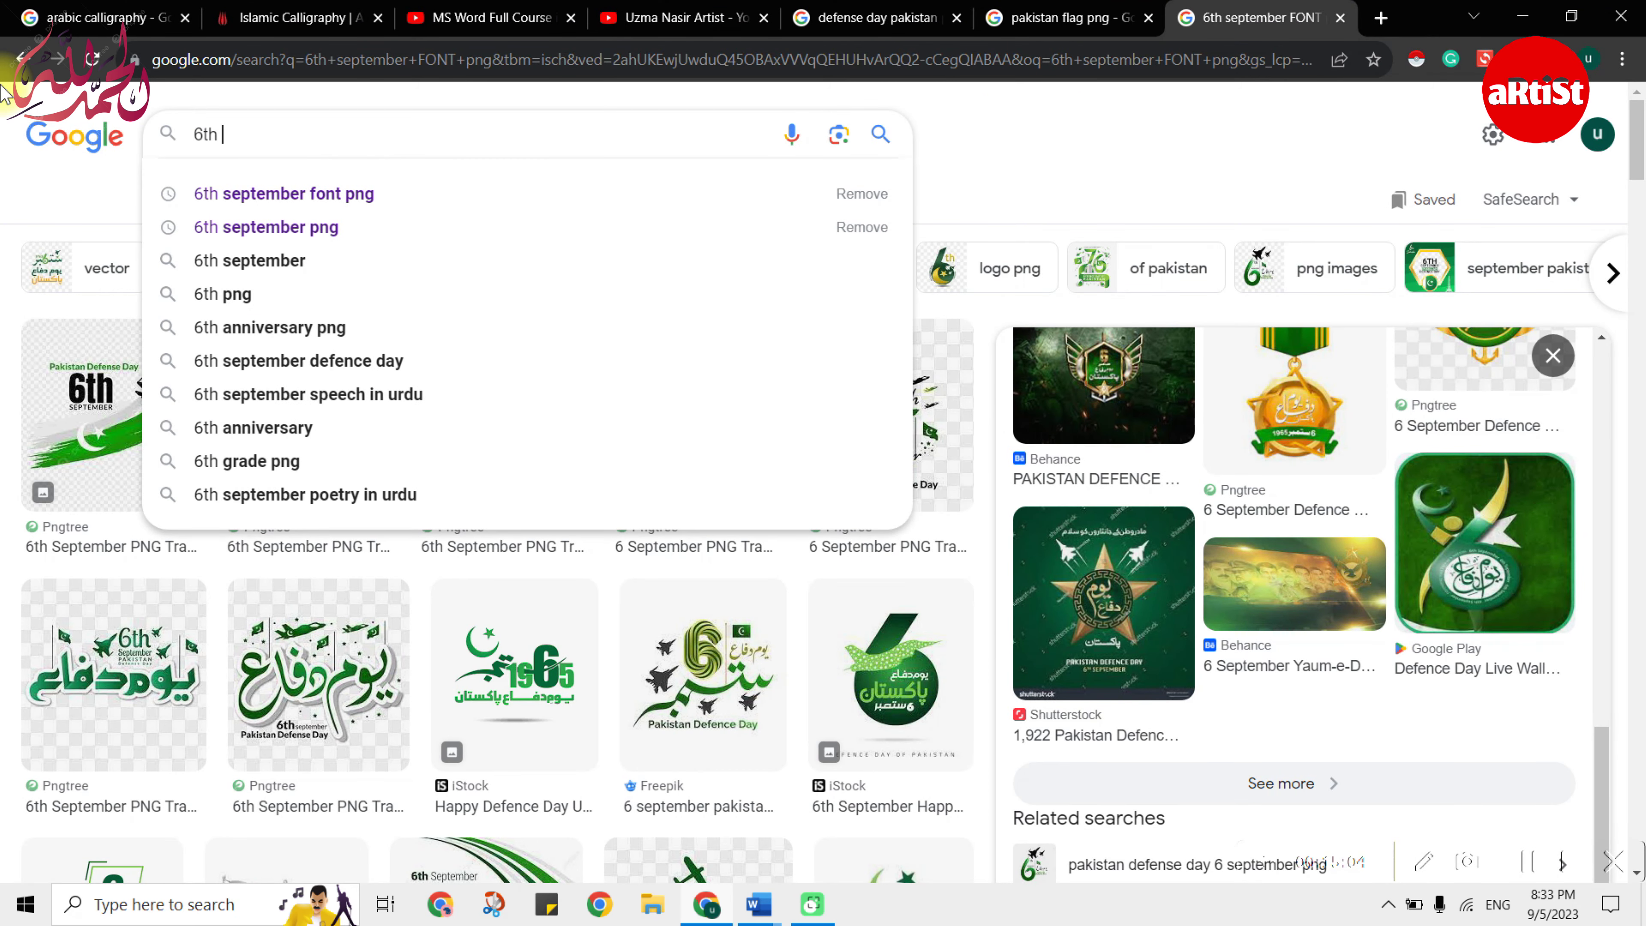
{"action": "type", "text": "september png"}
{"action": "key", "text": "Return"}
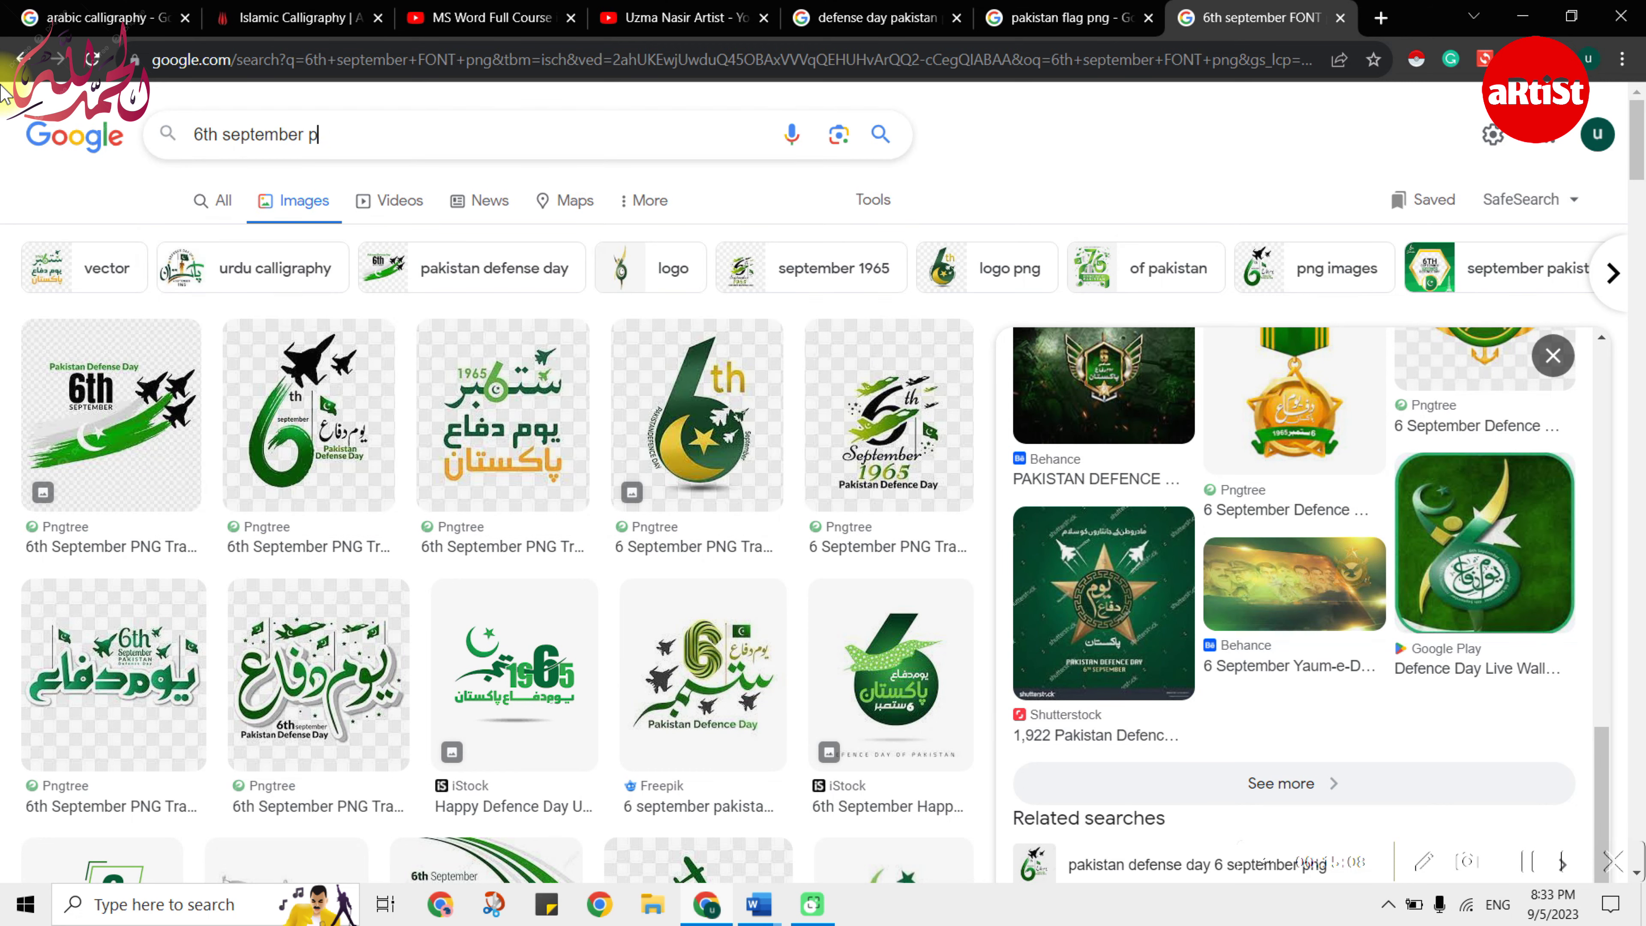
{"action": "key", "text": "BackSpace"}
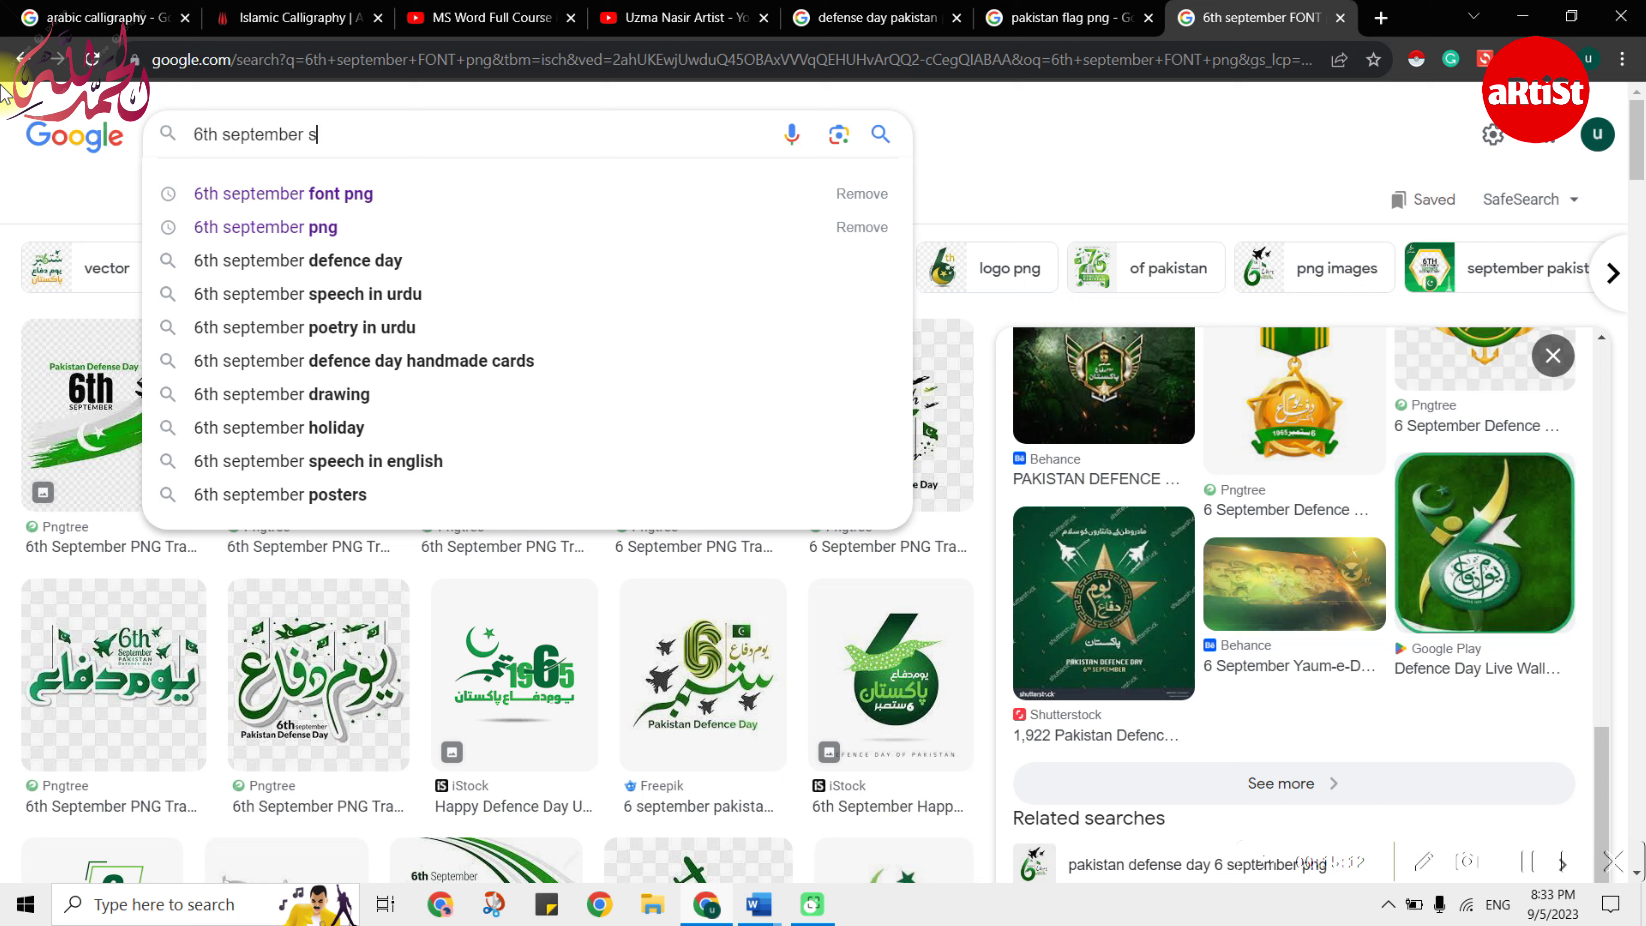
{"action": "type", "text": "huhdah pictures png"}
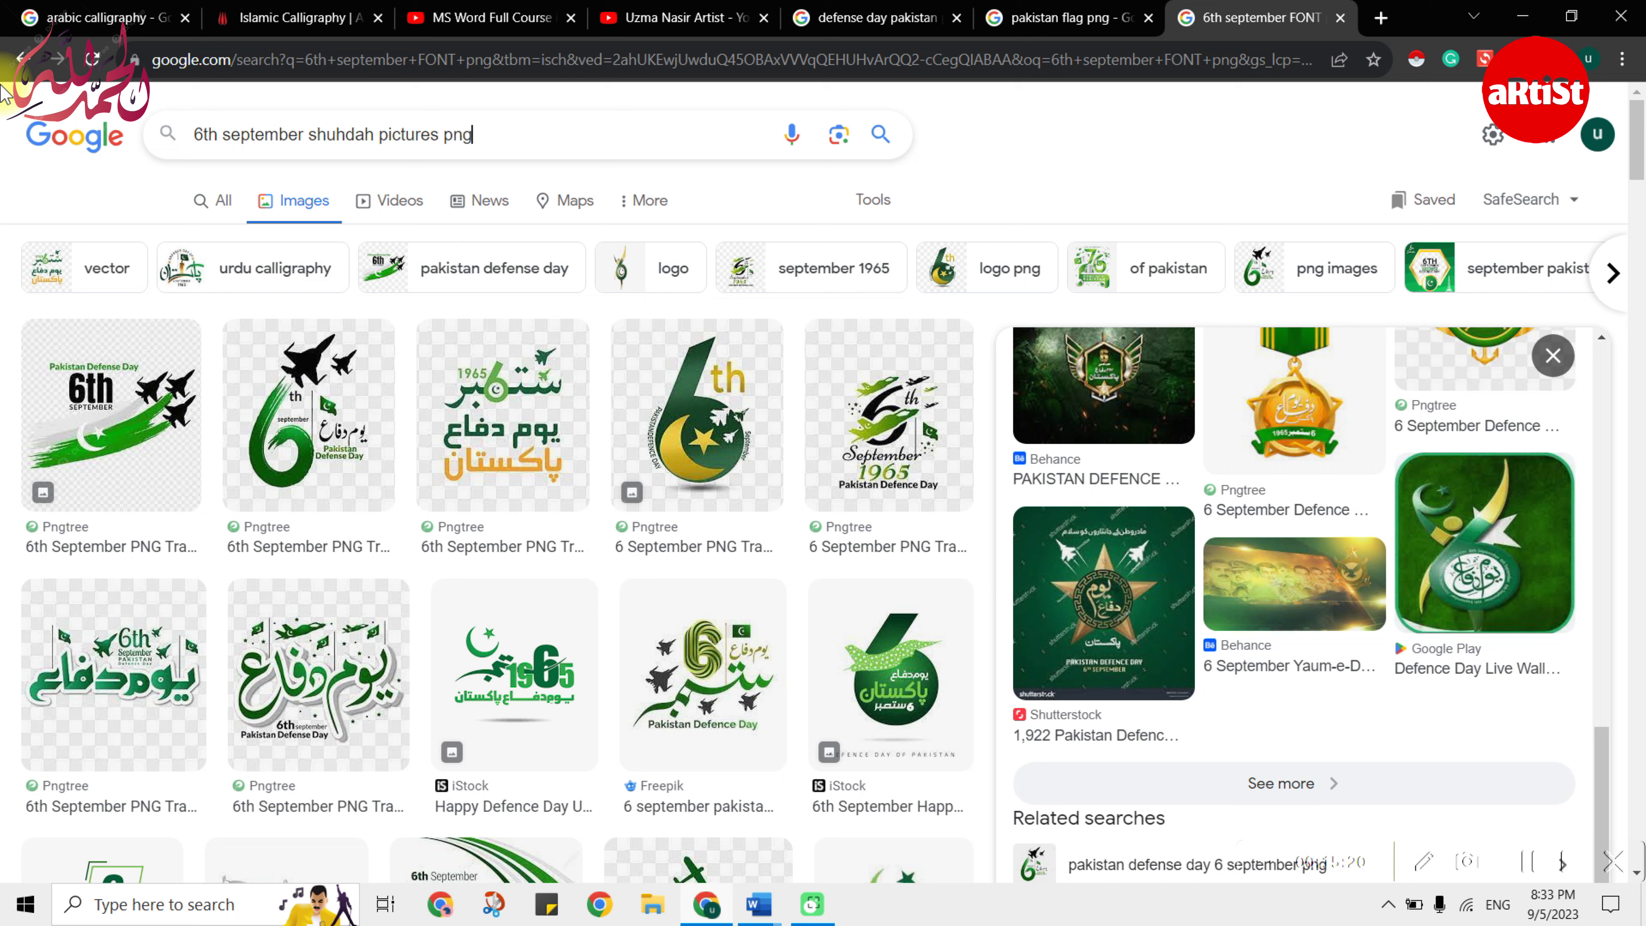
{"action": "left_click", "coordinate": [881, 136]}
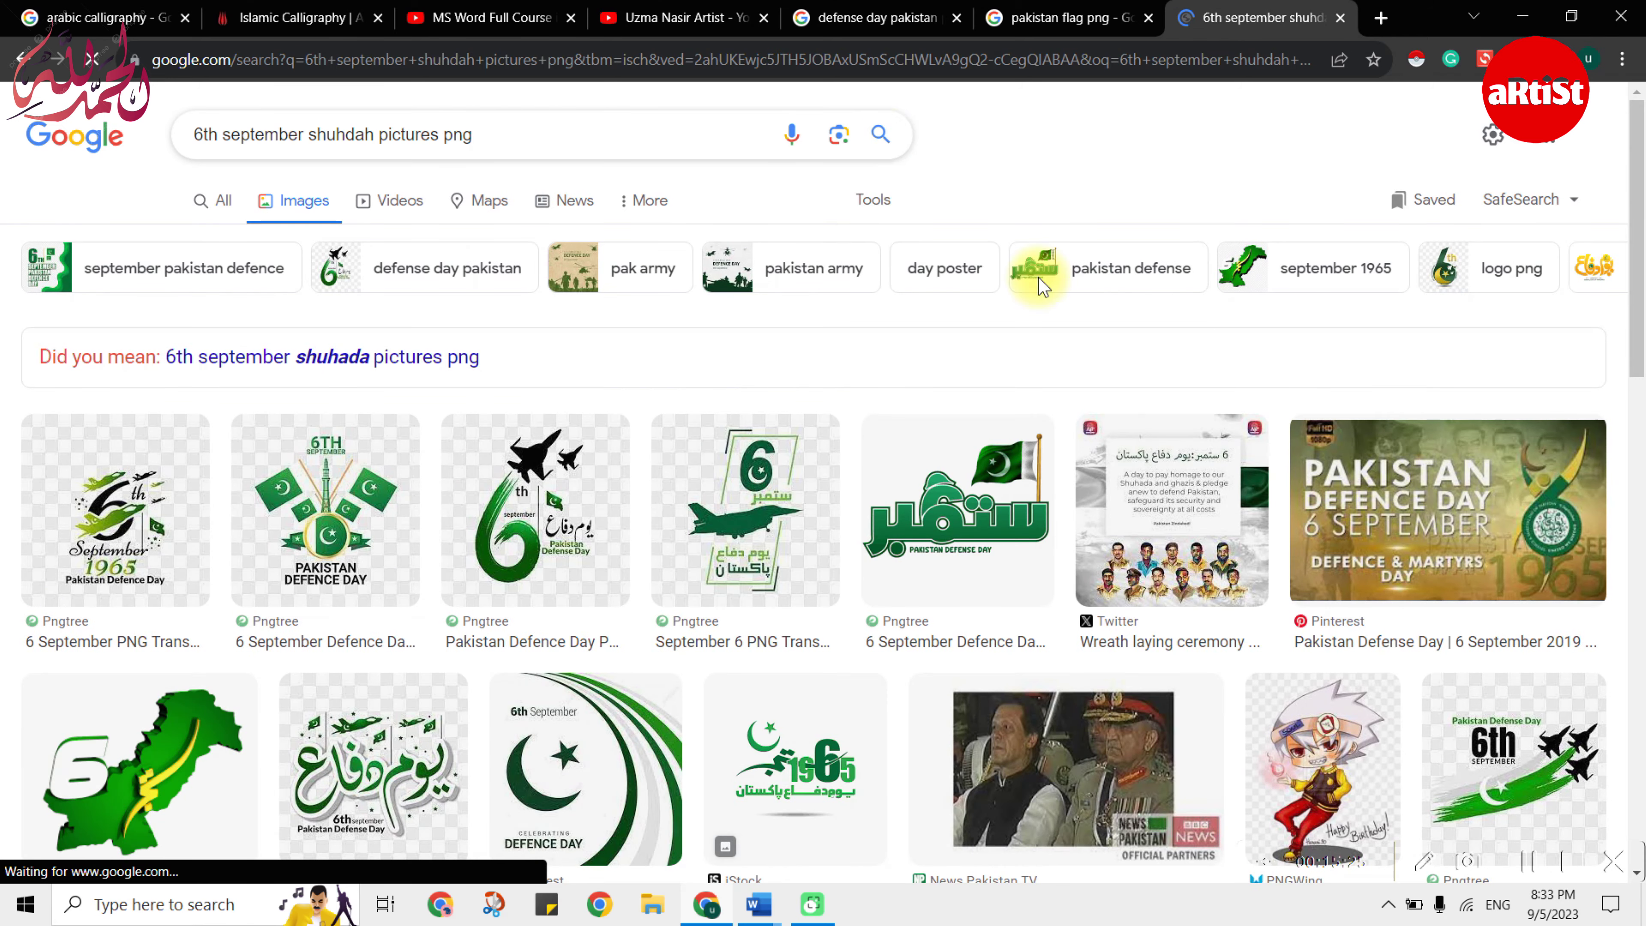
- Browse the martyrs results, previewing the Wreath laying ceremony image along the way
{"action": "scroll", "coordinate": [1448, 444], "scroll_direction": "down", "scroll_amount": 2}
{"action": "scroll", "coordinate": [1448, 444], "scroll_direction": "down", "scroll_amount": 3}
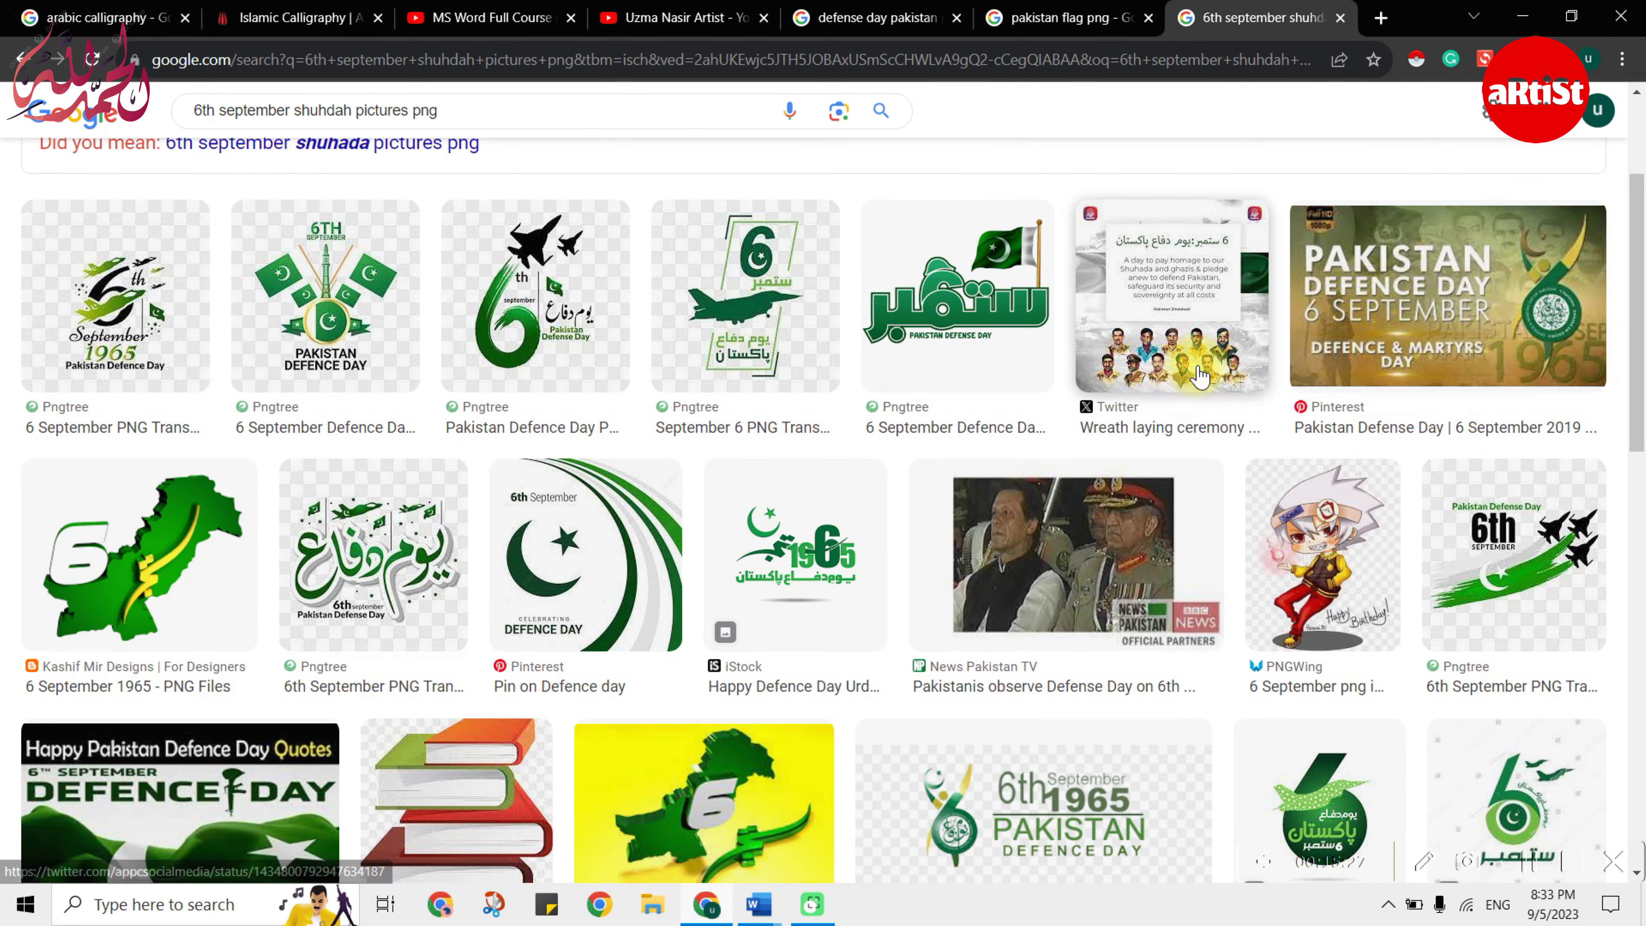
{"action": "left_click", "coordinate": [1170, 363]}
{"action": "scroll", "coordinate": [1175, 545], "scroll_direction": "down", "scroll_amount": 1}
{"action": "scroll", "coordinate": [1260, 480], "scroll_direction": "down", "scroll_amount": 3}
{"action": "scroll", "coordinate": [1267, 486], "scroll_direction": "down", "scroll_amount": 3}
{"action": "scroll", "coordinate": [1269, 491], "scroll_direction": "down", "scroll_amount": 4}
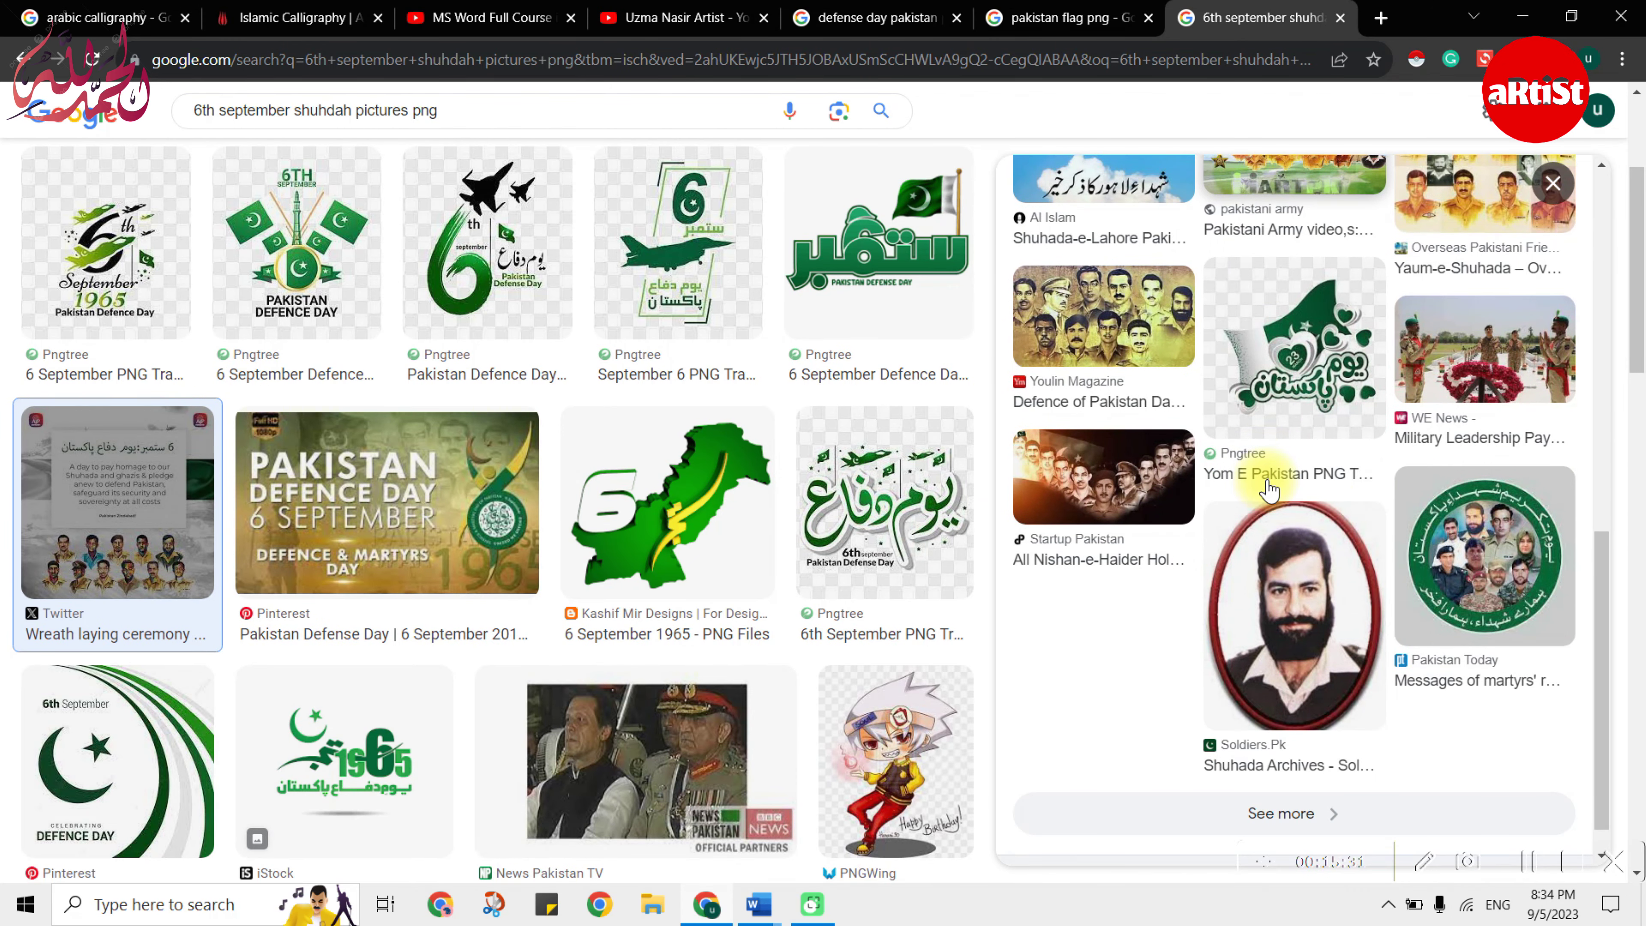
{"action": "scroll", "coordinate": [1268, 491], "scroll_direction": "up", "scroll_amount": 10}
{"action": "scroll", "coordinate": [1268, 491], "scroll_direction": "down", "scroll_amount": 10}
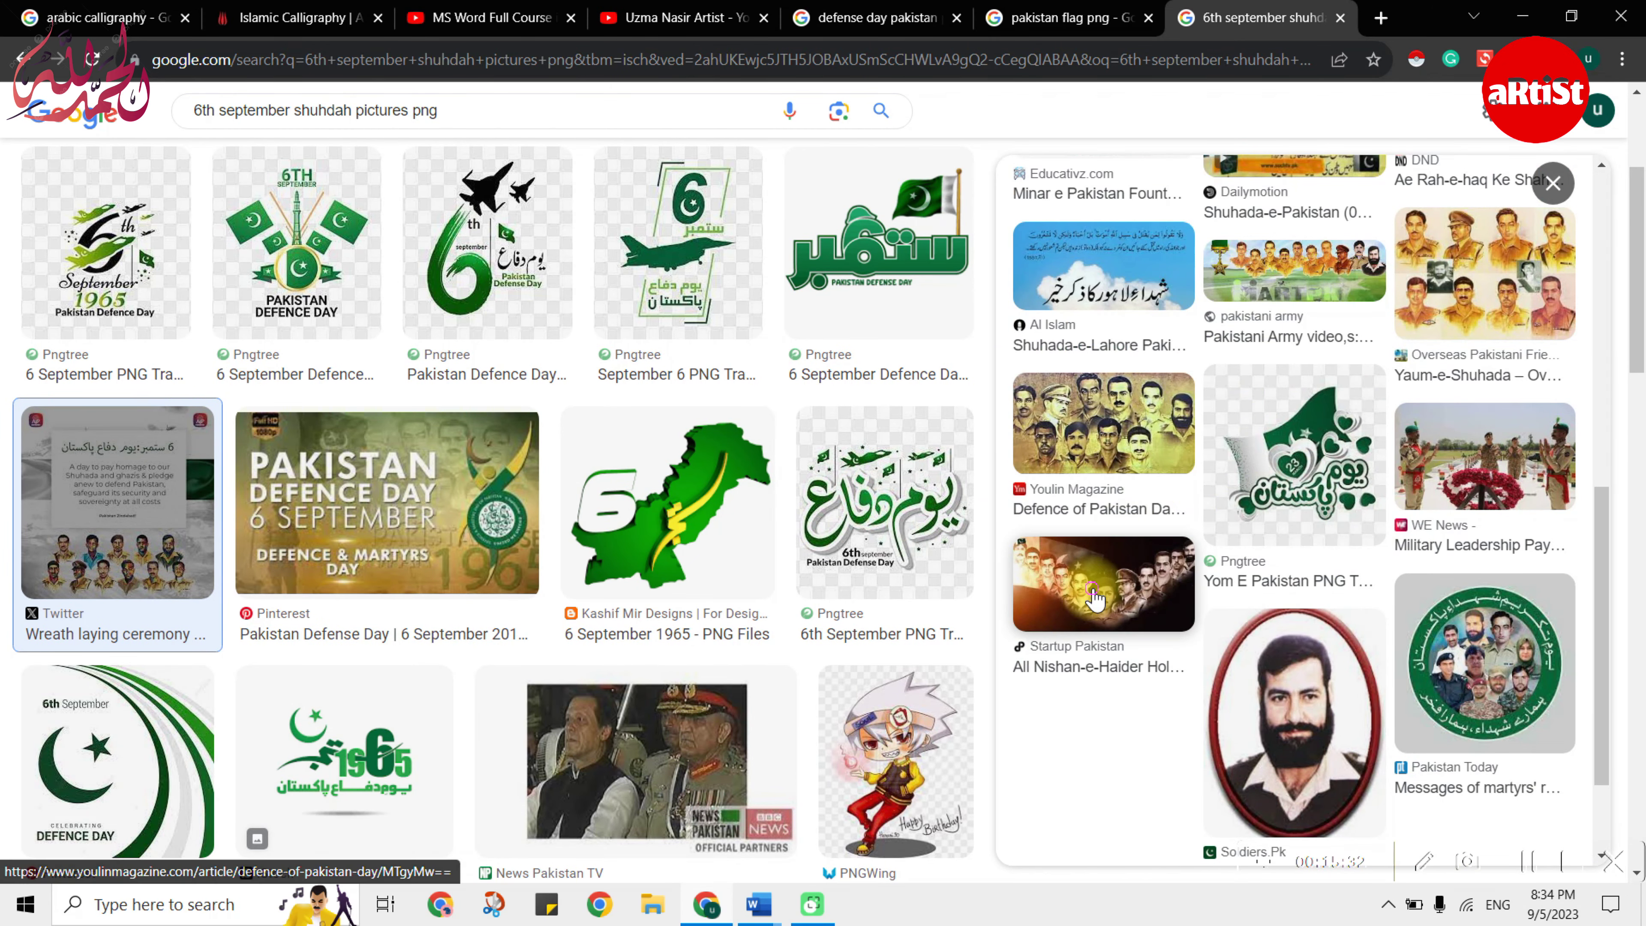
- Copy the All Nishan-e-Haider Holders photo to the clipboard
{"action": "left_click", "coordinate": [1107, 583]}
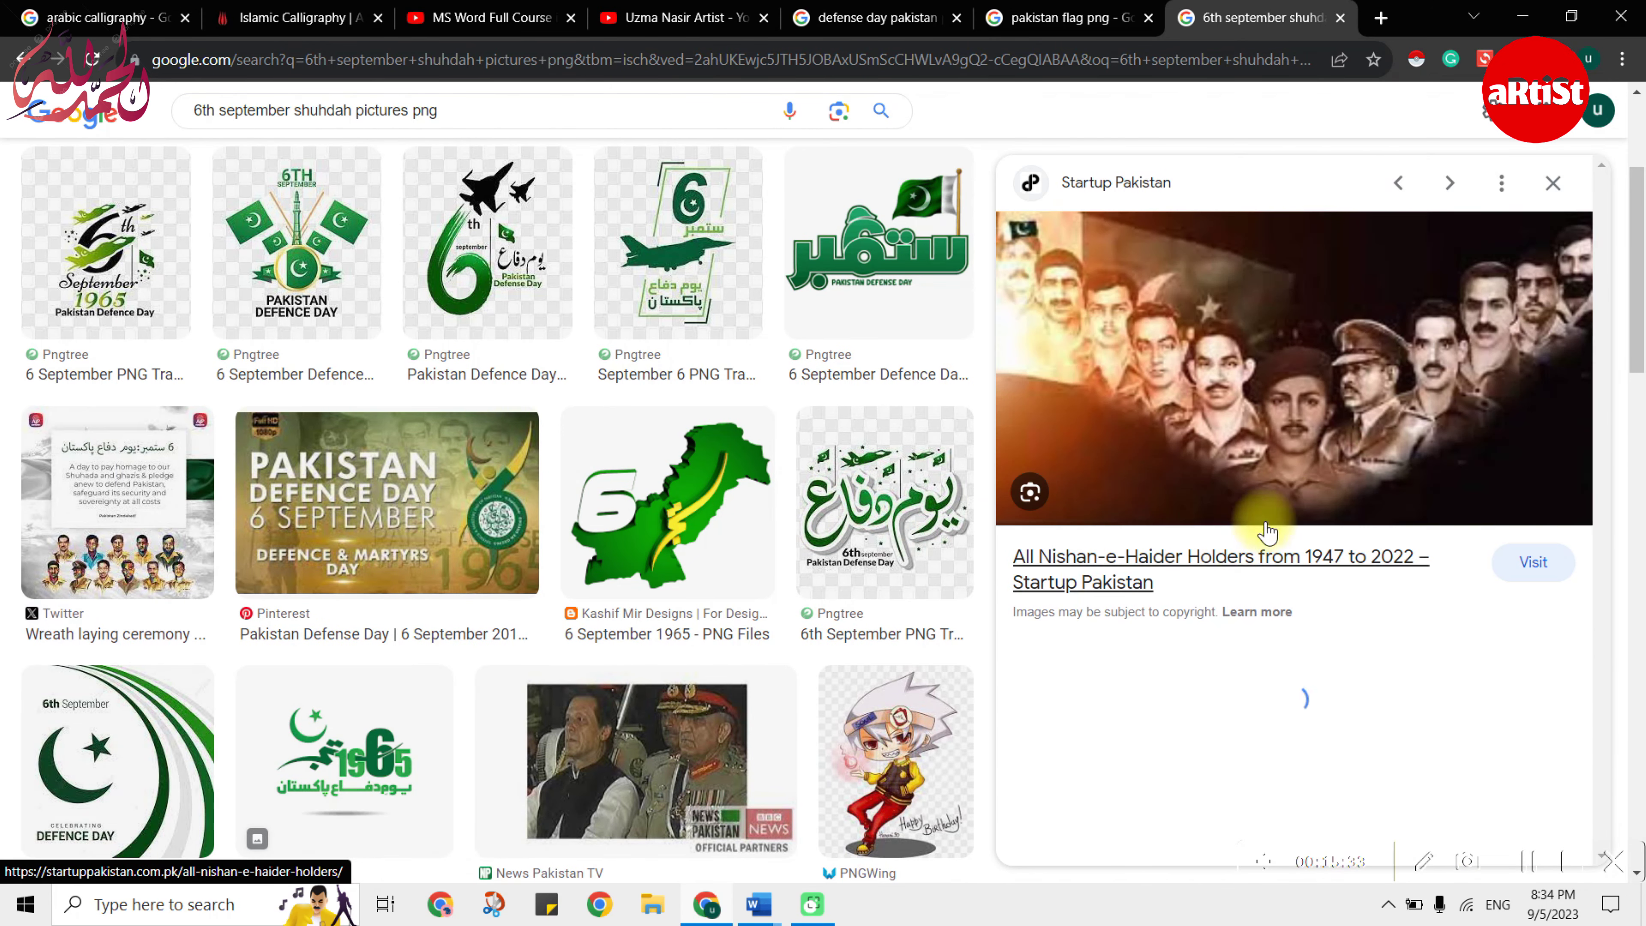
{"action": "right_click", "coordinate": [1262, 429]}
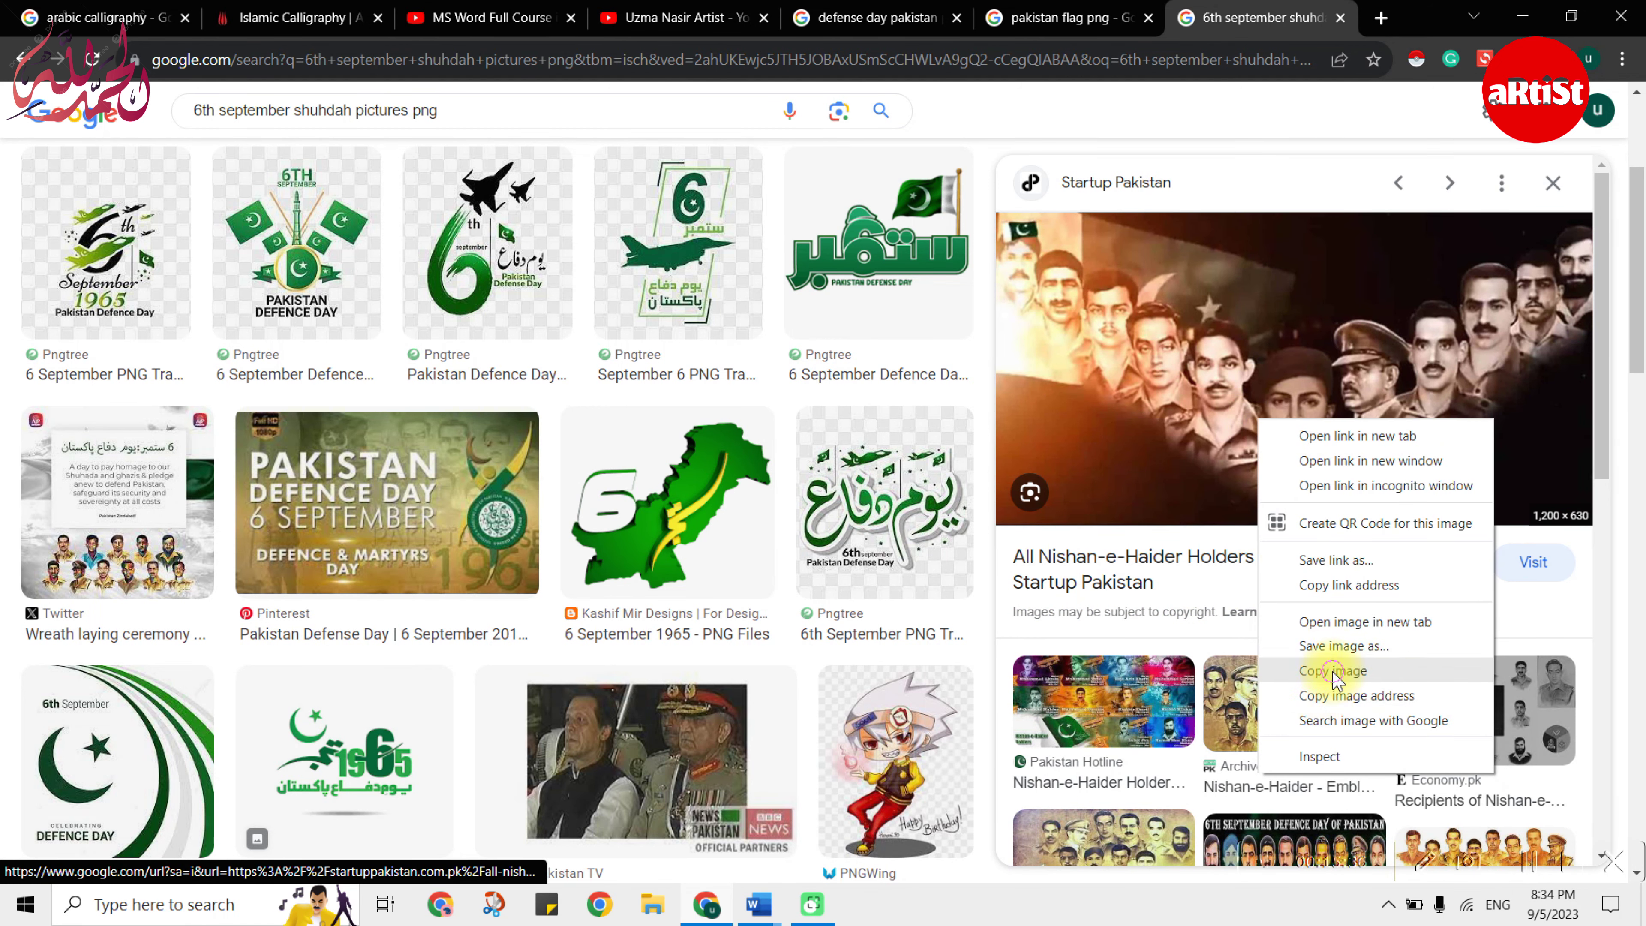
{"action": "left_click", "coordinate": [1332, 671]}
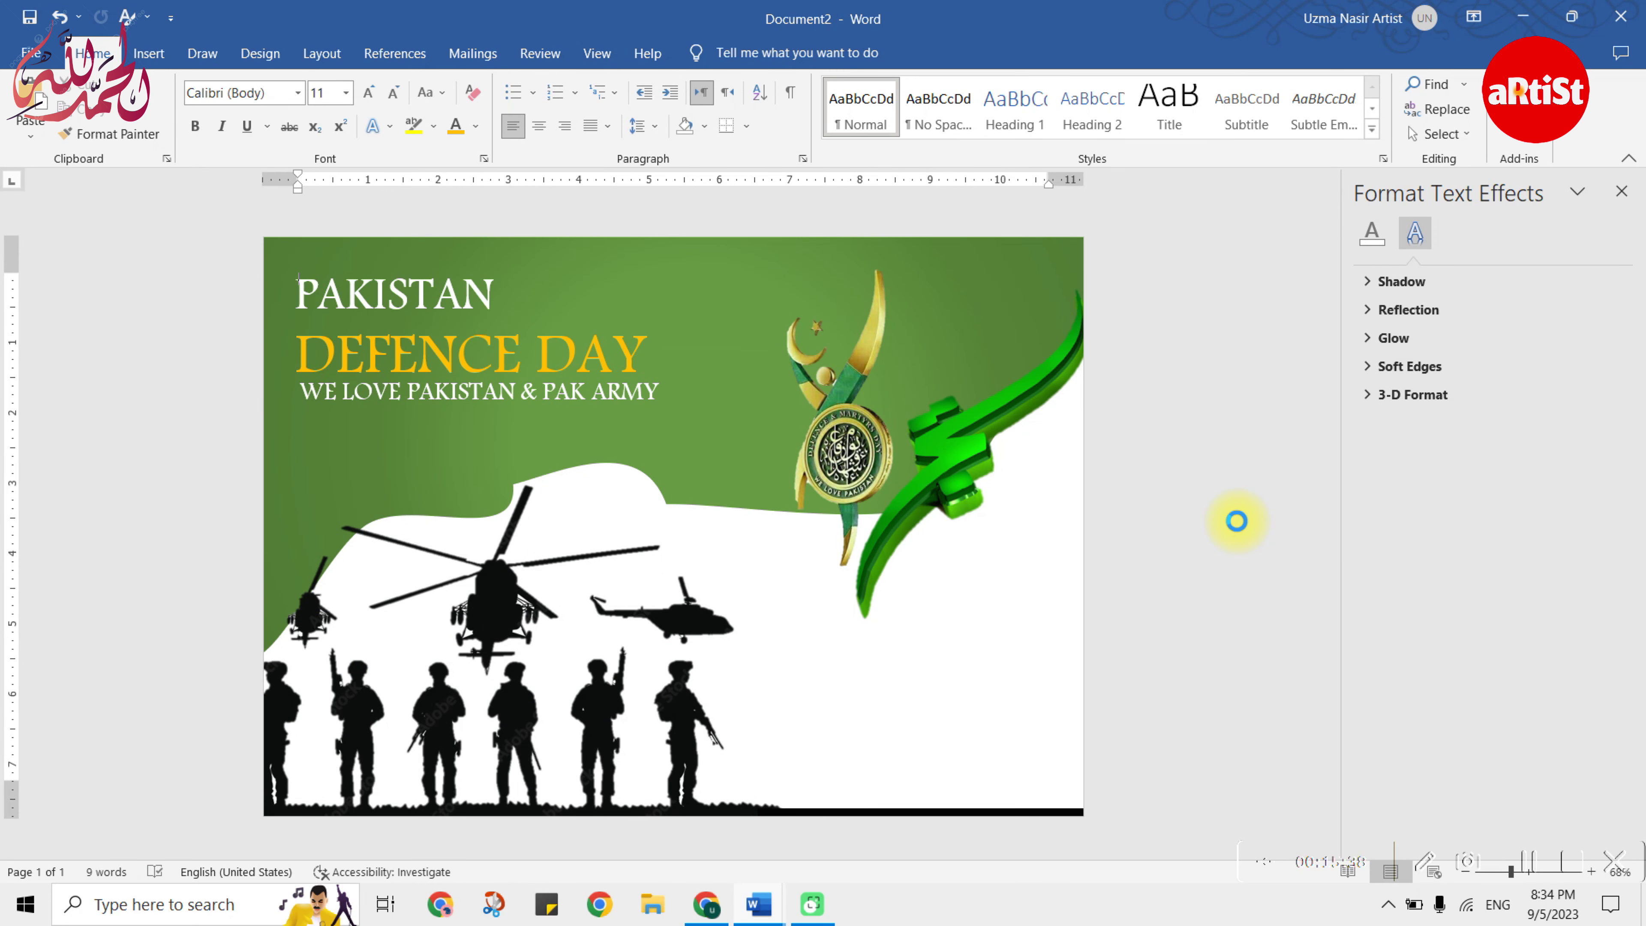
- Paste the martyrs photo, set it to In Front of Text, and move it below the title
{"action": "key", "text": "ctrl+v"}
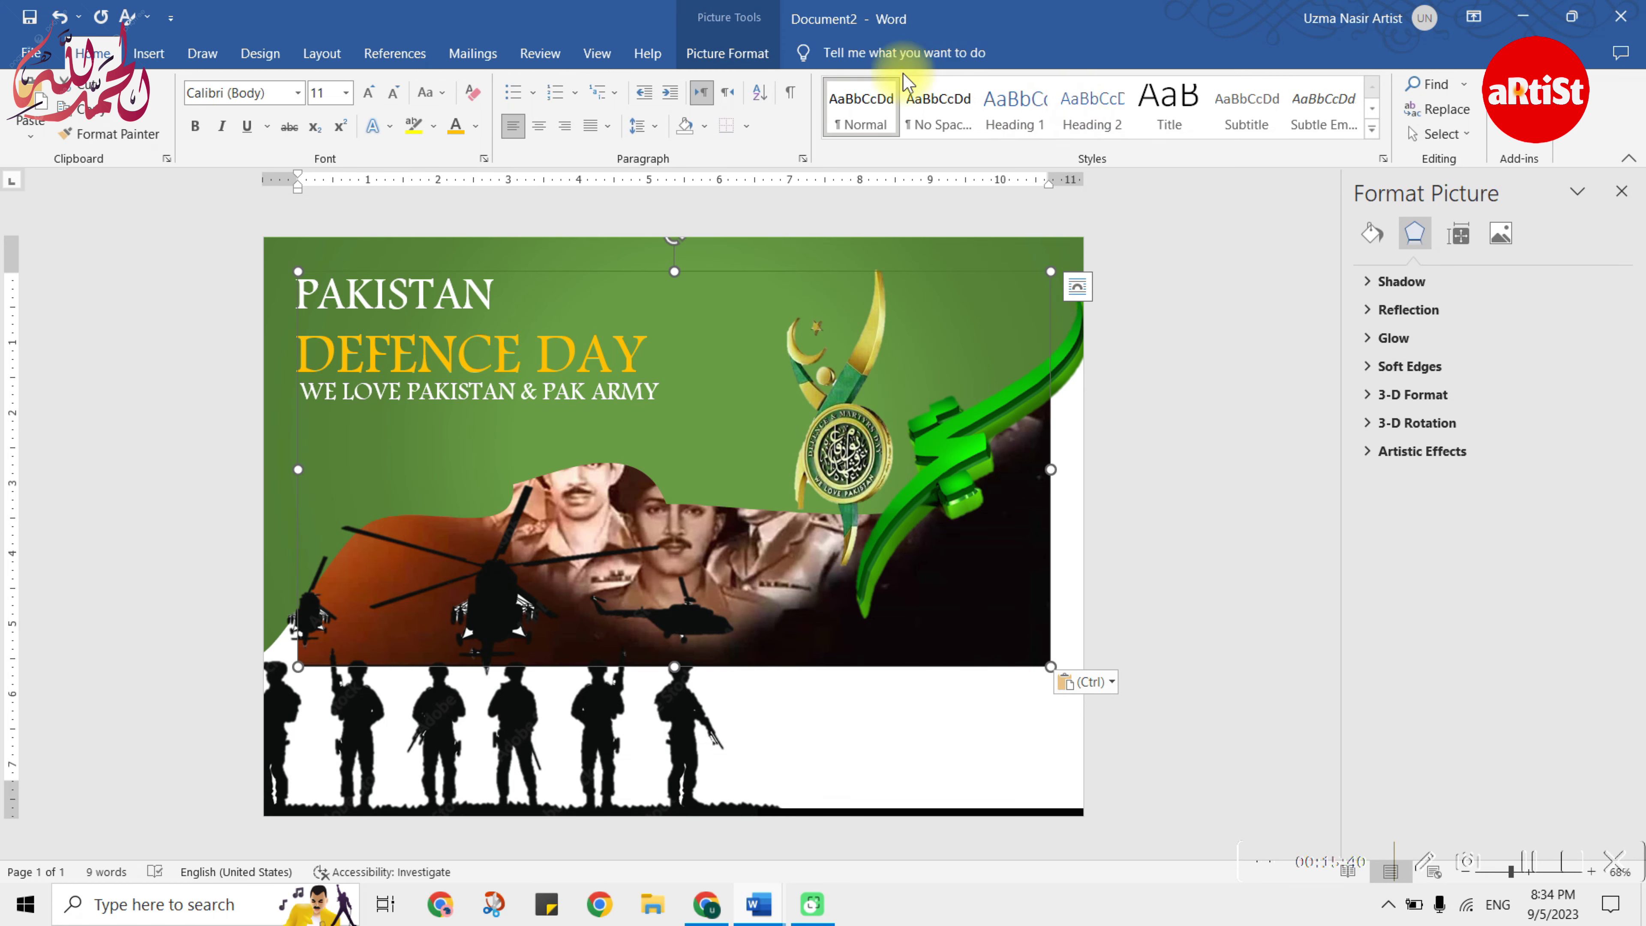
{"action": "left_click", "coordinate": [727, 53]}
{"action": "left_click", "coordinate": [1129, 120]}
{"action": "left_click", "coordinate": [1176, 306]}
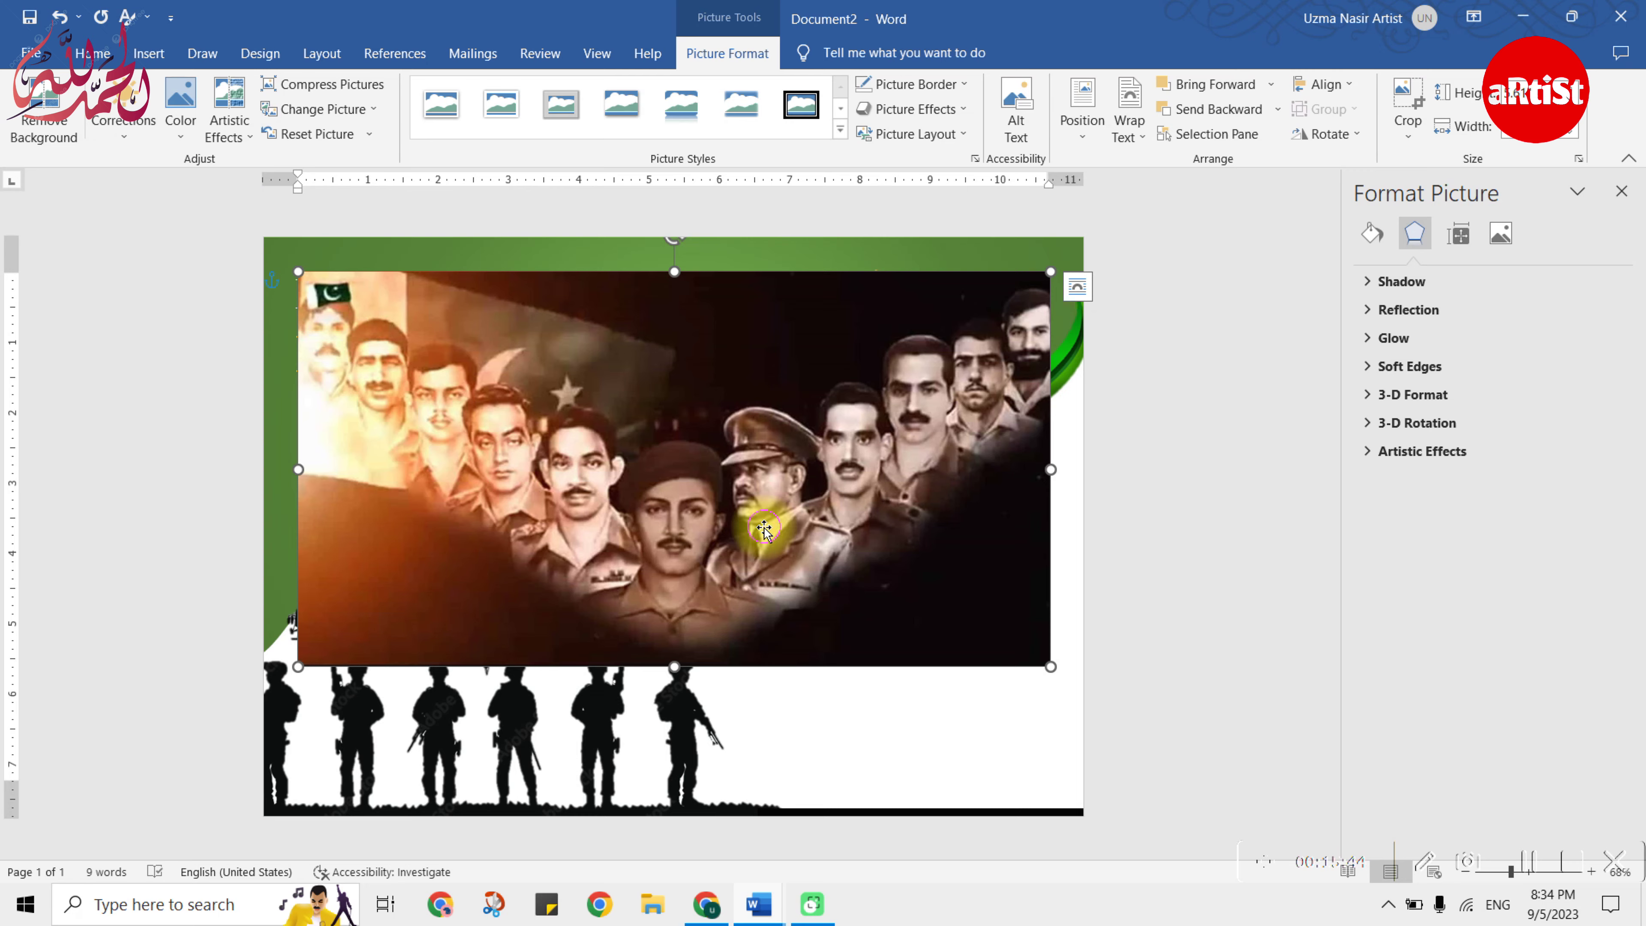
{"action": "left_click_drag", "start_coordinate": [764, 529], "coordinate": [792, 717]}
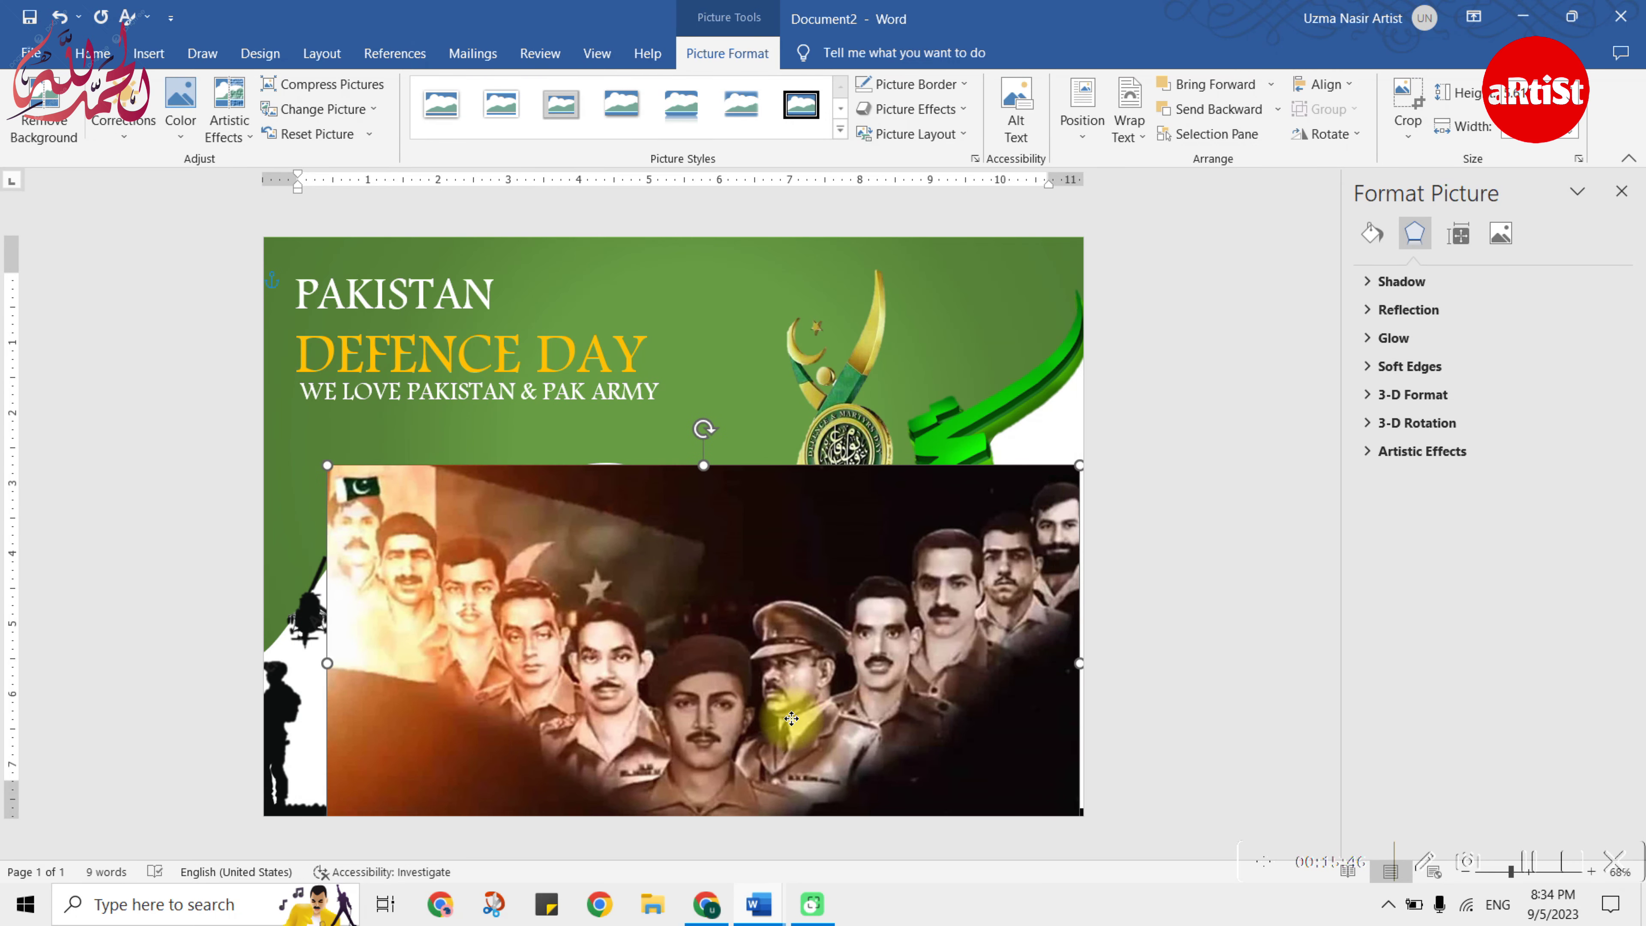
{"action": "left_click_drag", "start_coordinate": [791, 718], "coordinate": [800, 699]}
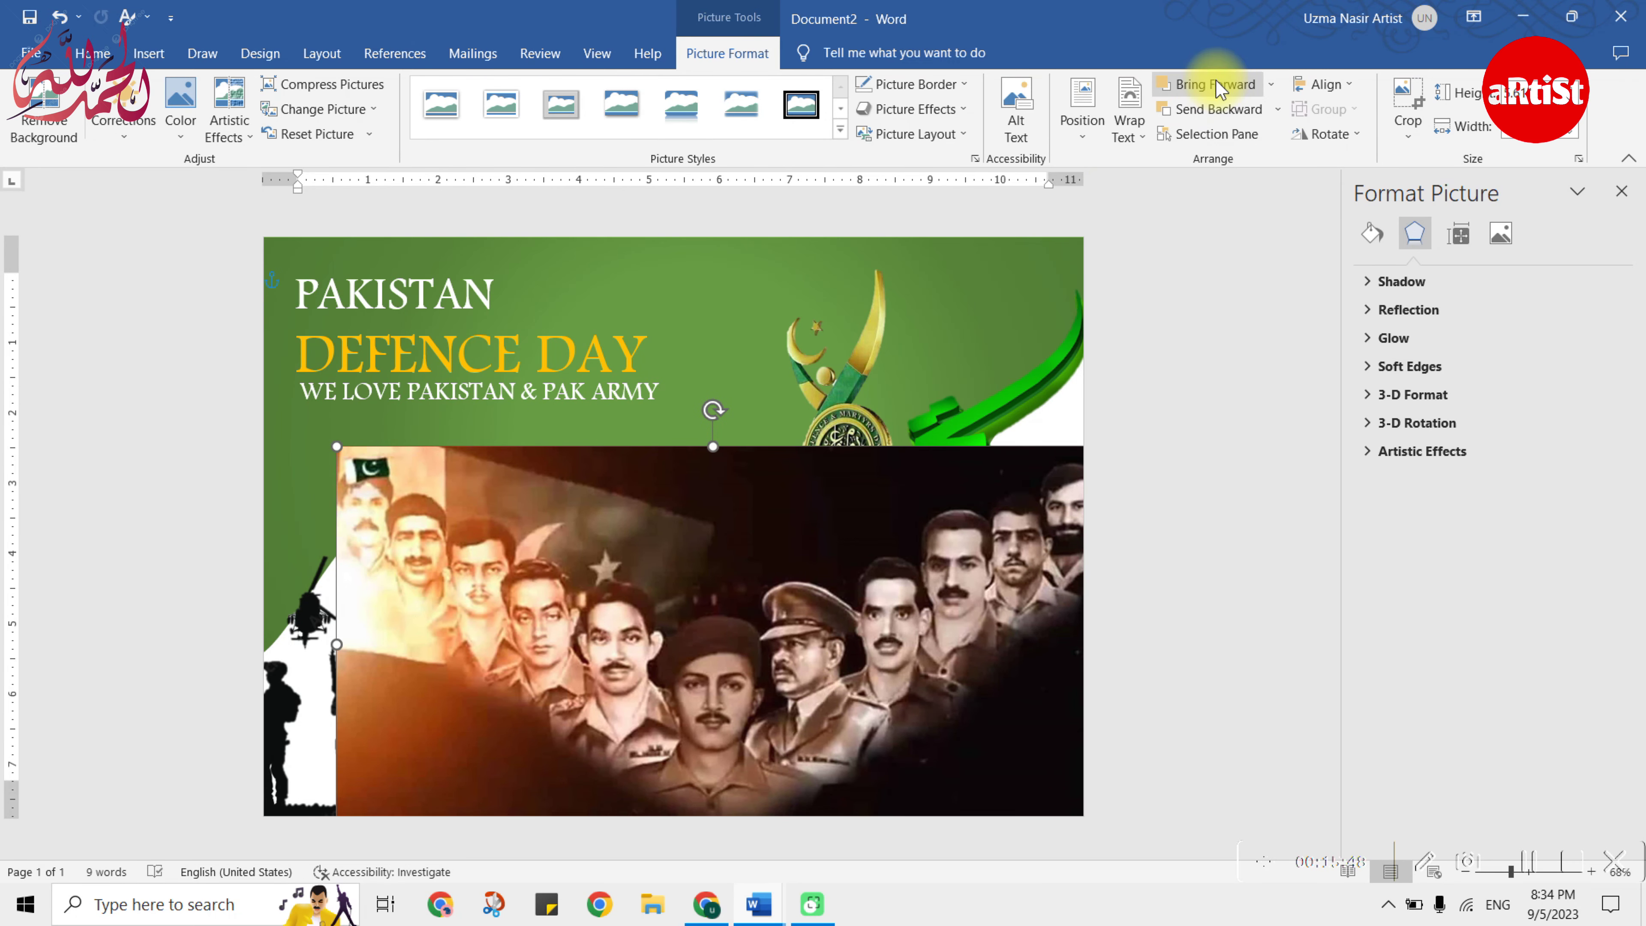
- Send the photo backward behind the green wave, emblem and soldier silhouettes
{"action": "left_click", "coordinate": [1218, 105]}
{"action": "left_click", "coordinate": [1218, 107]}
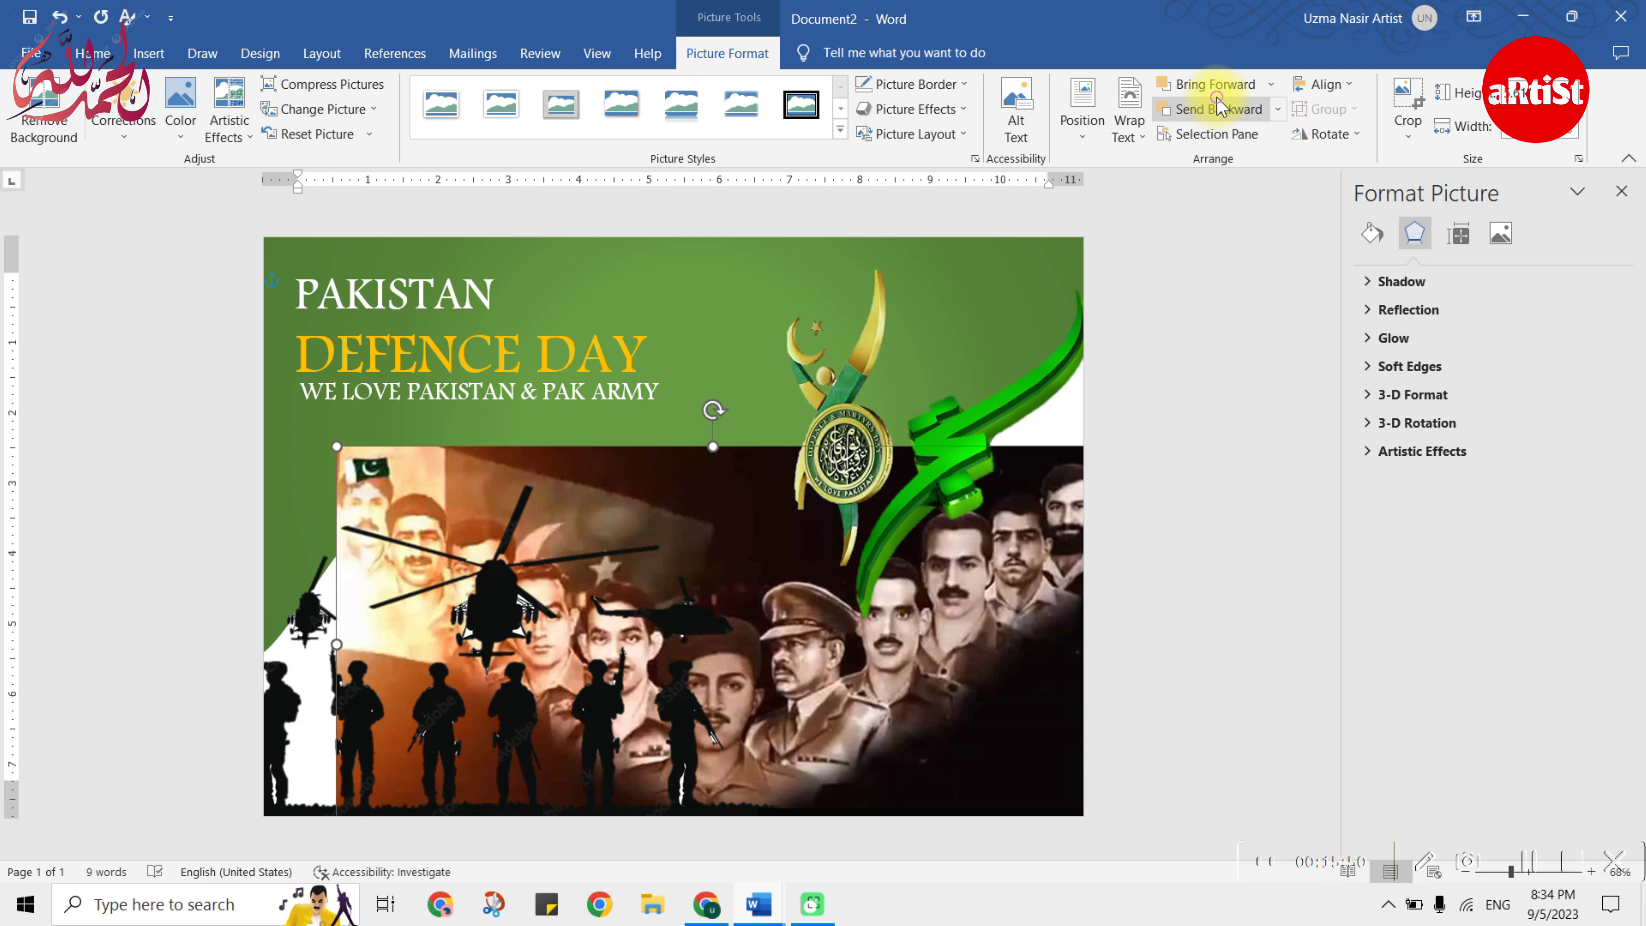
{"action": "left_click", "coordinate": [1218, 107]}
- Enlarge and reposition the photo so it fills the lower part of the poster
{"action": "left_click_drag", "start_coordinate": [337, 447], "coordinate": [196, 338]}
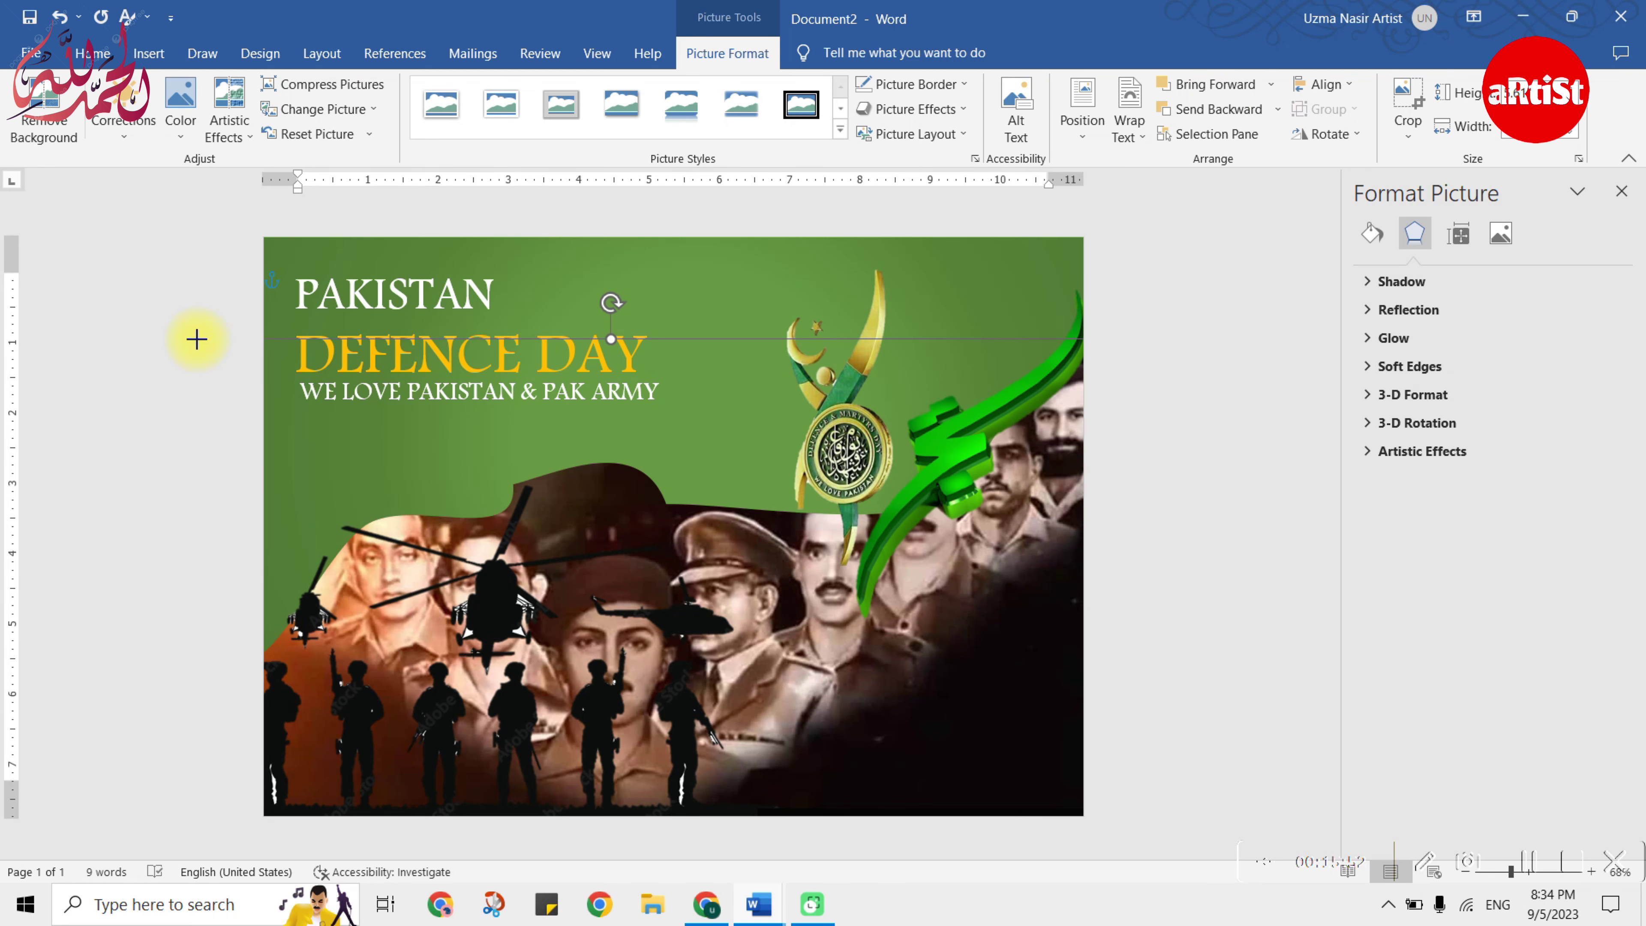
{"action": "left_click_drag", "start_coordinate": [1035, 637], "coordinate": [1053, 681]}
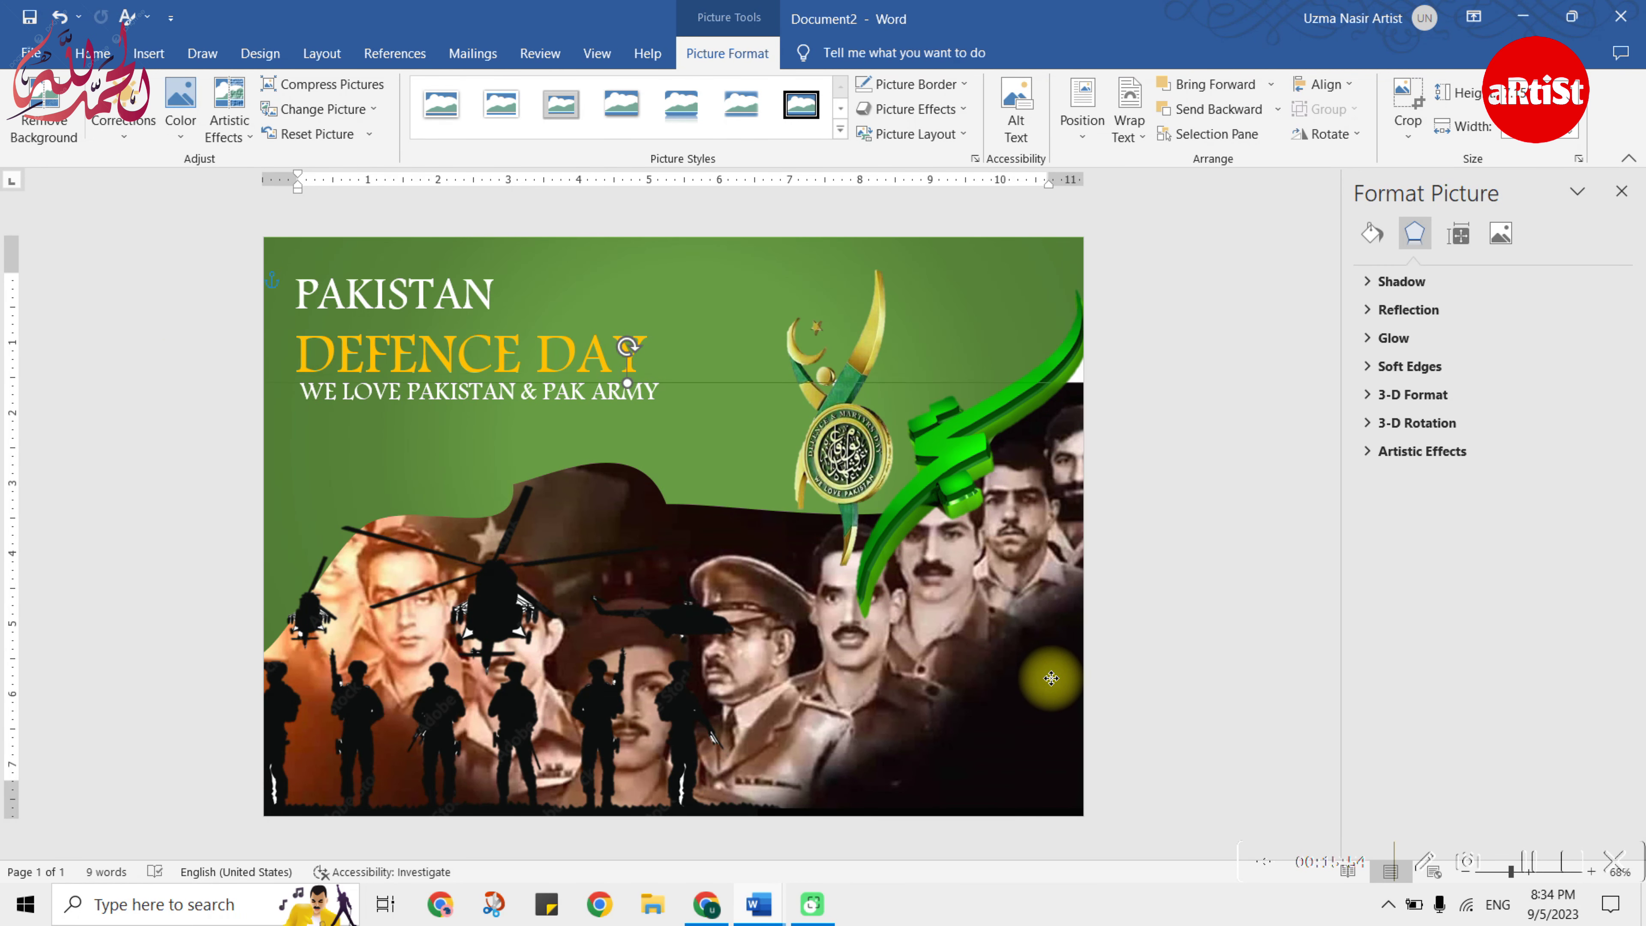
{"action": "mouse_move", "coordinate": [1053, 692]}
{"action": "left_mouse_down"}
{"action": "mouse_move", "coordinate": [1059, 653]}
{"action": "mouse_move", "coordinate": [1150, 596]}
{"action": "left_mouse_up"}
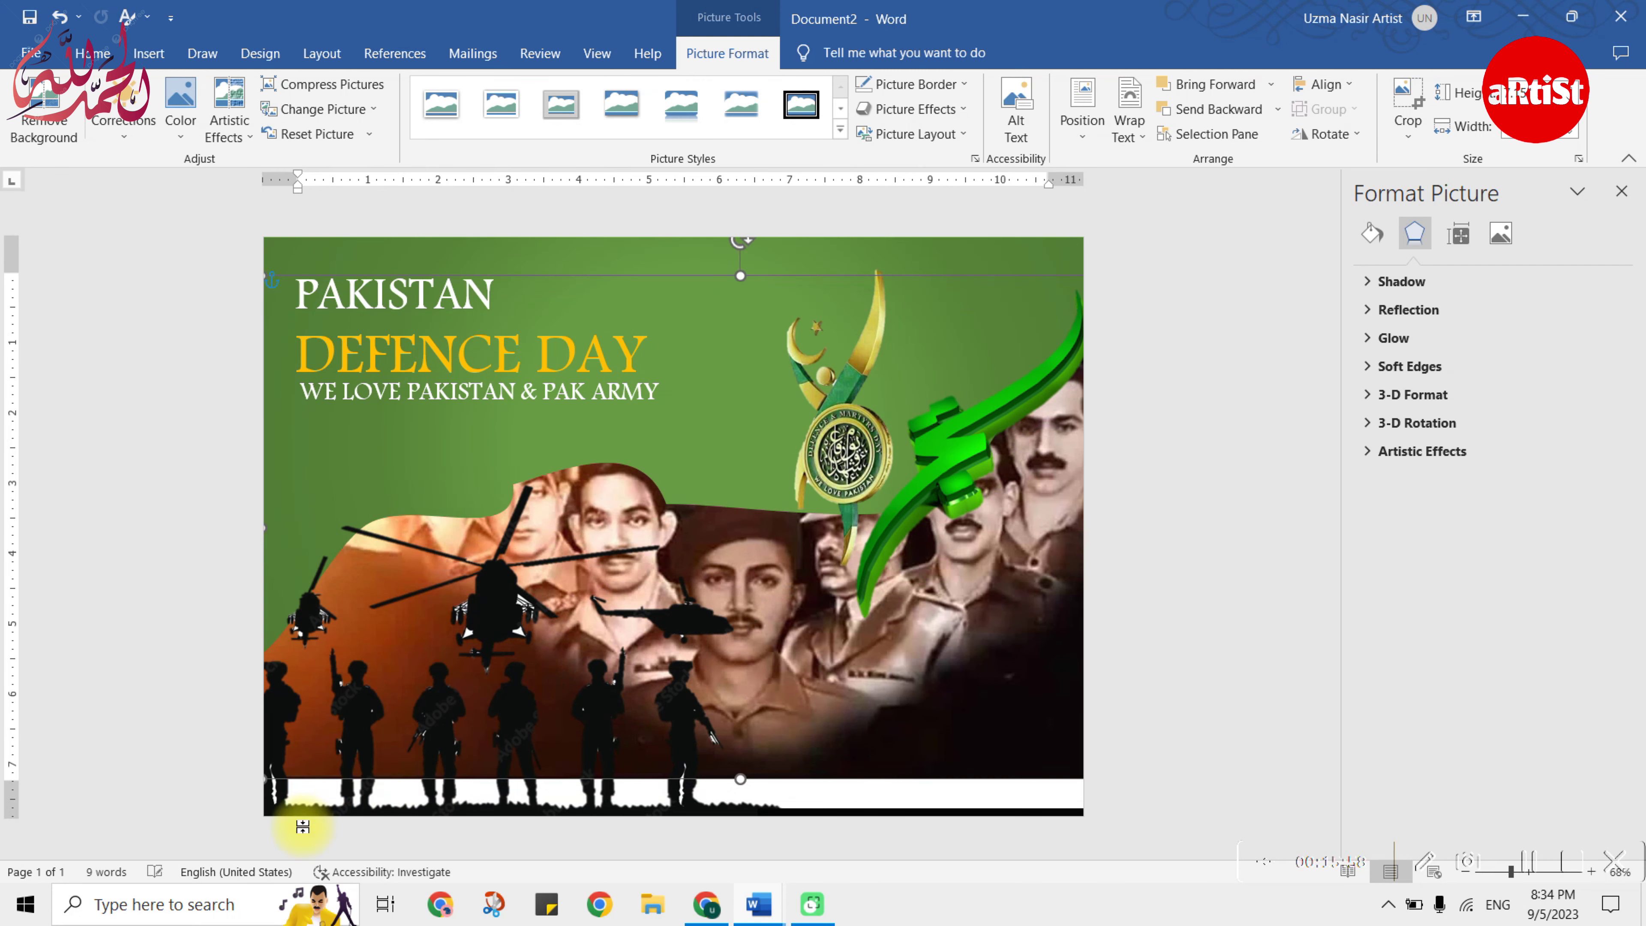
{"action": "left_click_drag", "start_coordinate": [790, 717], "coordinate": [991, 703]}
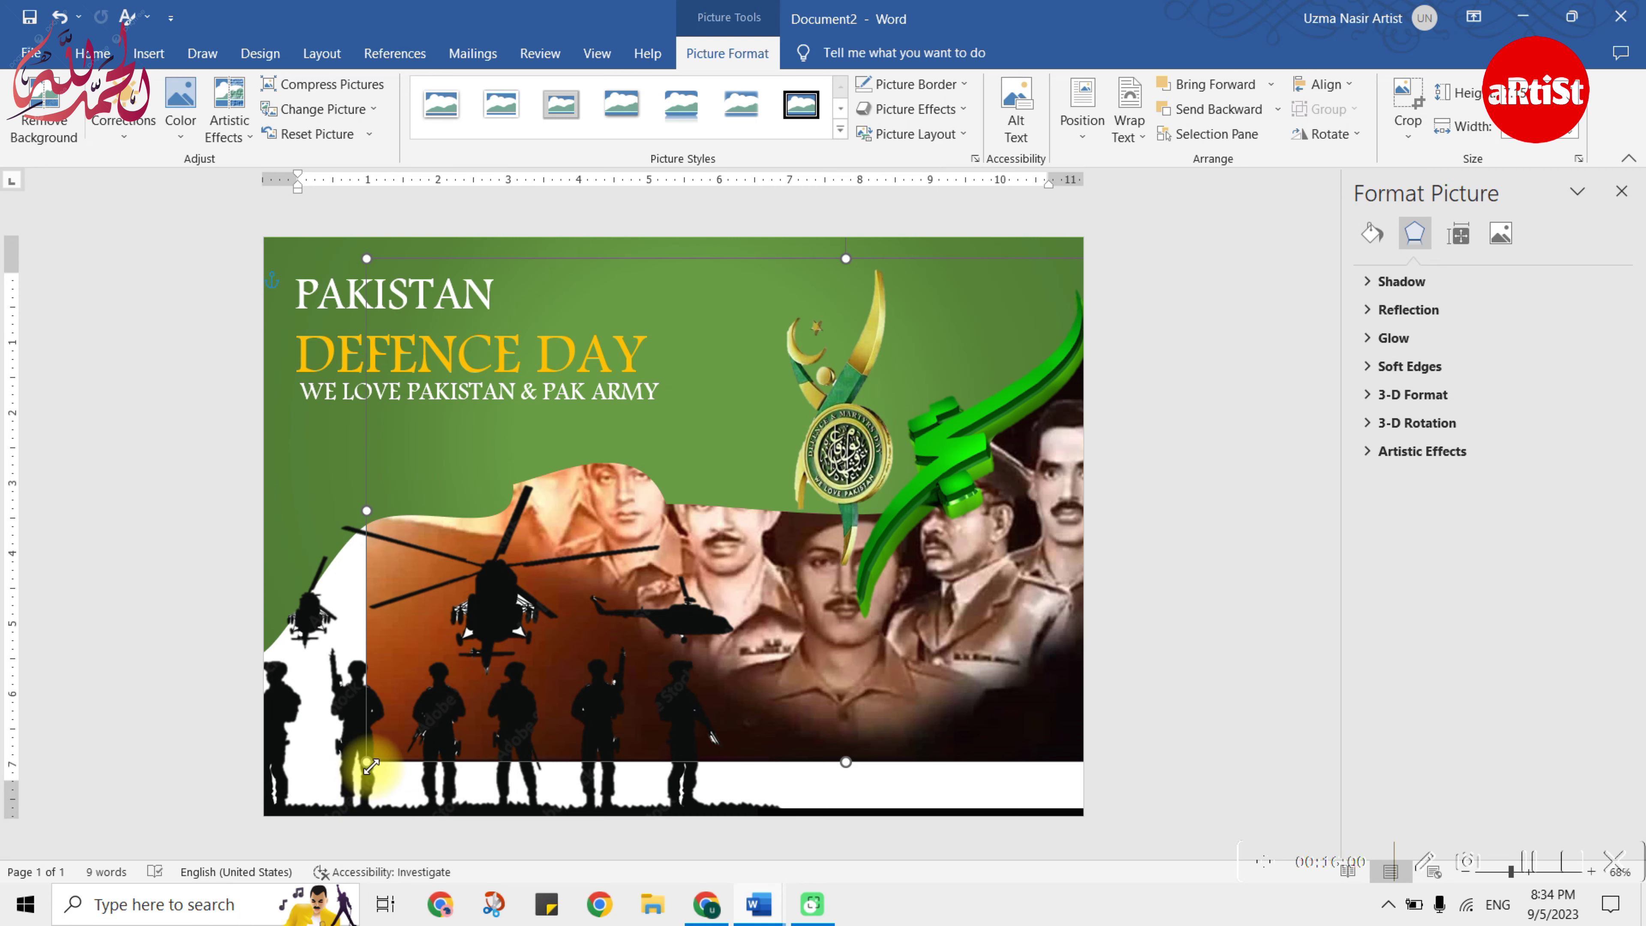
{"action": "left_click_drag", "start_coordinate": [366, 762], "coordinate": [313, 782]}
{"action": "left_click_drag", "start_coordinate": [962, 801], "coordinate": [938, 836]}
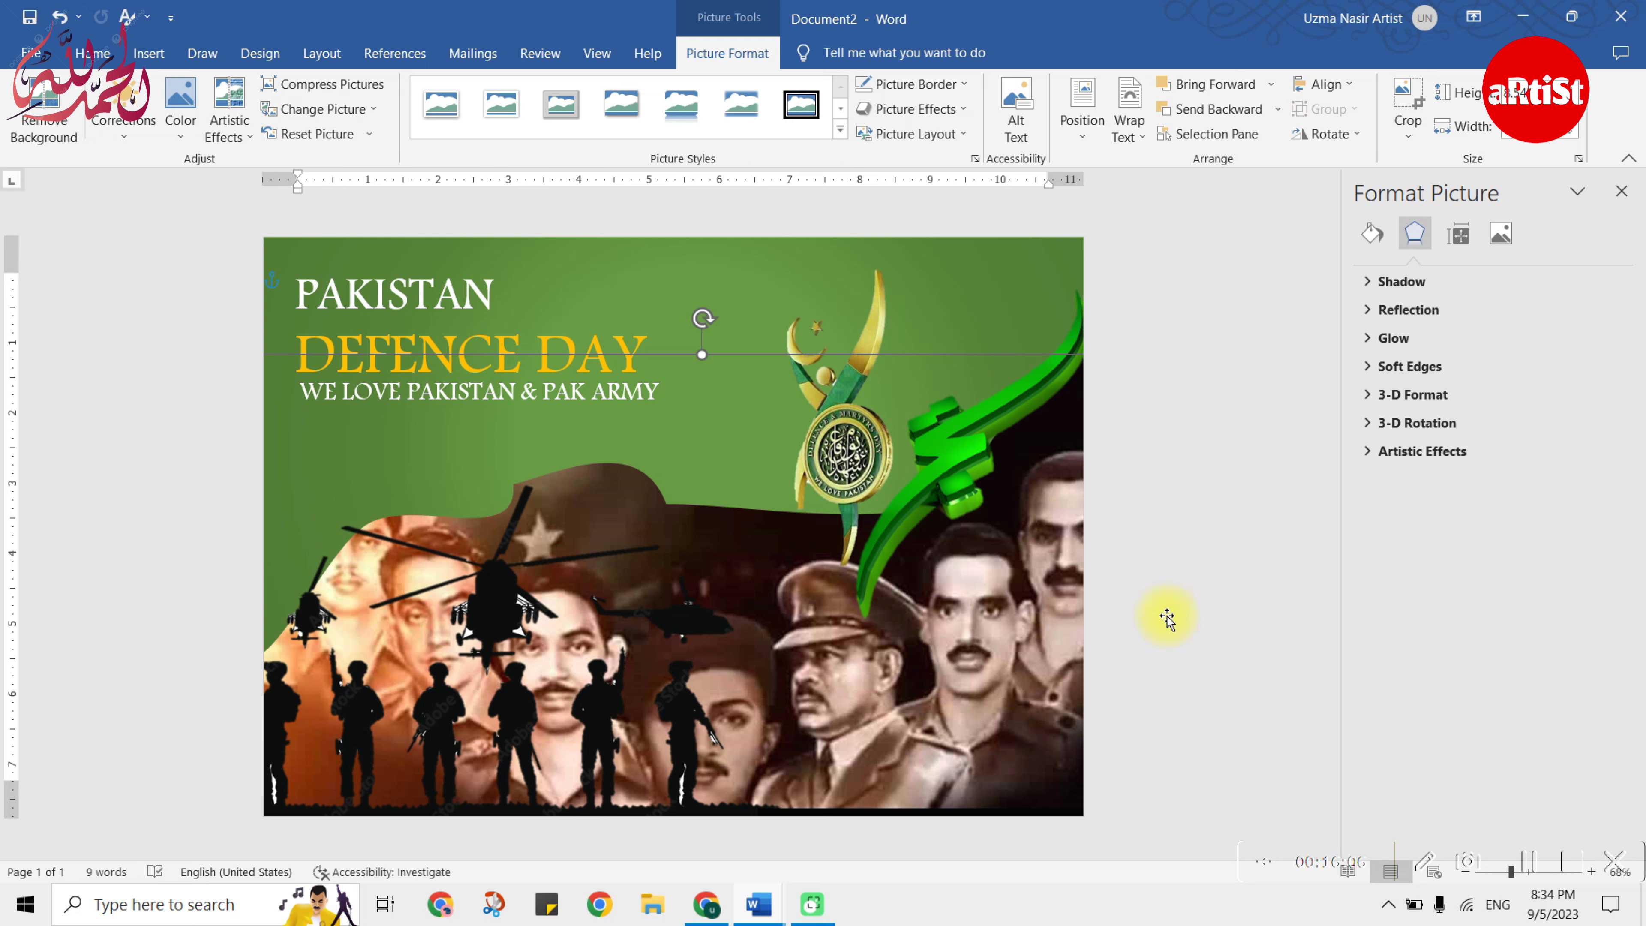
{"action": "left_click", "coordinate": [1181, 328]}
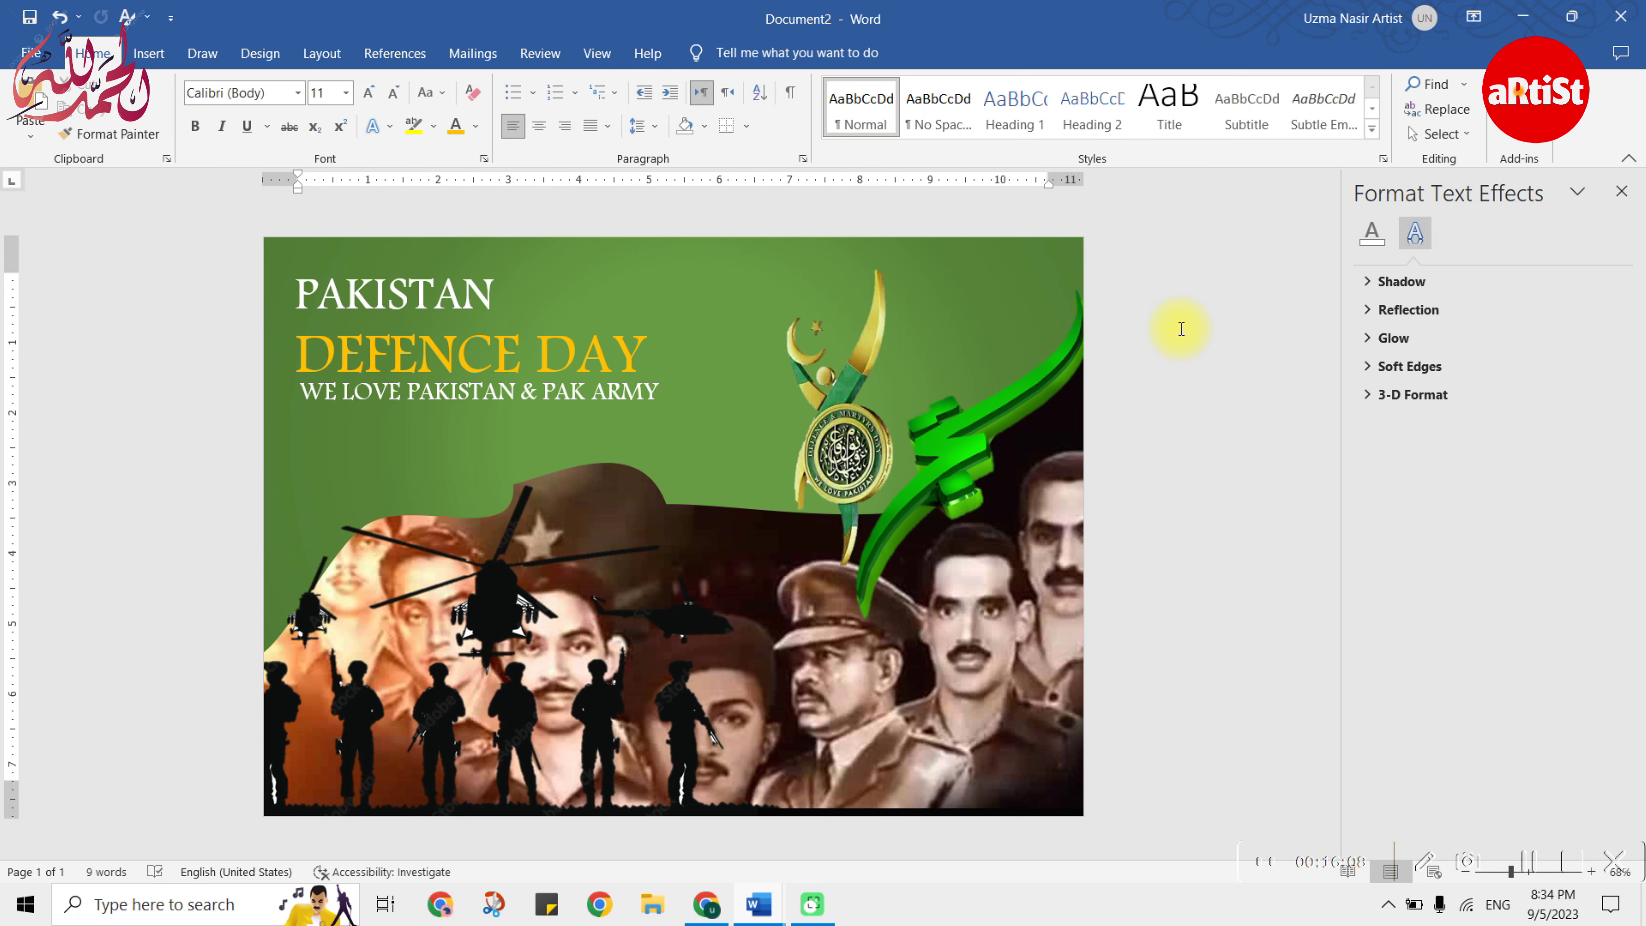